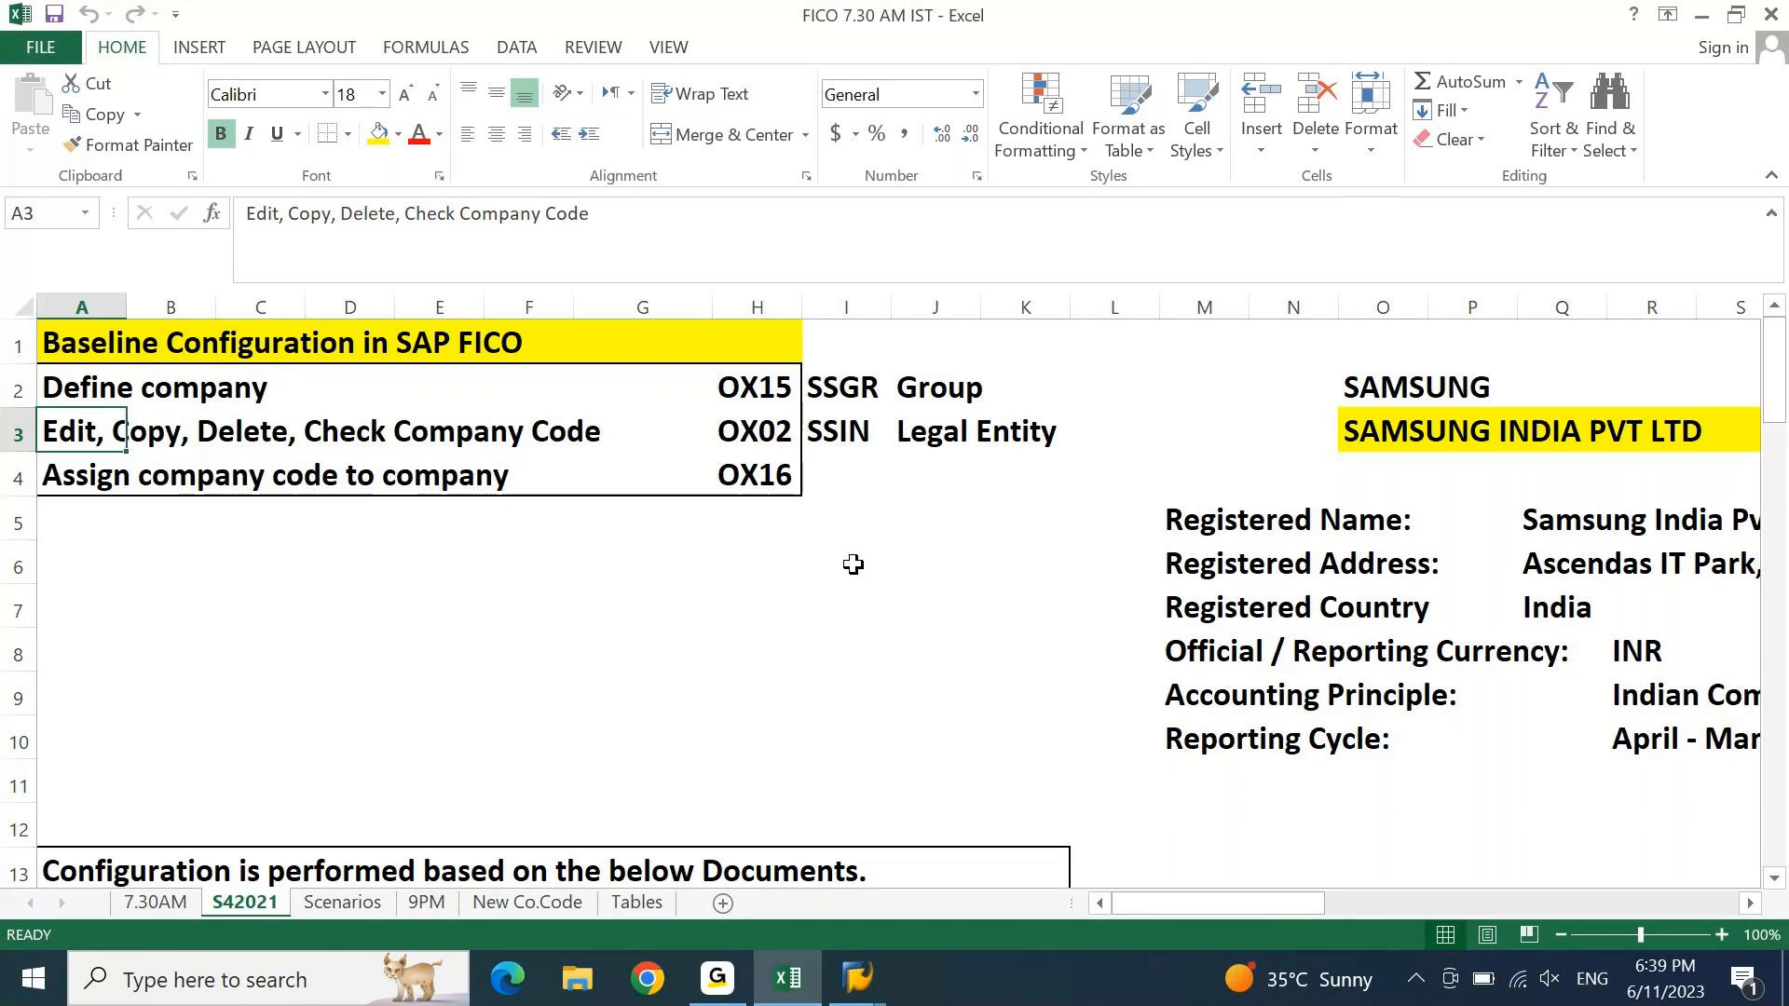
- Look over the company definition entry and its transaction code in the baseline configuration list
key(Up)
key(Right)
key(Right)
key(Right)
key(Right)
key(Right)
key(Right)
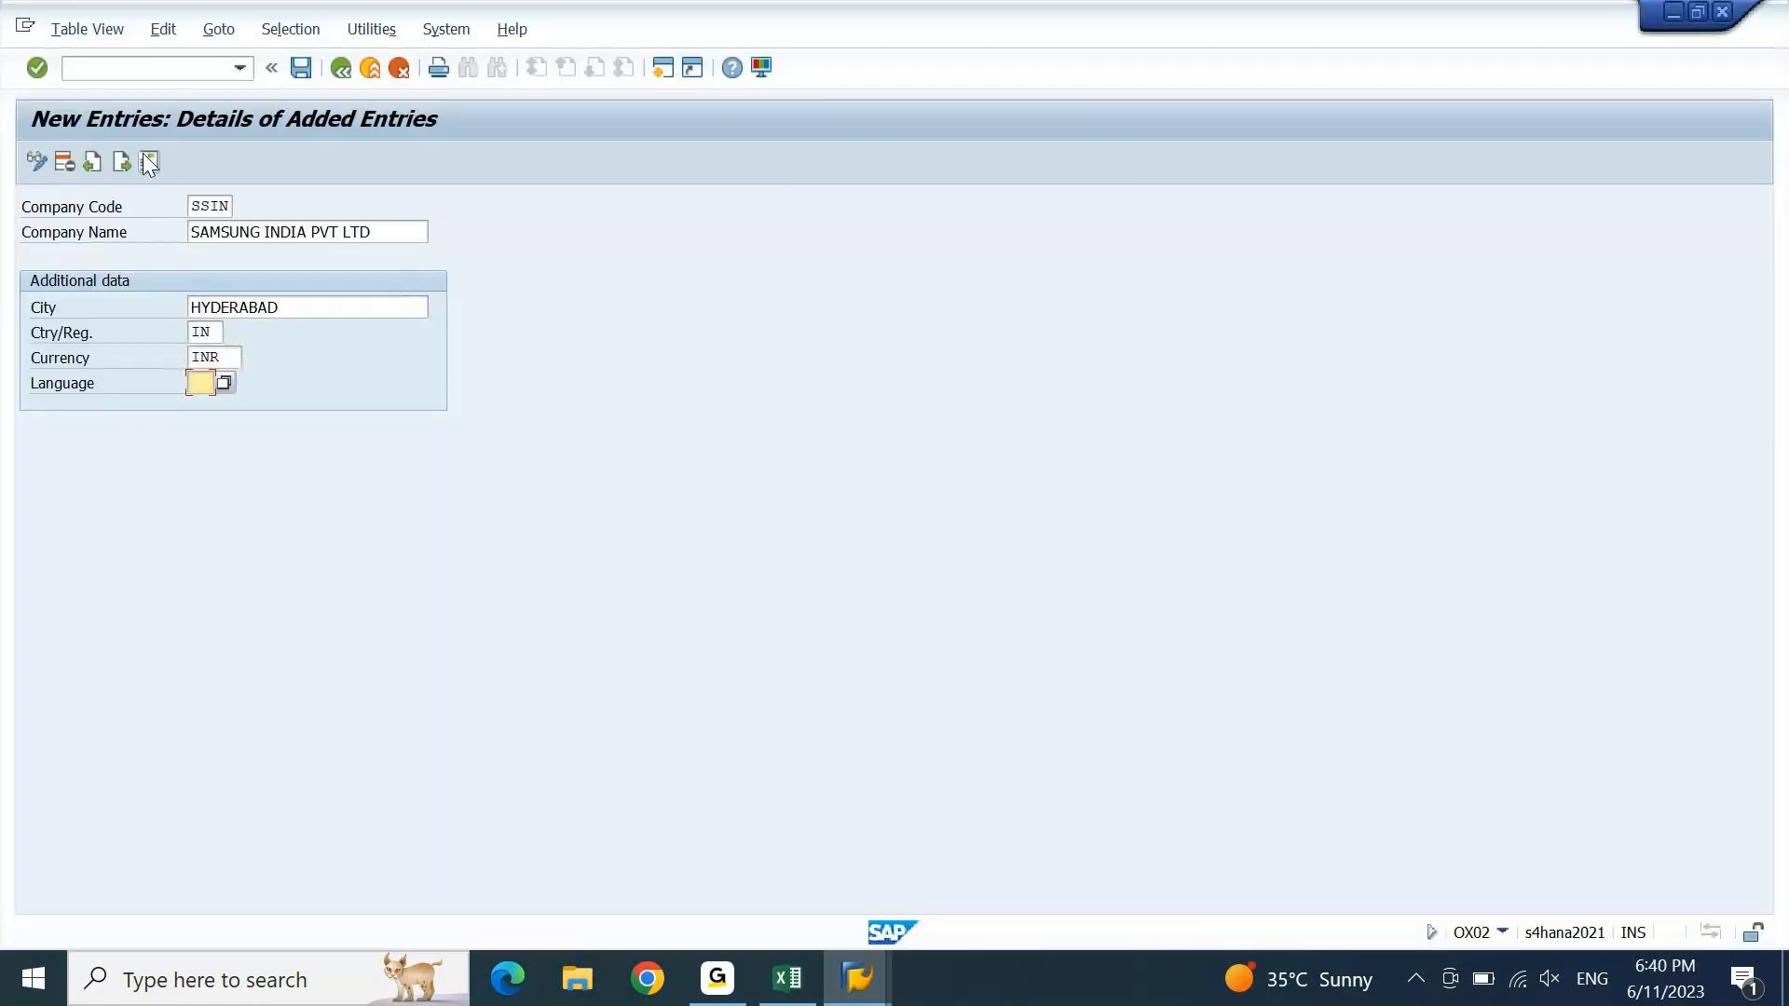
- Set the language of the new company code SSIN to EN
text(e)
key(Down)
key(Return)
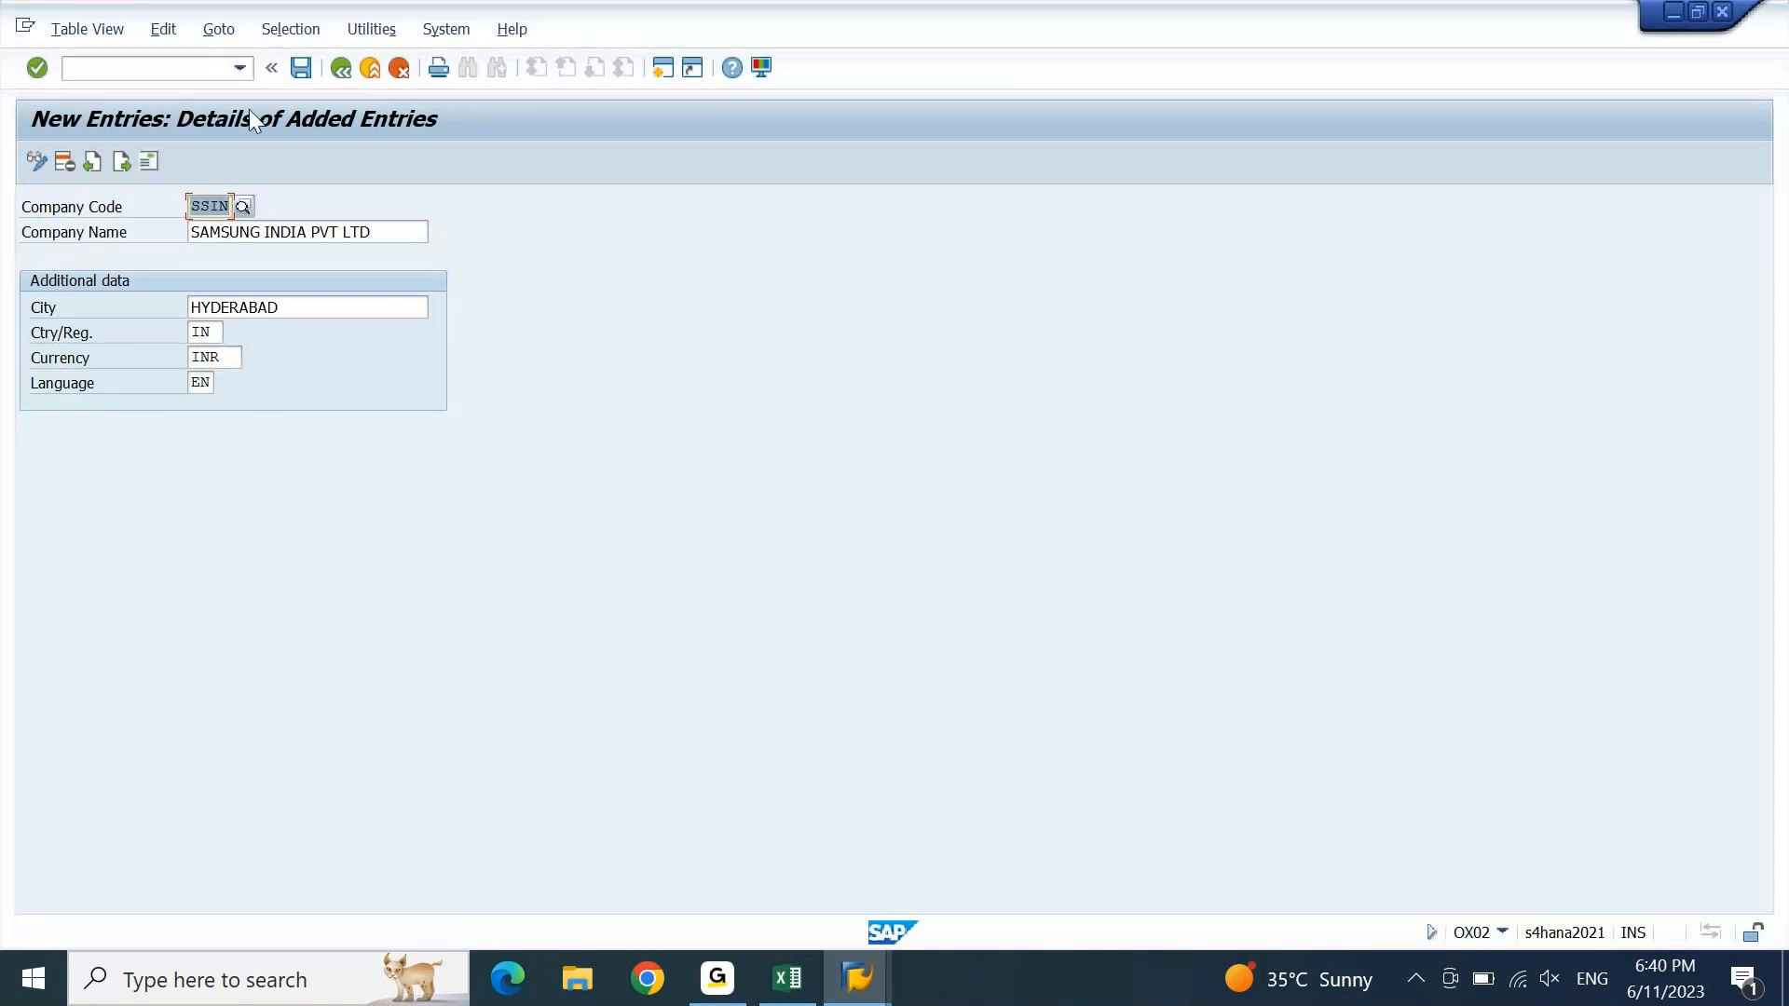
- Open the address of company code SSIN and enter title Company, name Samsung India Pvt Ltd and search term SSIN
click(151, 162)
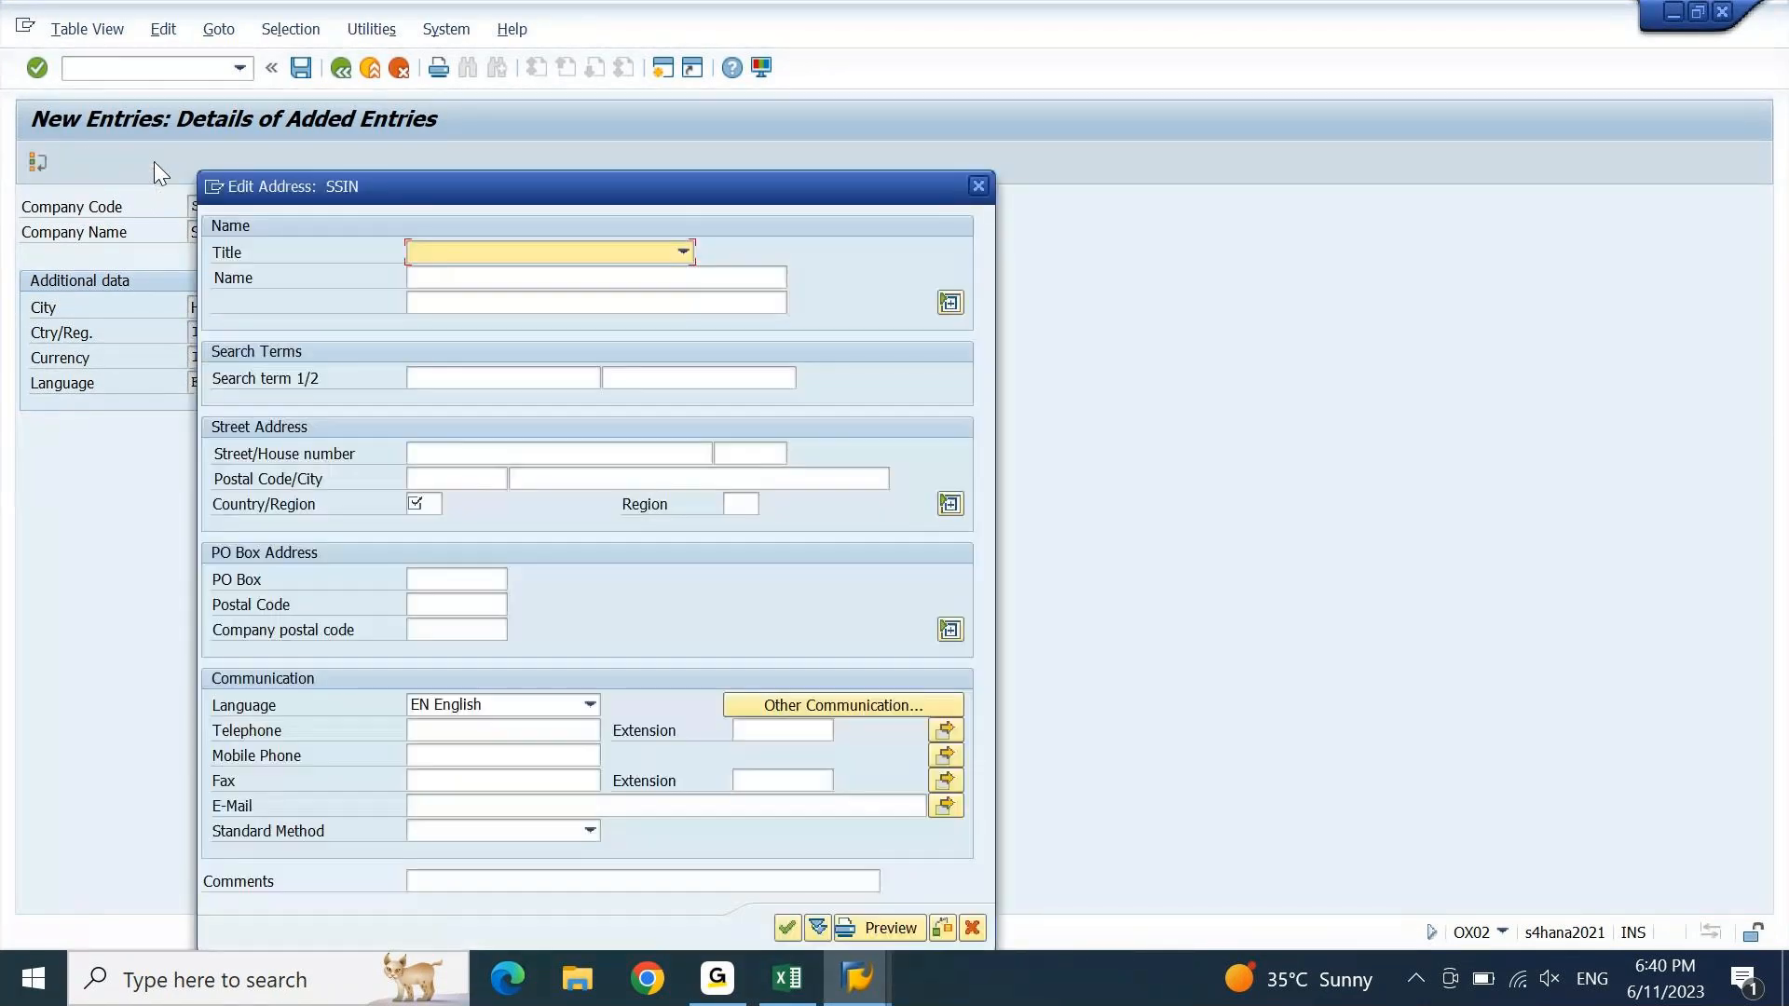
click(683, 251)
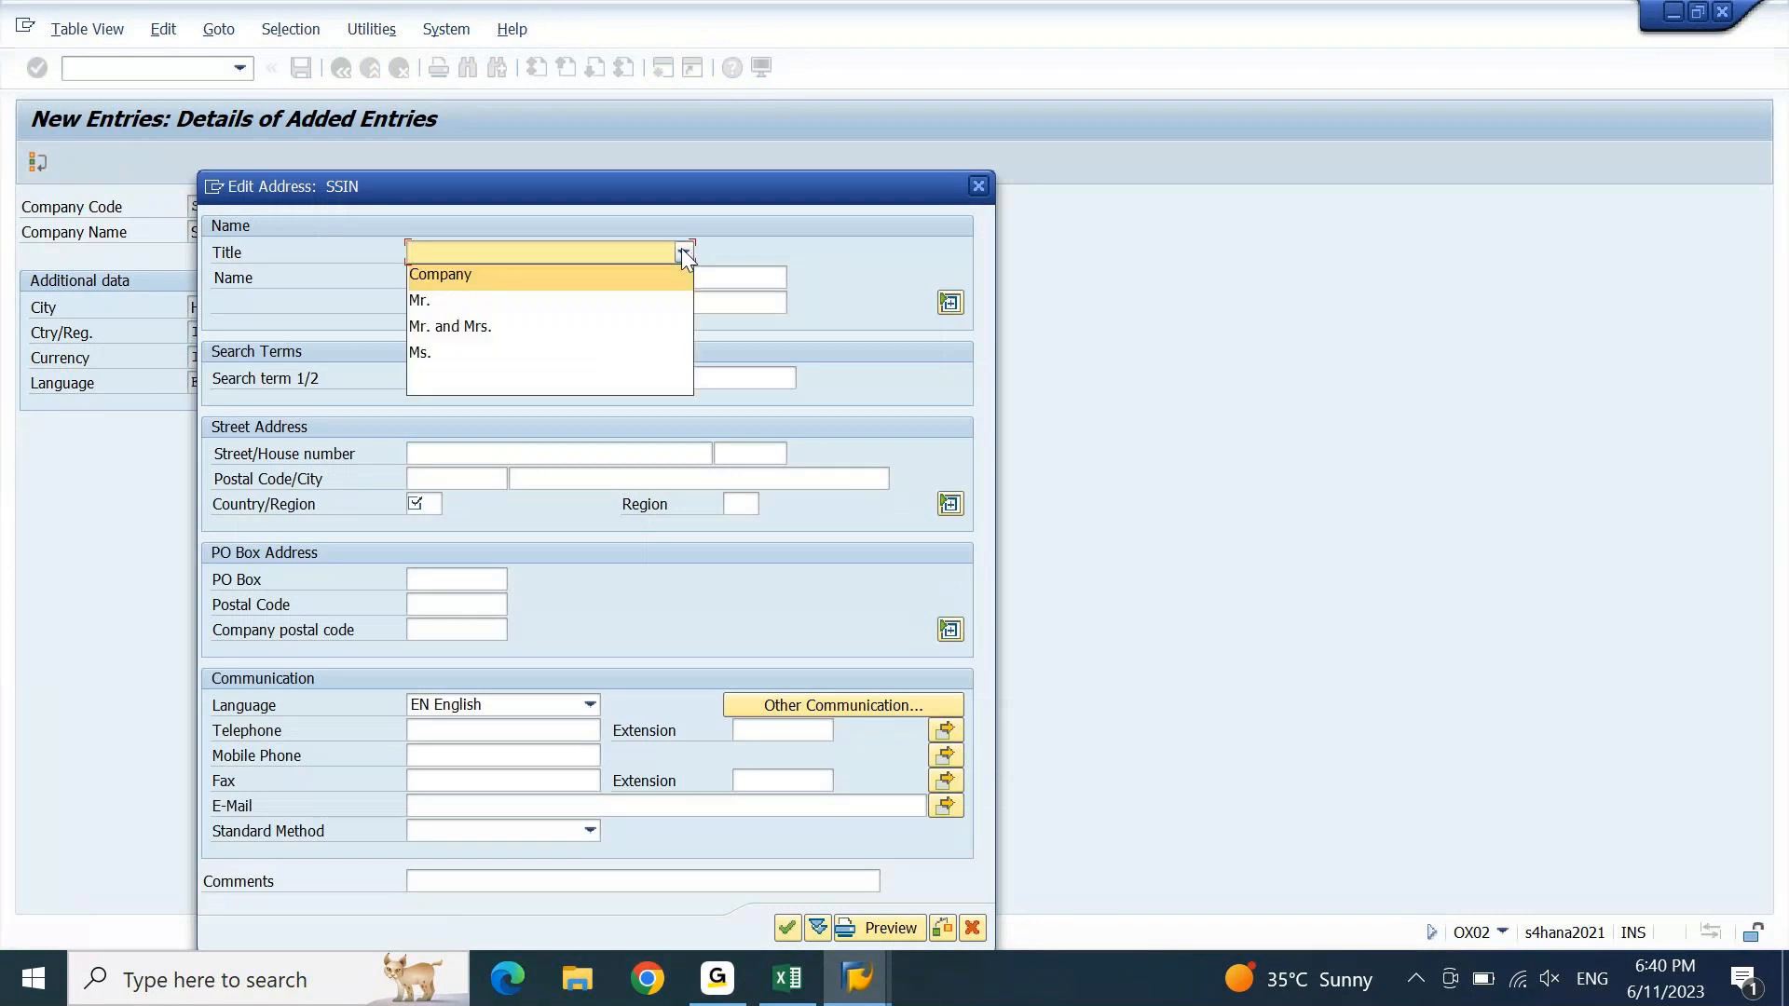
click(550, 276)
click(548, 278)
key(Down)
key(Down)
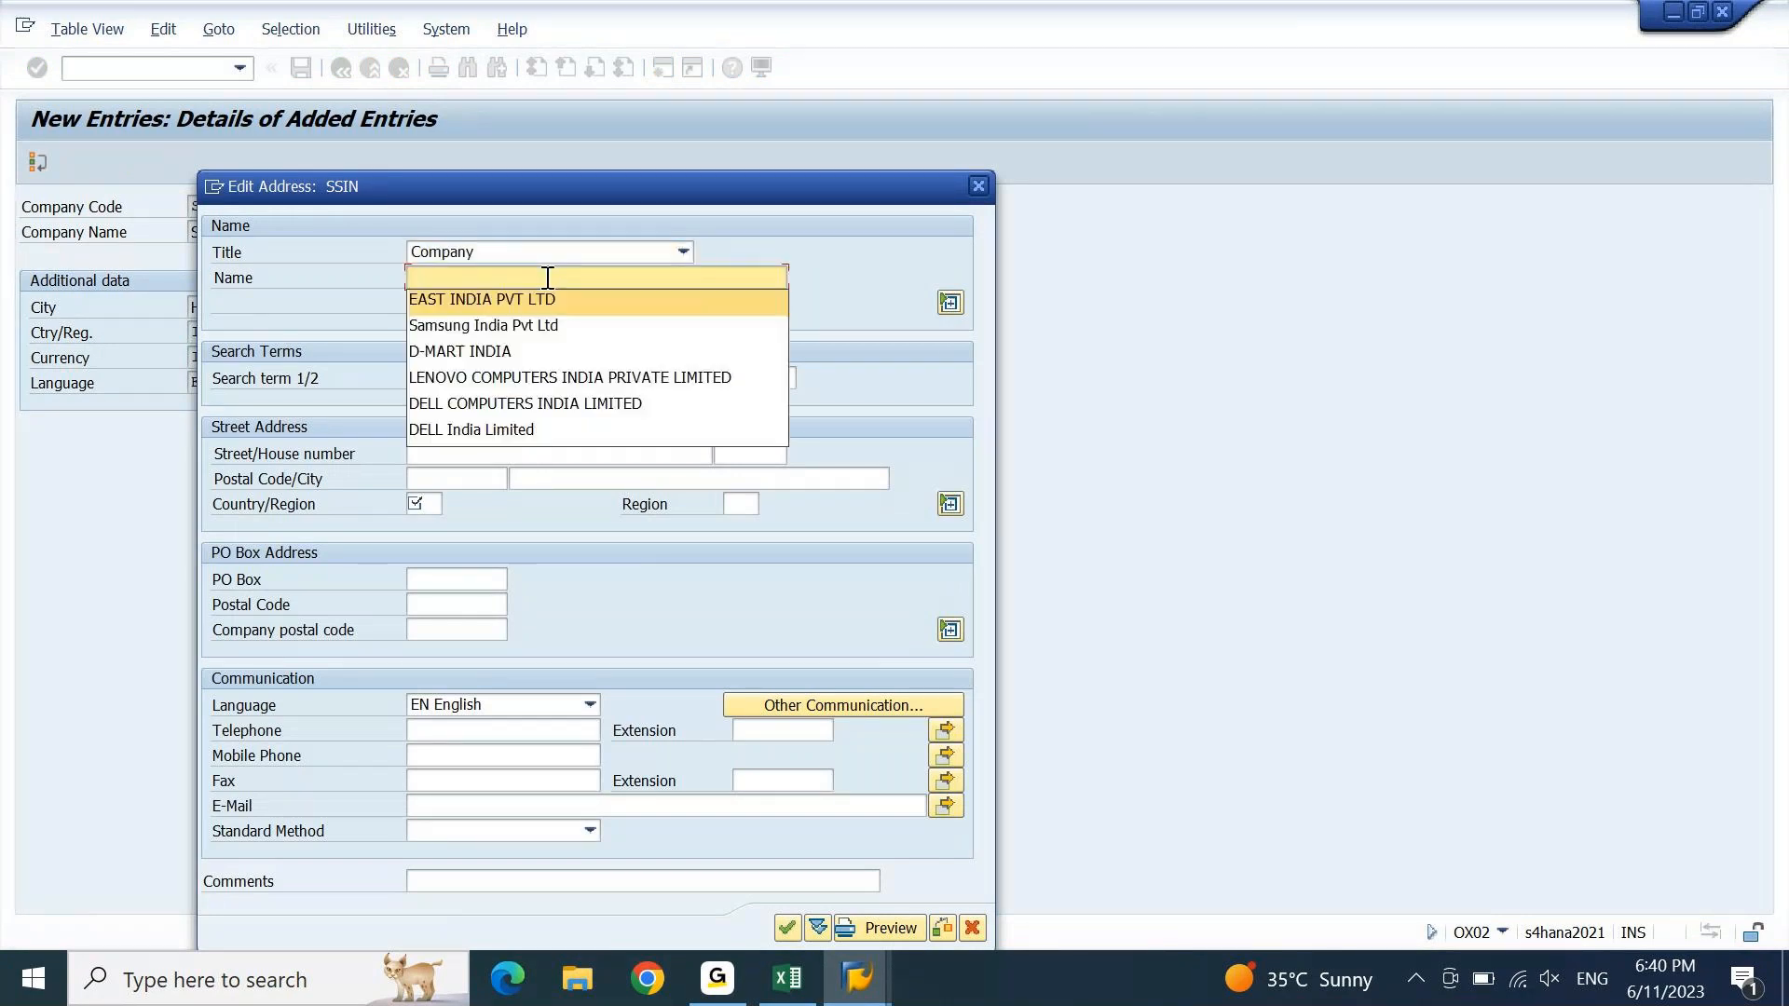
key(Return)
key(Down)
key(Return)
key(Return)
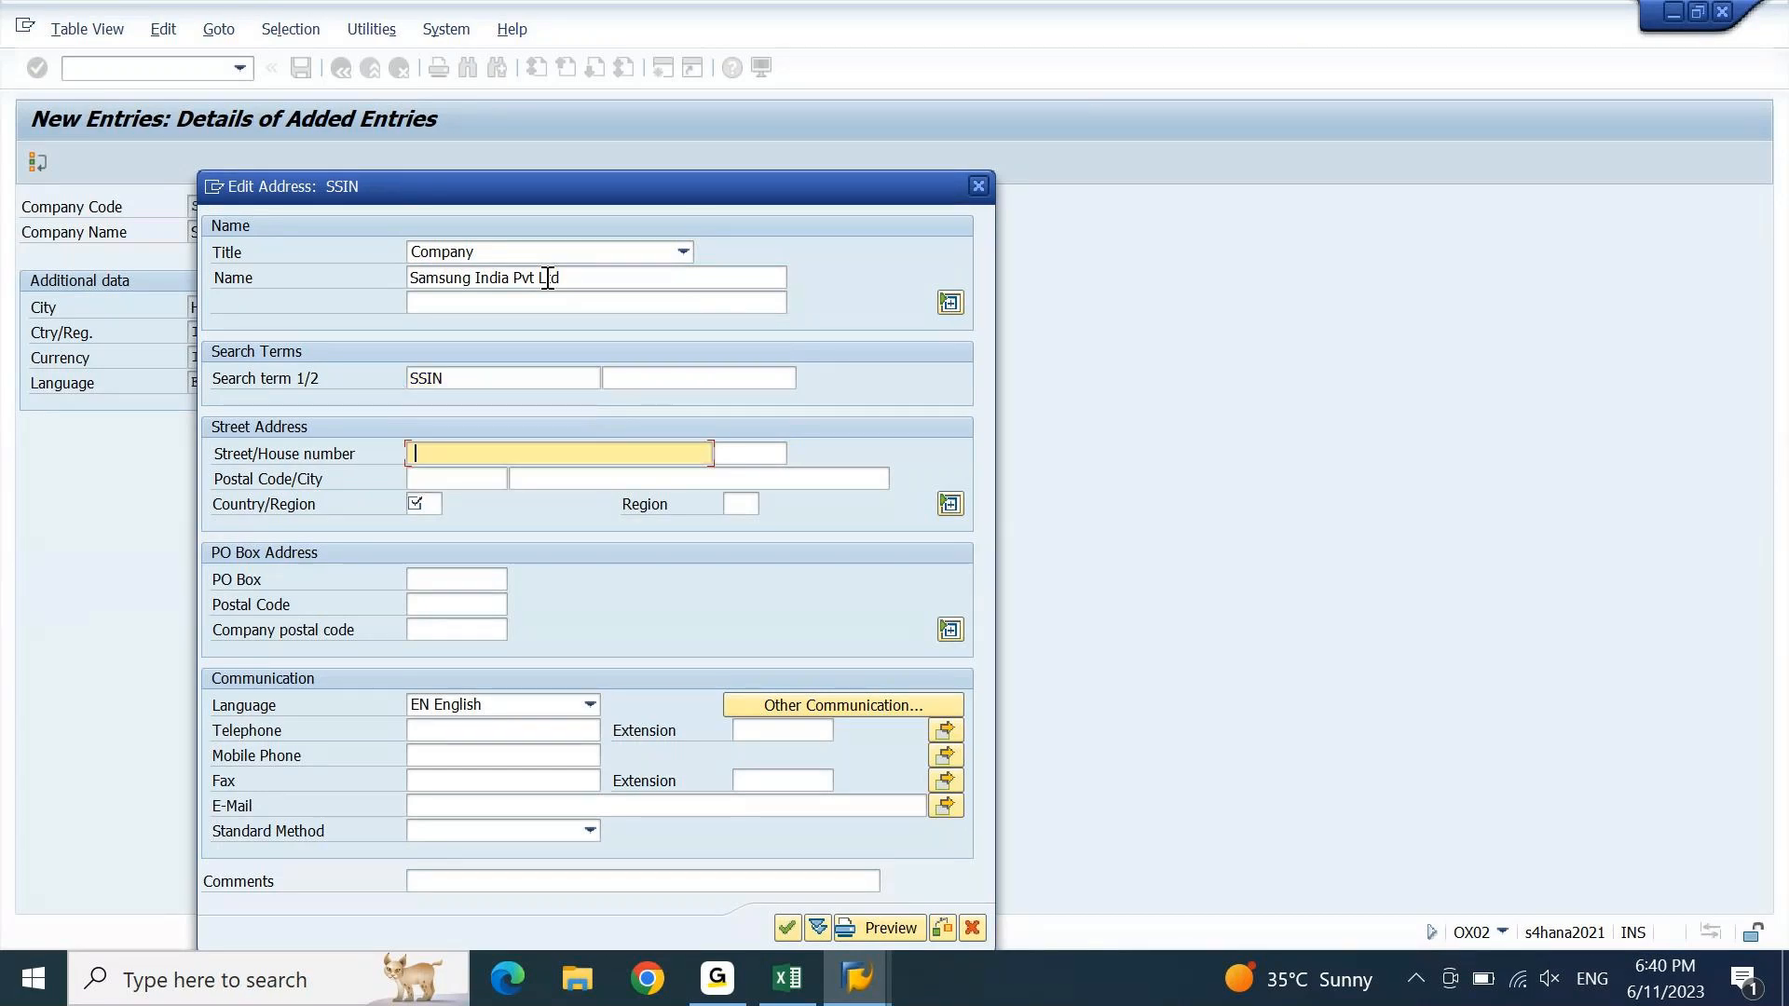
- Fill in the street and house number of the company's address
text(SAm)
key(BackSpace)
key(BackSpace)
text(amsug)
key(BackSpace)
text(ng street)
key(Tab)
text(9)
key(Tab)
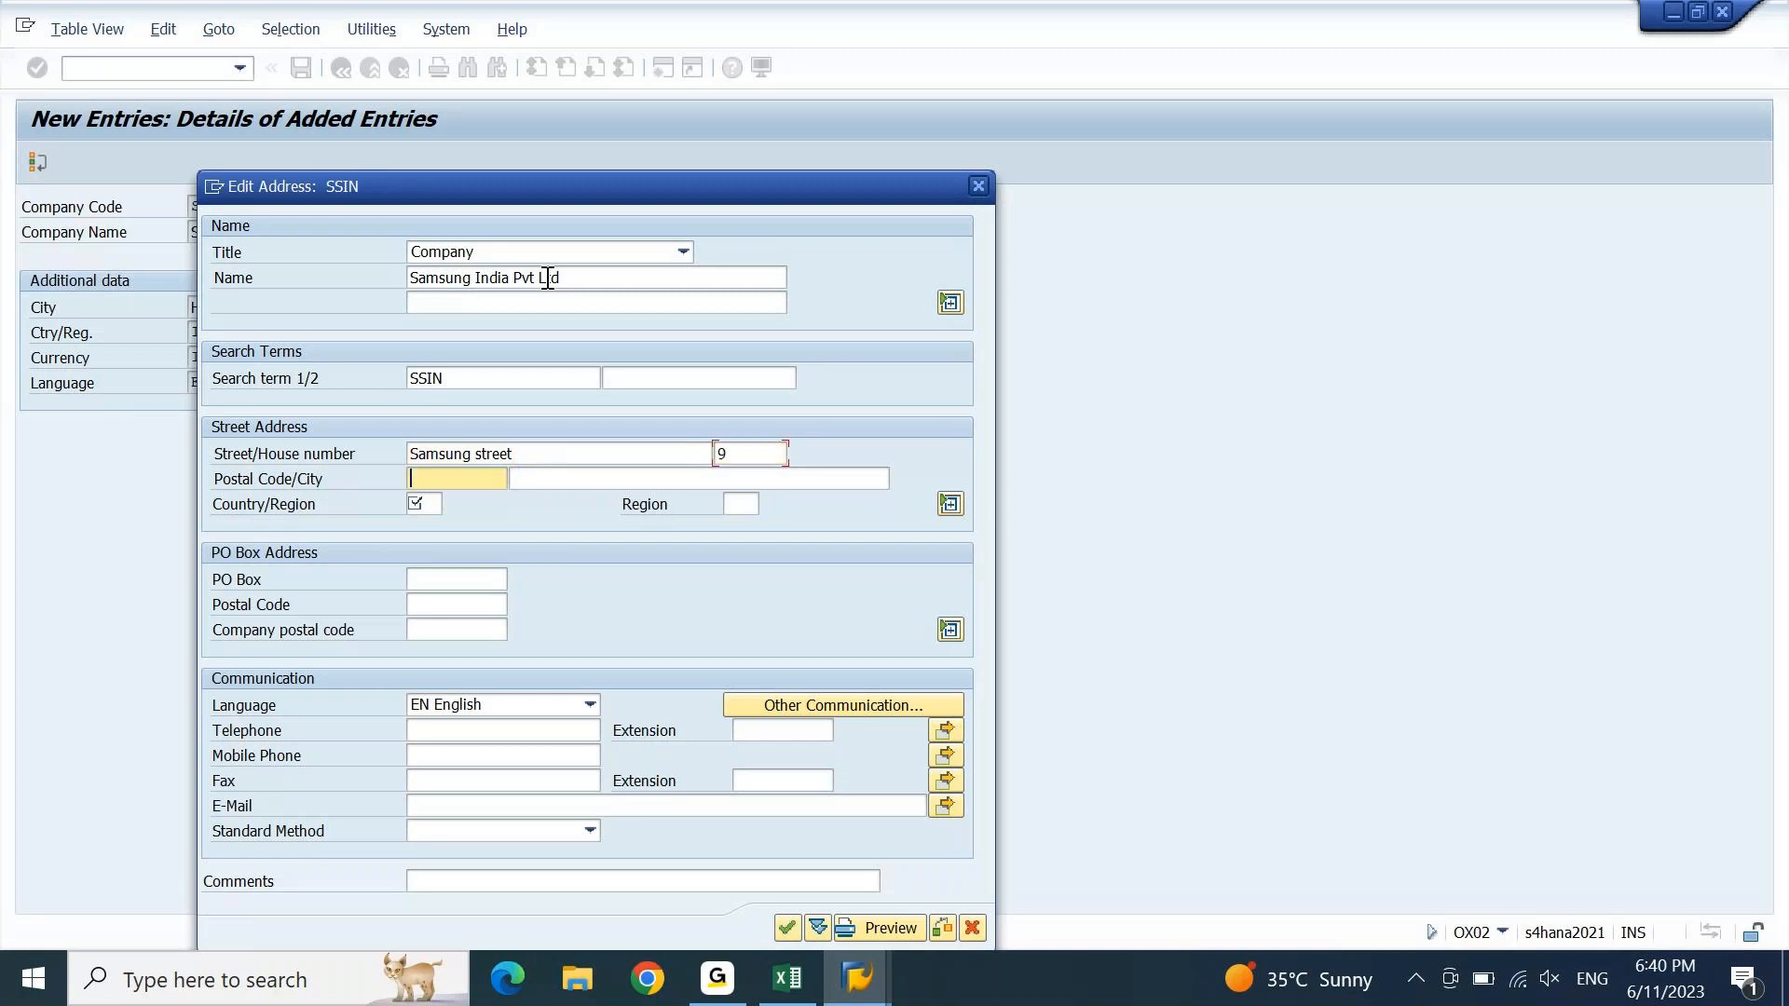
- Enter the postal code, city HYDERABAD and country IN in the company's address, and try region 13
key(Down)
key(Down)
key(Up)
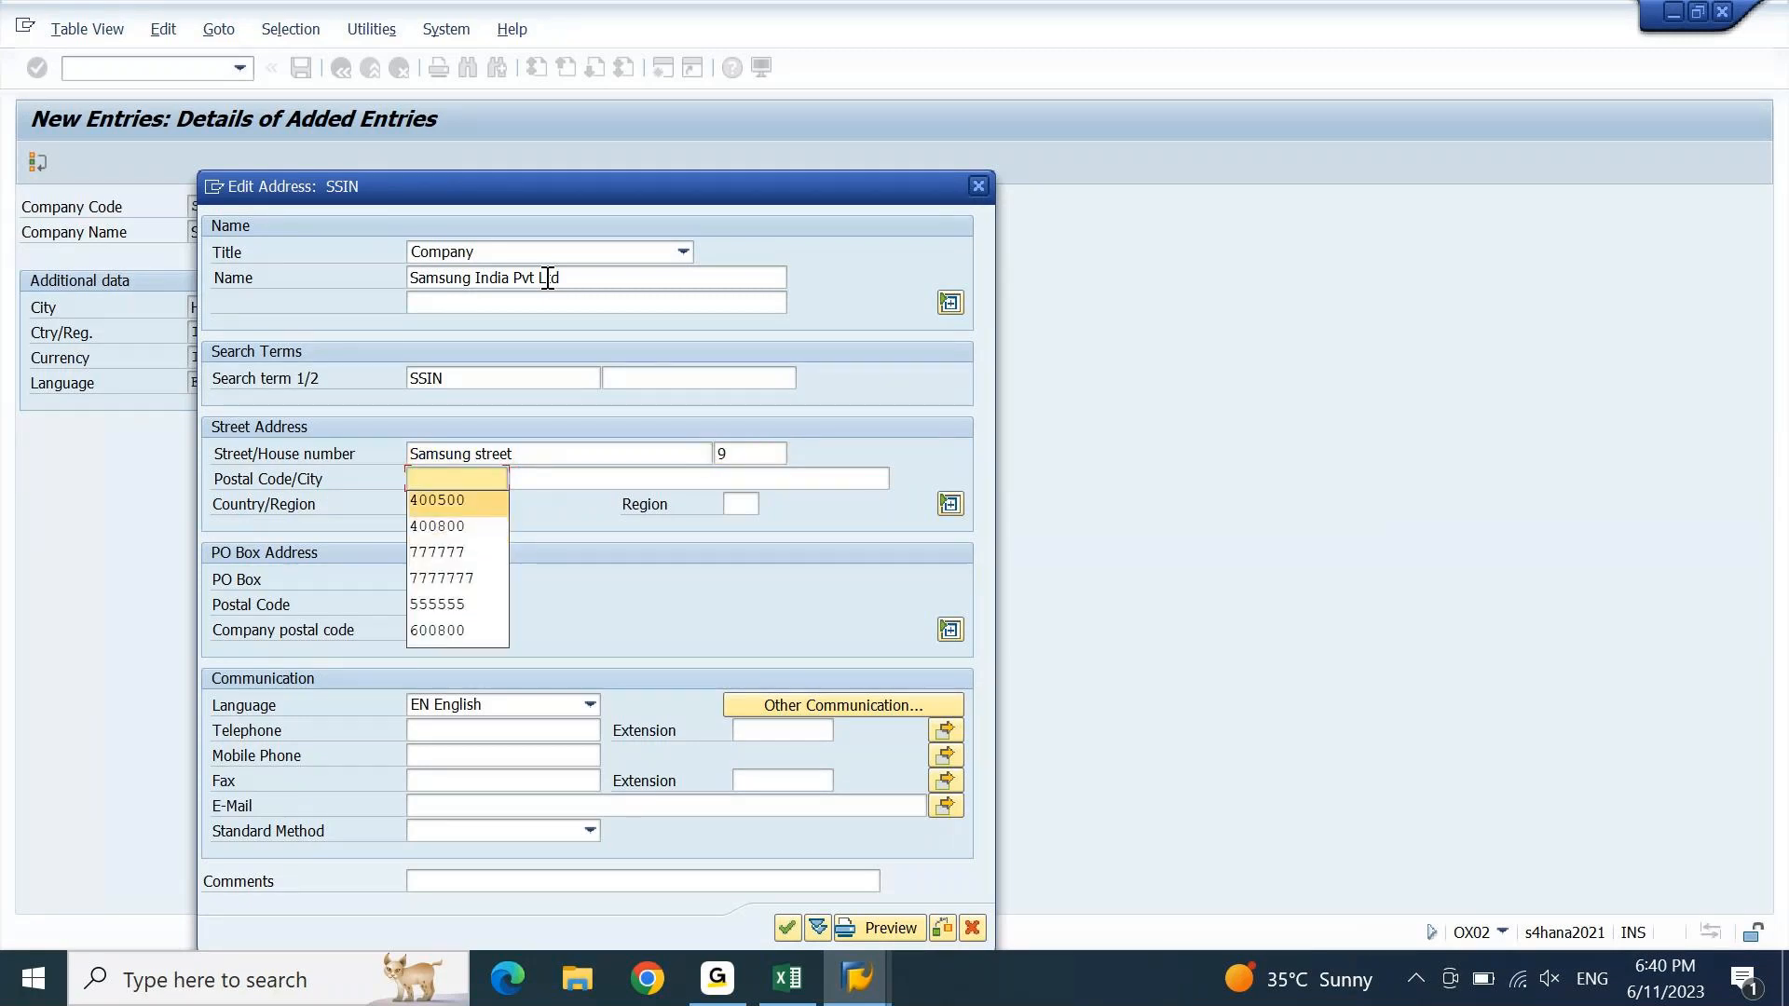
key(Tab)
key(space)
key(Tab)
key(space)
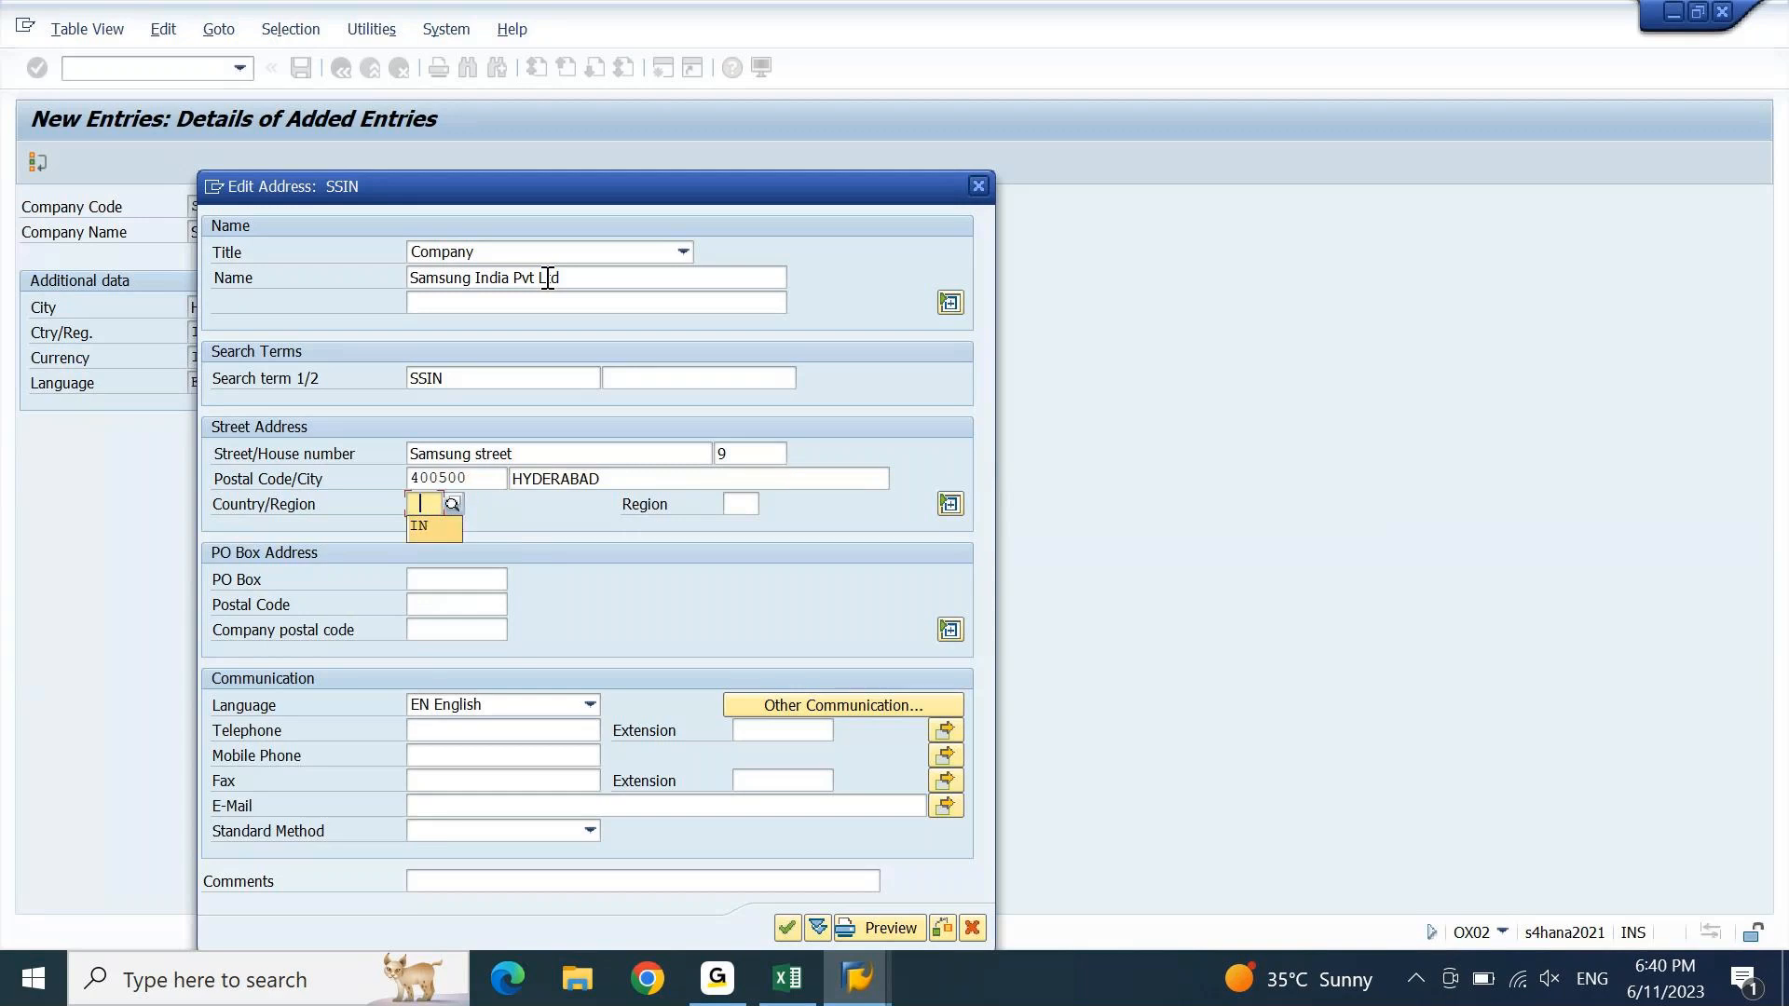
key(Down)
key(Tab)
key(space)
key(Down)
key(Return)
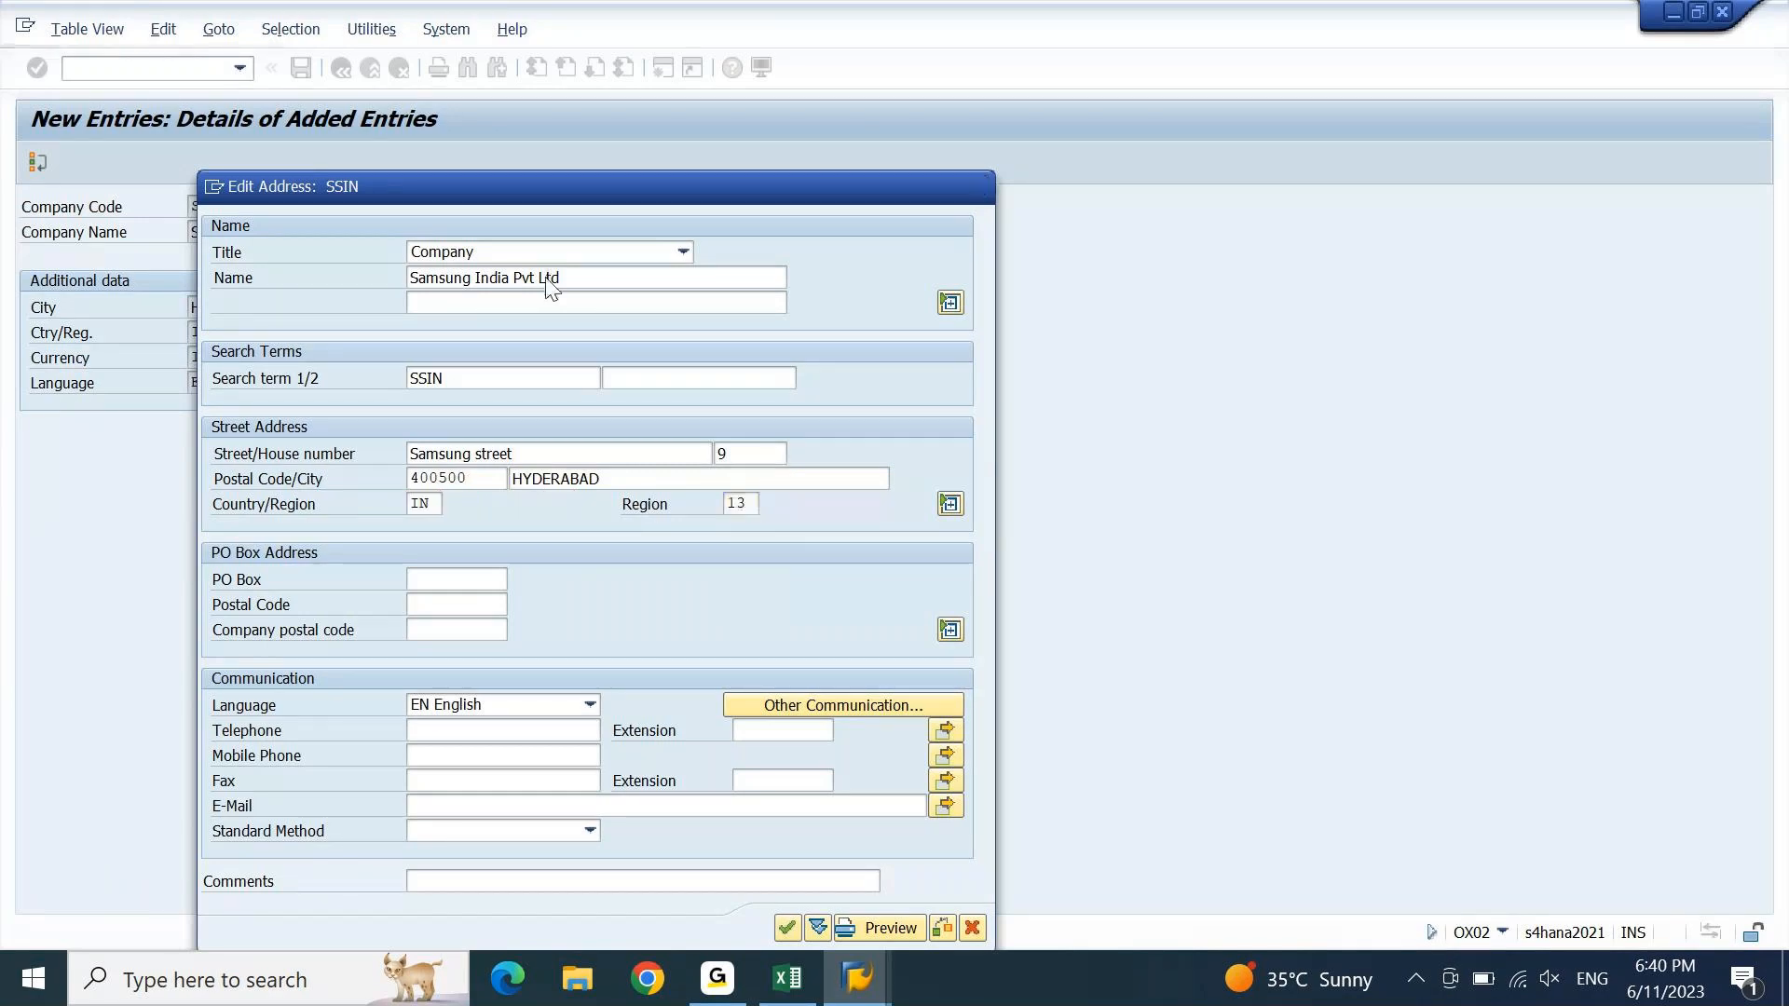
key(Return)
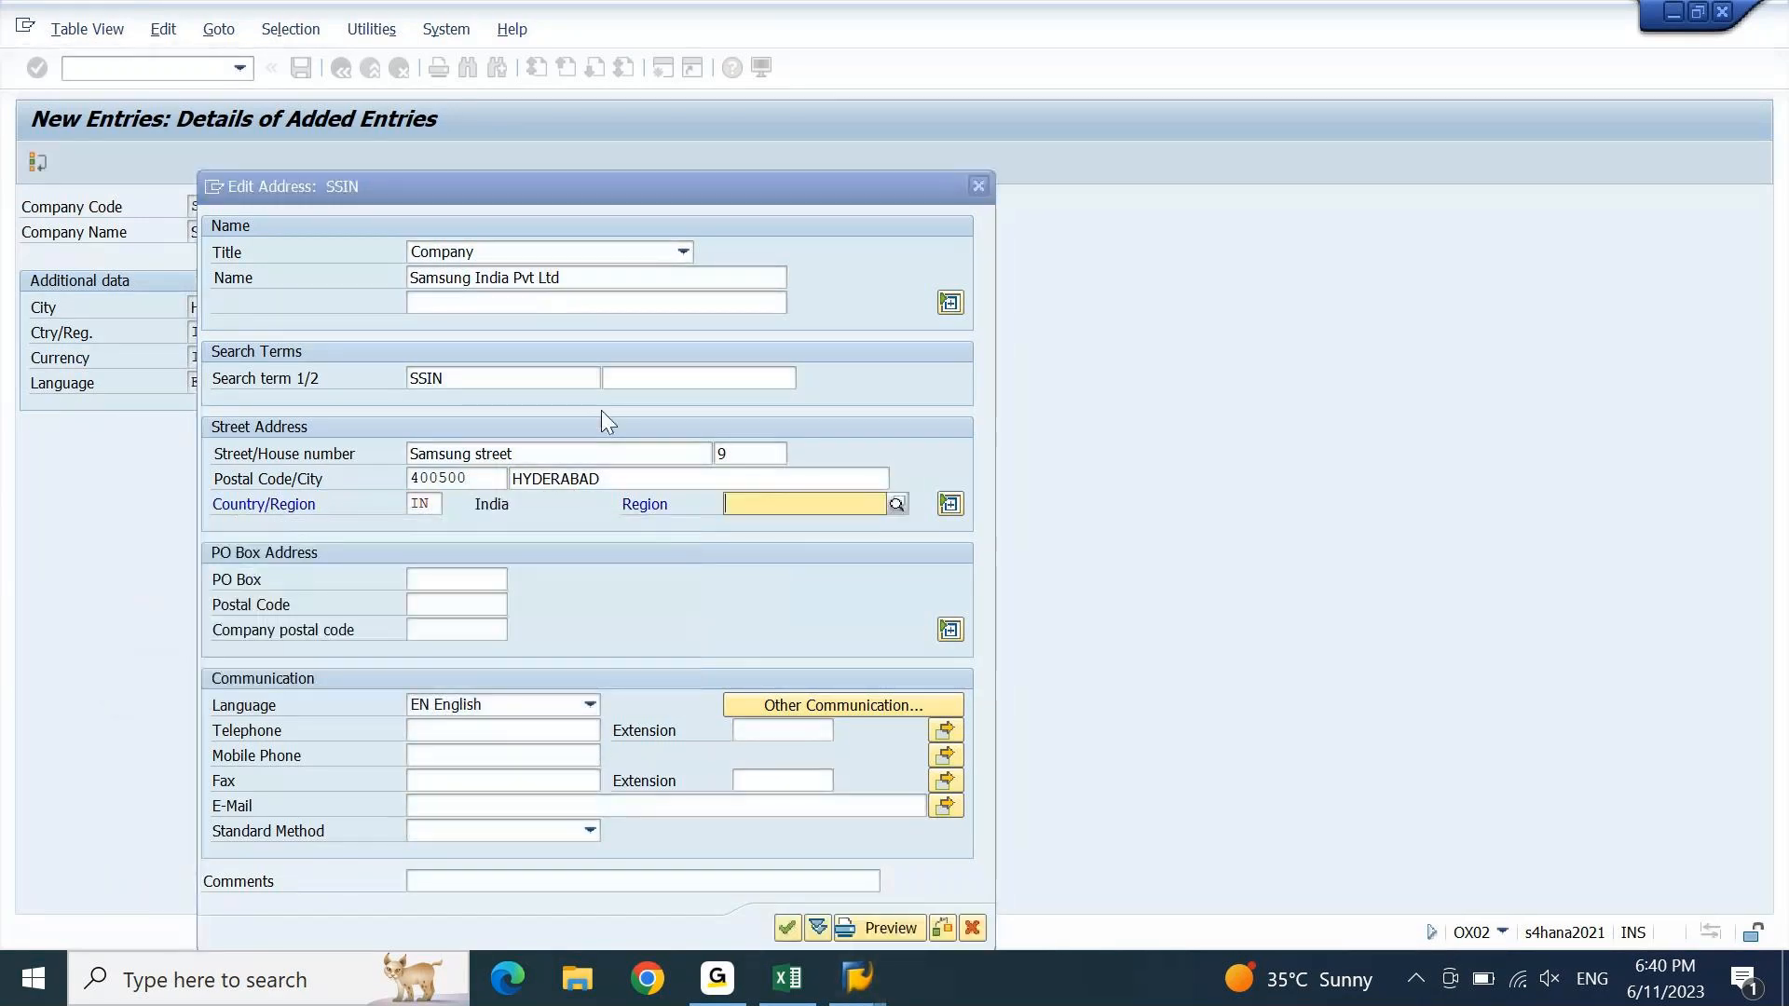
- Choose region 36 (TS) from the list of Indian regions and accept the company's address
key(F4)
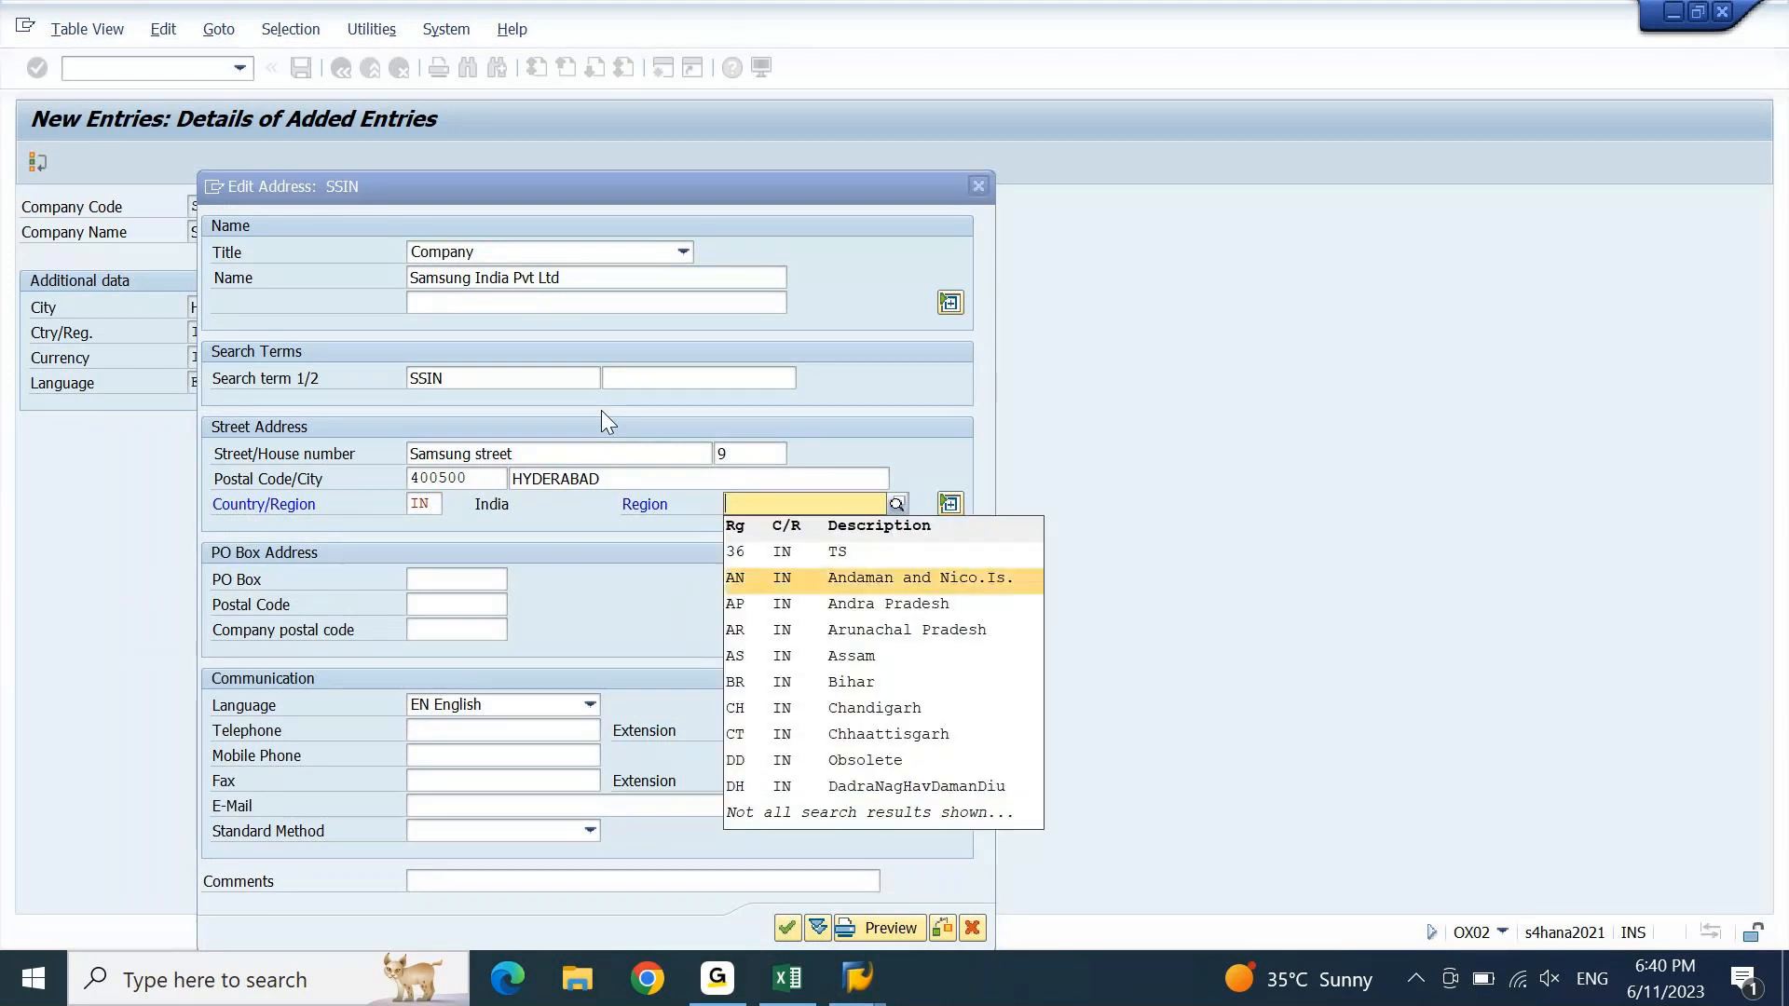
key(Up)
key(Return)
key(Return)
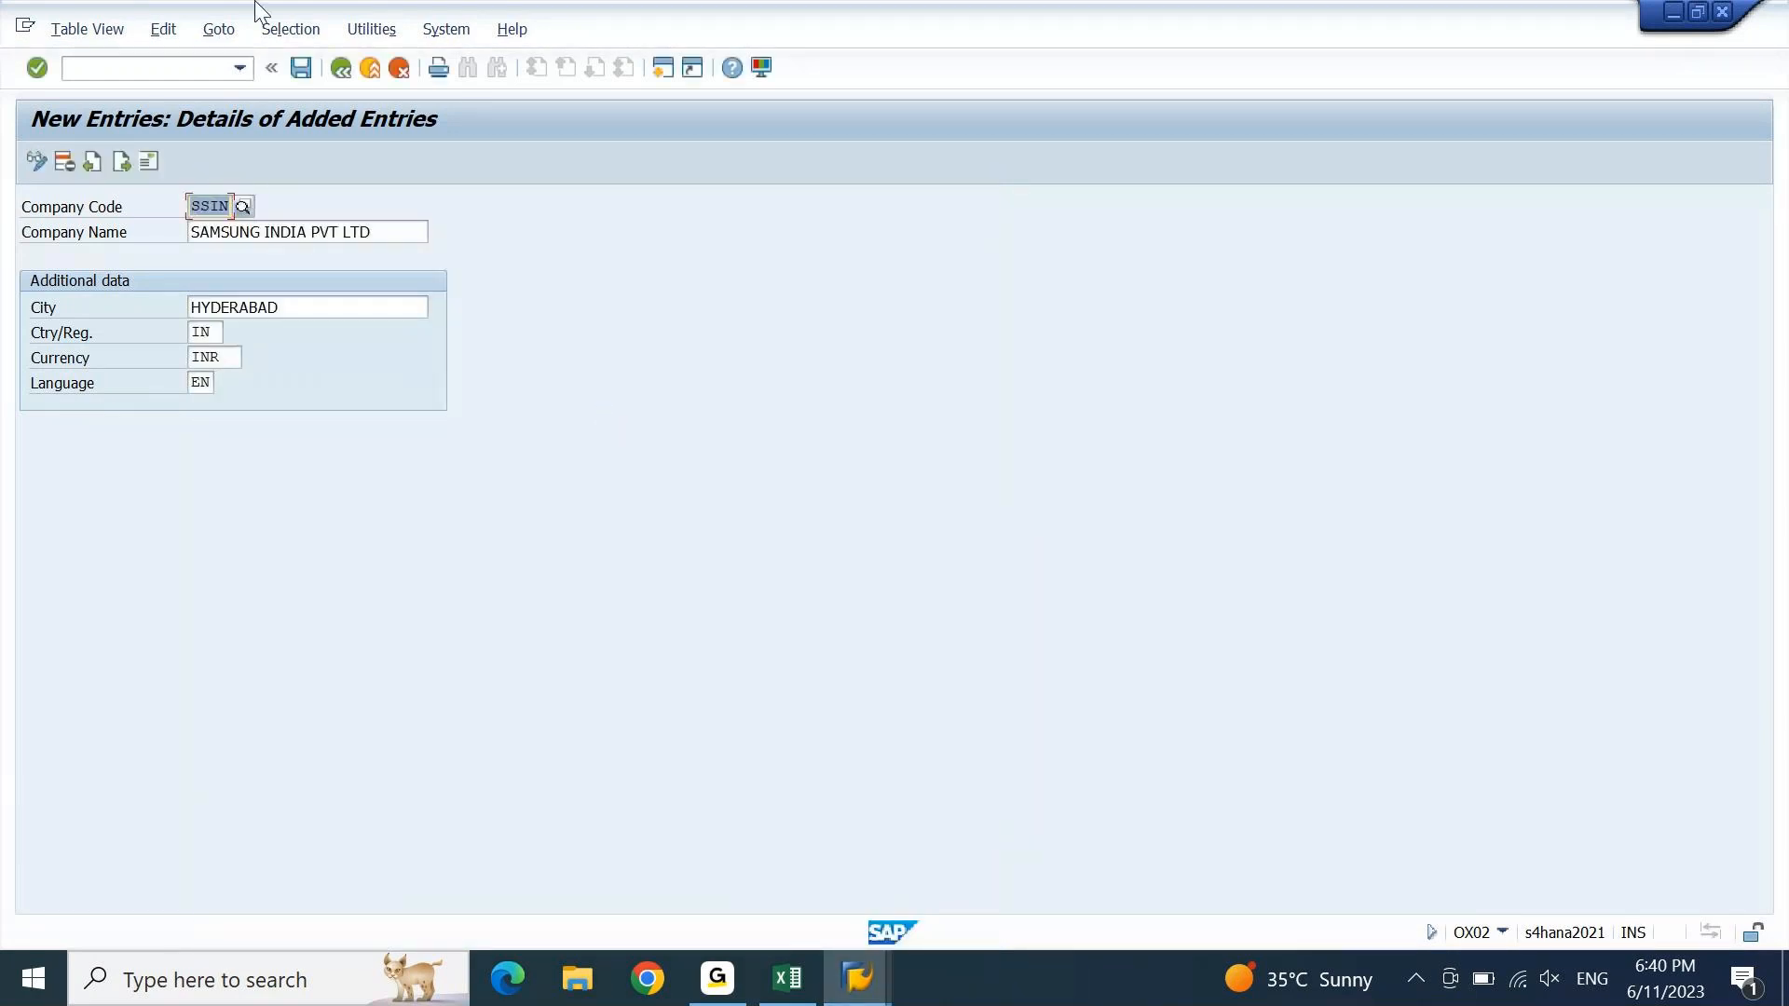
- Save company code SSIN to the customizing request "FICO: SAMSUNG BASELINE CONFIGURATION" and return to SAP Easy Access with /n
click(298, 71)
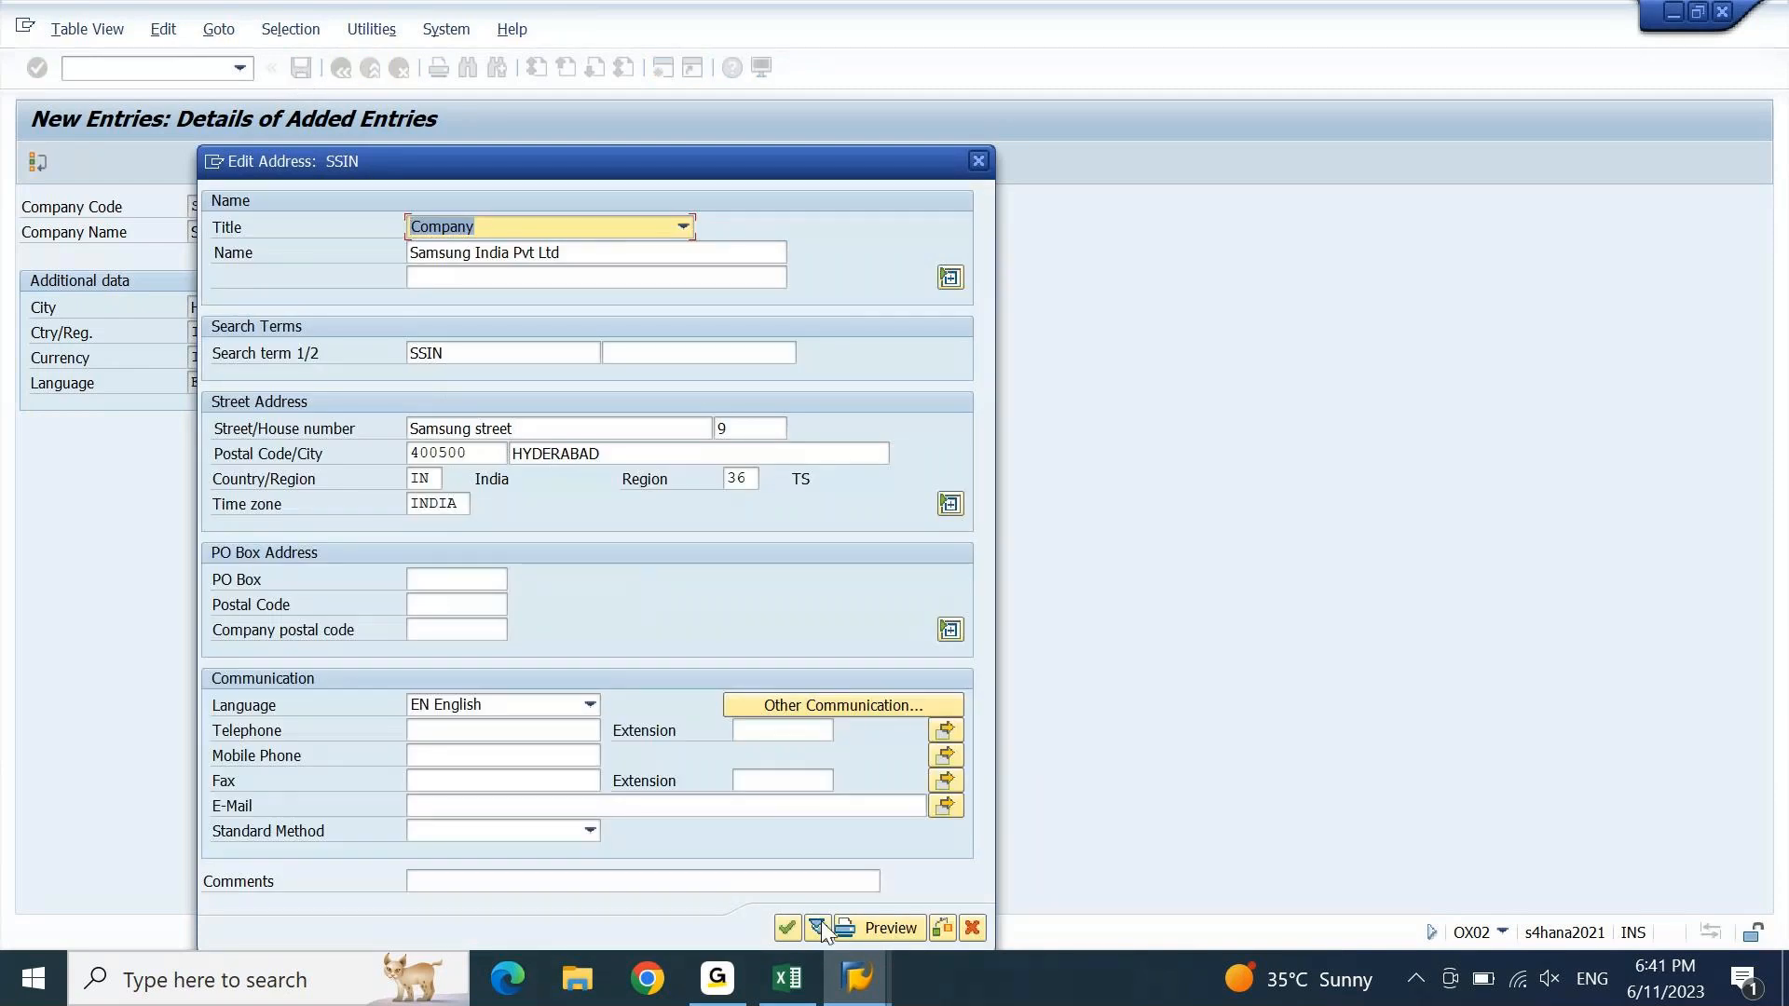
click(787, 928)
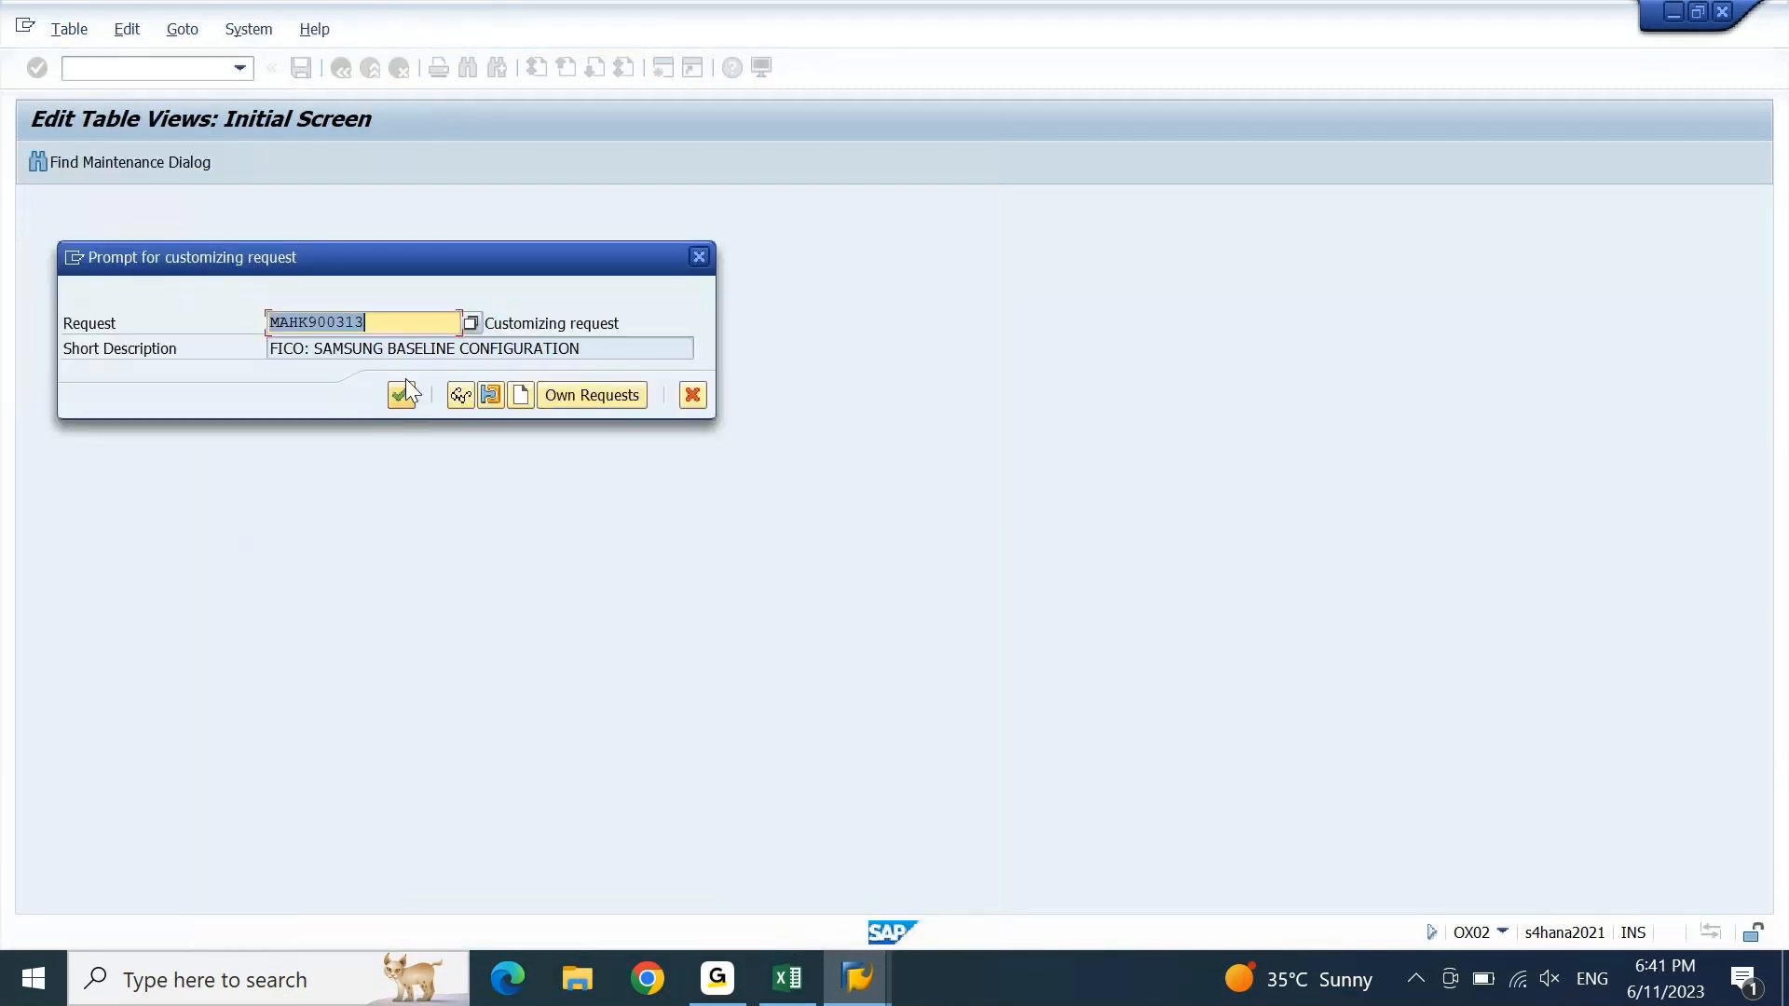
click(410, 402)
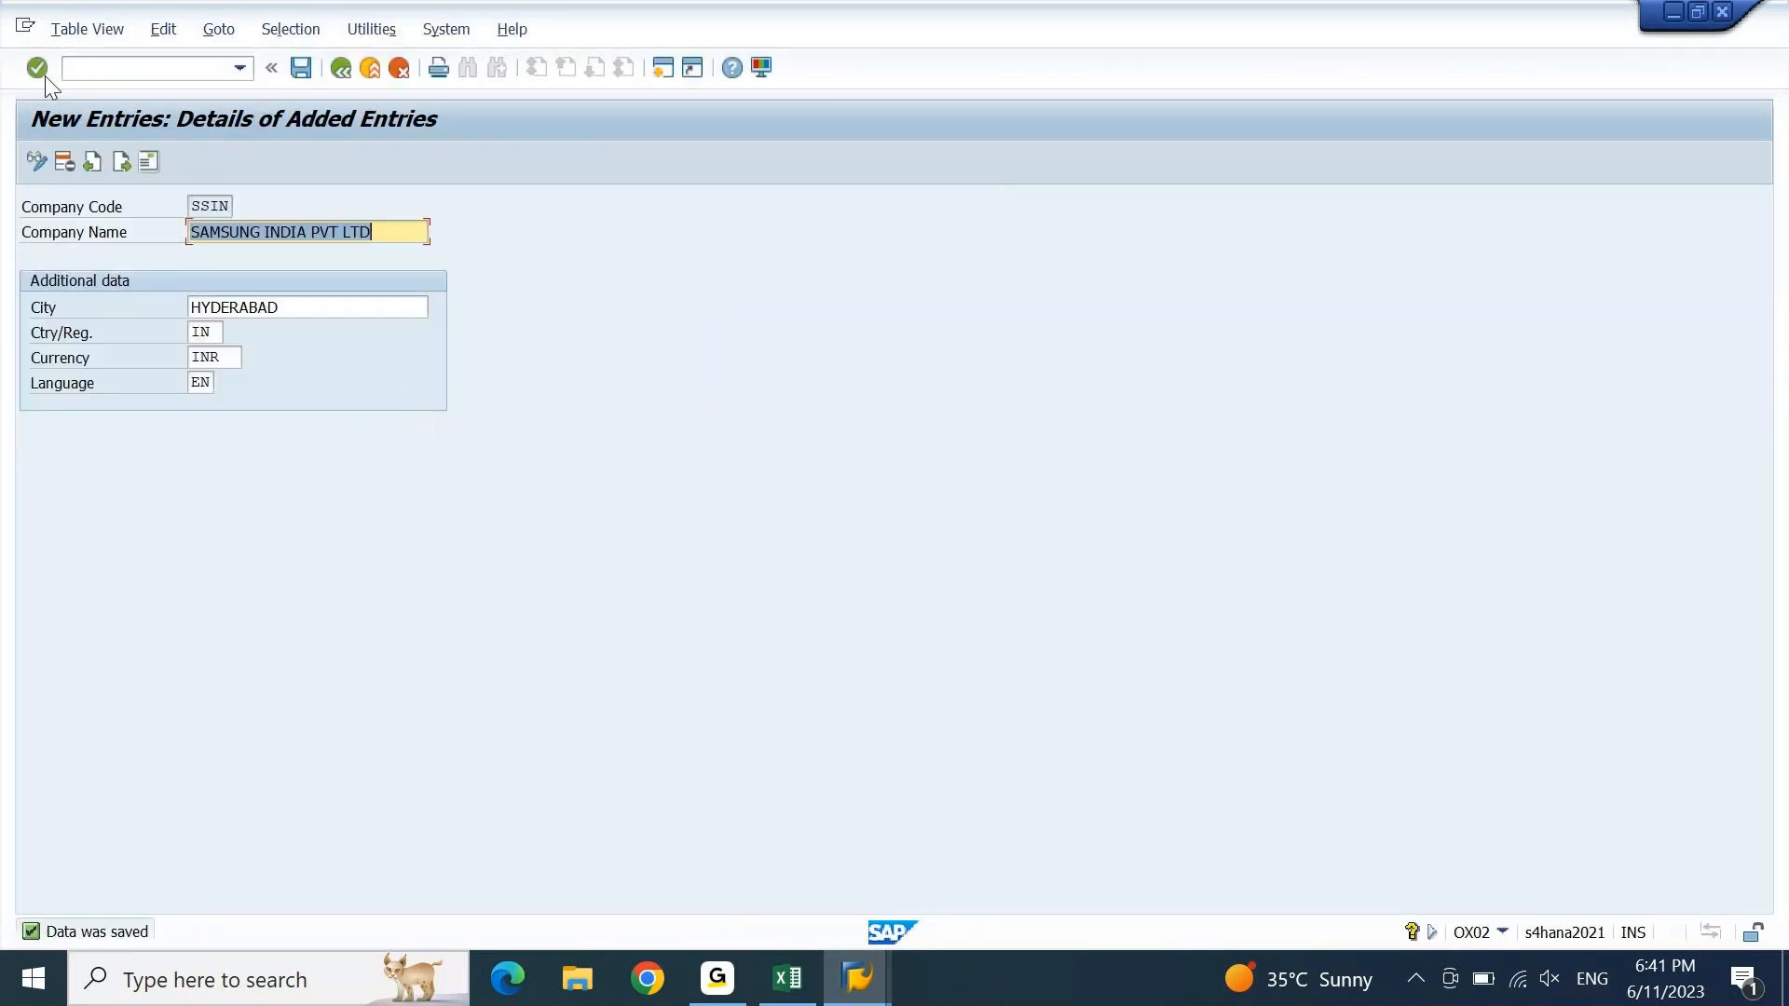
click(115, 74)
text(/n)
key(Return)
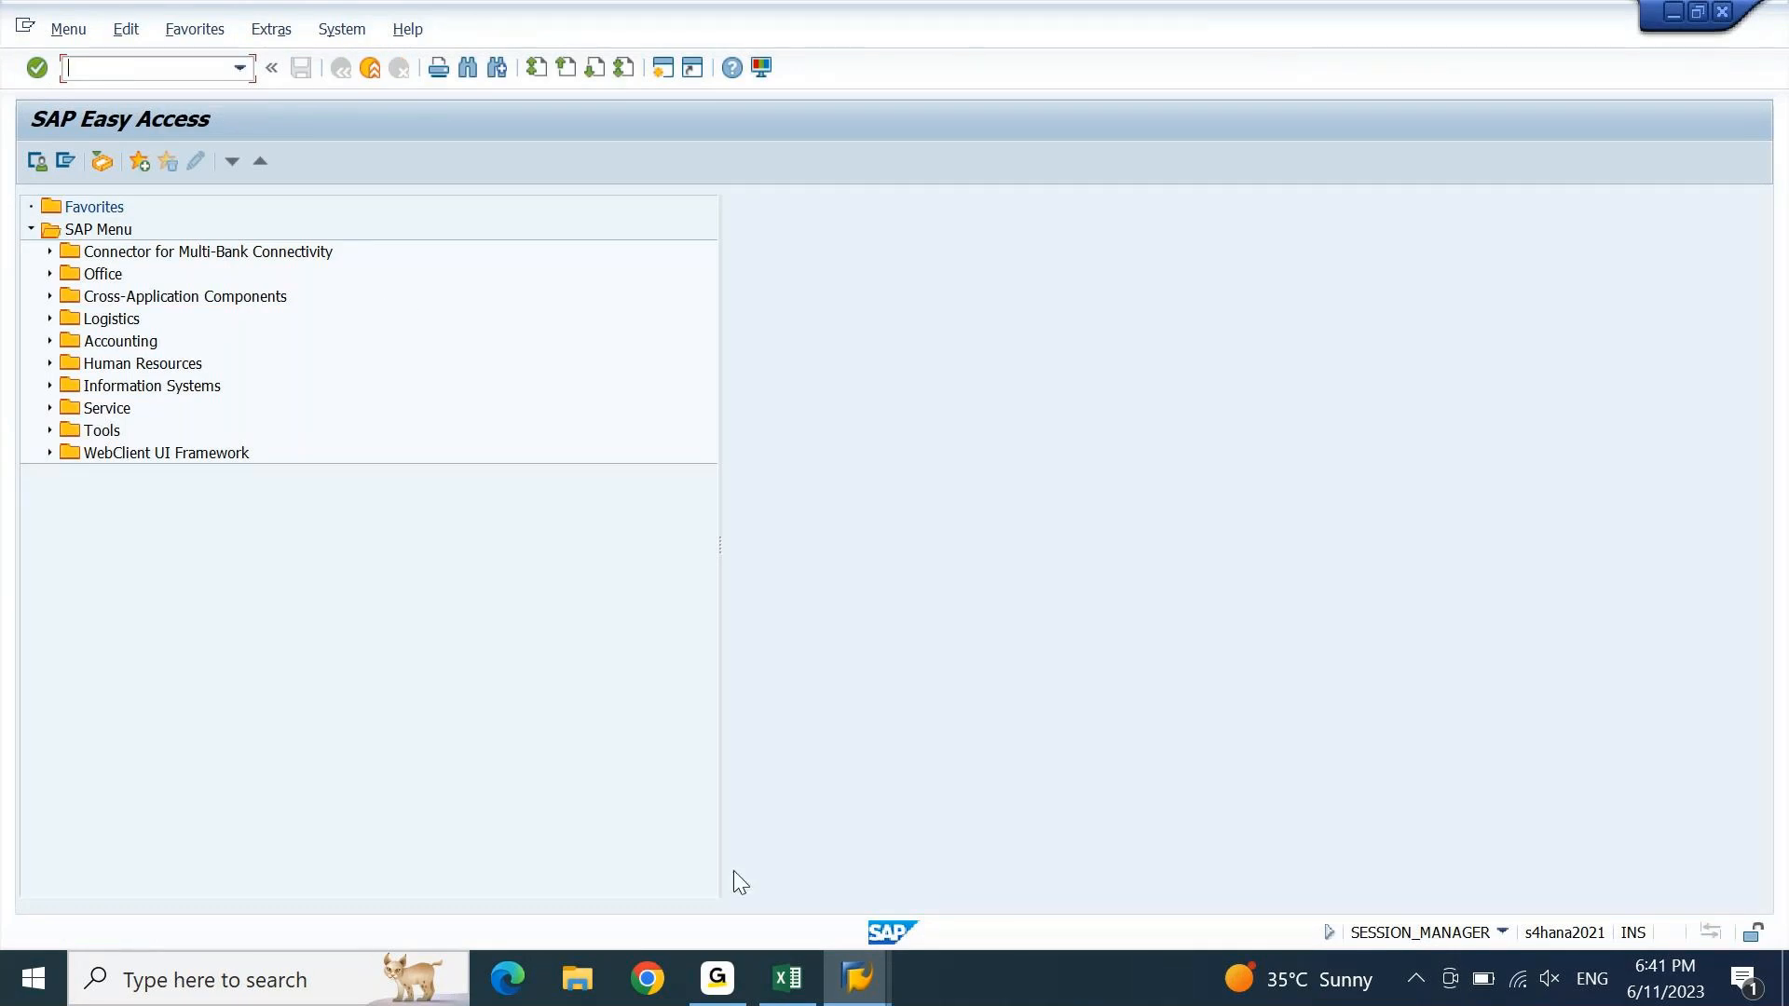
- Copy transaction code OX16 from cell H4 of the Excel workbook and run it in SAP
click(787, 984)
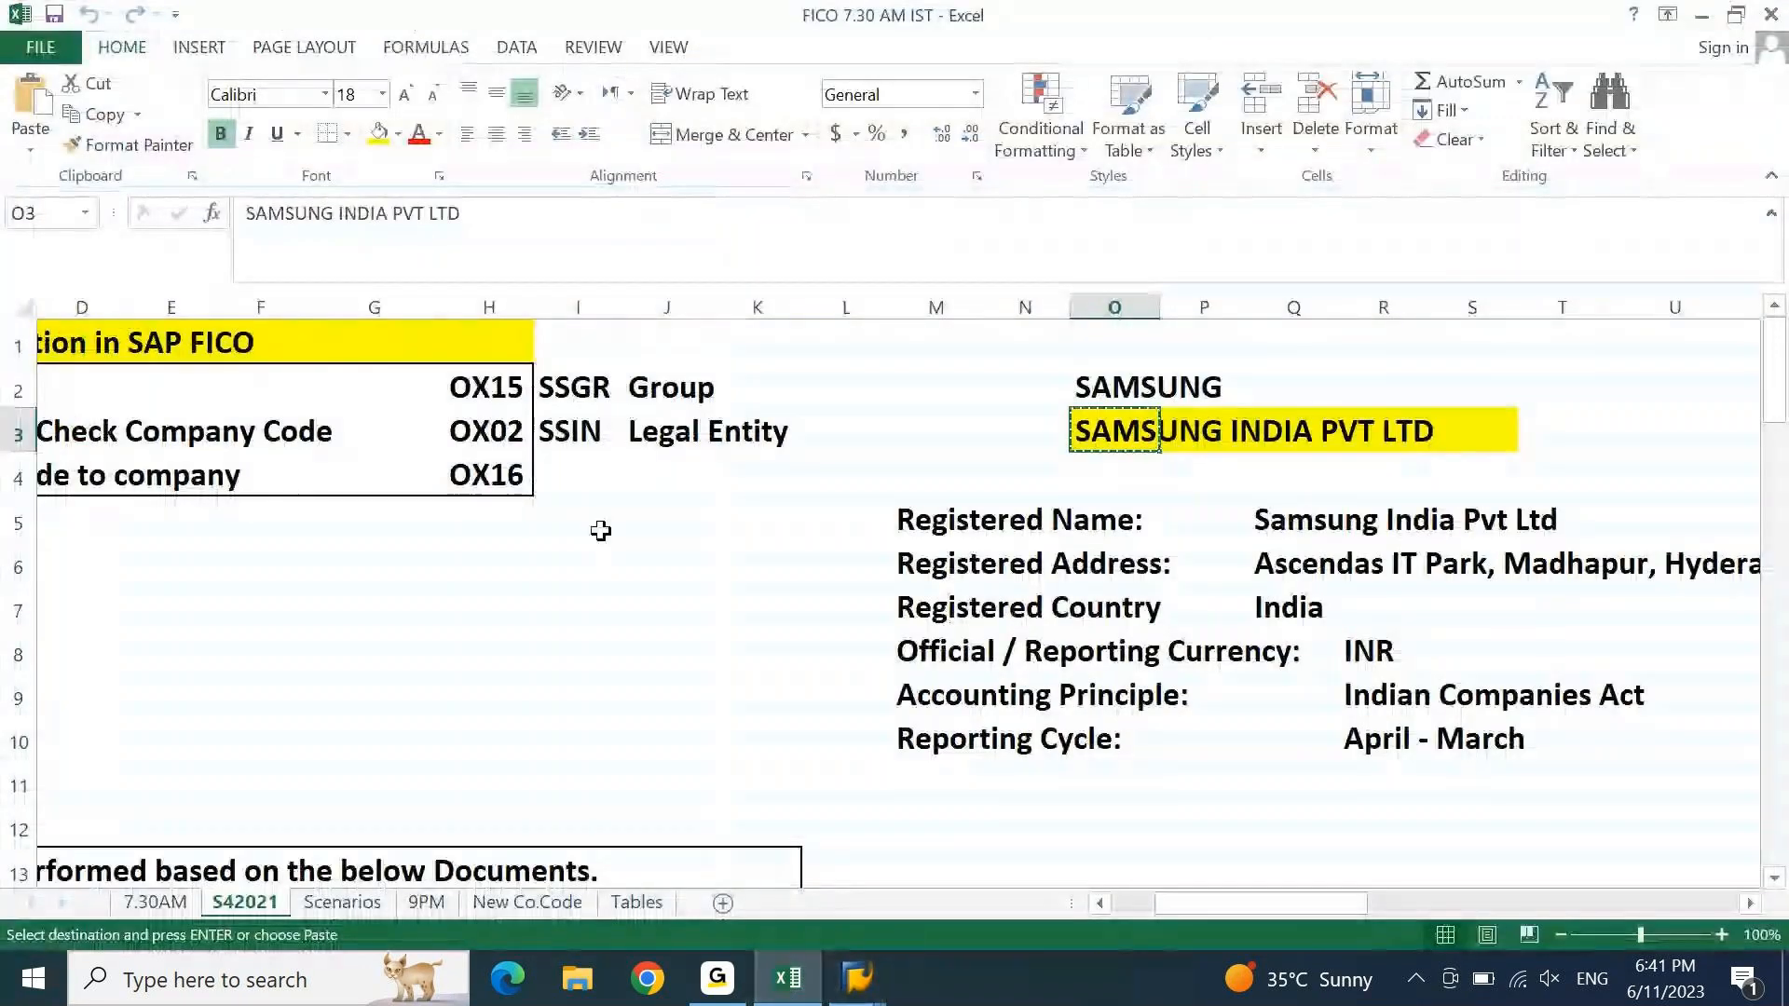
click(506, 480)
key(ctrl+c)
key(alt+Tab)
key(ctrl+v)
key(Return)
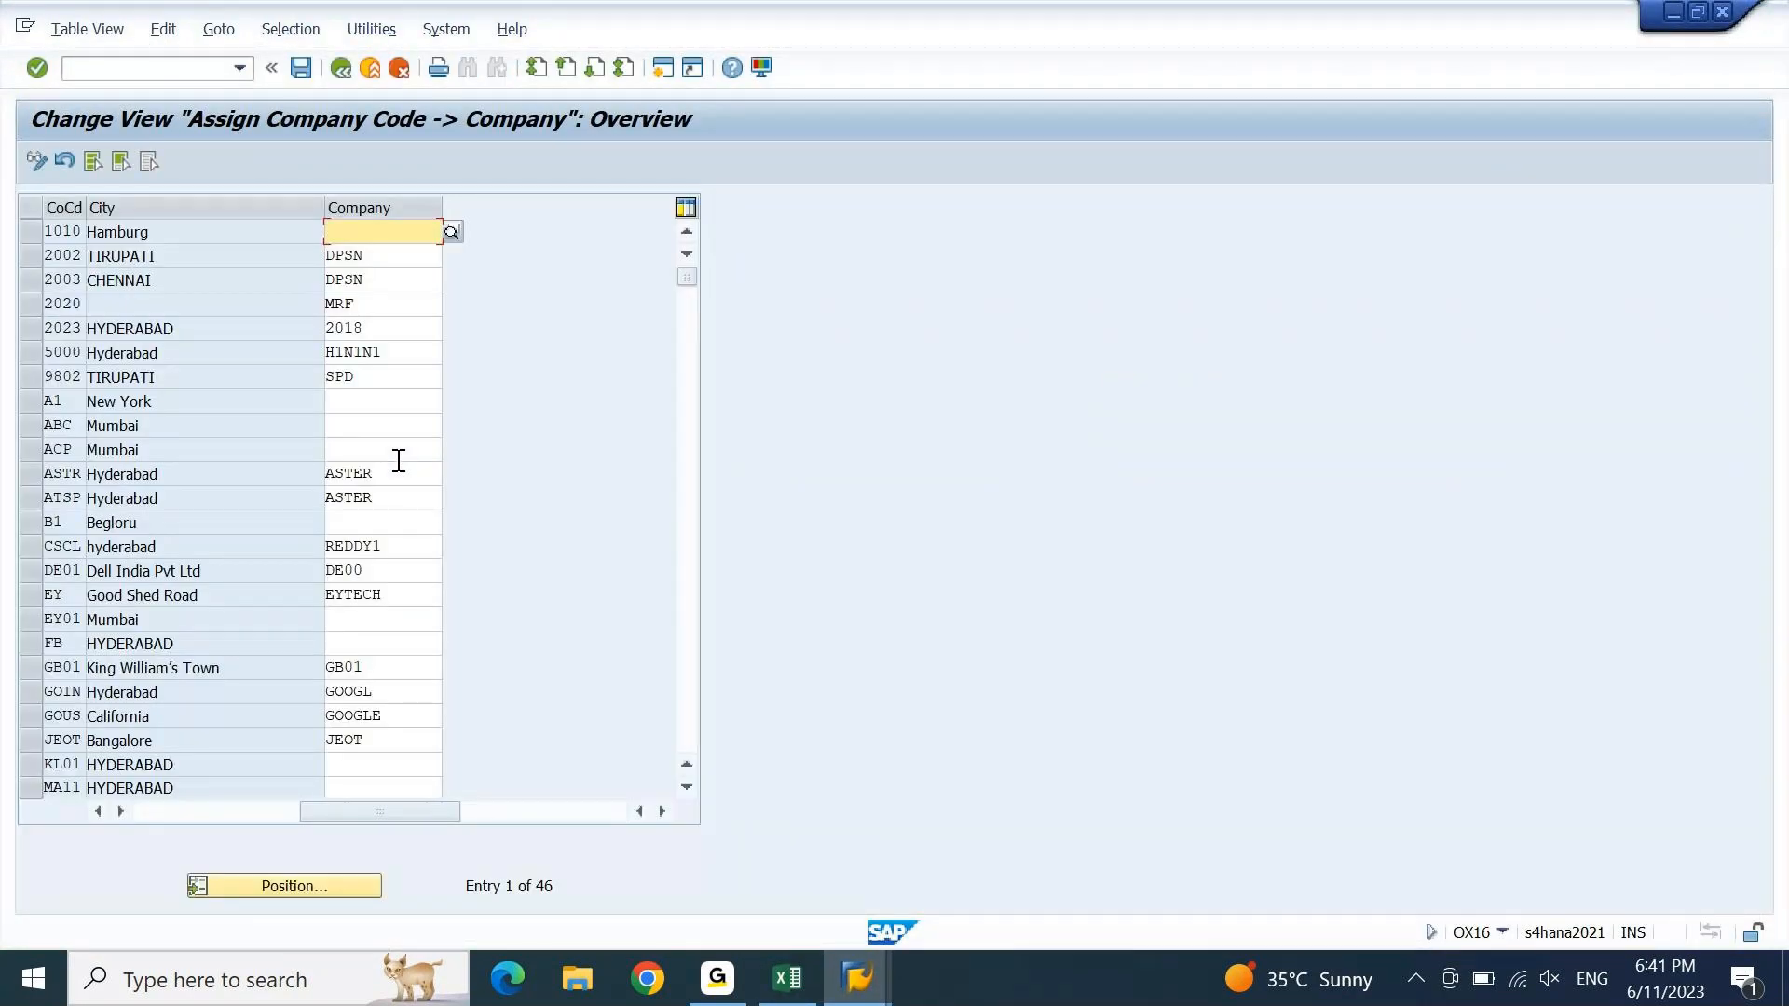
- Find company code SSIN in the assignment list, assign it to company SSGR, save it and leave the transaction
click(261, 887)
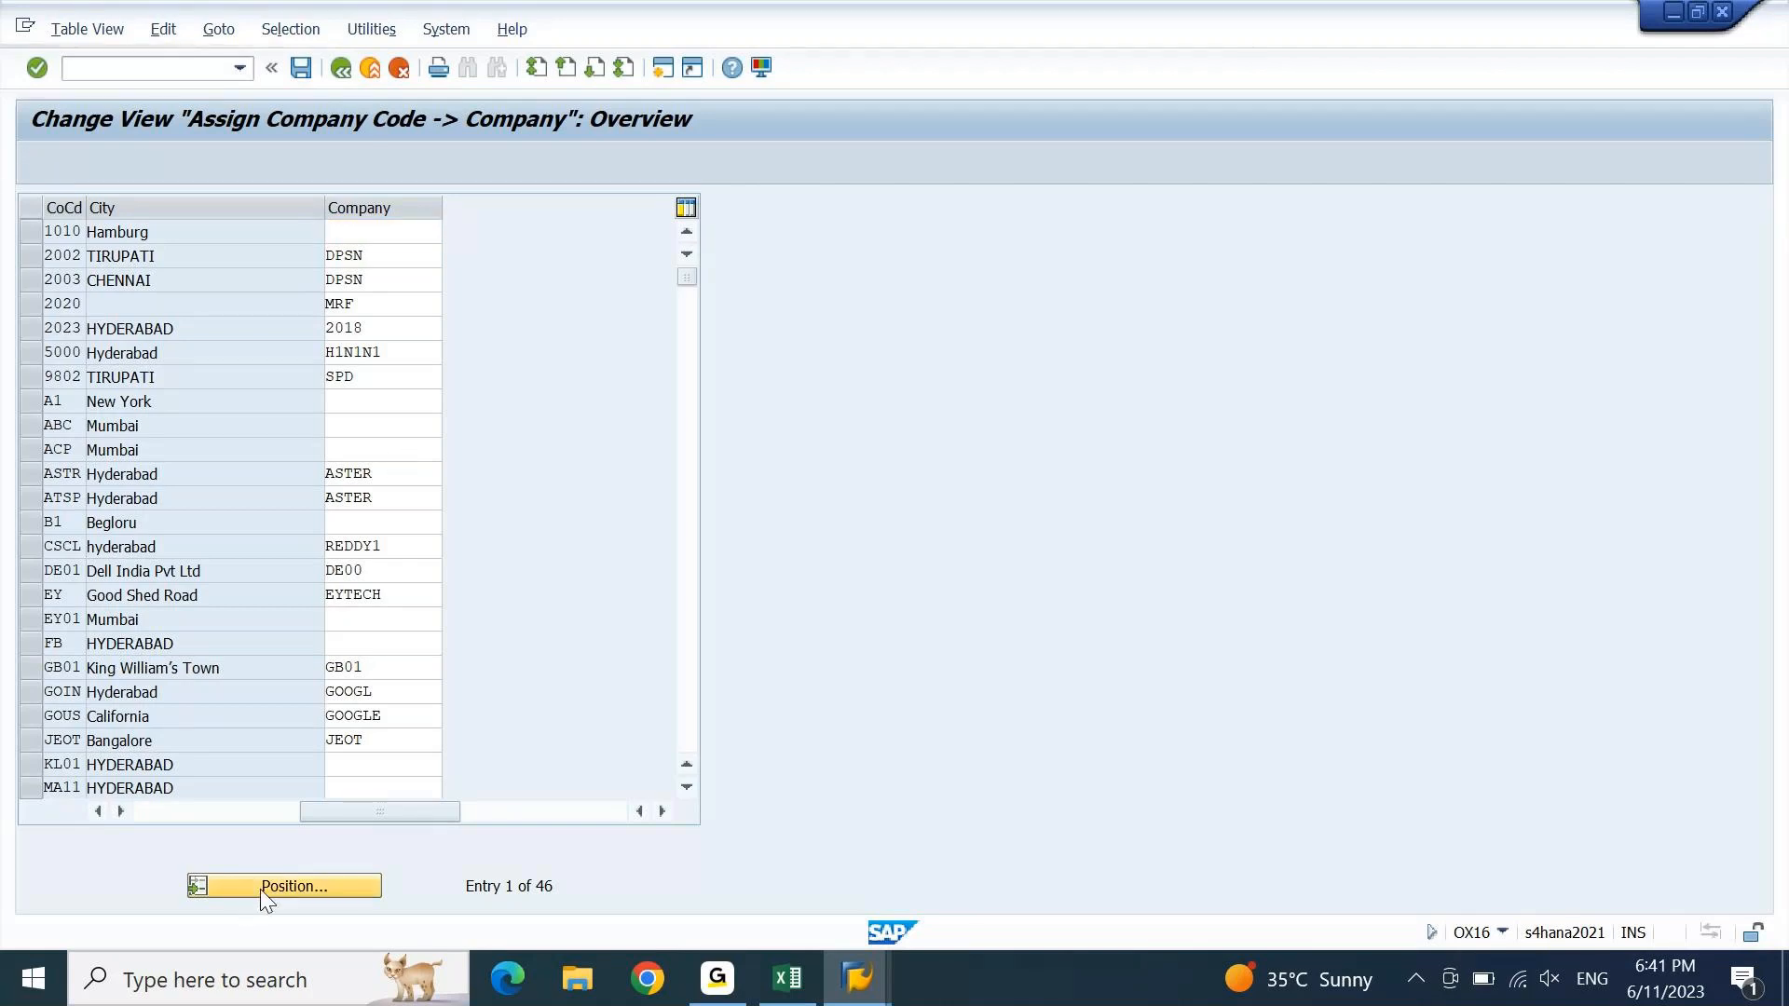
text(s)
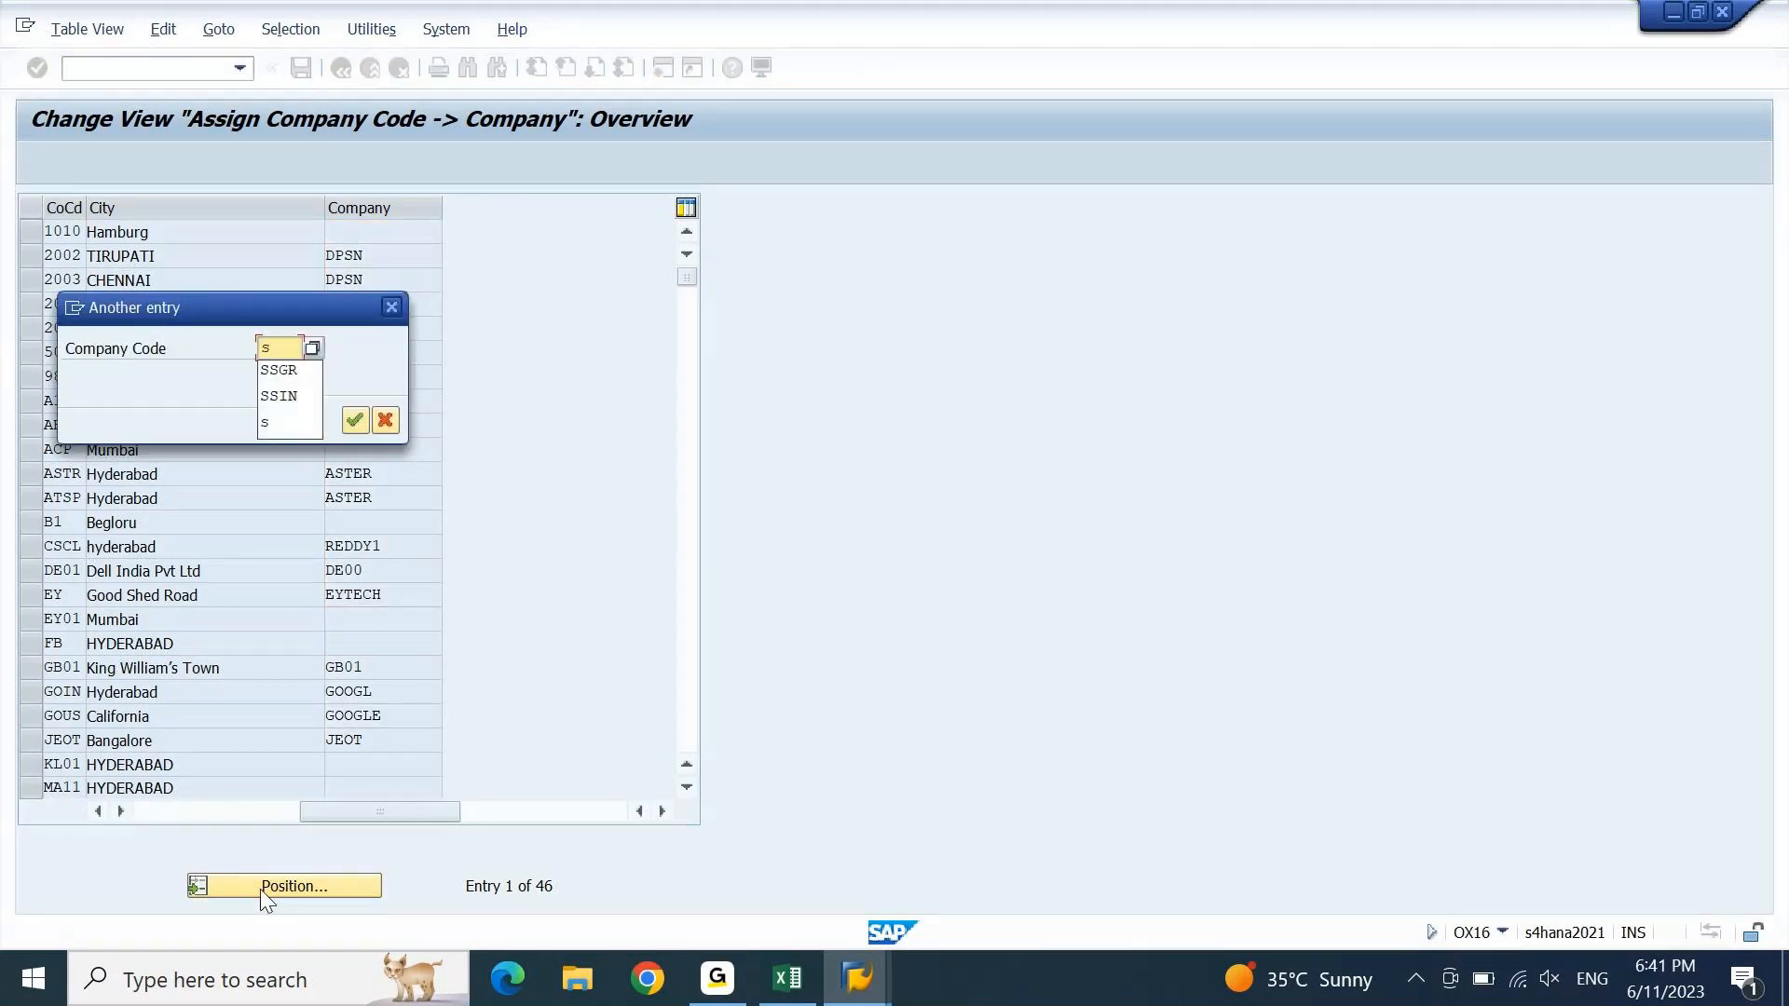
key(Return)
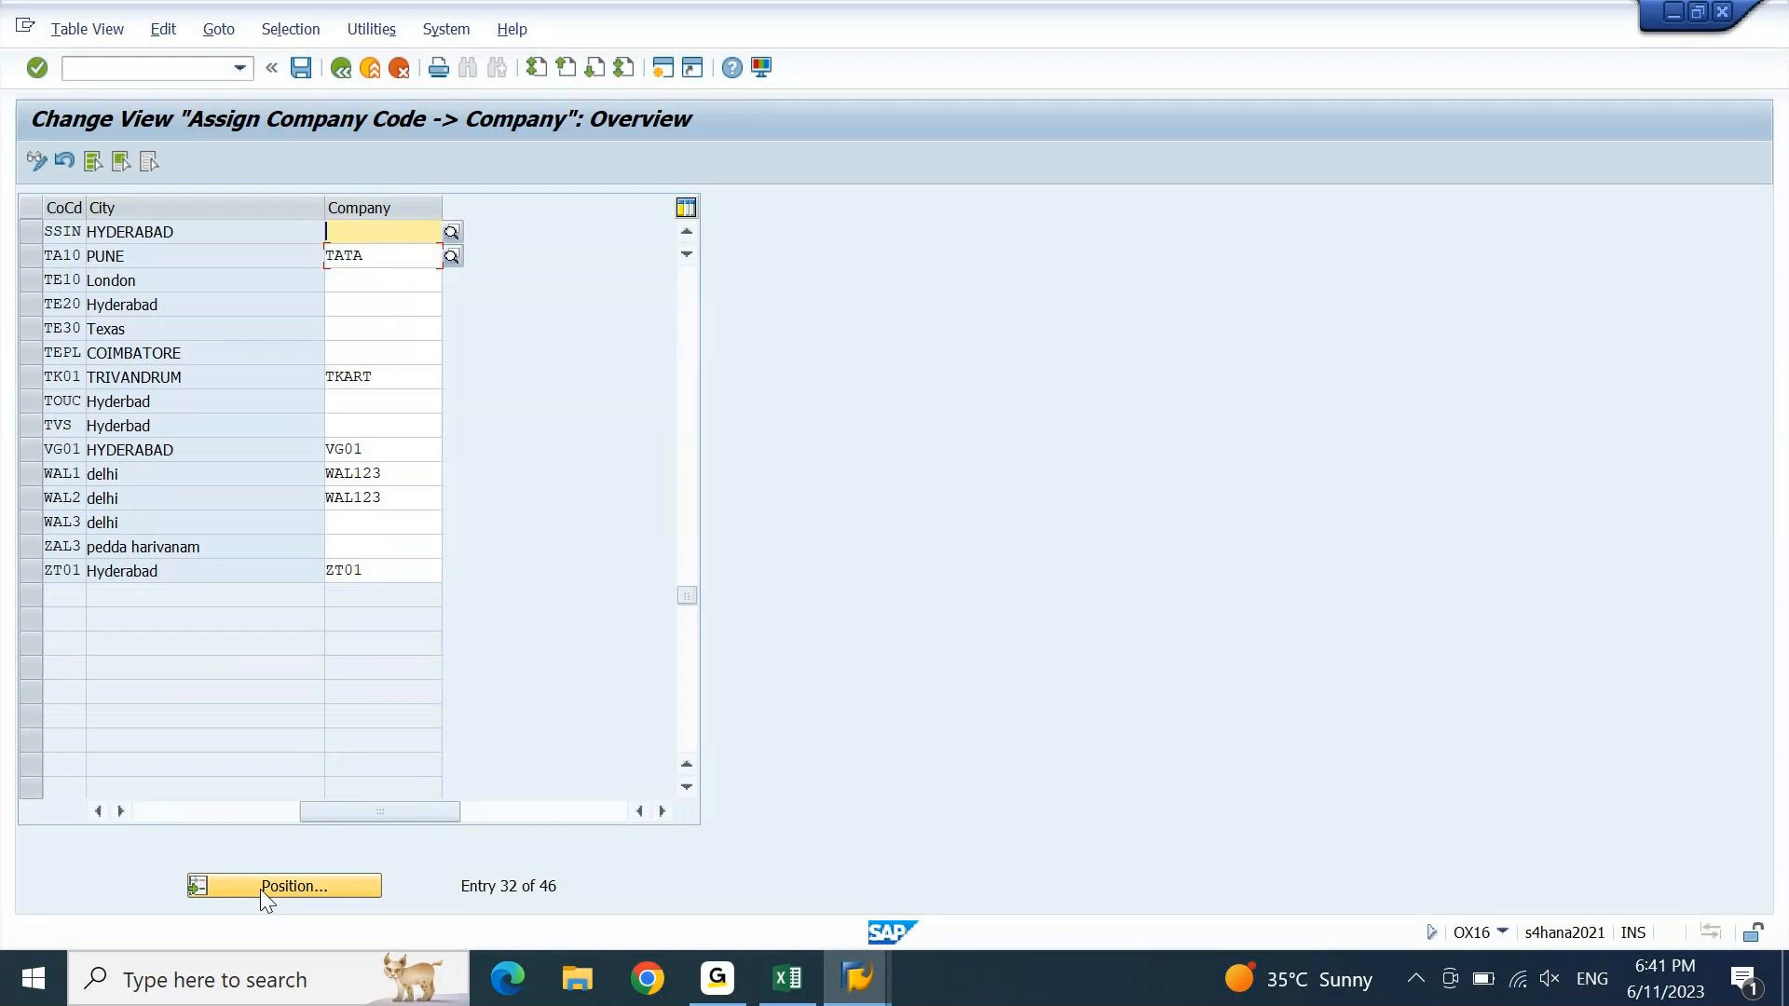
text(ssgr)
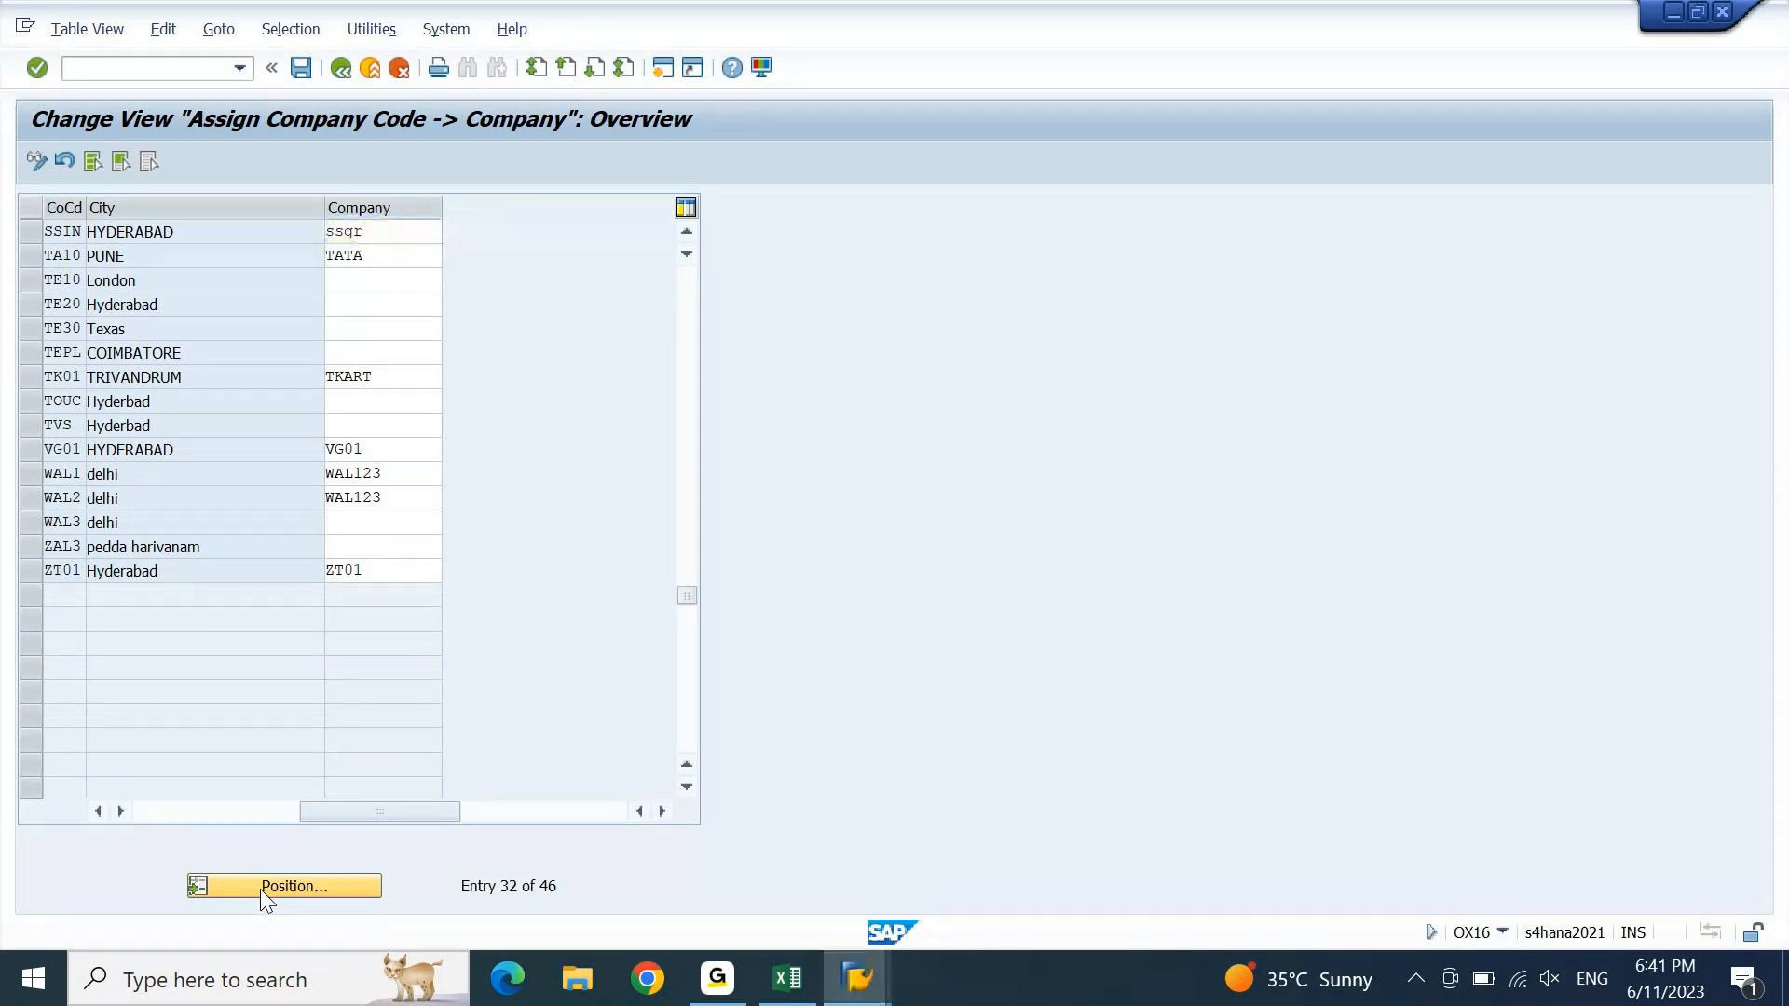
key(Return)
key(Return)
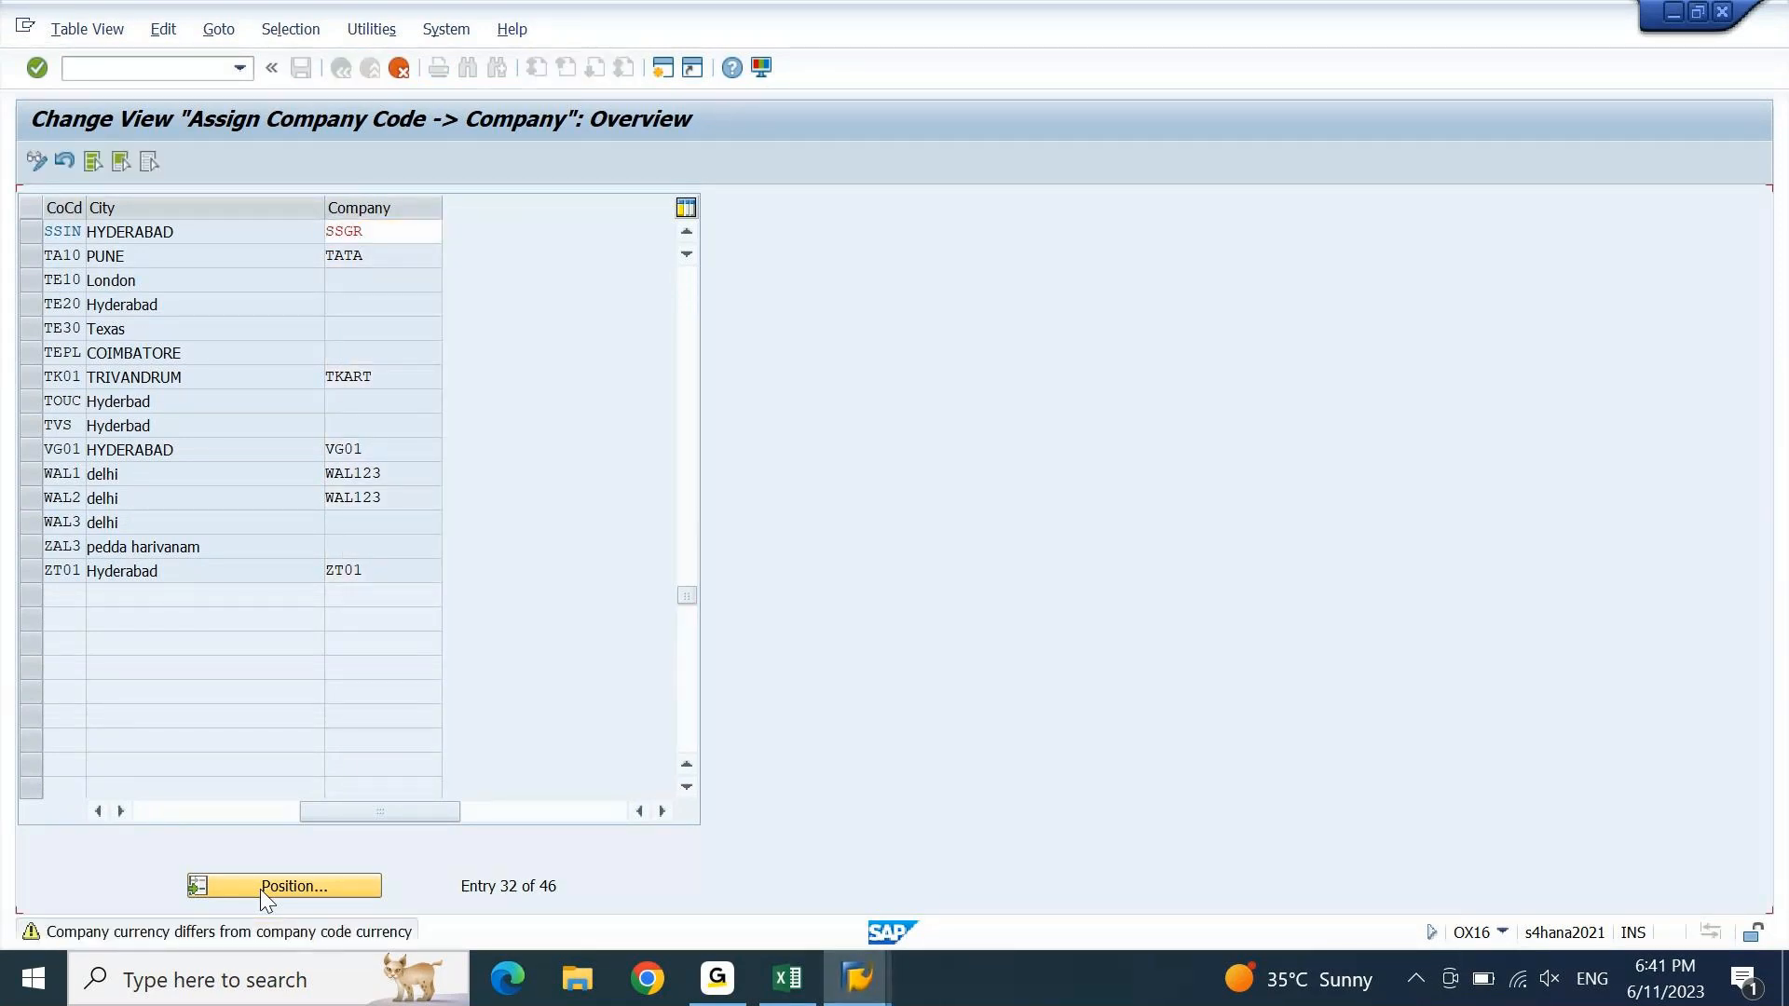
key(ctrl+s)
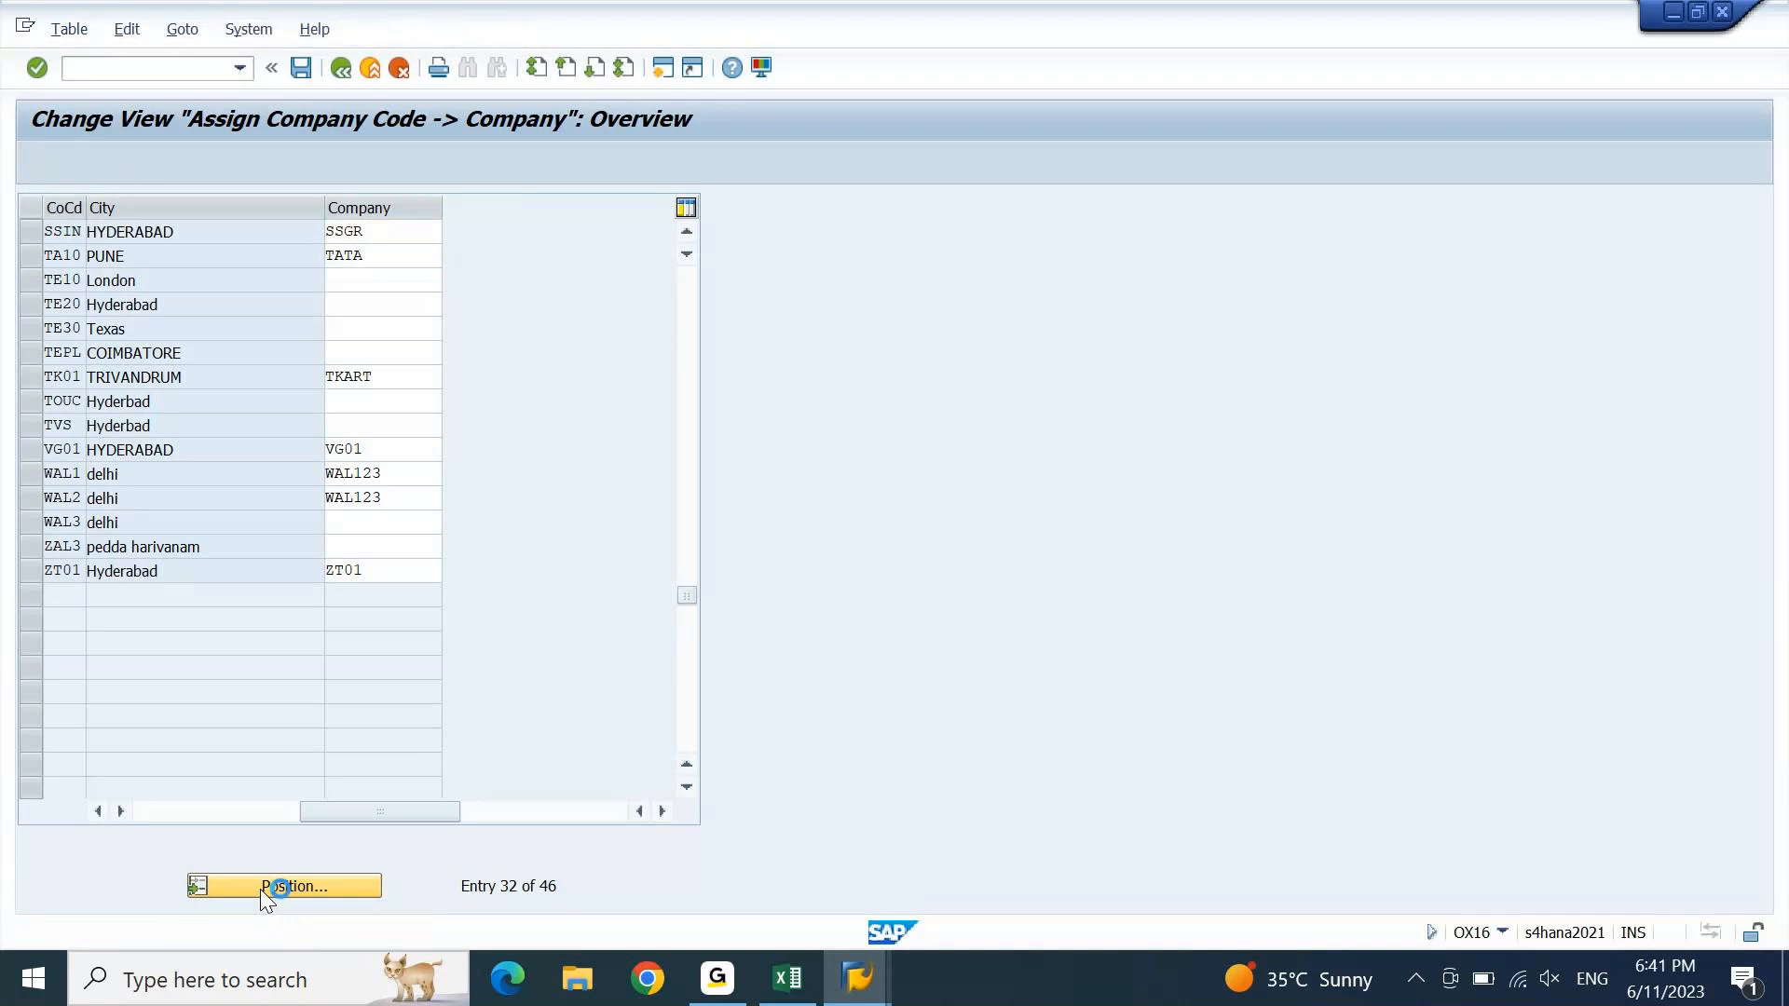
key(Return)
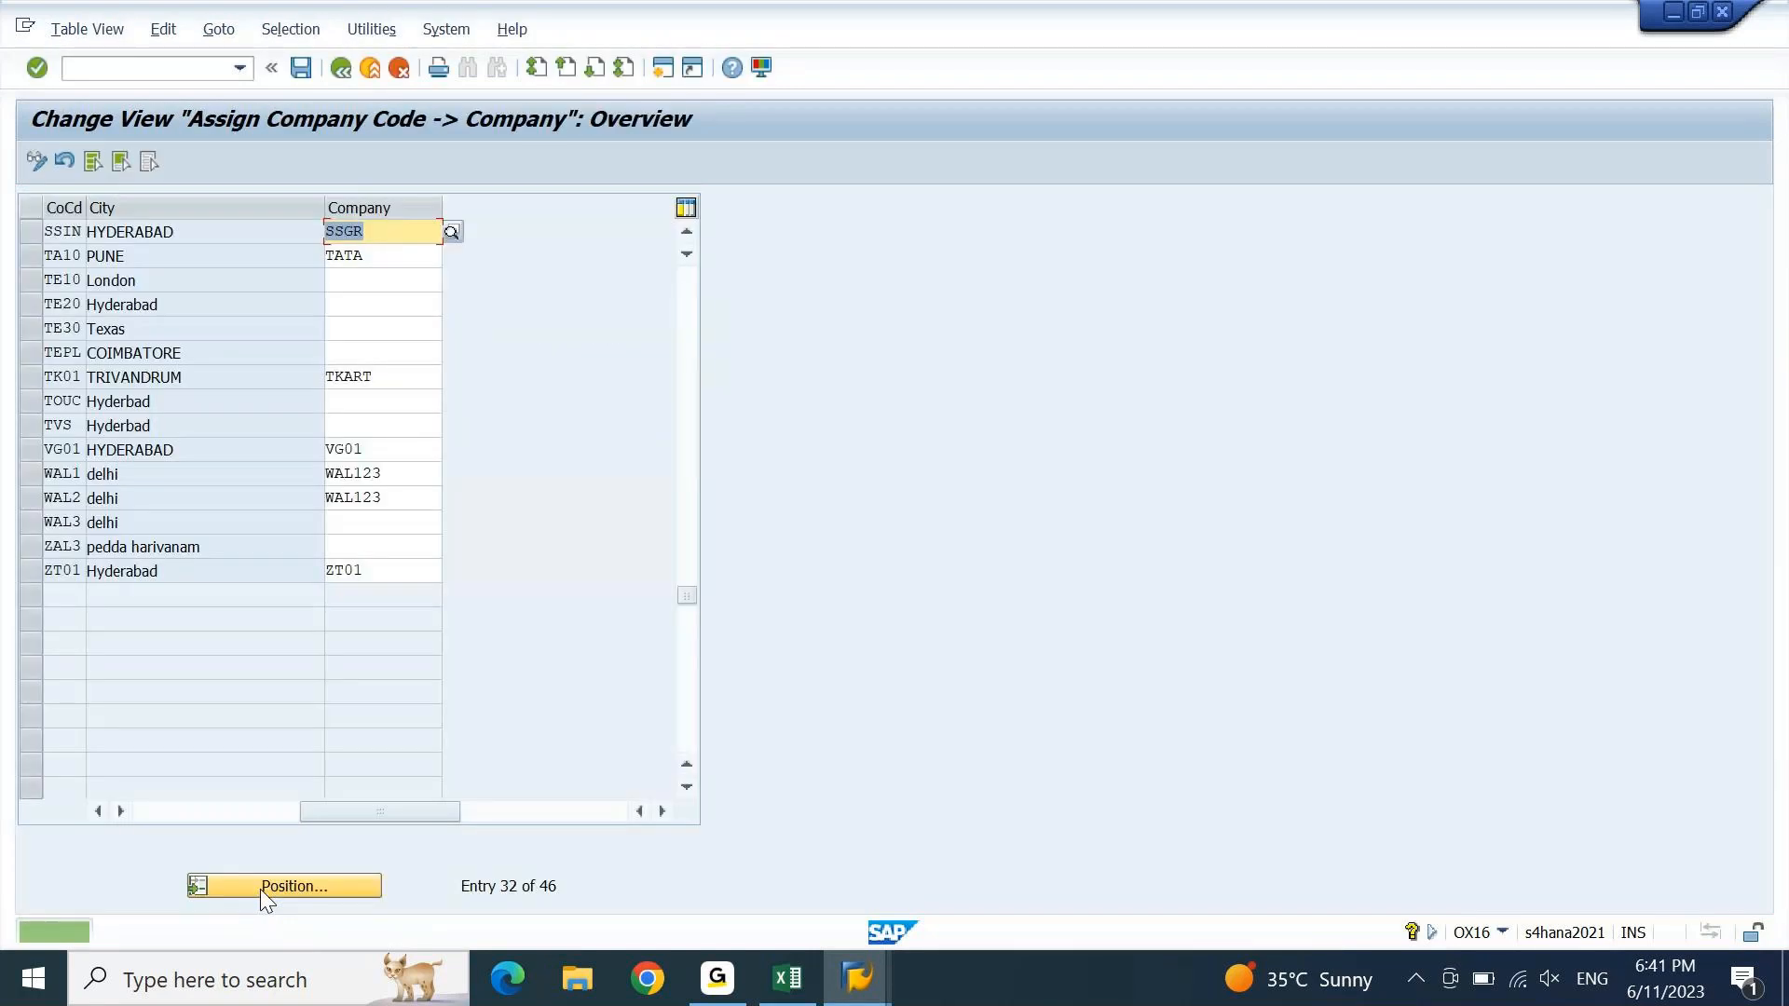
key(F3)
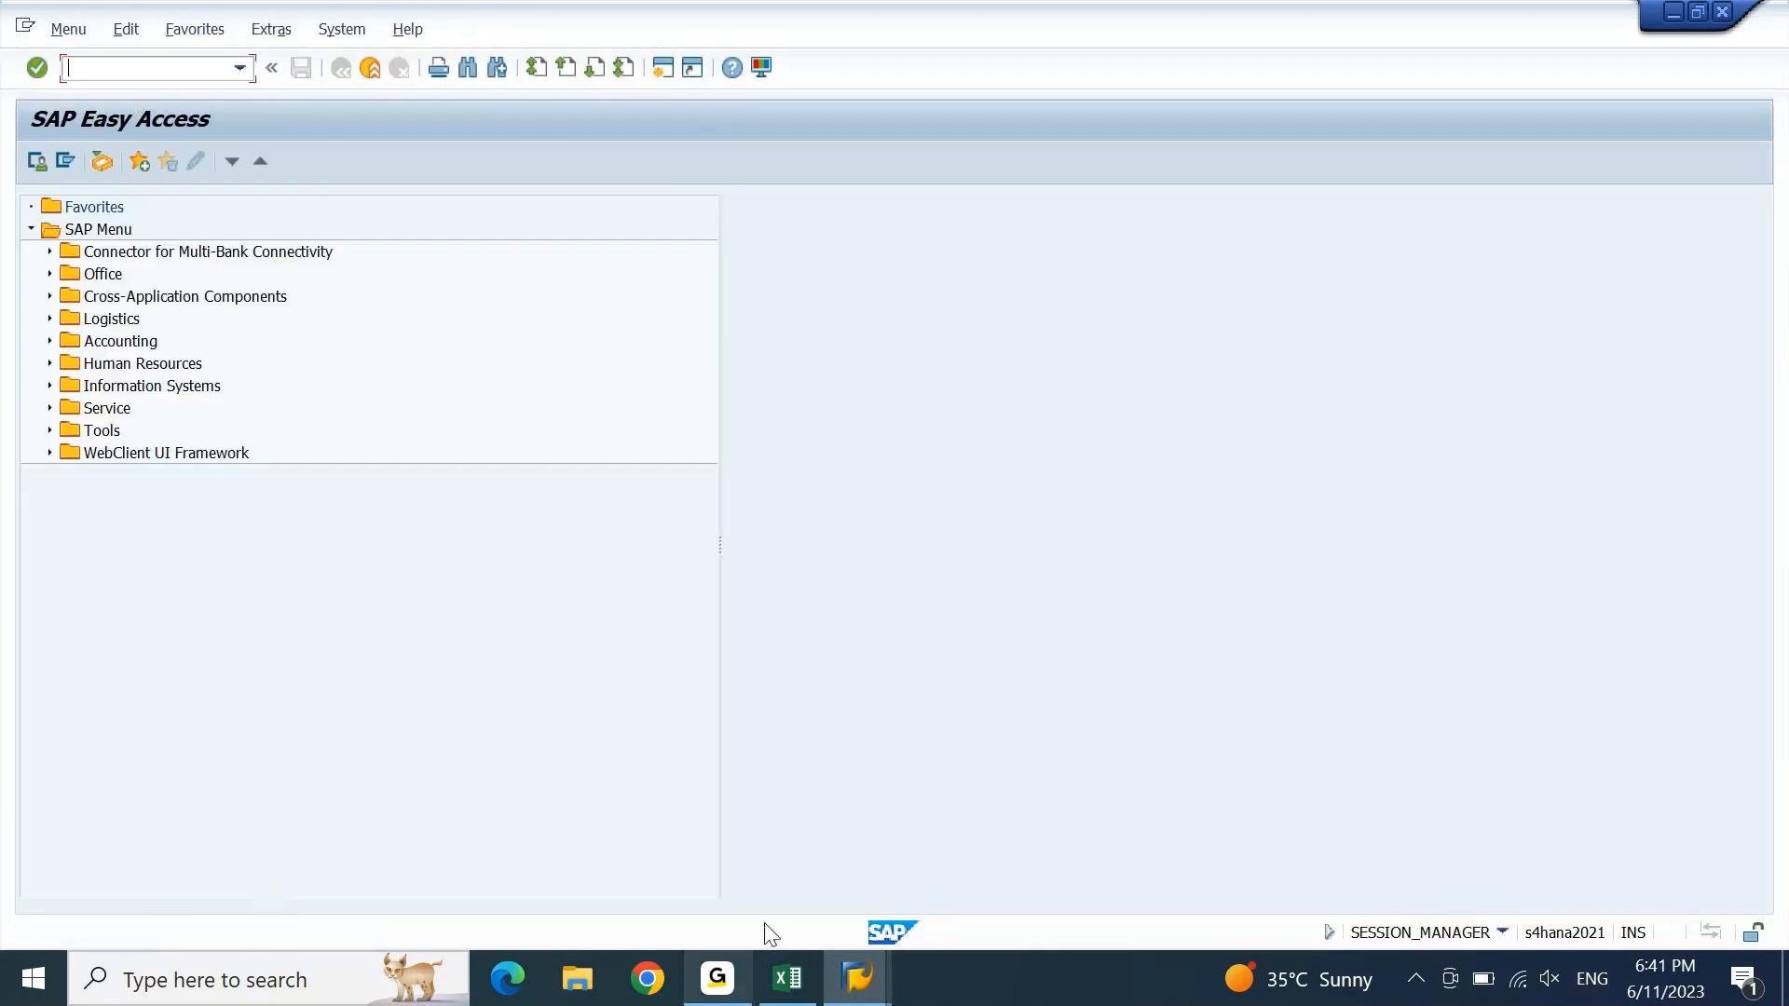
- Switch to the Excel workbook and browse the configuration notes down to the Chart of Accounts section
click(792, 989)
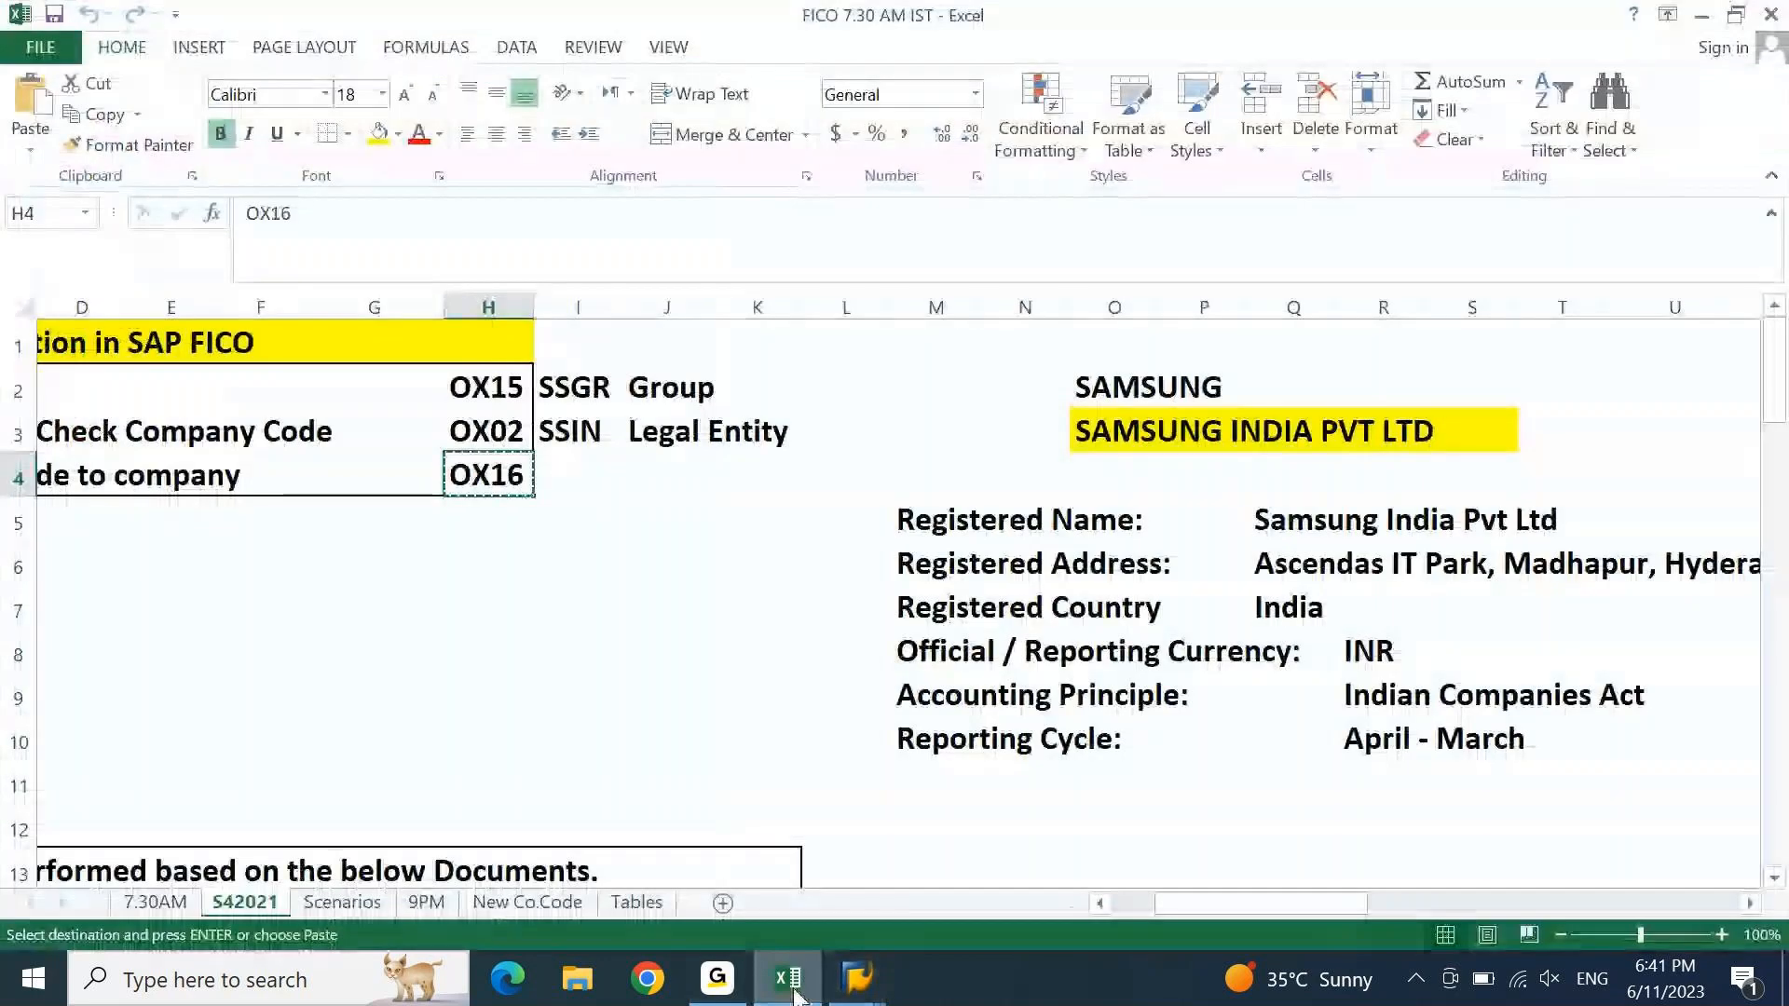
key(ctrl+Left)
key(ctrl+Down)
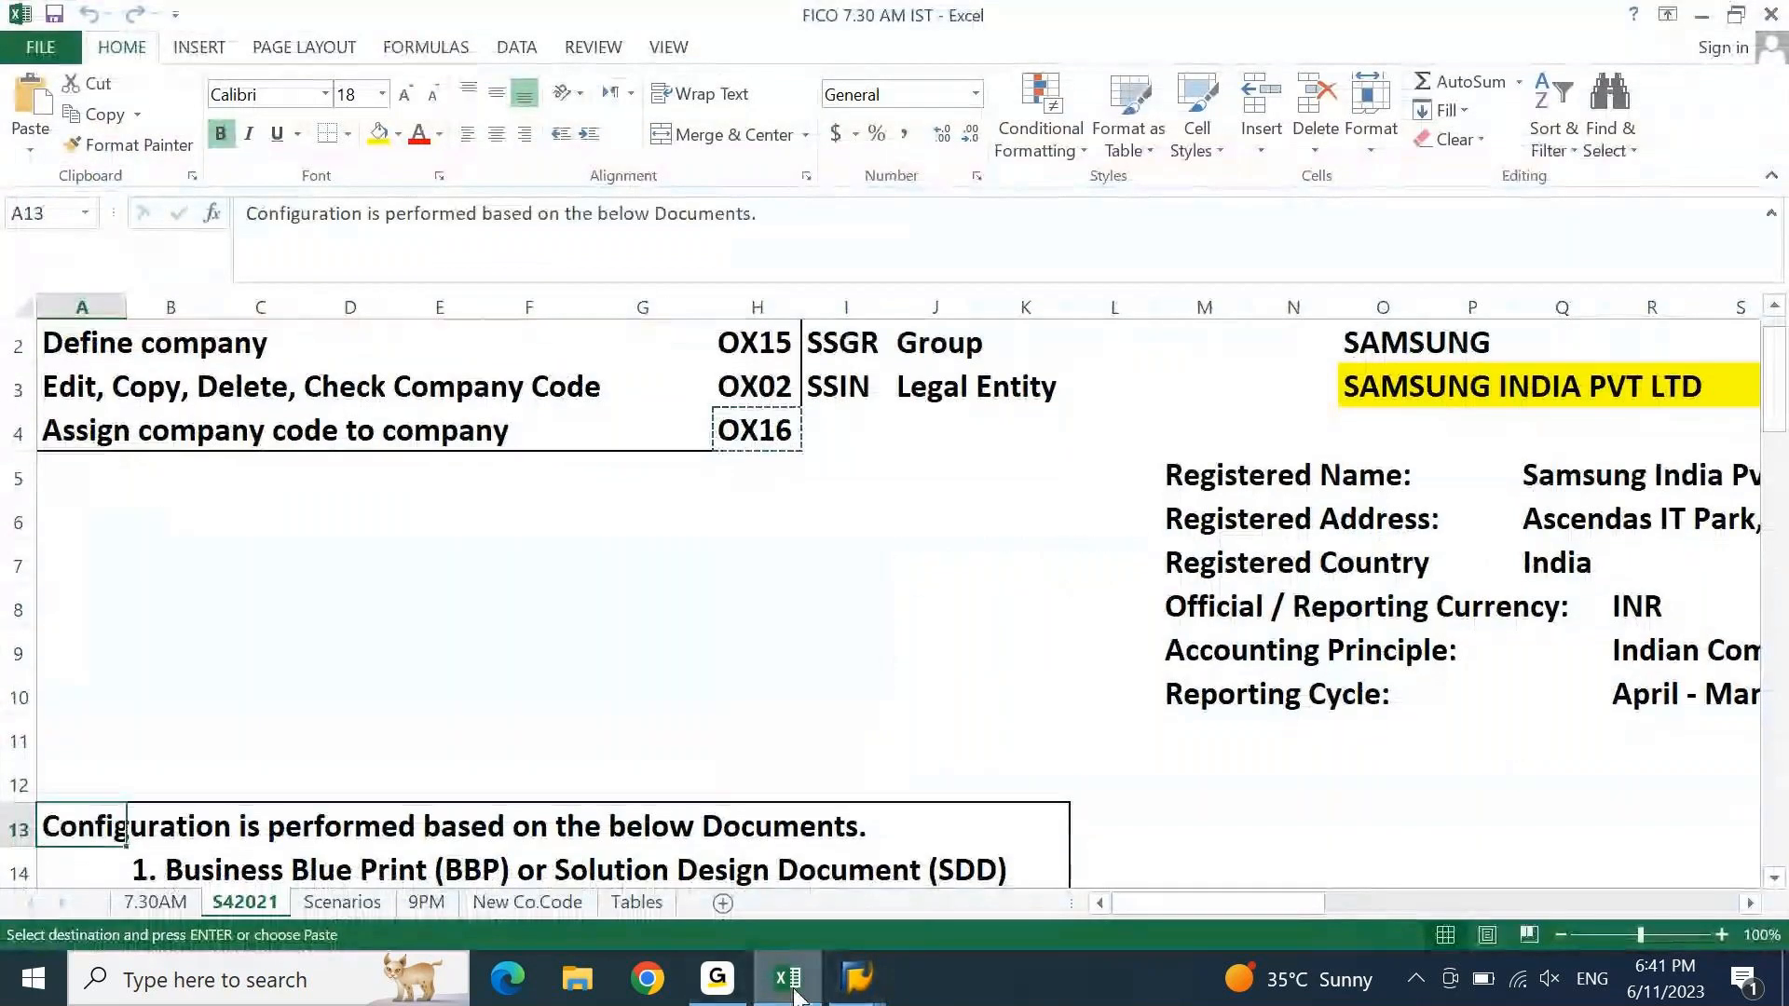
key(Escape)
key(Down)
key(Down)
key(Down)
key(Down)
key(Down)
key(Down)
key(Down)
key(Down)
key(Down)
key(Down)
key(Down)
key(Down)
key(Down)
key(Down)
key(Down)
key(Down)
key(Down)
key(Down)
key(Down)
key(Down)
key(Down)
key(Down)
key(Down)
key(Down)
key(Down)
key(Down)
key(Down)
key(Down)
key(Down)
key(Down)
key(Down)
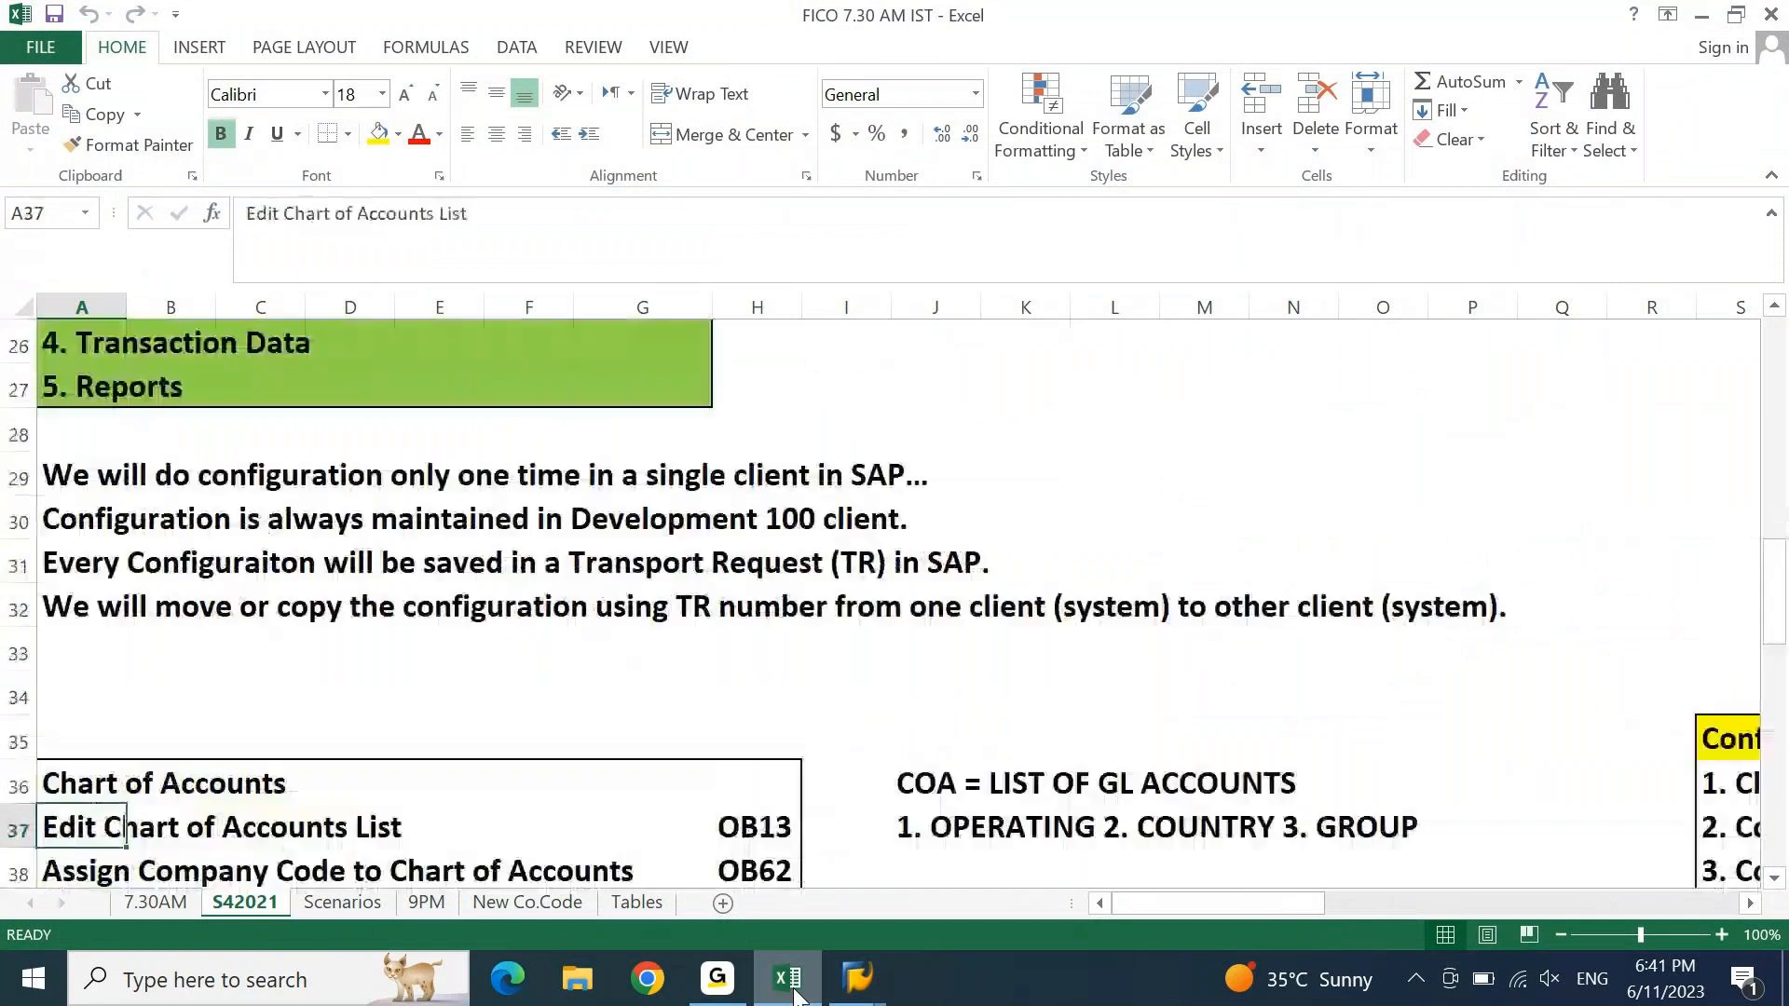
key(Down)
key(Down)
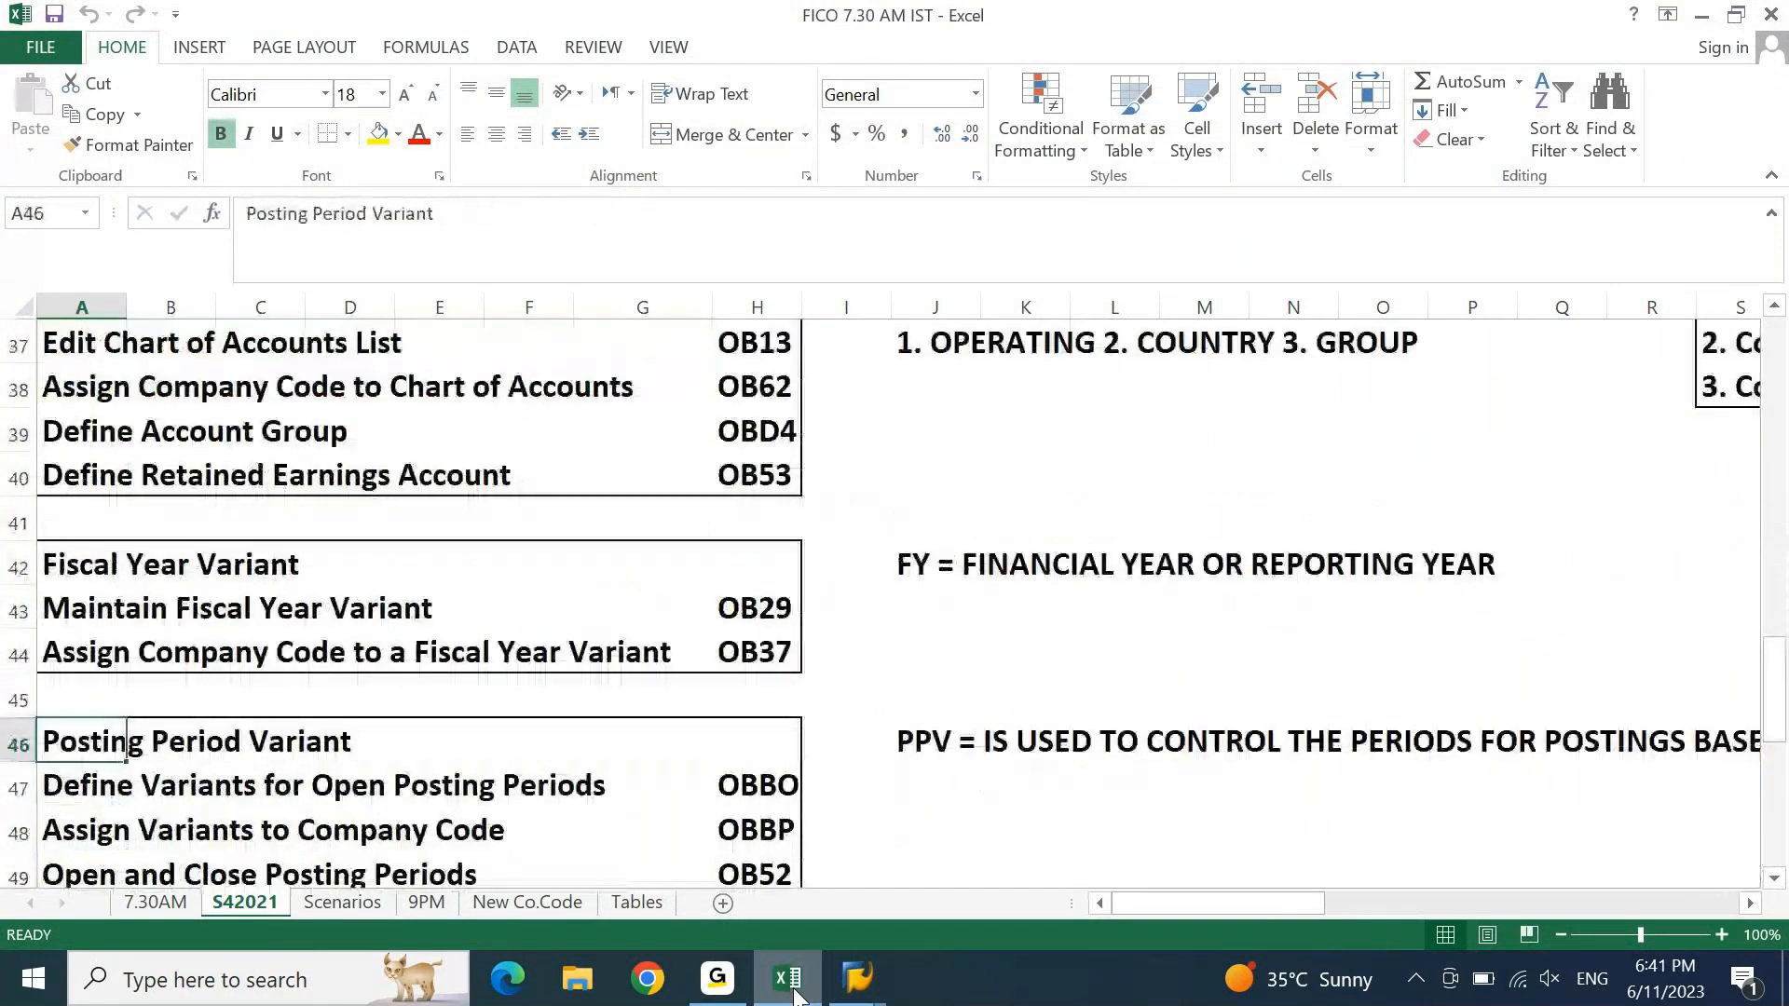
key(Up)
key(Up)
key(Up)
key(Up)
key(Up)
key(Up)
key(Up)
key(Up)
key(Up)
key(Up)
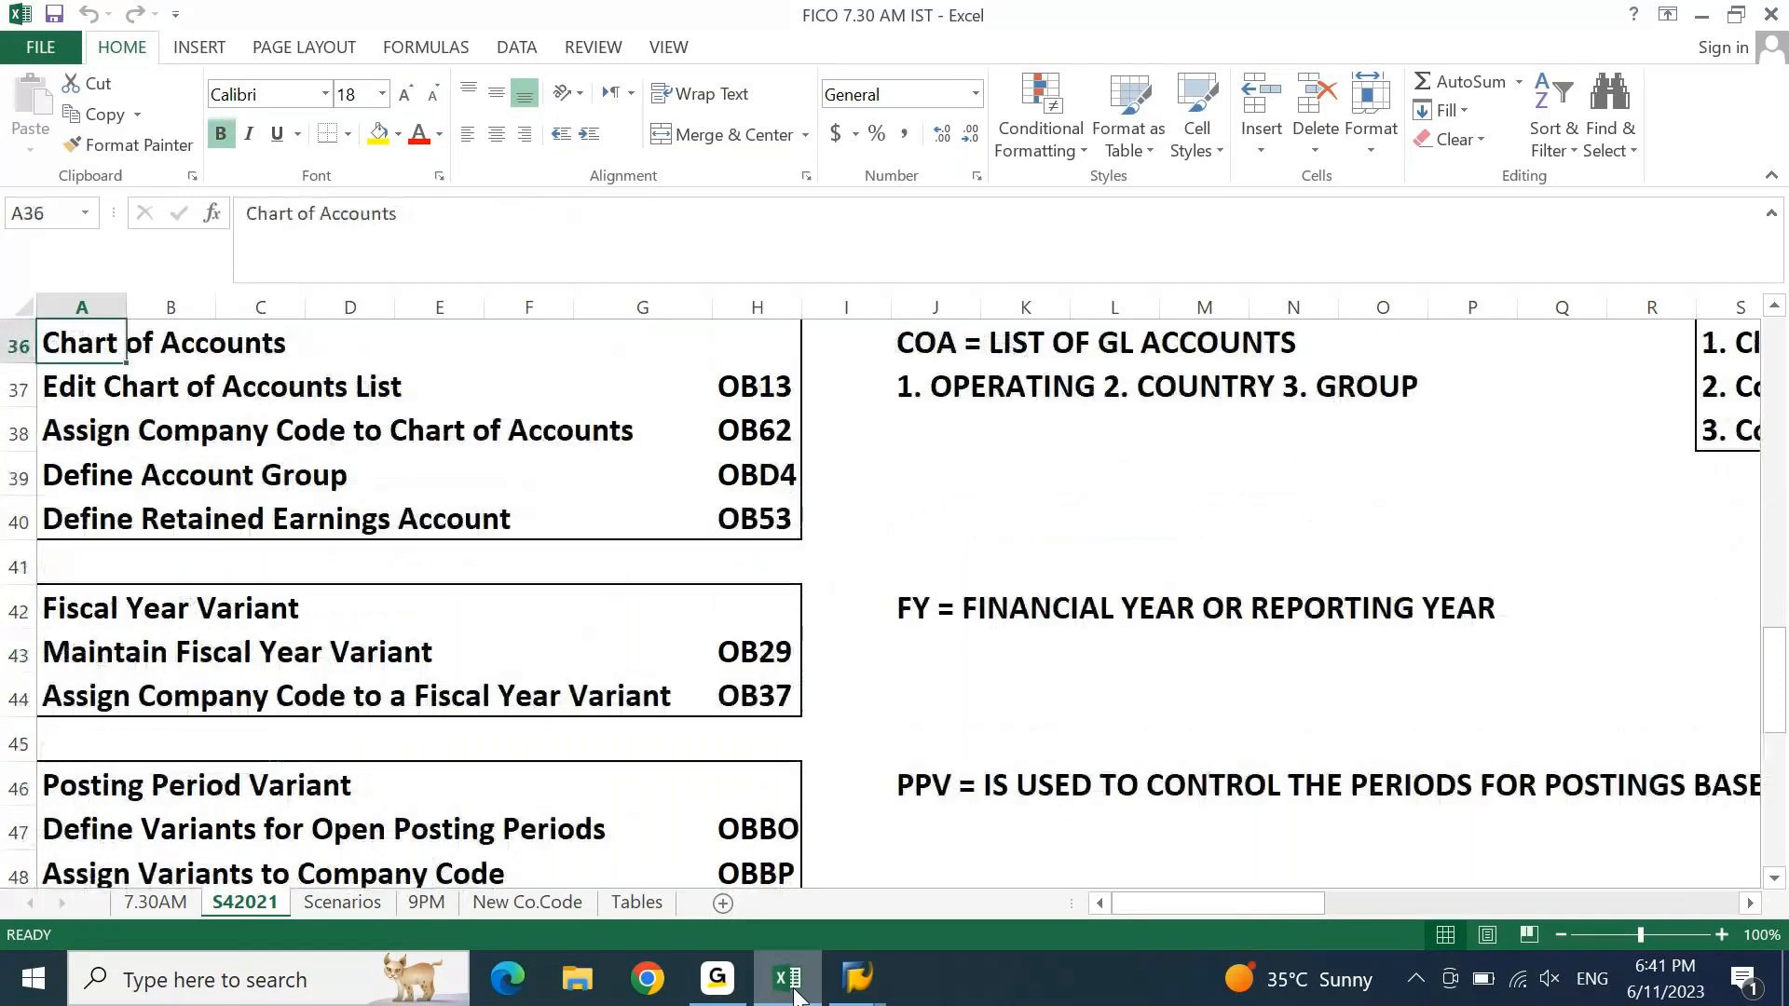
- In SAP transaction OB13, position the list of charts of accounts at entries starting with ss
click(792, 993)
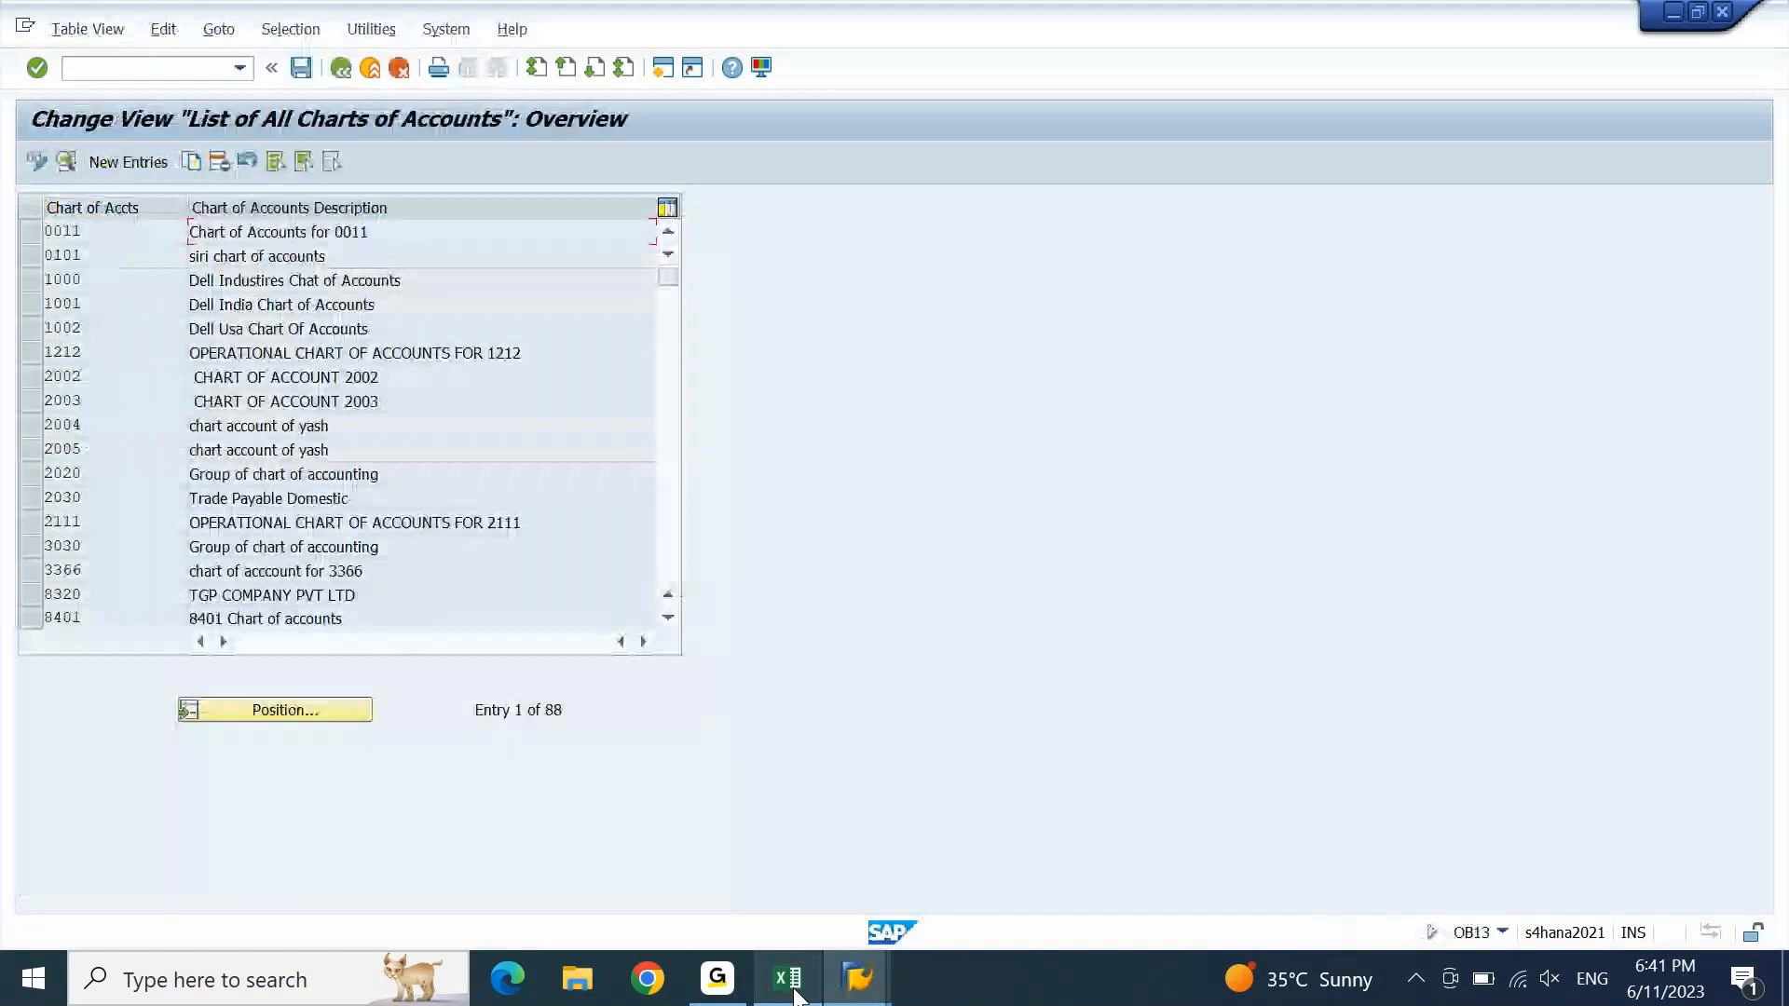
click(327, 716)
text(ss)
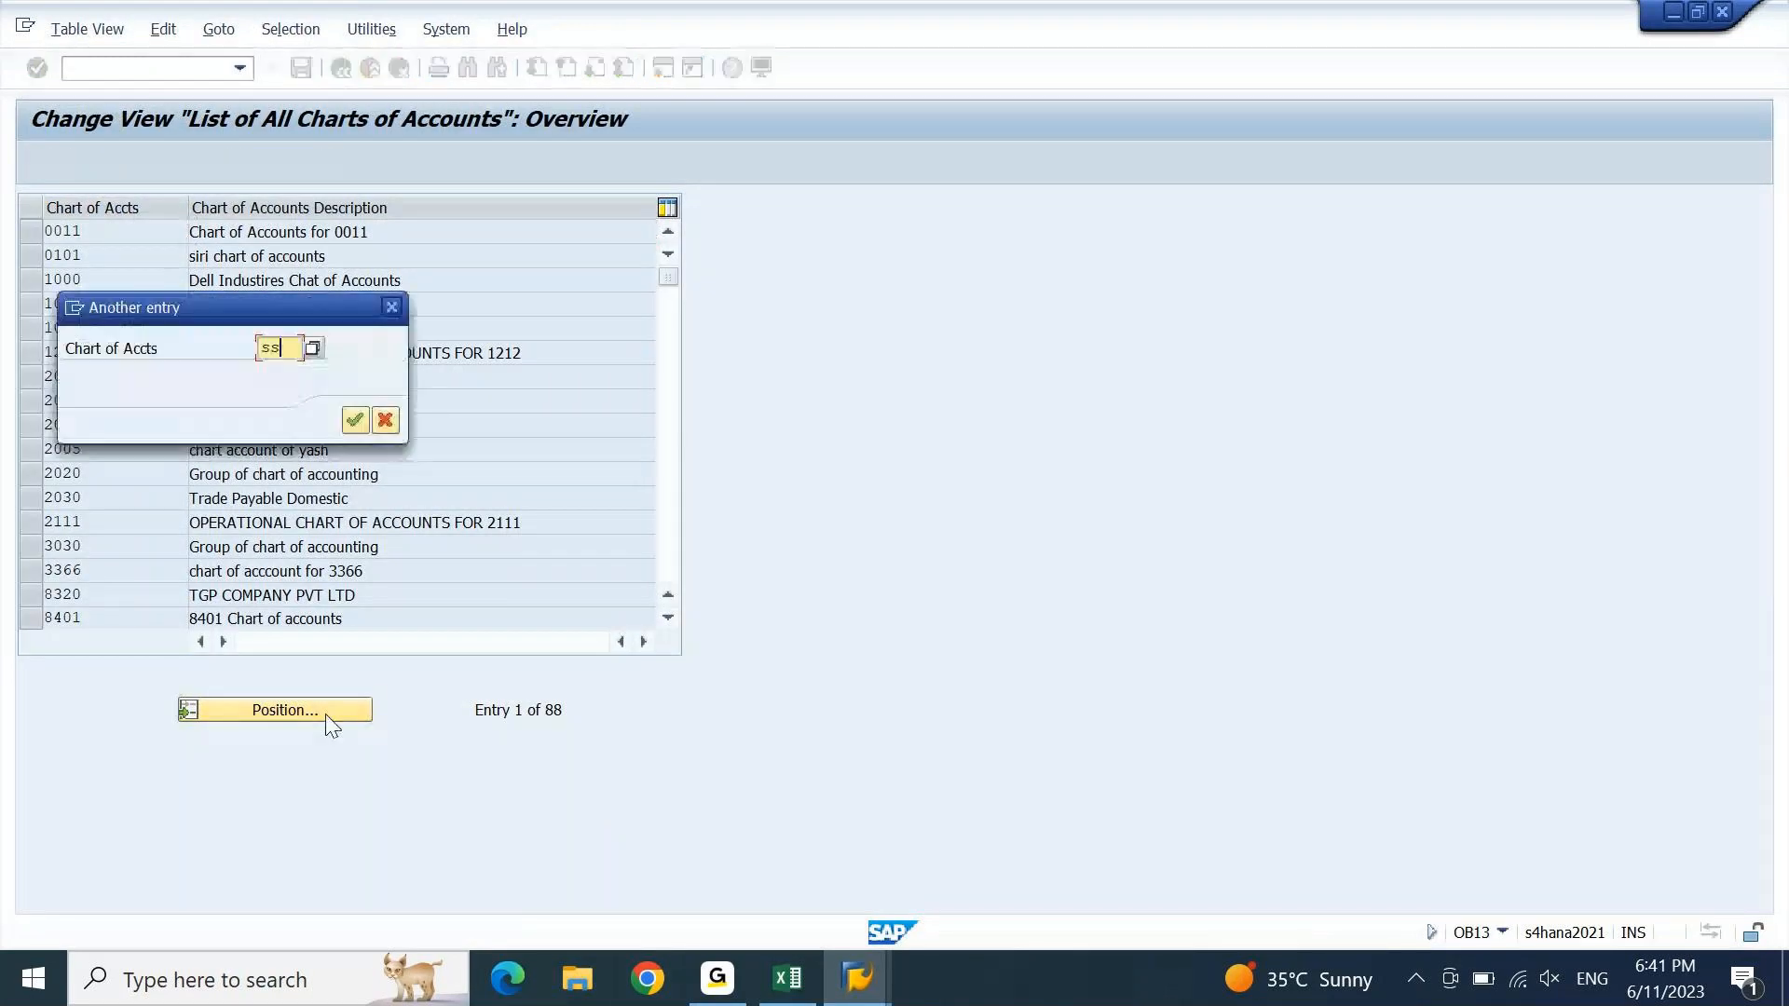
key(Return)
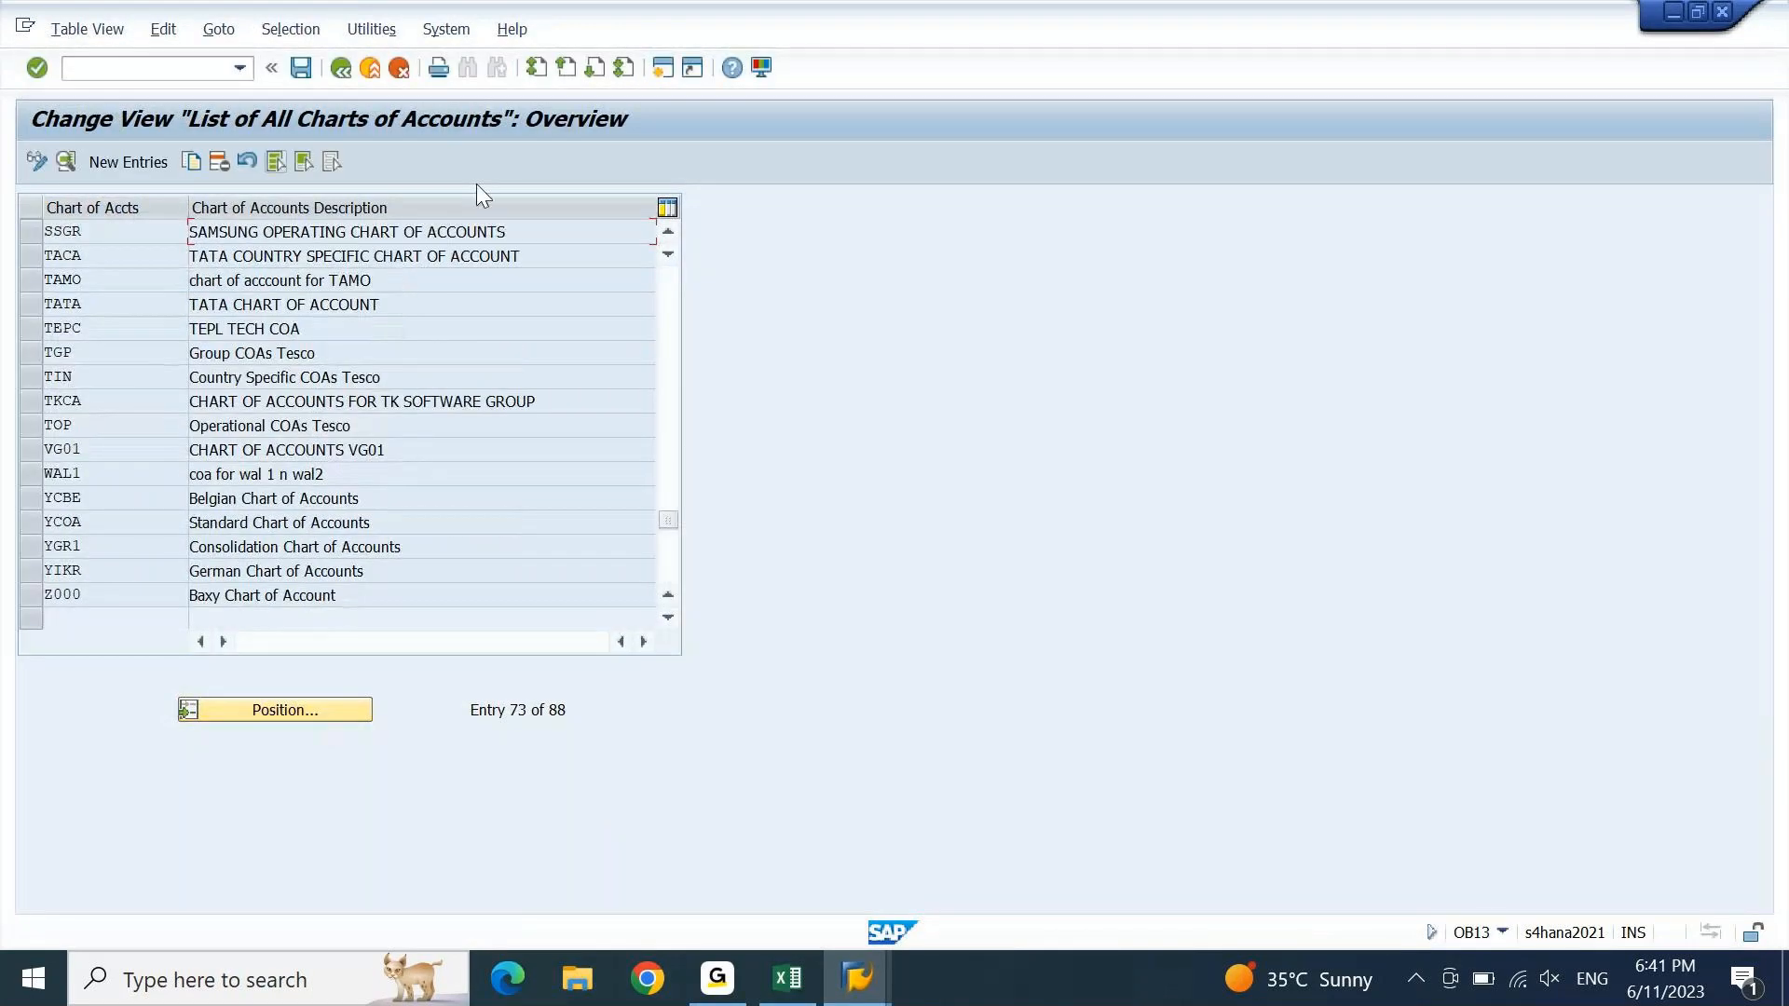
- Open the details of chart of accounts SSGR to review its specifications, and leave the transaction
double_click(509, 237)
key(F3)
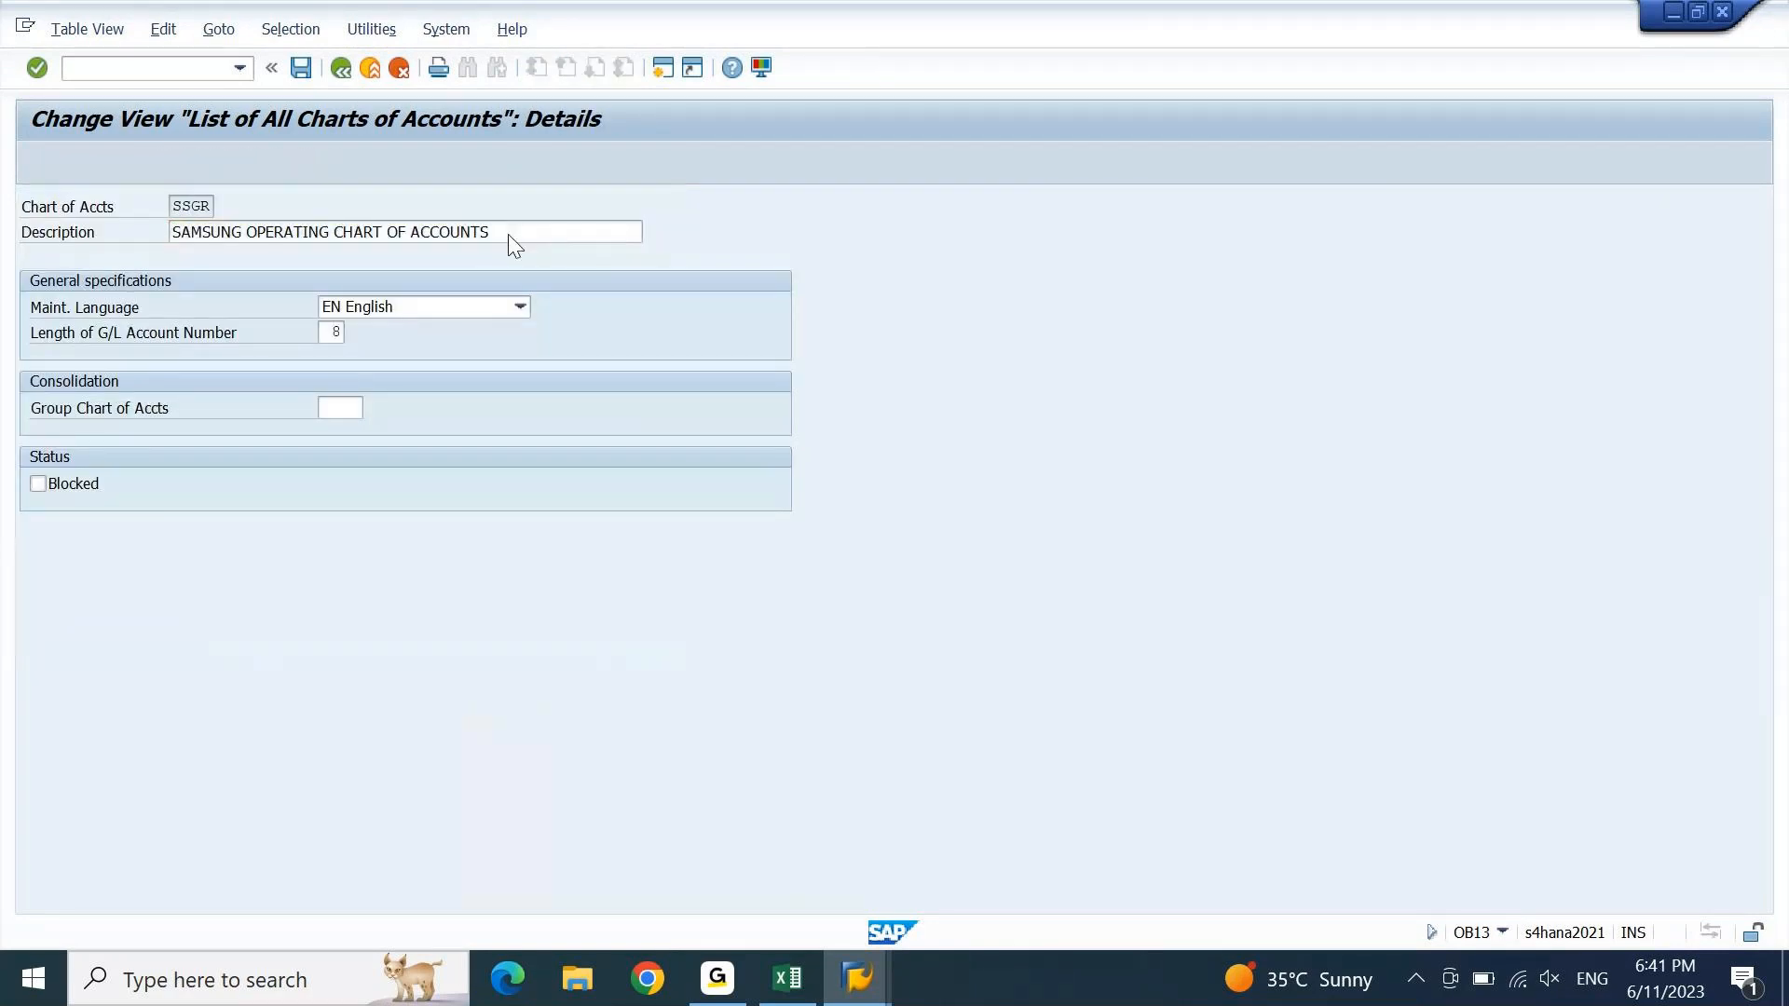
key(F3)
- Find transaction code OB62 for assigning company codes to charts of accounts in the Excel workbook, copy it from H38 and run it in SAP
text(ob)
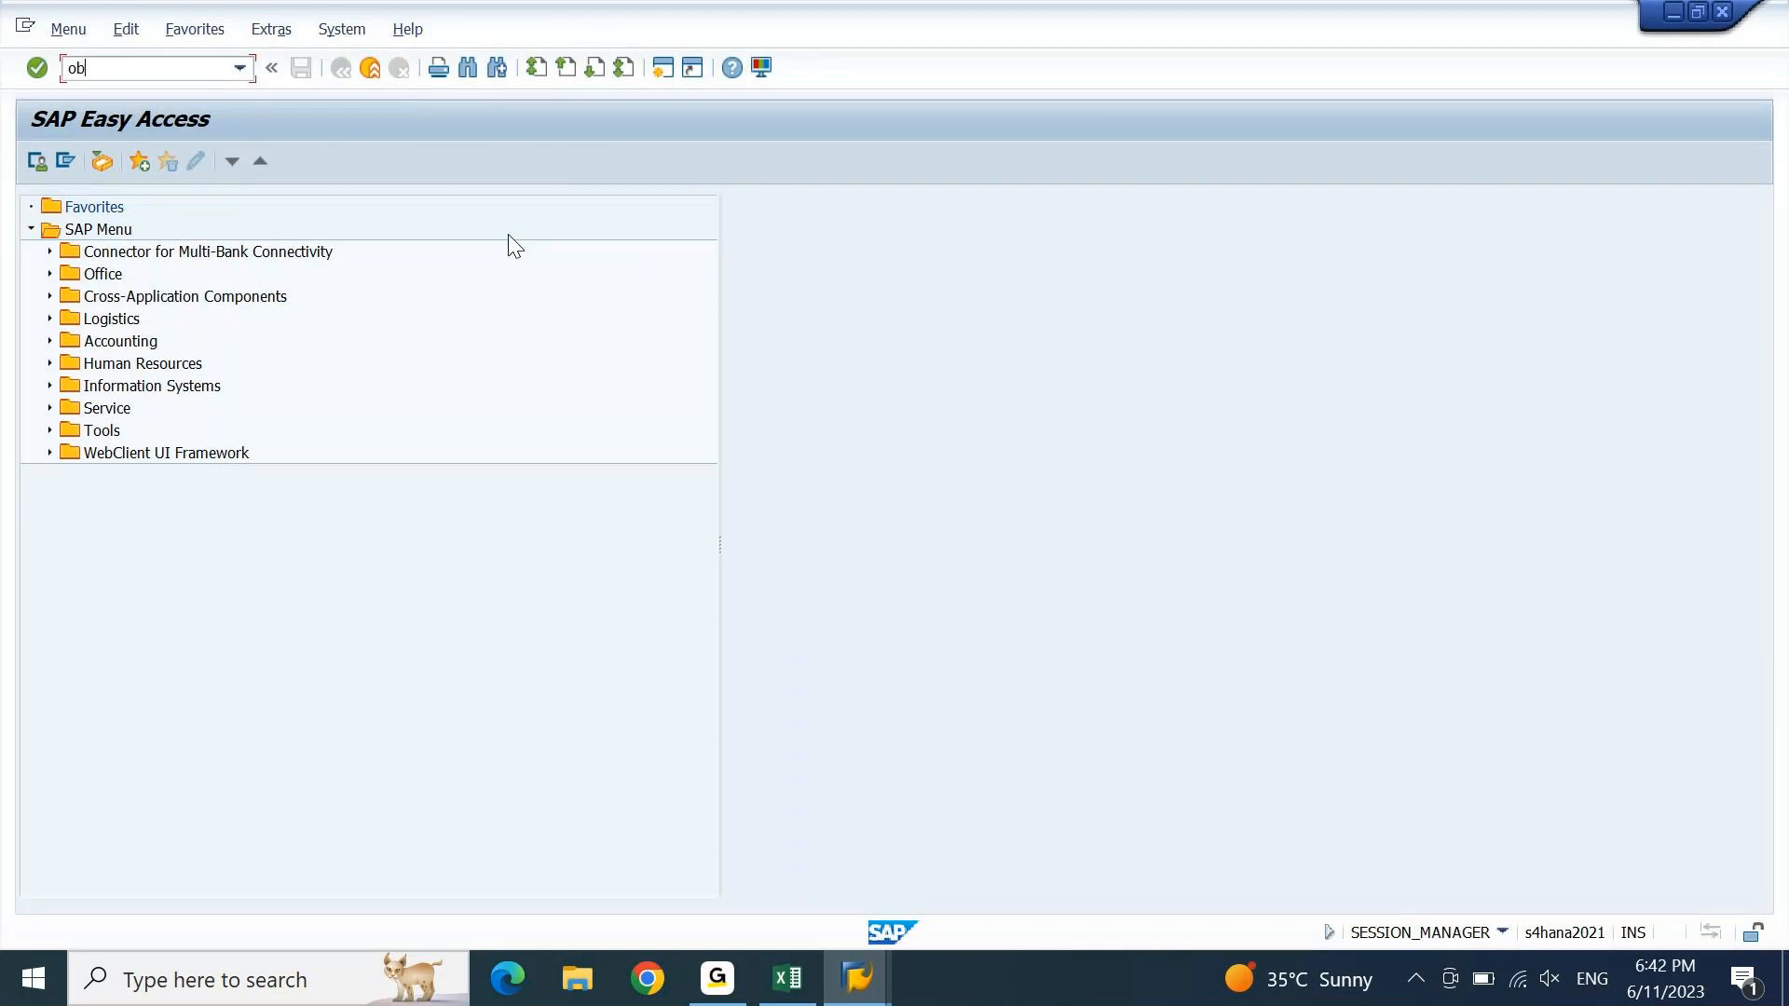
key(alt+Tab)
key(Right)
key(Right)
key(Down)
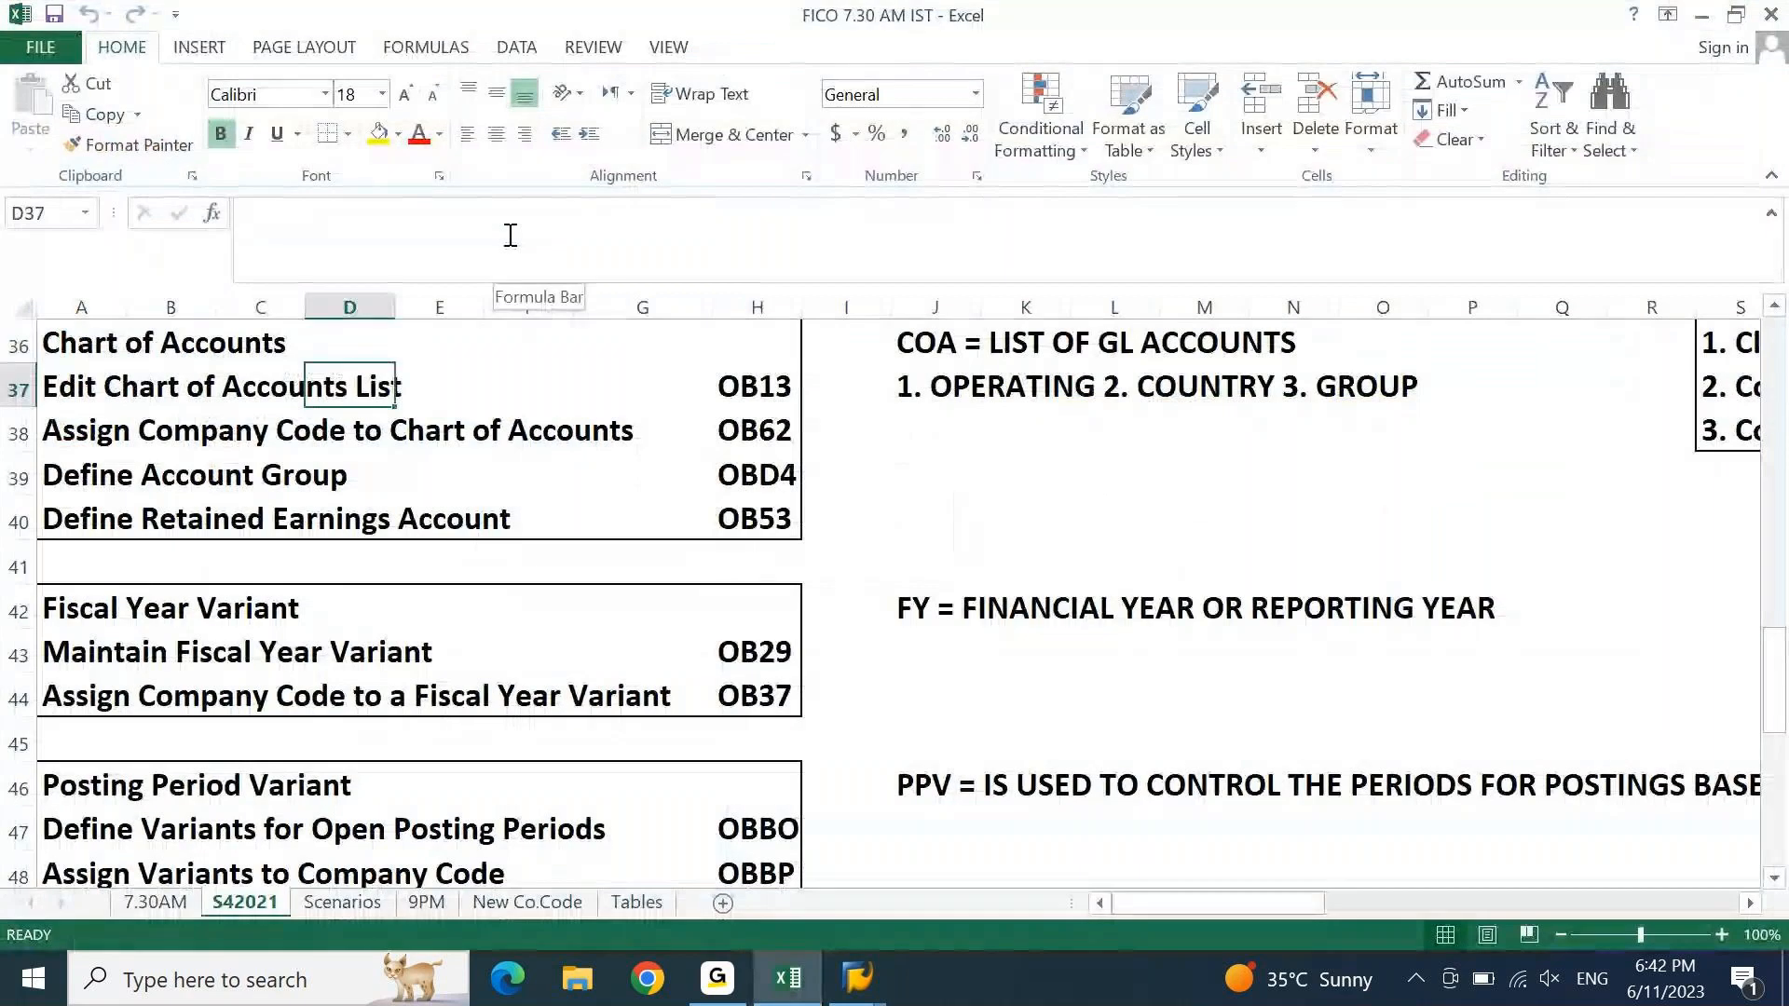
key(Down)
key(Down)
key(Up)
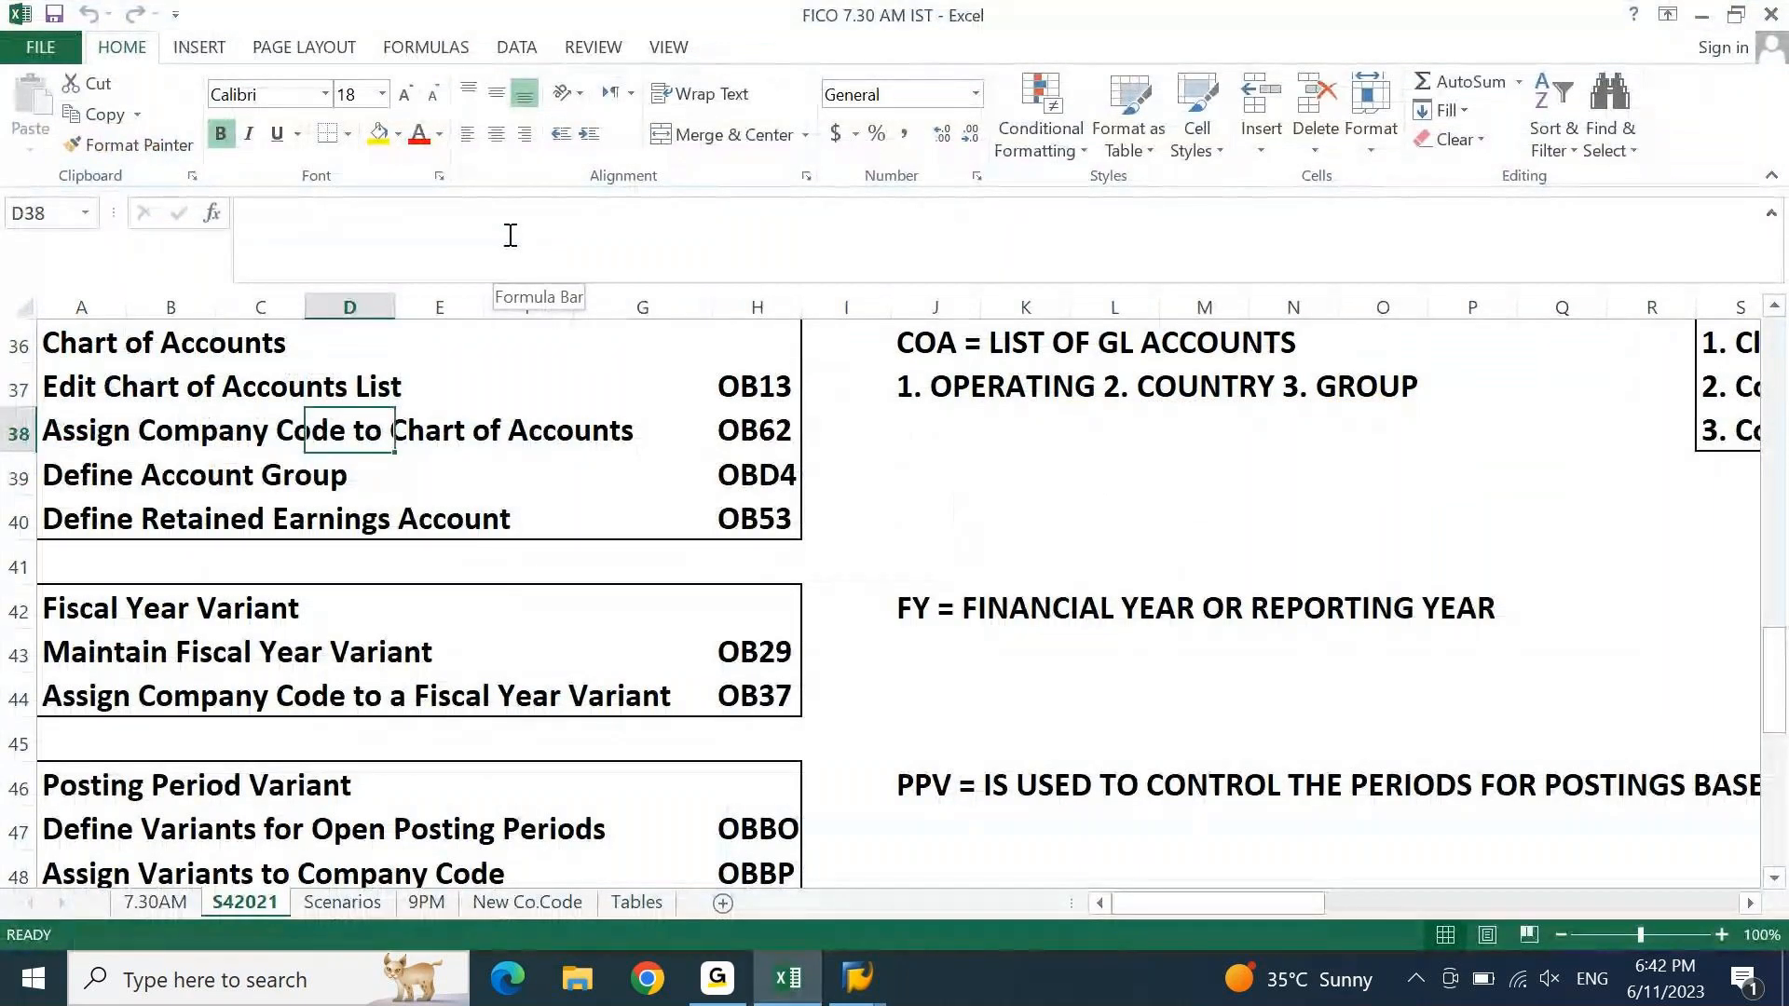
key(alt+Tab)
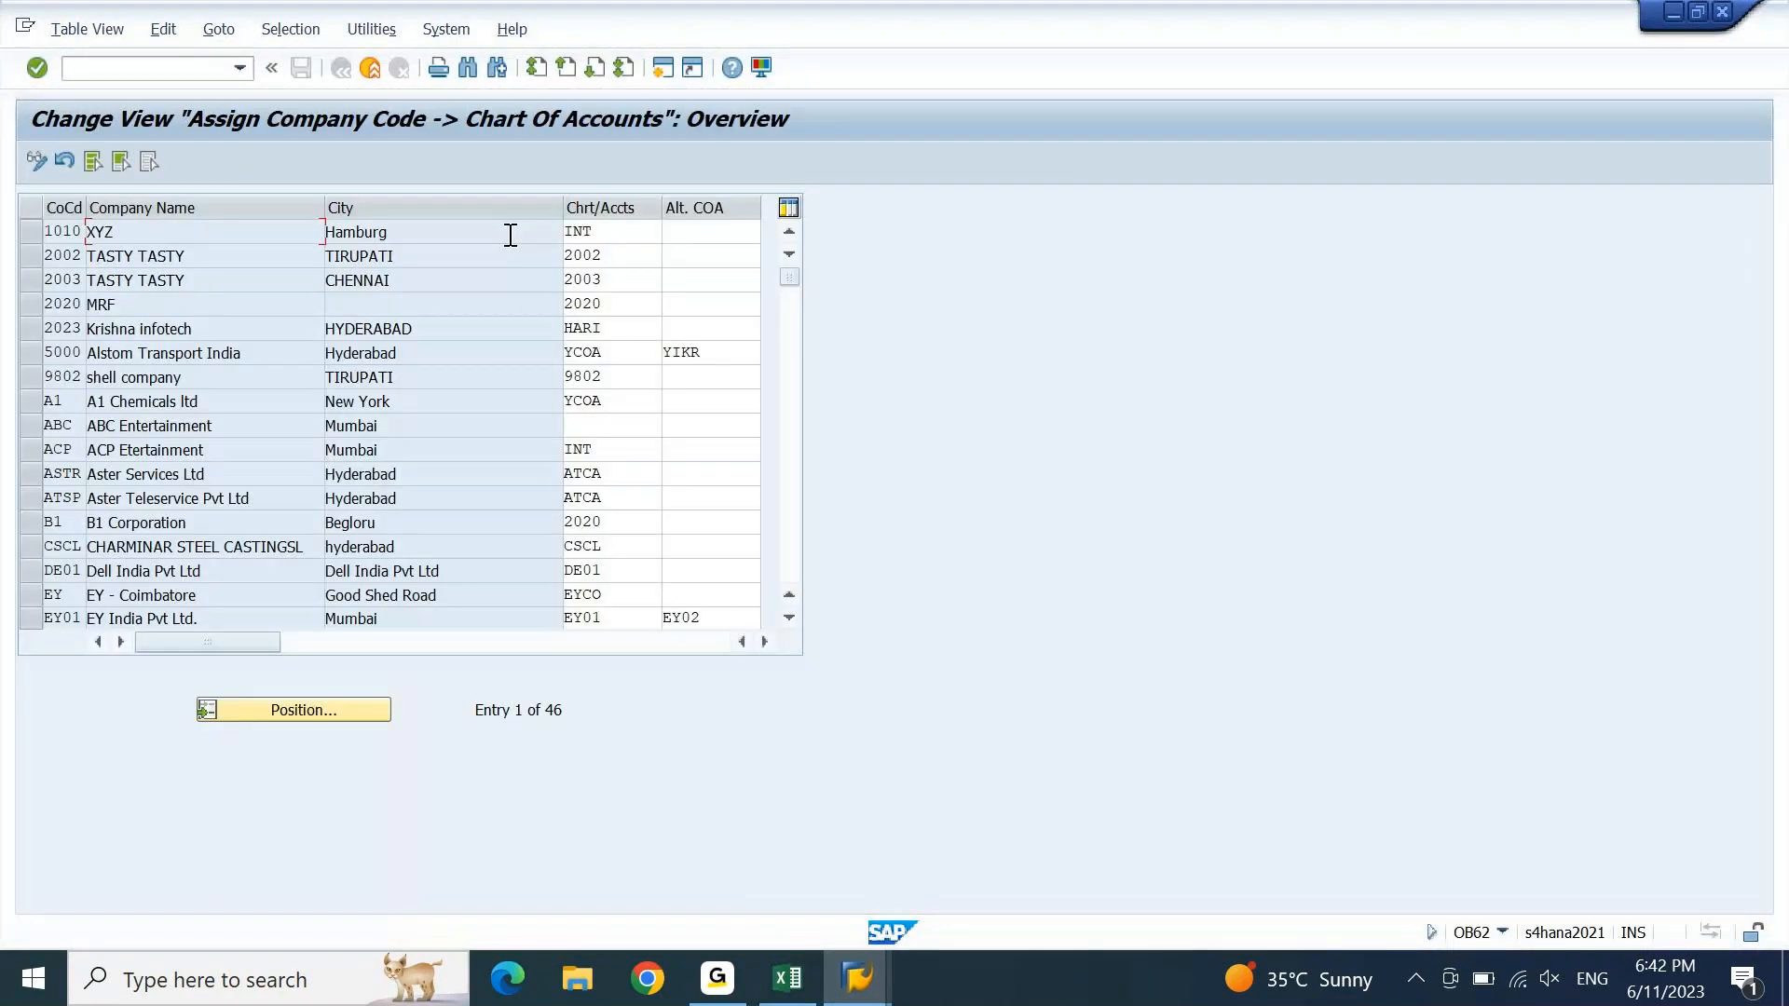
- Find company code SSIN in the assignment list and assign it to chart of accounts SSGR
click(363, 709)
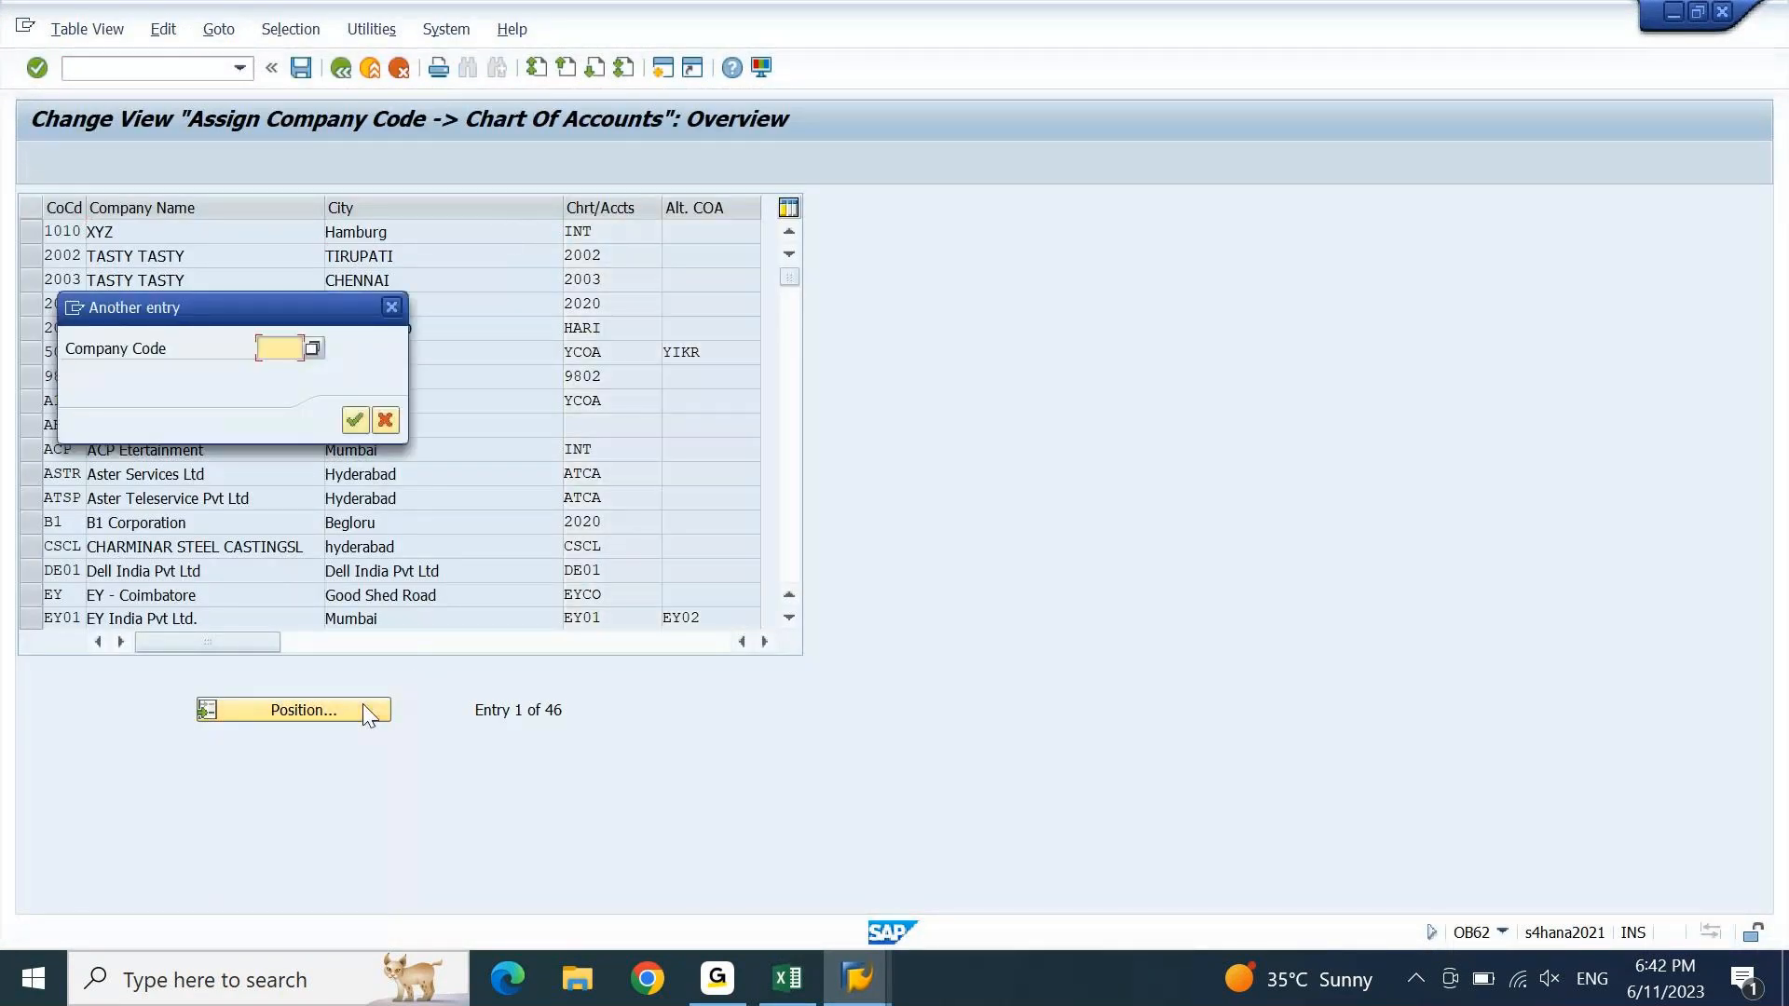
text(sk20)
key(Return)
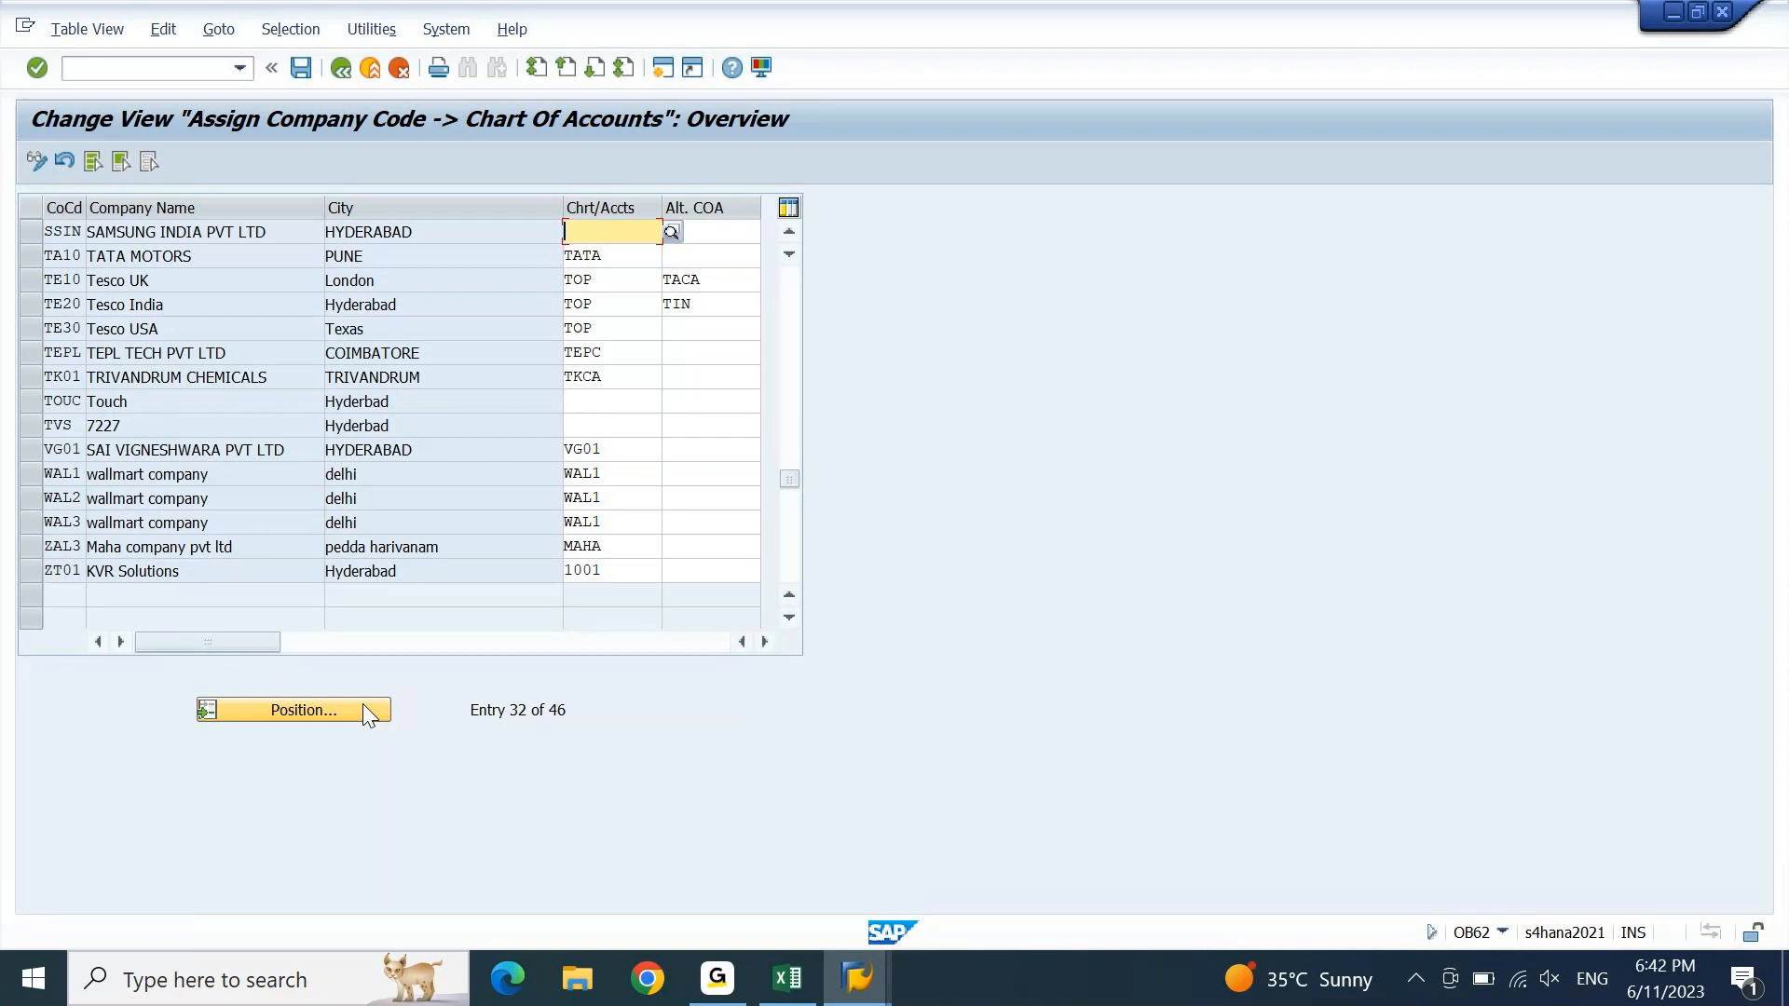
text(ss)
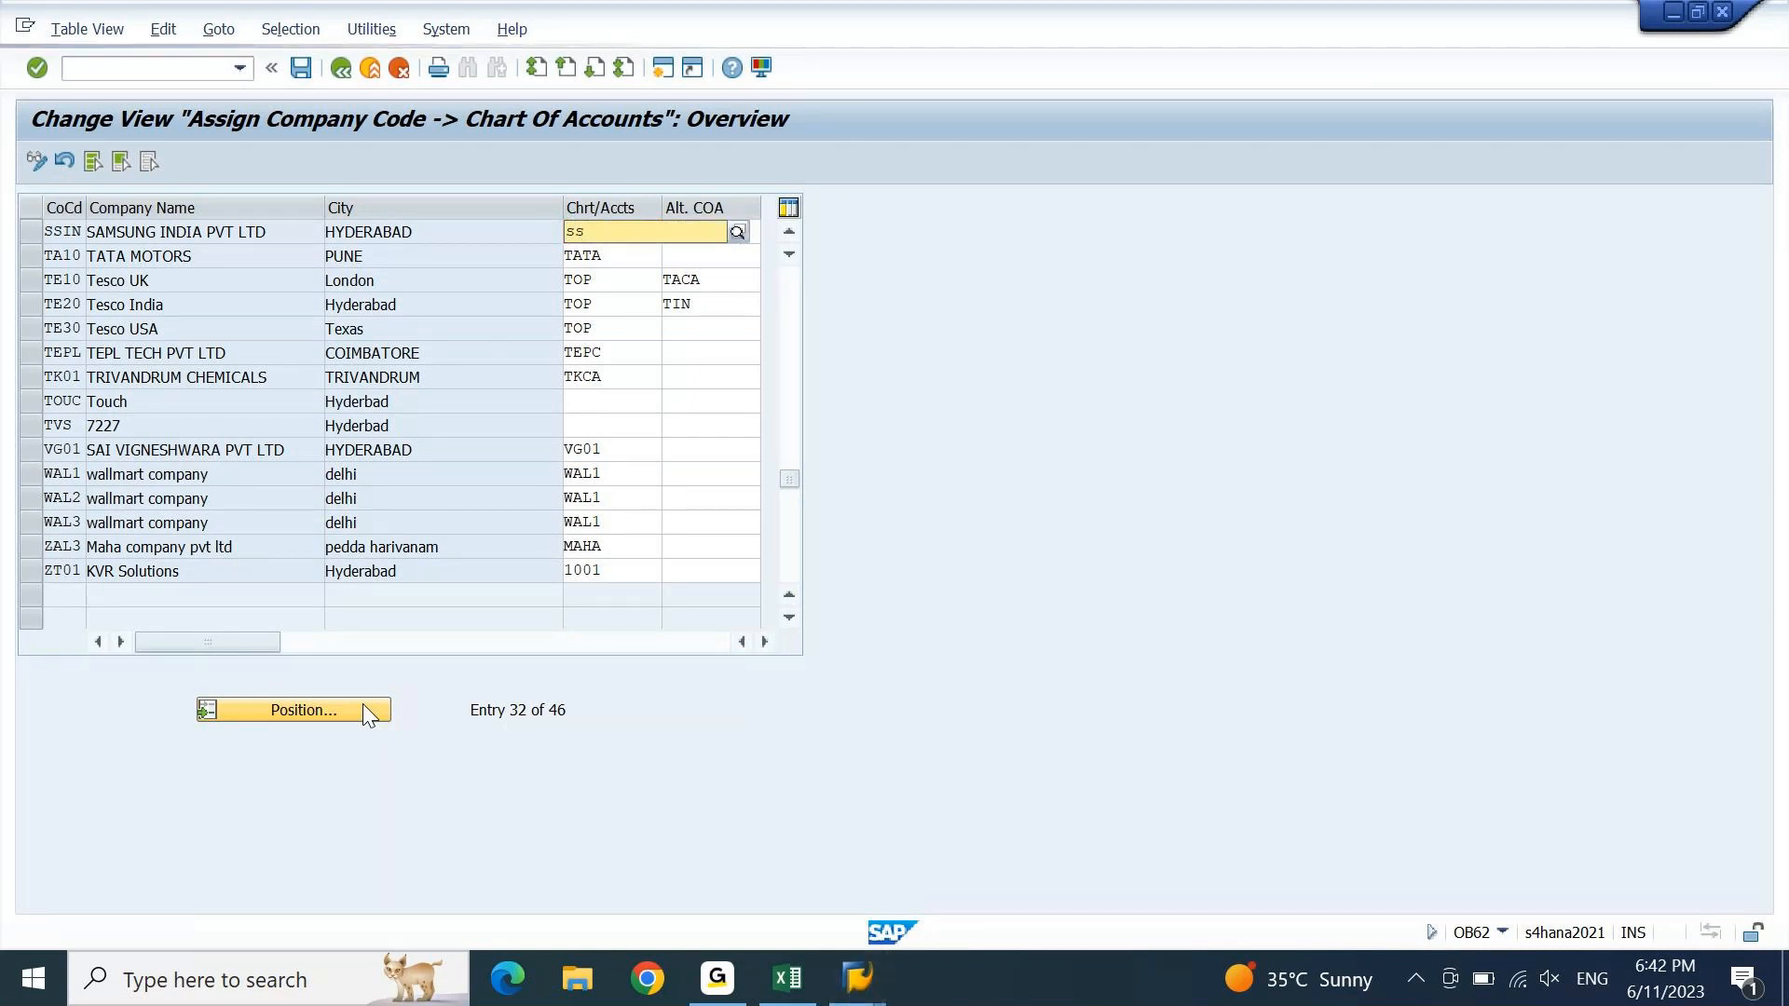
key(Down)
key(Return)
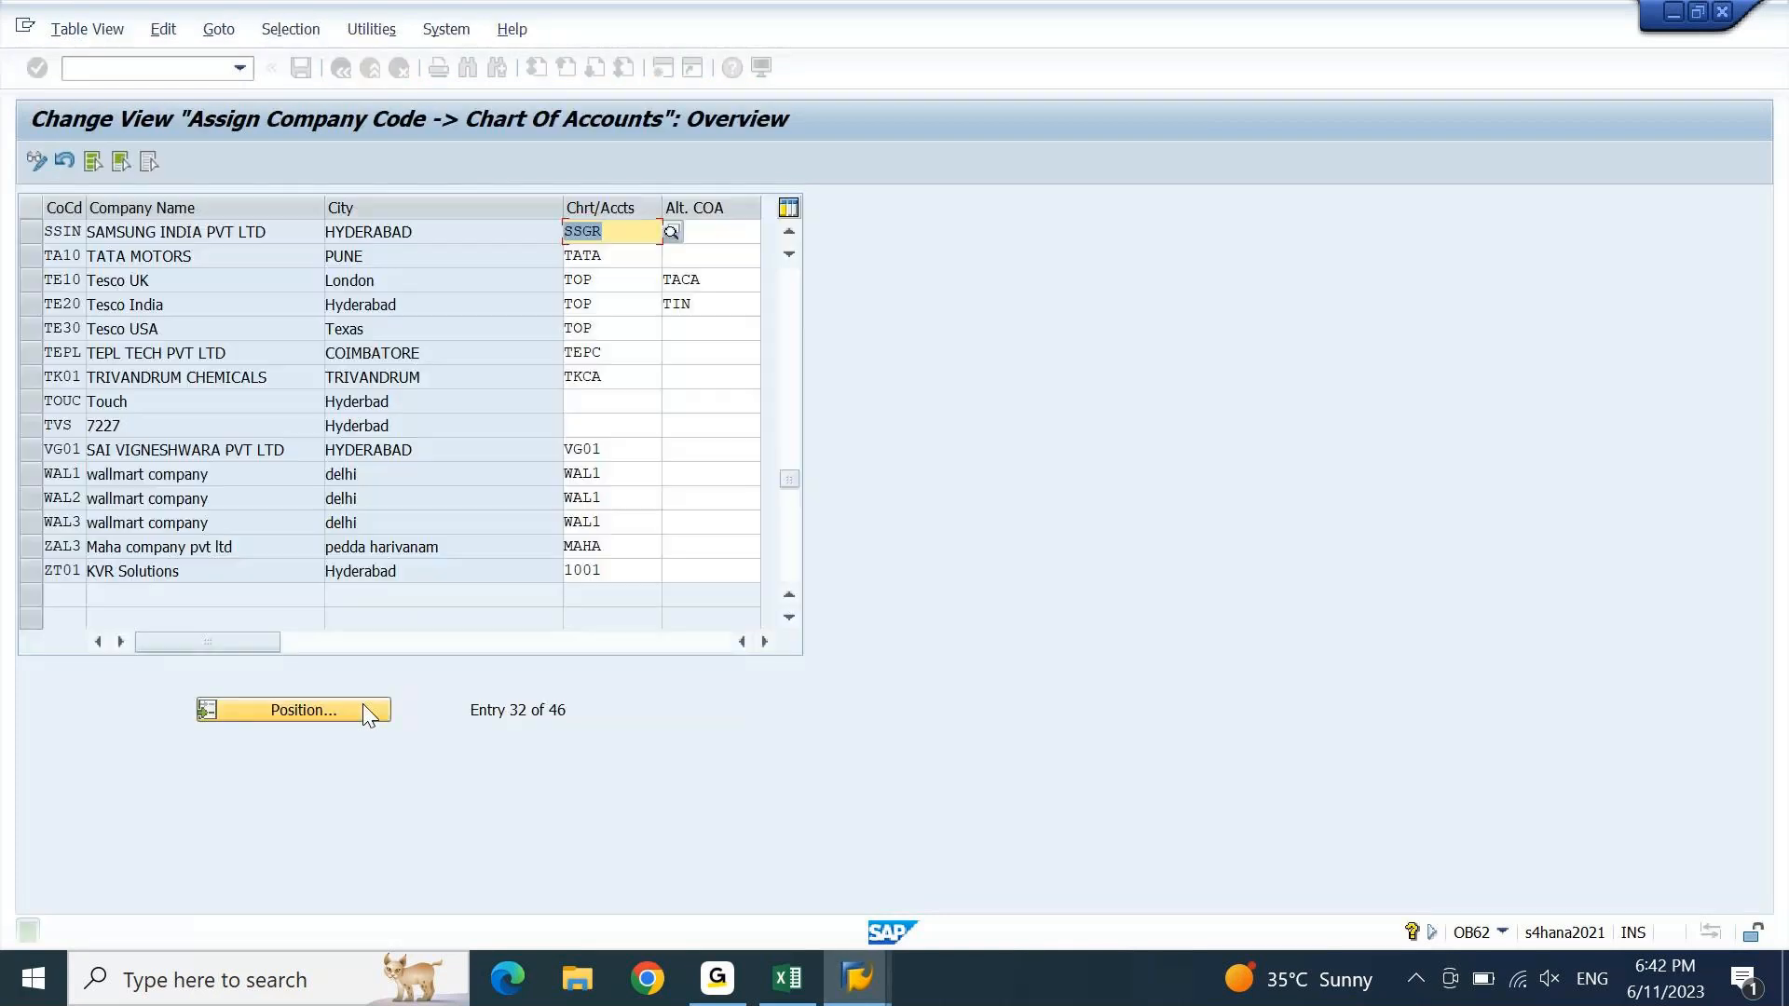
- Copy transaction code OBD4 from cell H39 of the Excel workbook and run it in SAP
key(alt+Tab)
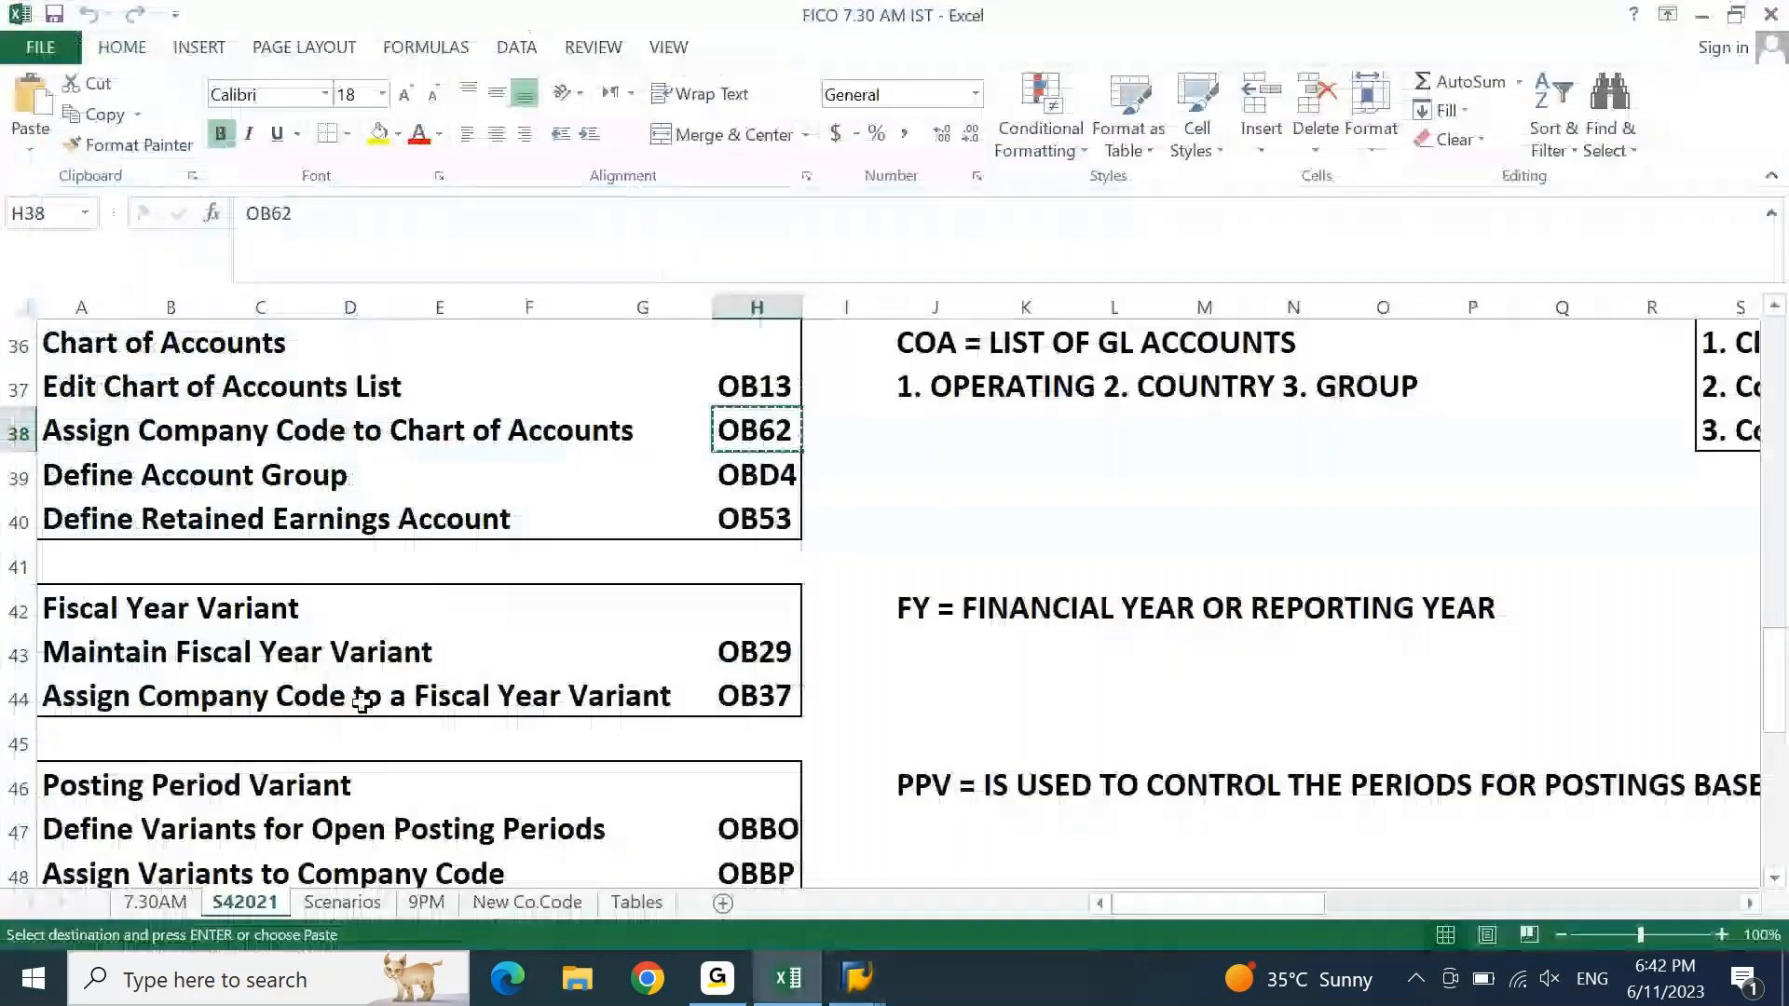
key(Down)
key(ctrl+c)
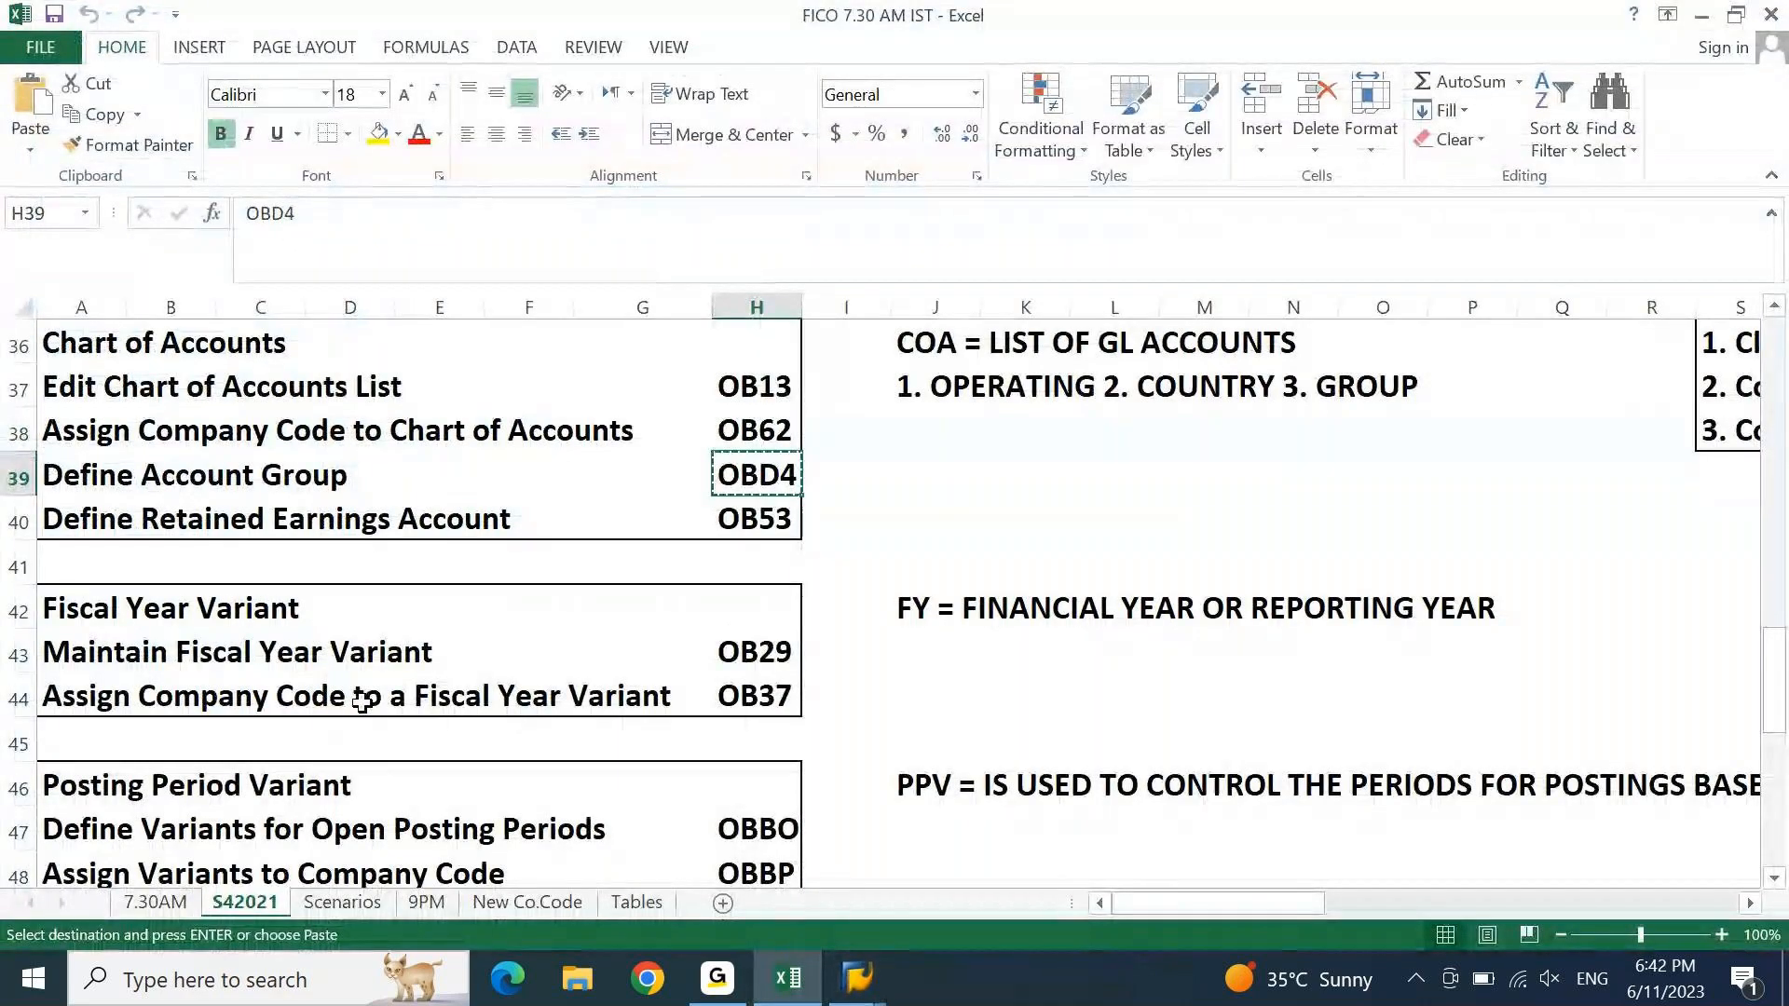
key(alt+Tab)
key(ctrl+v)
key(Return)
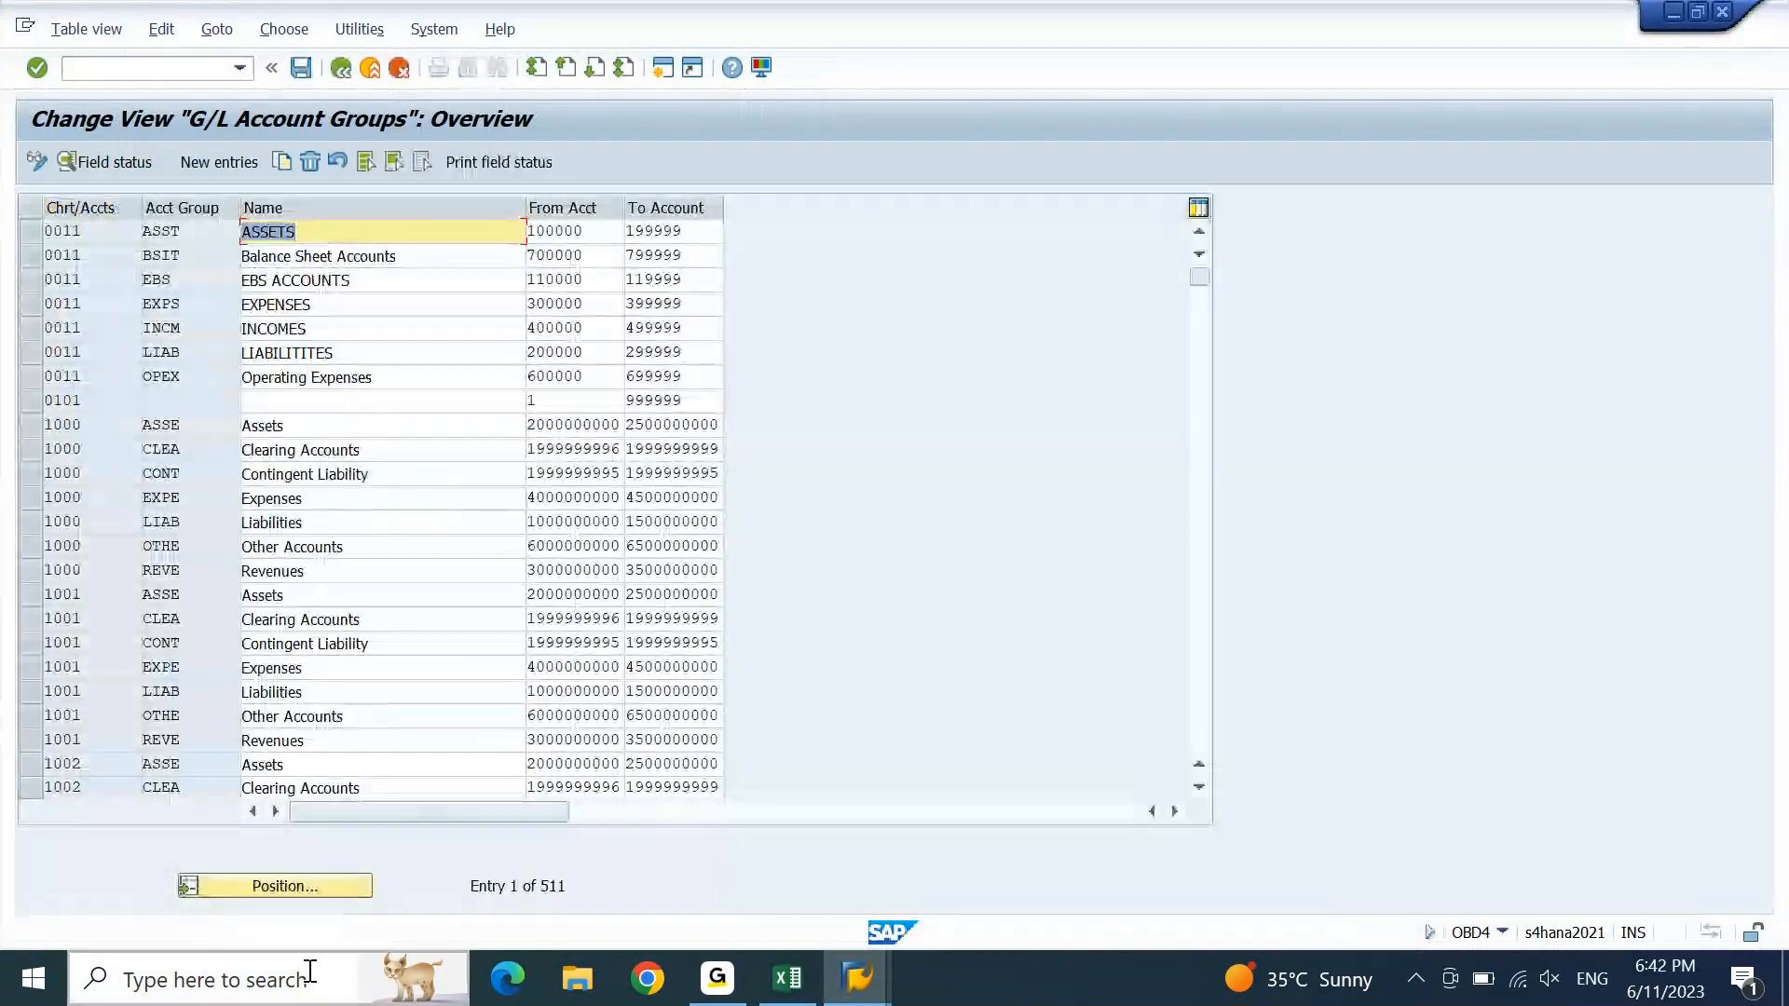
- Position the G/L account groups list at chart of accounts SSGR to review its groups, and leave the transaction
click(294, 890)
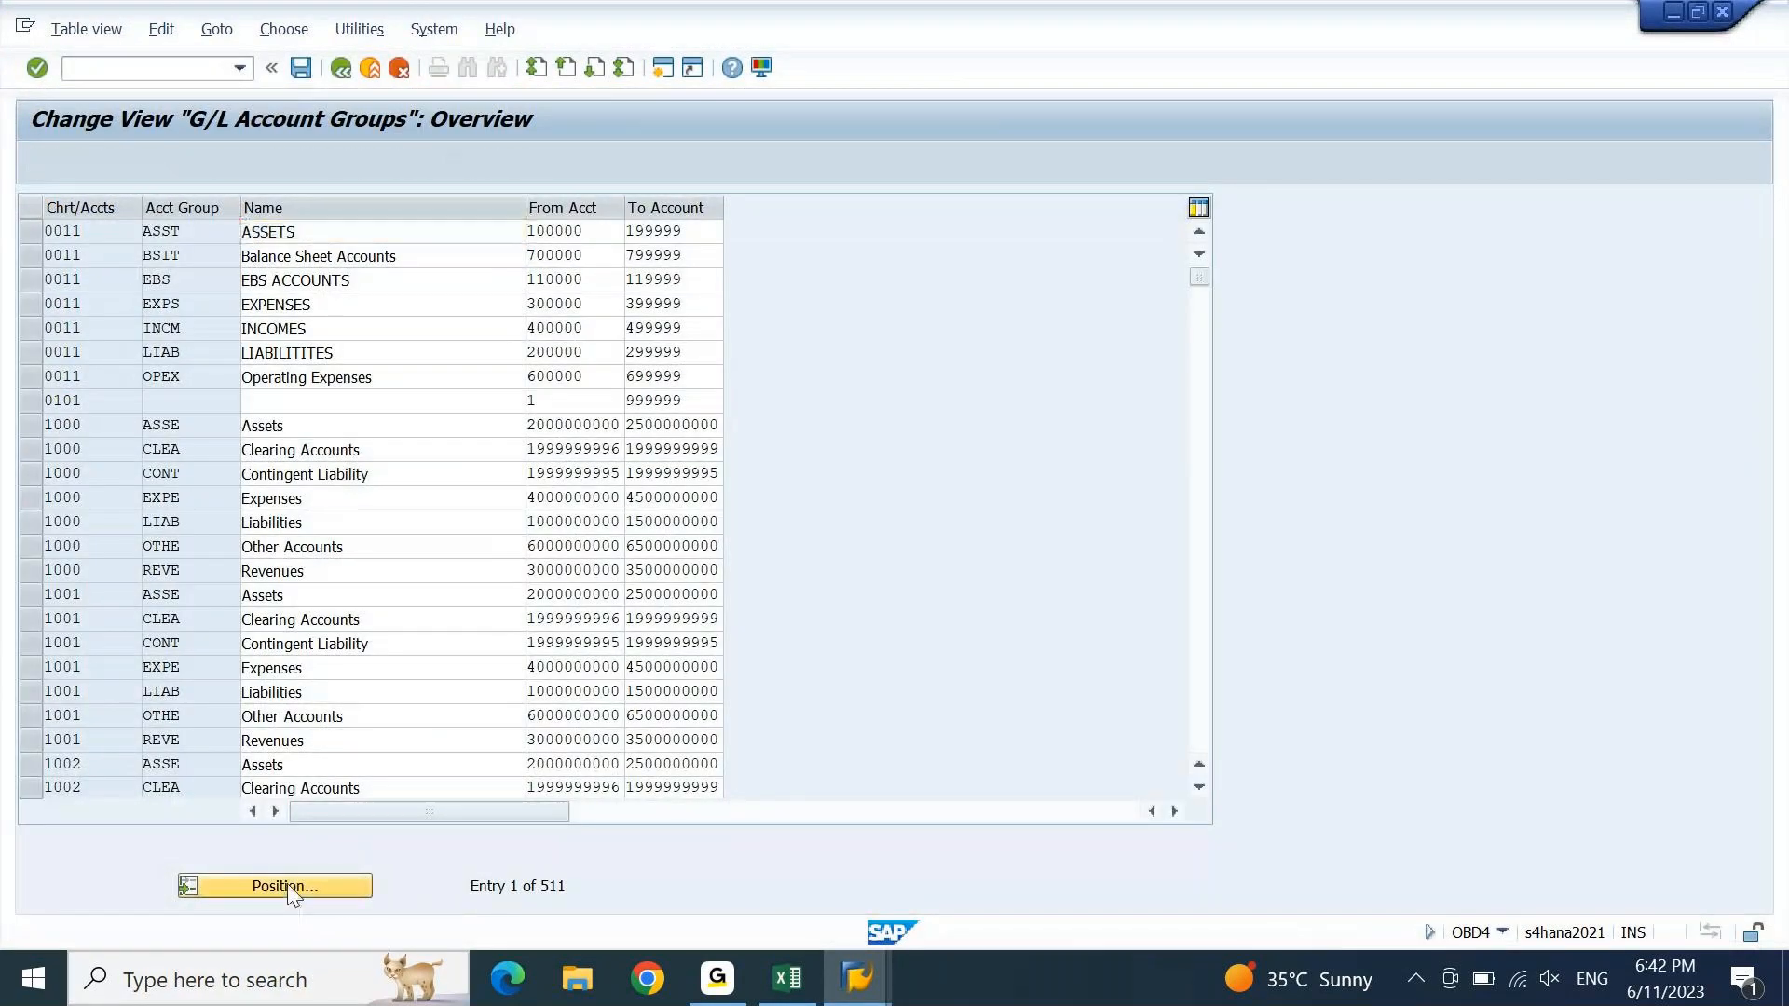
text(ssgr)
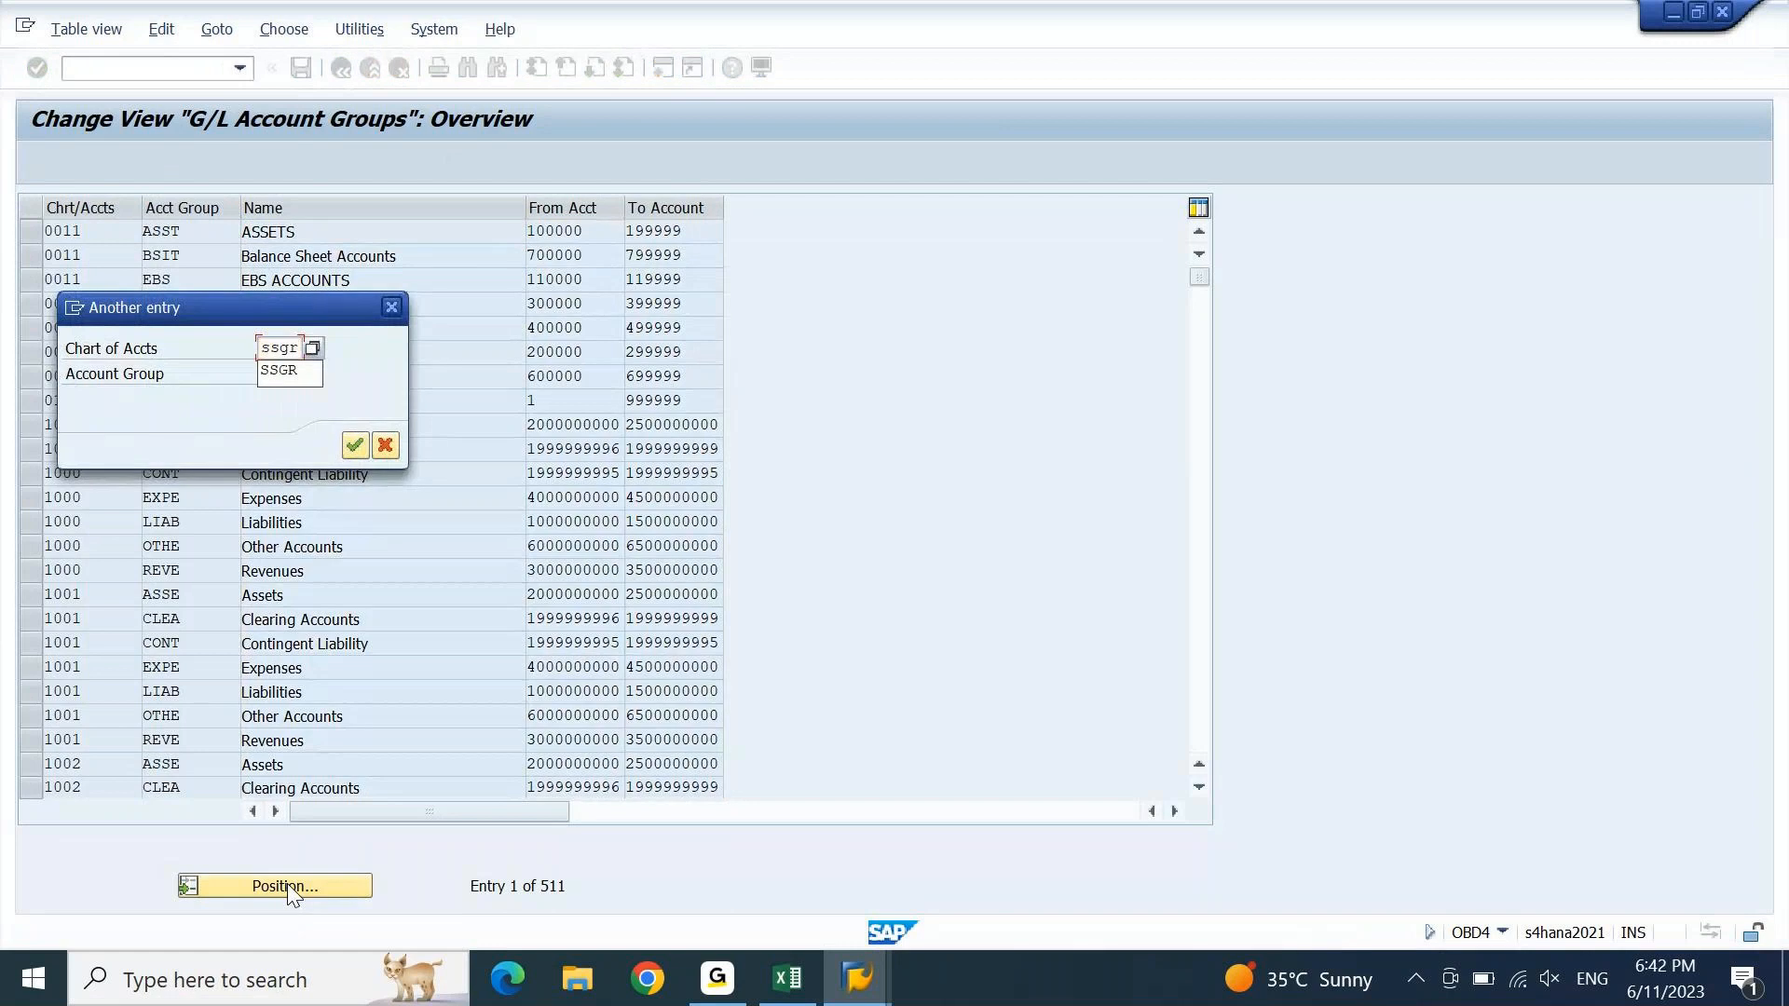
key(Return)
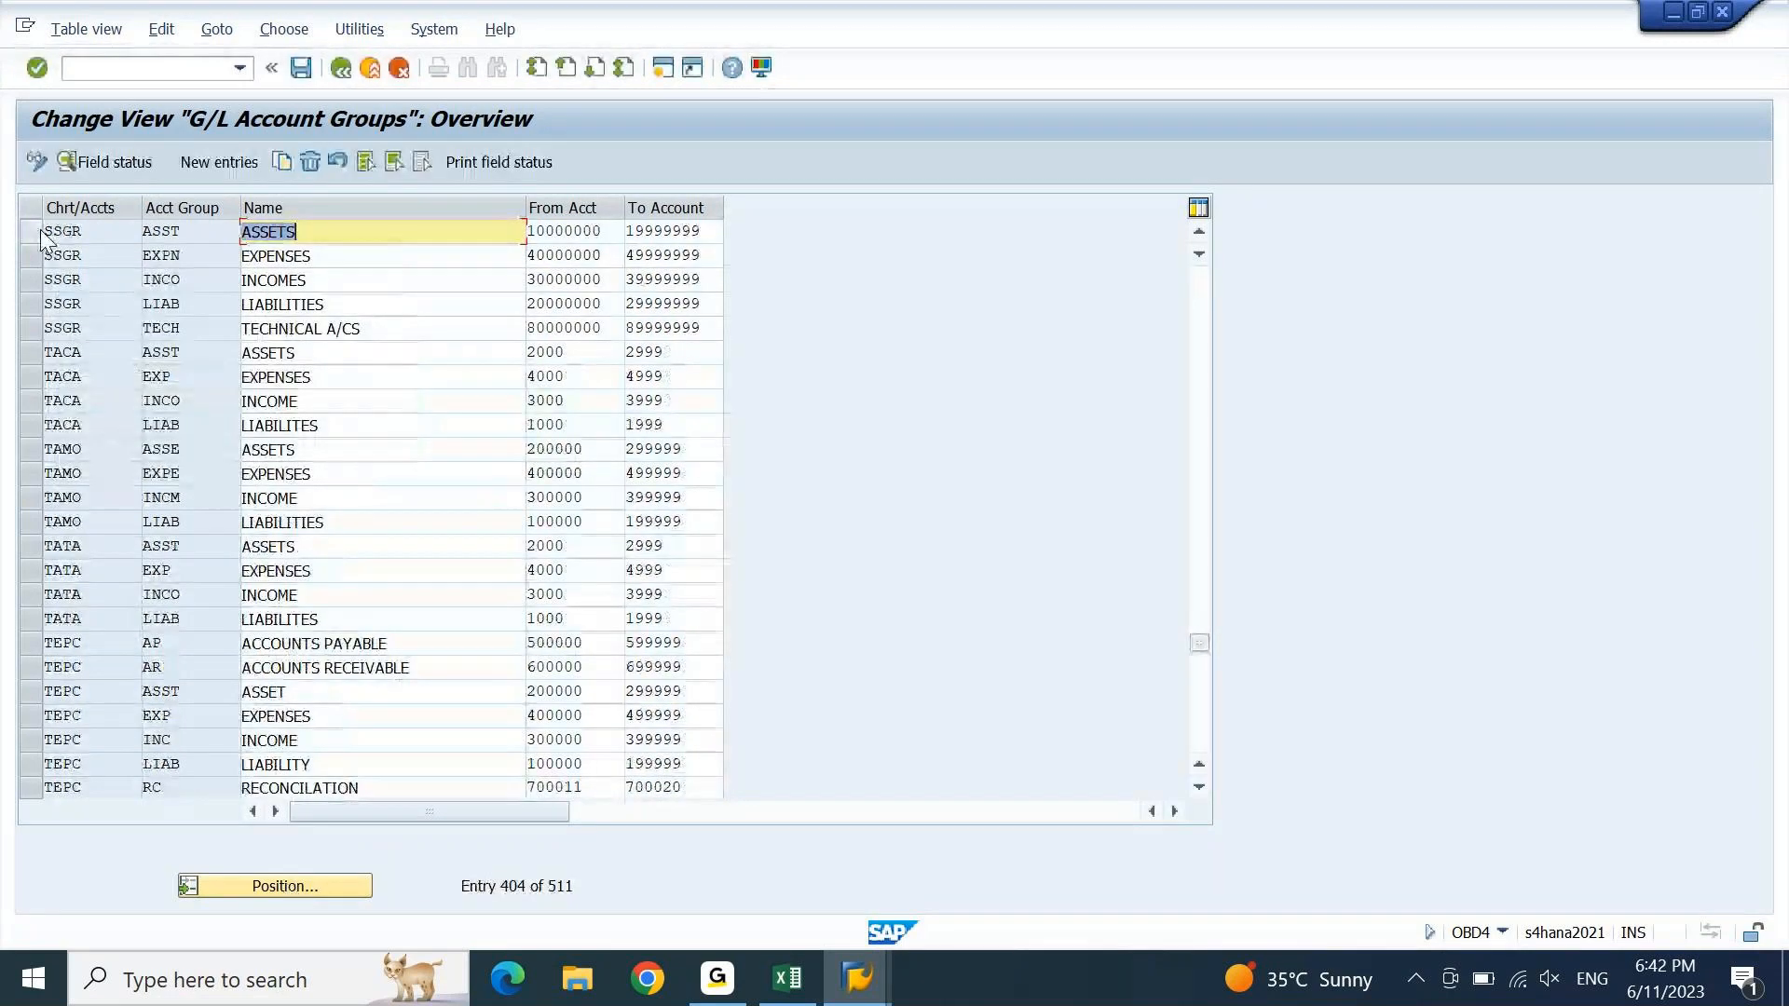
key(F3)
- Run transaction OB53 for chart of accounts SSGR, check its retained earnings account and leave the transaction
text(ob53)
key(Return)
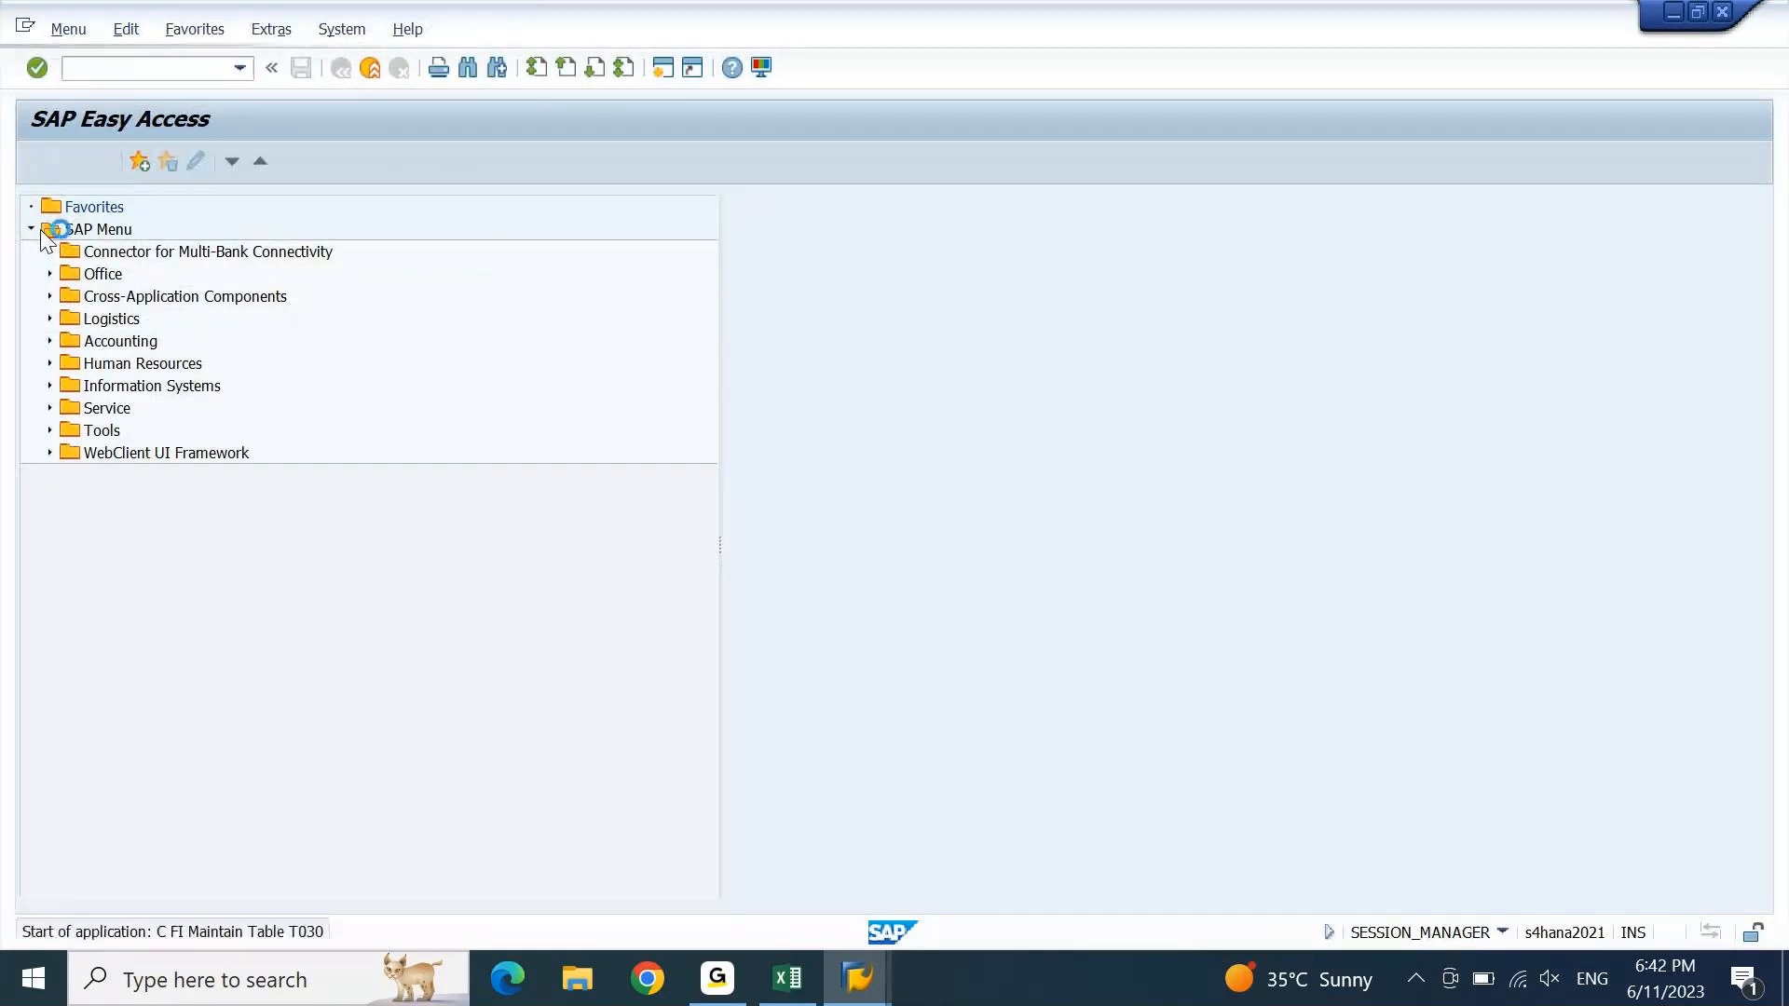
key(Down)
key(Down)
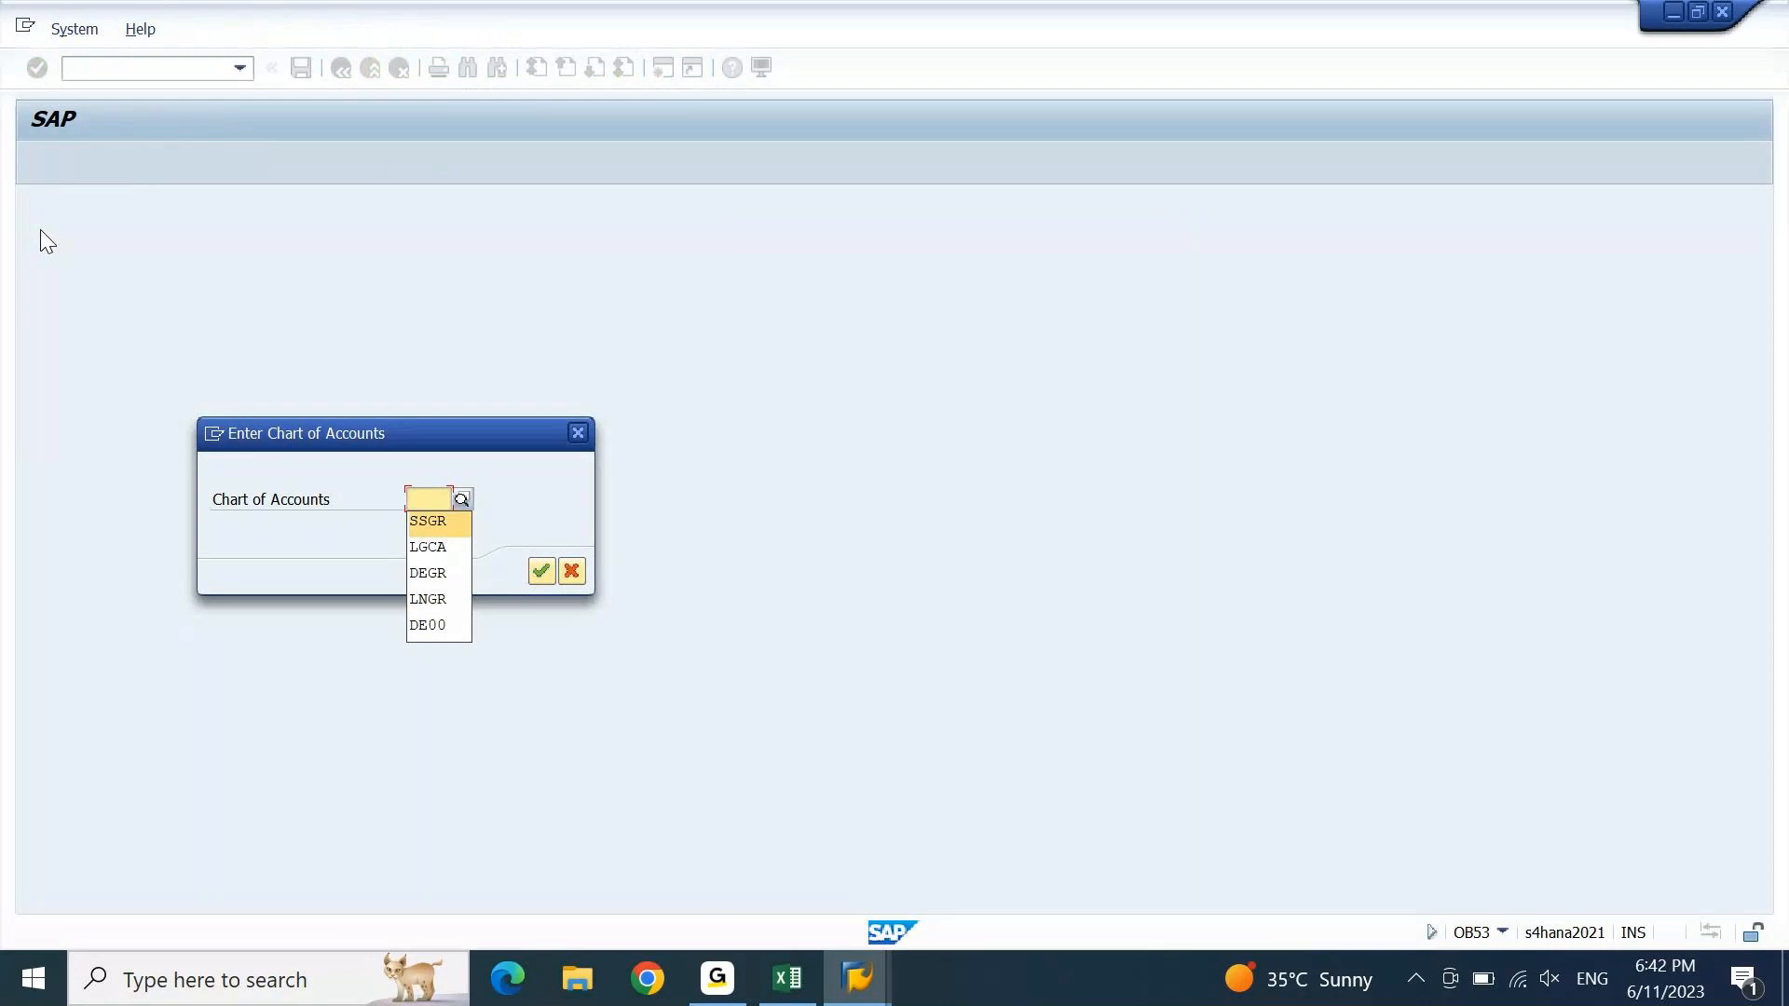
key(Return)
key(Return)
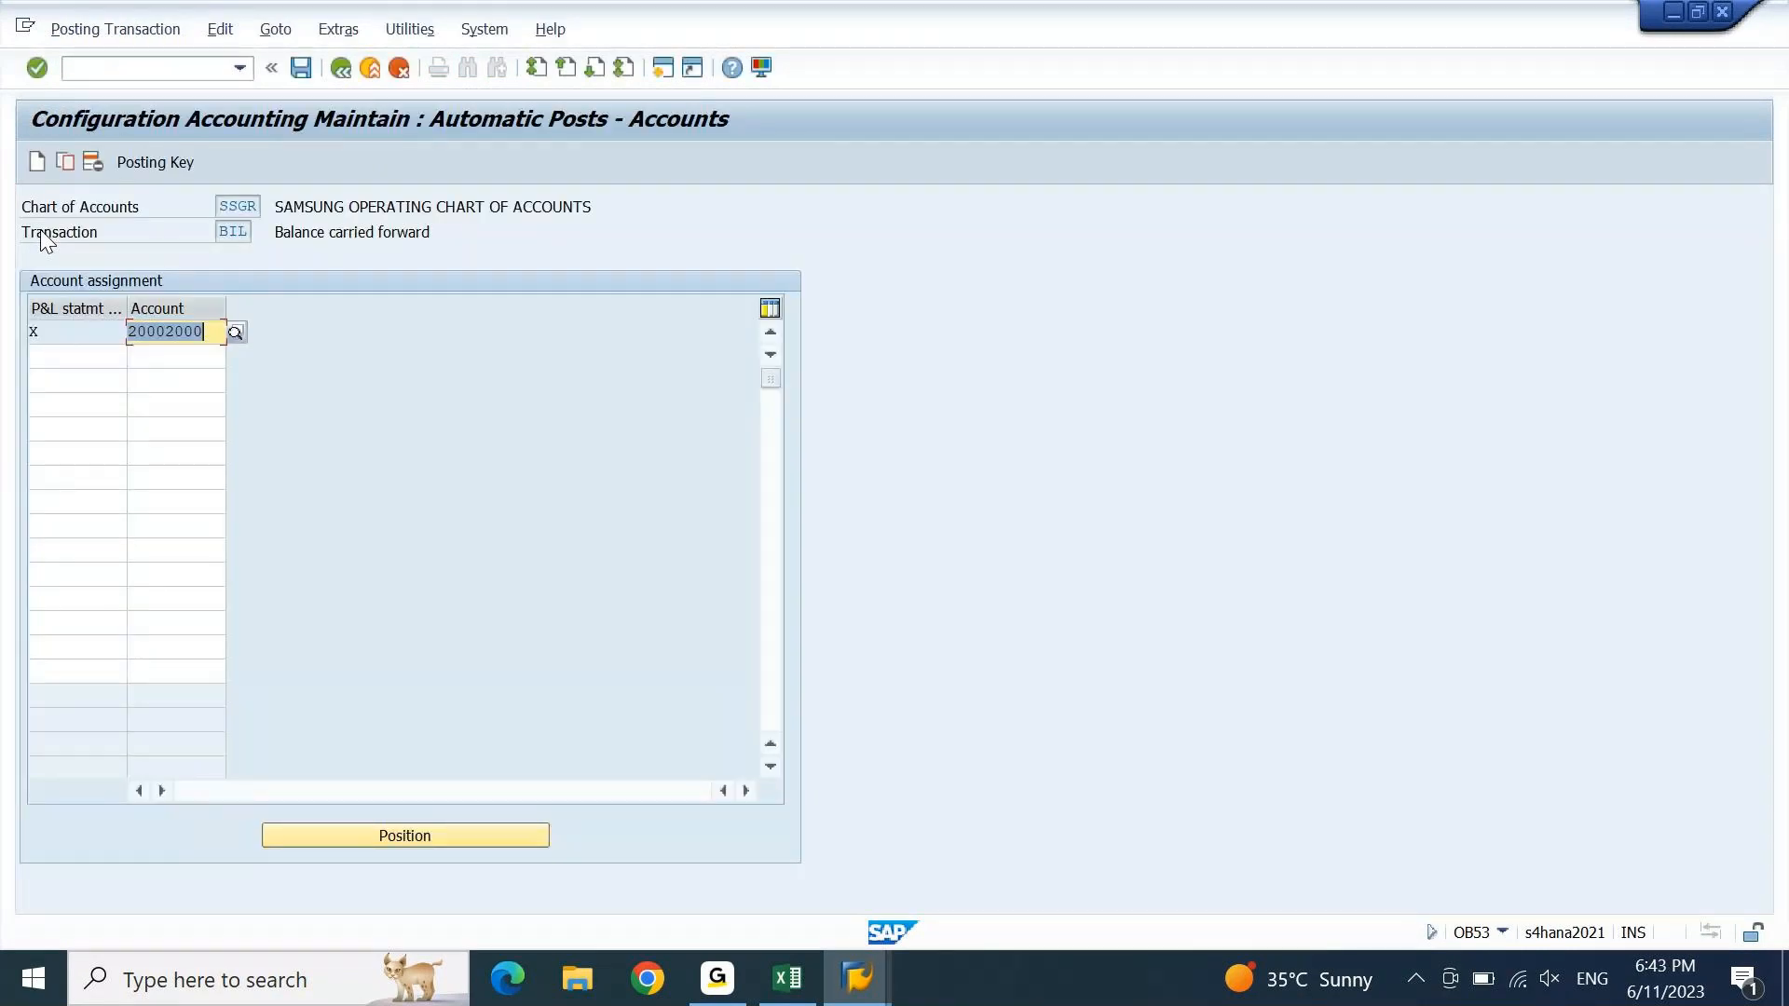
key(F3)
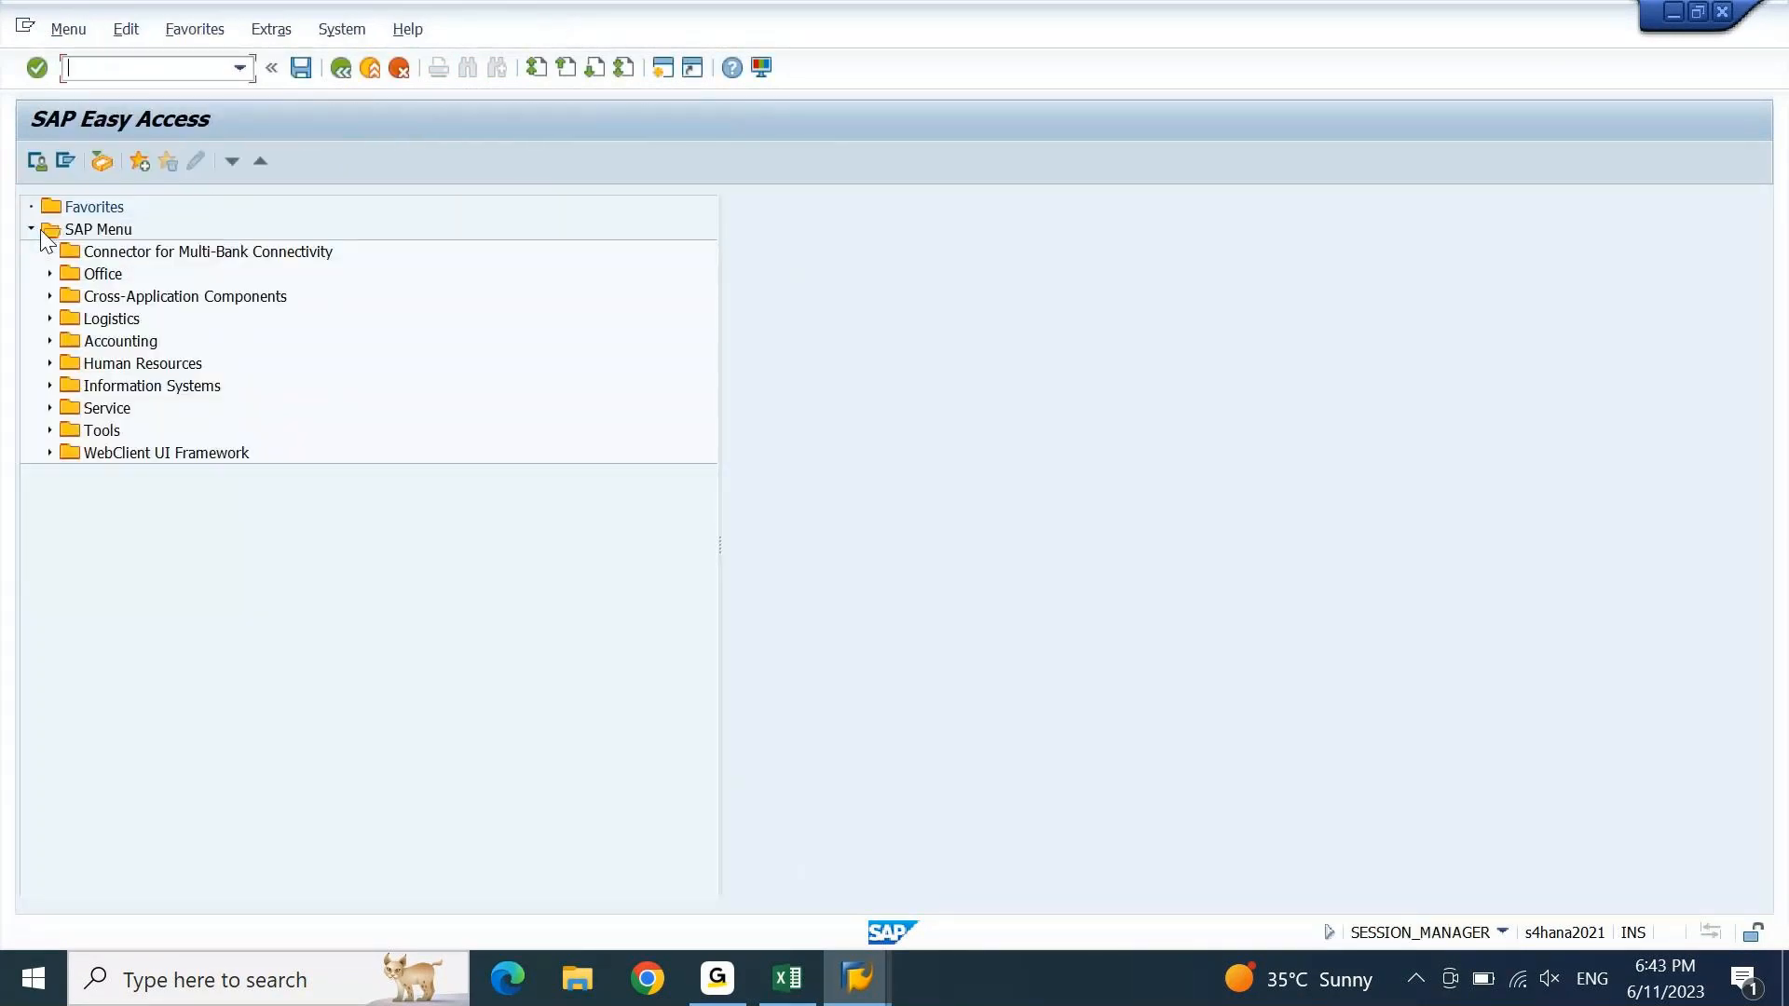
- In the Excel workbook's Fiscal Year Variant section, copy transaction code OB37 from cell H44 and run it in SAP
key(alt+Tab)
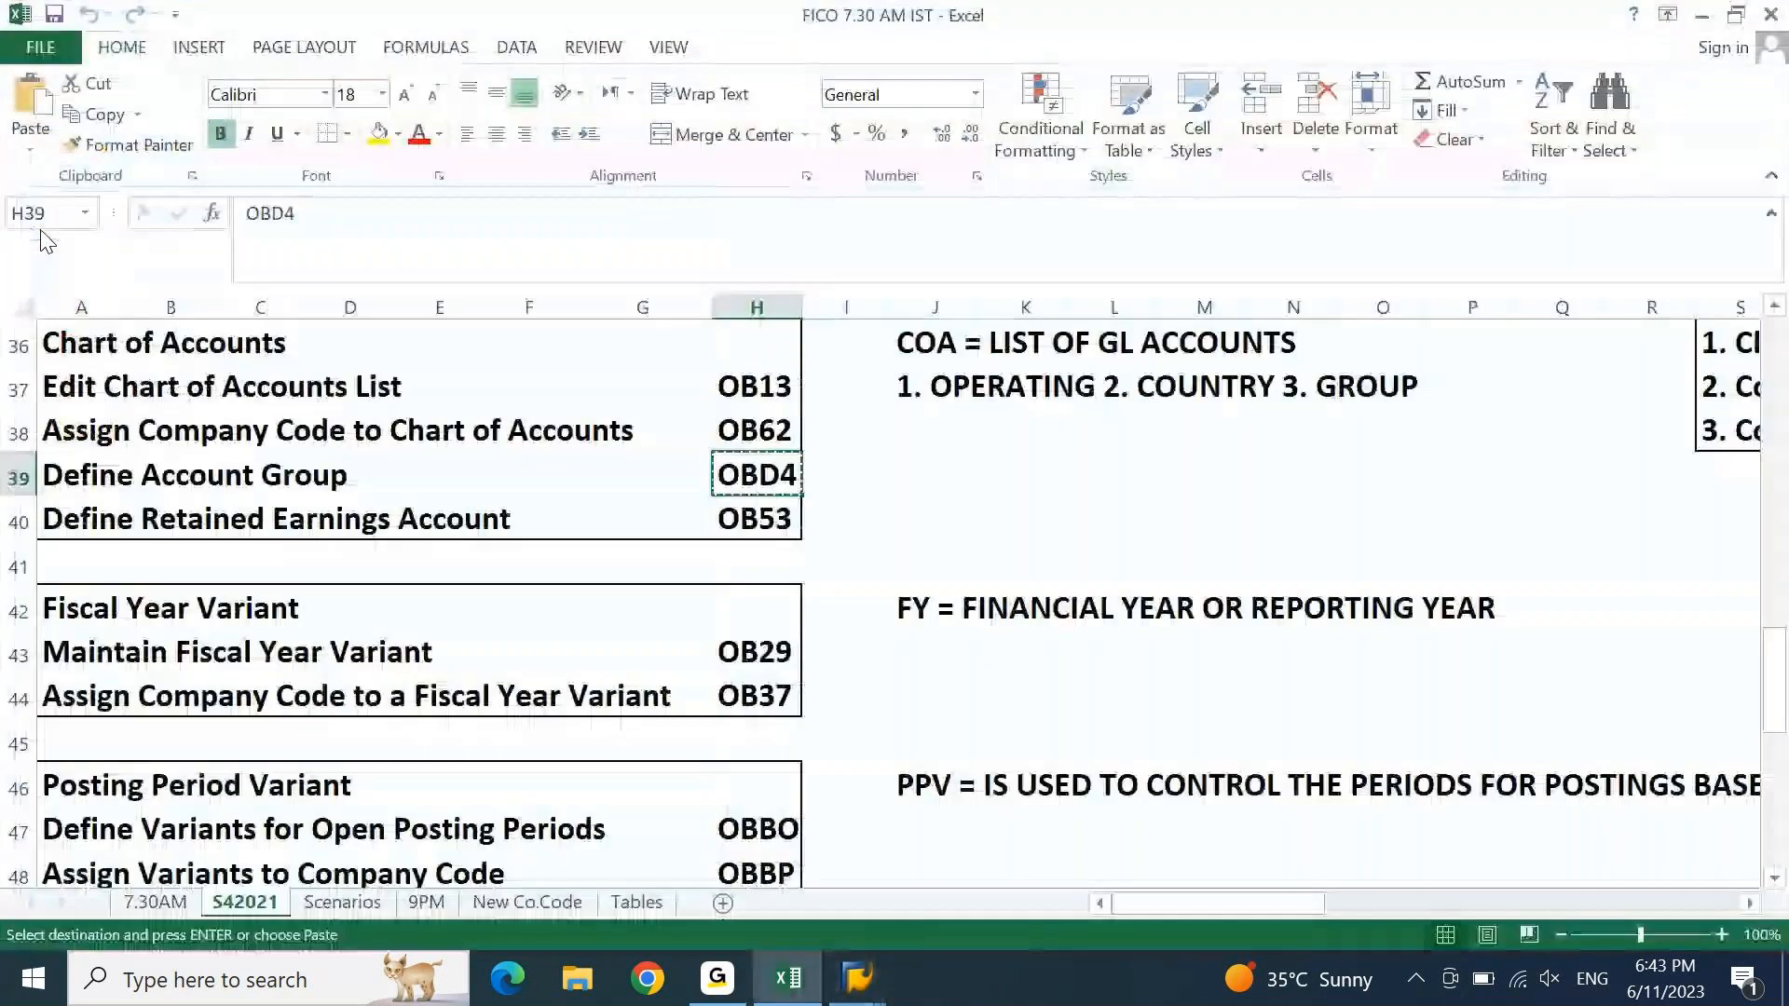
key(Down)
key(Down)
key(Down)
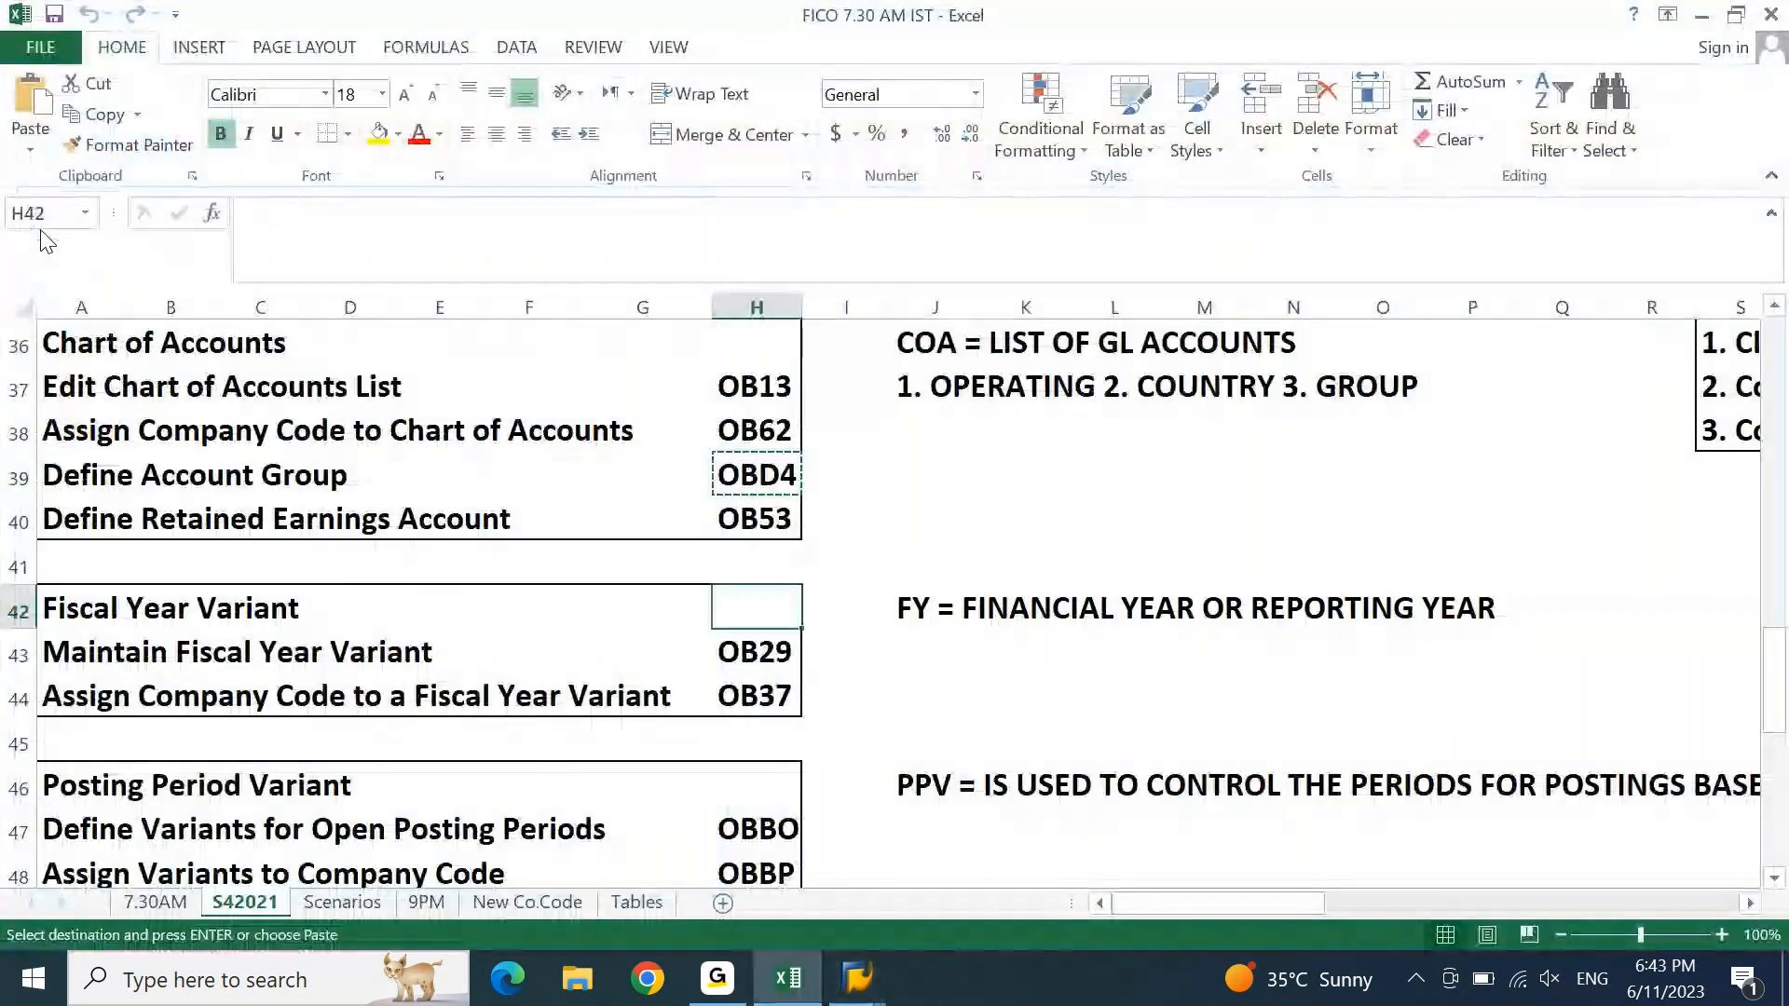
key(Home)
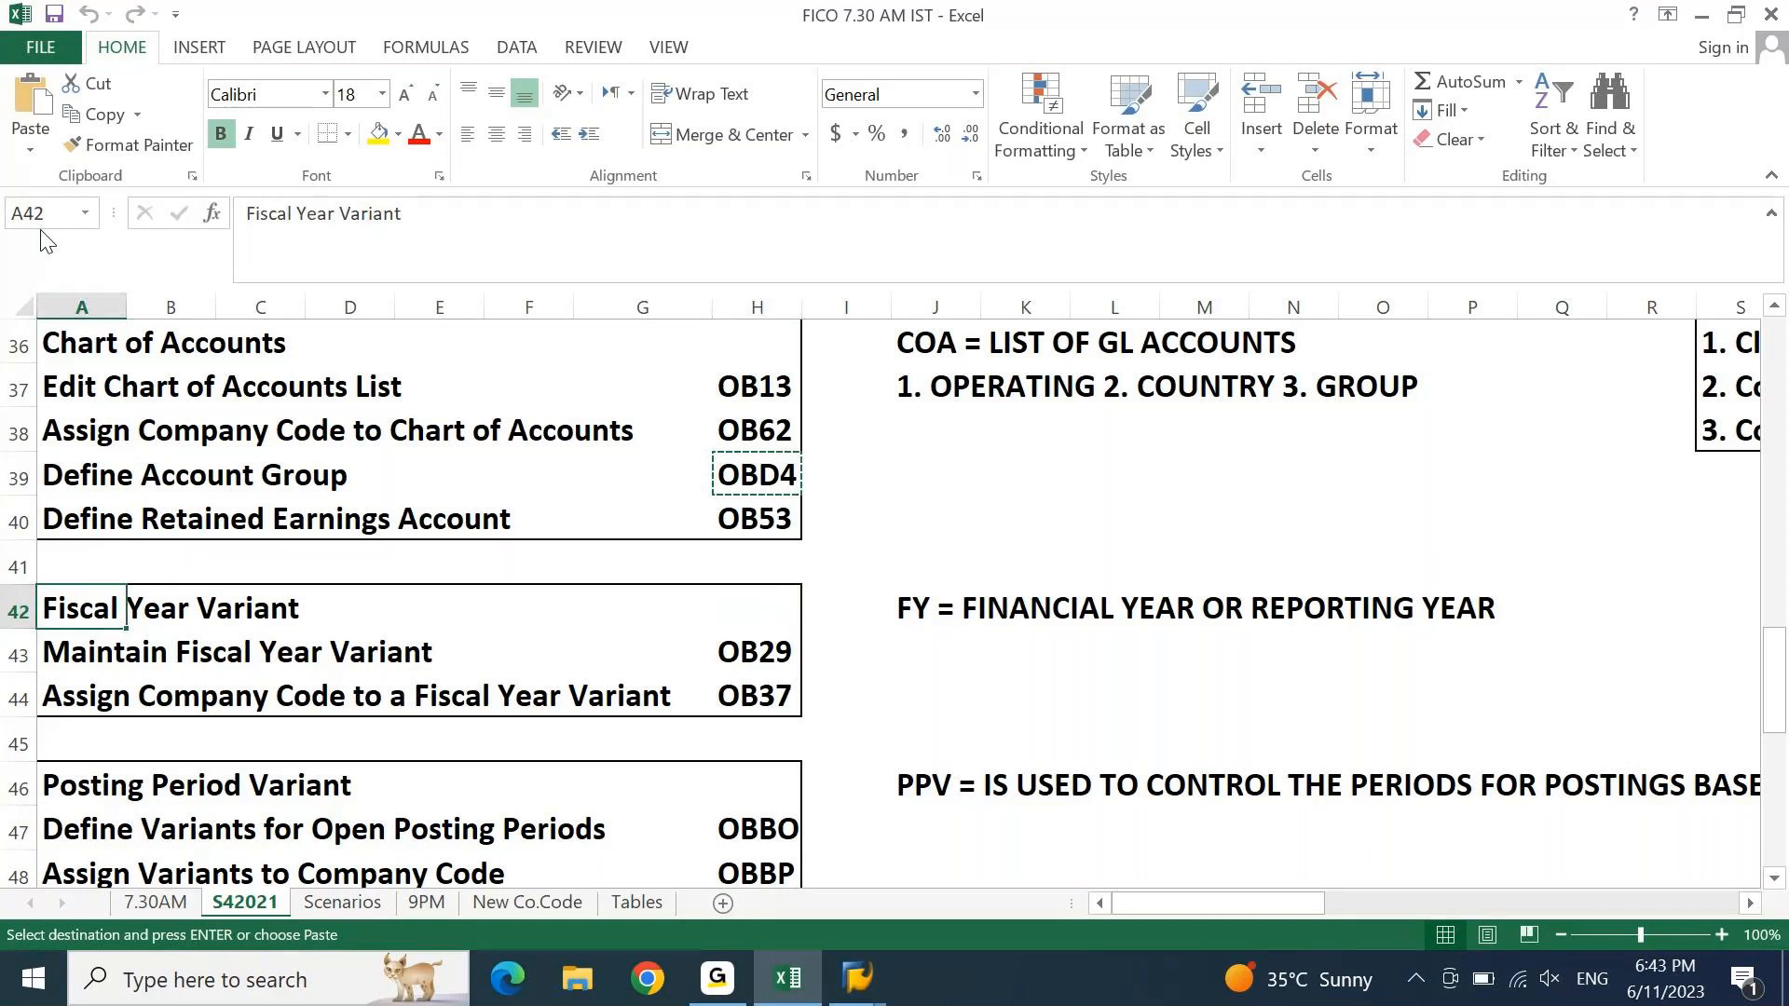
key(Down)
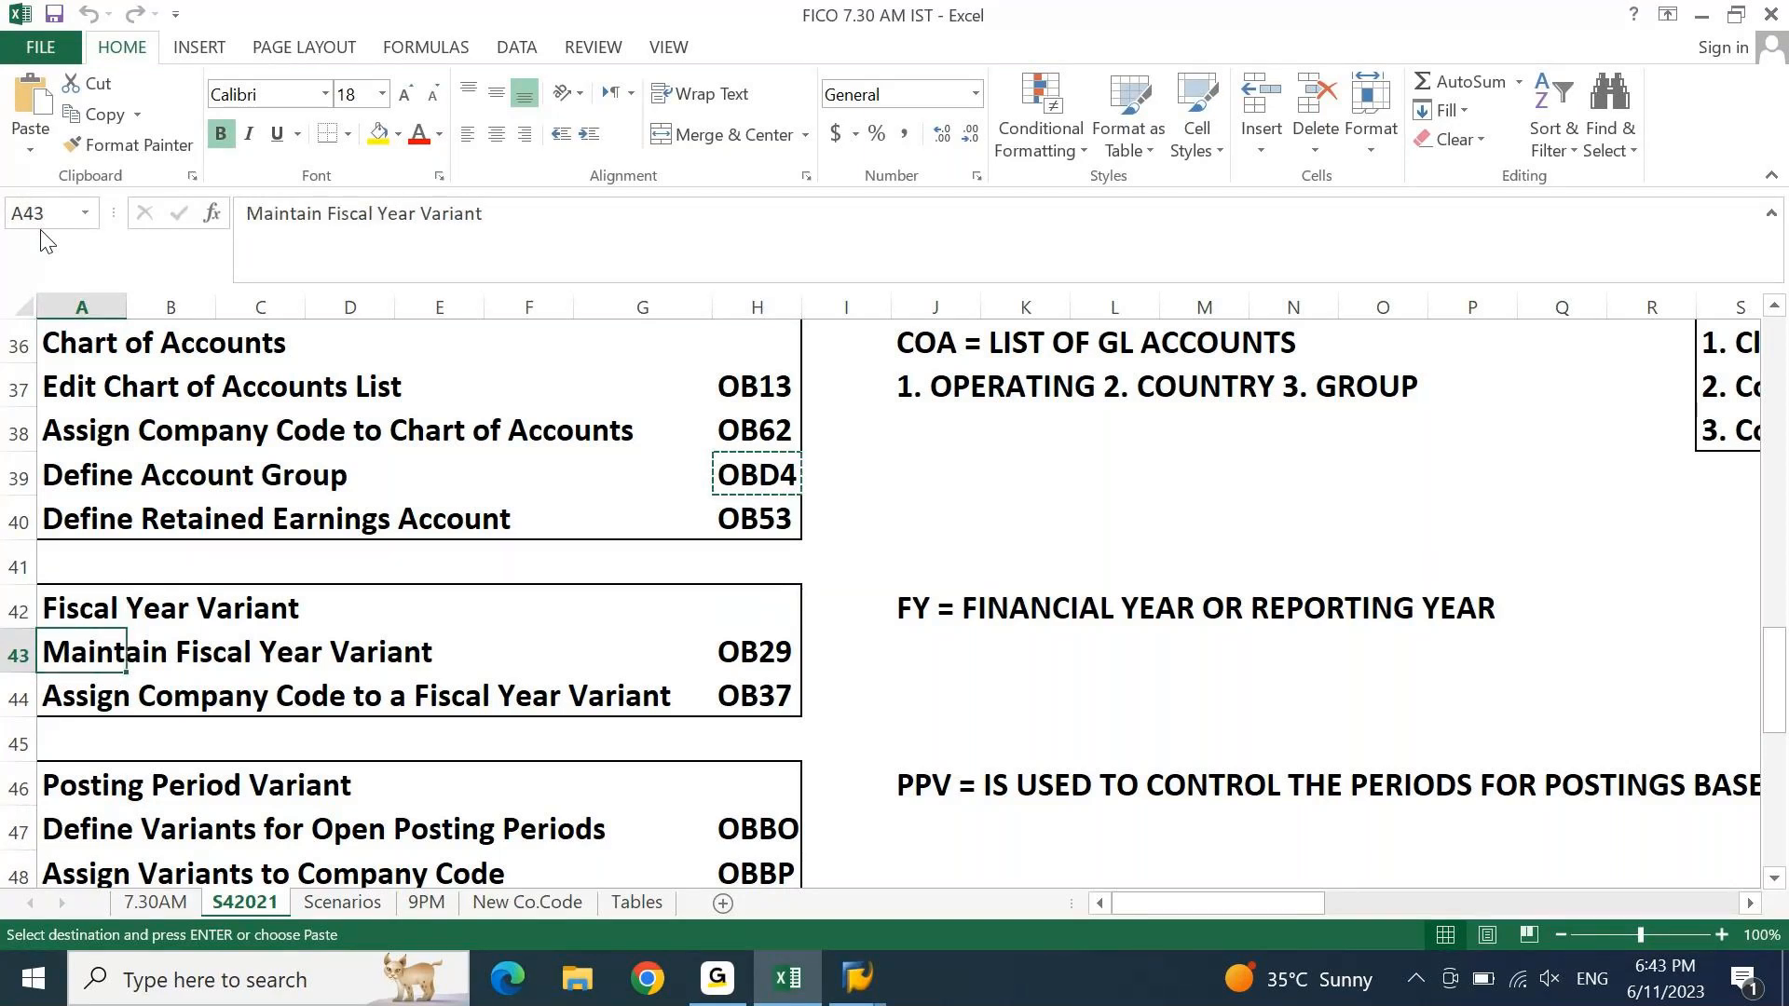
key(Down)
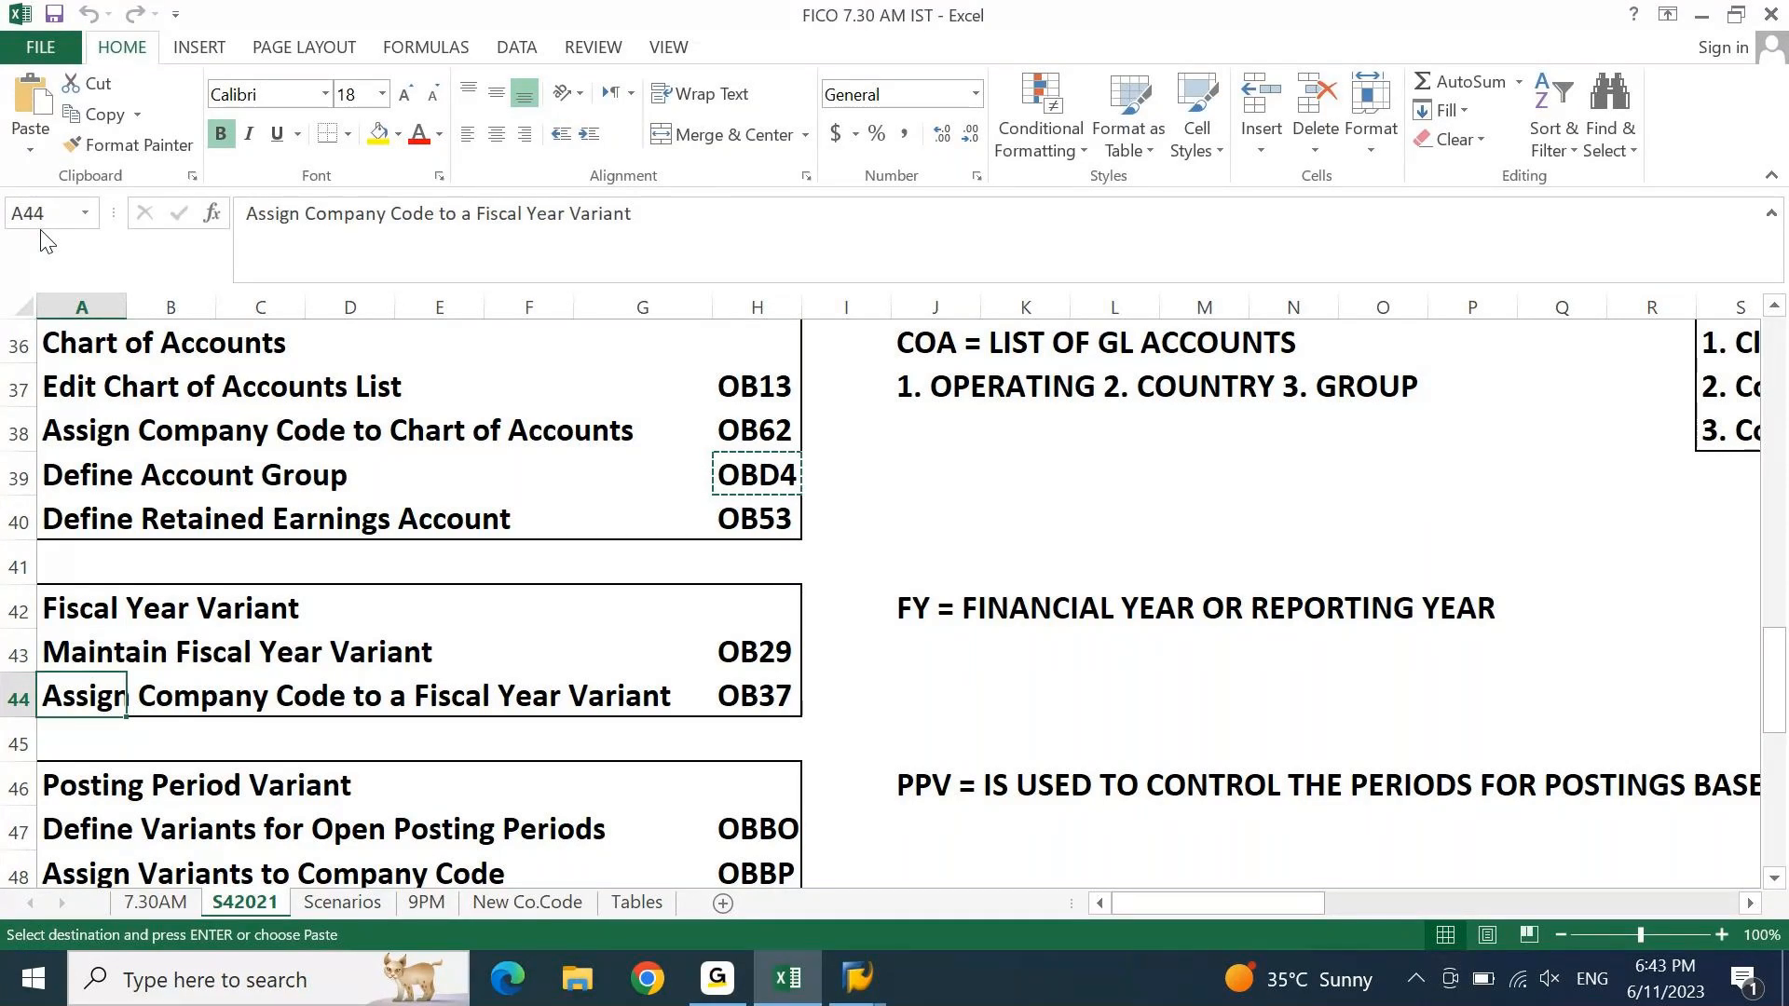
key(ctrl+Right)
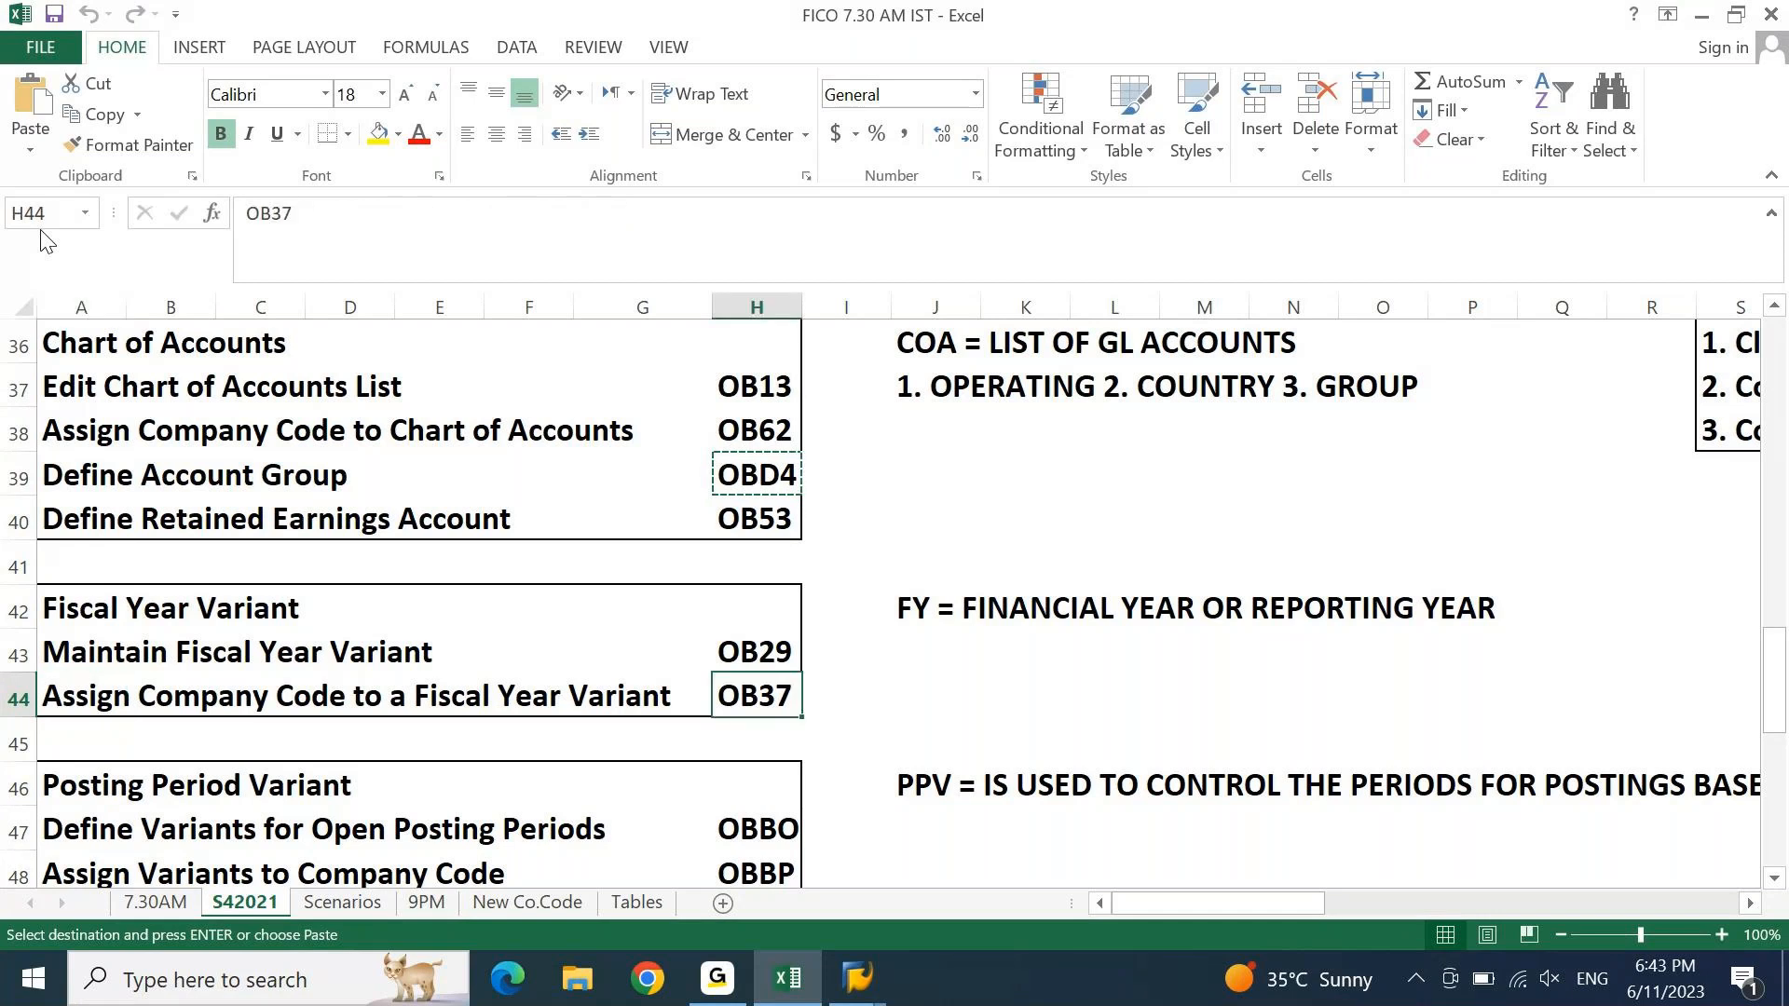
key(ctrl+c)
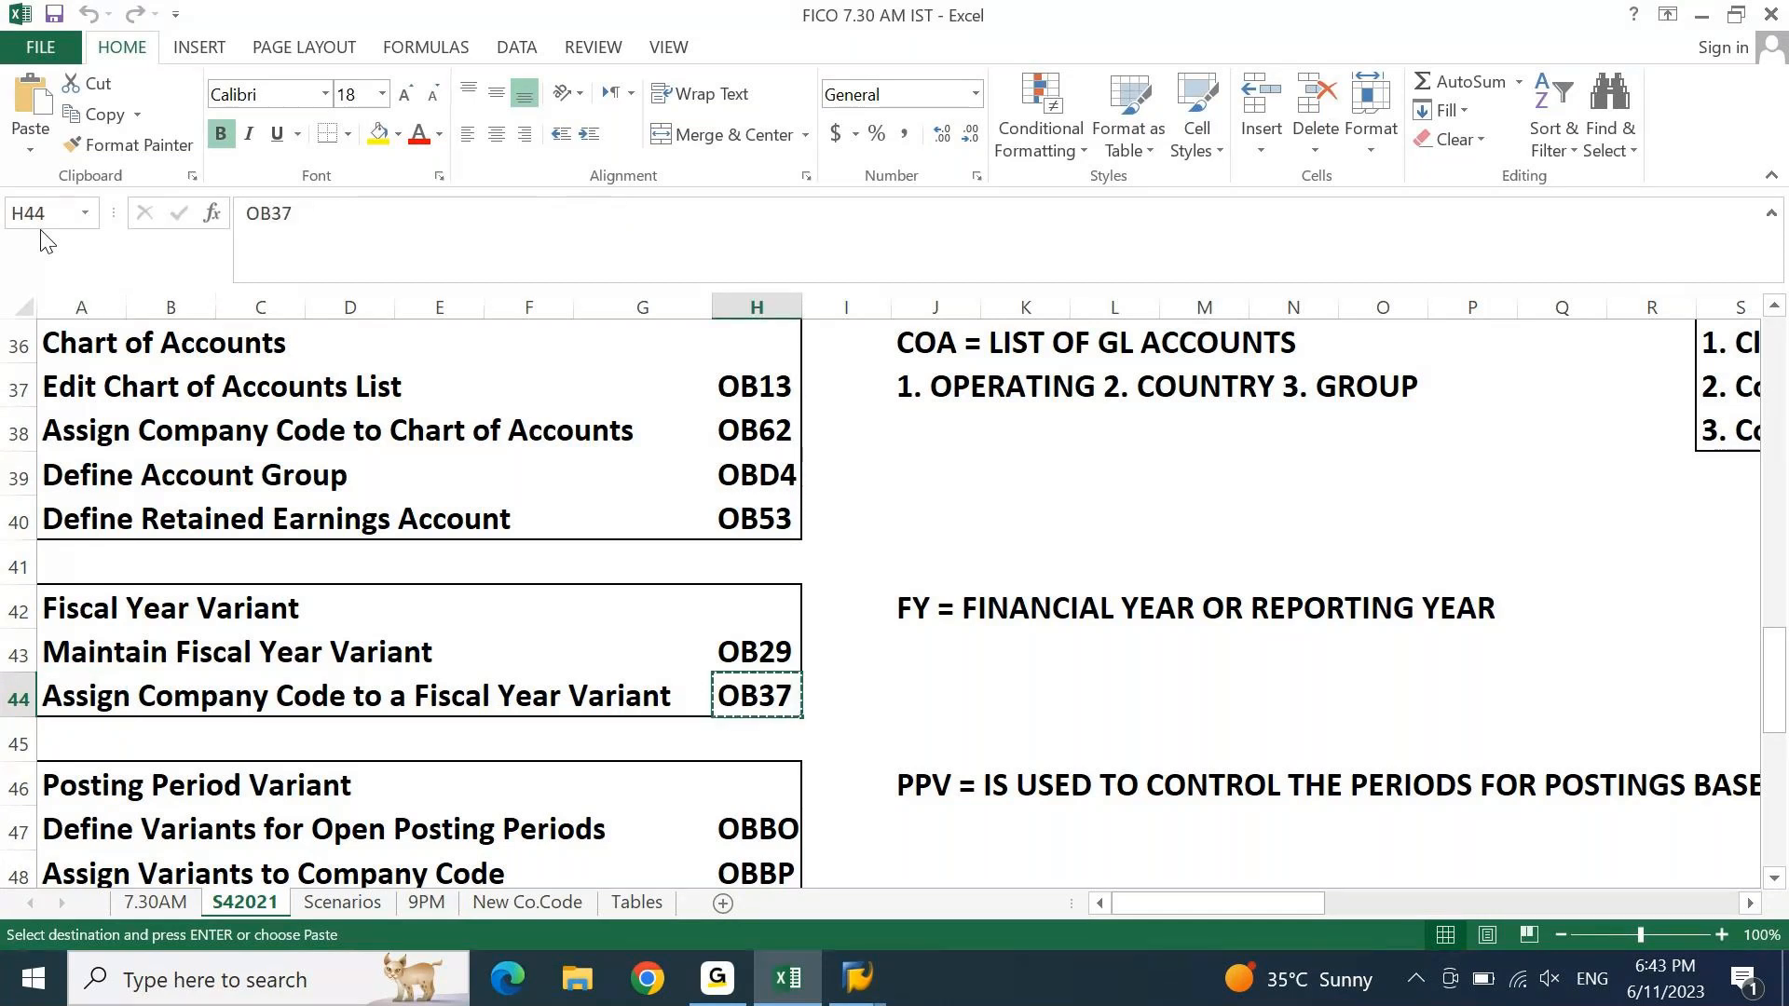
key(alt+Tab)
key(ctrl+v)
key(Return)
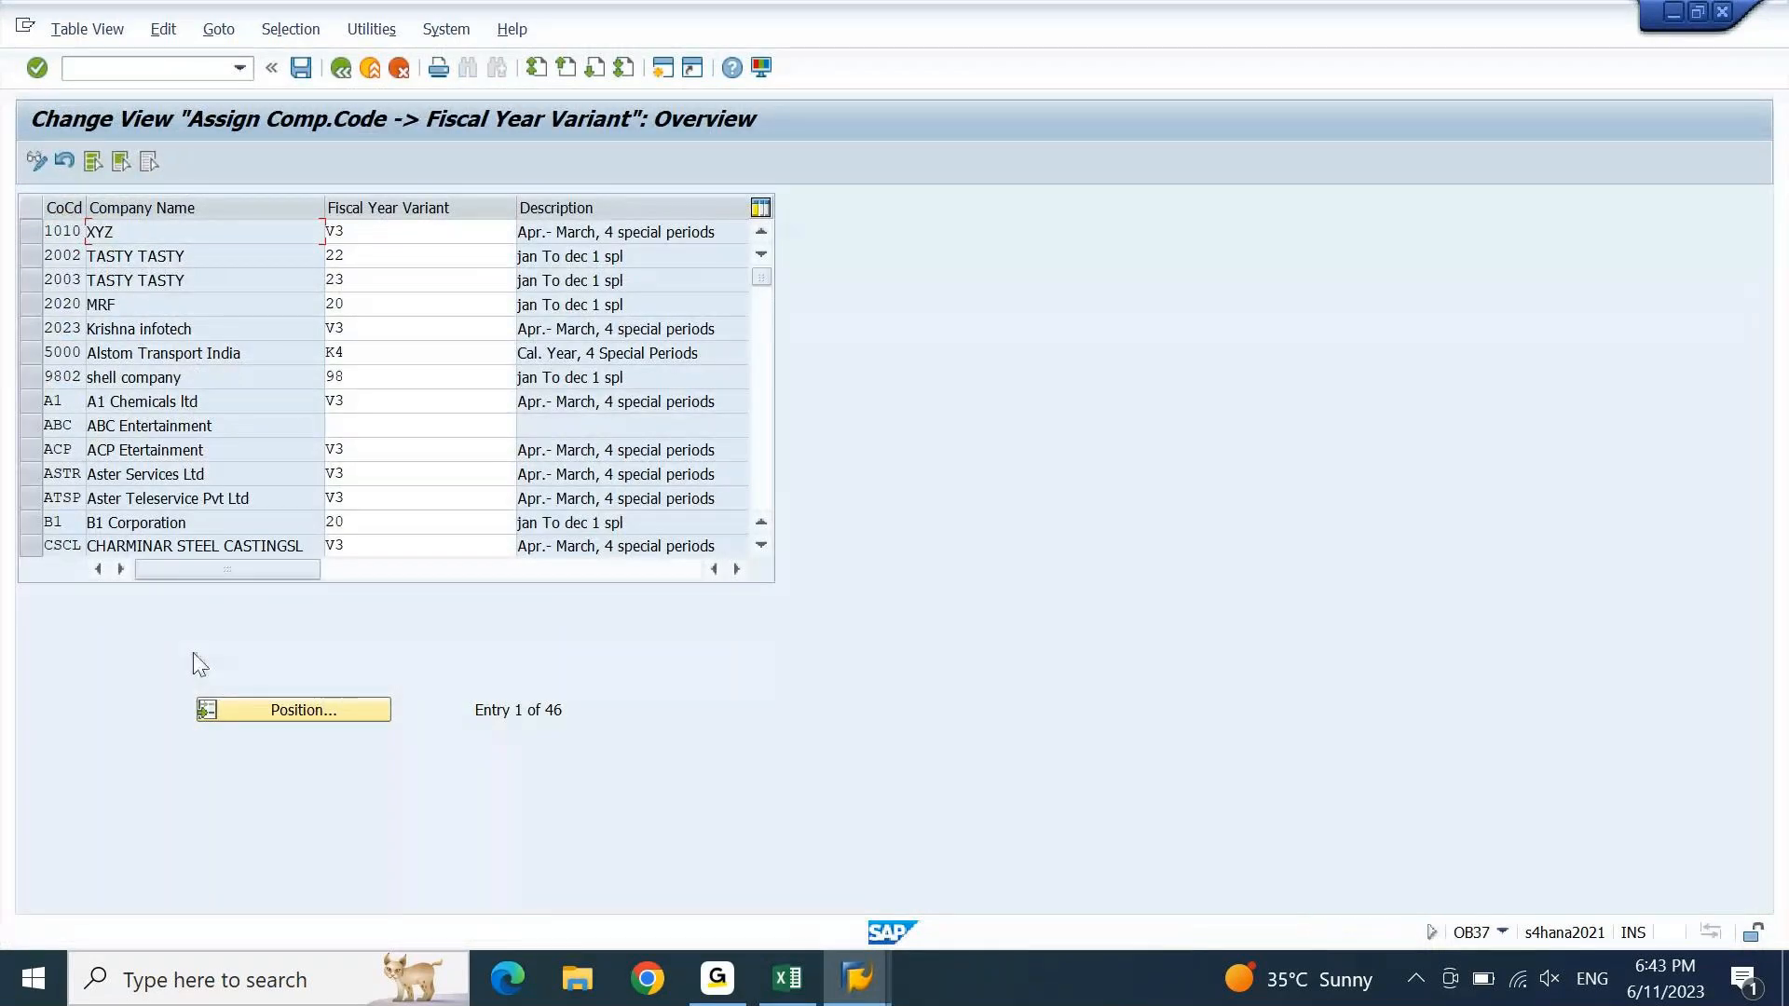
- Find company code SSIN in the list, assign fiscal year variant K4 to it, save and leave the transaction
click(233, 710)
text(ssin)
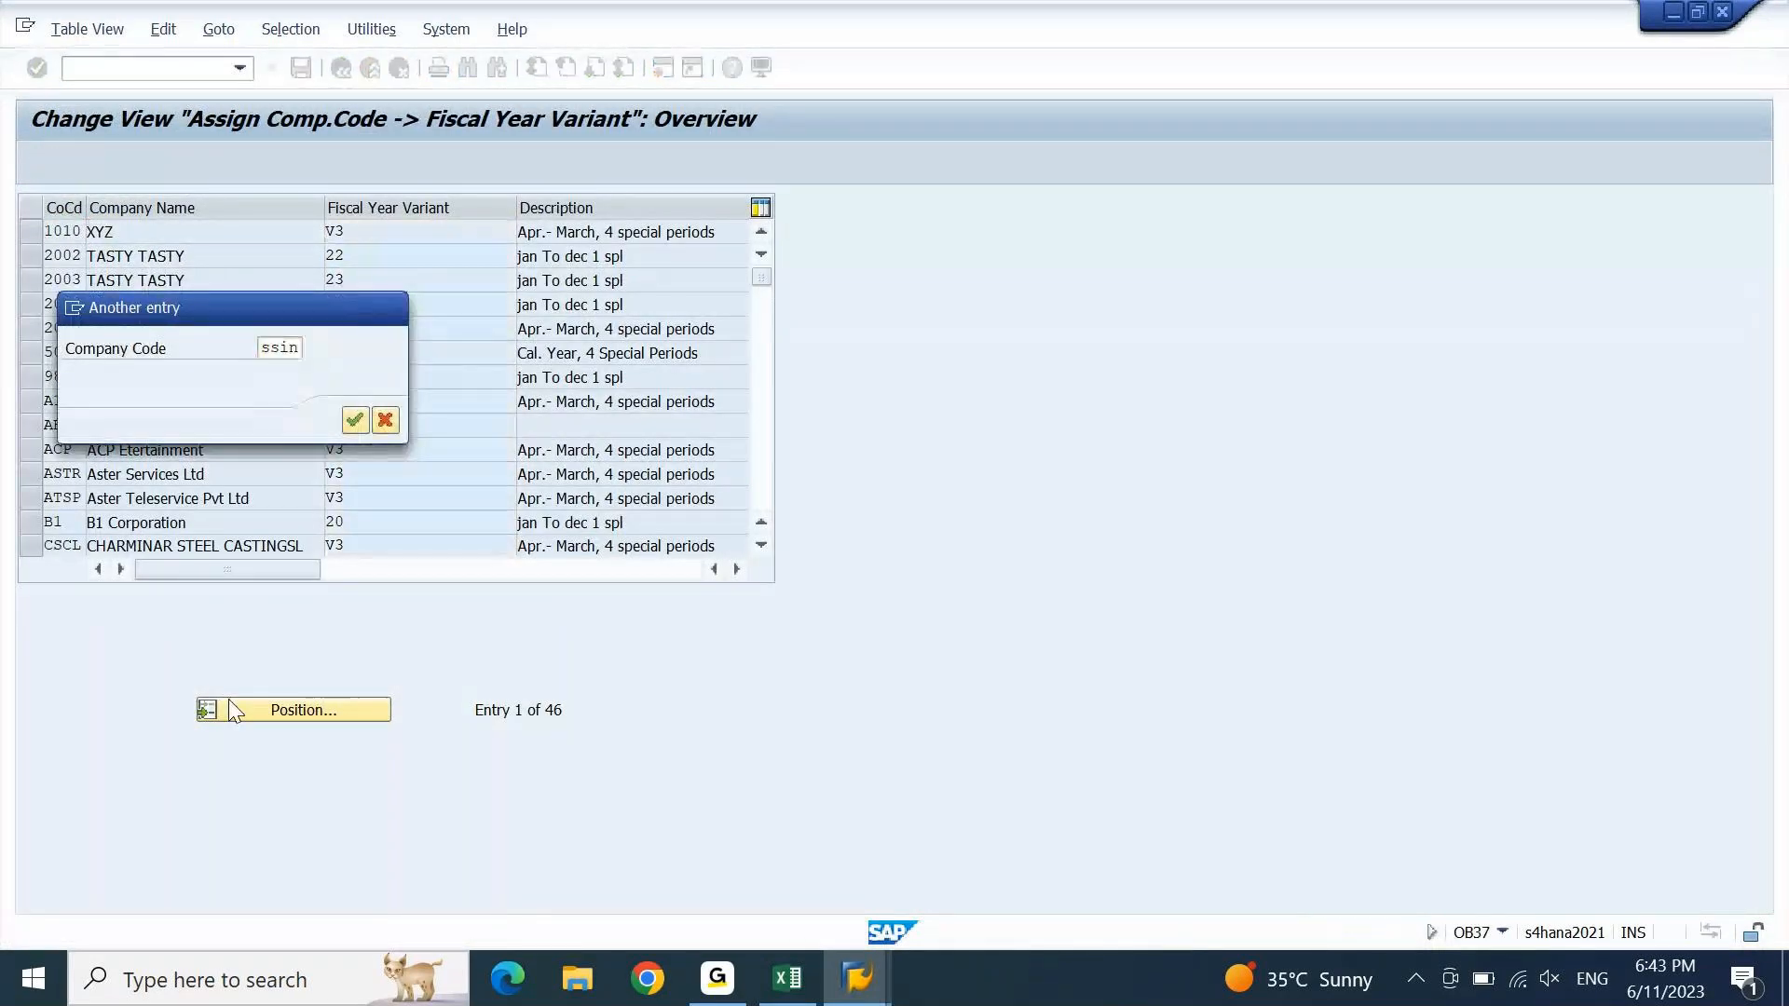
key(Return)
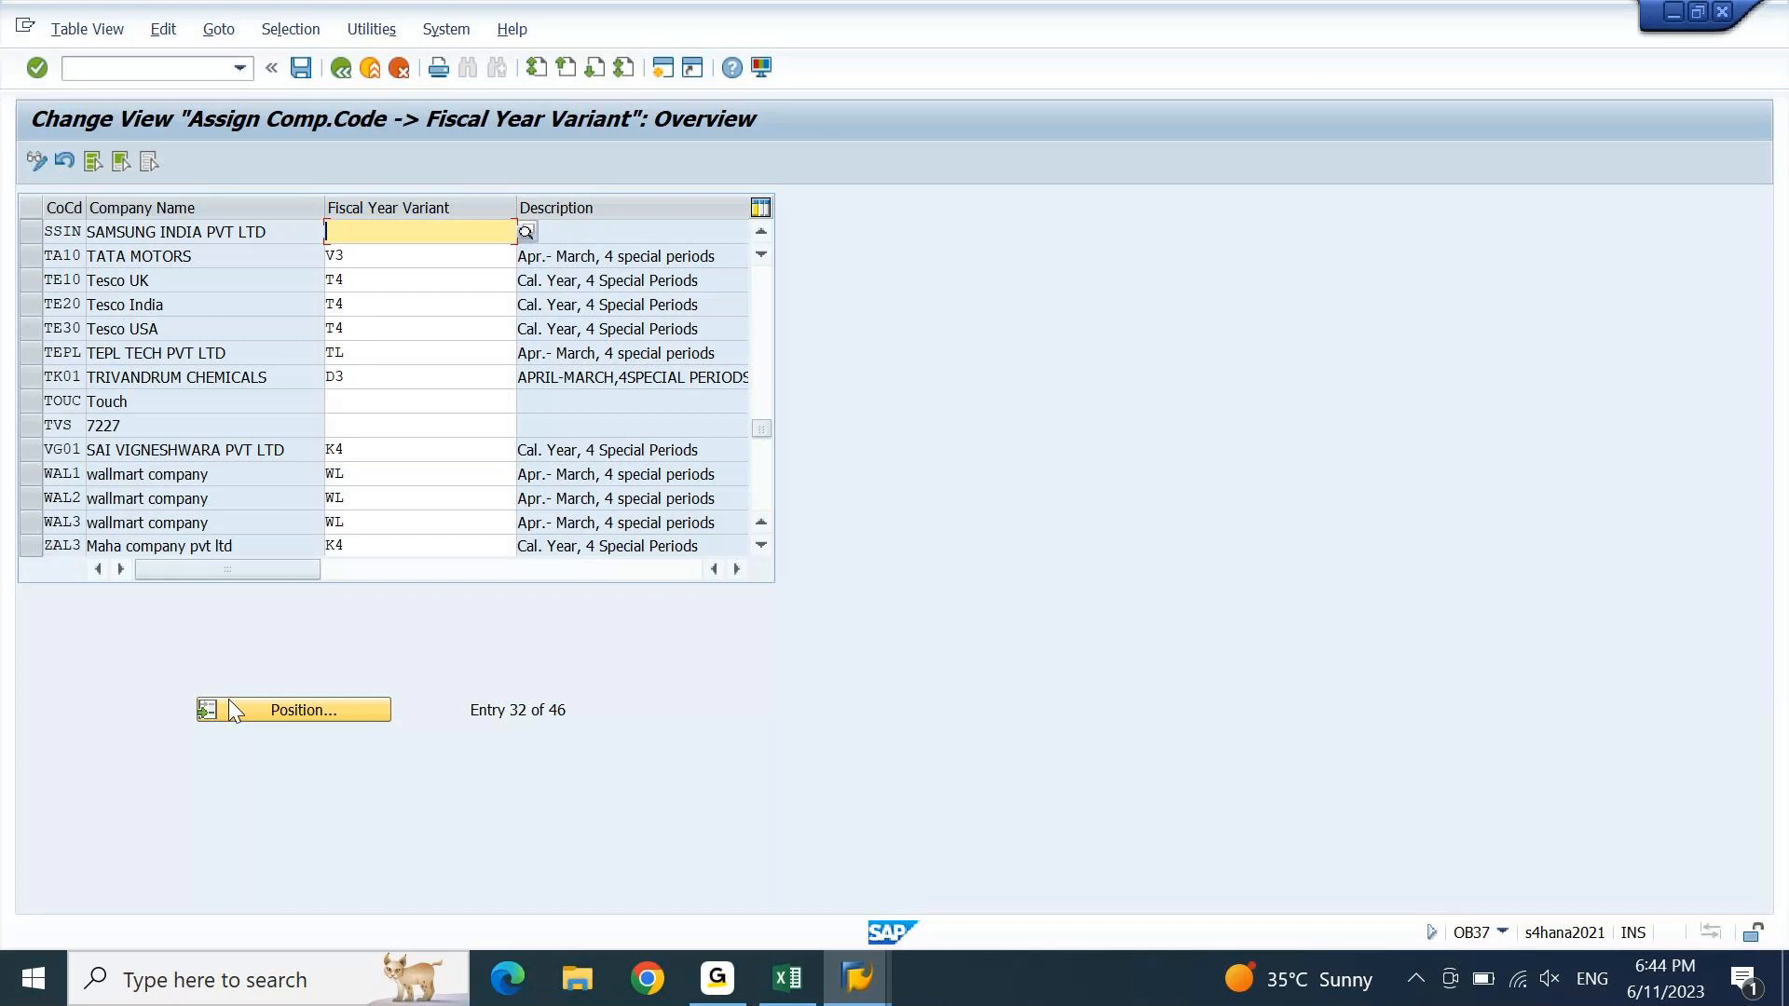
text(k4)
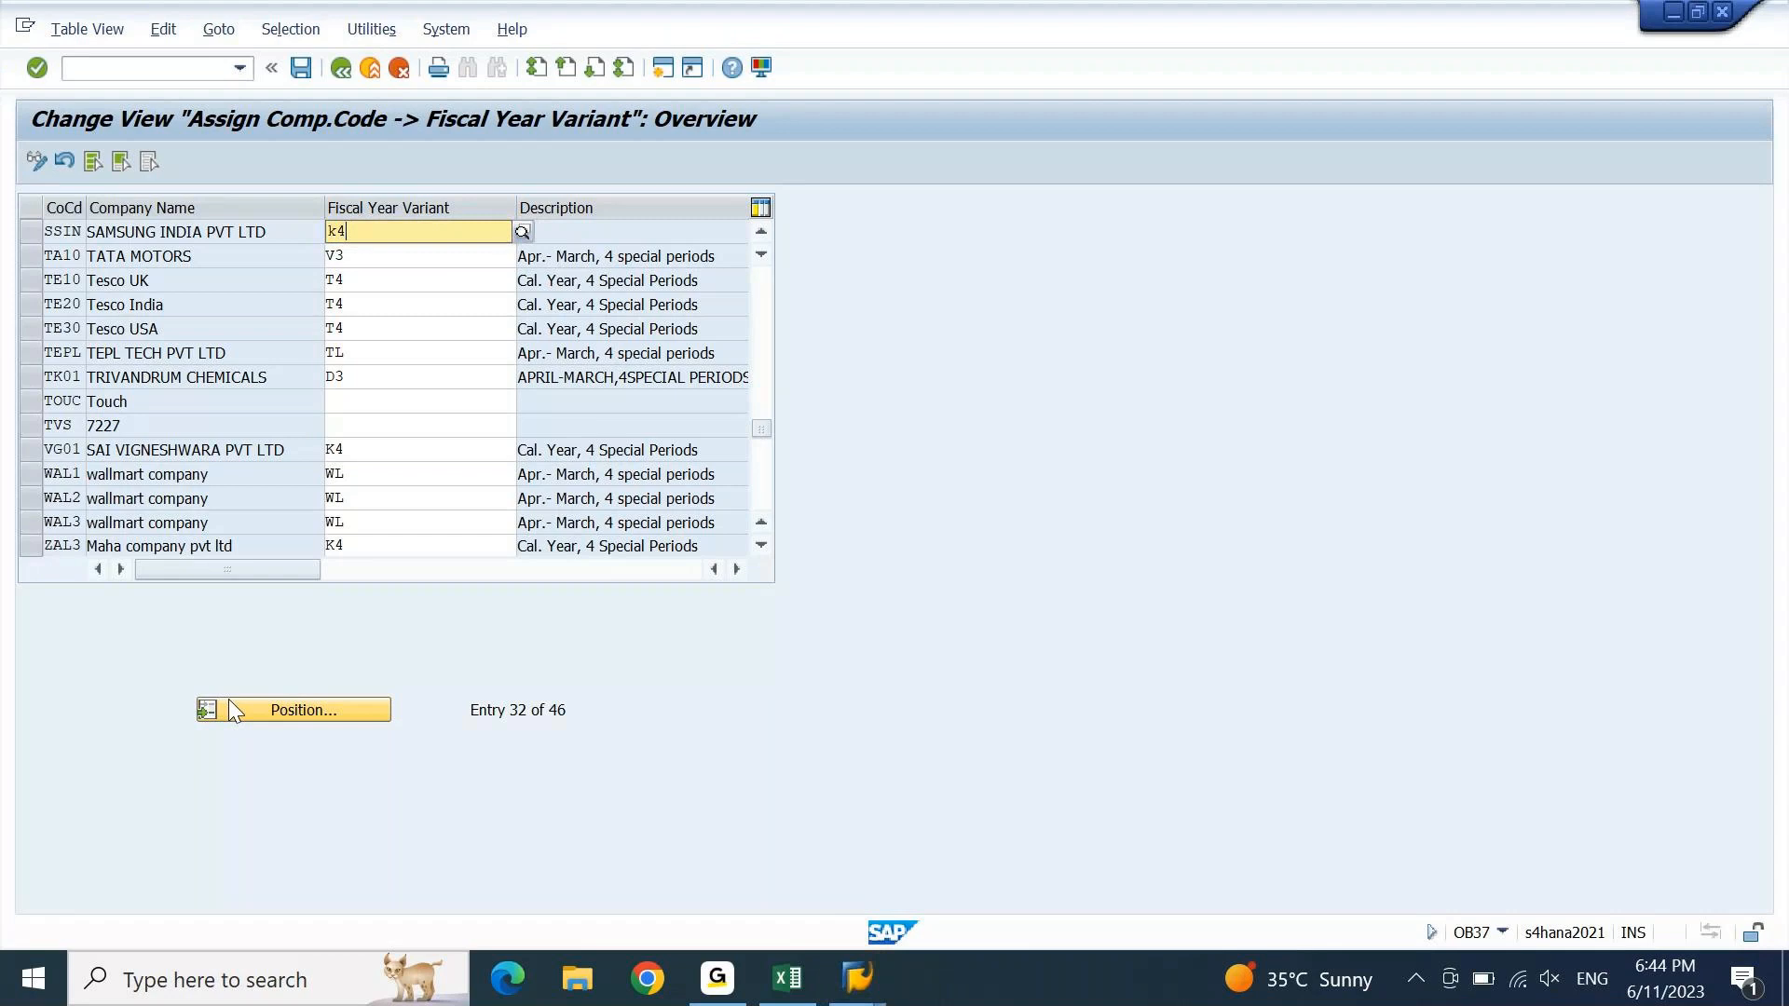
key(Down)
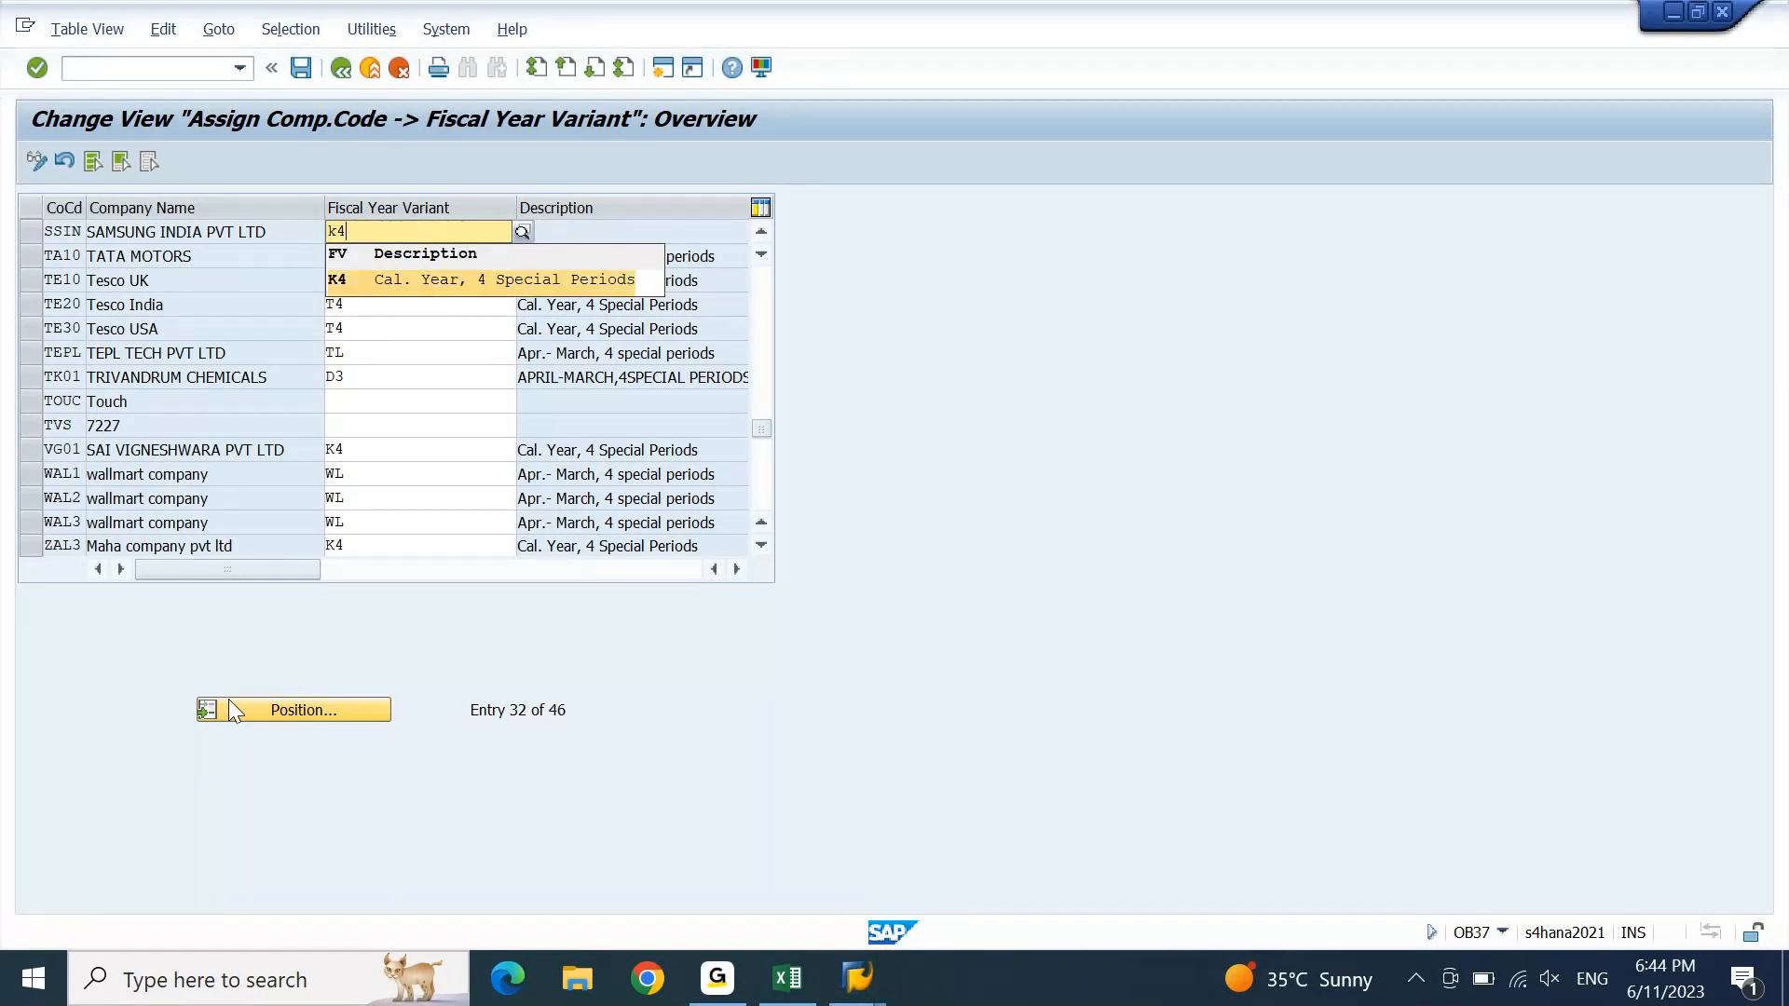
key(Return)
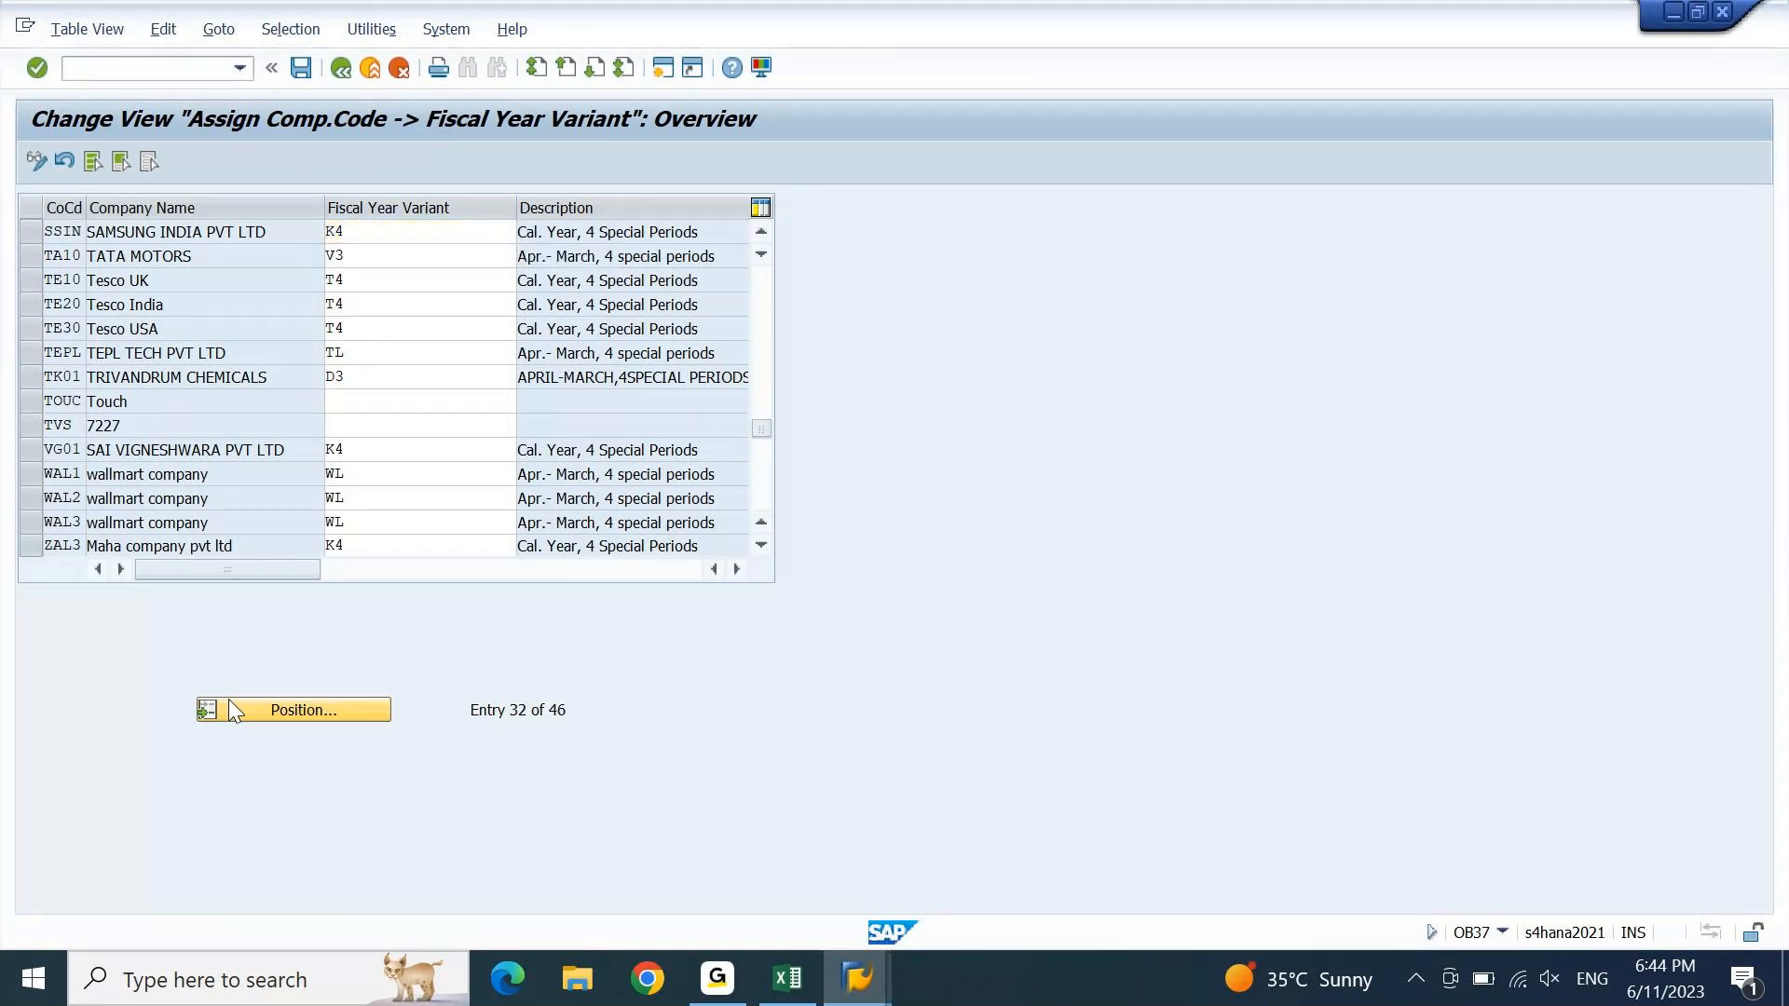
key(ctrl+s)
key(Return)
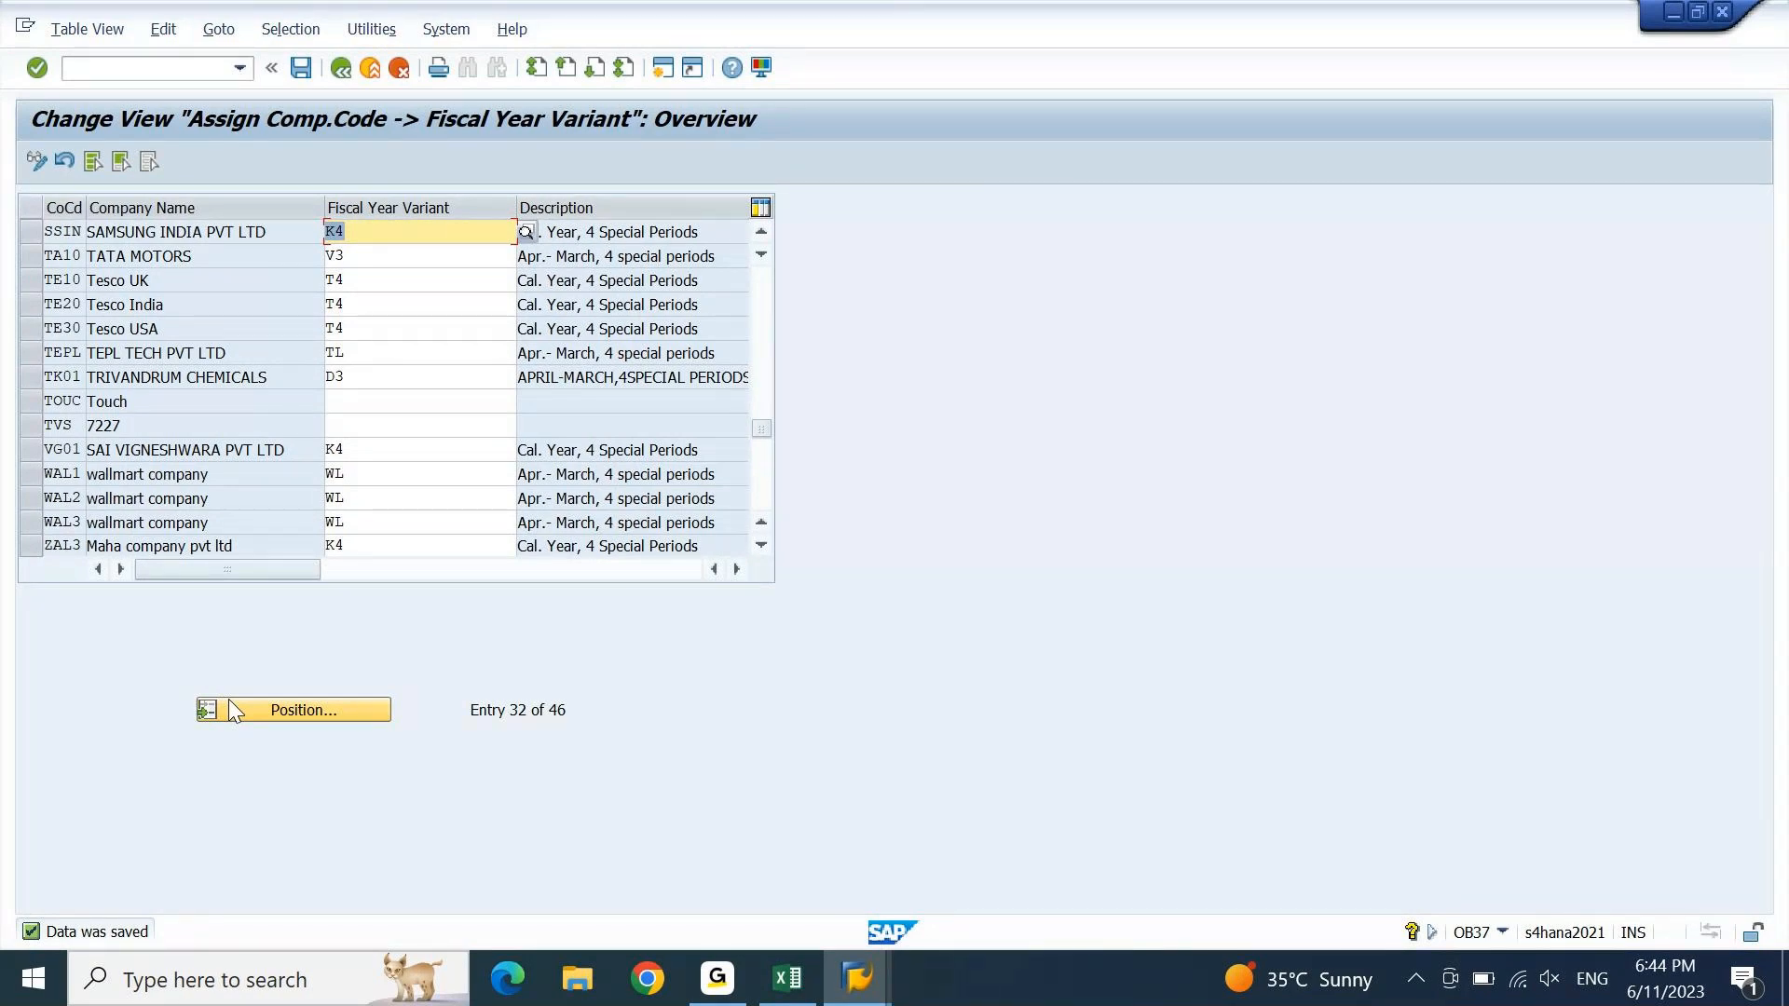
key(F3)
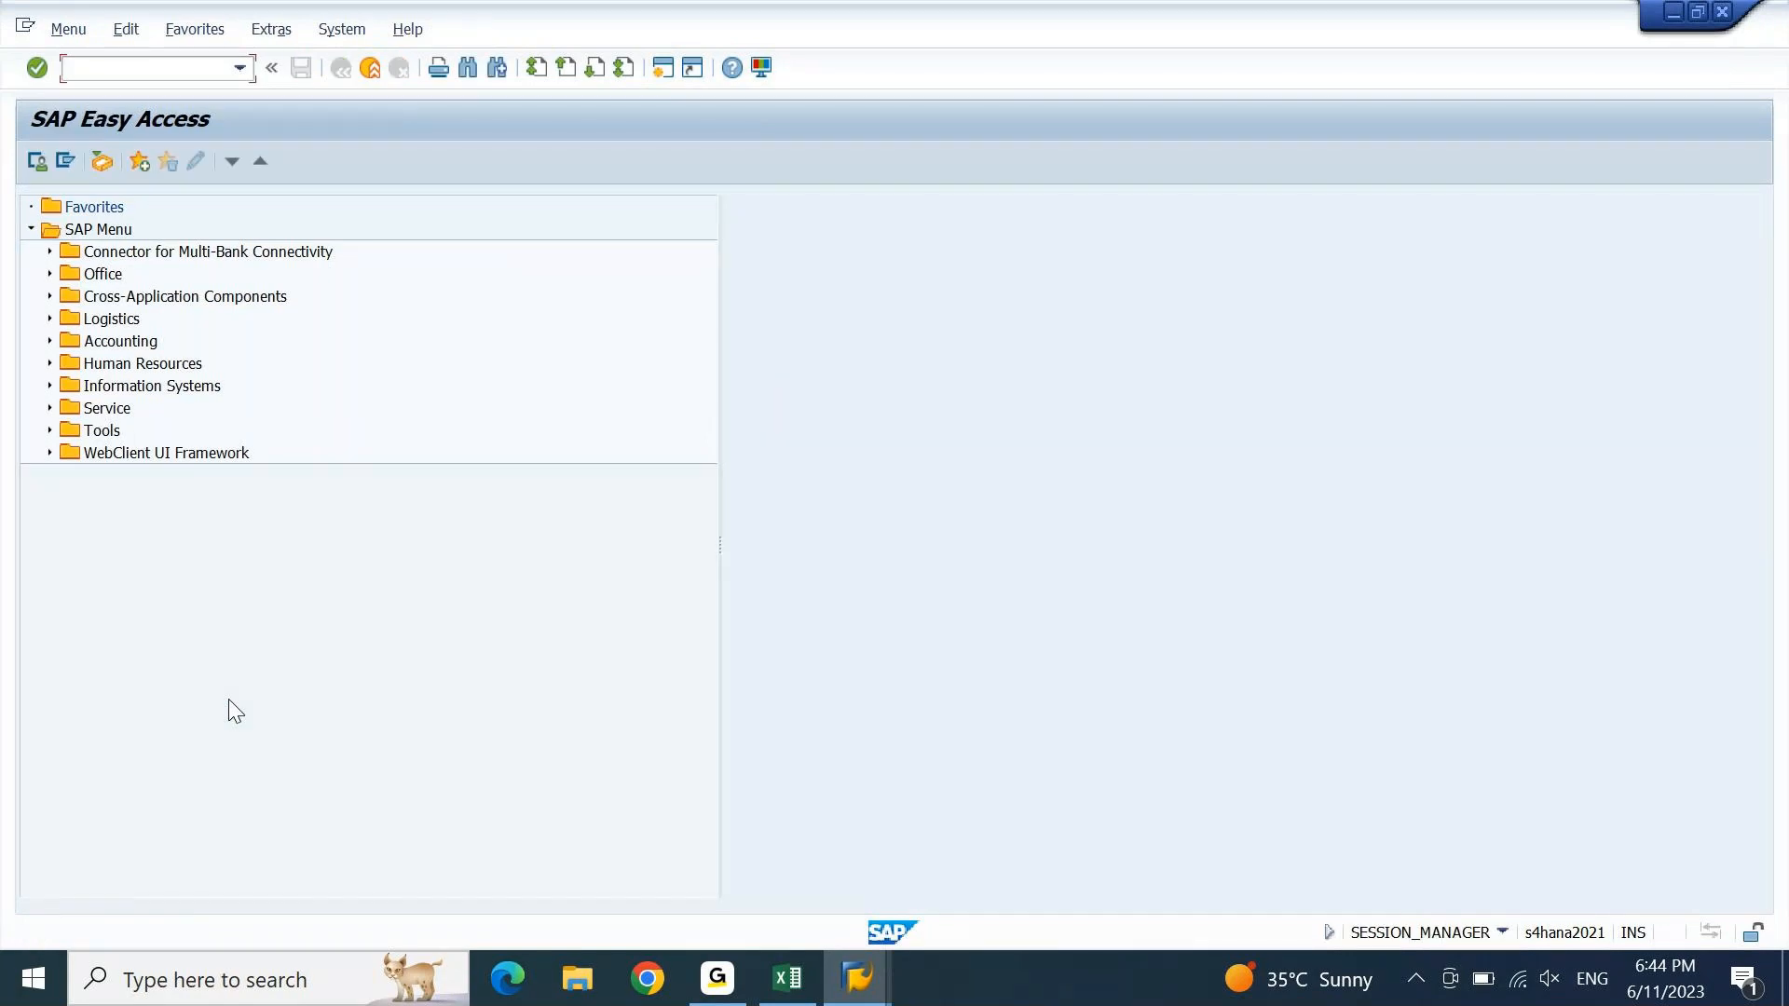
- Find the Posting Period Variant section in the Excel workbook and run its transaction OBBO in SAP
click(809, 991)
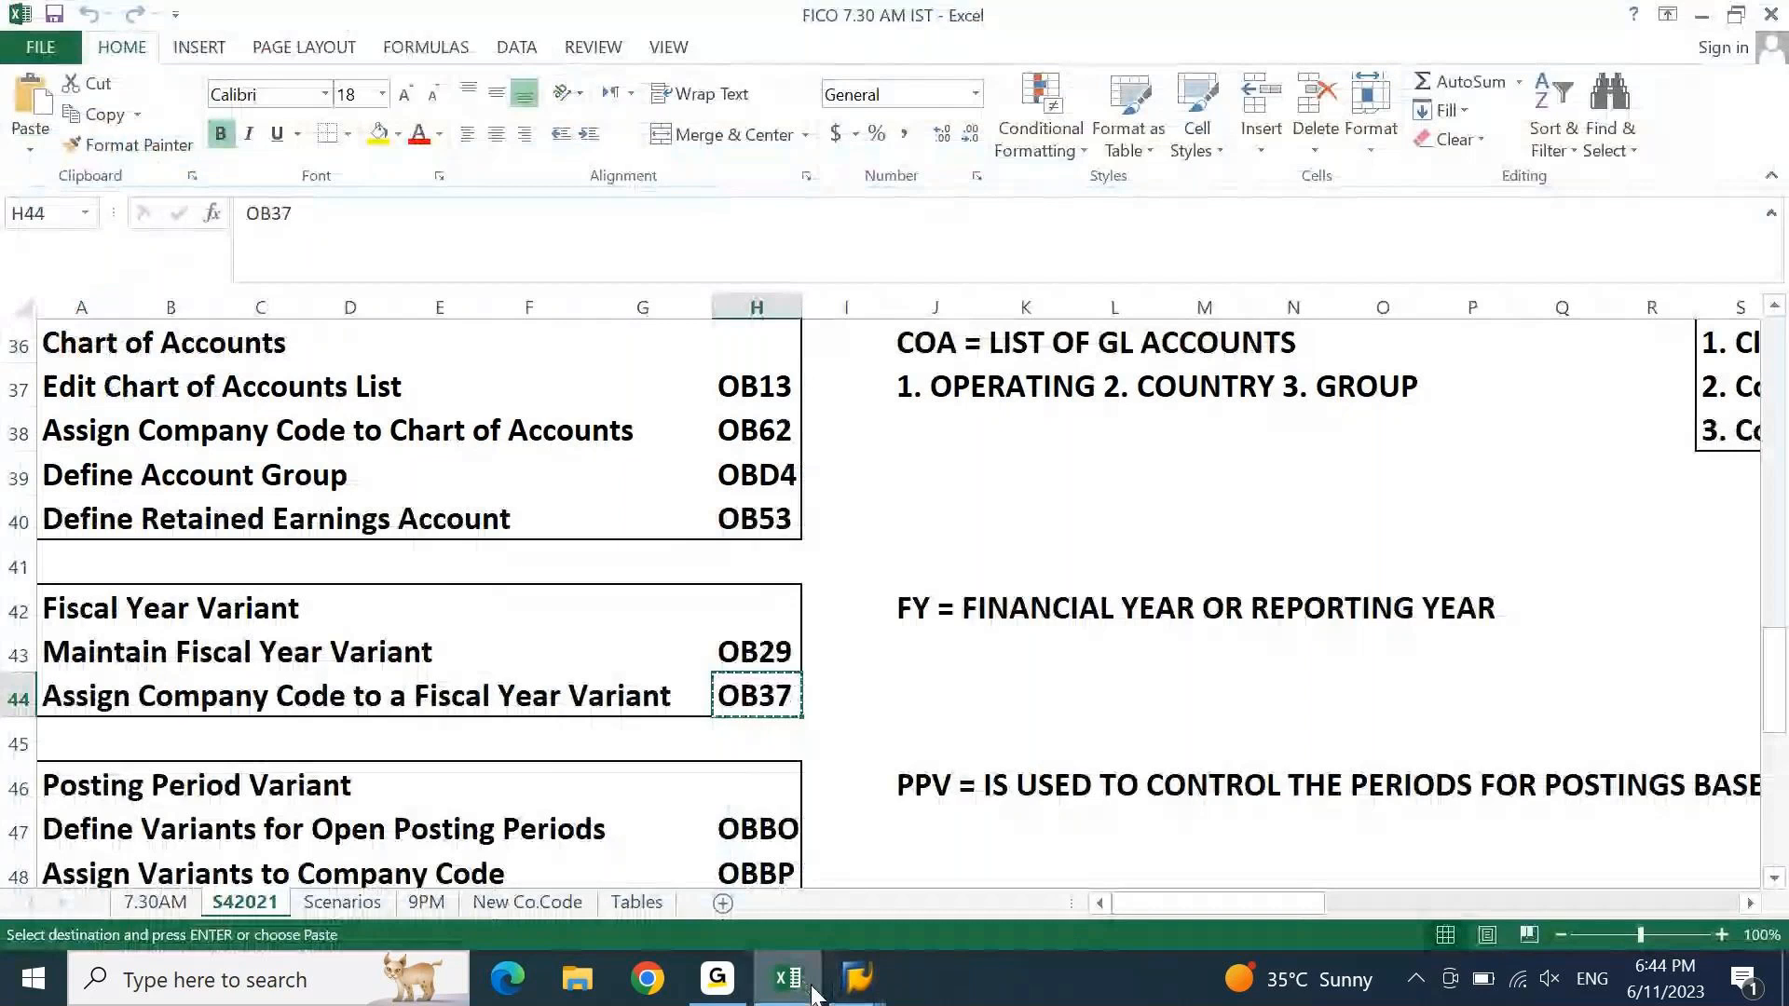
key(Down)
key(Down)
key(Down)
key(Down)
key(Down)
key(Down)
key(Down)
key(Down)
key(Down)
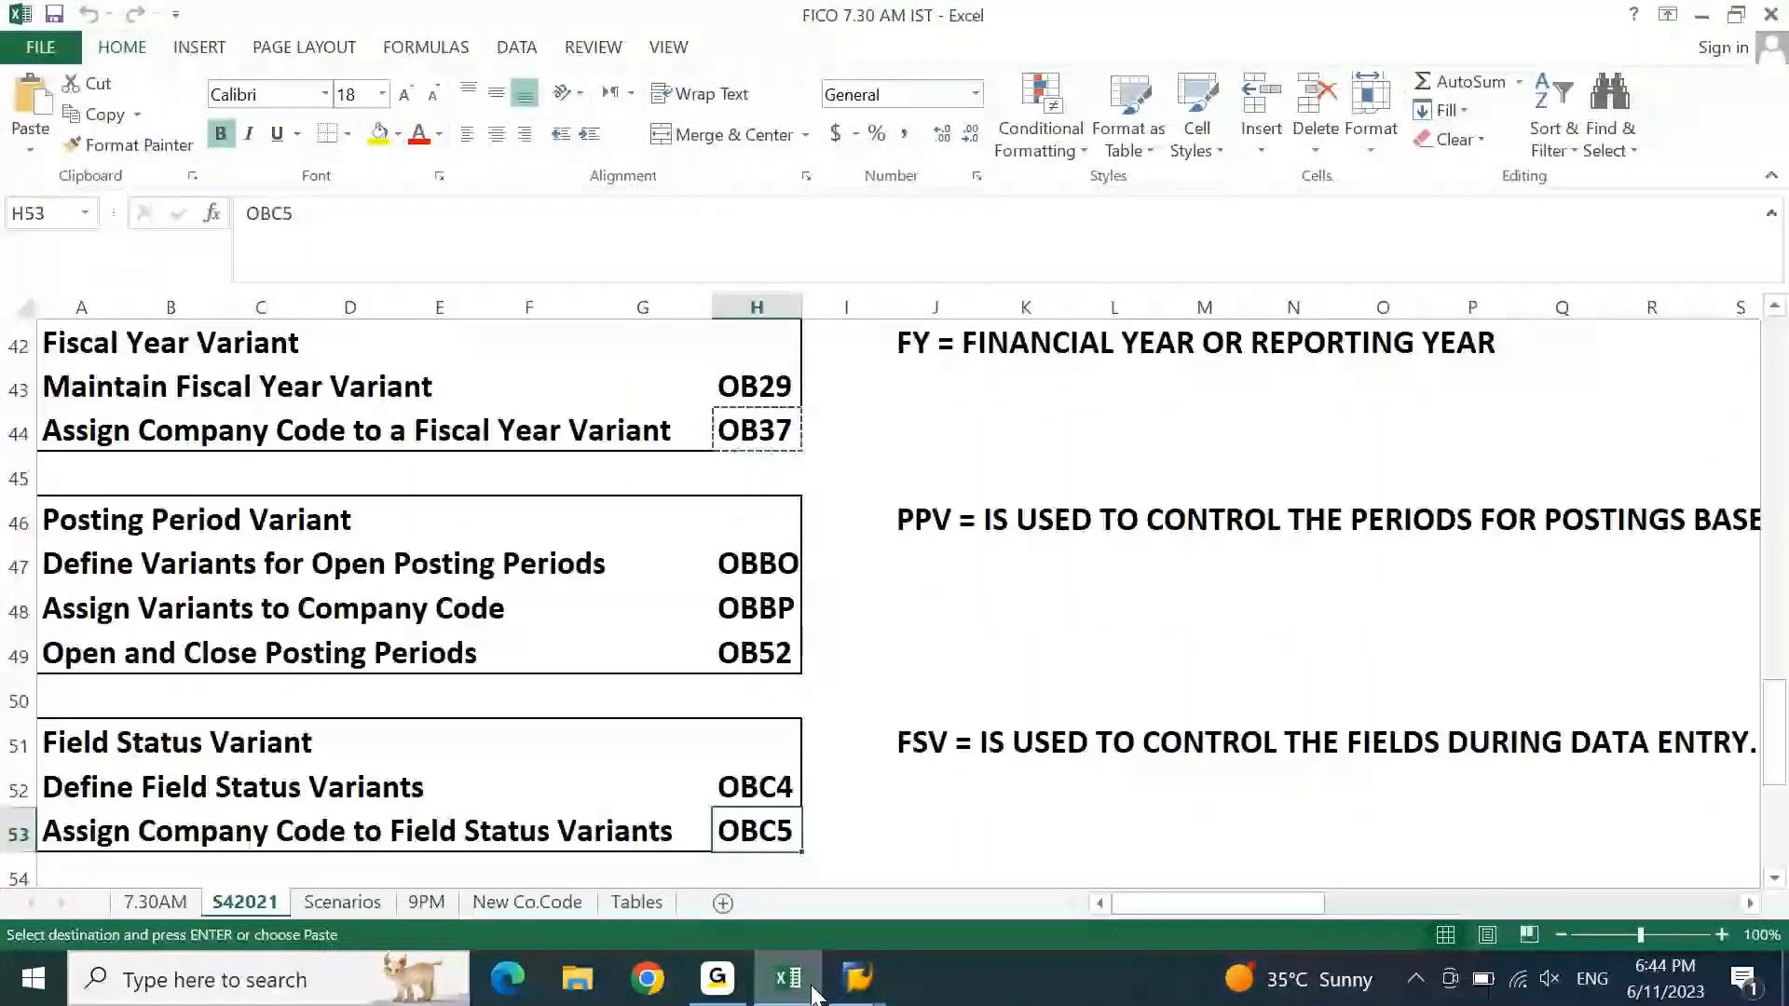
mouse_move(856, 983)
click(947, 911)
text(obbo)
key(Return)
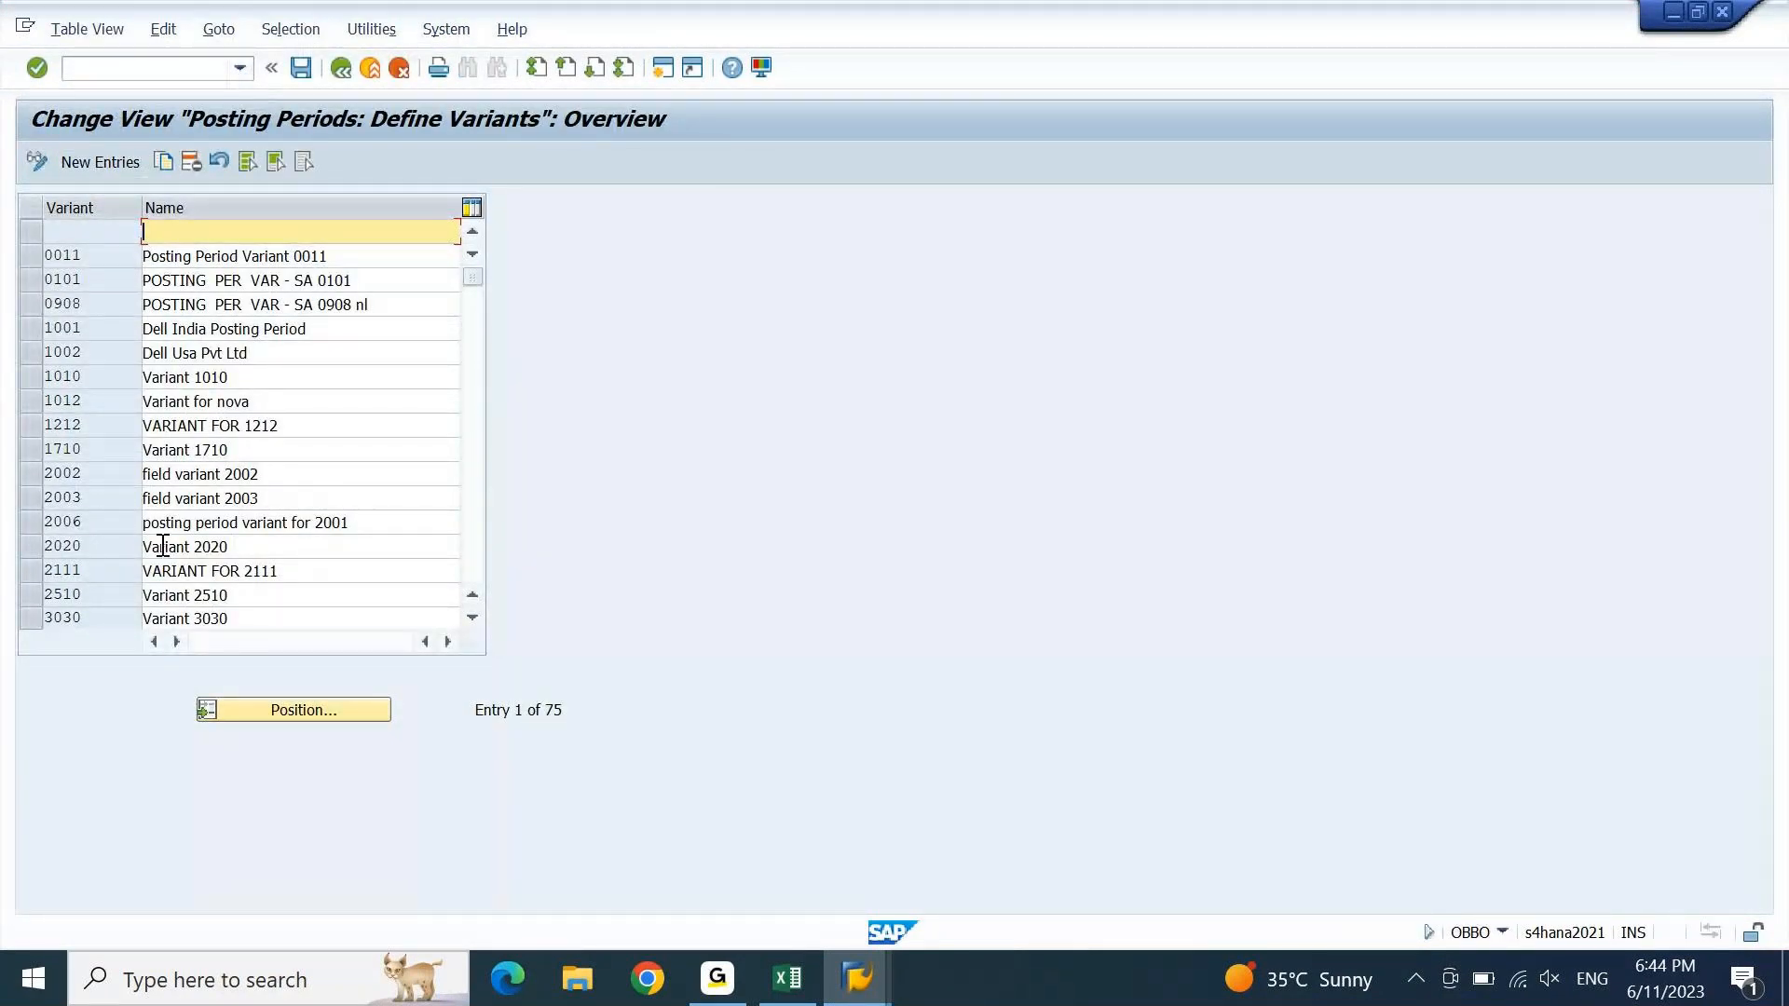
- Position the posting period variants list at SSI to check for an existing Samsung variant
click(280, 716)
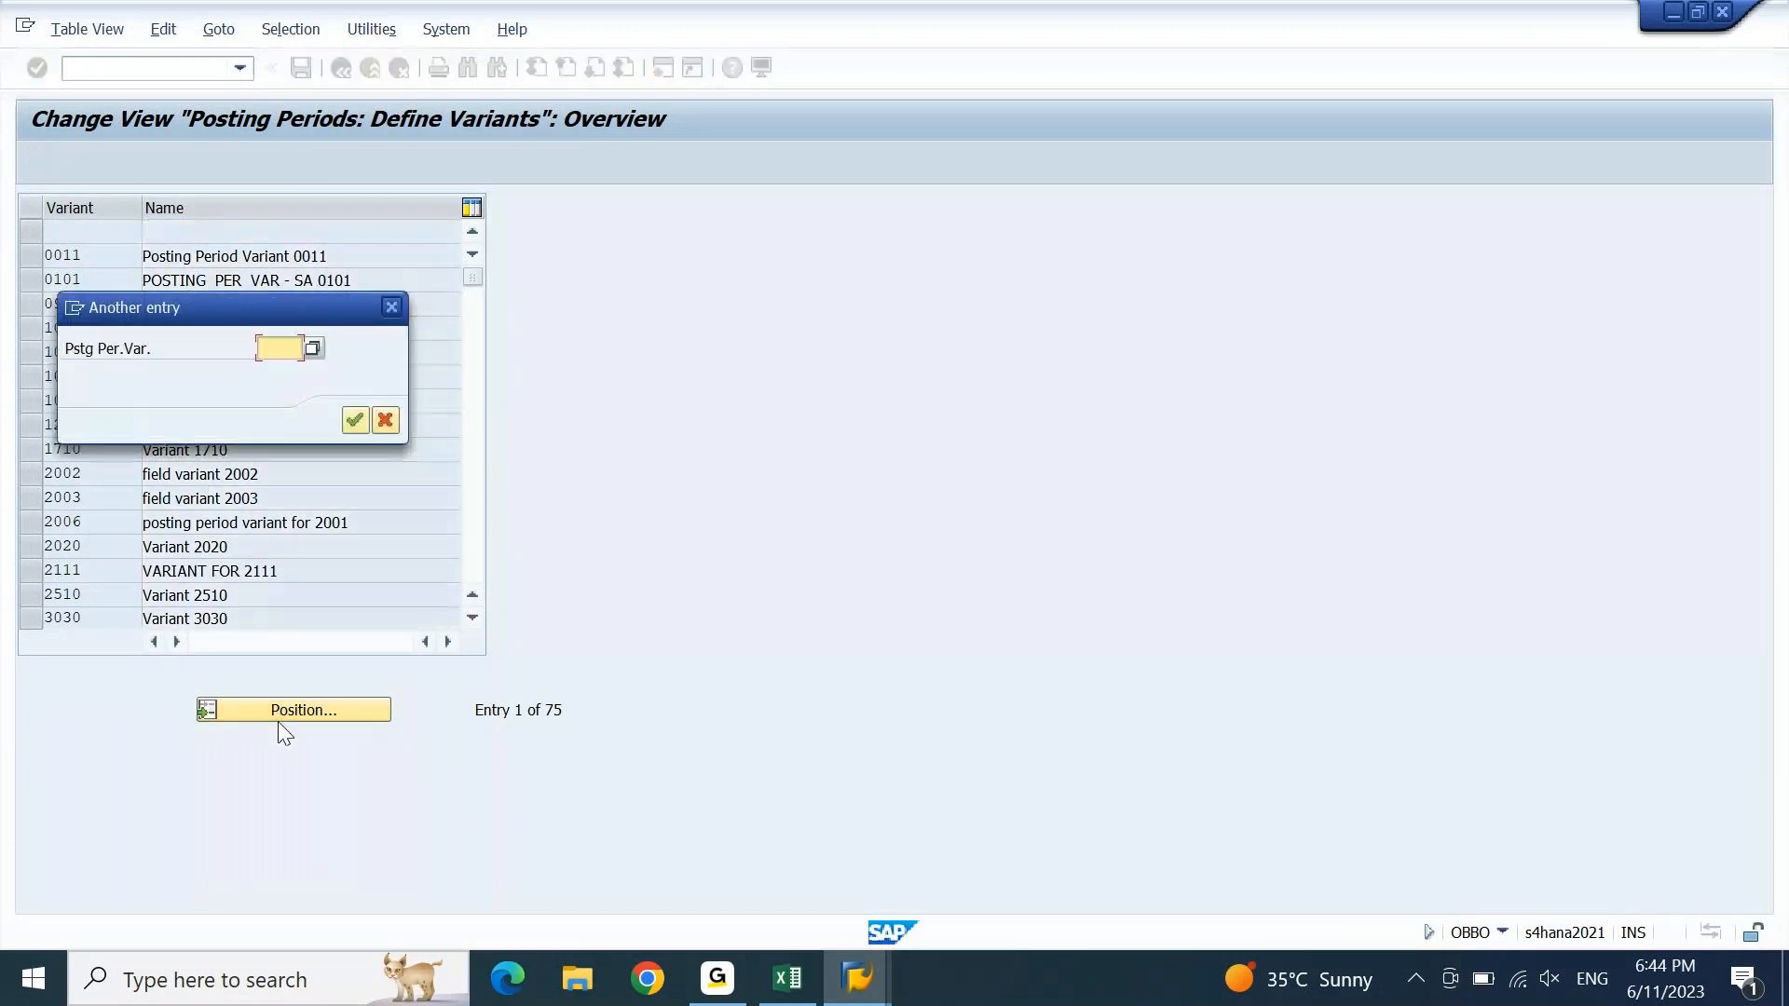
text(ssi)
key(Return)
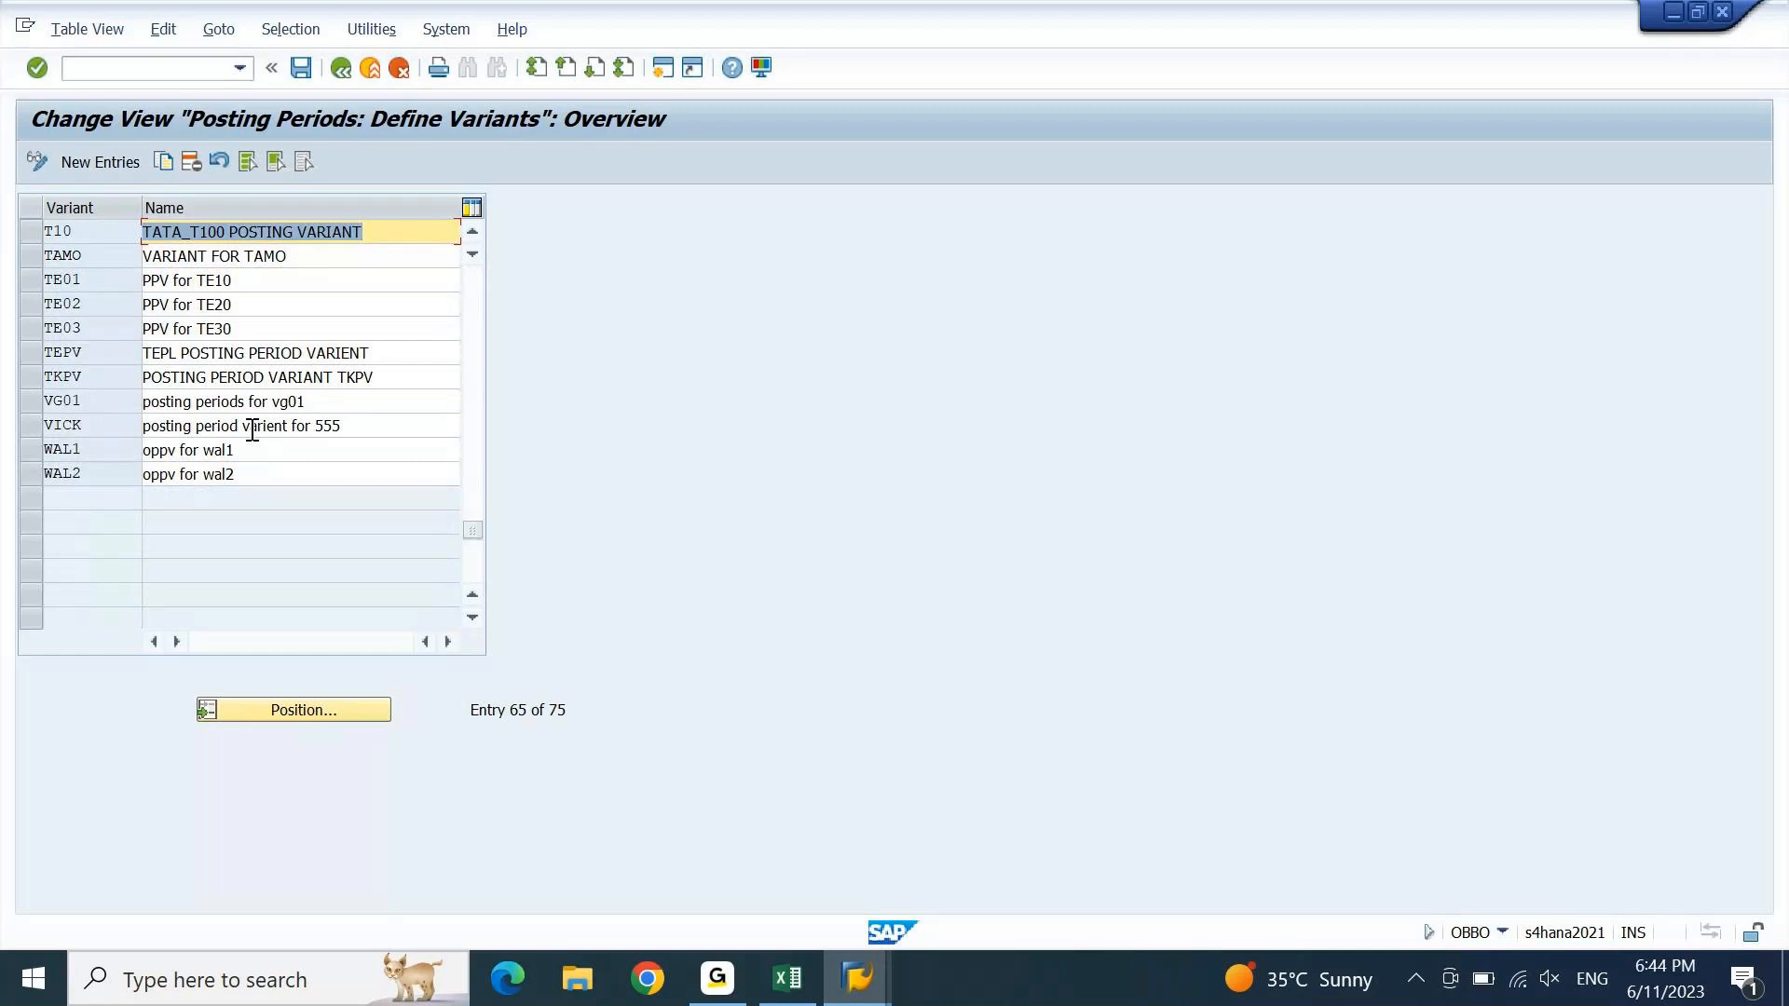
- Add posting period variant SSIN named "SSIN PPV FOR IFRS (JAN TO DEC)" and save it to the proposed customizing request
click(115, 164)
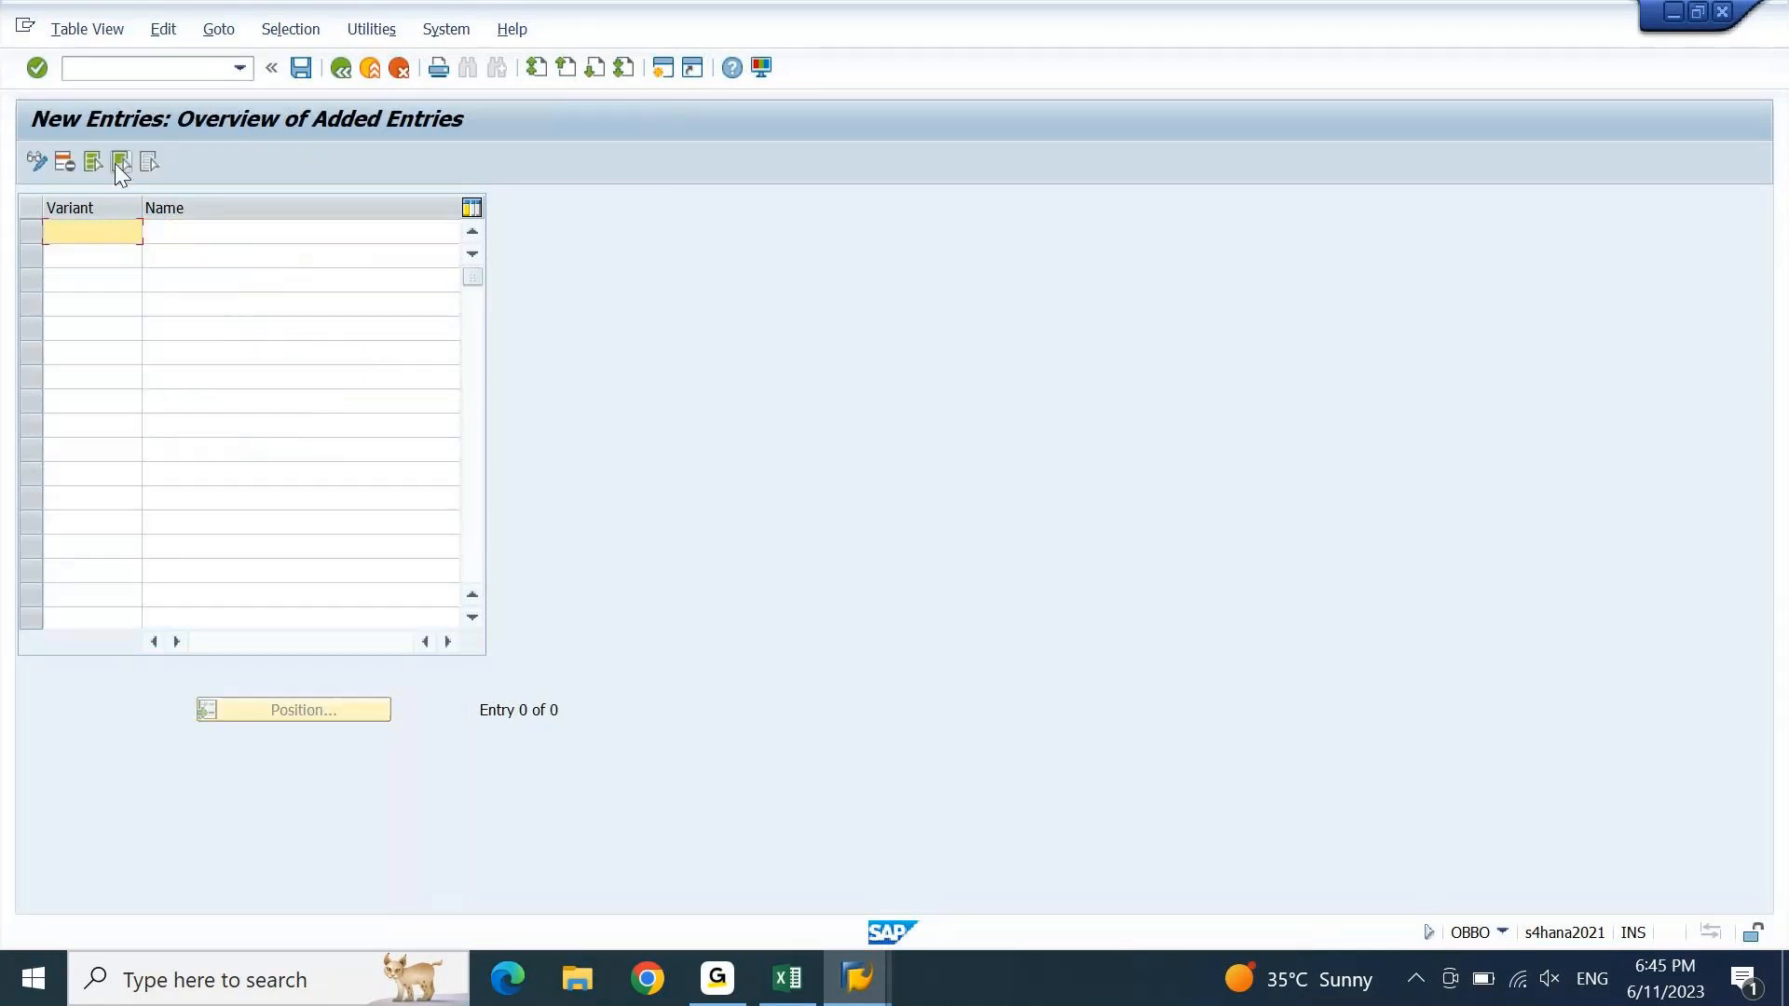
text(ssin)
key(Tab)
text(SSIN PPV FOR IFRS (JAN TO DEC)
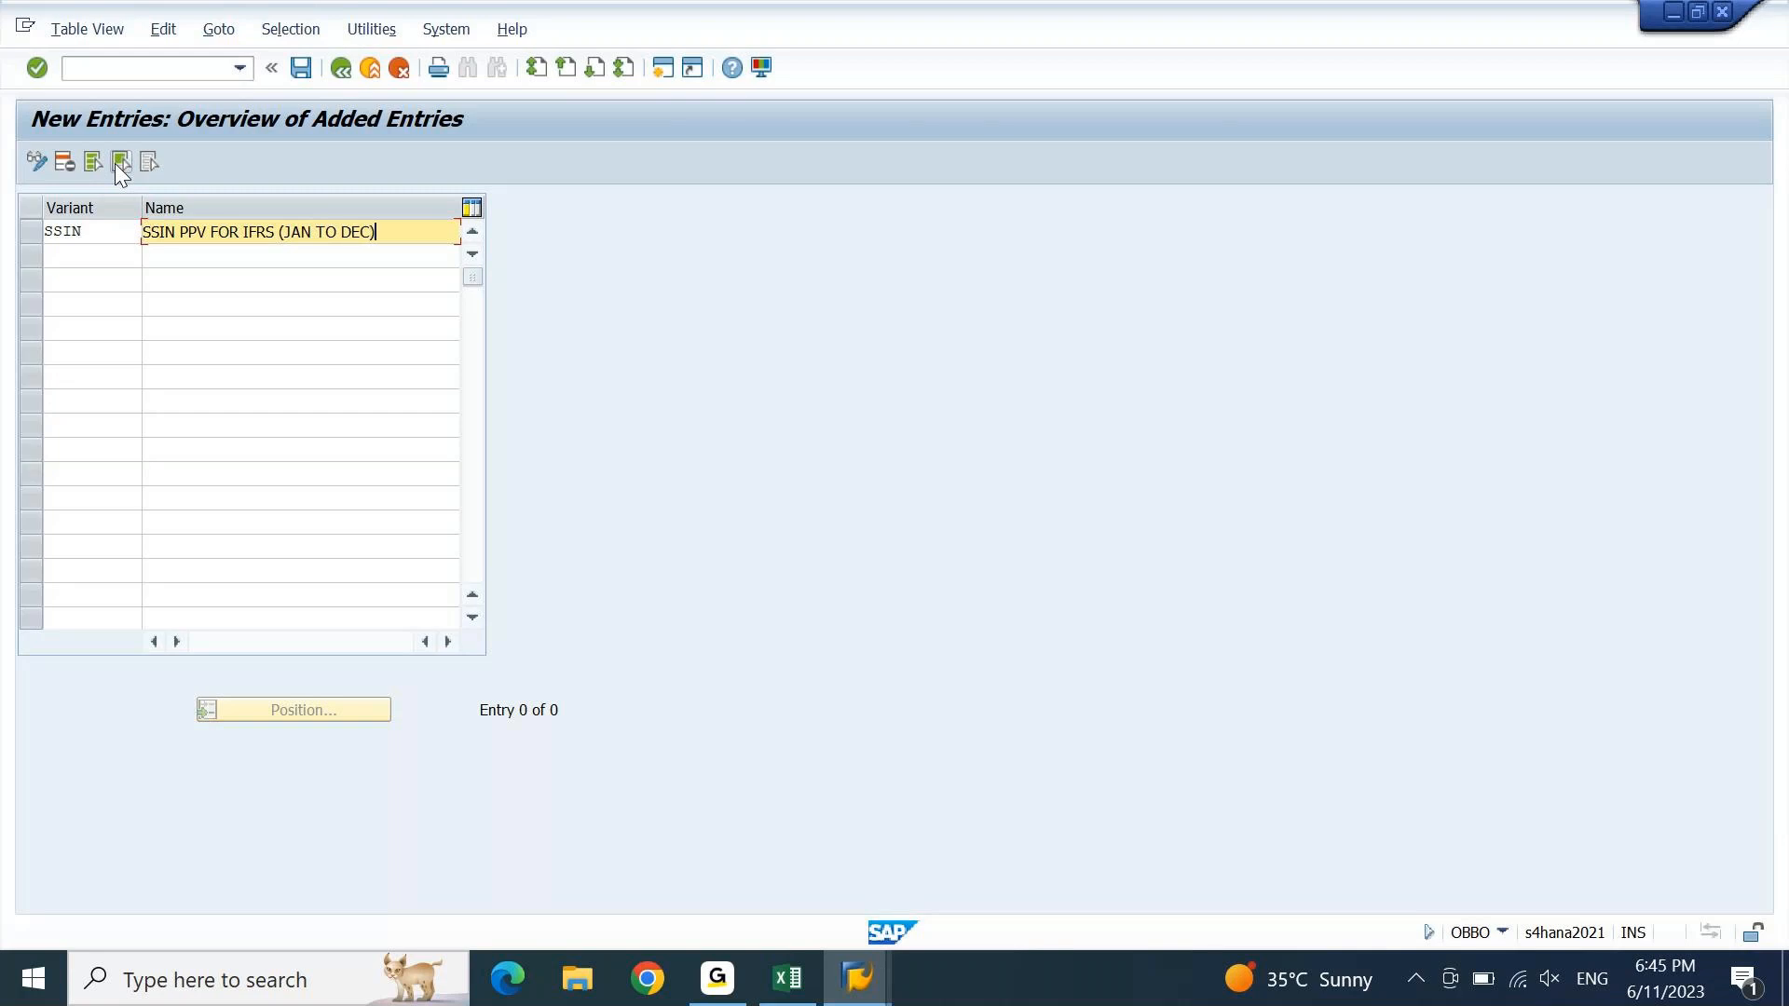
text())
key(Return)
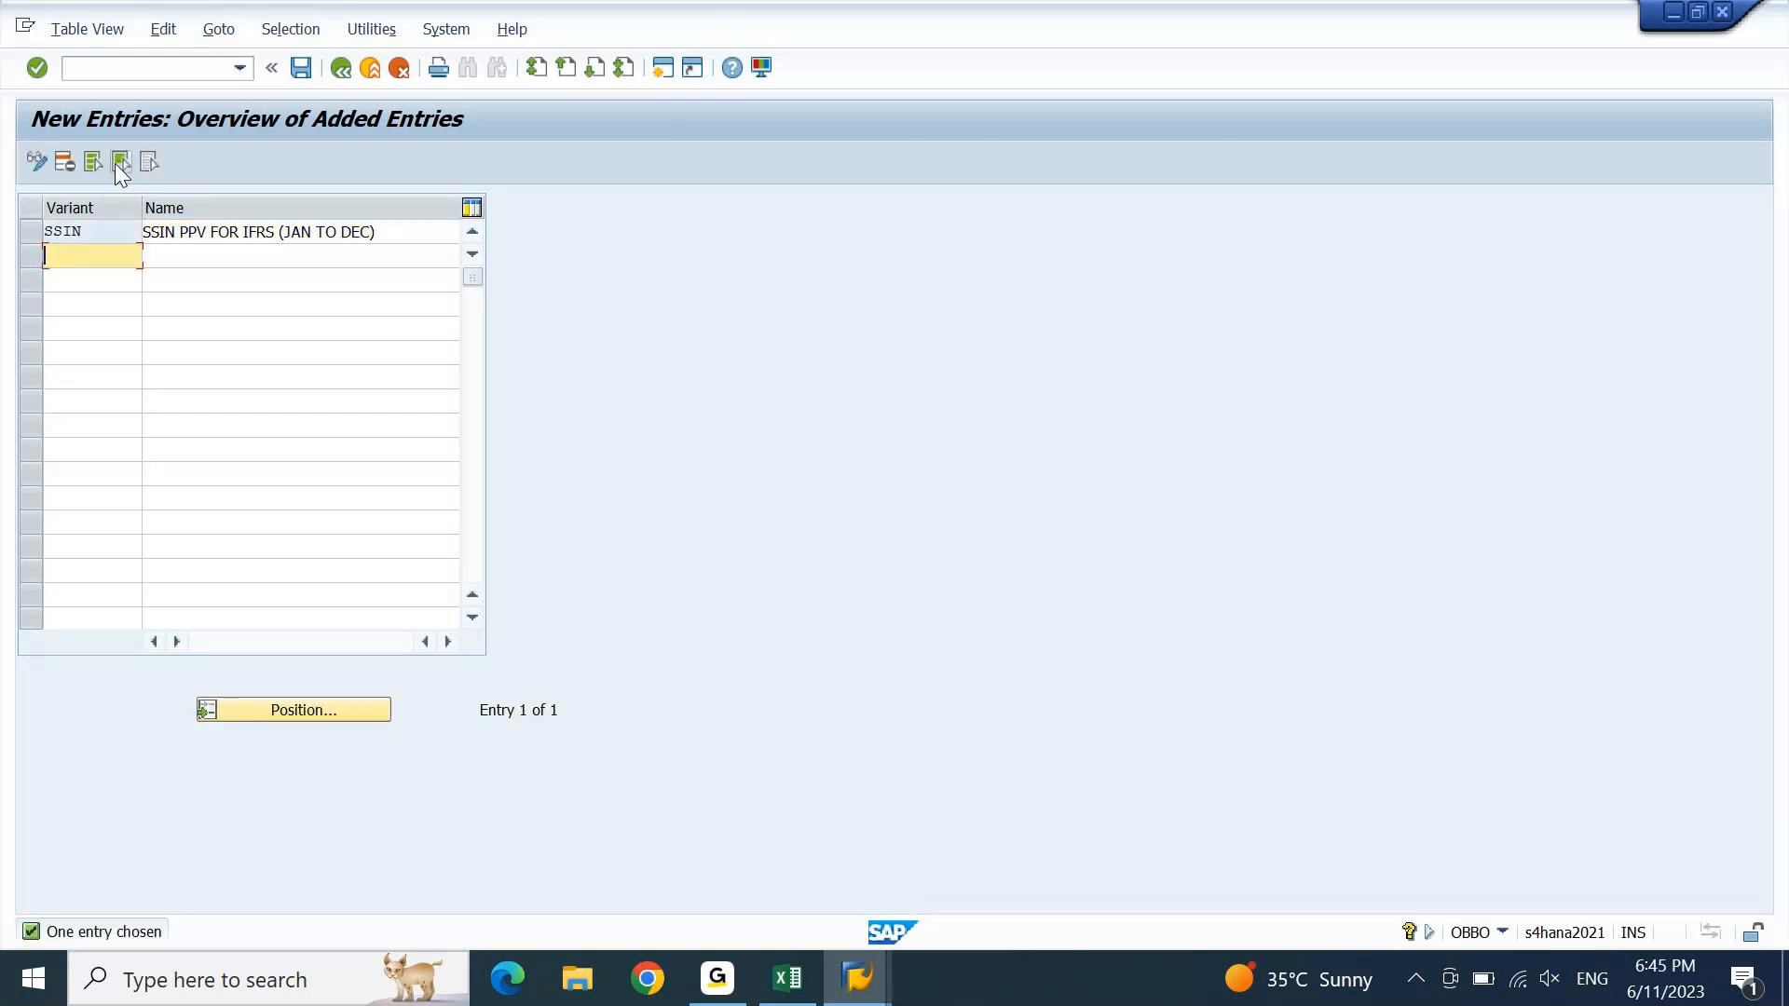
key(ctrl+s)
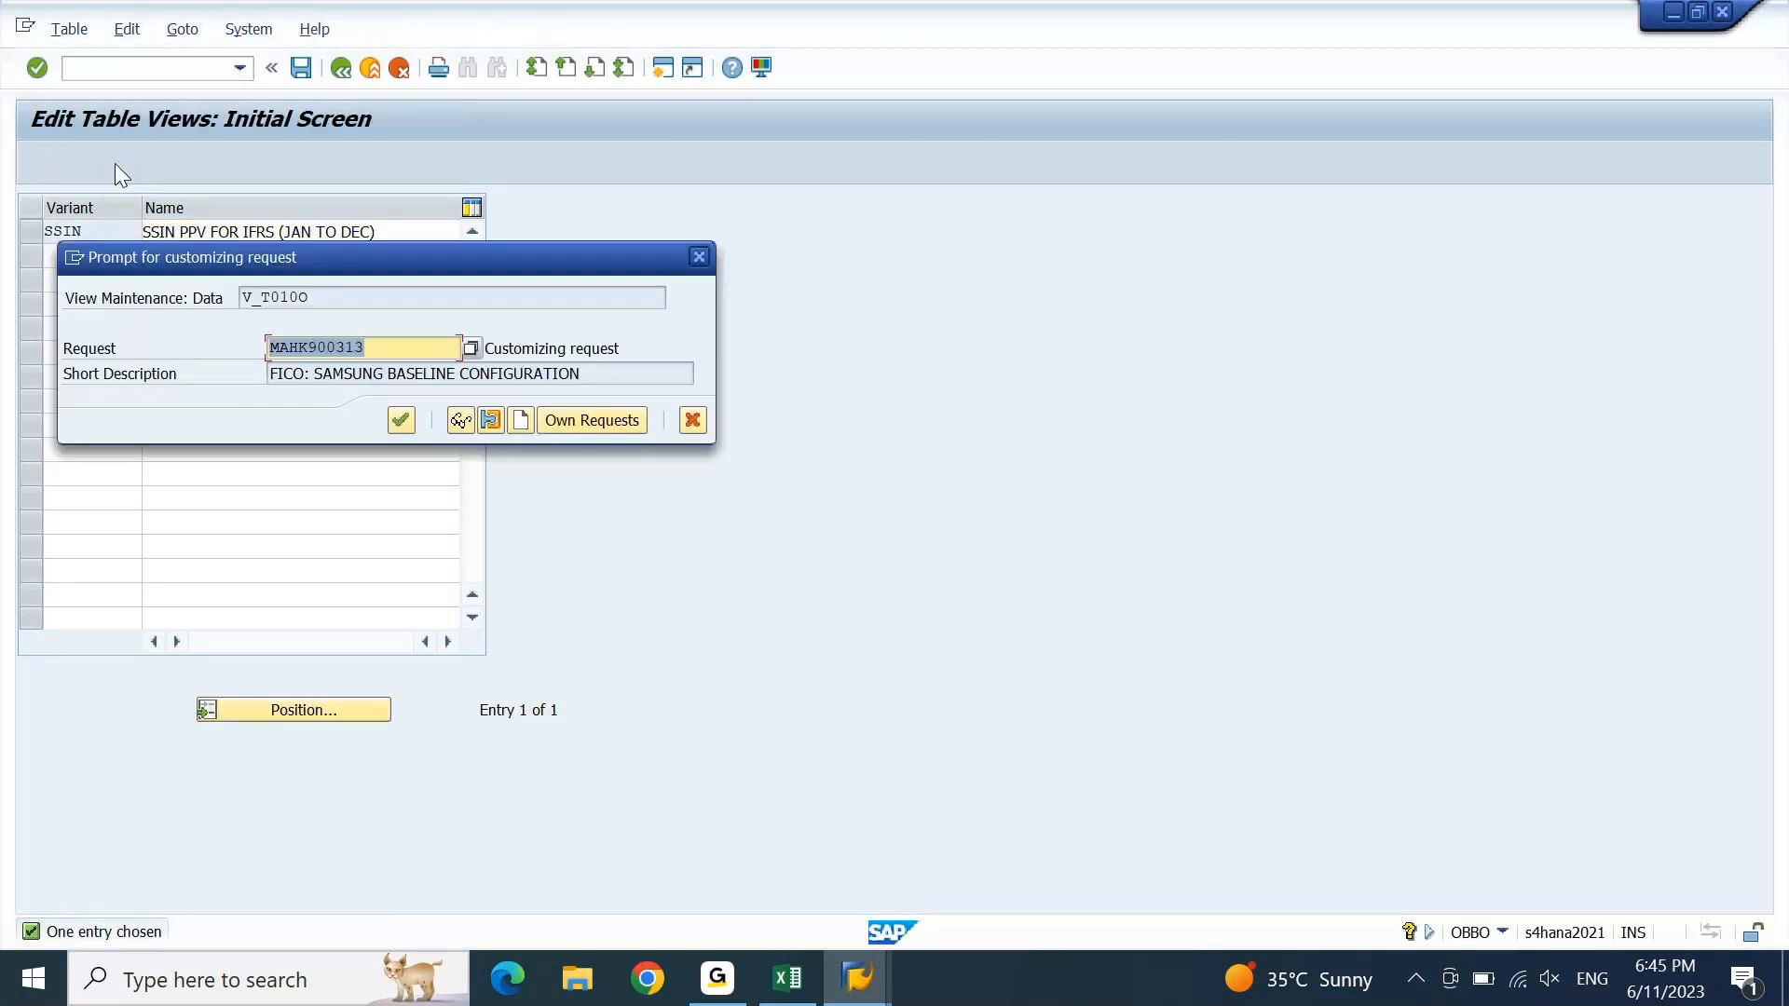
key(Return)
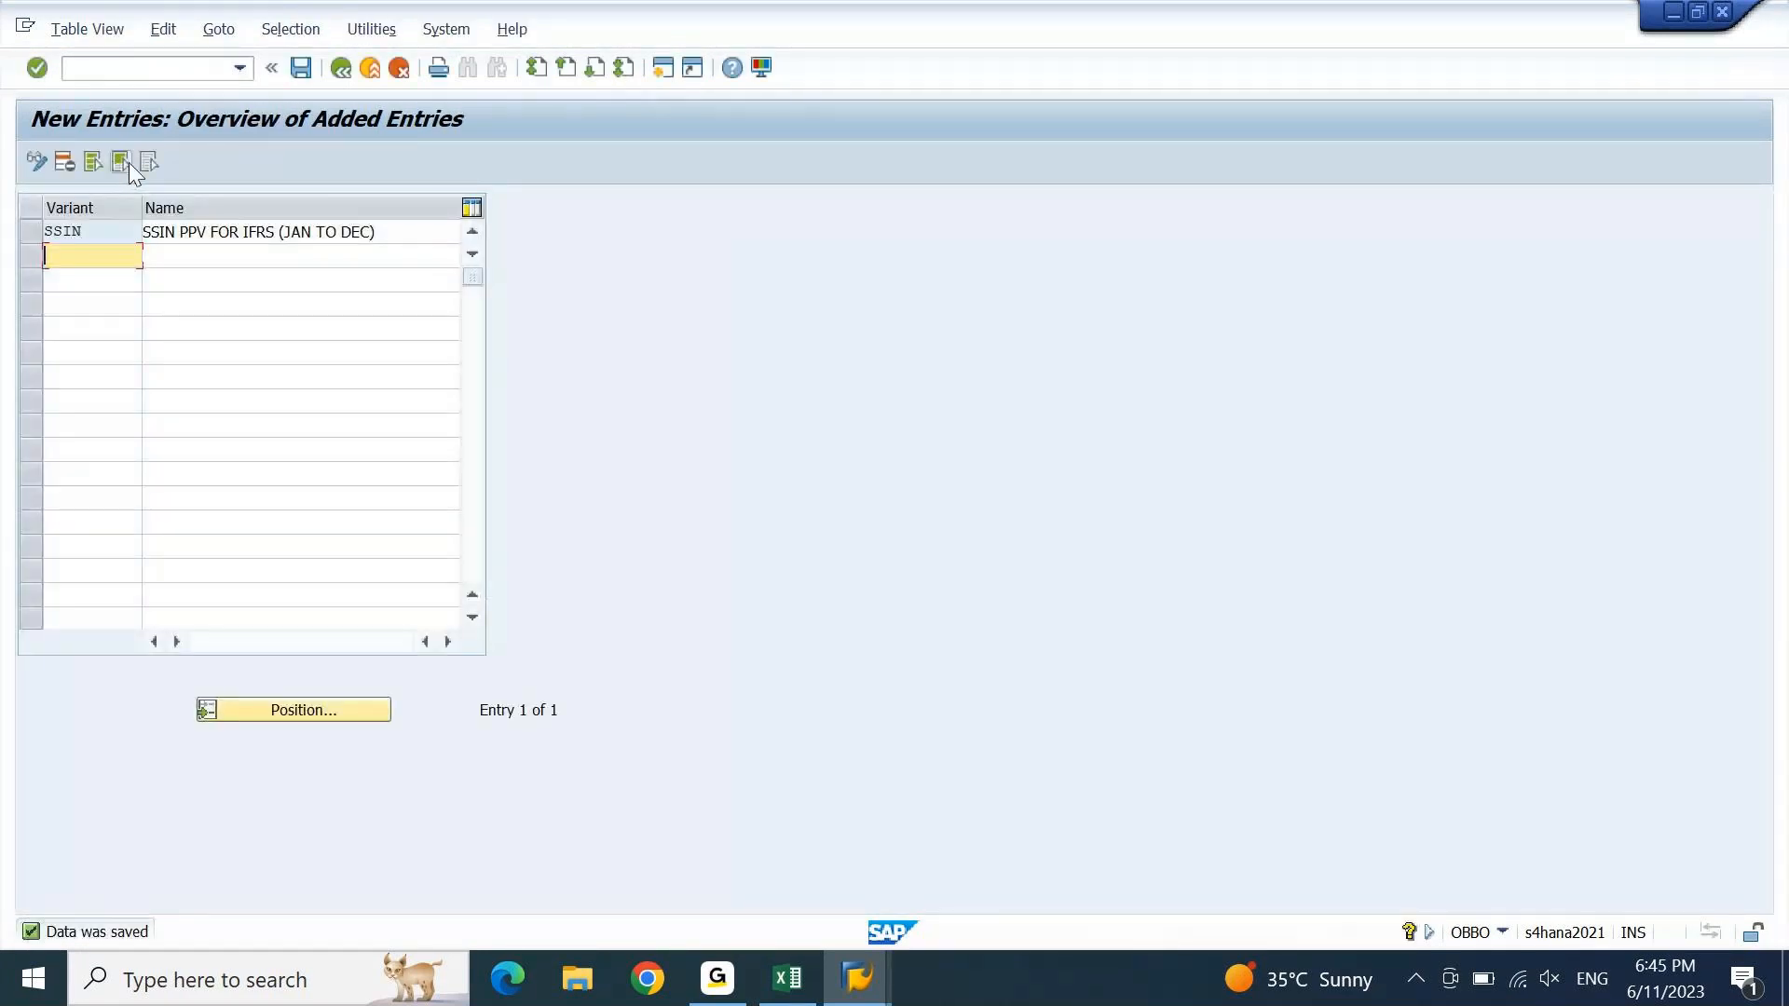
- Change variant SSIN's name to "SSIN PPV FOR IFRS-0L (JAN TO DEC)" and leave the transaction
click(271, 232)
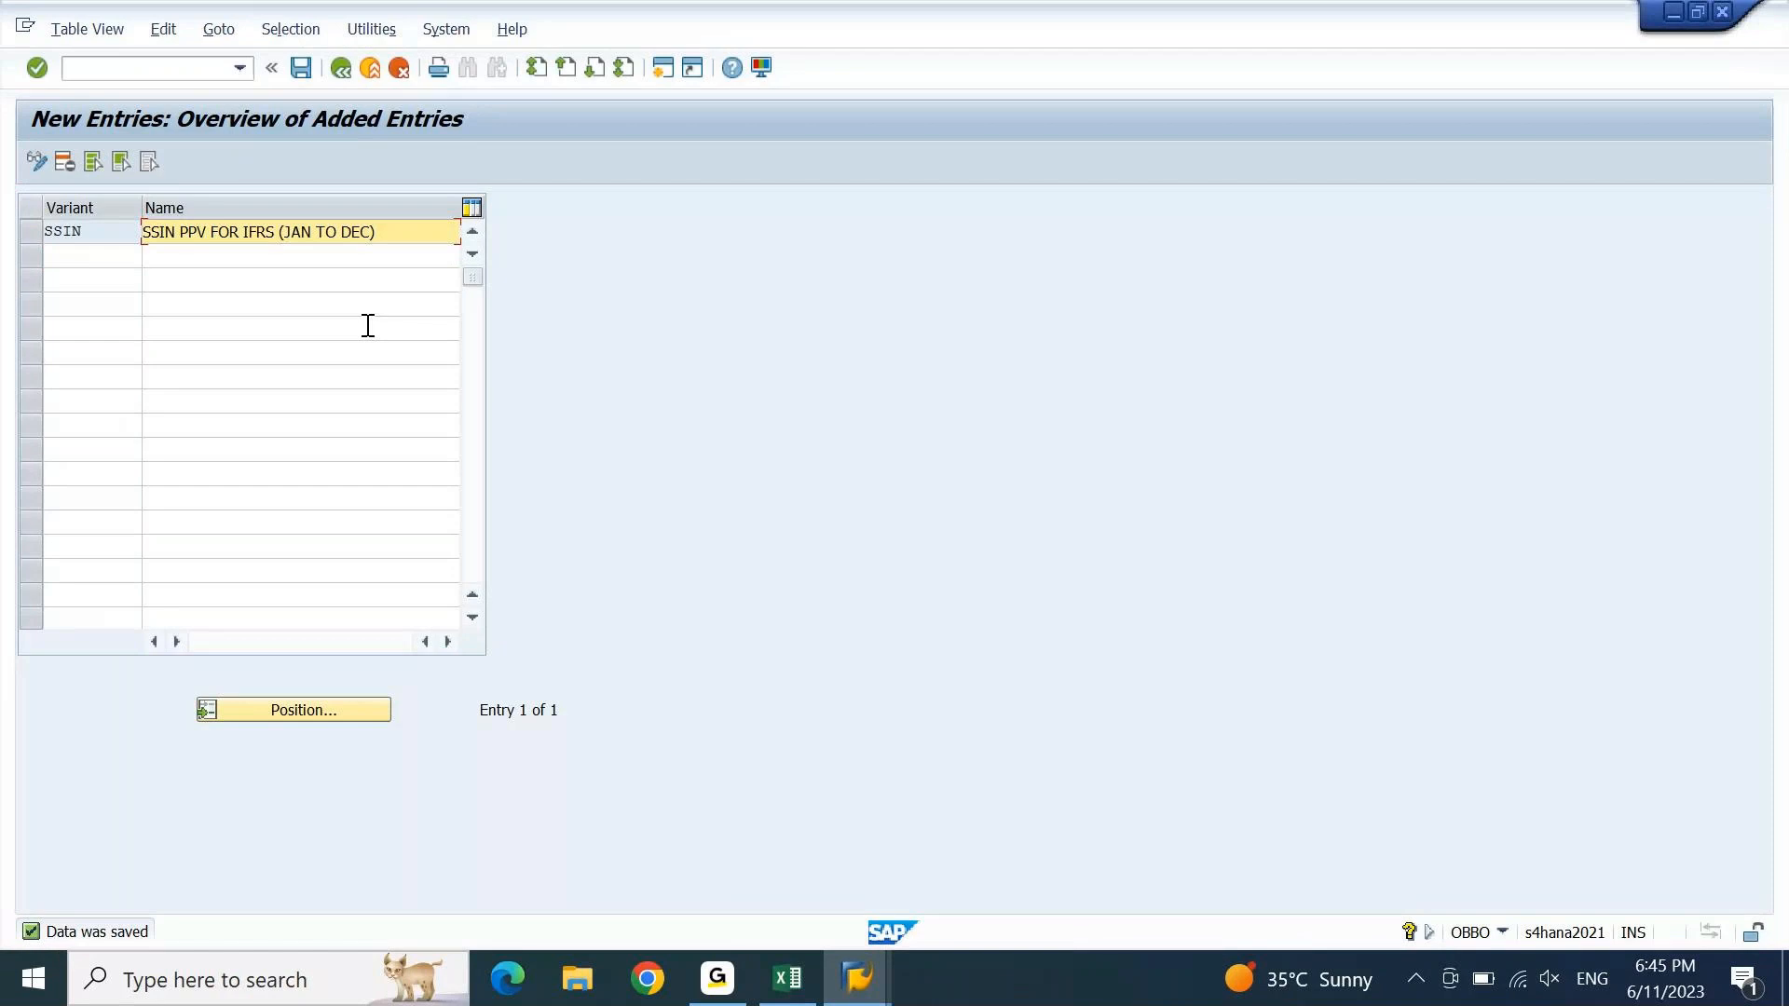
text(-COL)
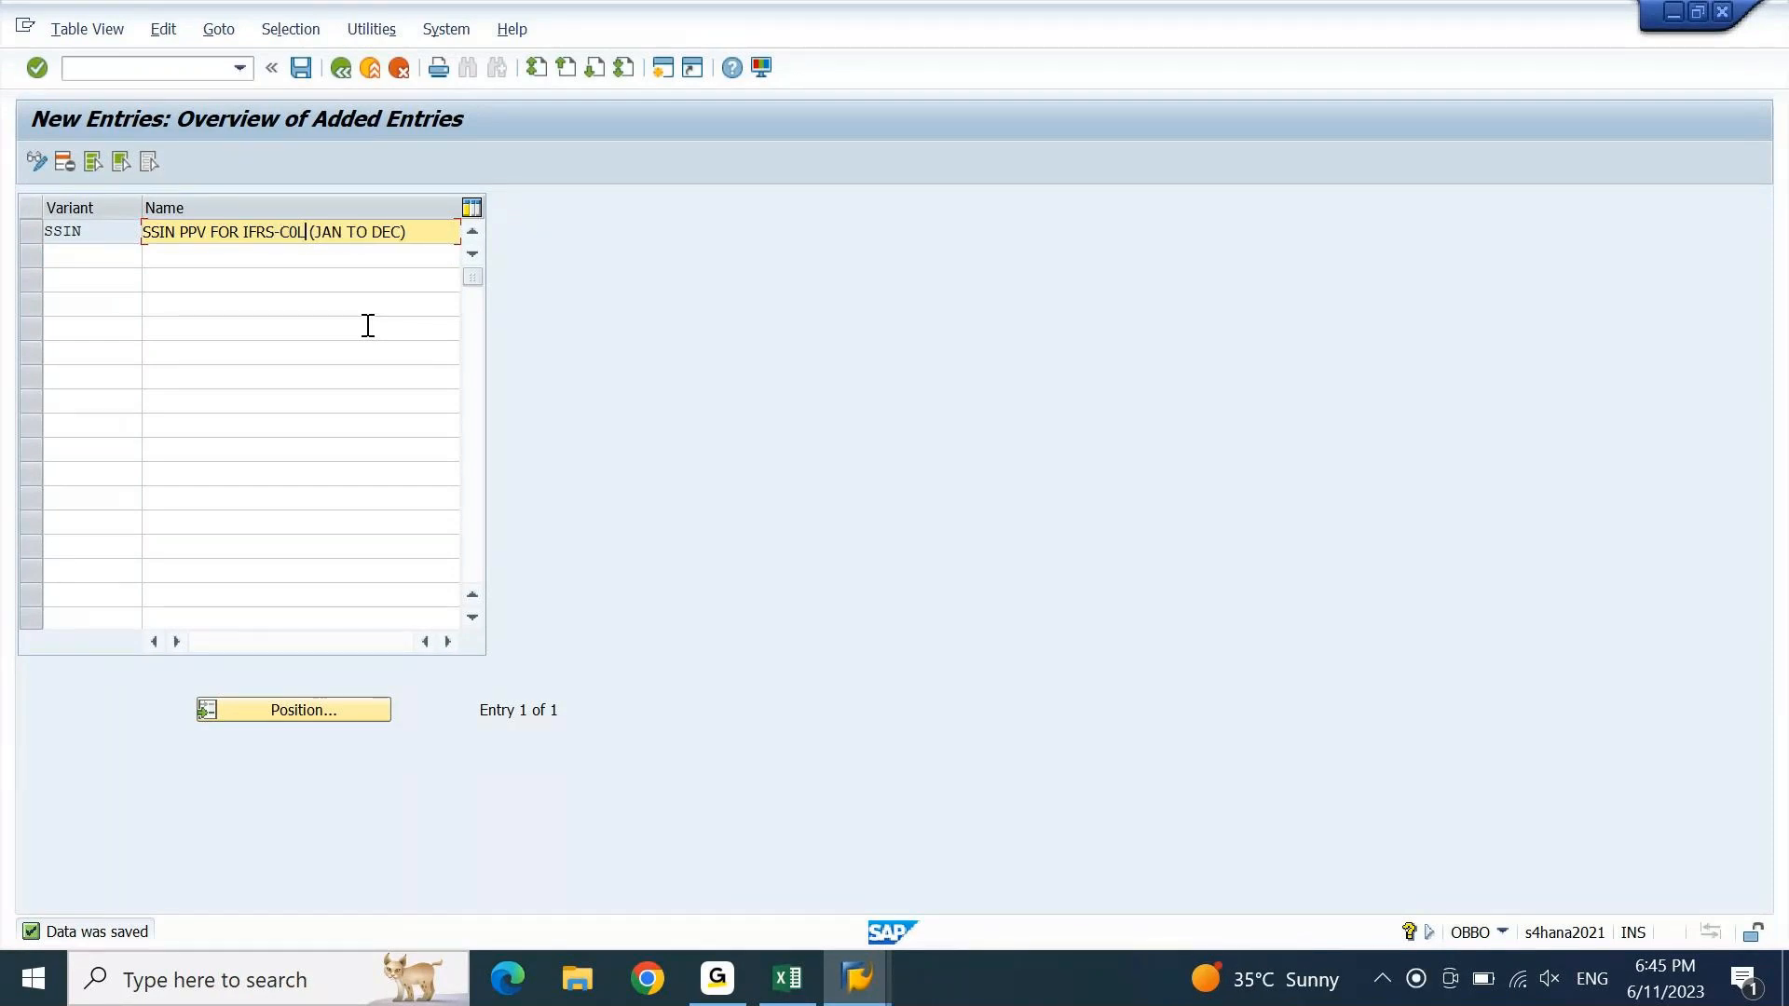
key(BackSpace)
key(Return)
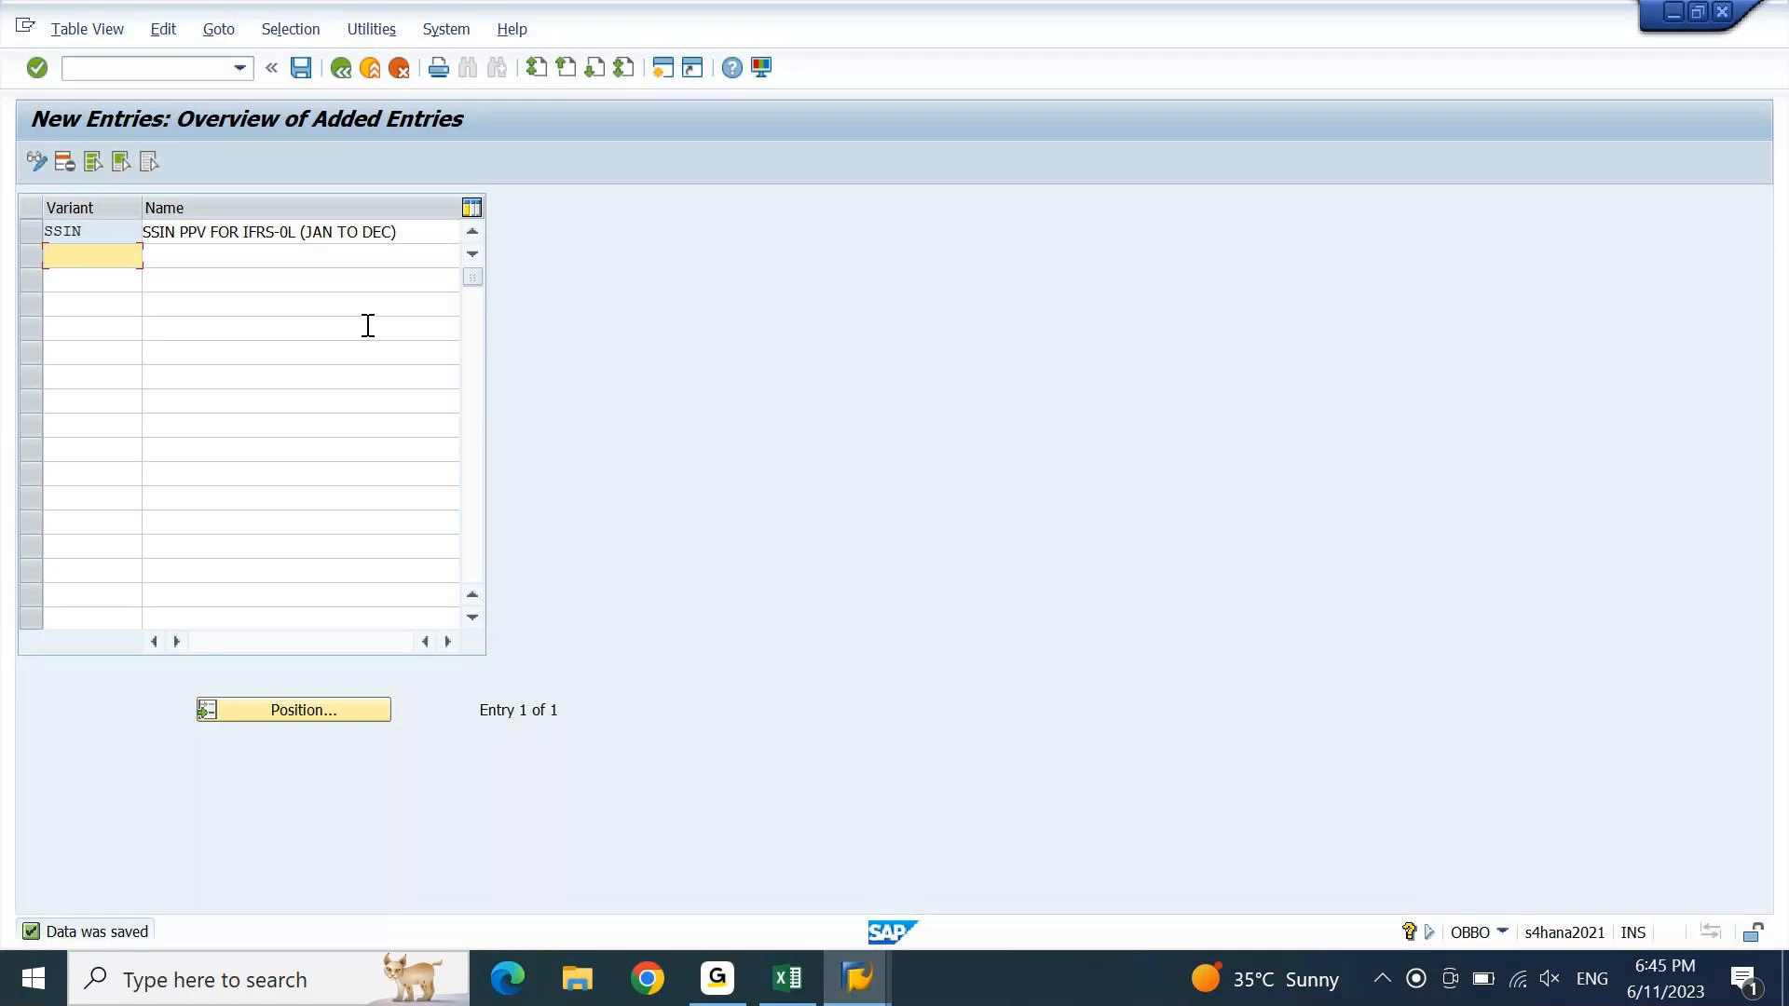
key(F3)
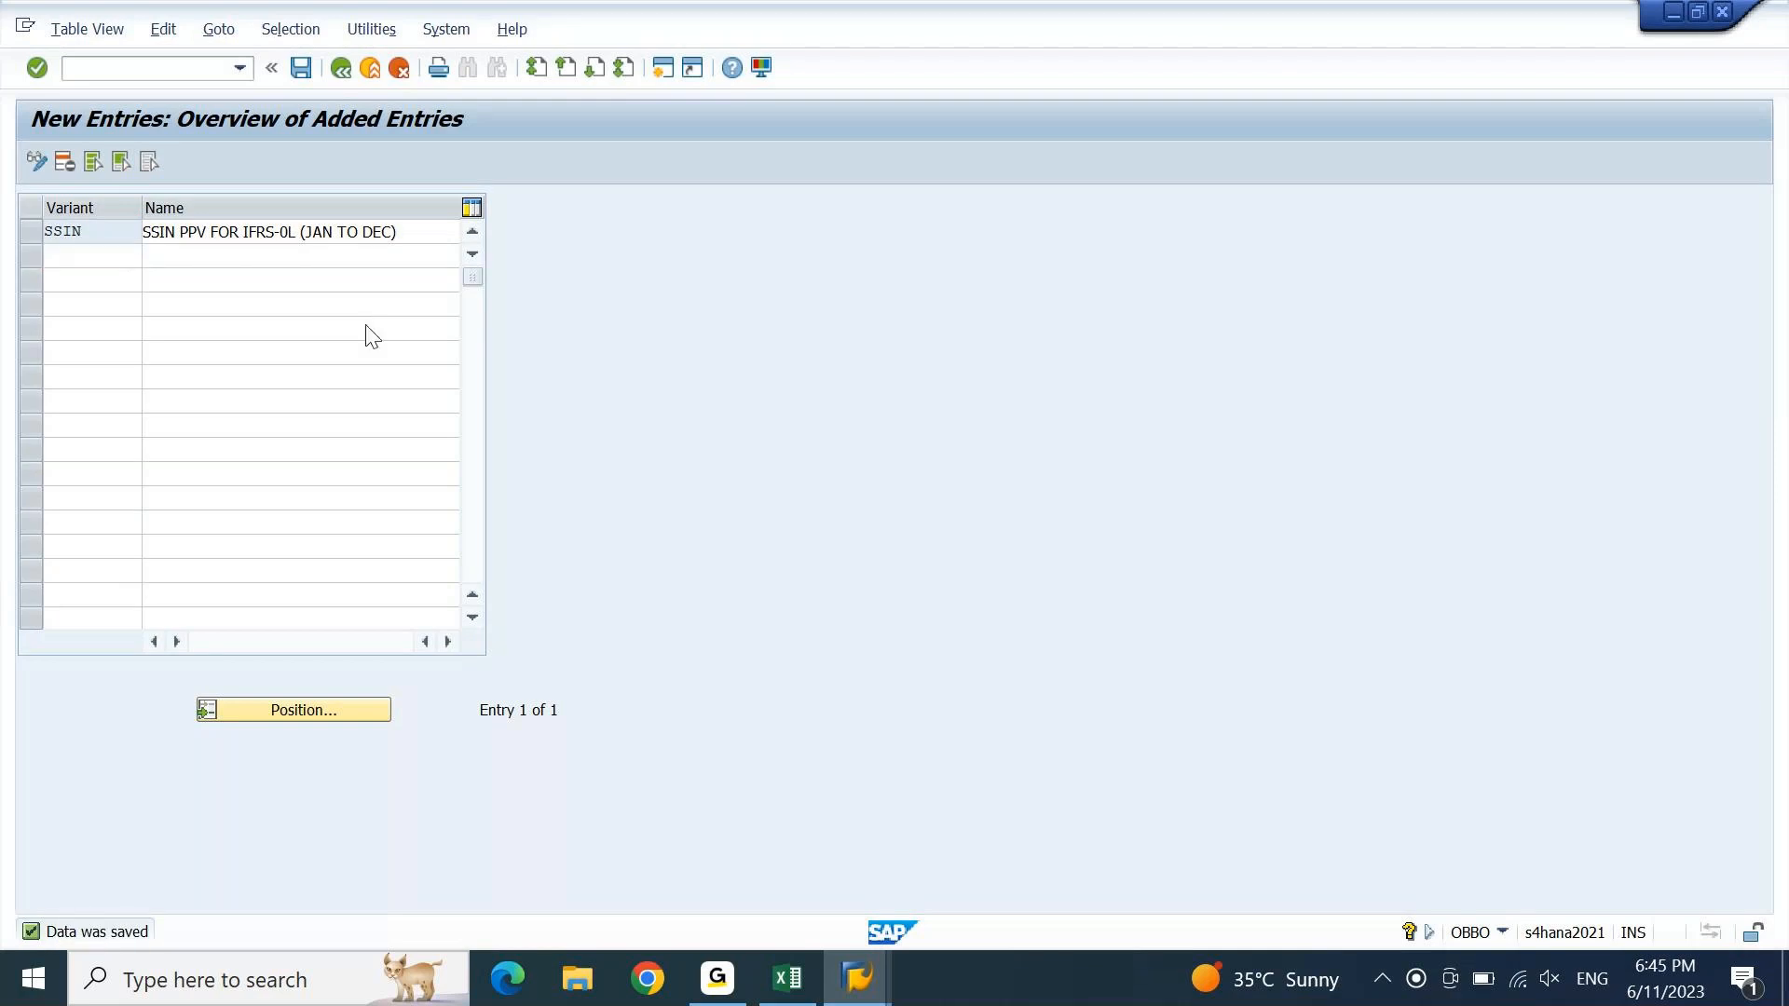
key(F3)
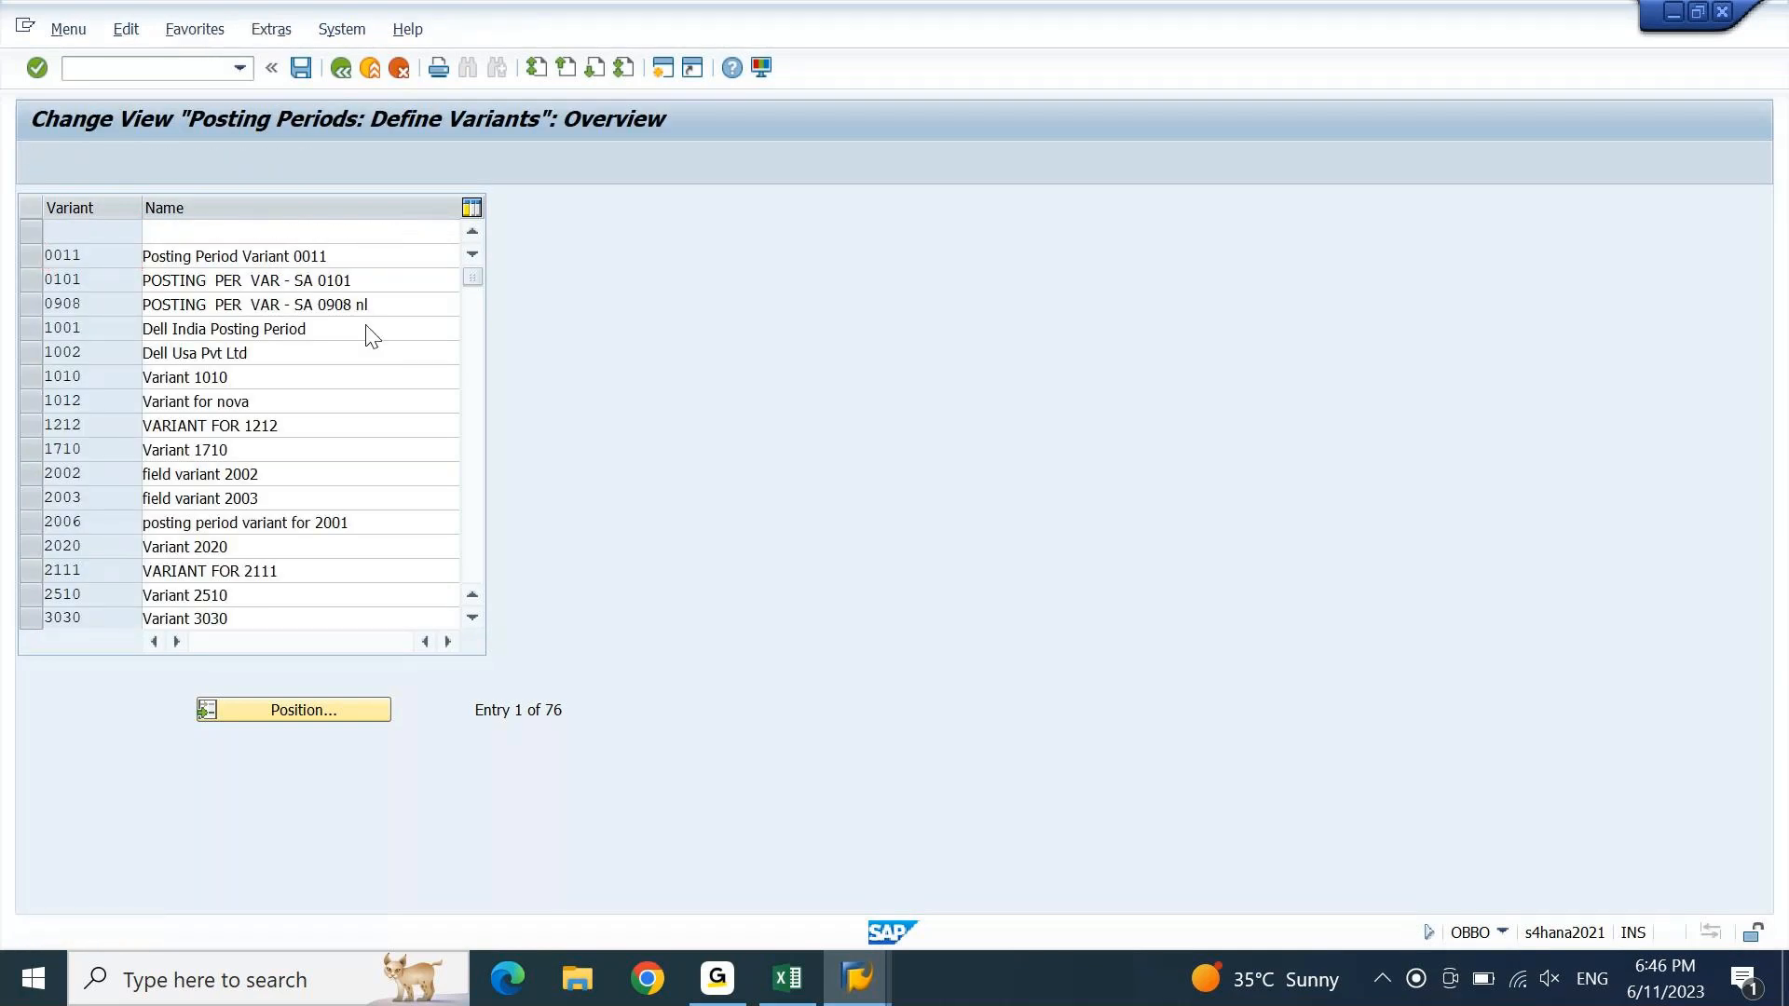
- Look up the code for assigning variants to the company code in the Excel workbook and run OBBP in SAP
key(alt+Tab)
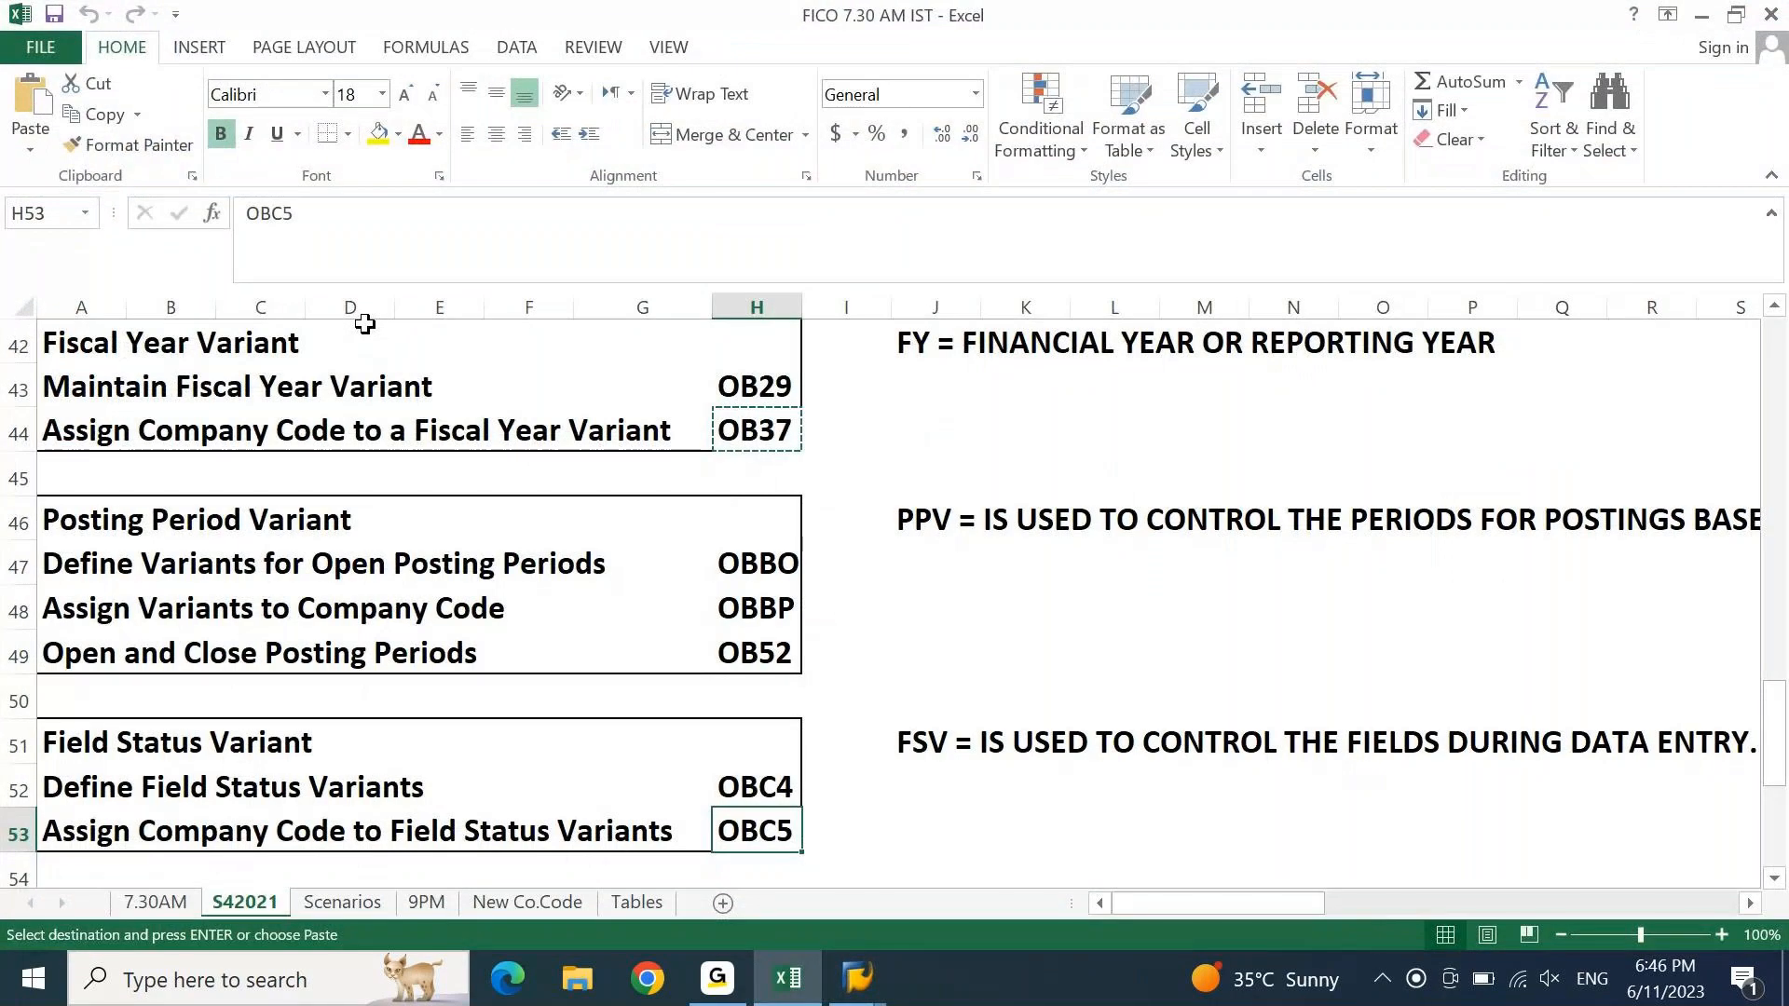
key(alt+Tab)
text(OBBP)
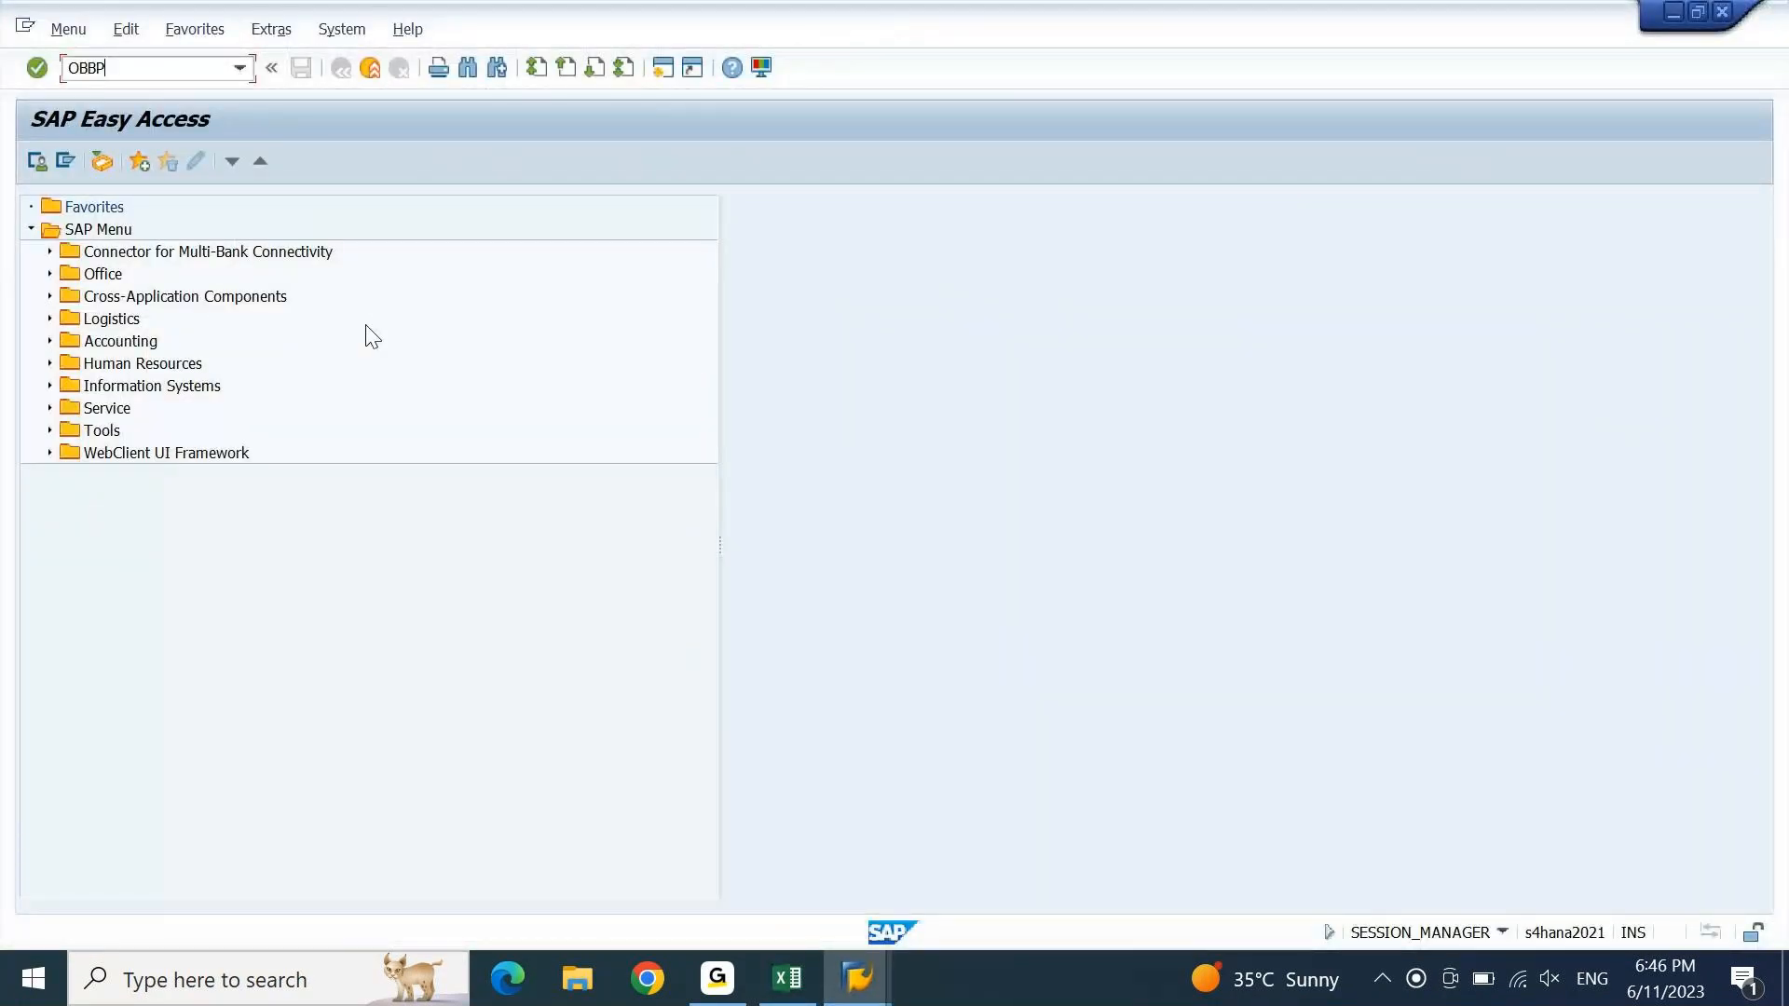
key(Return)
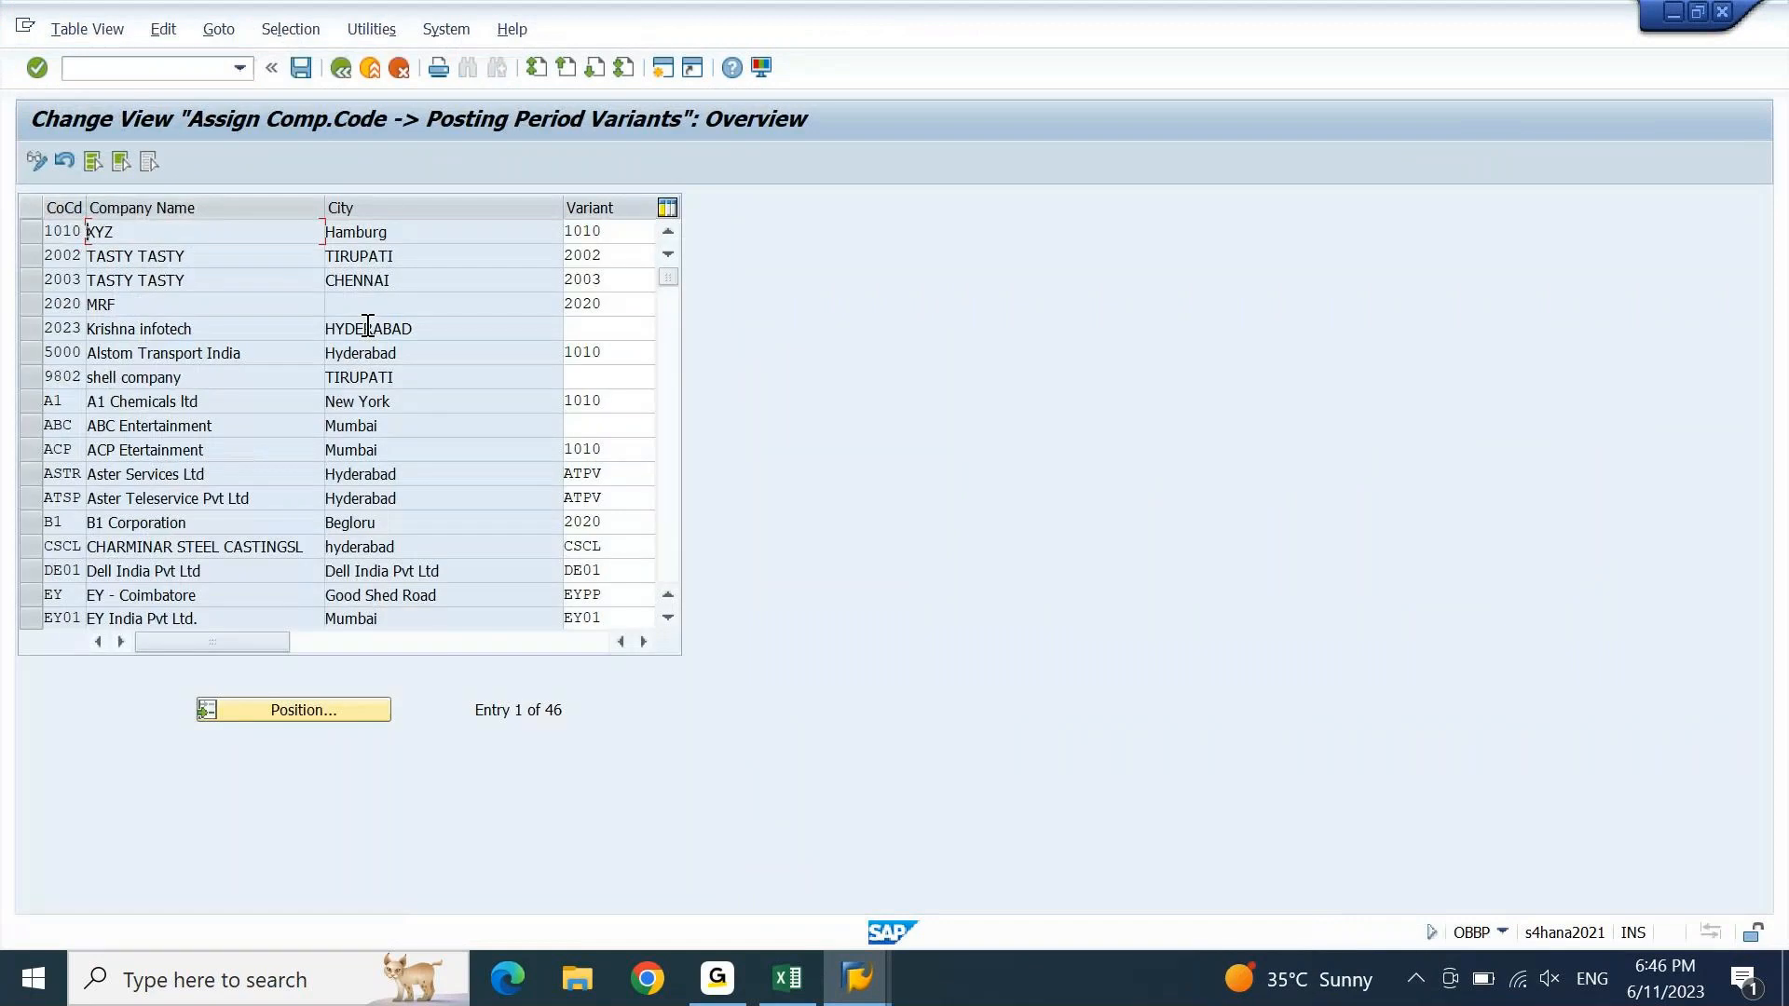
- Find company code SSIN in the list, assign posting period variant SSIN to it, save and leave the transaction
click(312, 710)
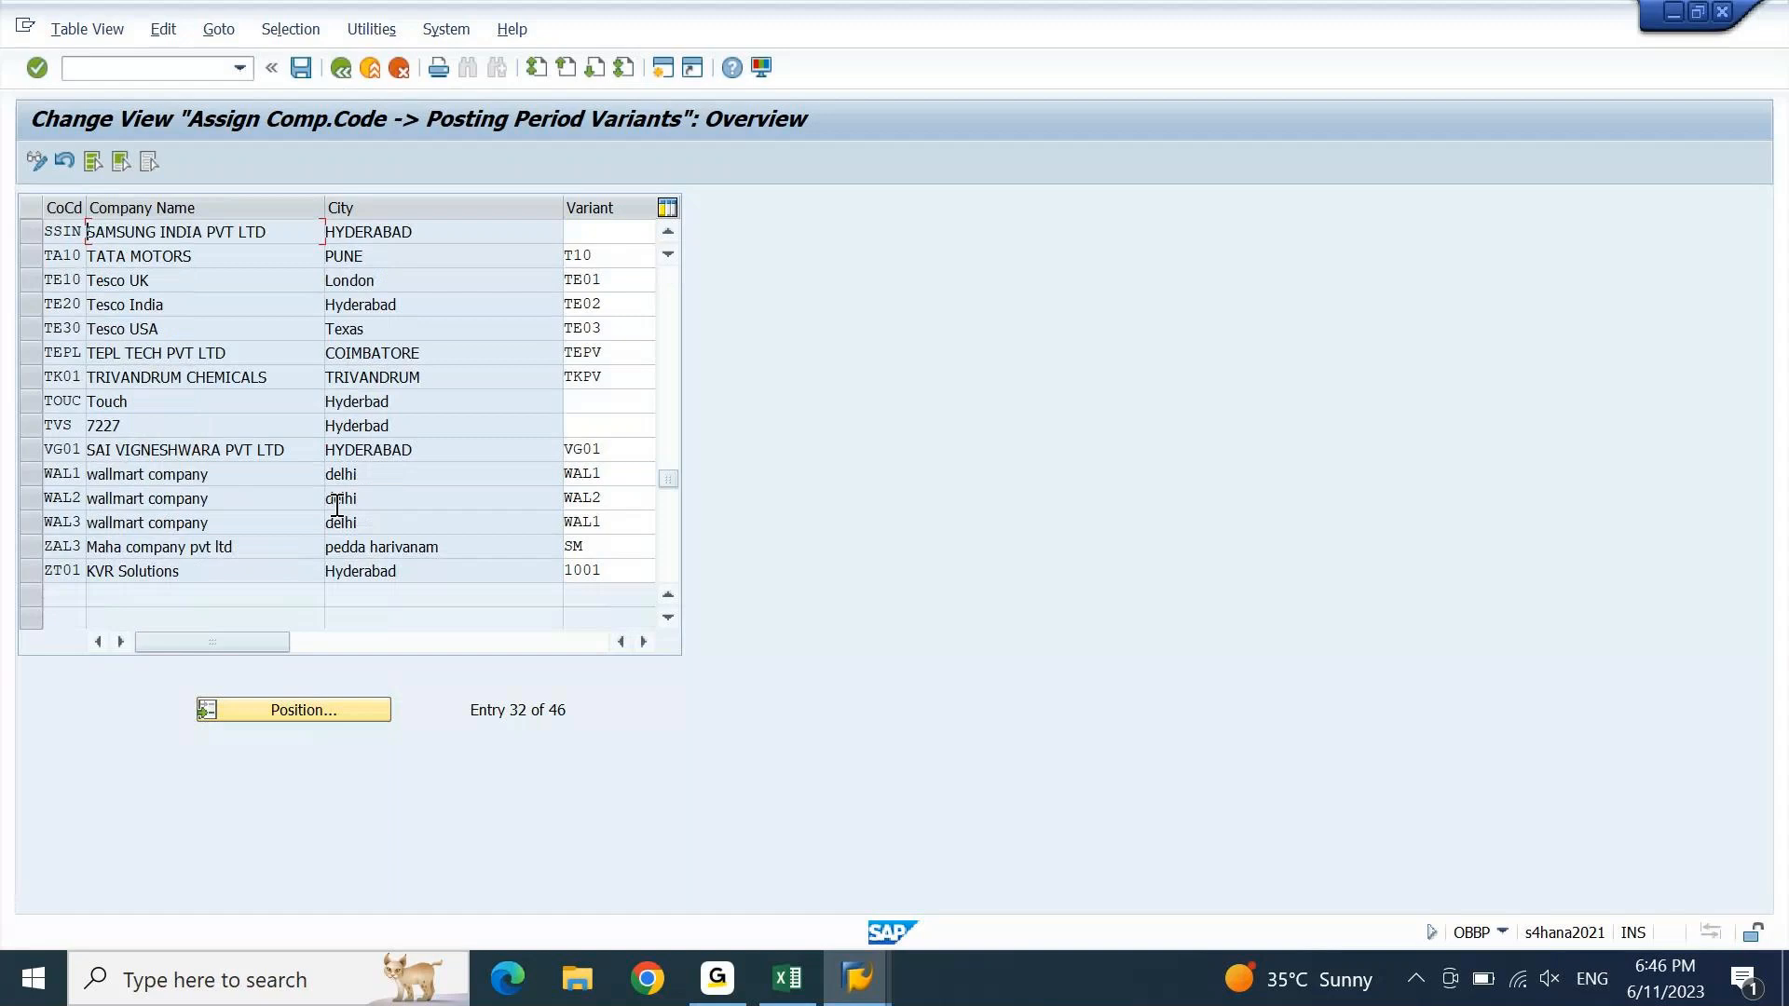
click(637, 229)
text(SSIN)
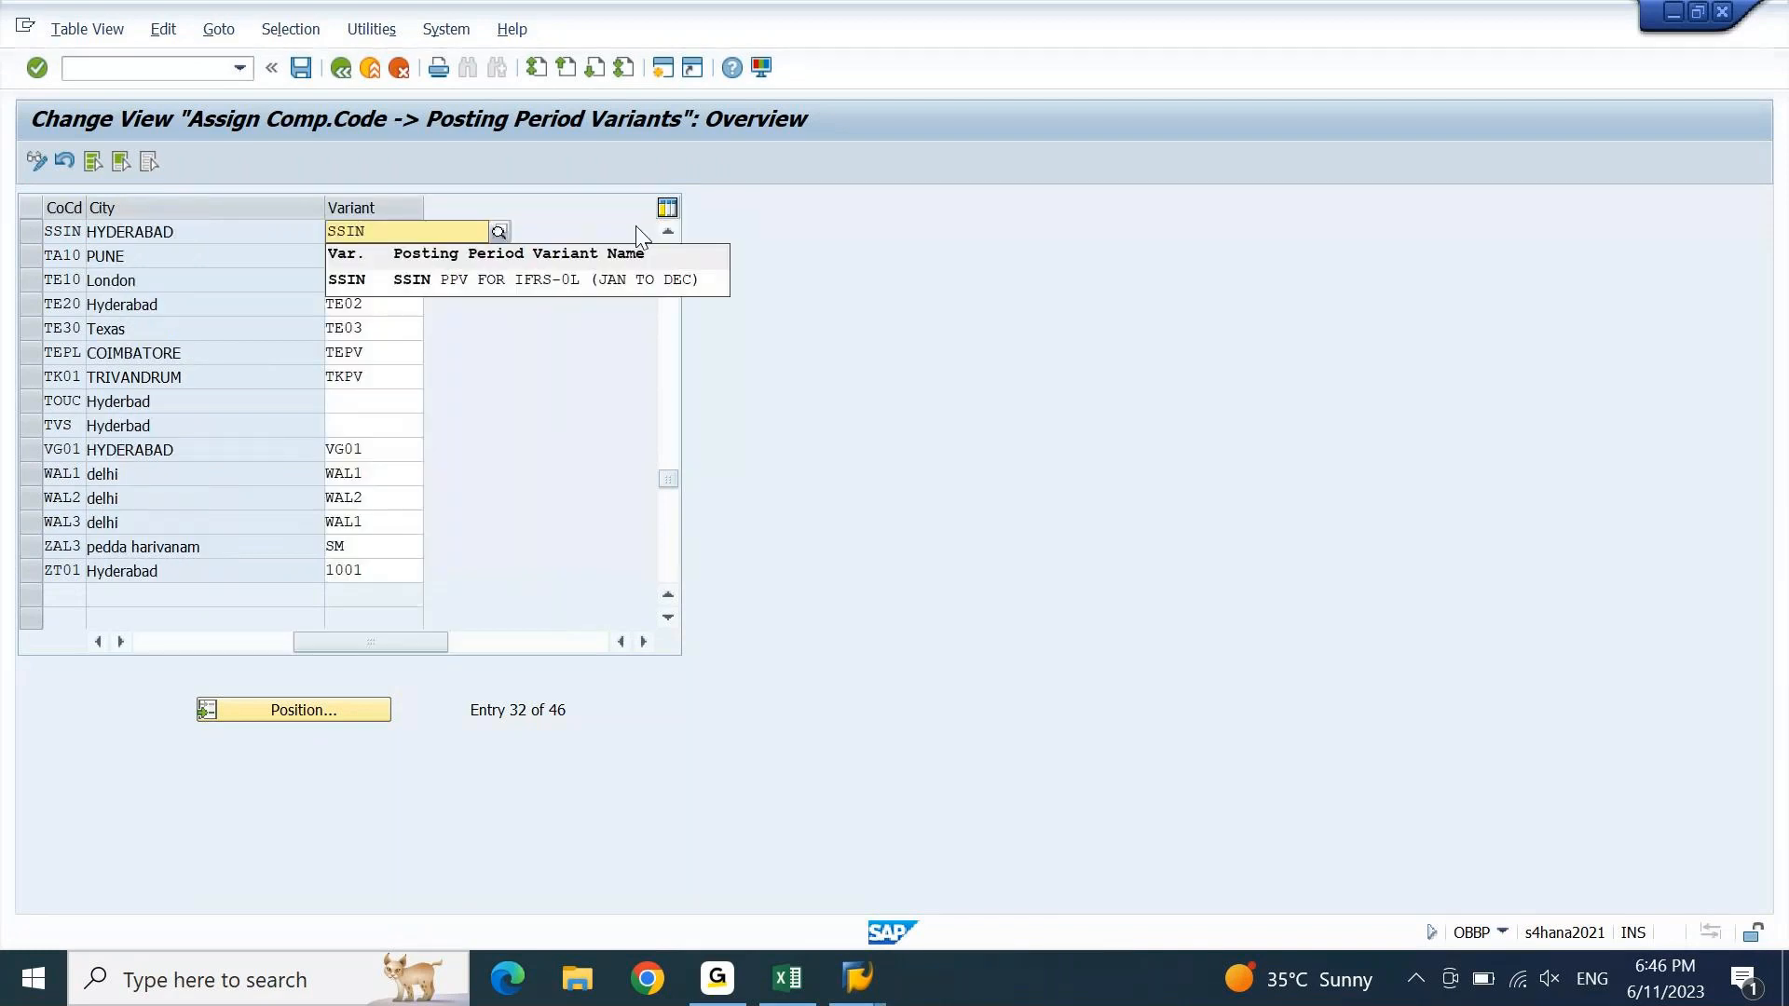
key(Return)
key(ctrl+s)
key(Return)
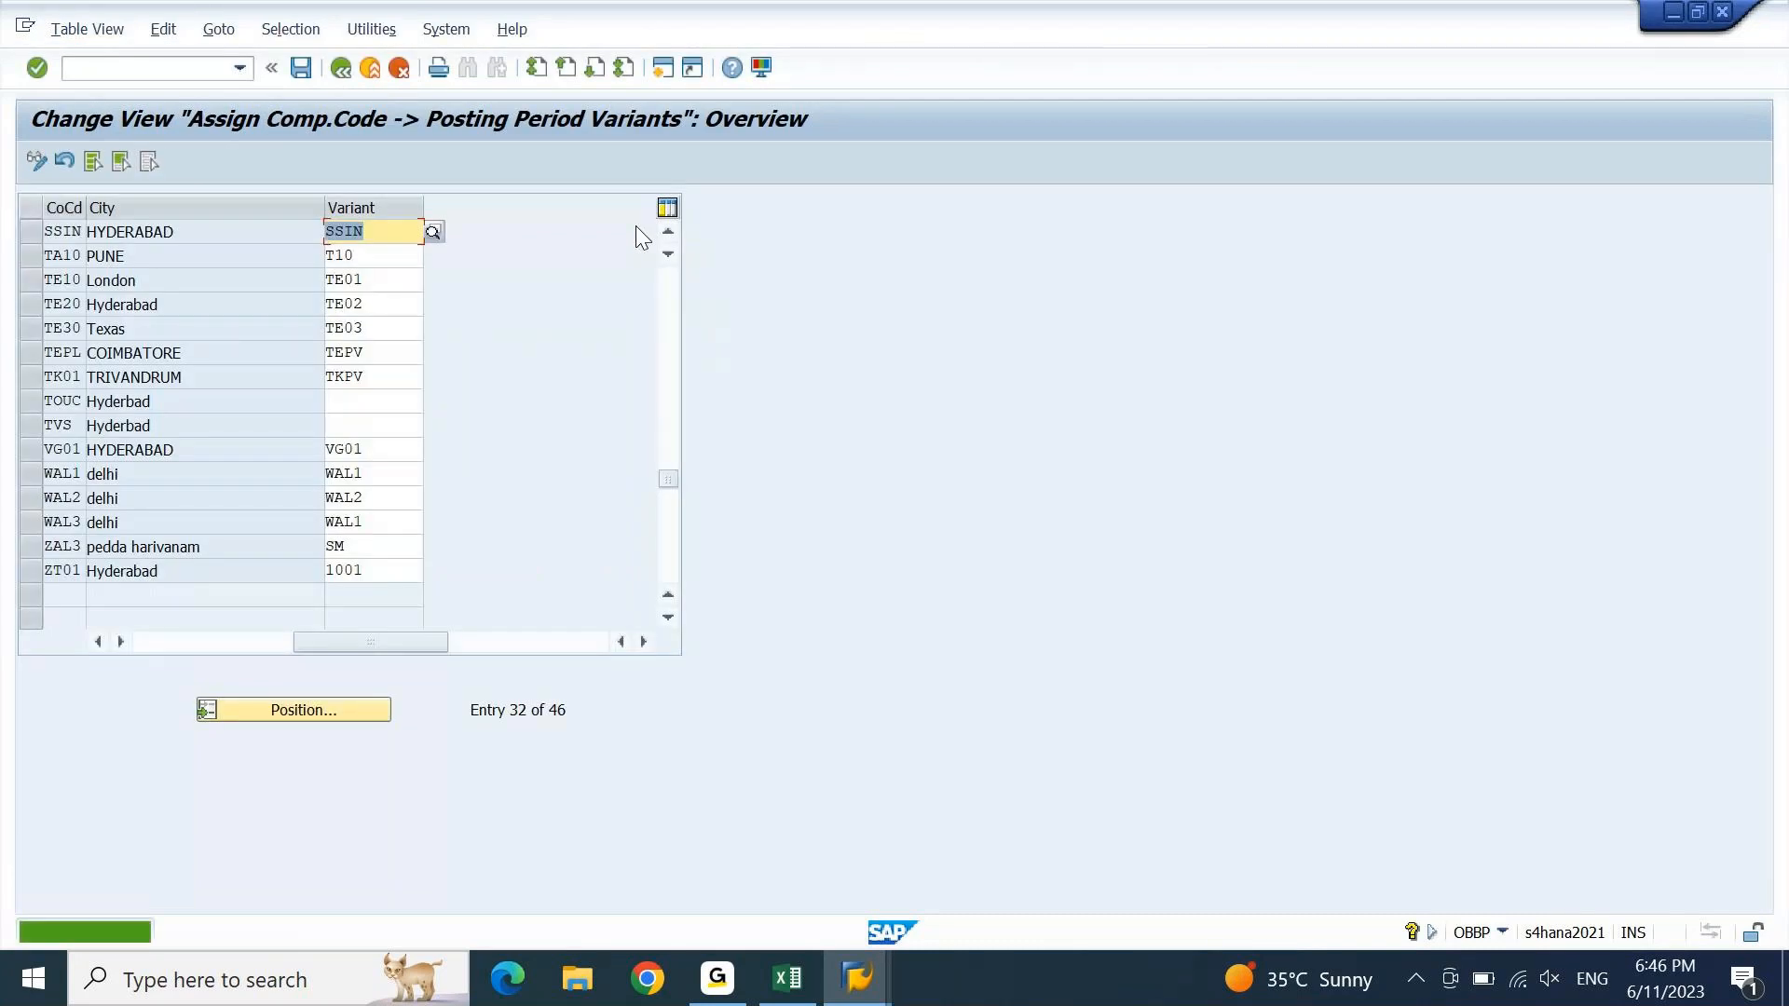
key(F3)
- Look up the Open and Close Posting Periods code in the Excel workbook, run OB52 in SAP and maintain all variants
click(785, 978)
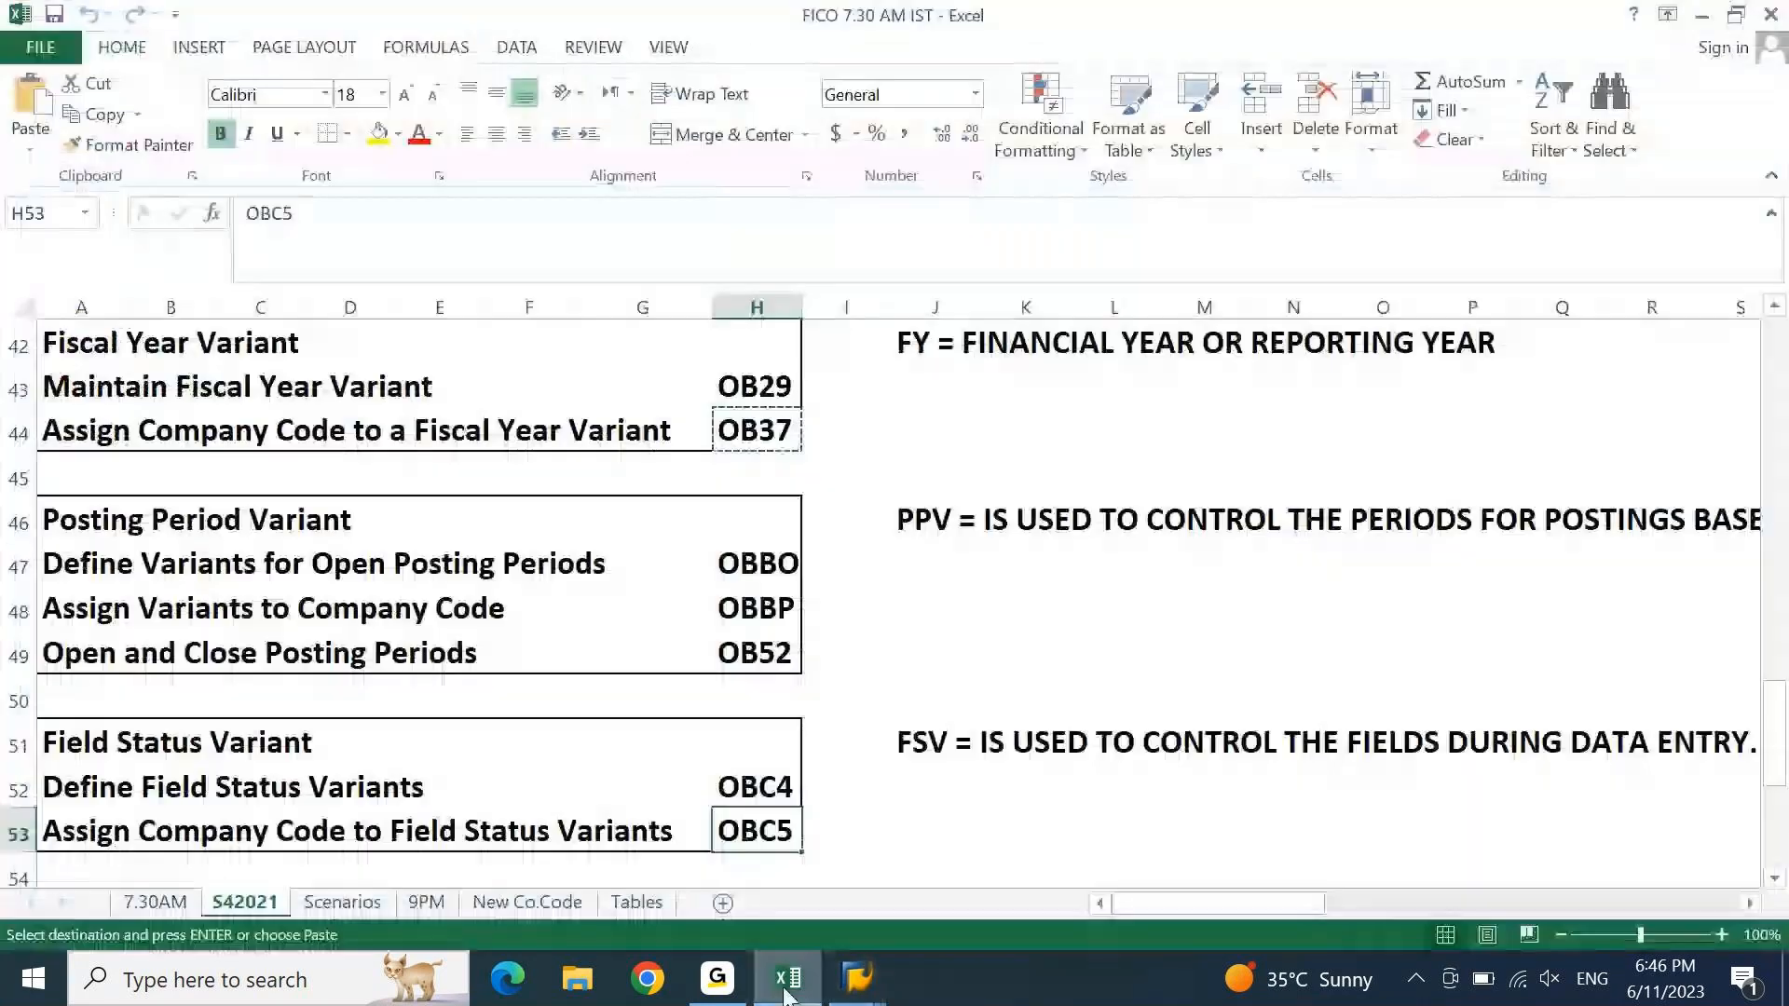
click(173, 653)
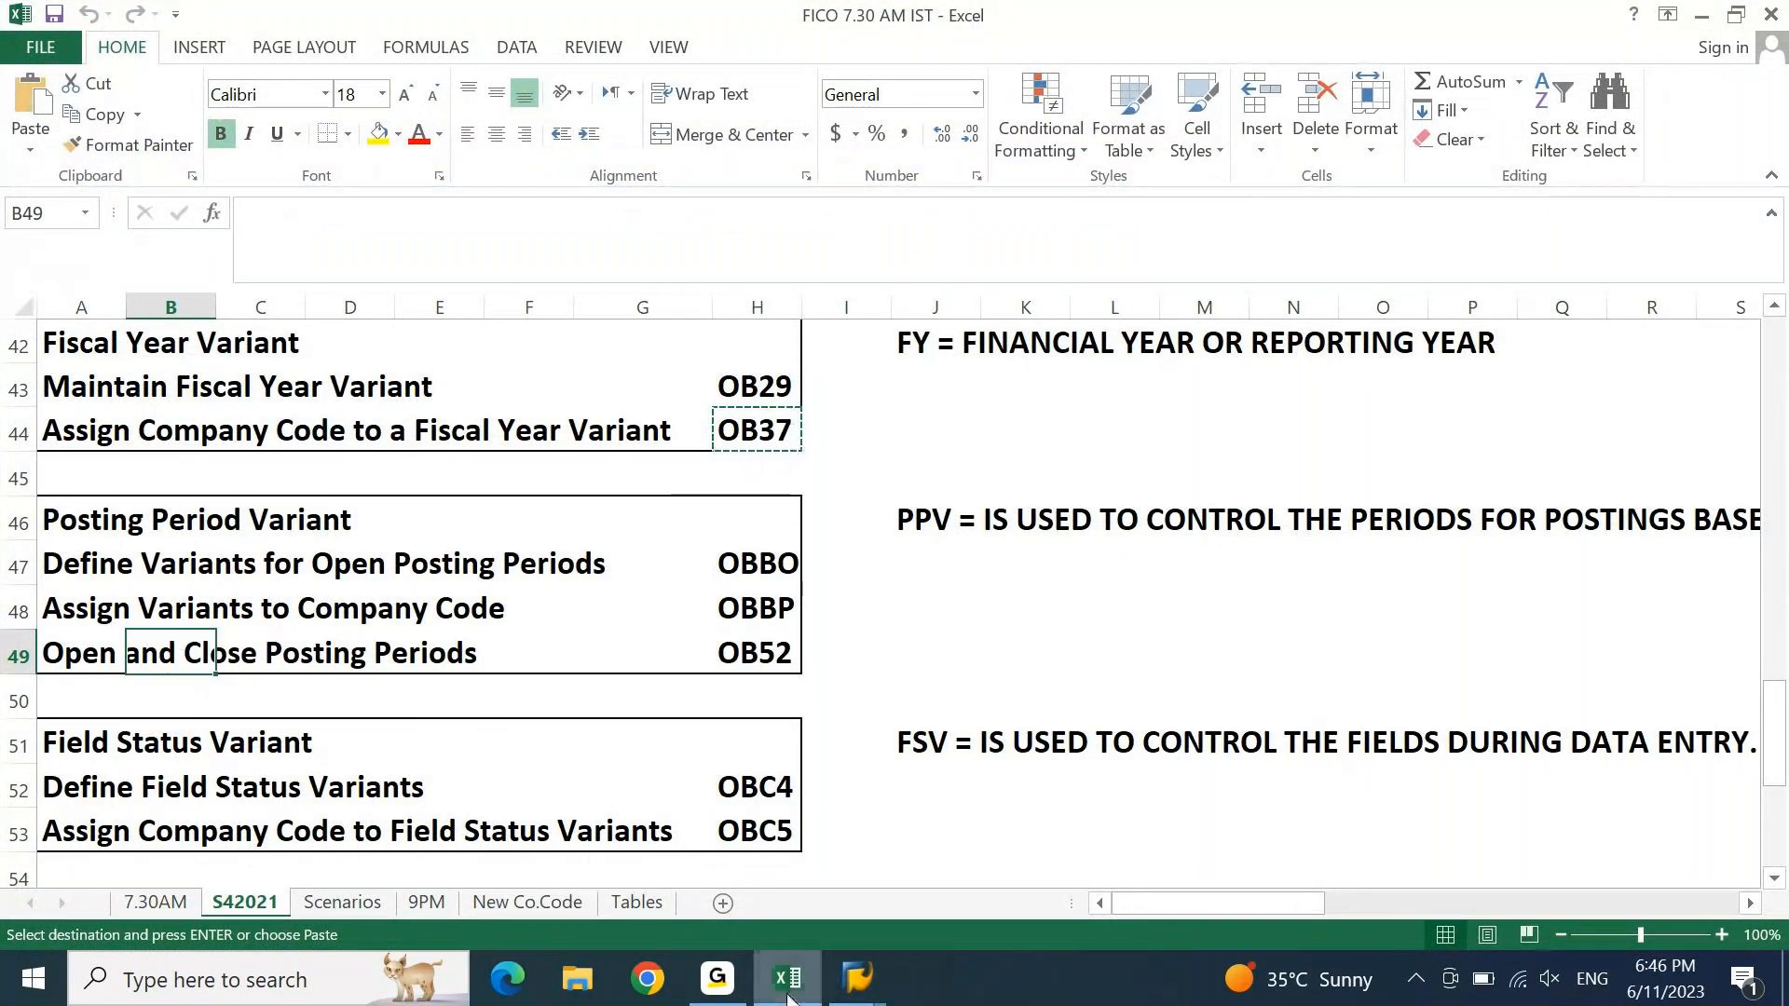
key(alt+Tab)
text(OB5)
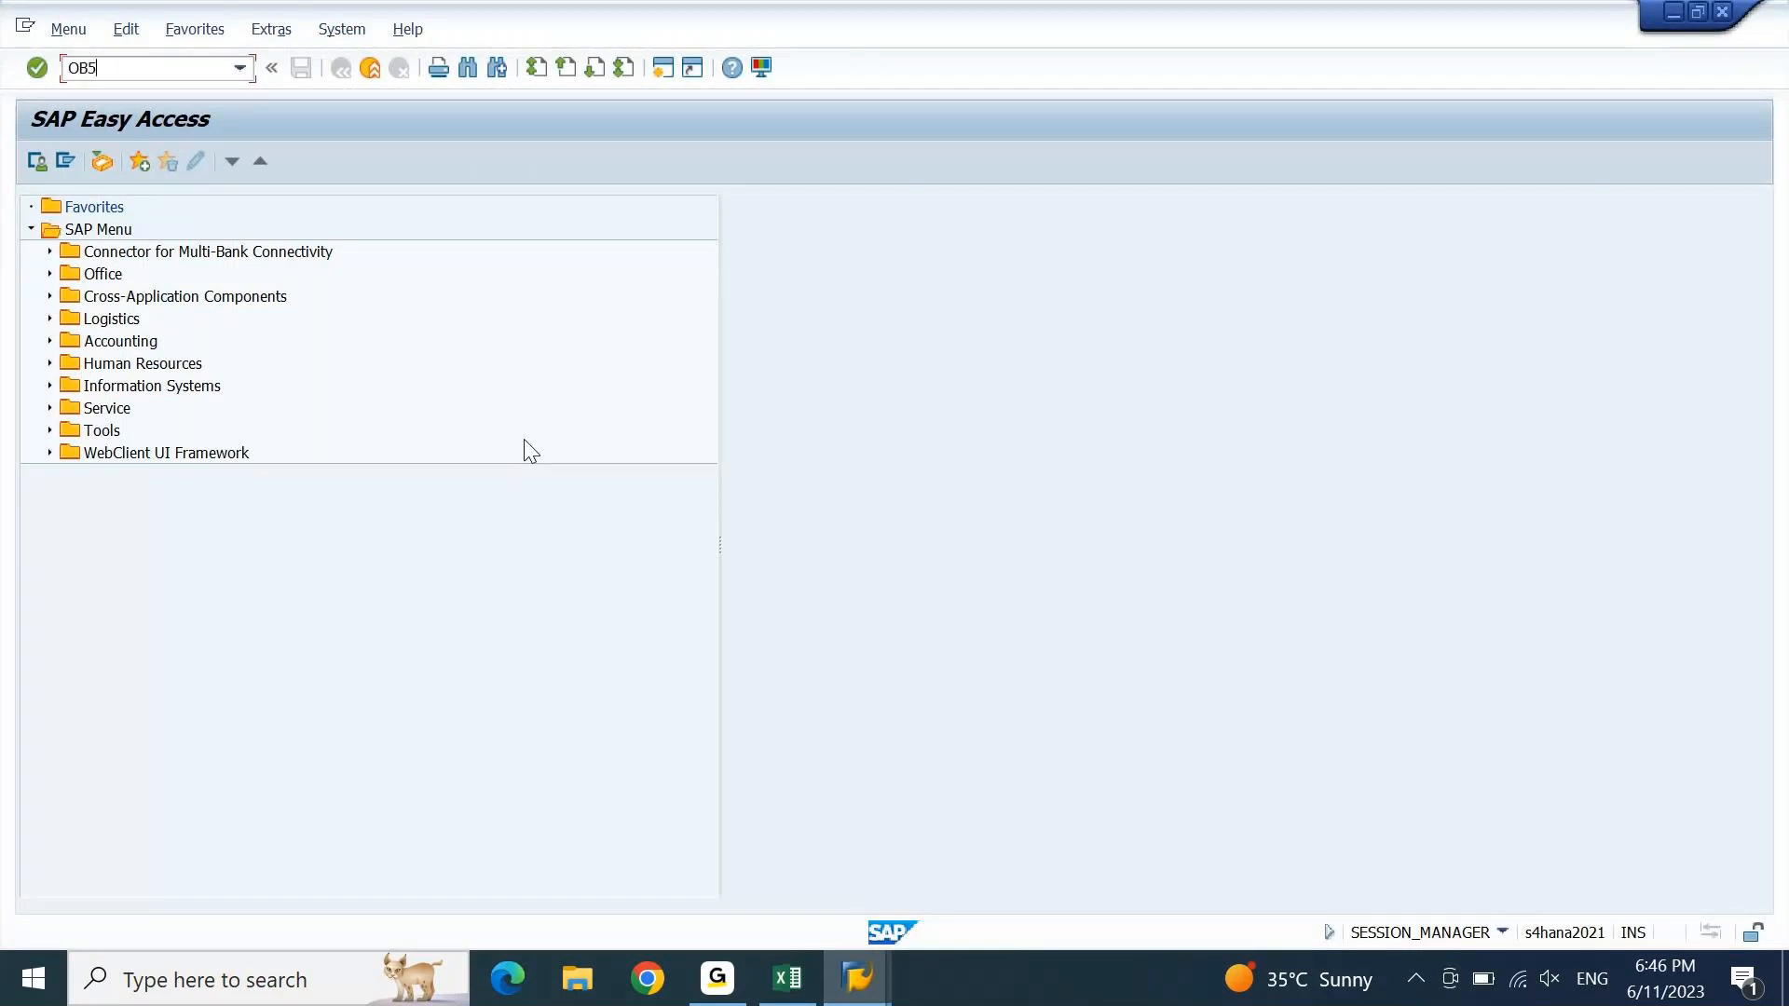
text(2)
key(Return)
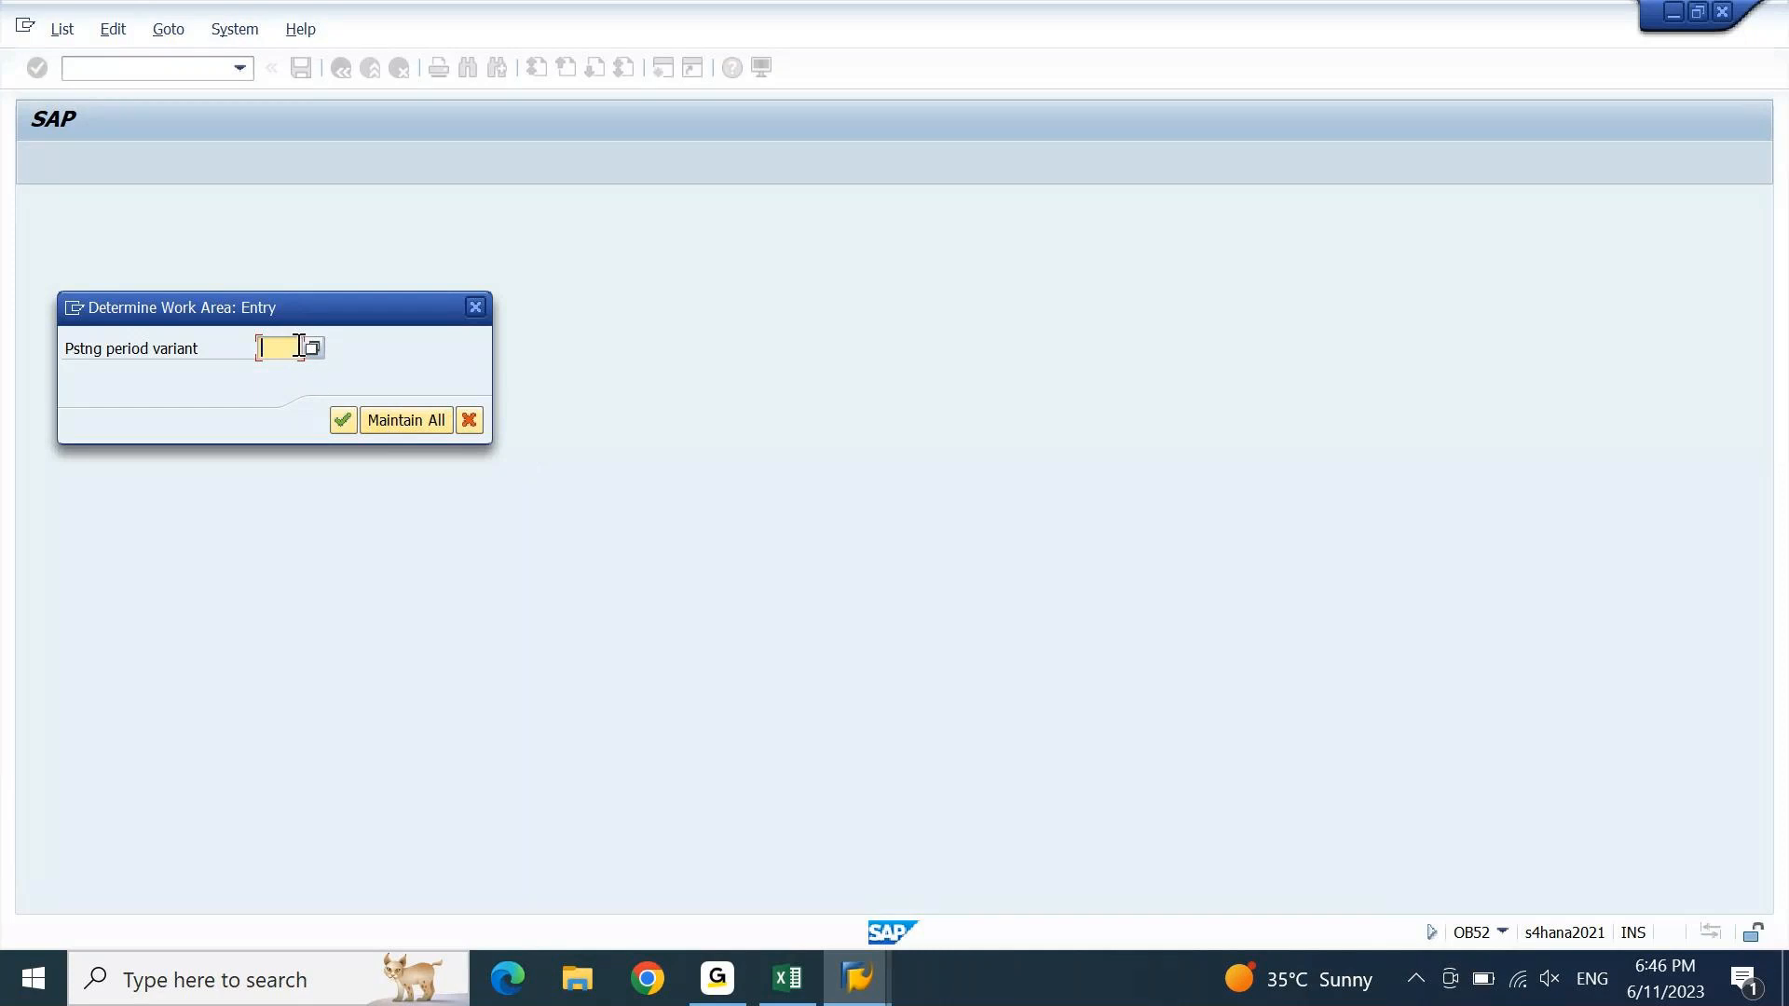
click(407, 420)
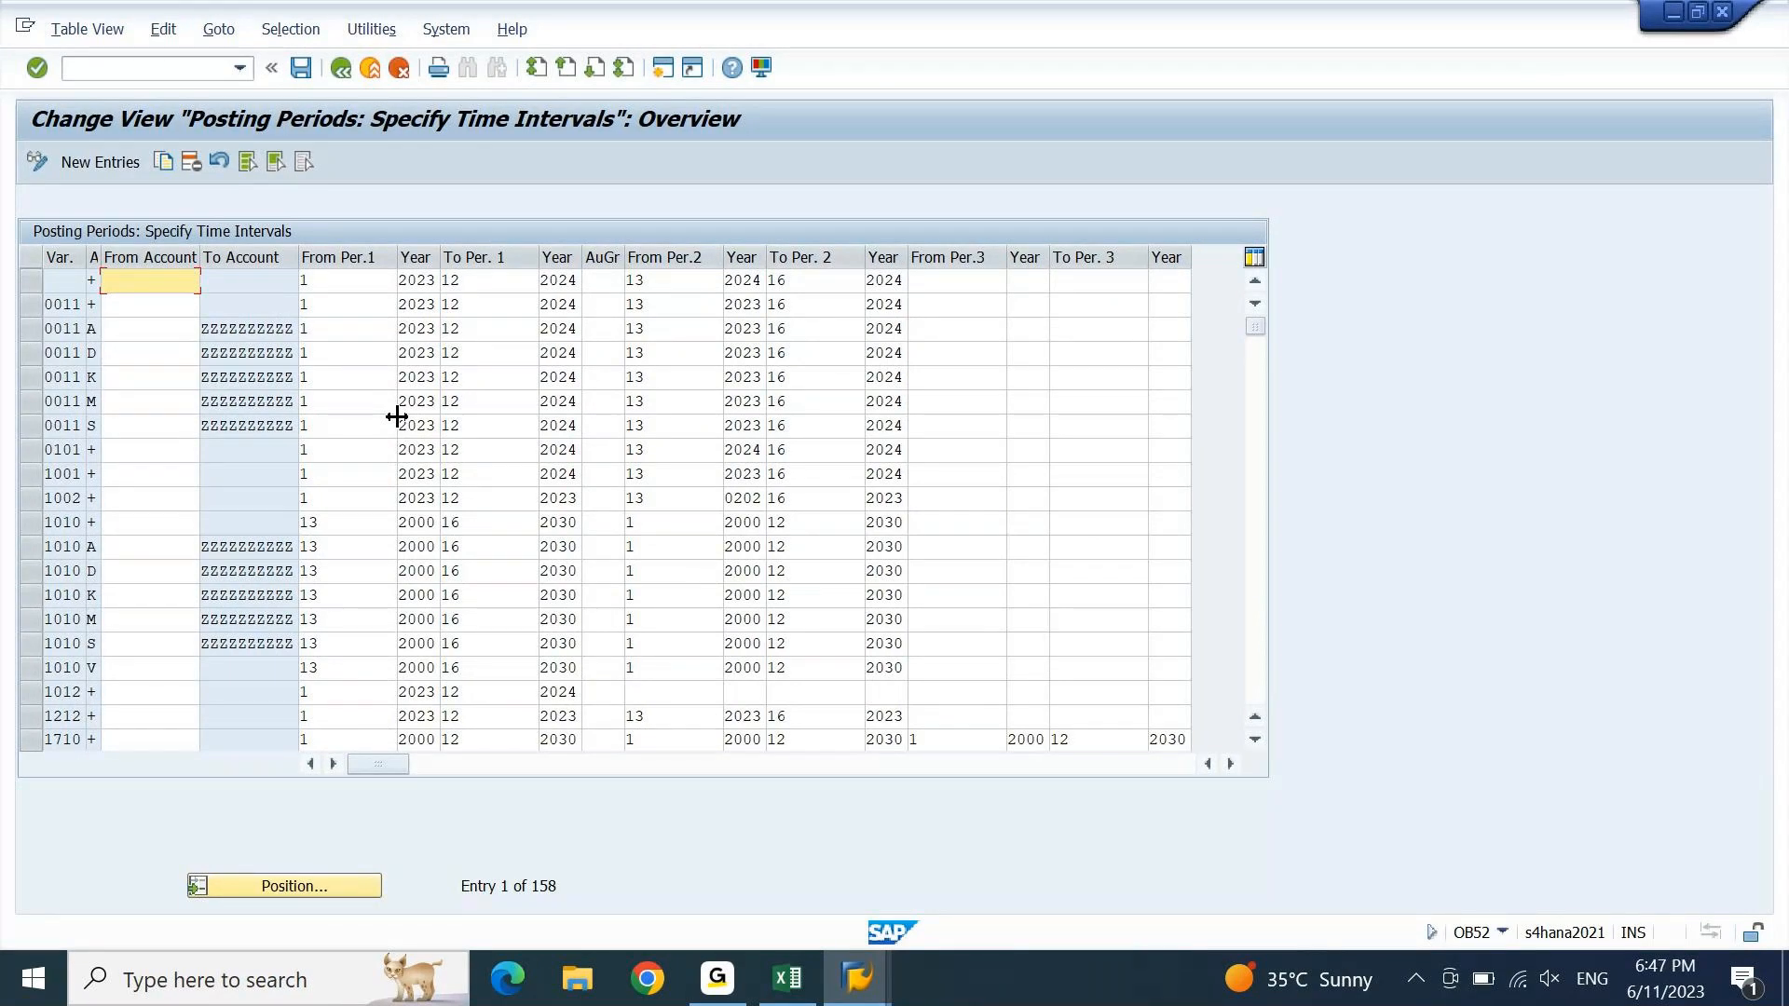
- Select the six posting period rows of variant 0011 and start copying them as new entries
drag(31, 305, 30, 425)
click(182, 362)
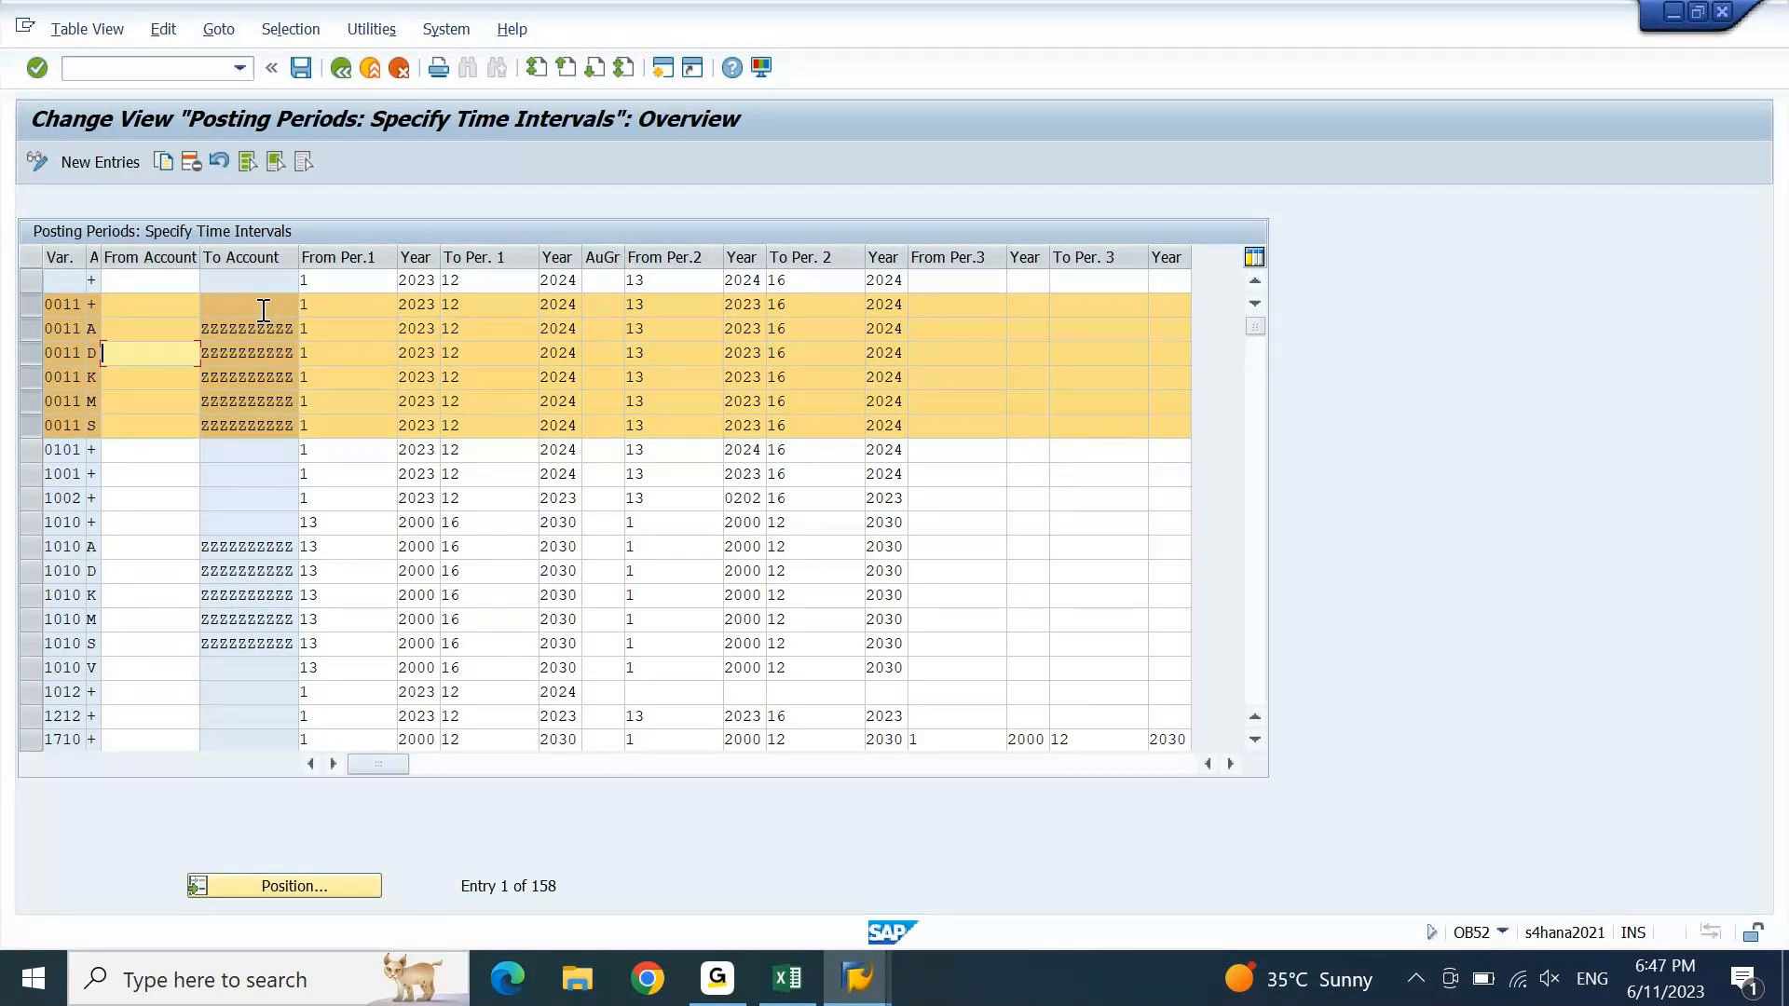
click(166, 164)
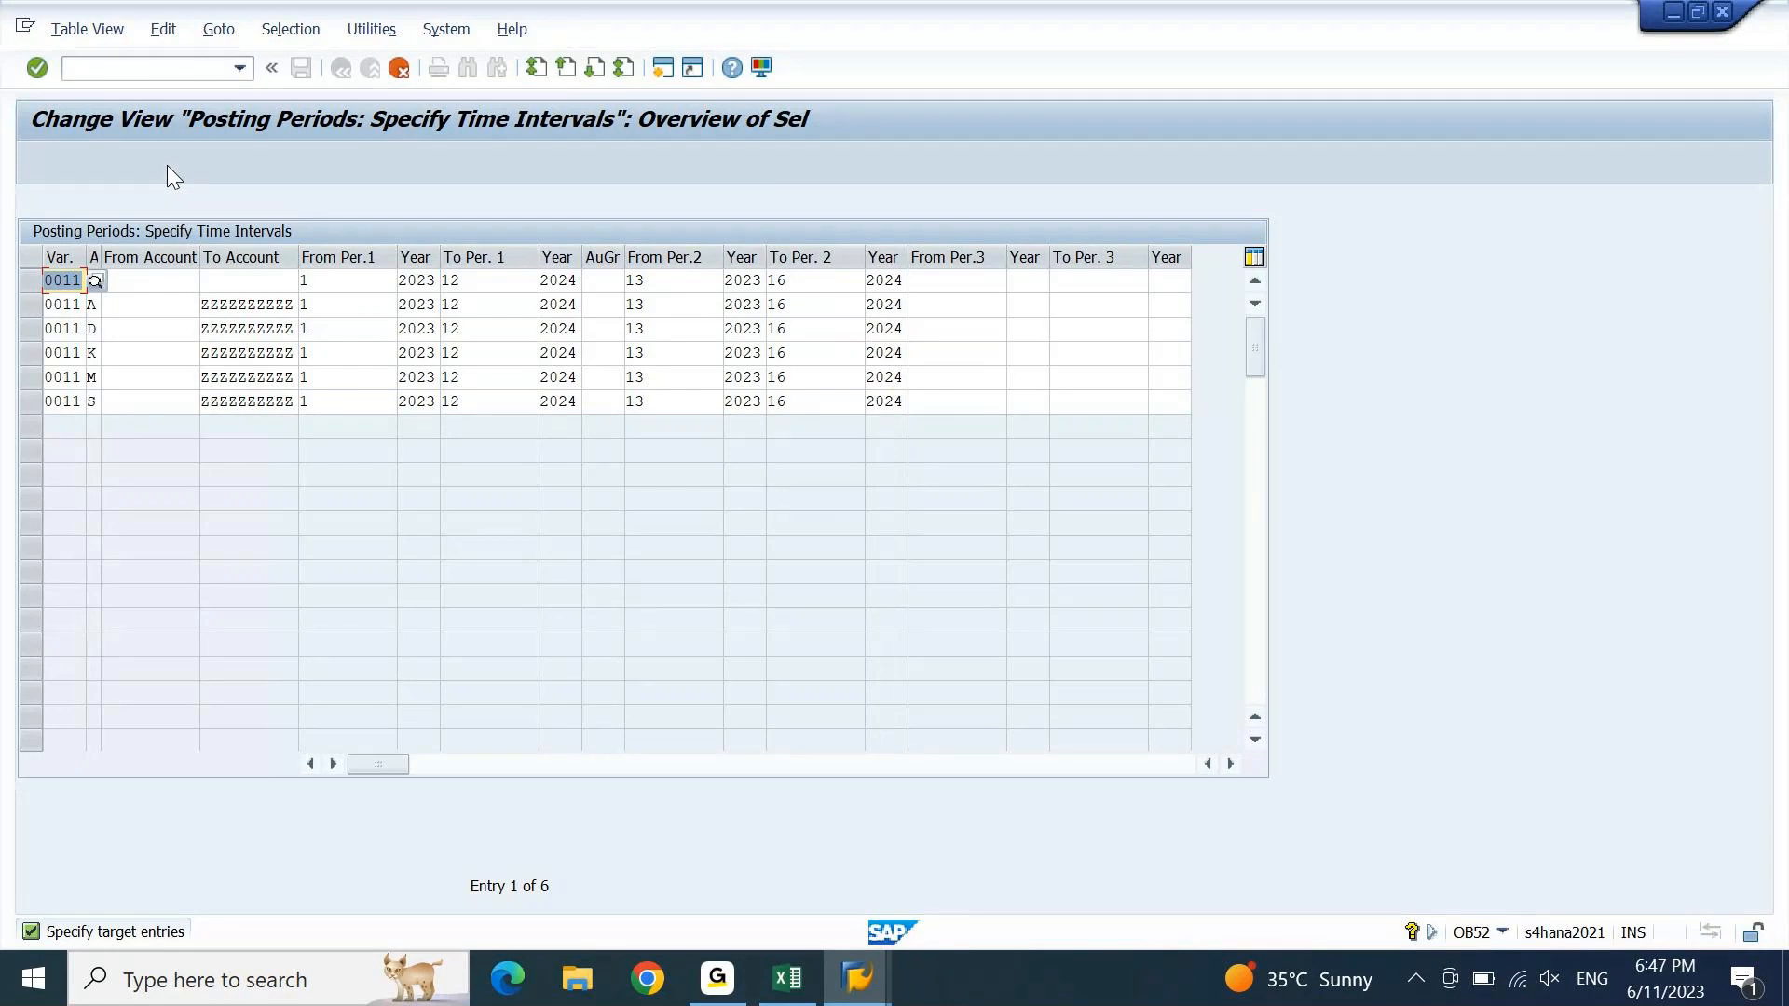
- Set the variant to SSIN in all six copied rows and enter account type + in the first row
text(SSIN+)
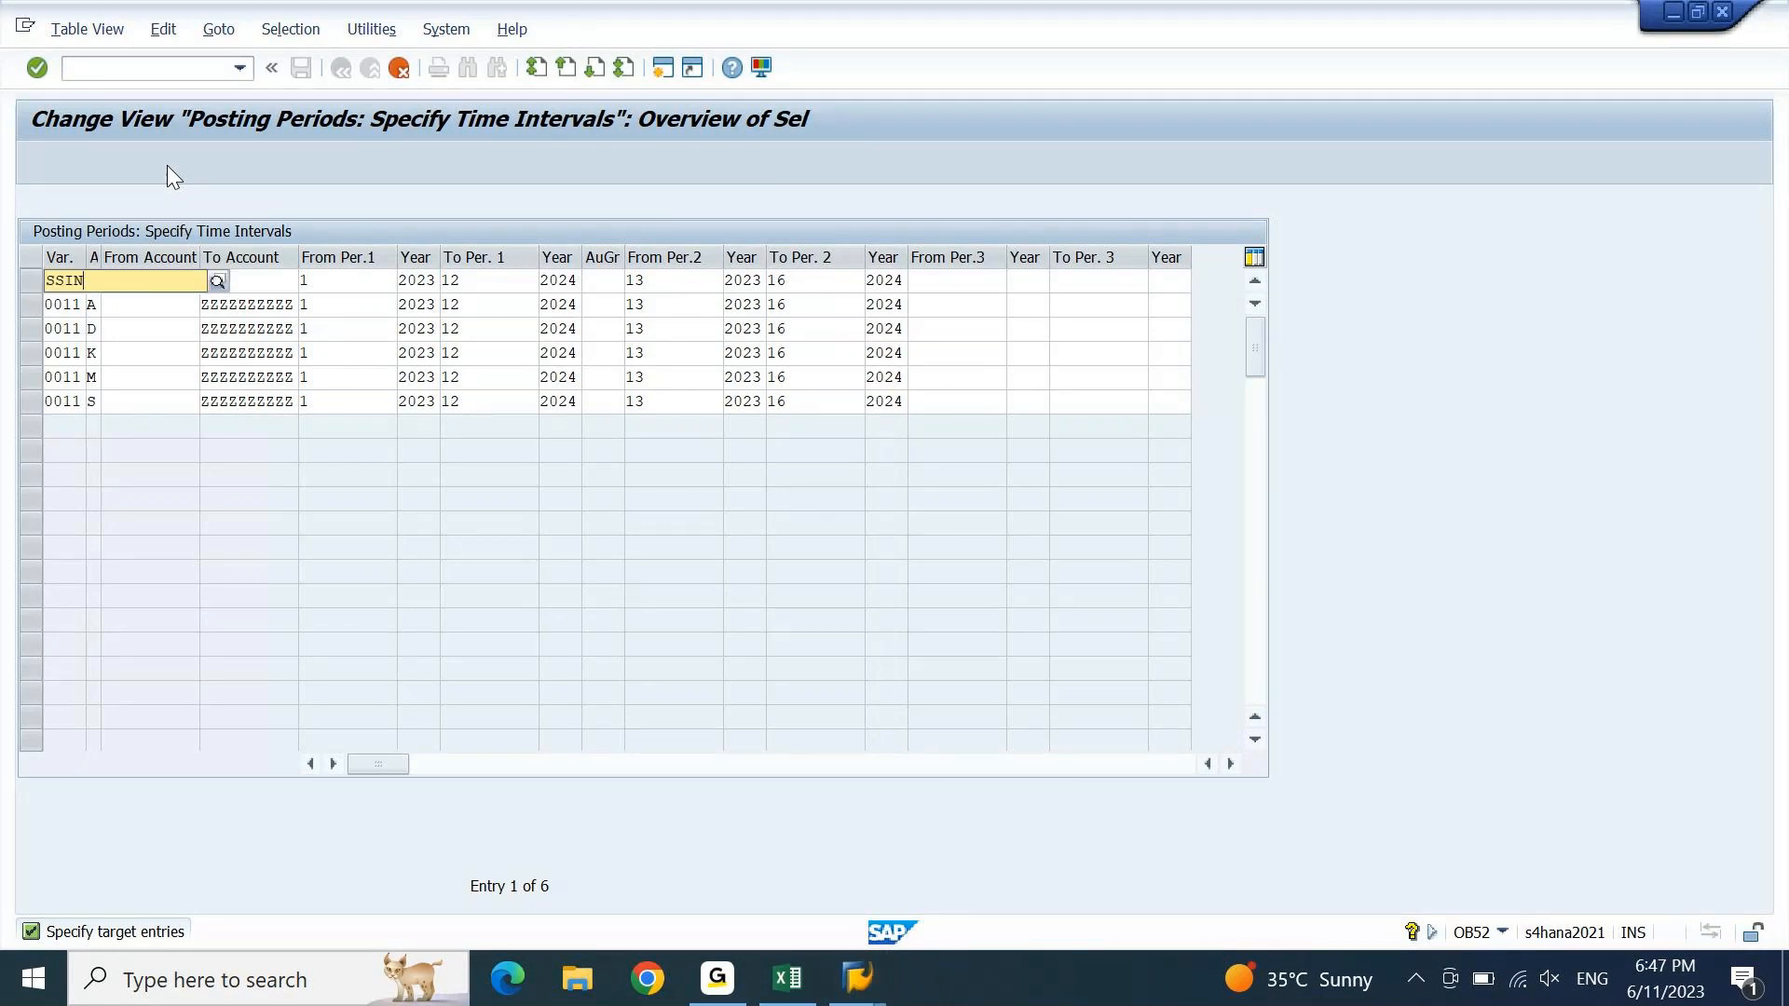
key(shift+Tab)
key(ctrl+c)
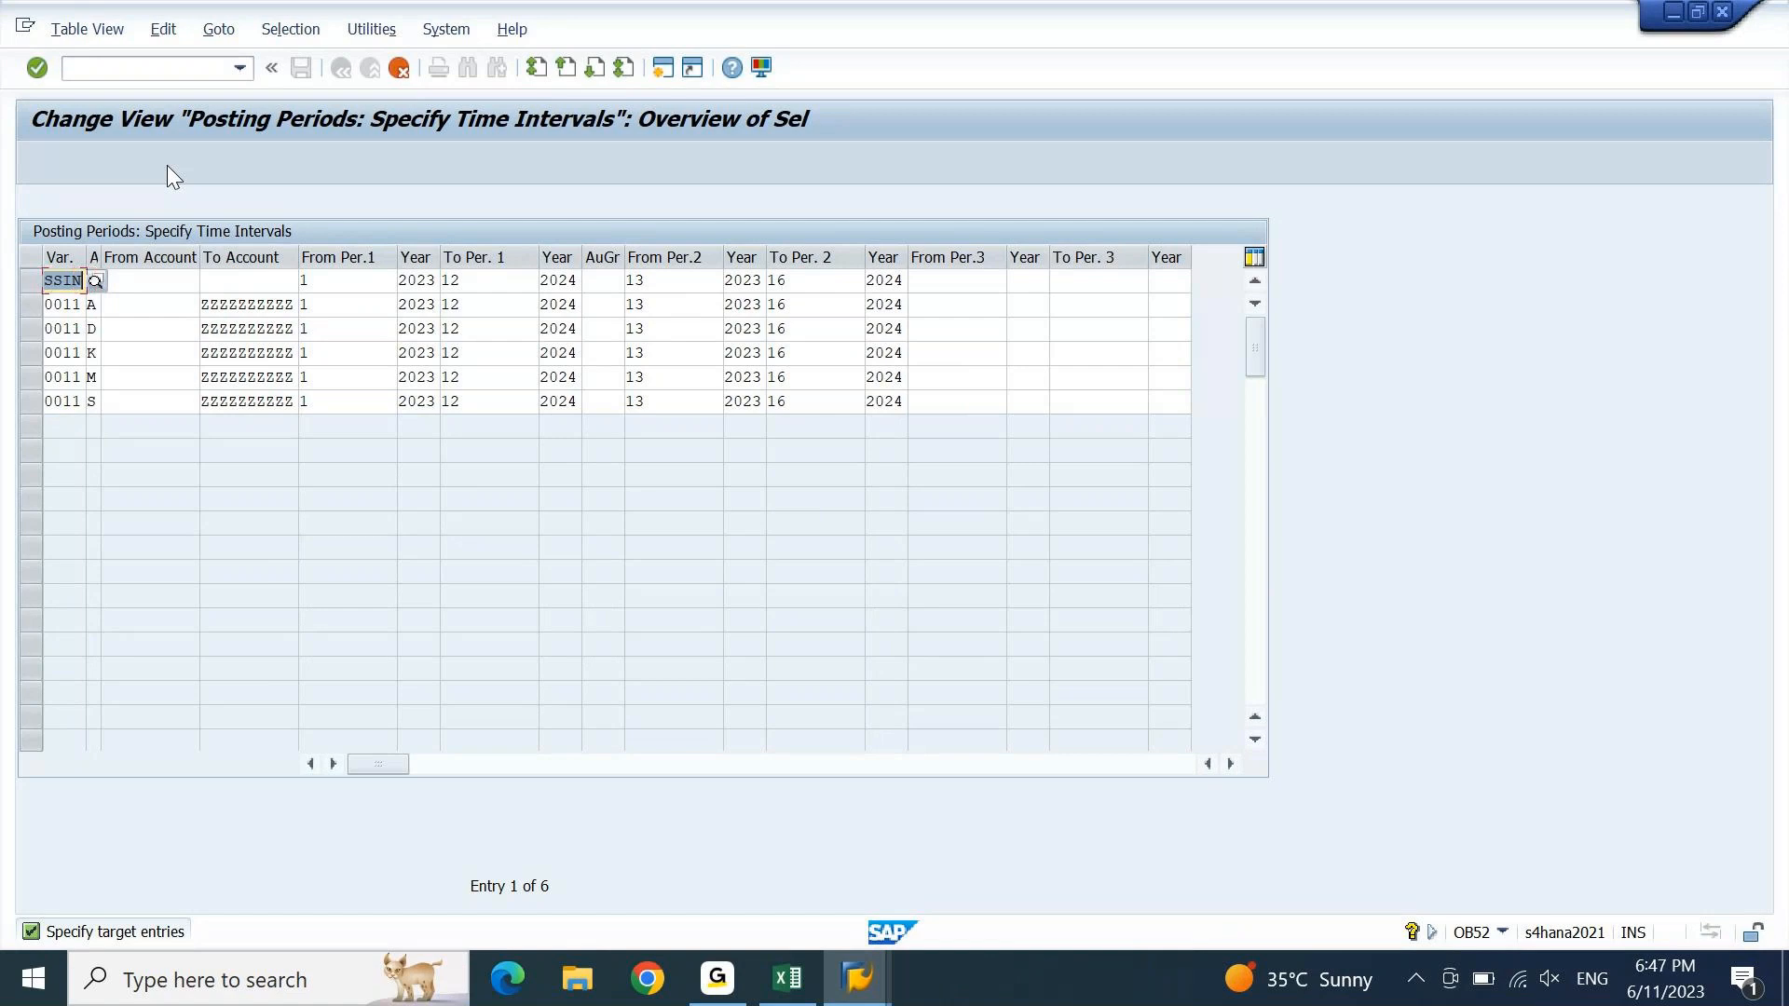
key(Down)
text(SSIN)
key(Down)
text(SSIN)
key(Down)
text(SSIN)
key(Down)
text(SSIN)
key(Down)
key(ctrl+v)
key(Up)
key(Up)
key(Up)
key(Up)
key(Up)
key(Tab)
key(Tab)
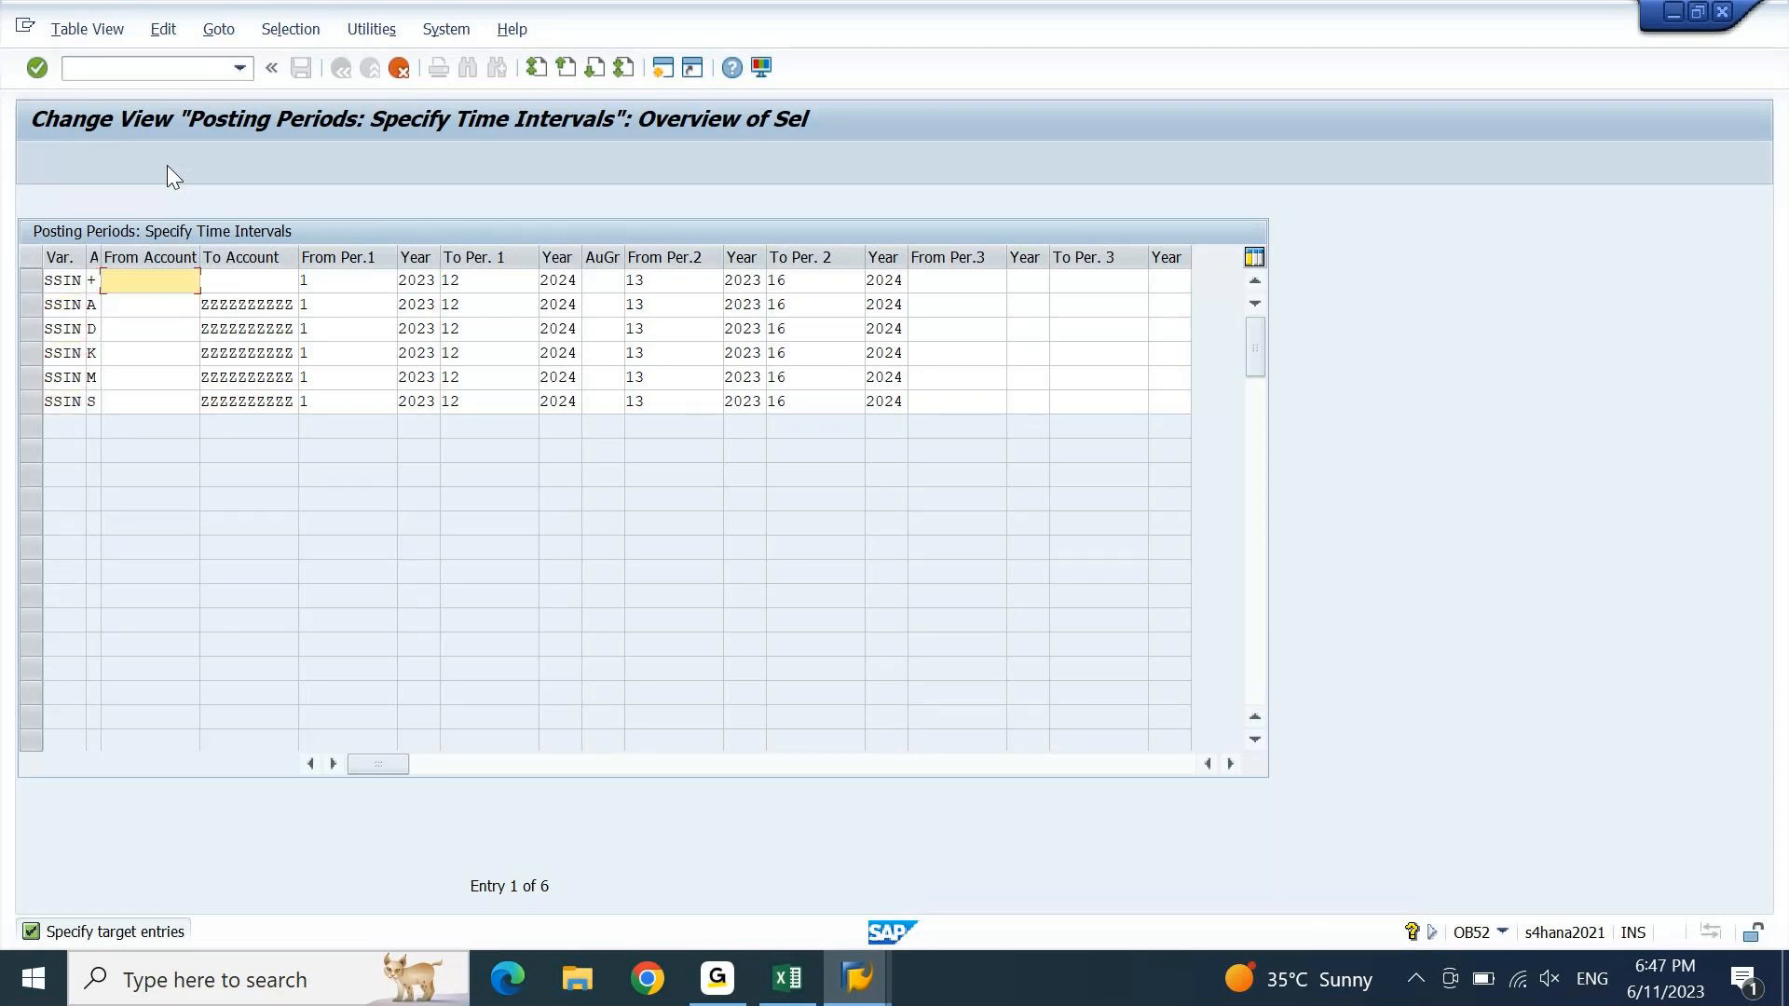
- Clear the period and year values in all six SSIN rows and save the entries to the Samsung baseline configuration request
drag(321, 282, 931, 396)
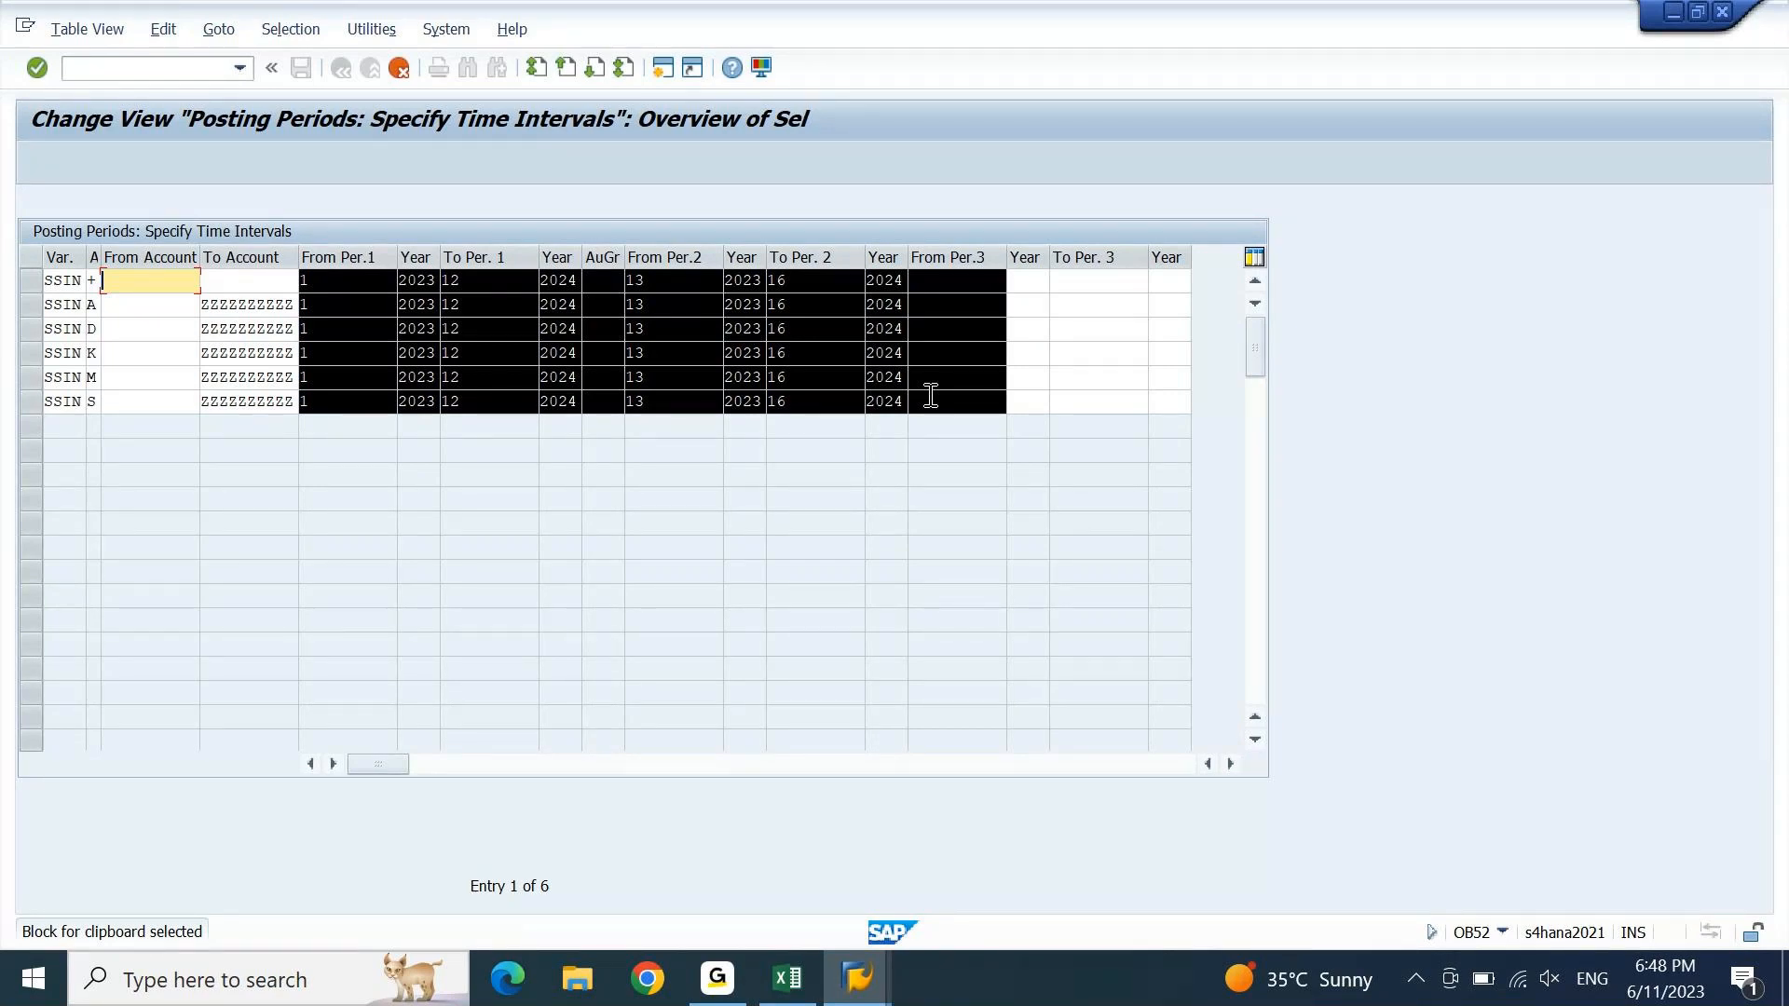
key(Delete)
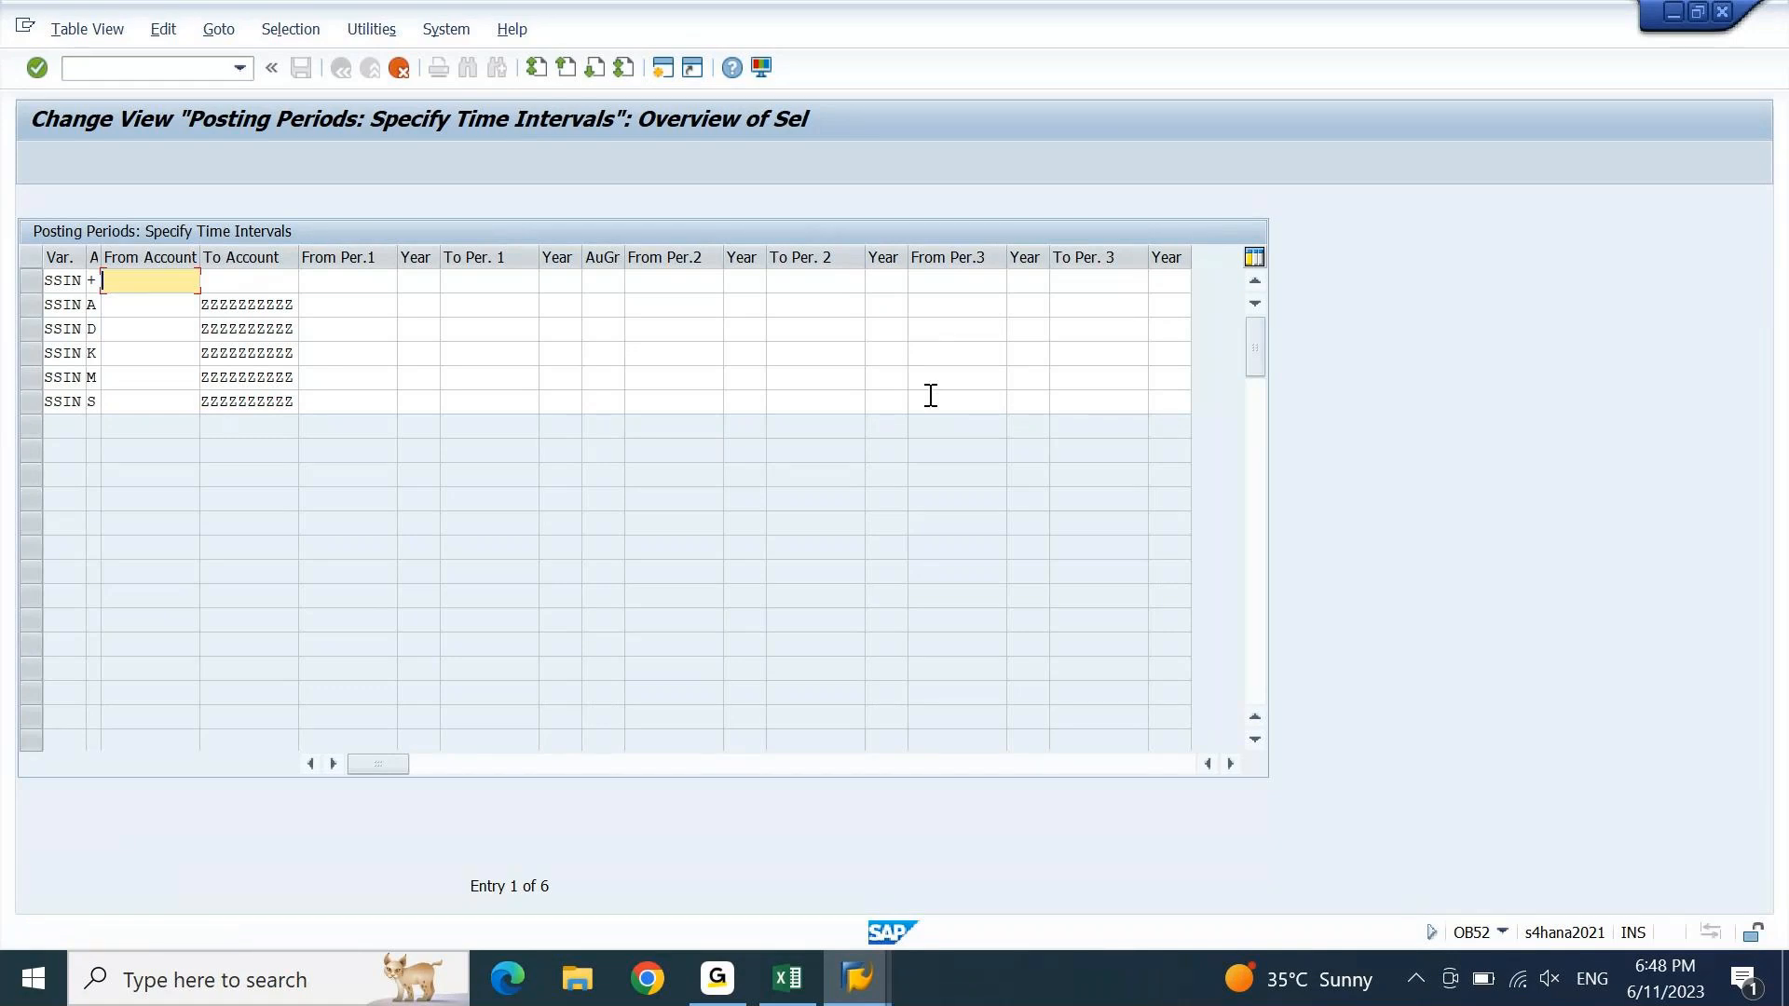
key(Return)
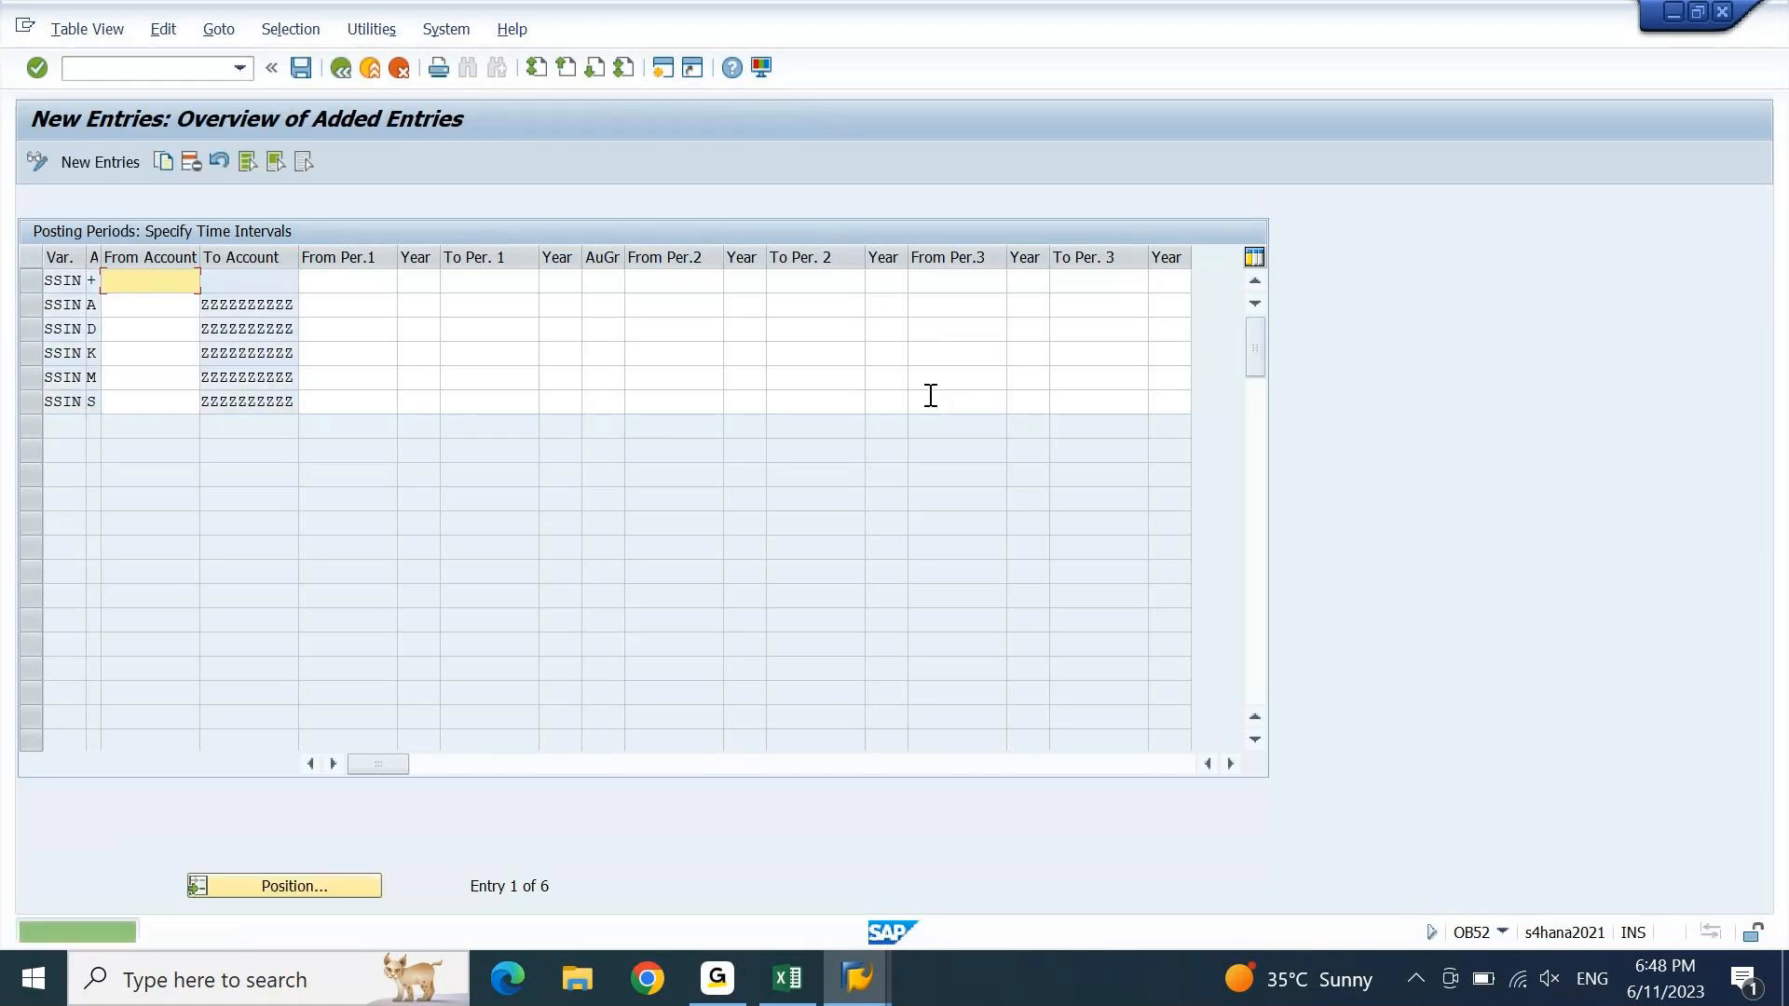
key(ctrl+s)
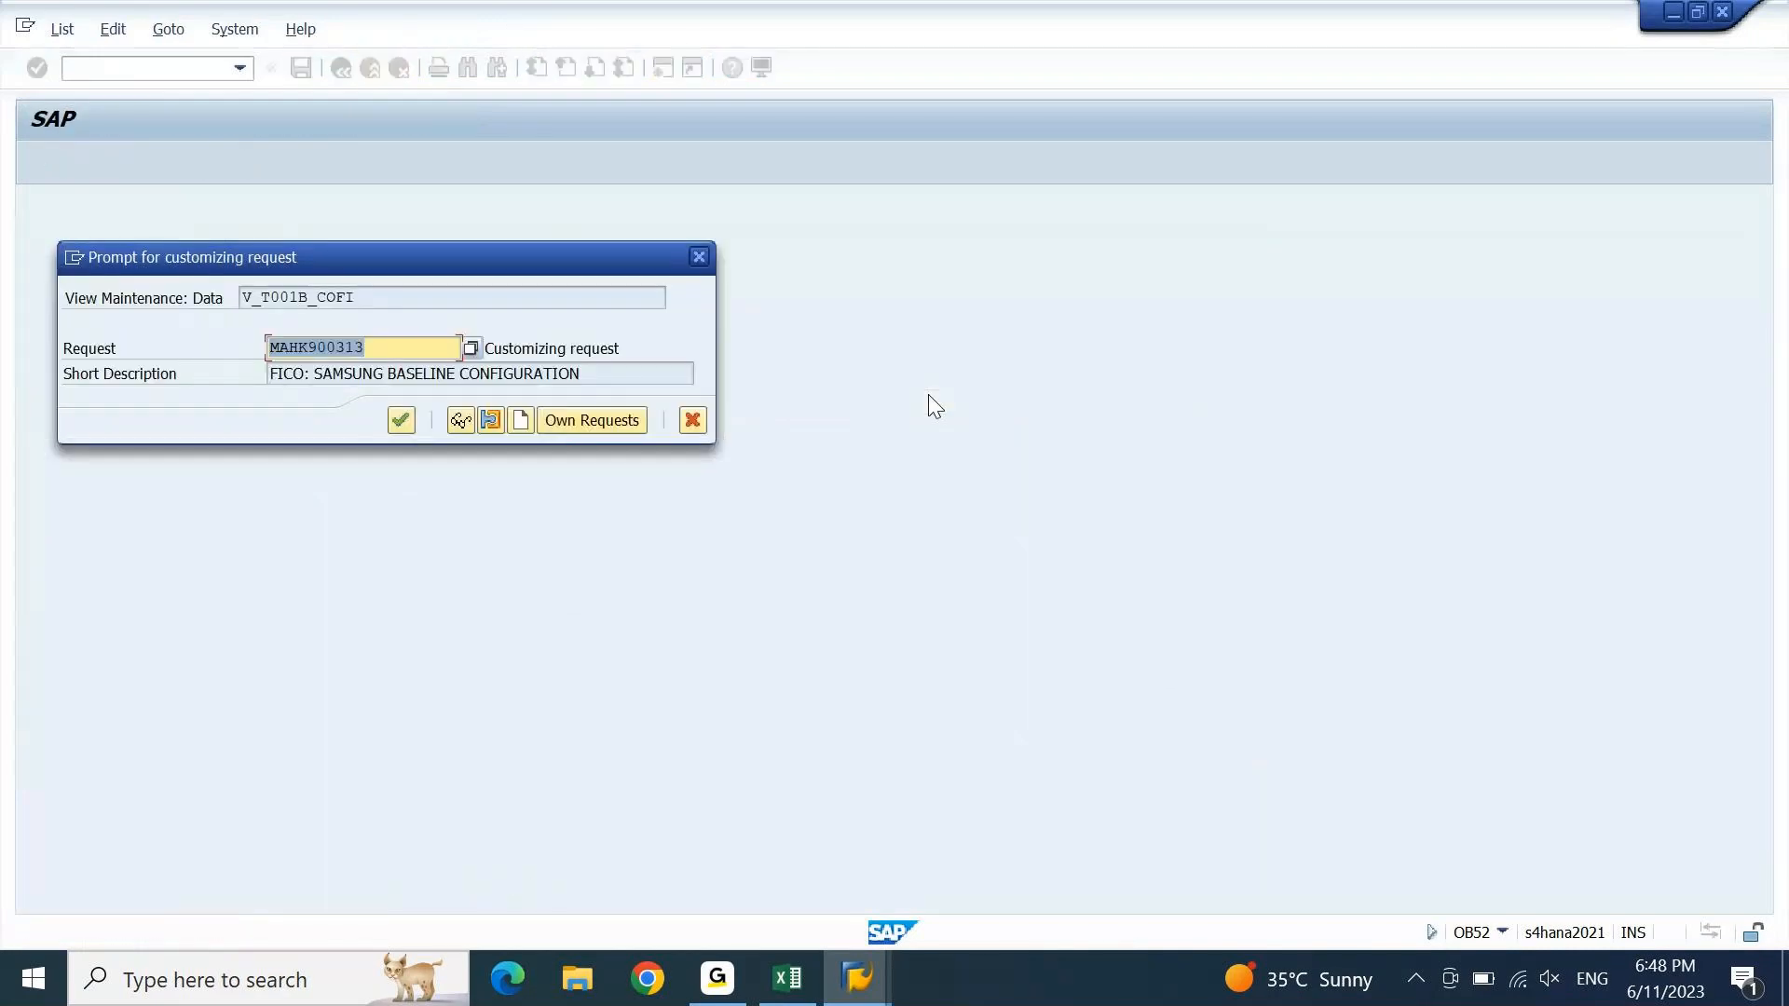
key(Return)
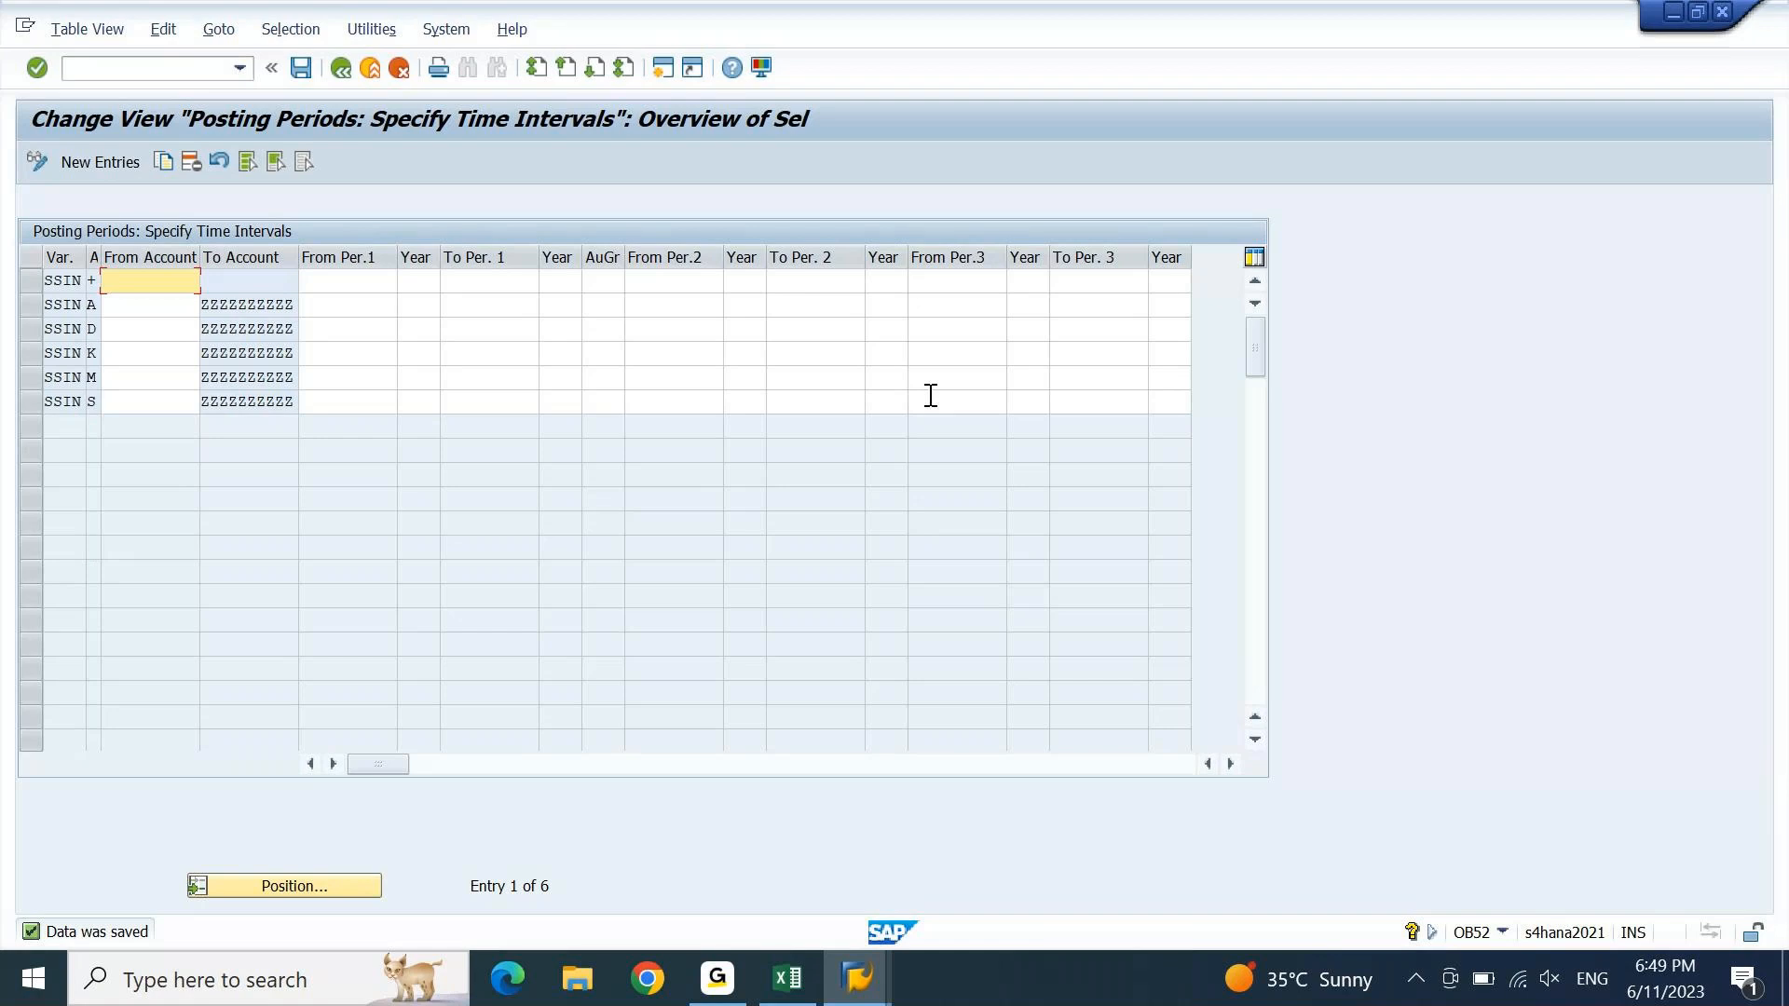
click(37, 287)
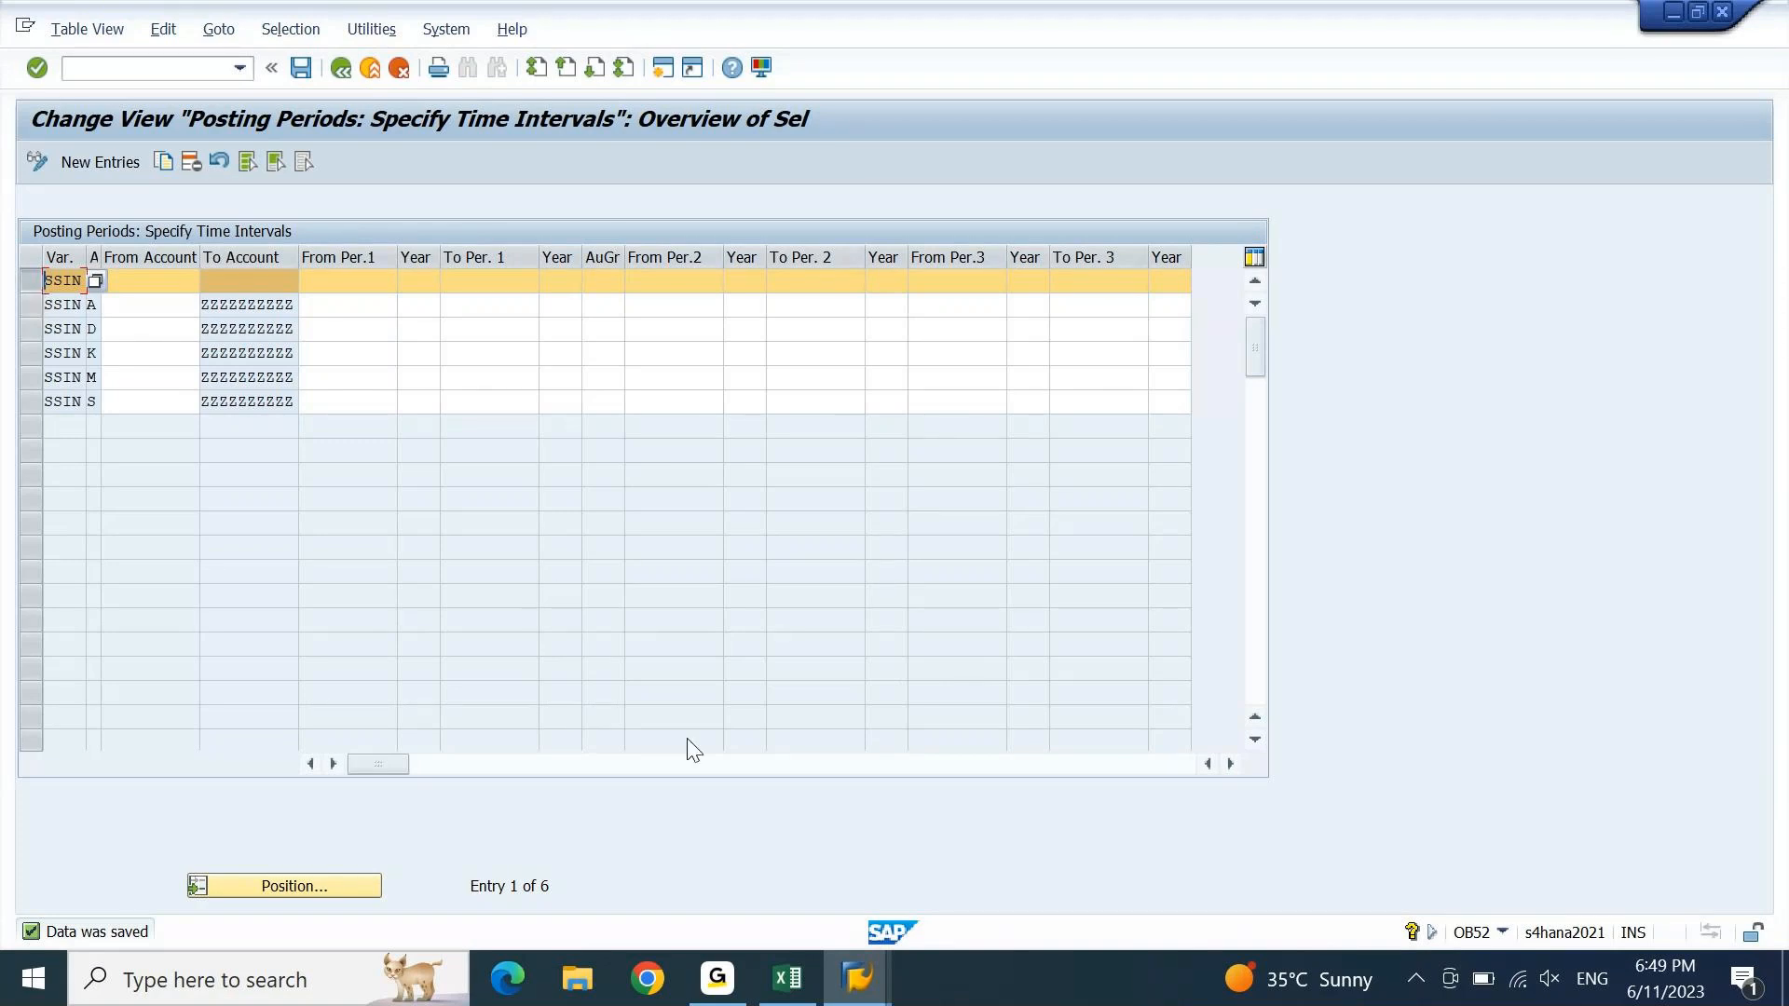
click(717, 979)
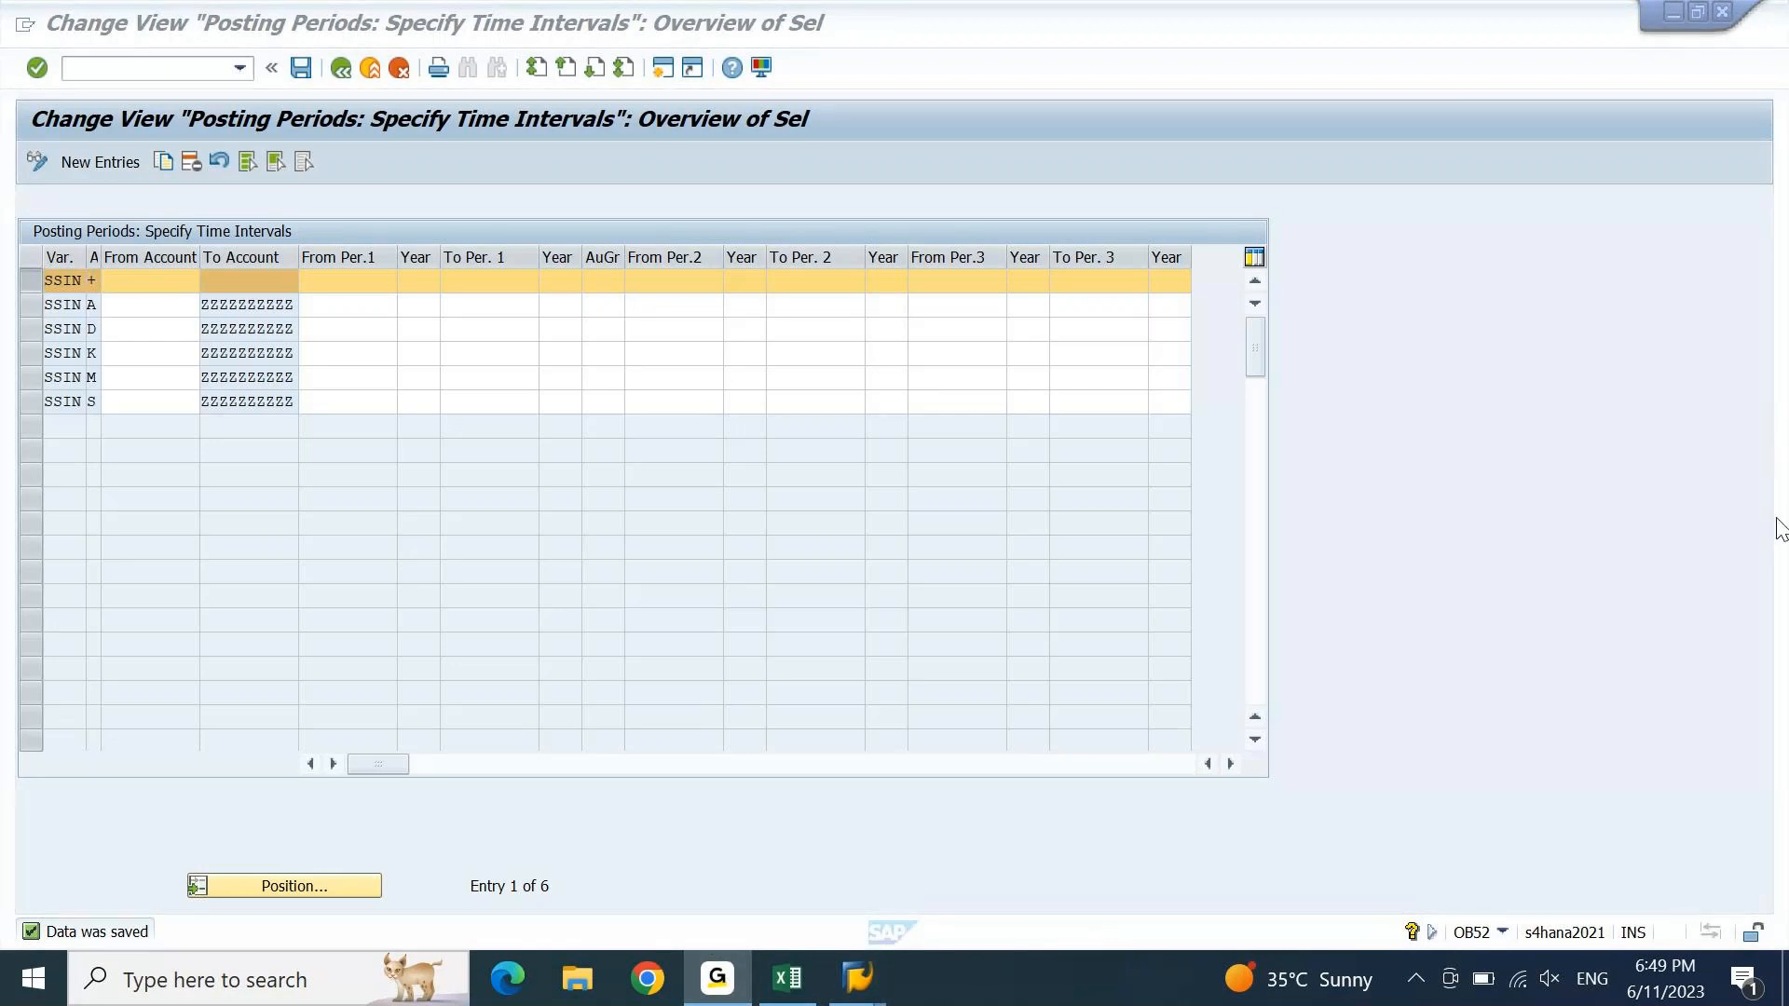
click(715, 993)
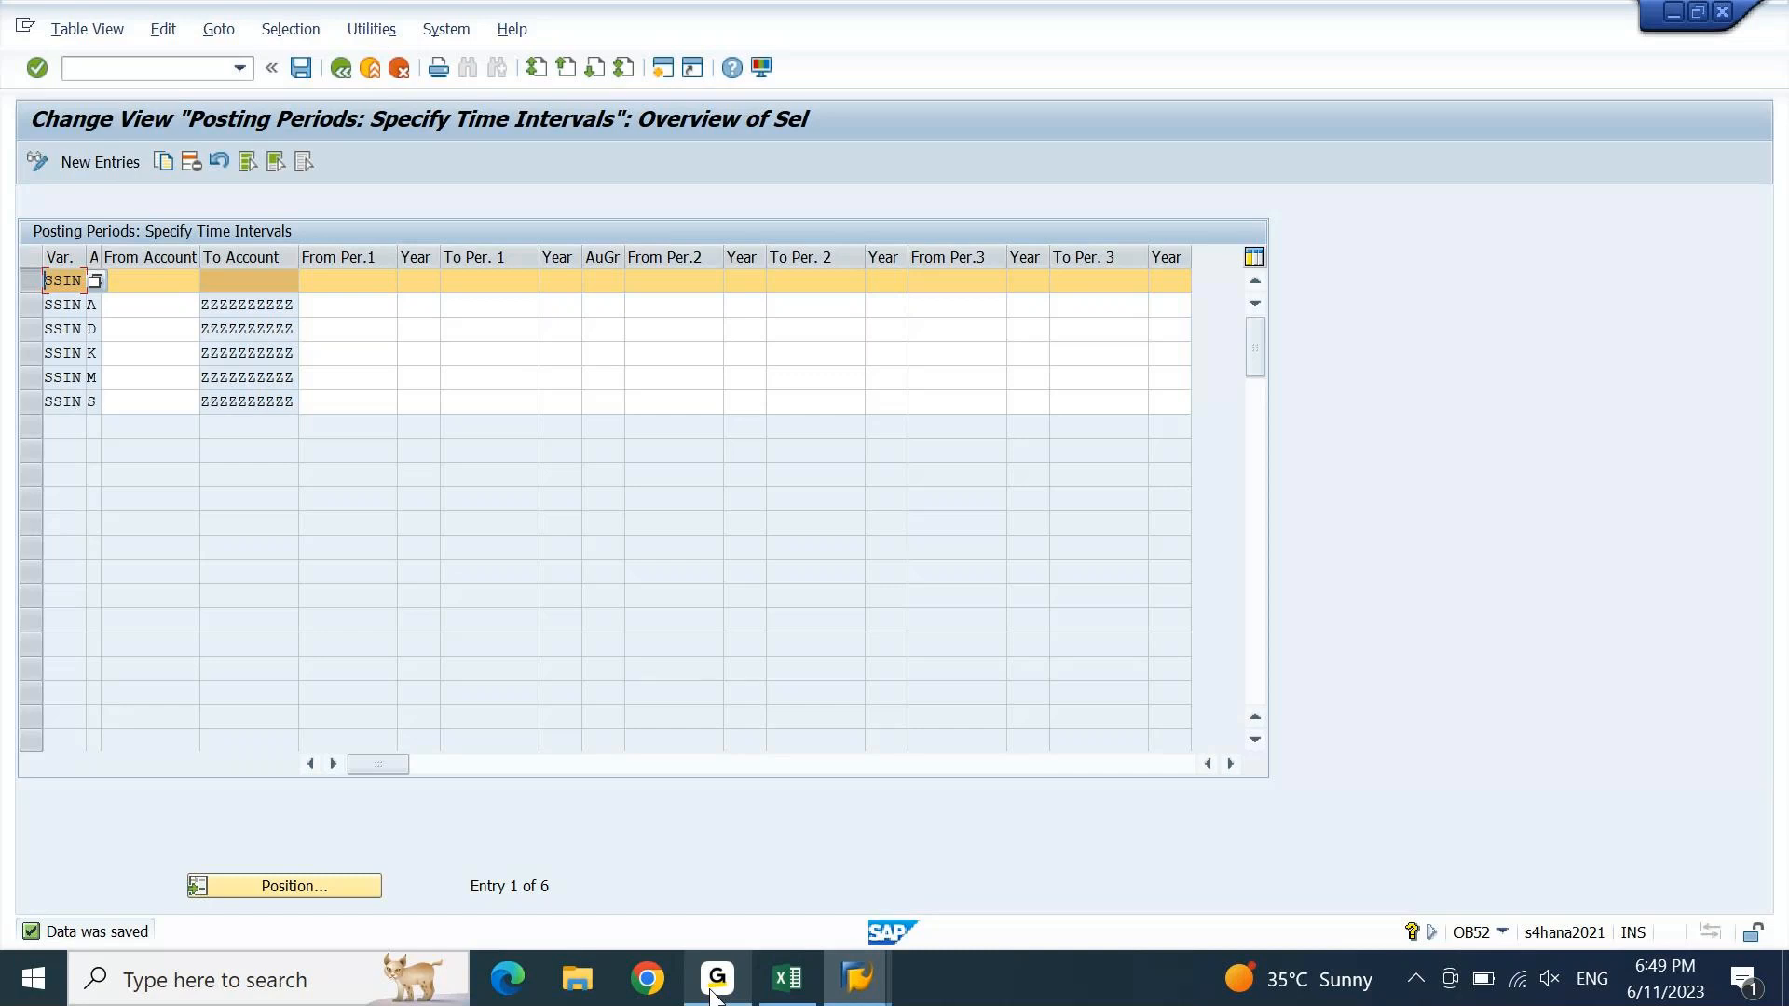
click(26, 283)
click(240, 287)
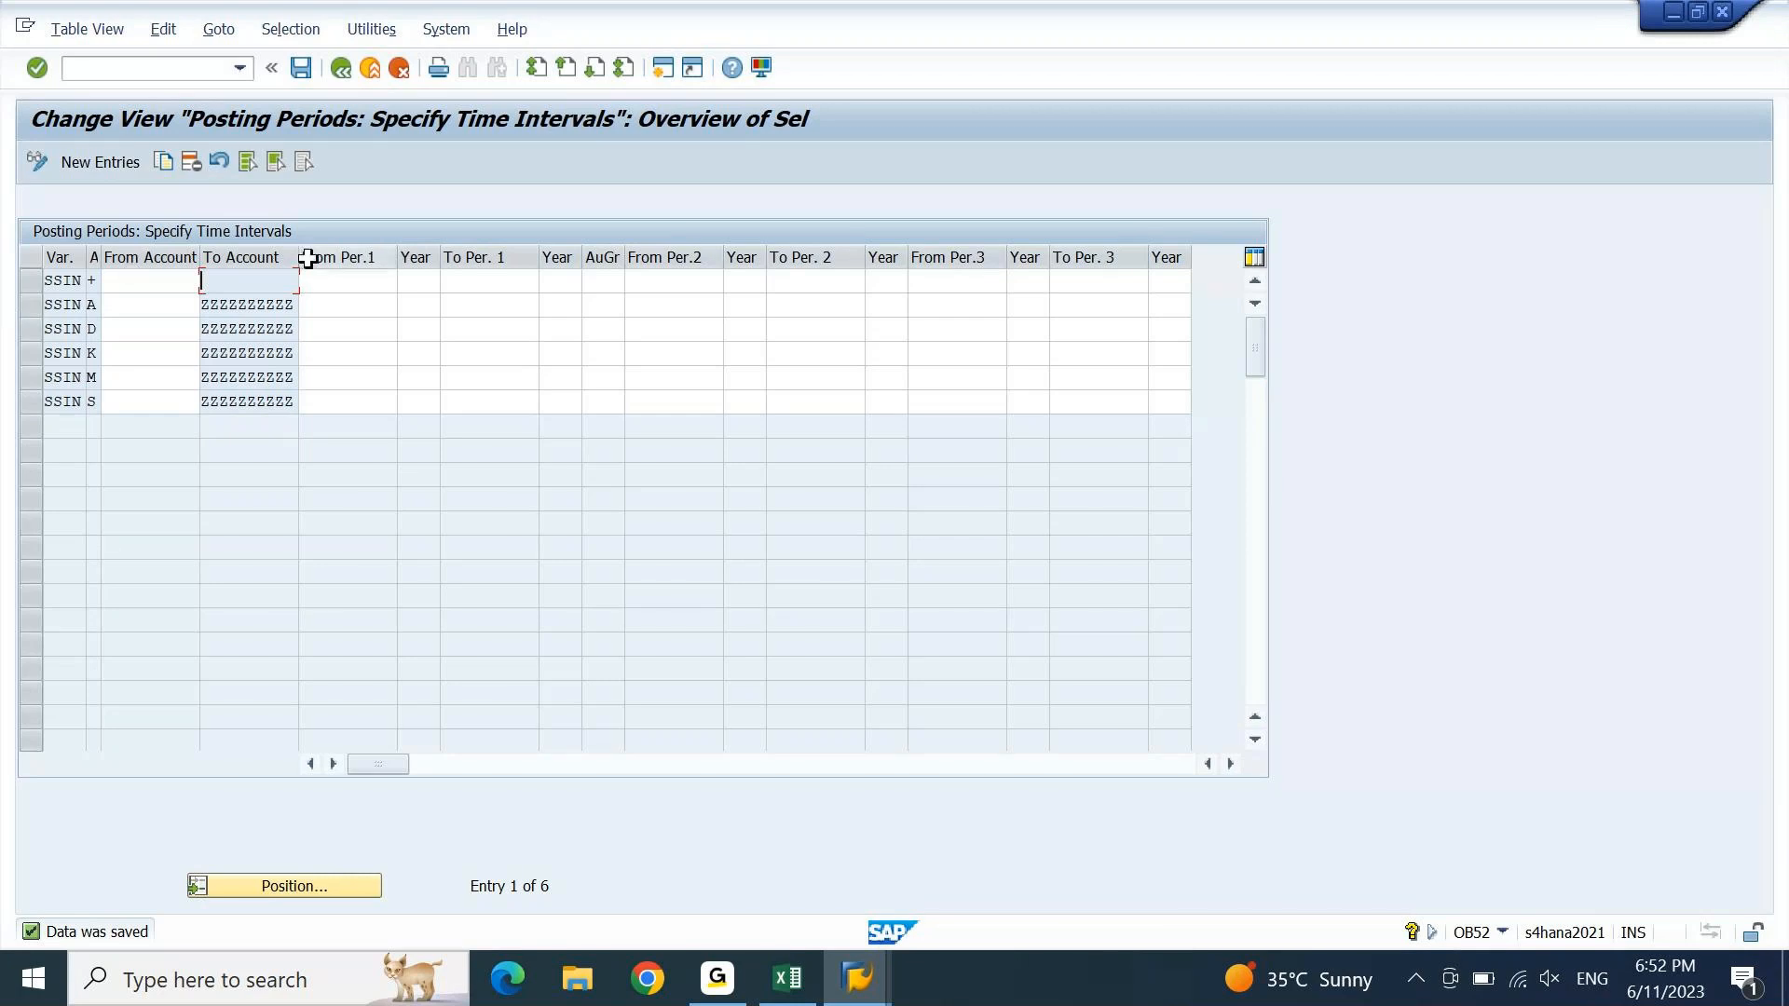
- Set From Per.1 to 6 in all six SSIN posting period rows
click(351, 284)
text(6)
key(ctrl+a)
key(ctrl+c)
key(Down)
key(ctrl+v)
key(Down)
key(ctrl+v)
key(Down)
key(ctrl+v)
key(Down)
key(ctrl+v)
key(Down)
key(ctrl+v)
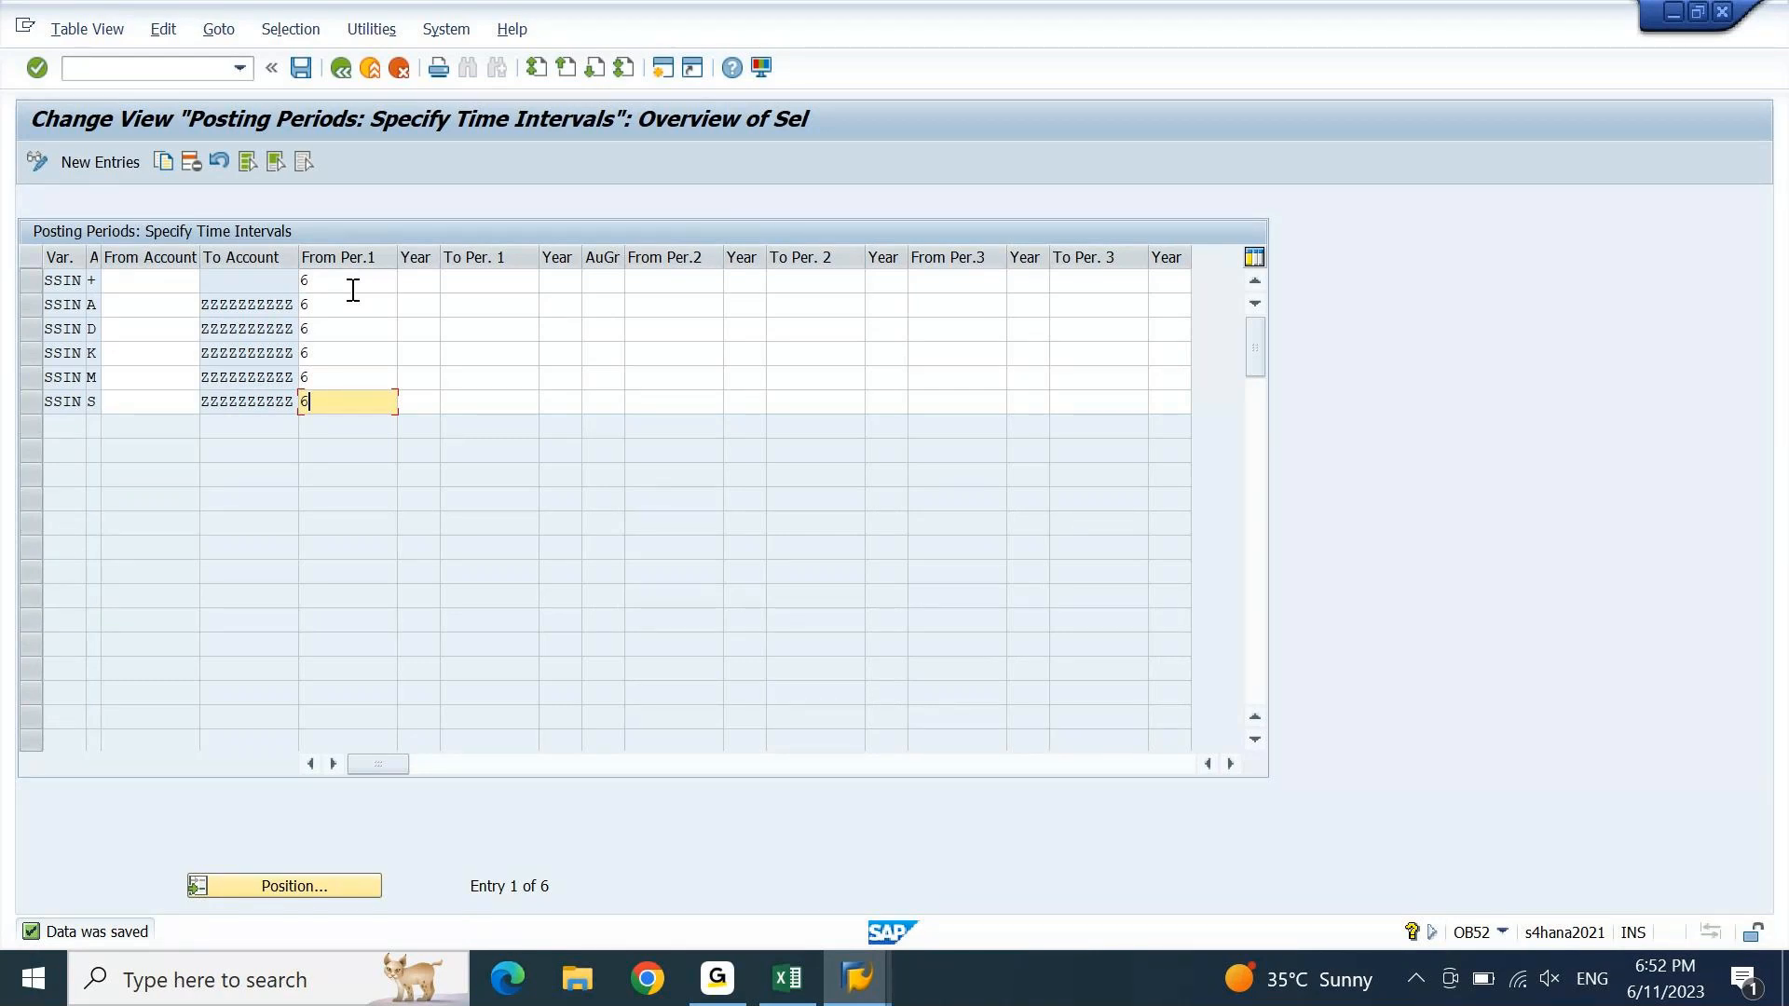
- Set the year beside From Per.1 to 2023 in all six SSIN rows
click(418, 285)
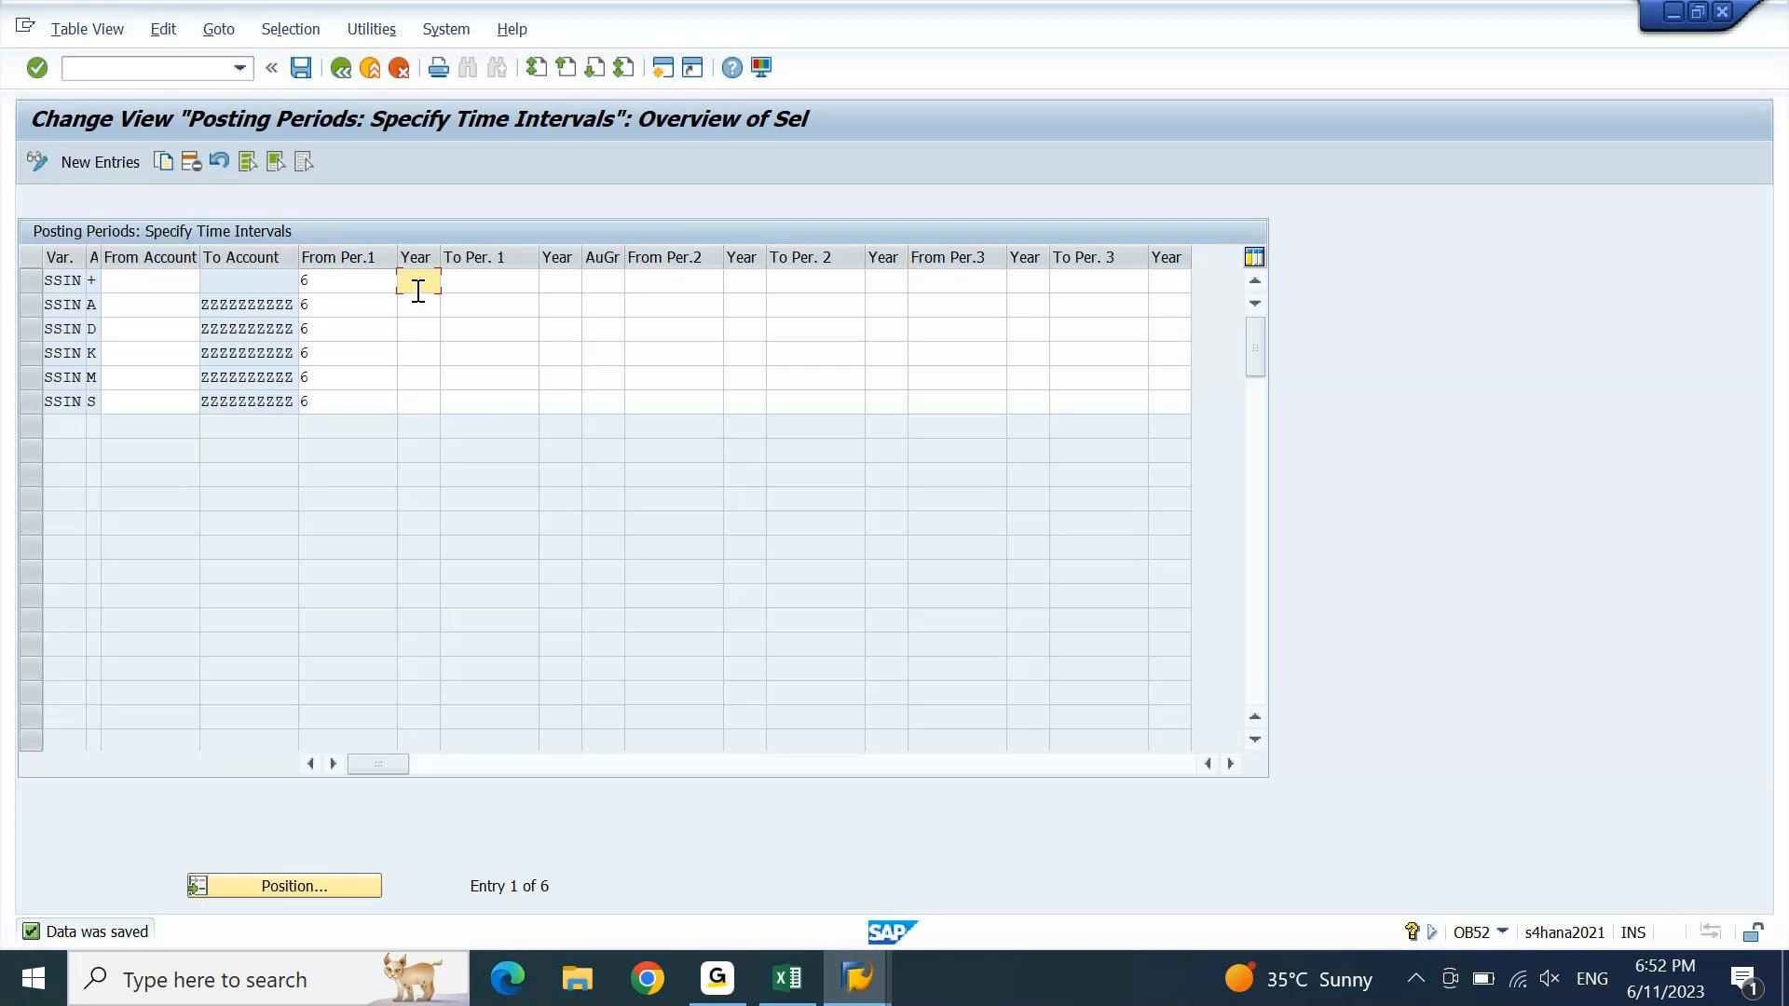
text(2023)
key(Down)
key(ctrl+v)
key(Down)
key(ctrl+v)
key(Down)
key(ctrl+v)
key(Down)
key(ctrl+v)
key(Down)
key(ctrl+v)
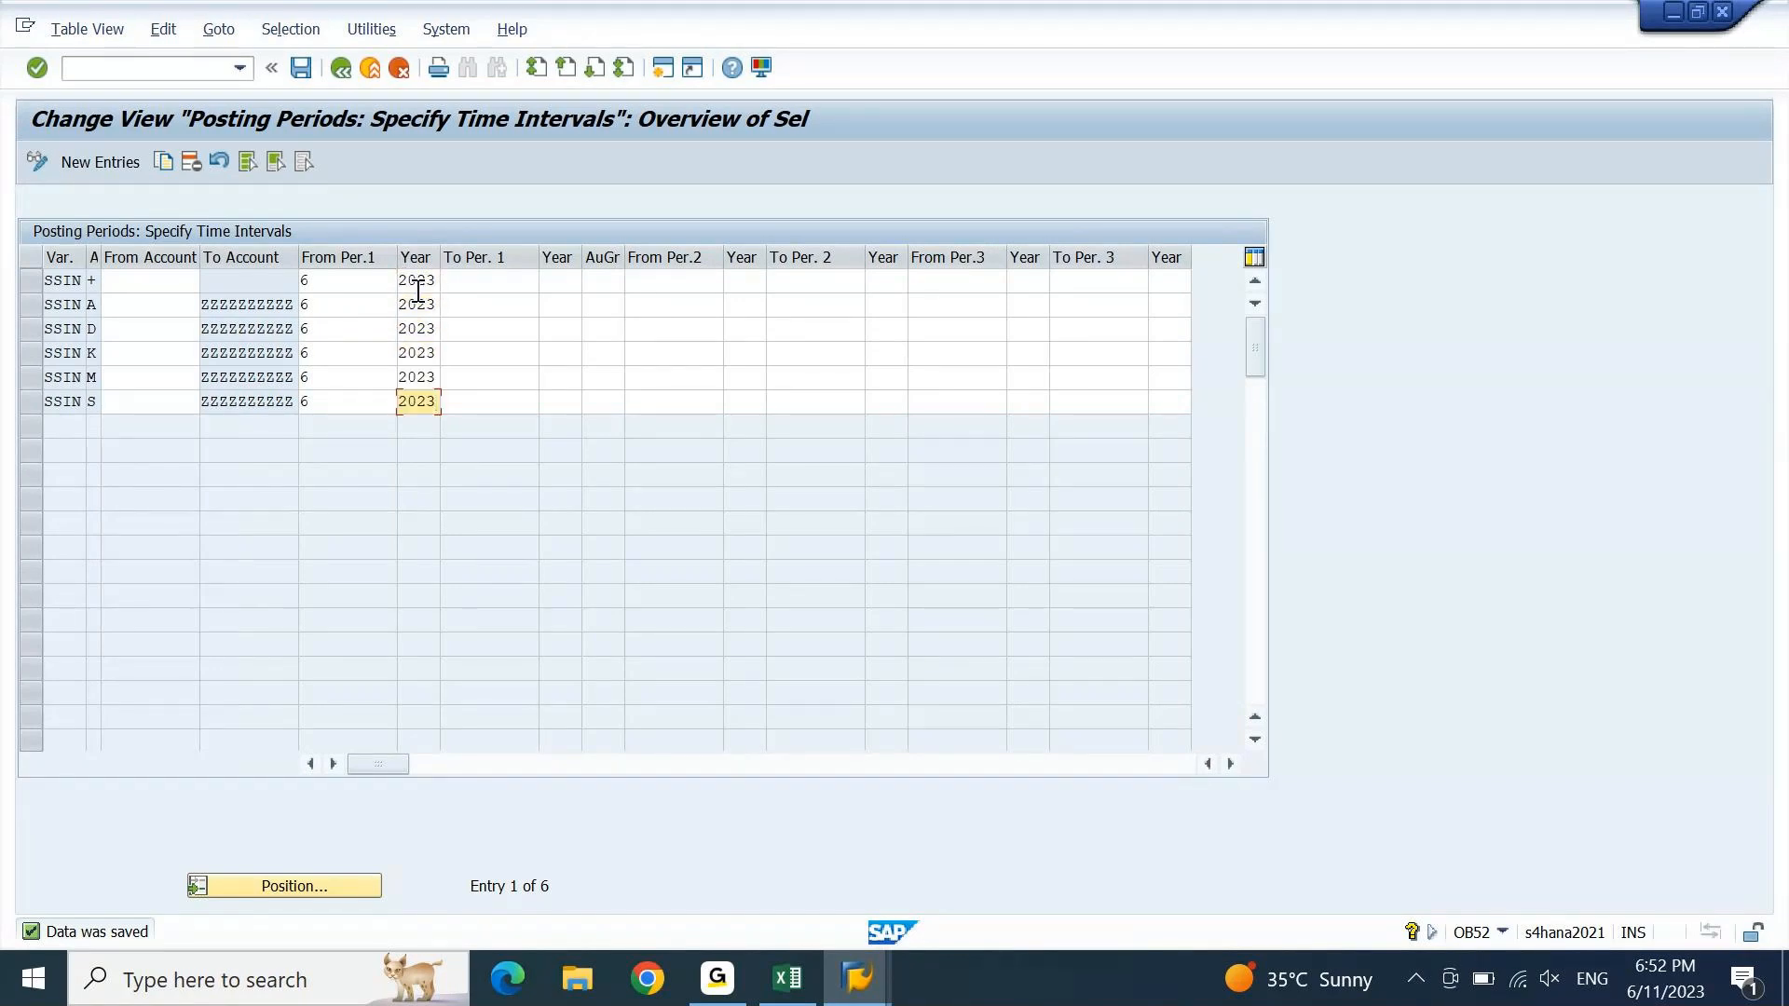
- Copy the From Per.1 and year block into To Per. 1 and its year for all six rows, save and leave the transaction
click(489, 292)
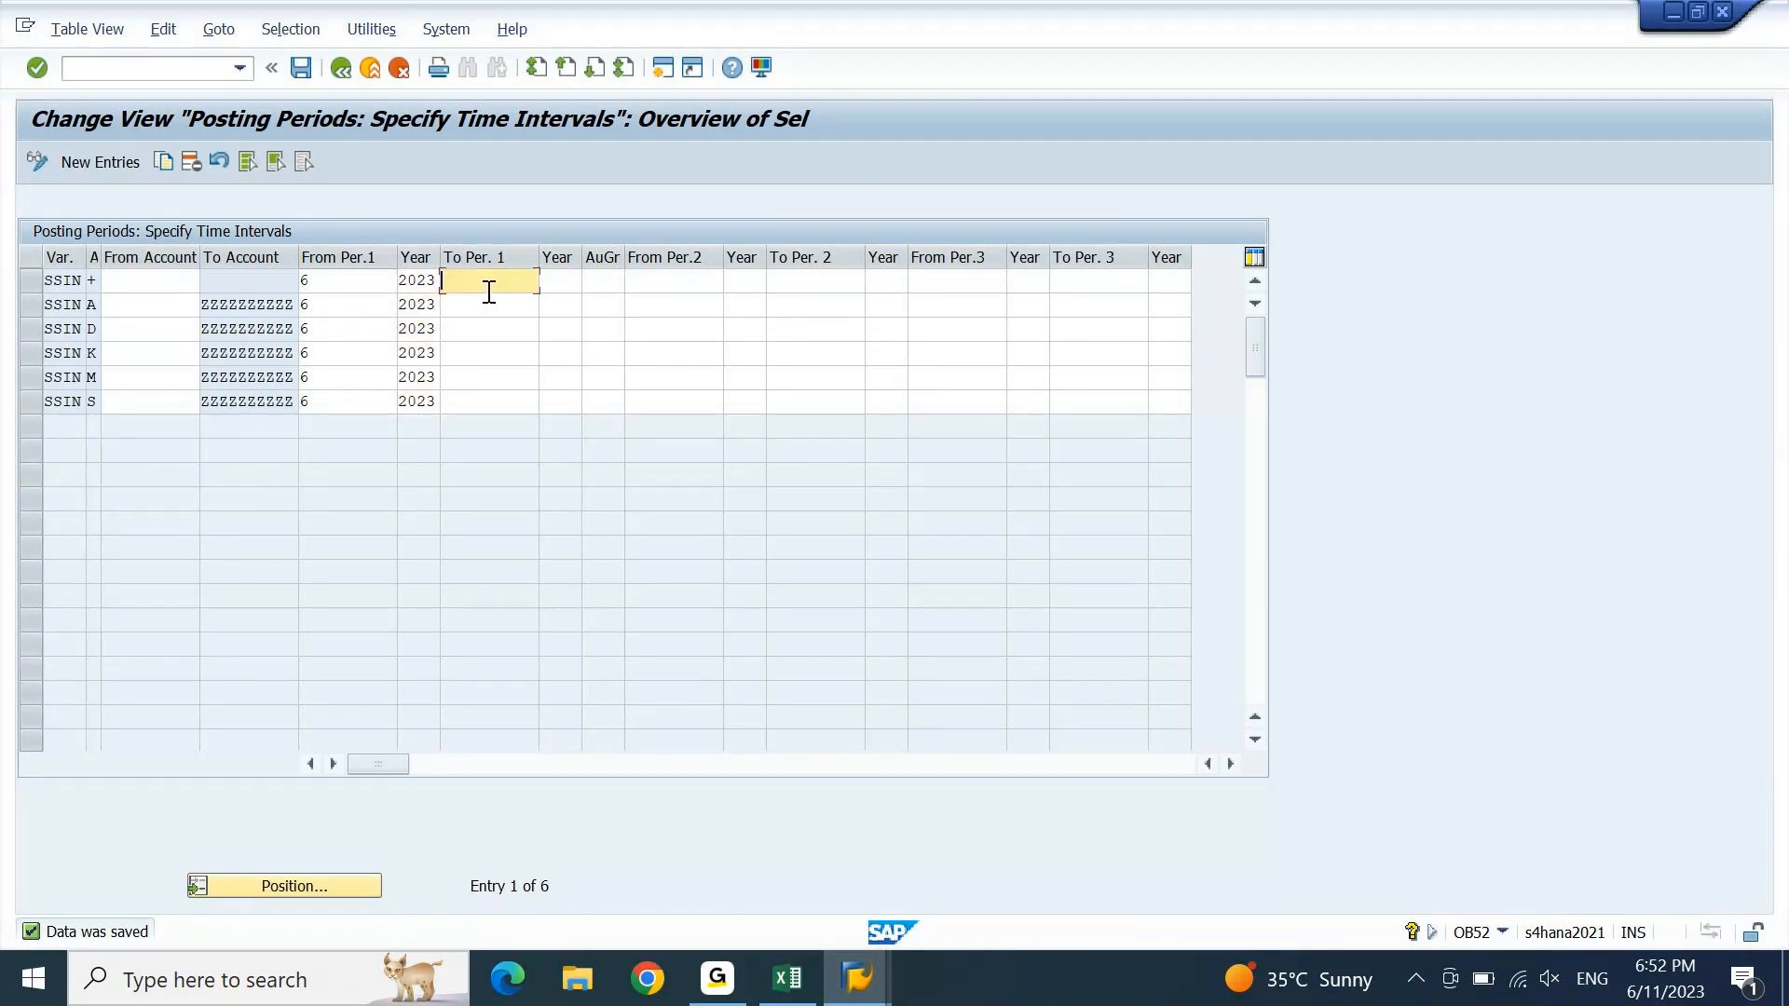
key(shift+Tab)
key(shift+Tab)
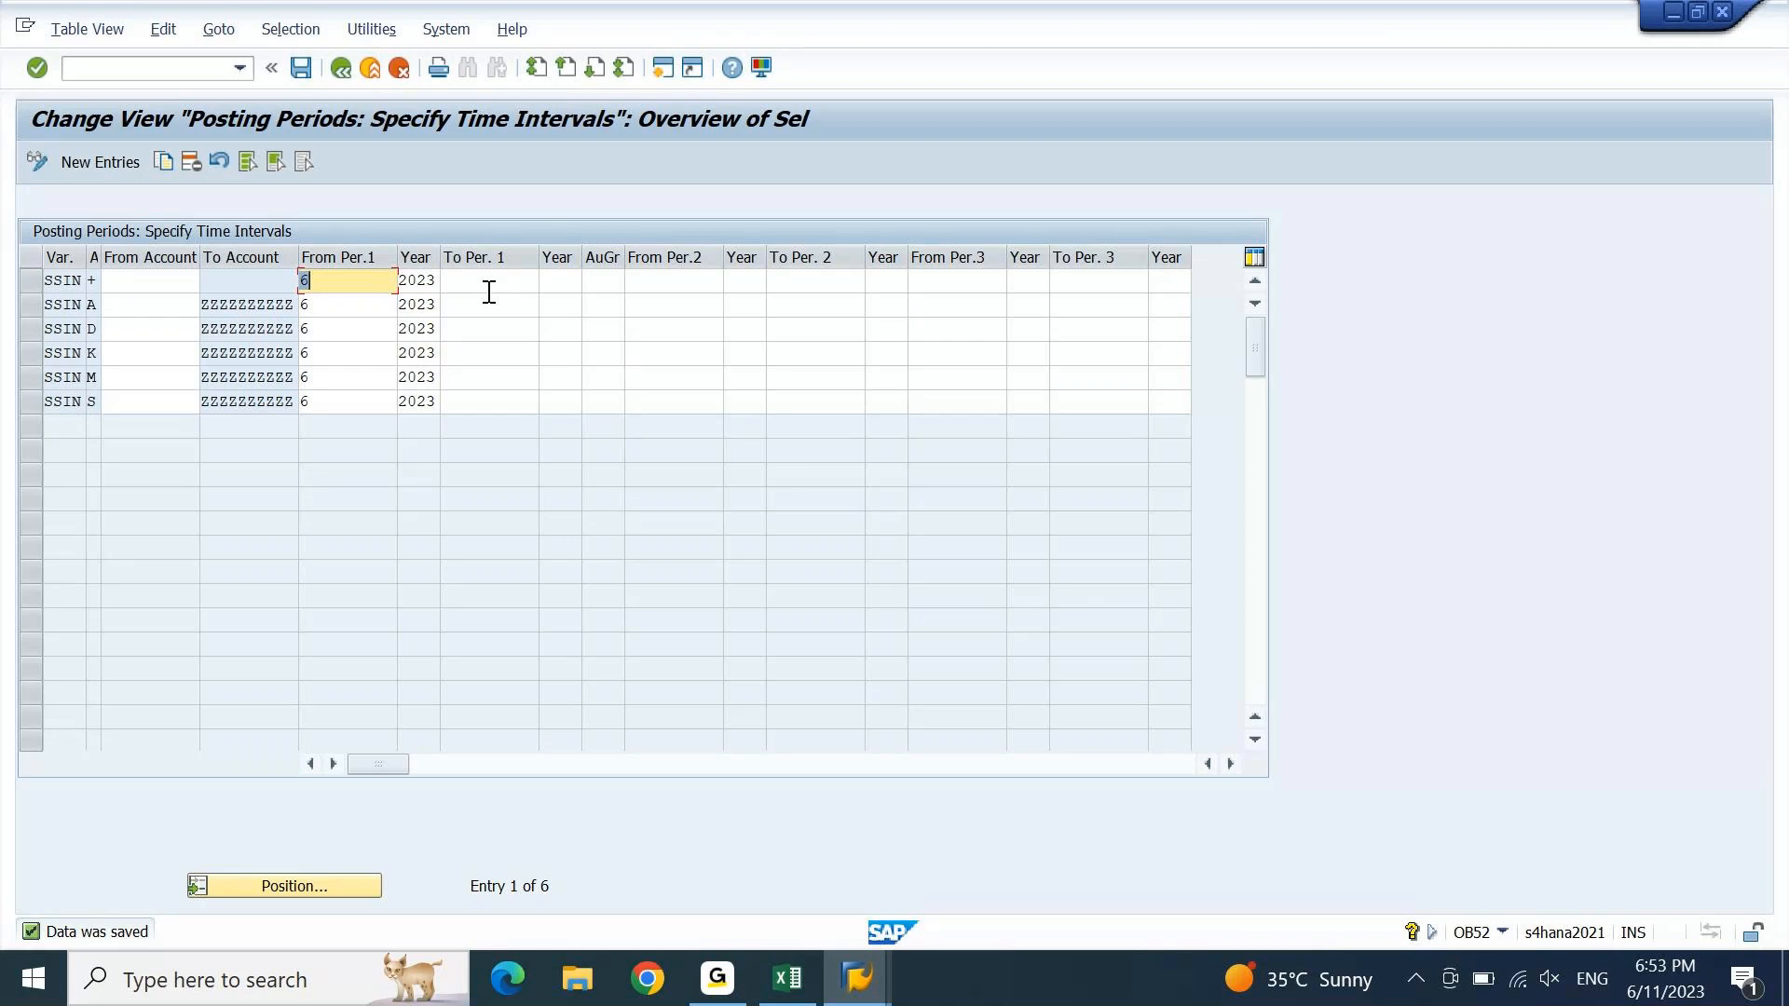
key(ctrl+y)
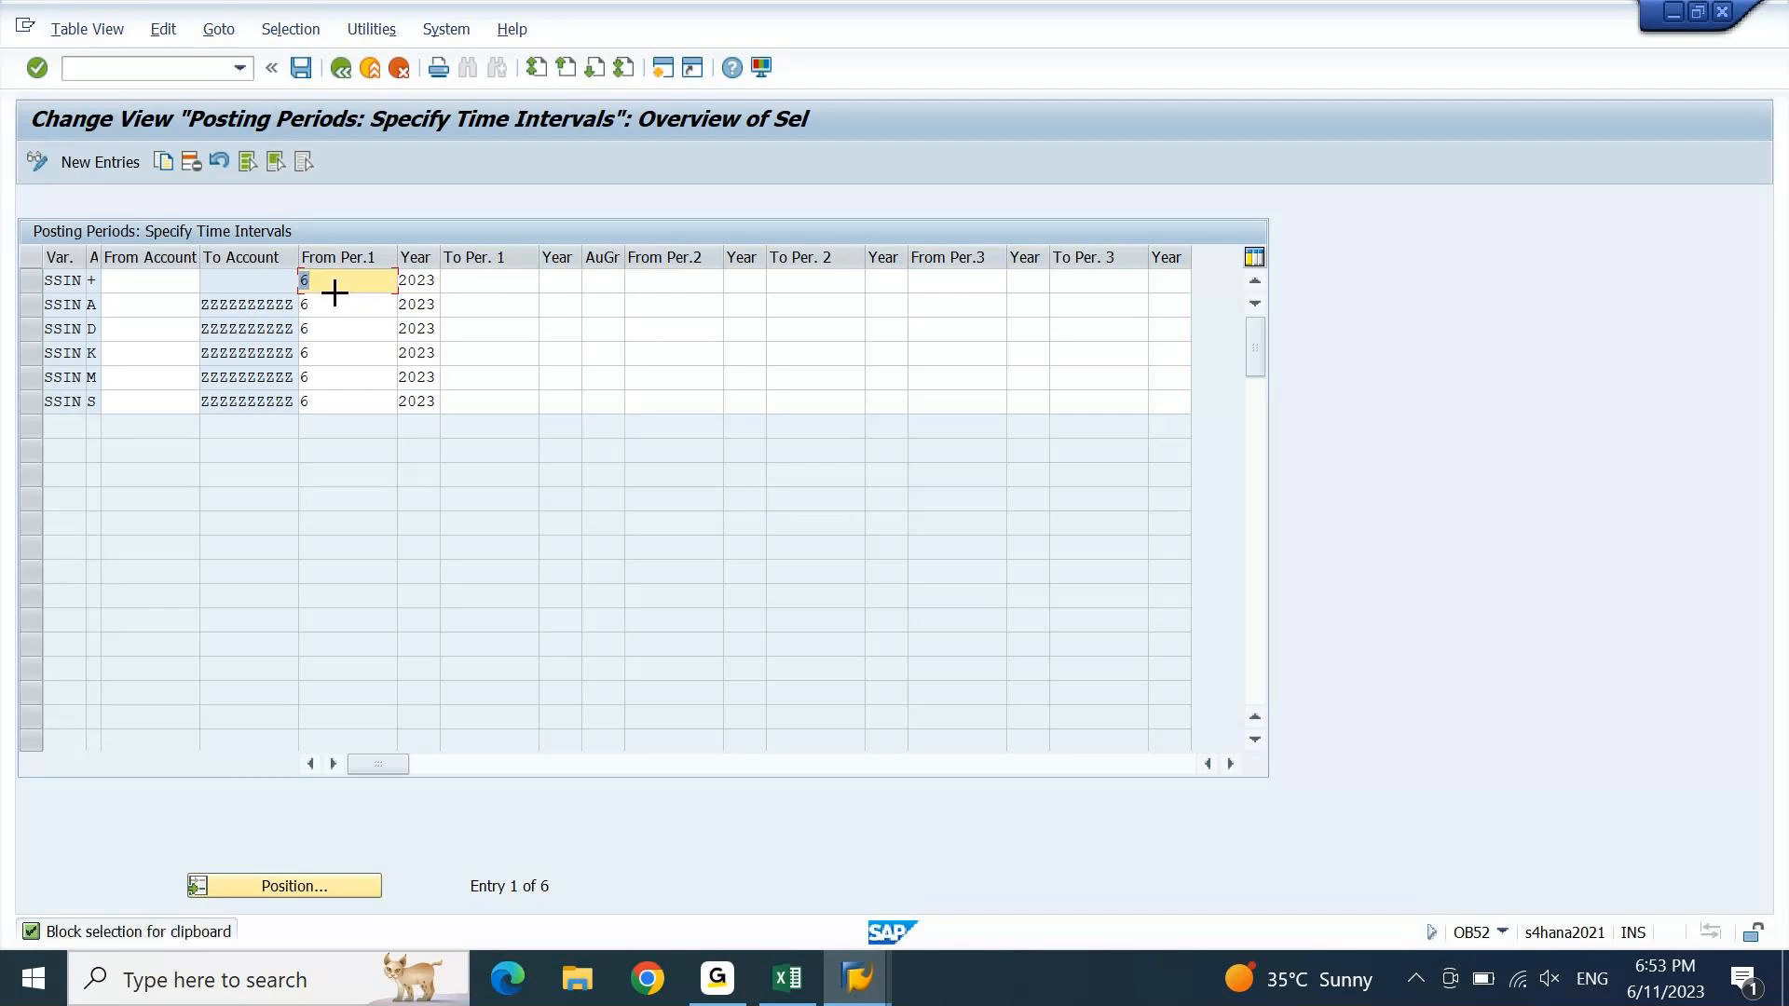
drag(384, 340, 435, 407)
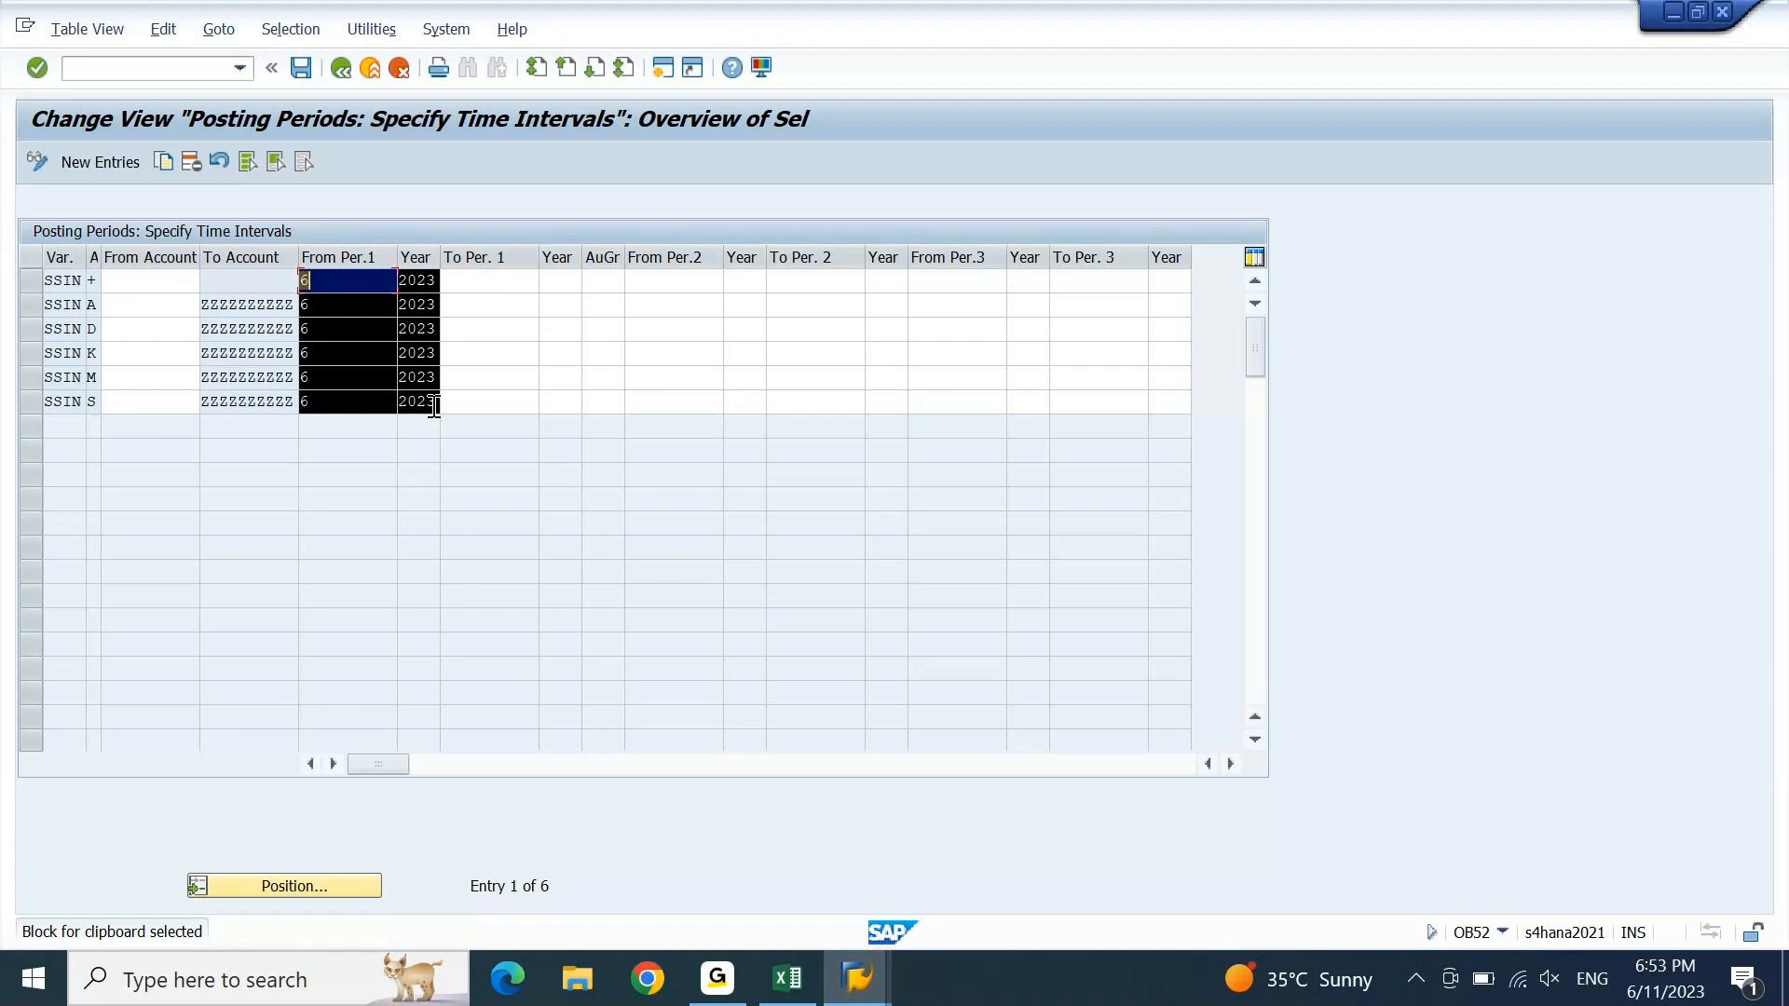
key(ctrl+c)
click(524, 281)
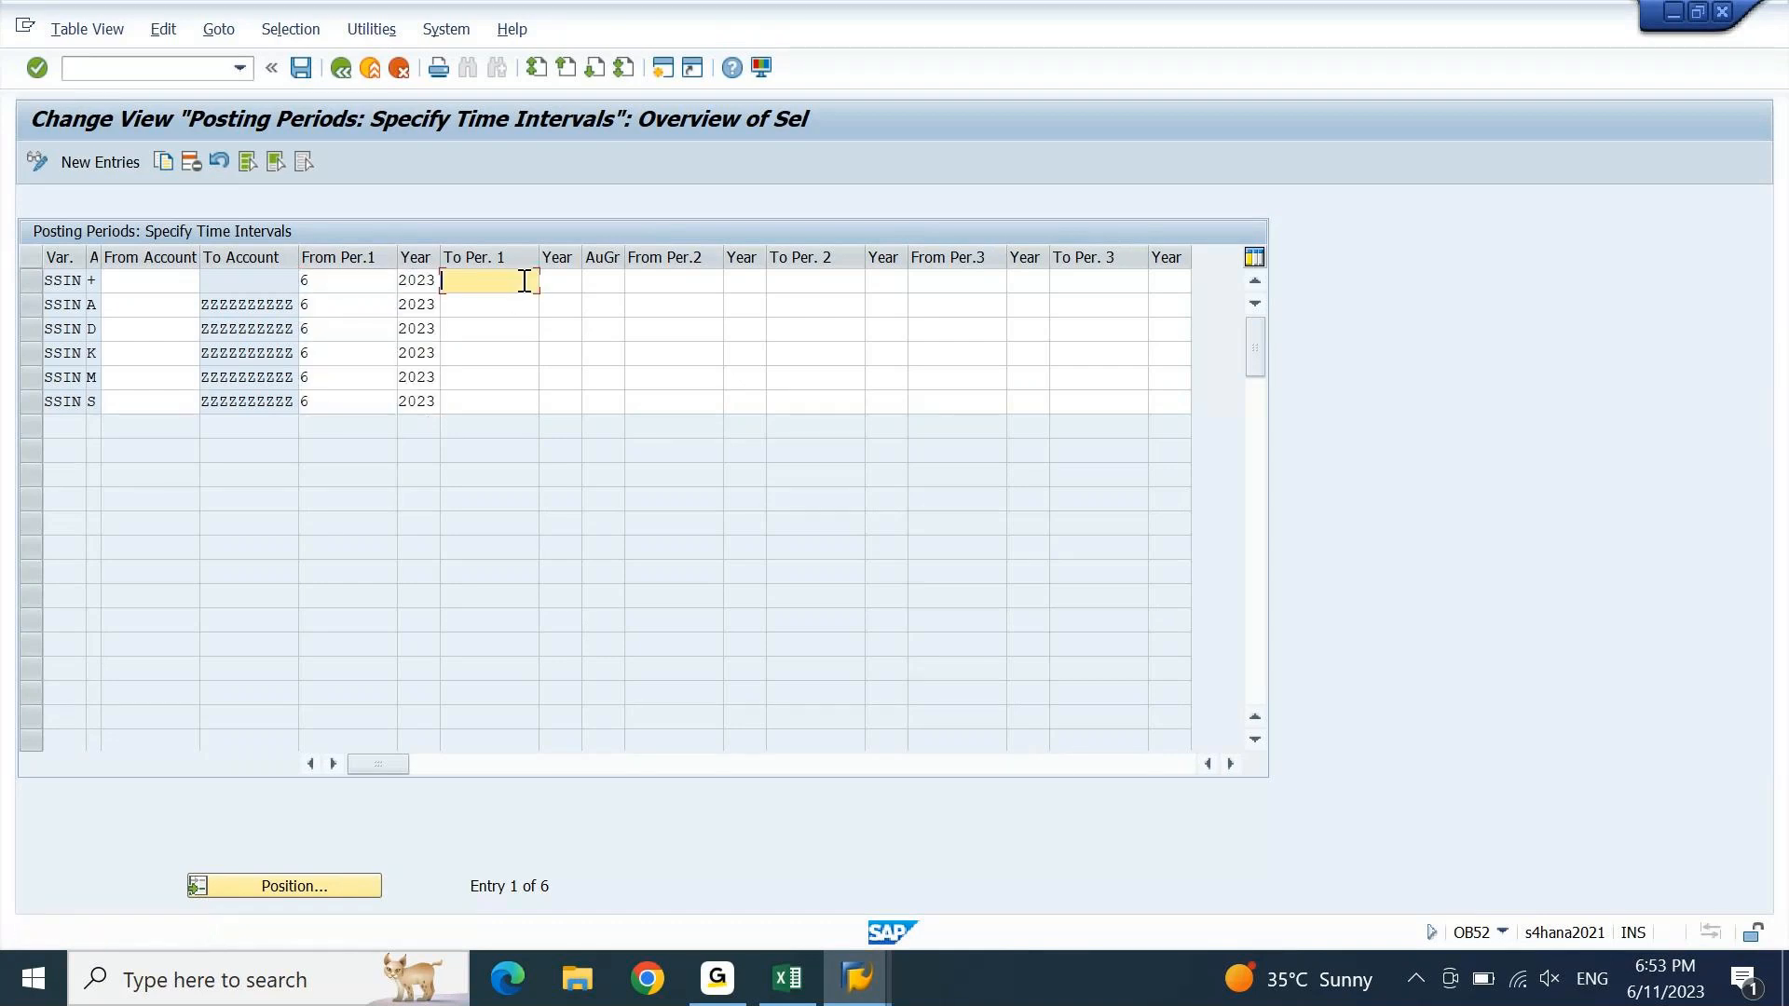
key(ctrl+v)
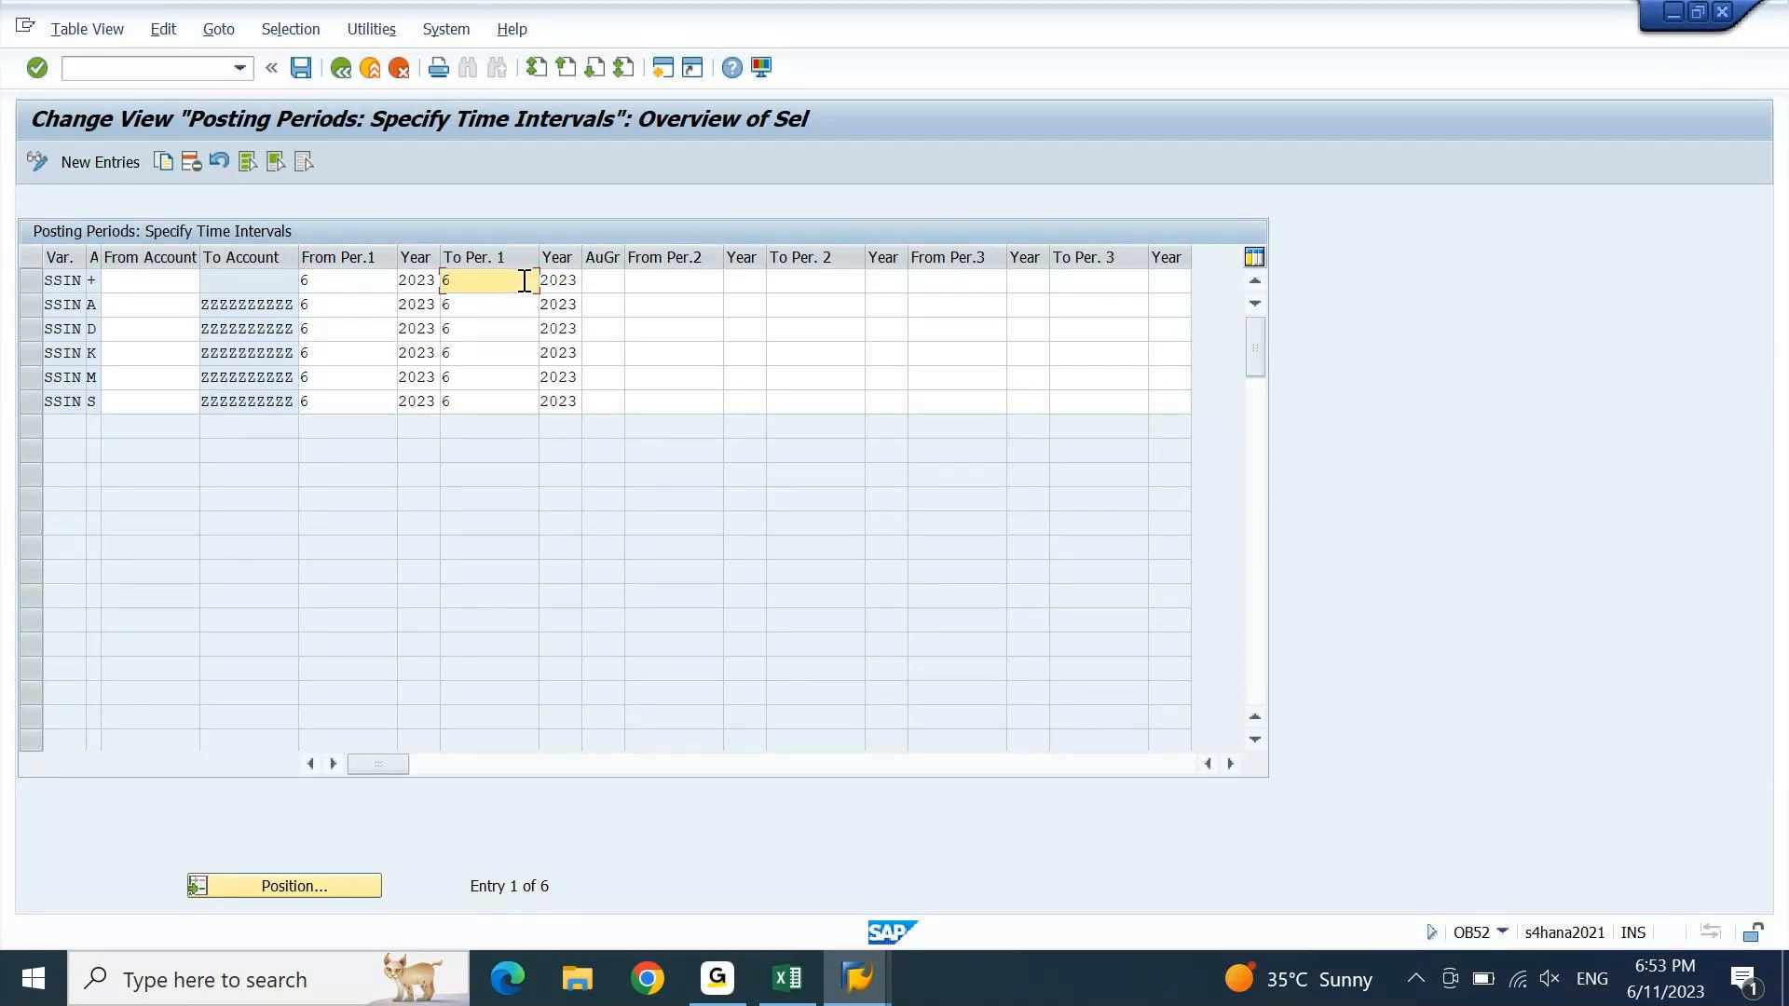
key(Return)
click(311, 73)
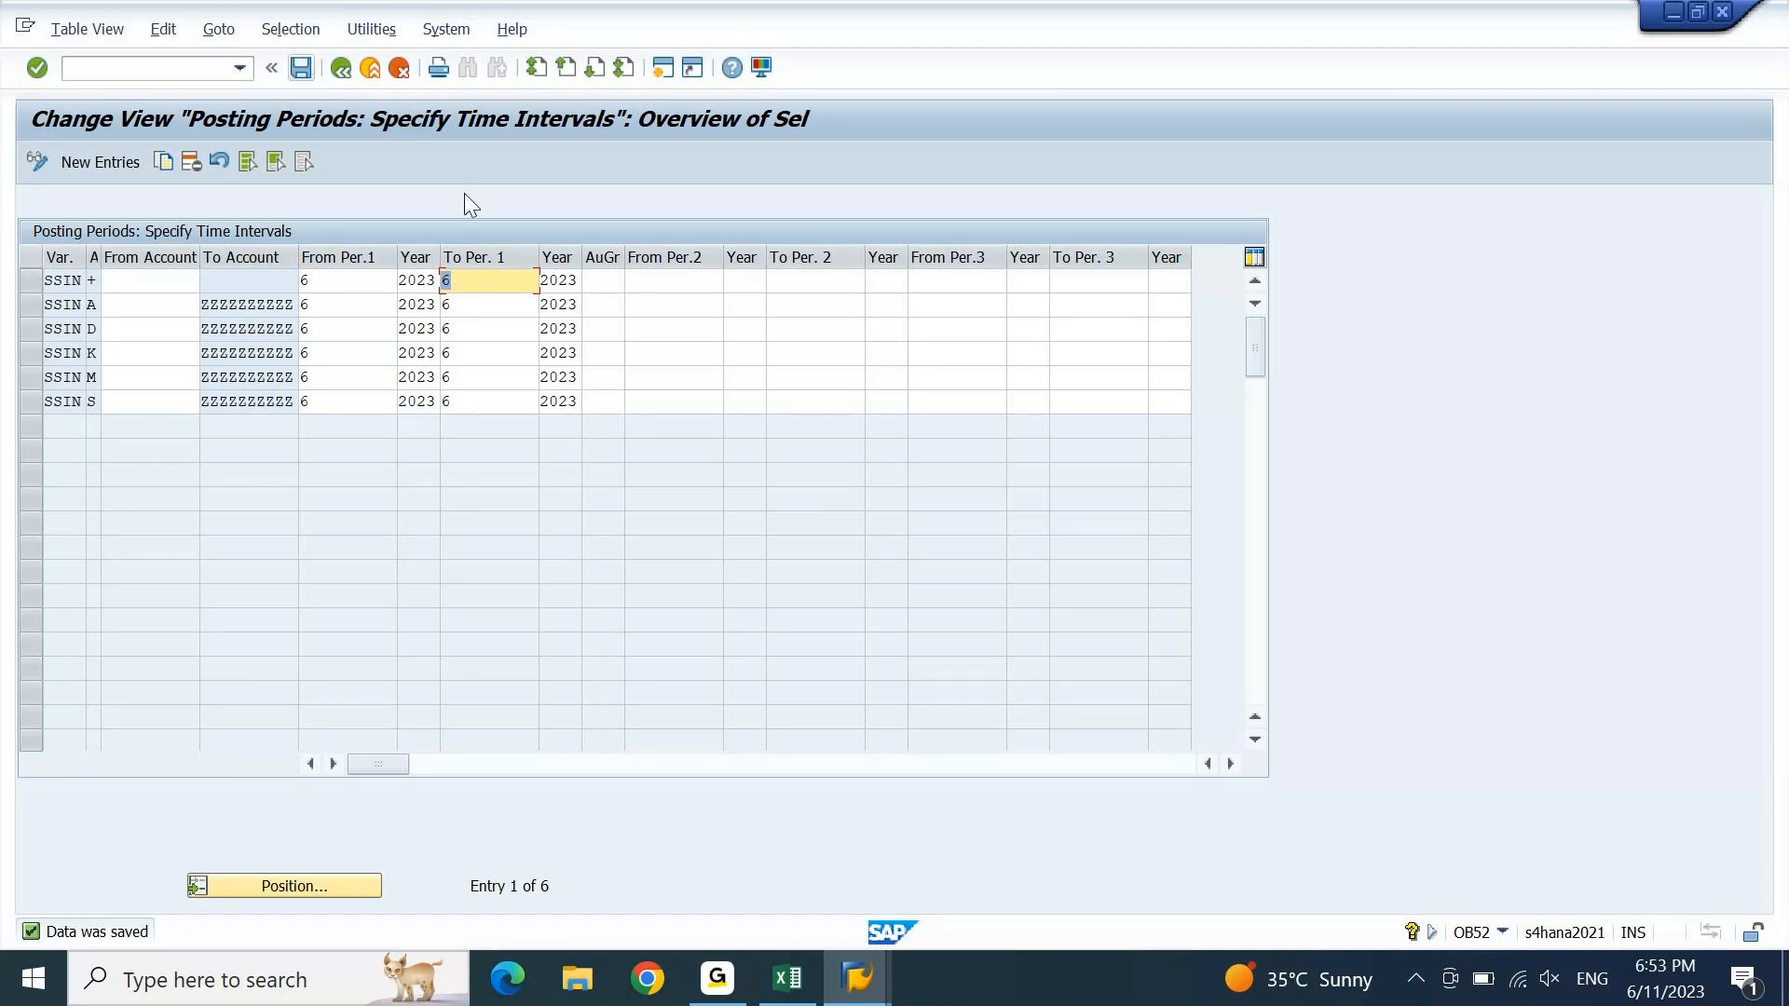
key(F3)
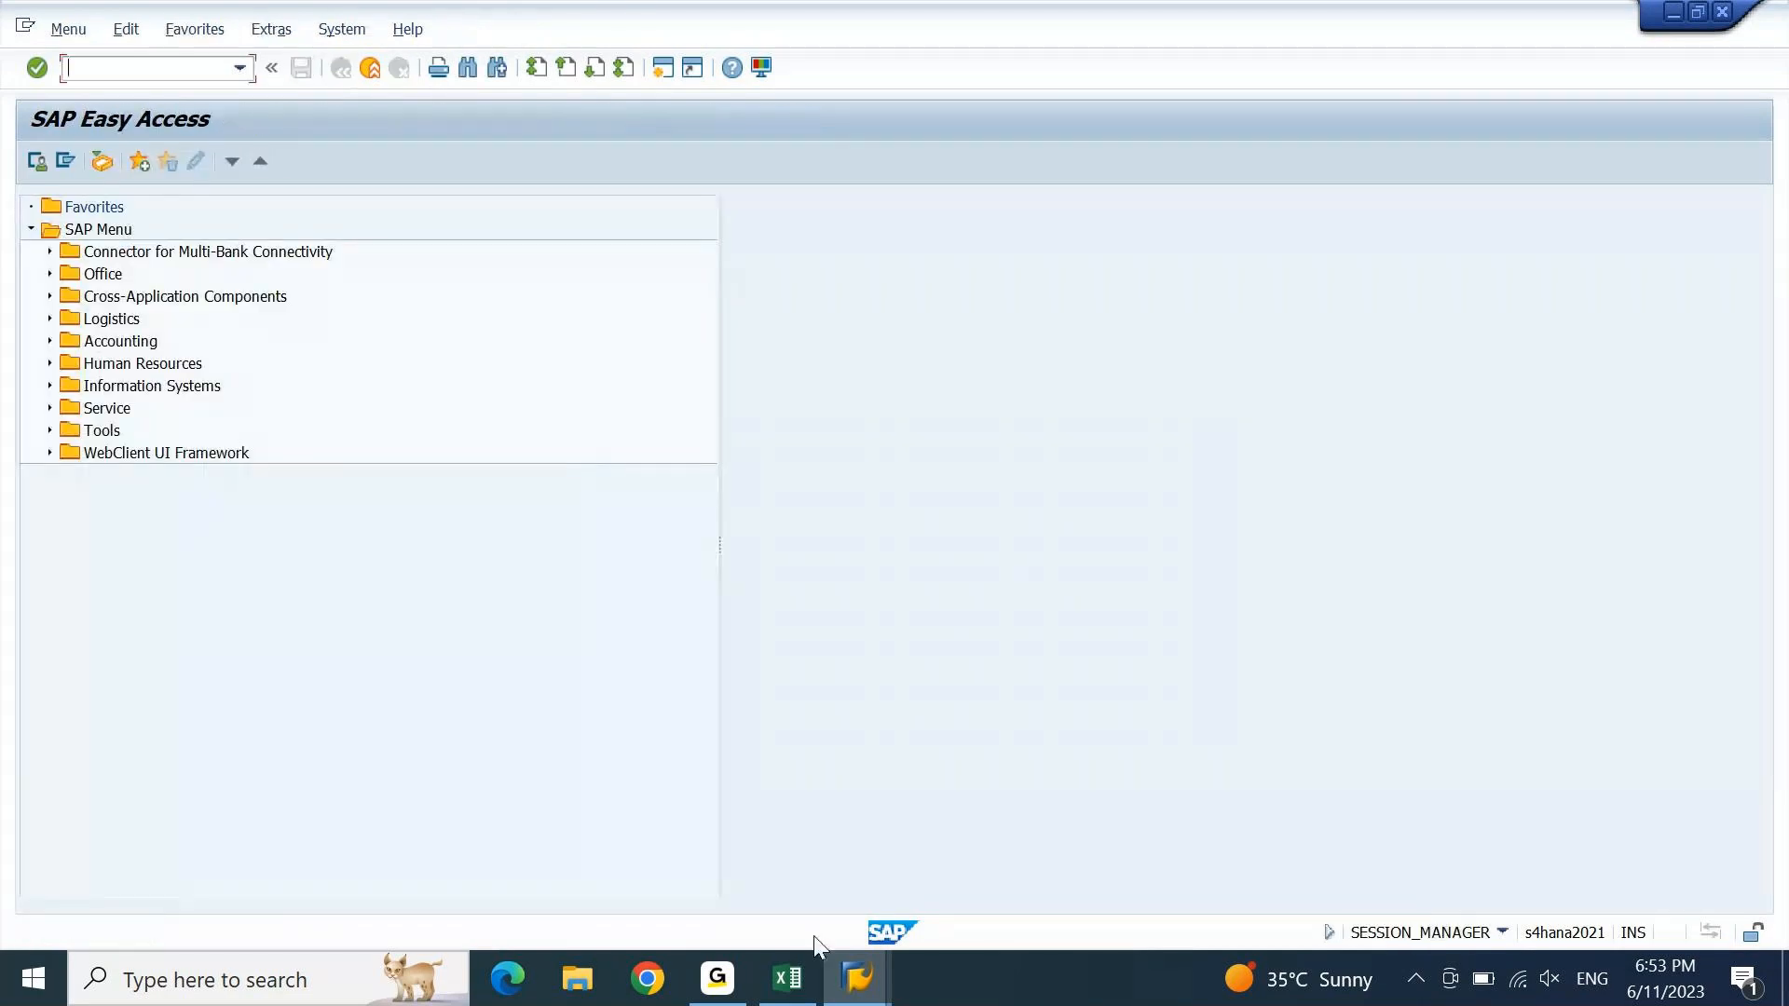
- Look up the Define Field Status Variants code in the Excel workbook and run OBC4 in SAP
click(789, 980)
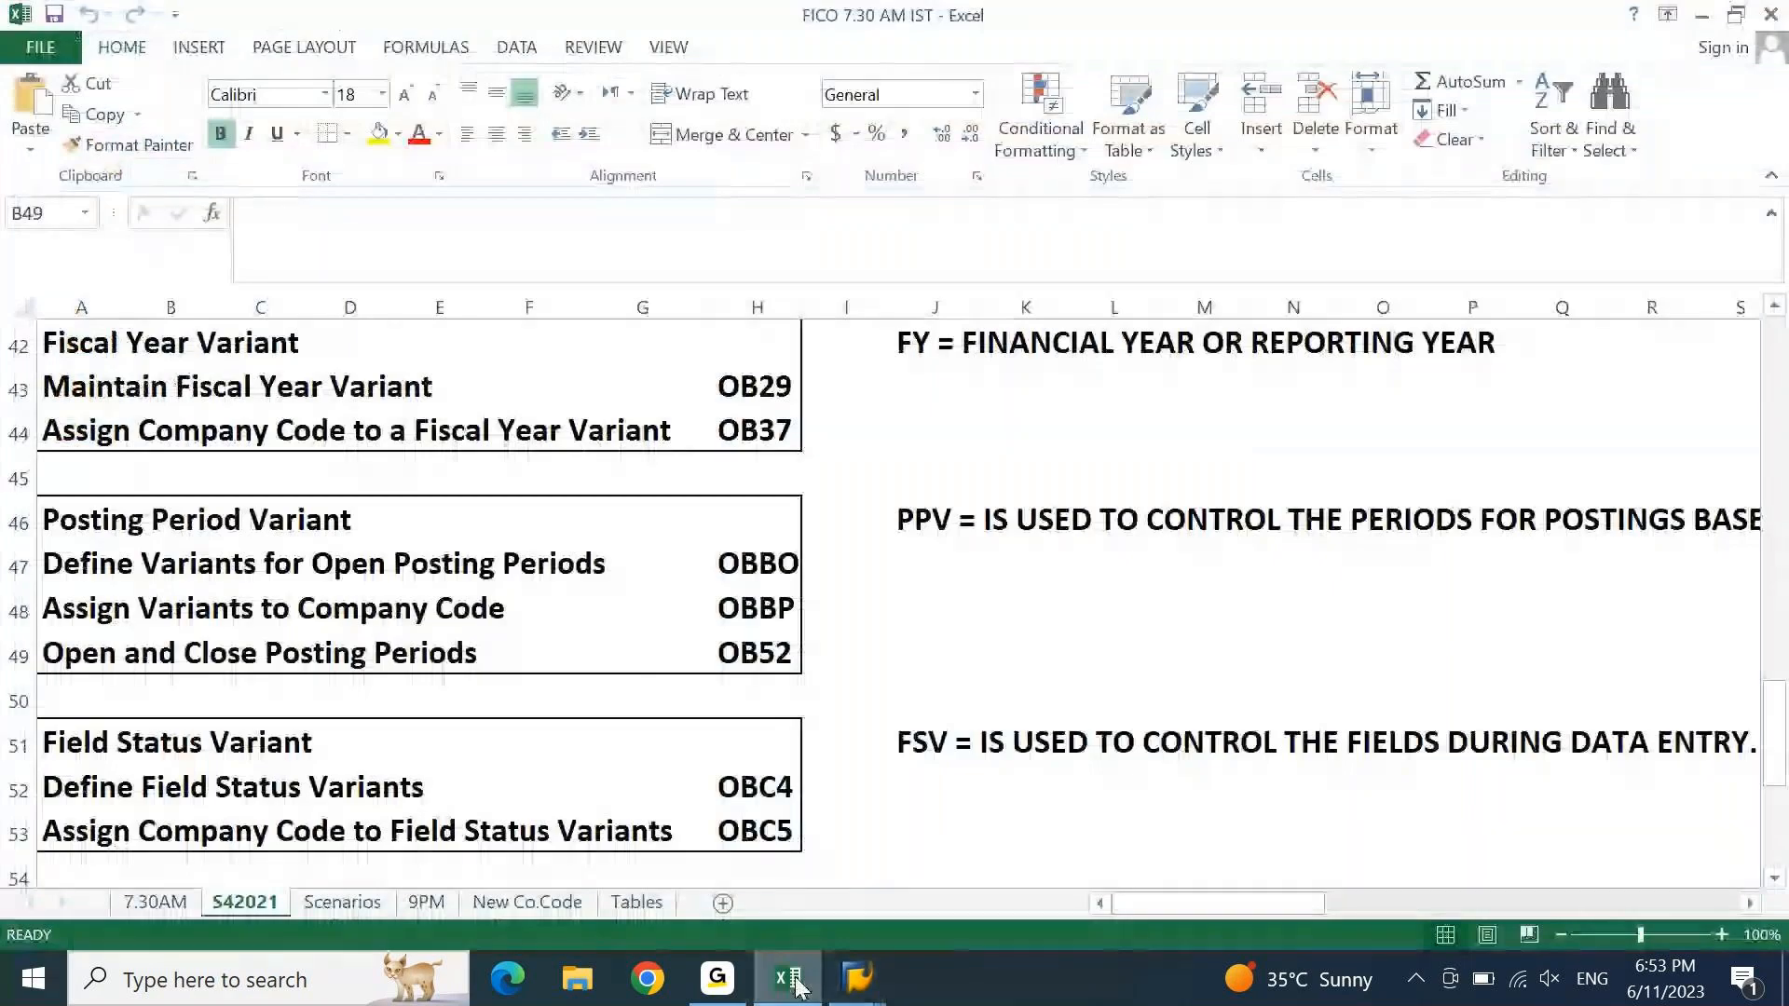
key(Down)
key(Down)
key(Down)
key(Down)
key(Down)
key(Down)
key(Down)
key(Down)
key(Down)
key(Down)
key(Down)
key(Down)
key(Down)
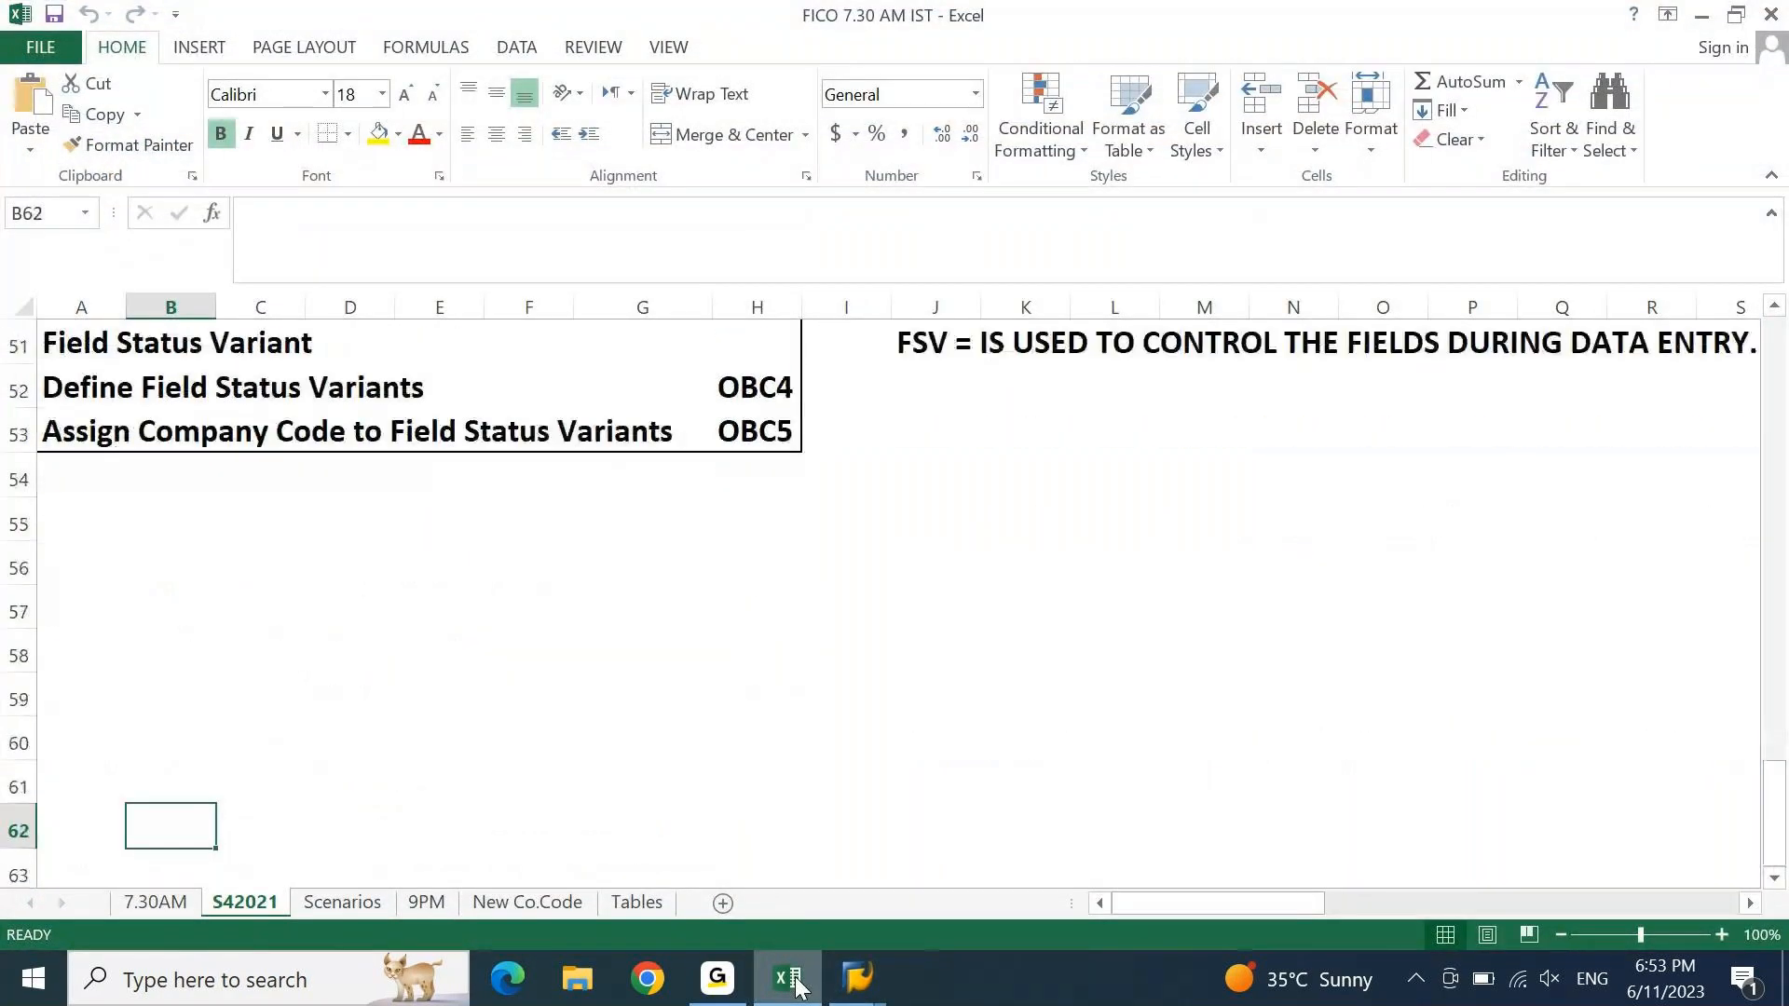
key(ctrl+Up)
key(Page_Down)
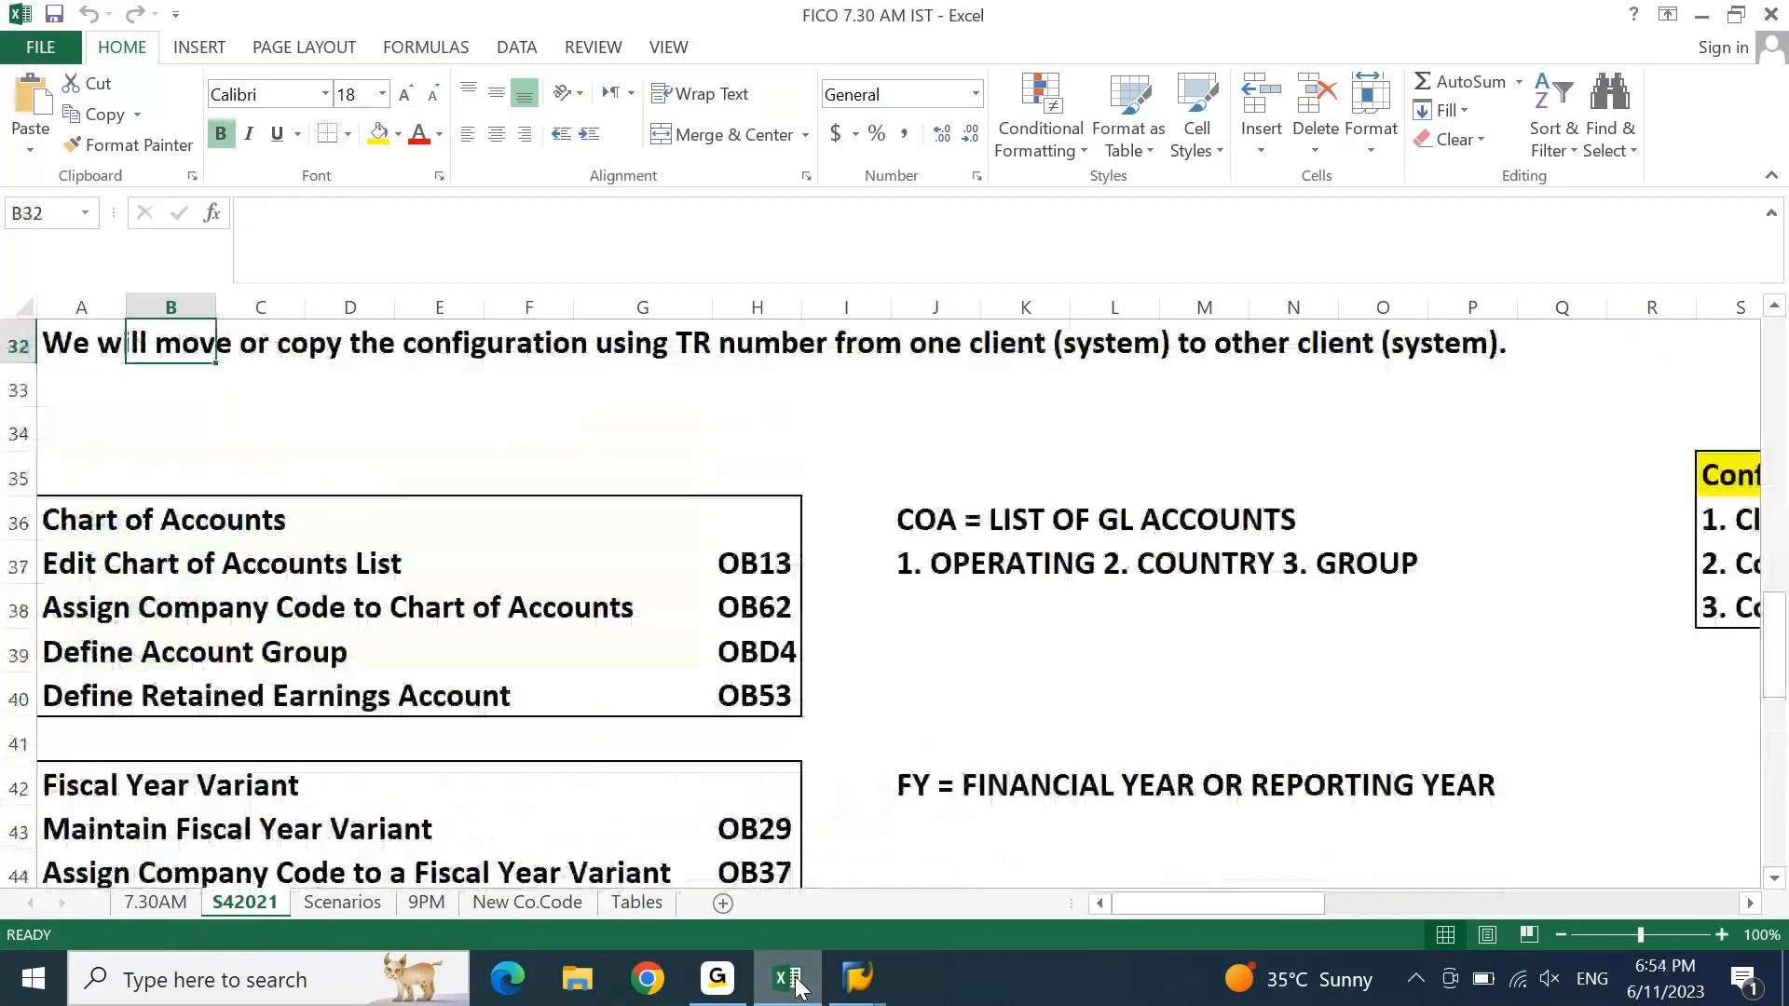
key(Page_Down)
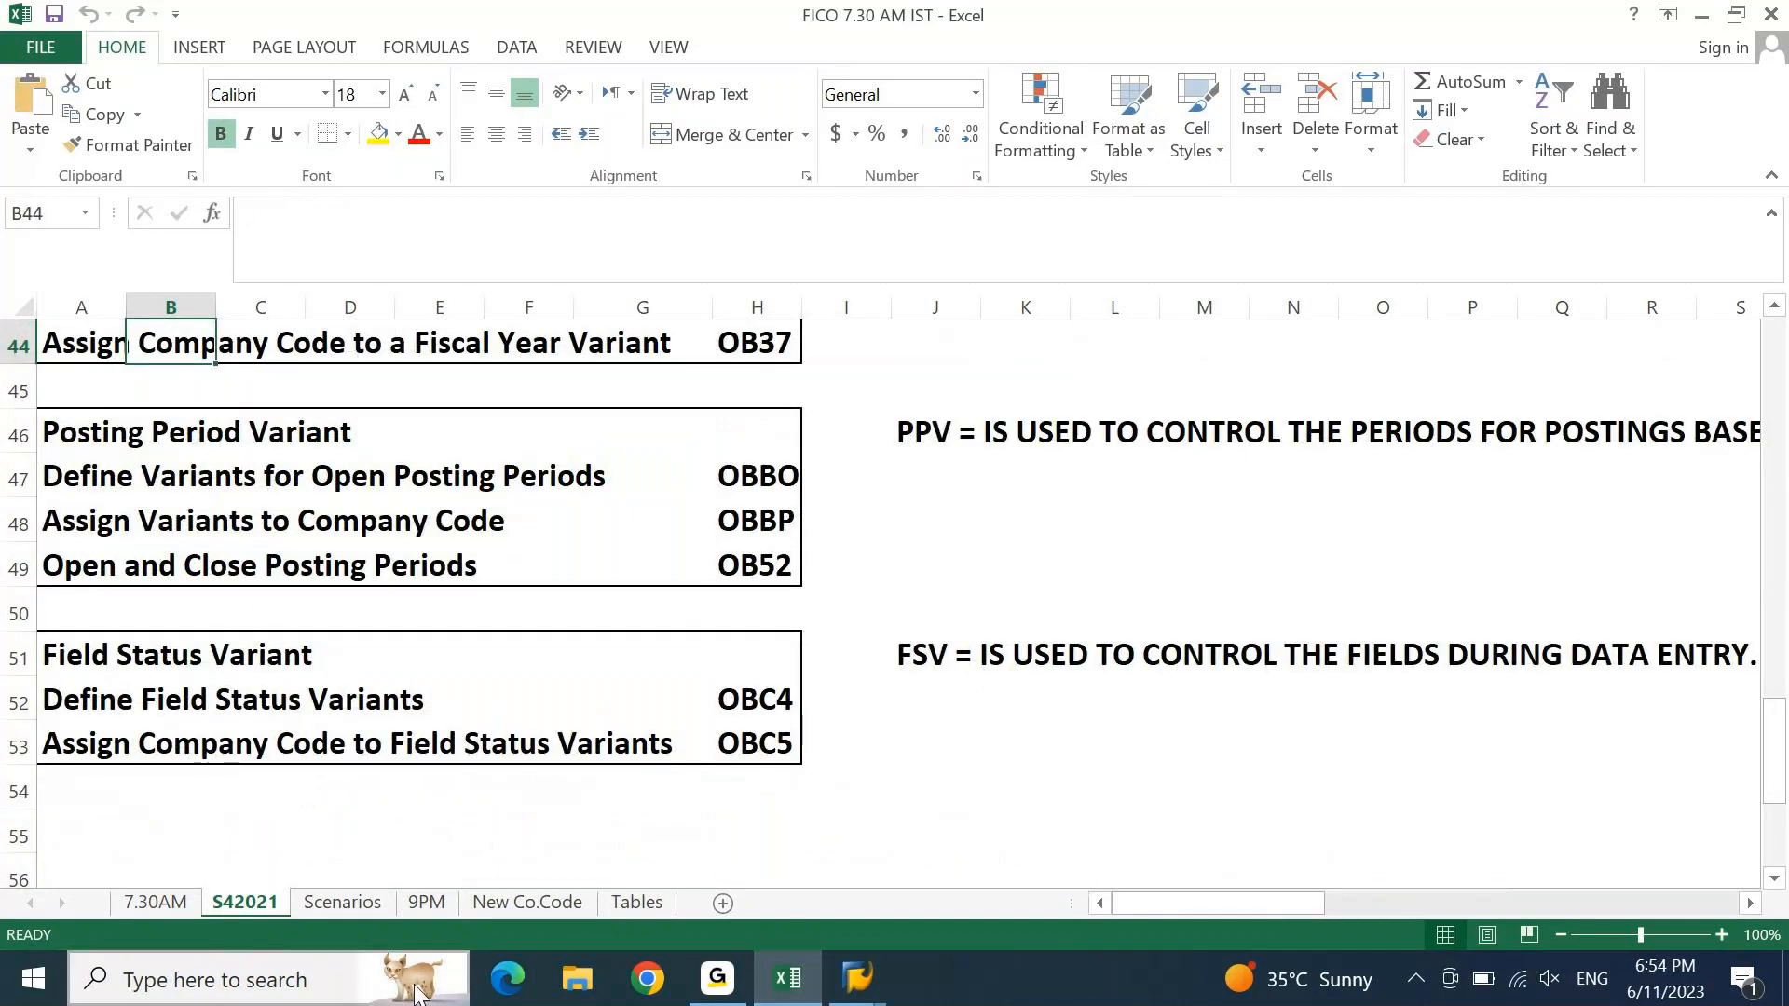
mouse_move(857, 979)
click(904, 857)
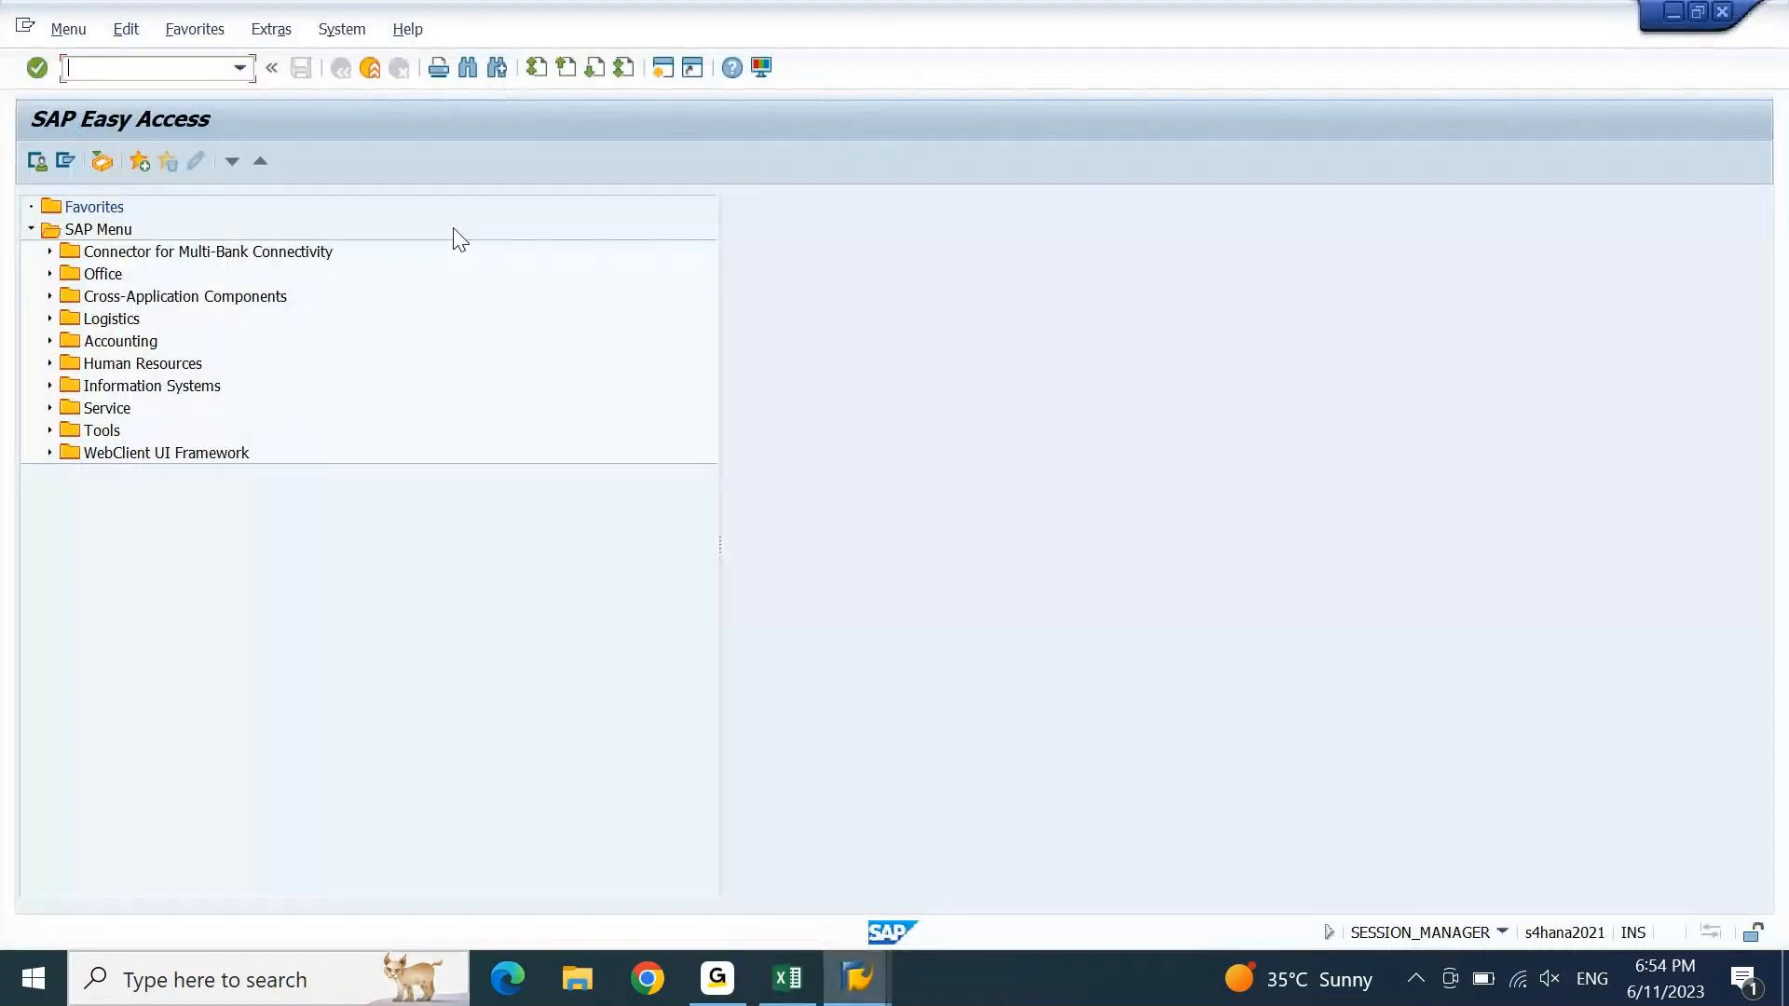
text(OBC4)
key(Return)
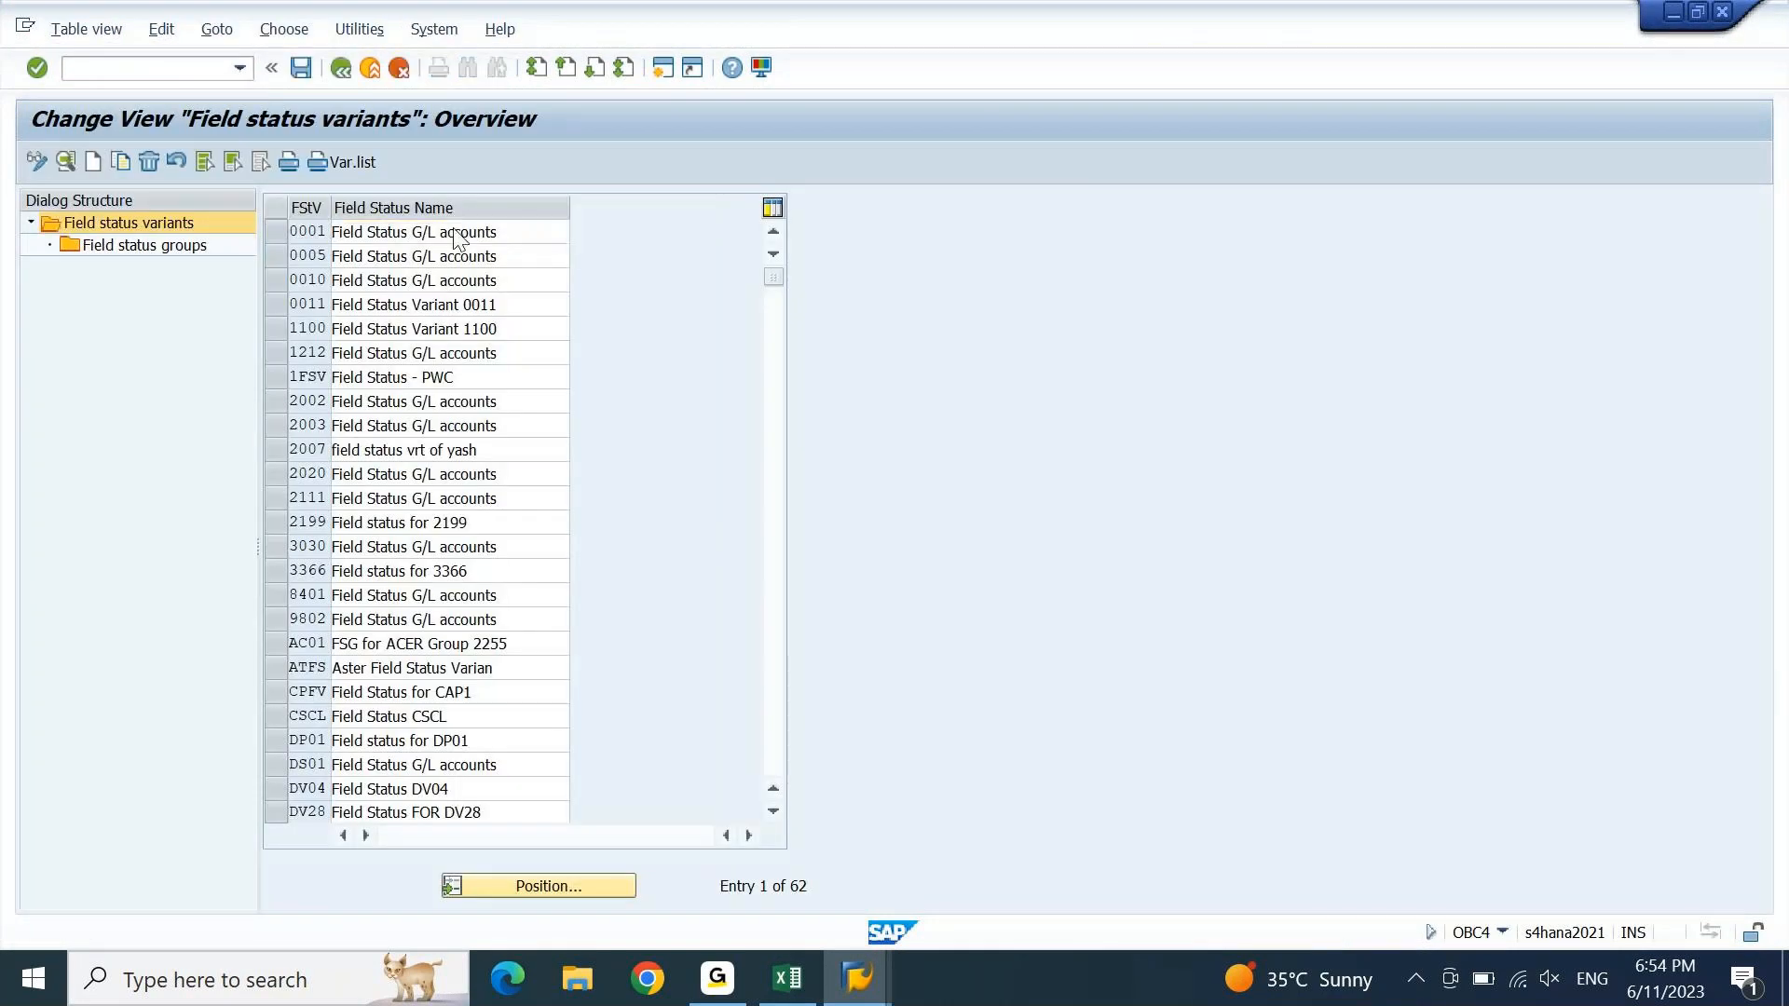
- Review the list of field status variants, select variant 0001 and start copying it as a new entry
key(Page_Down)
key(Page_Down)
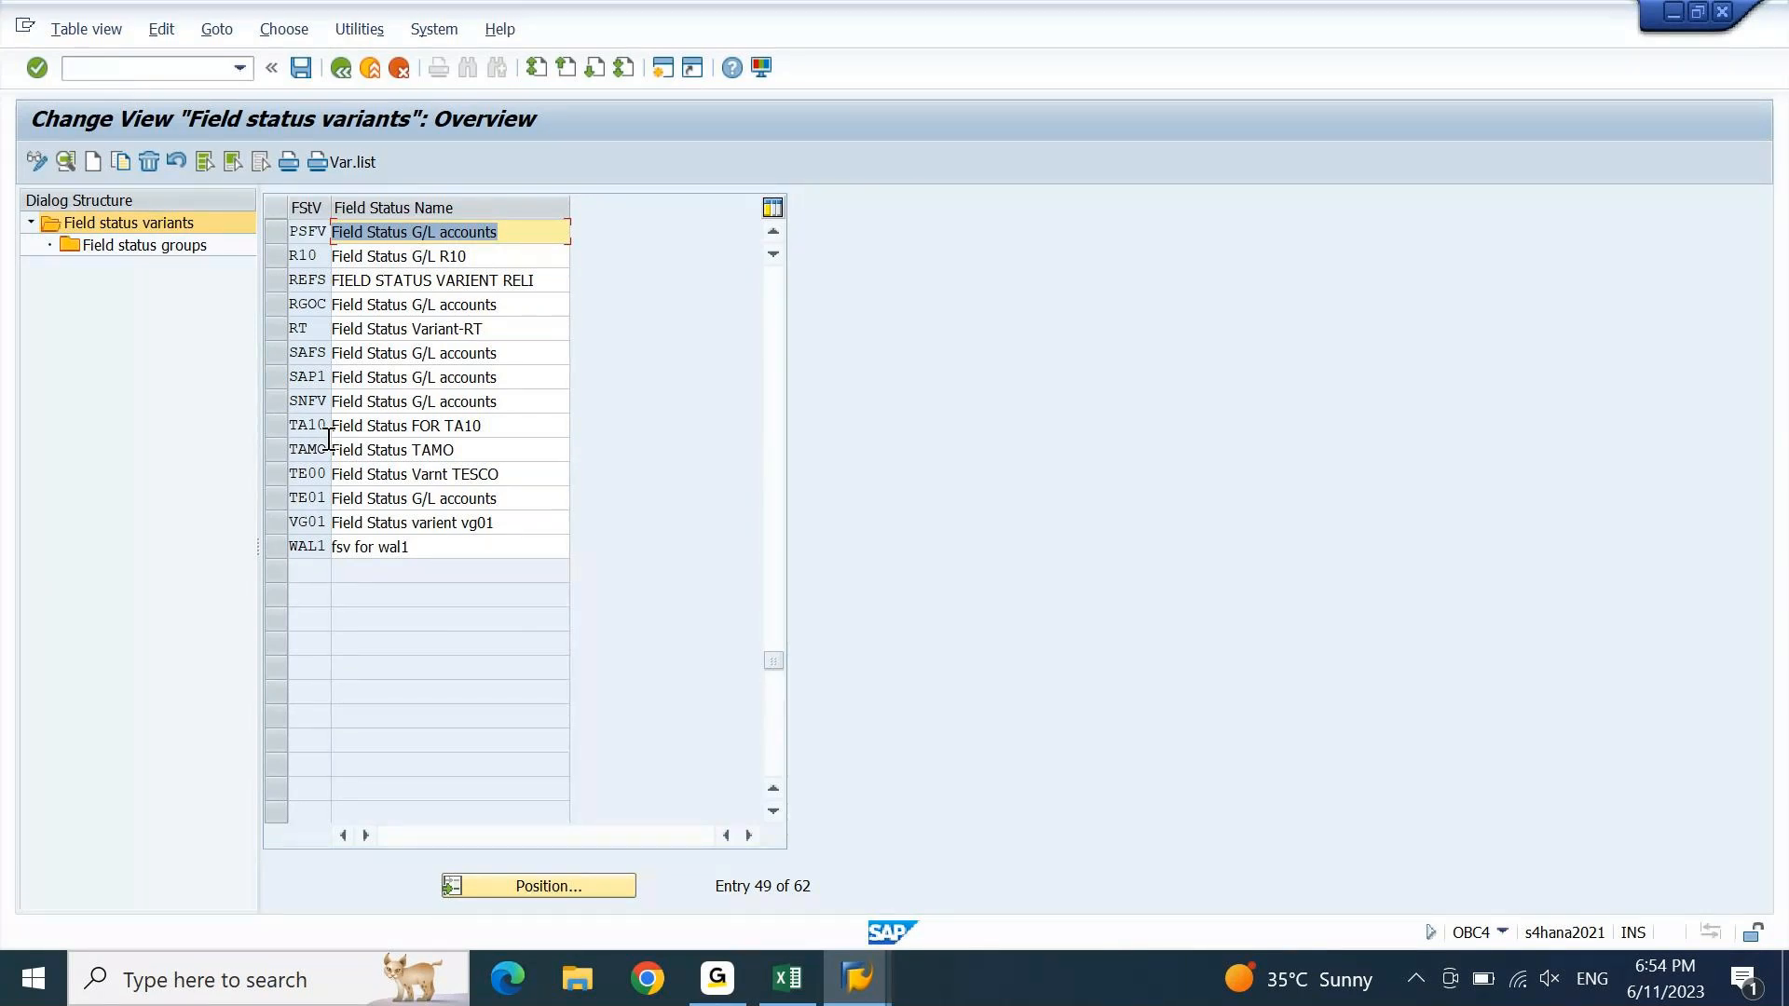
scroll(328, 437, up, 8)
scroll(328, 447, up, 8)
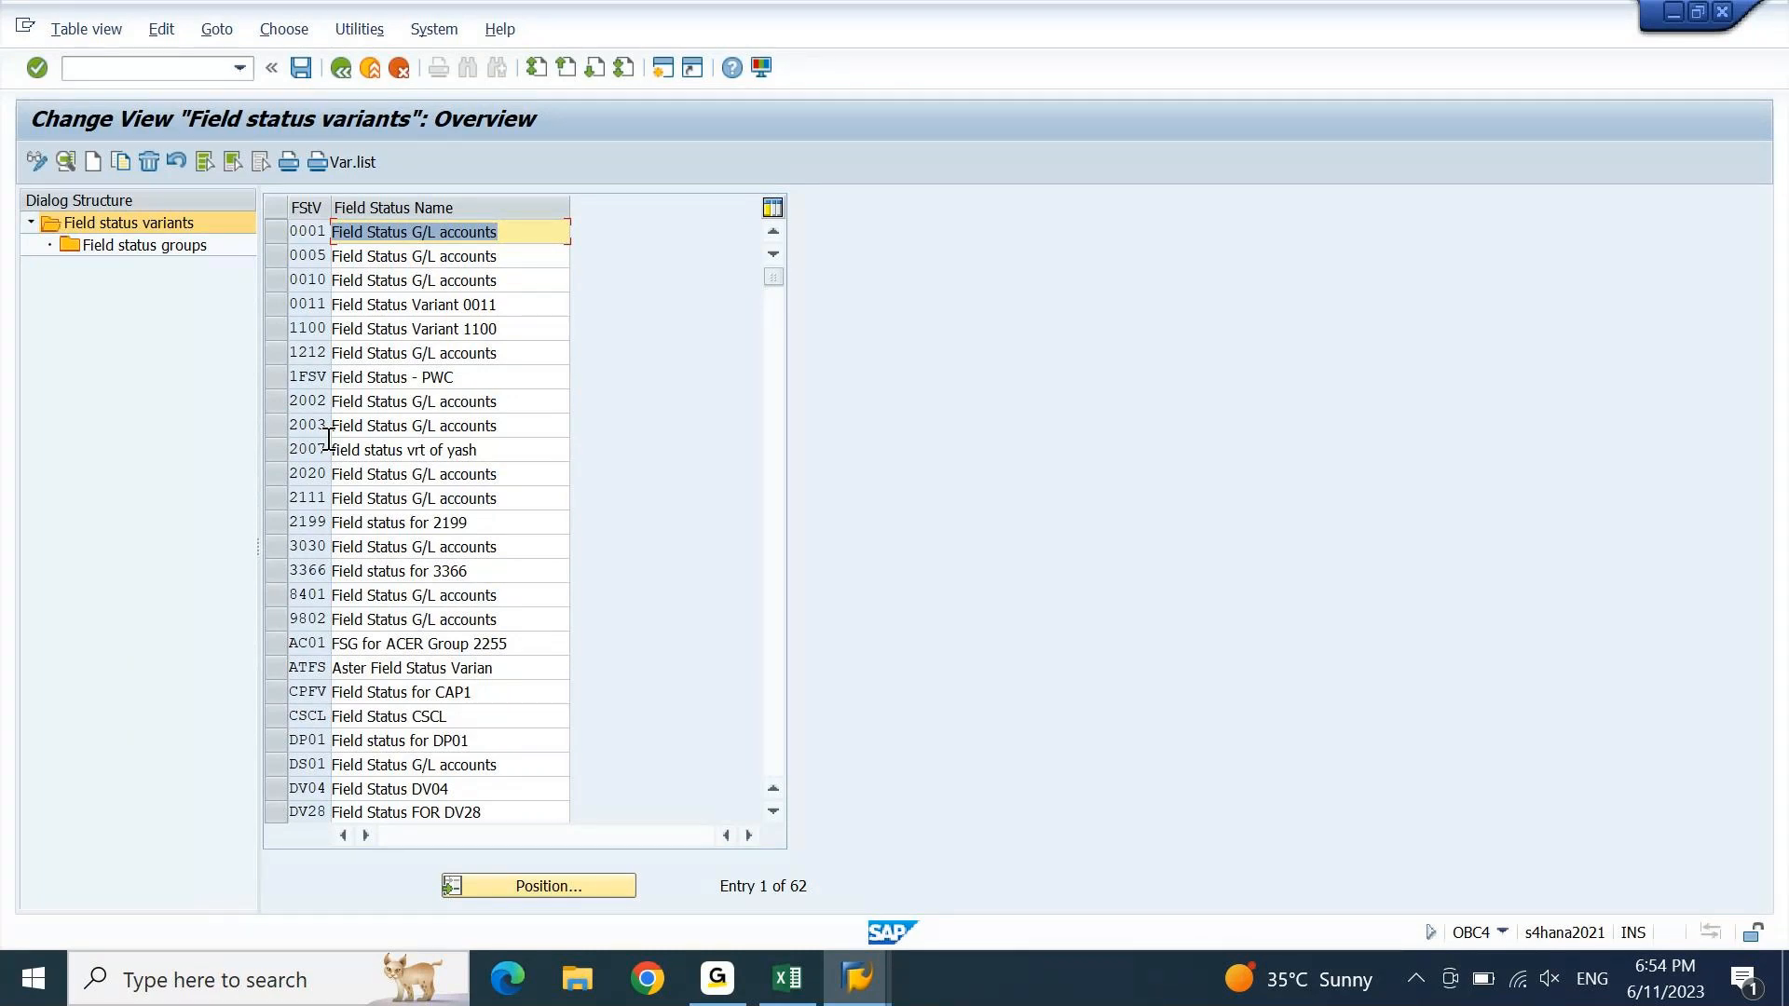
click(284, 233)
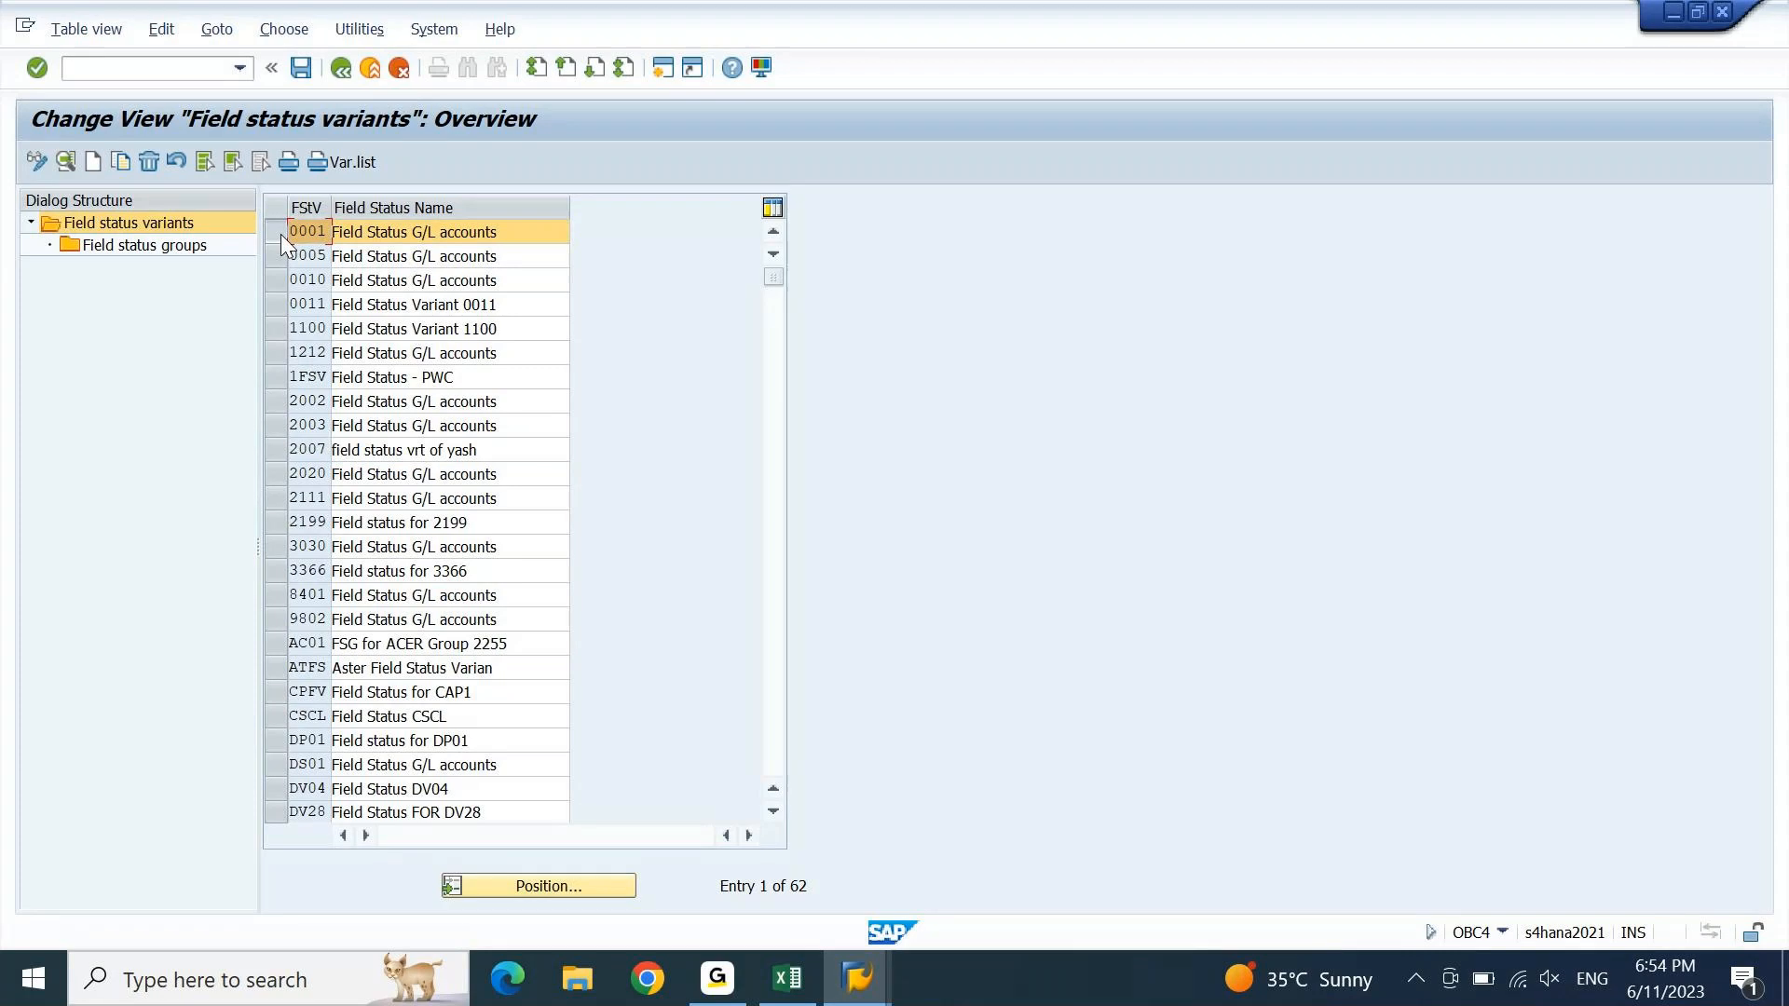
click(122, 160)
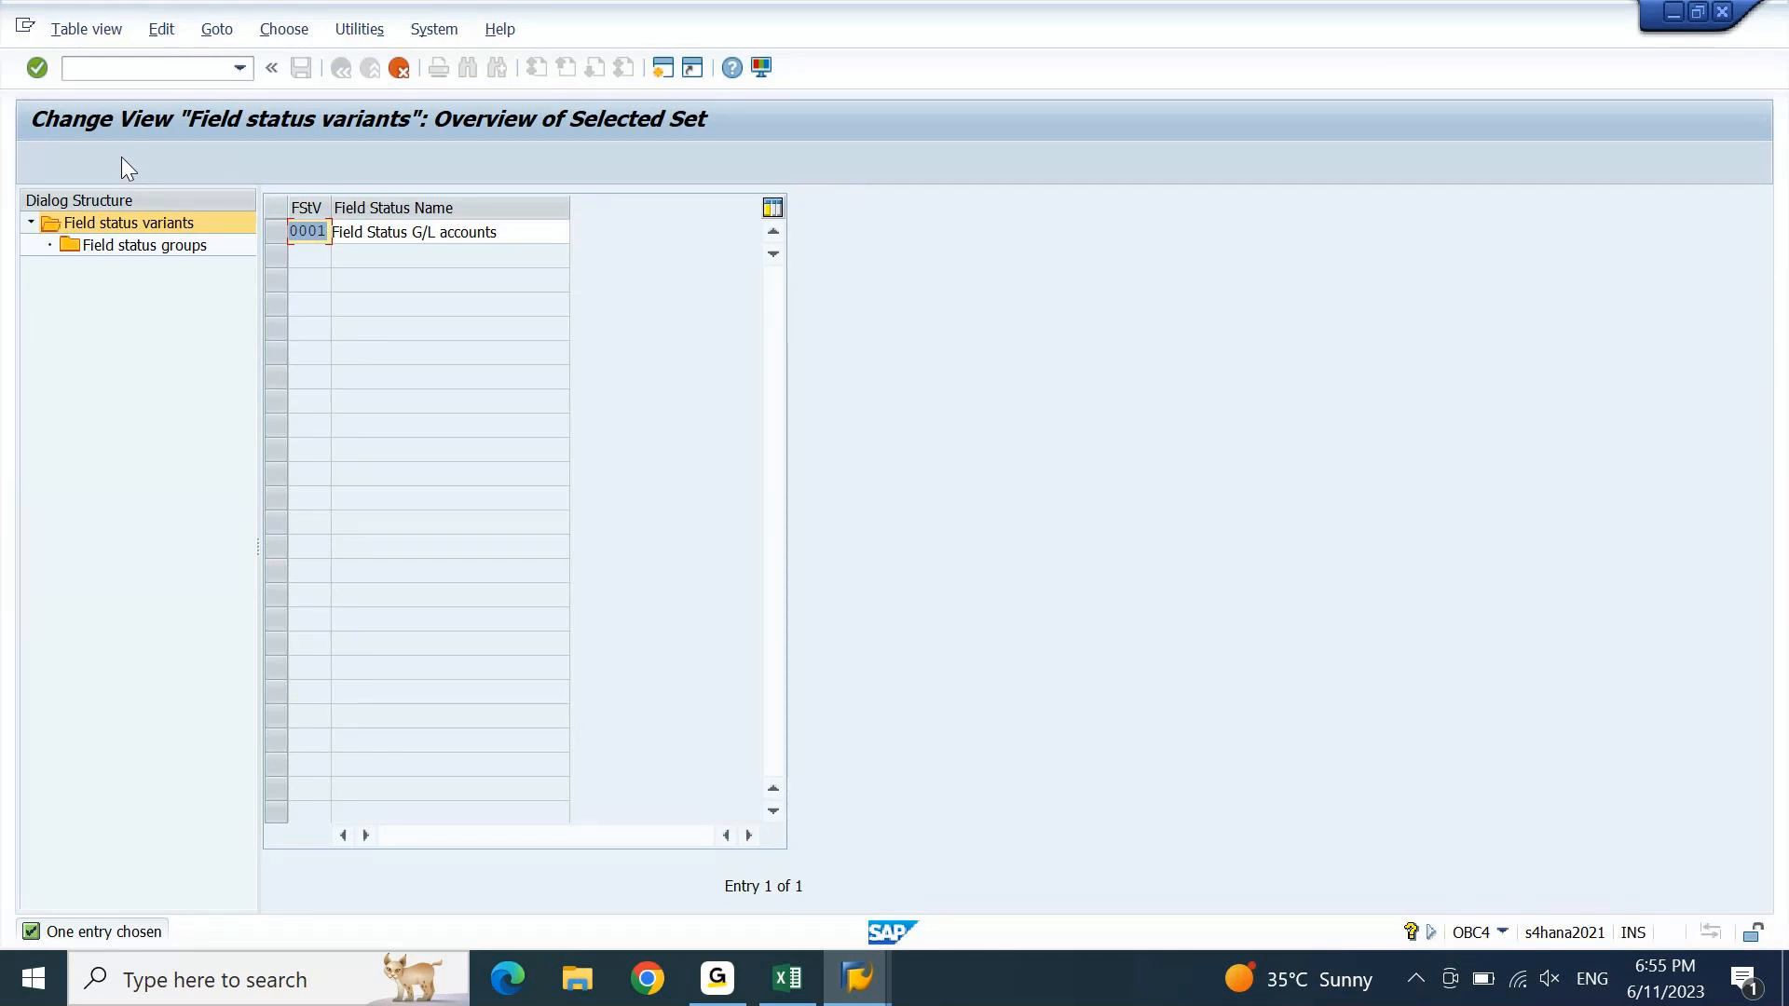
- Set the copied variant's key to SSGR and its name to "Field Status Variant SSGR", and submit the entry
text(SSGR)
key(Tab)
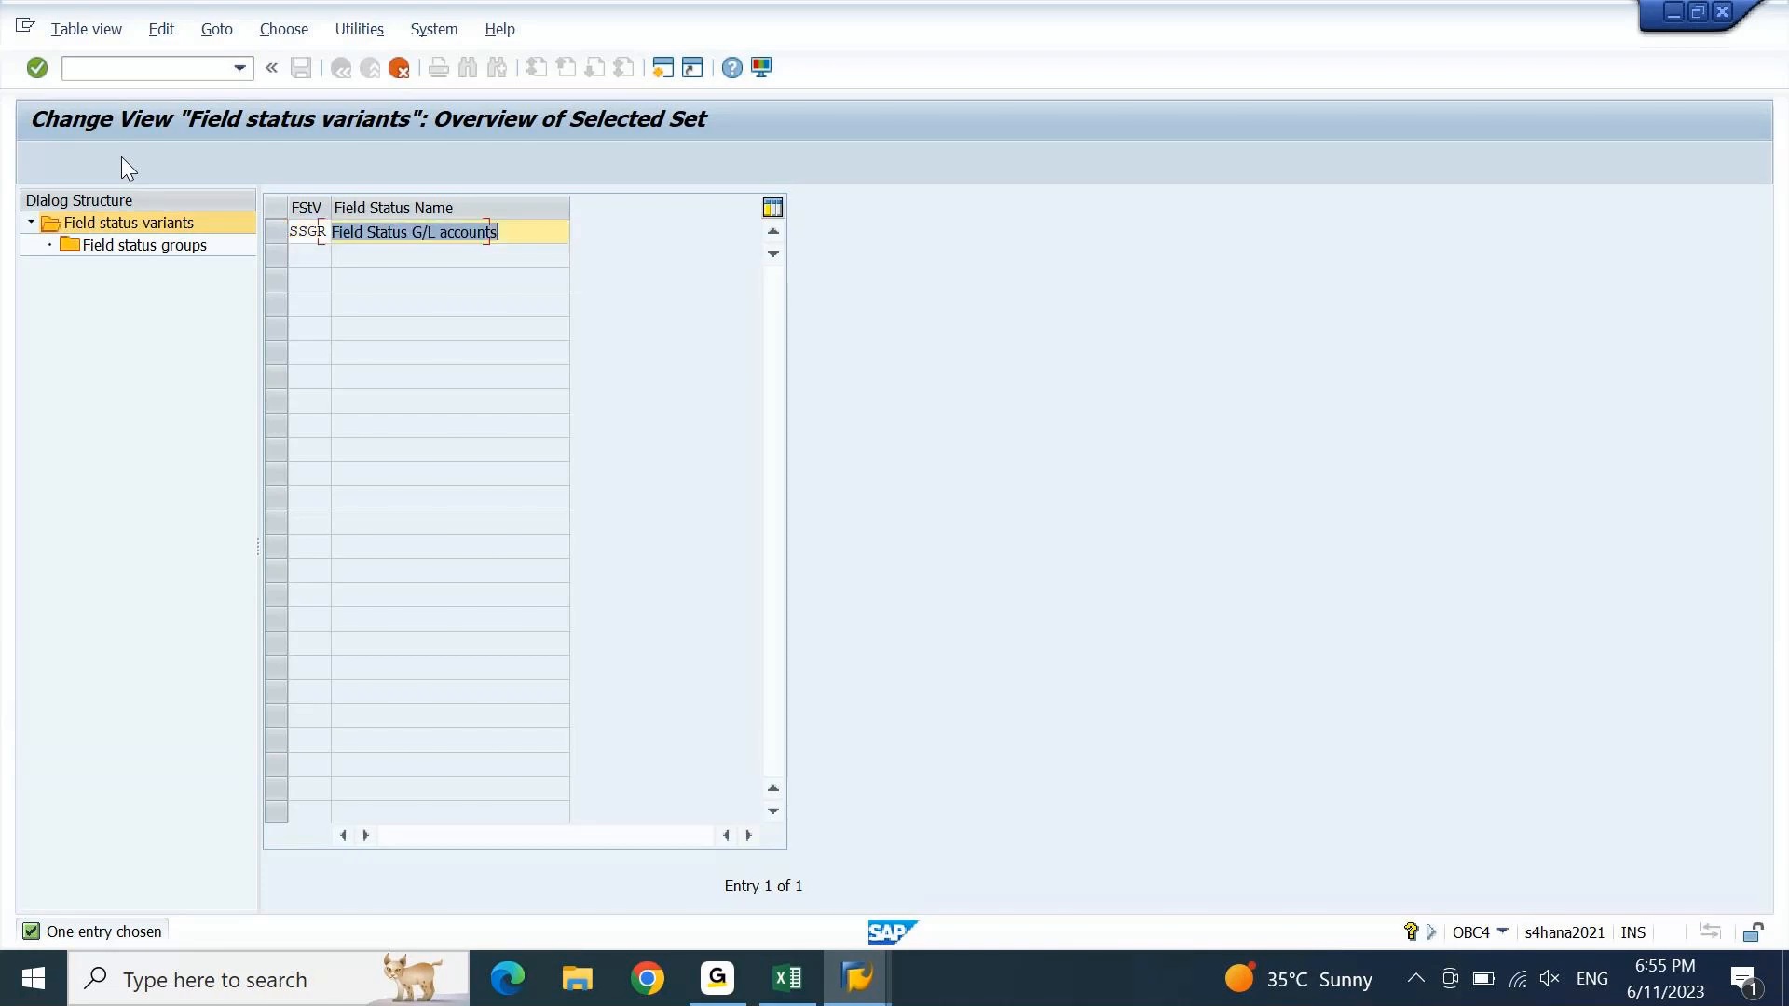
key(End)
key(ctrl+shift+Left)
key(ctrl+shift+Left)
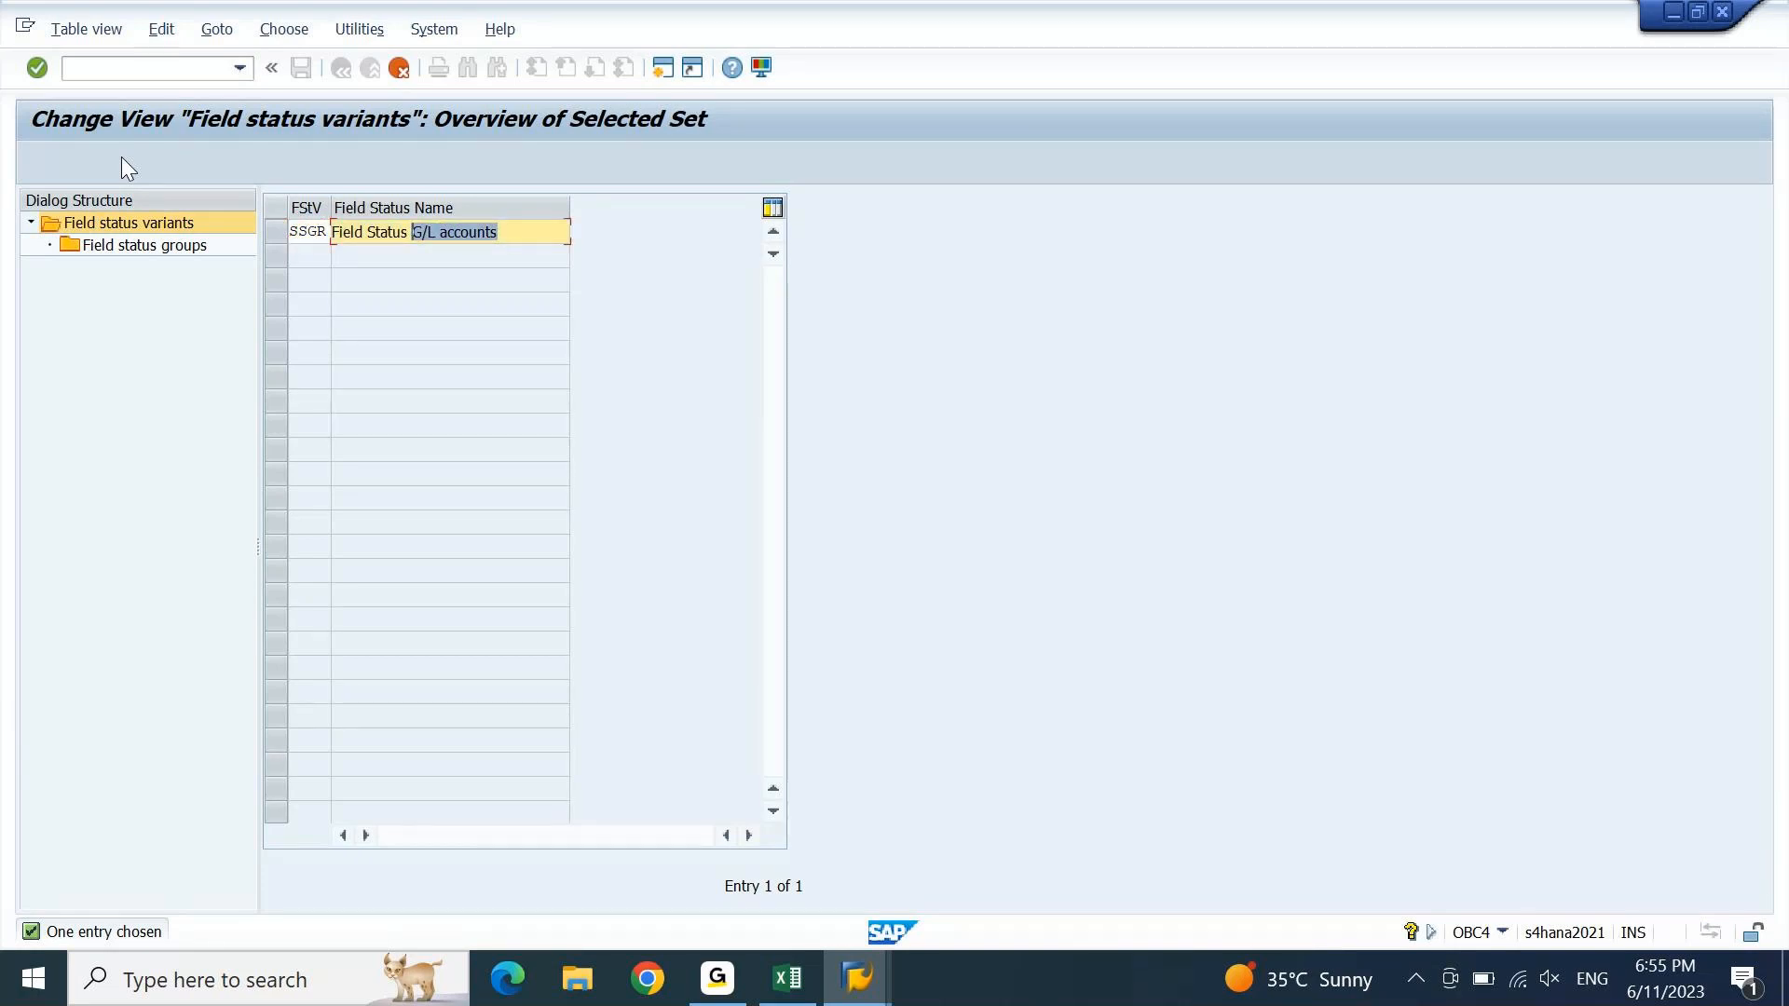
text(Varianr)
key(BackSpace)
key(BackSpace)
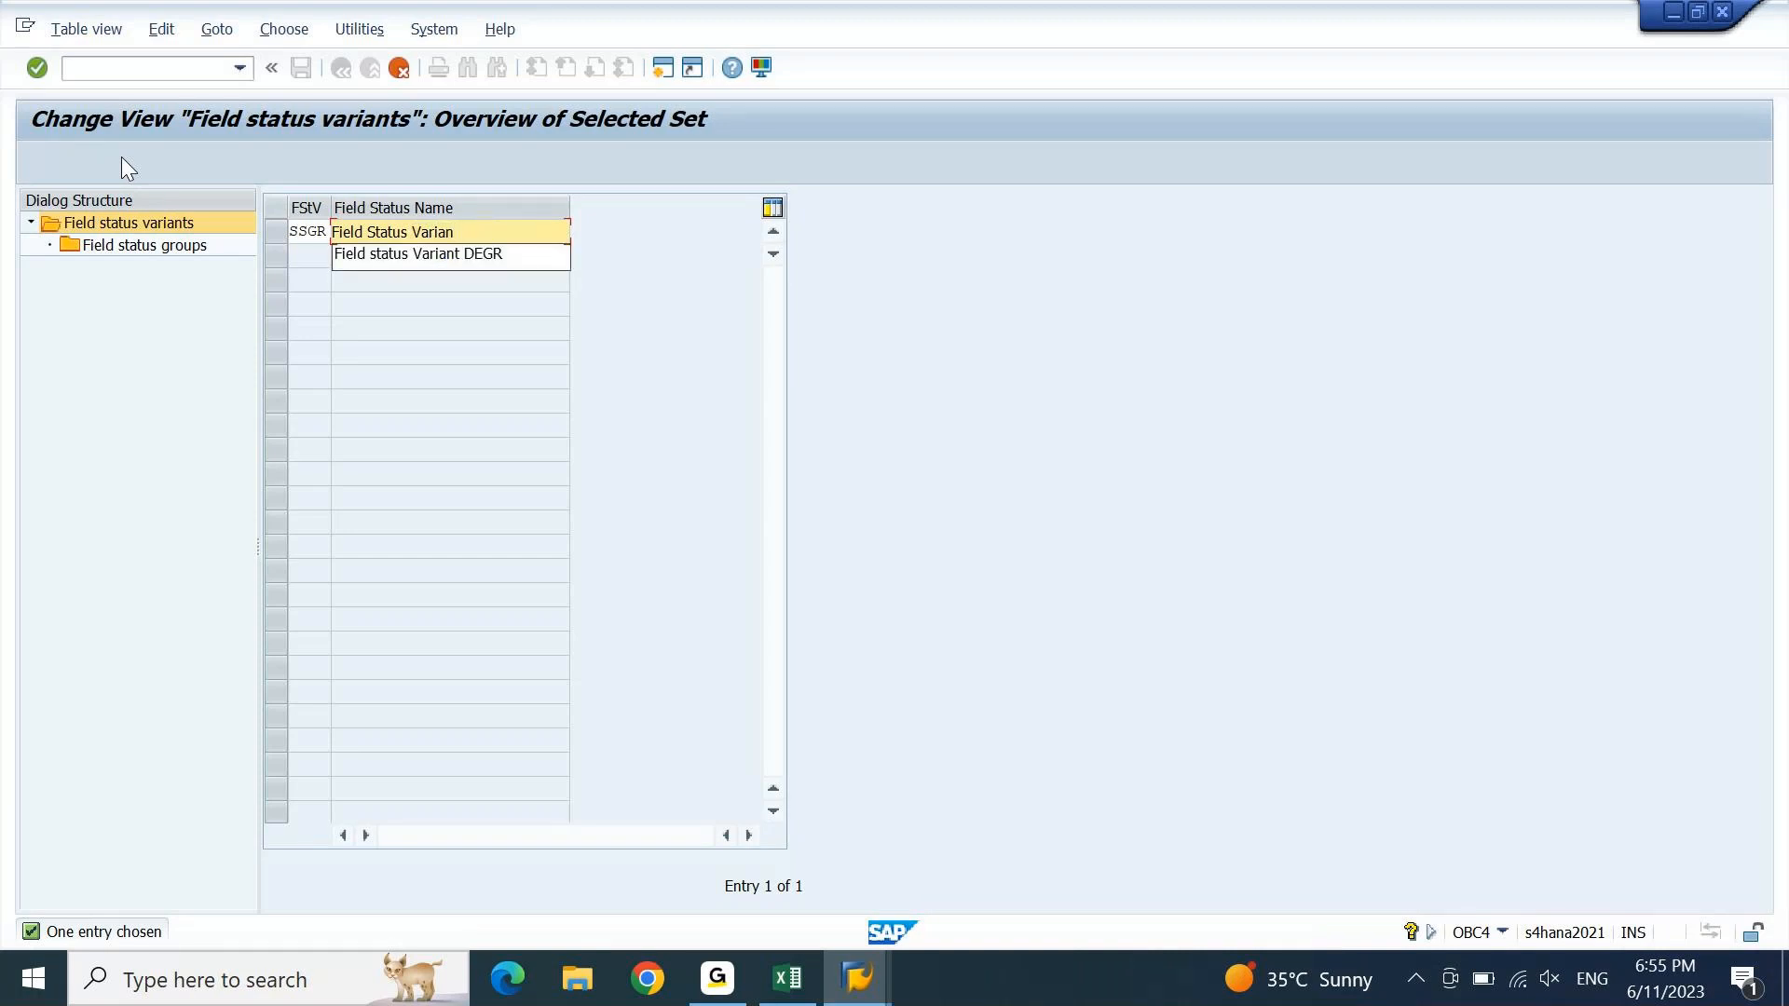
text(t for)
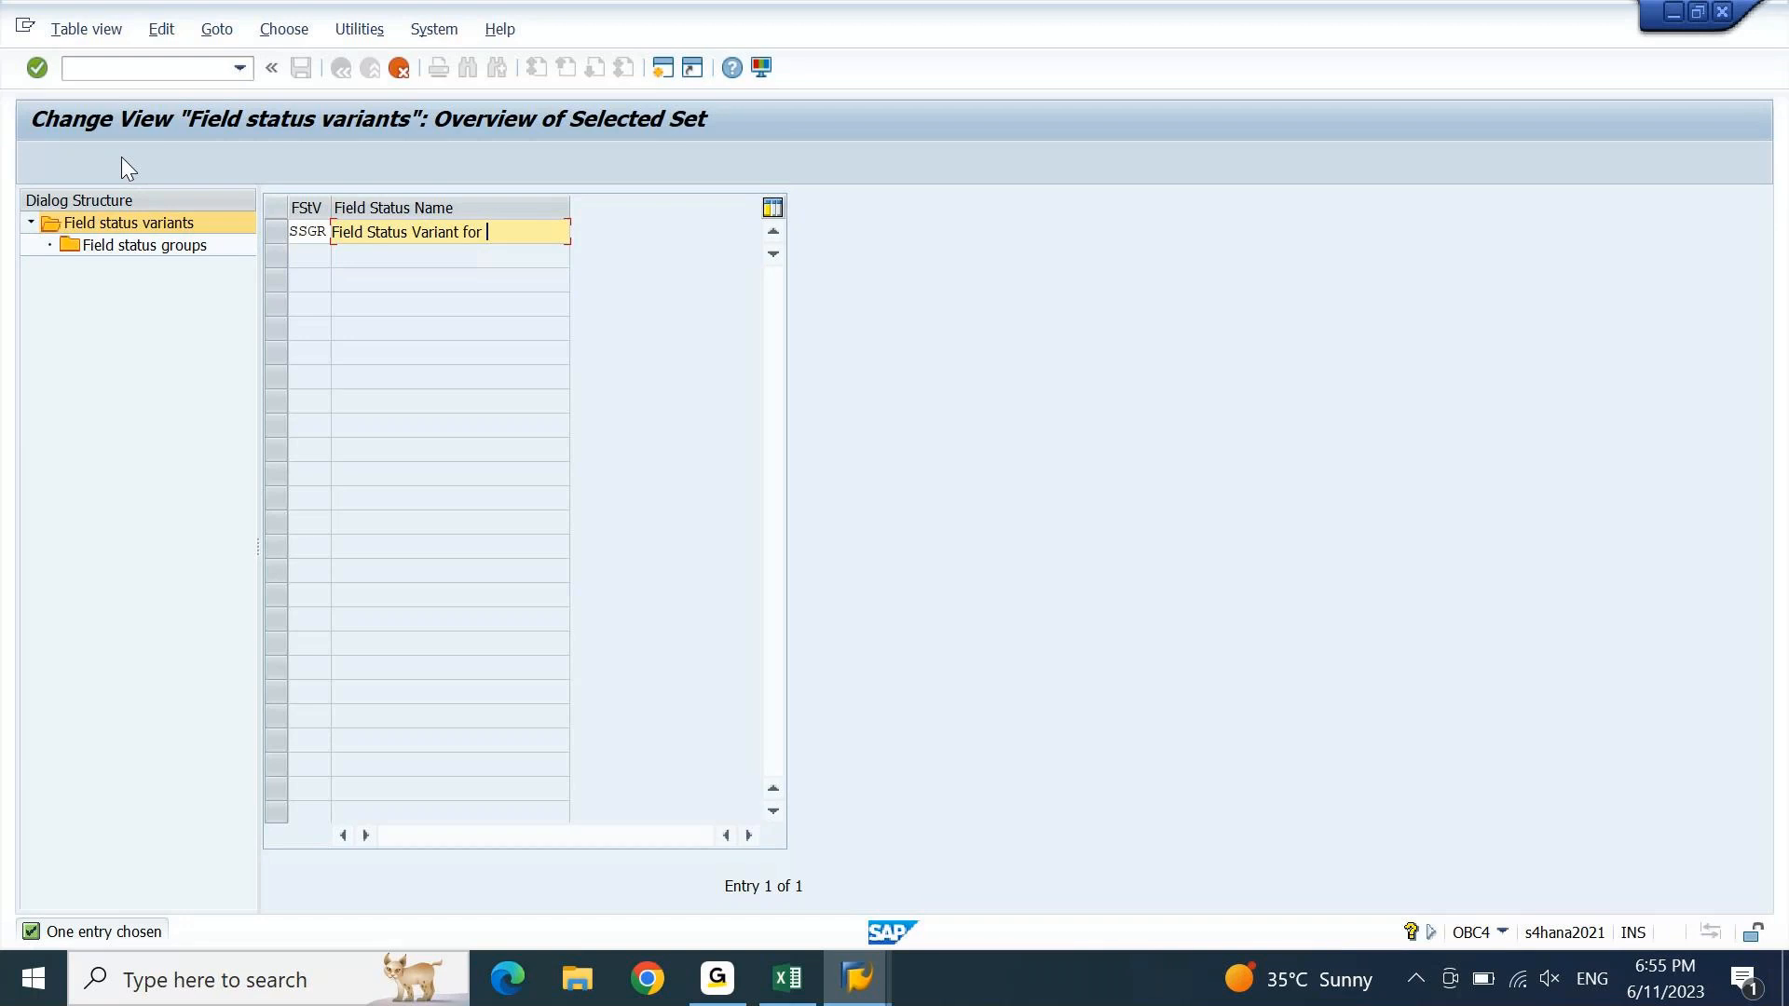
key(BackSpace)
key(BackSpace)
key(BackSpace)
key(BackSpace)
text(SSGR)
key(Return)
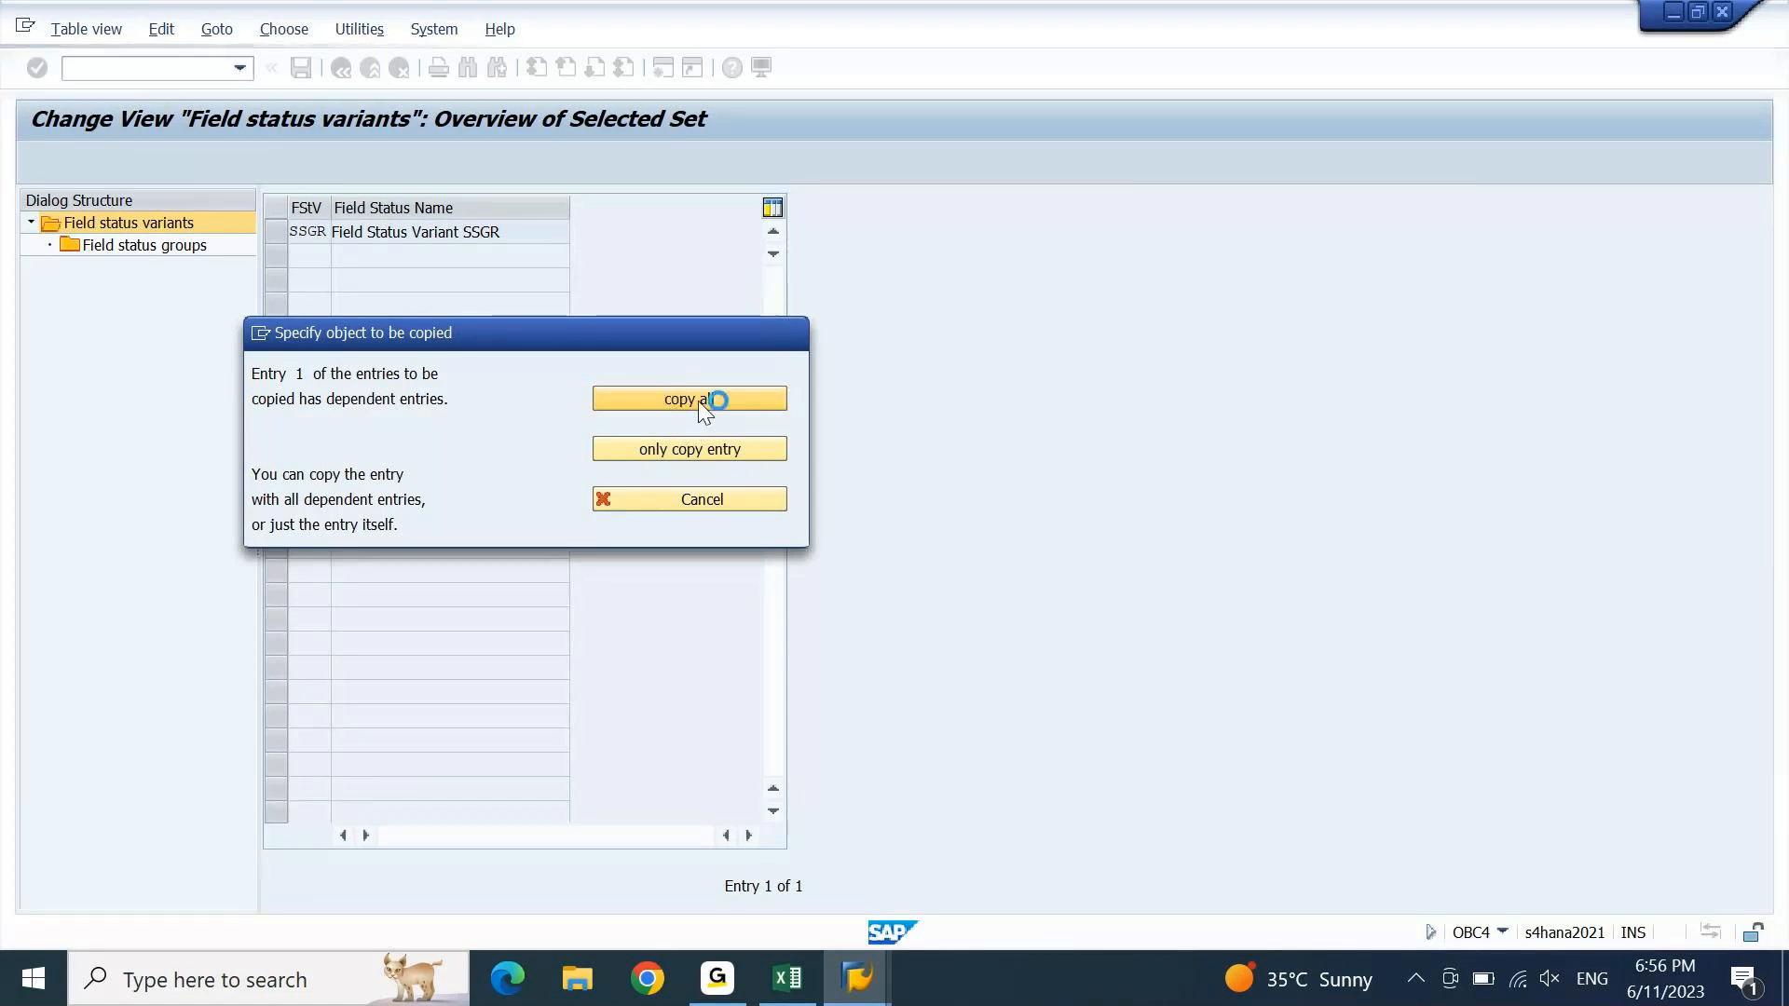
- Copy variant SSGR with all its dependent entries and save it under the FICO: SAMSUNG BASELINE CONFIGURATION customizing request
click(710, 399)
key(Return)
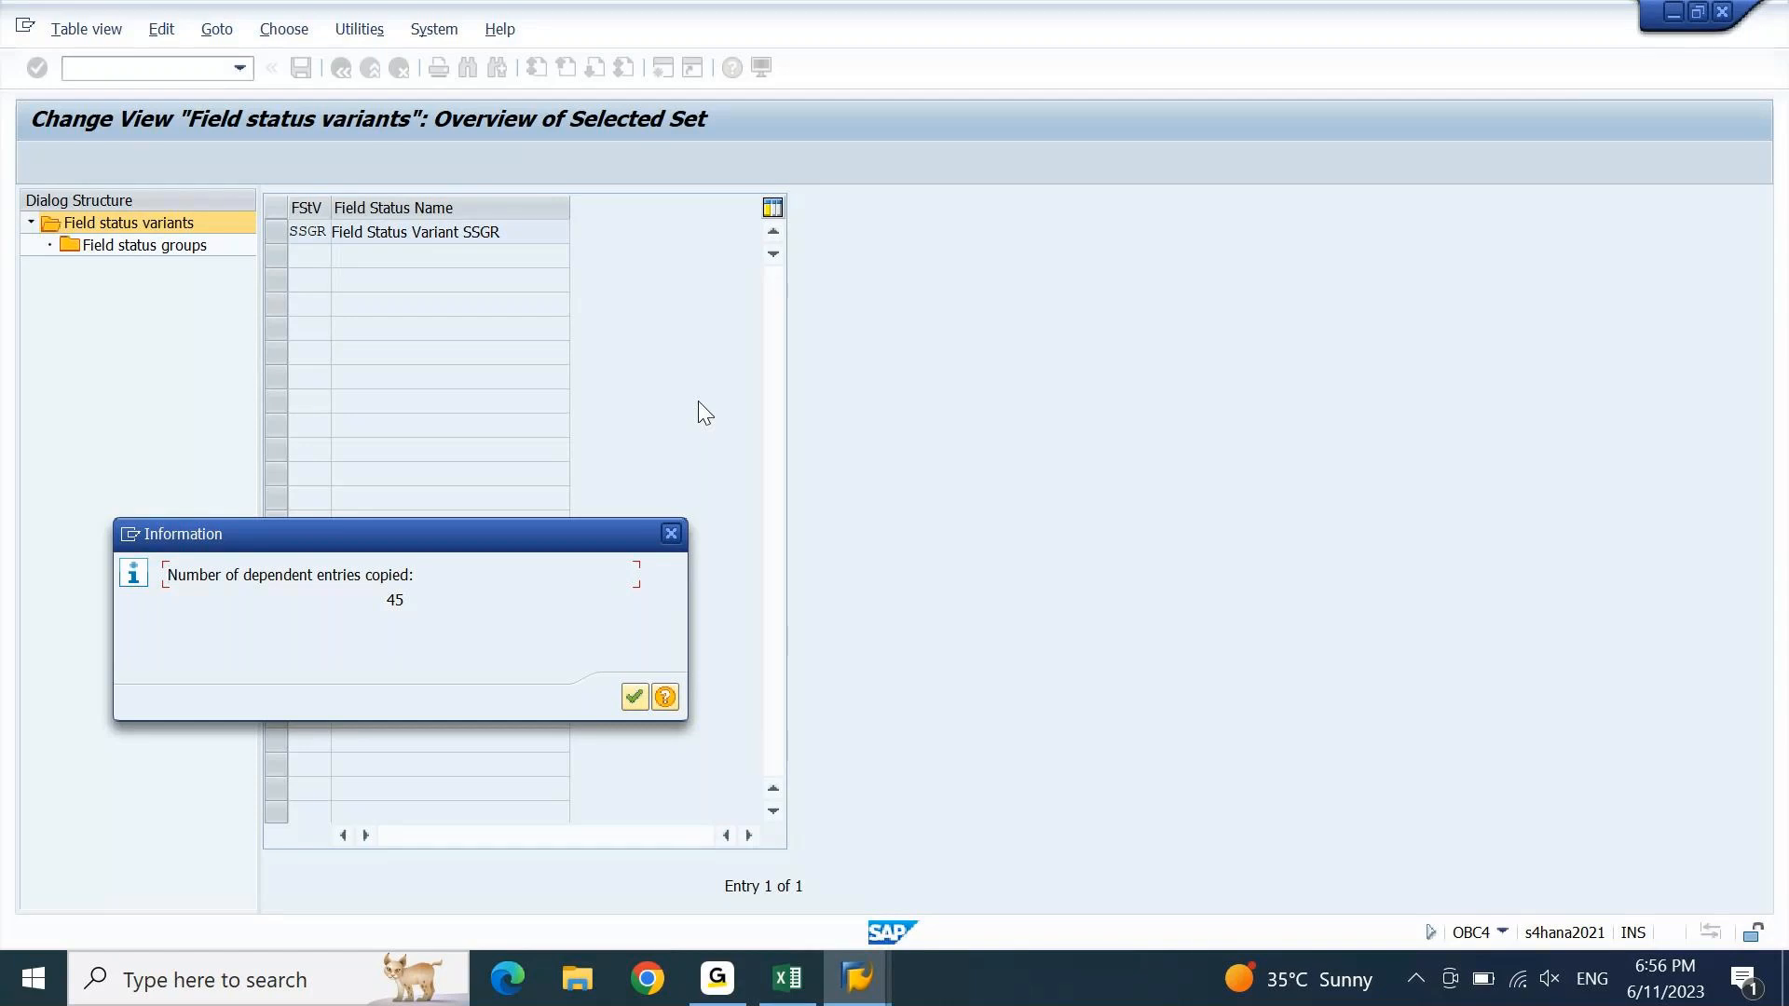
drag(515, 522, 607, 421)
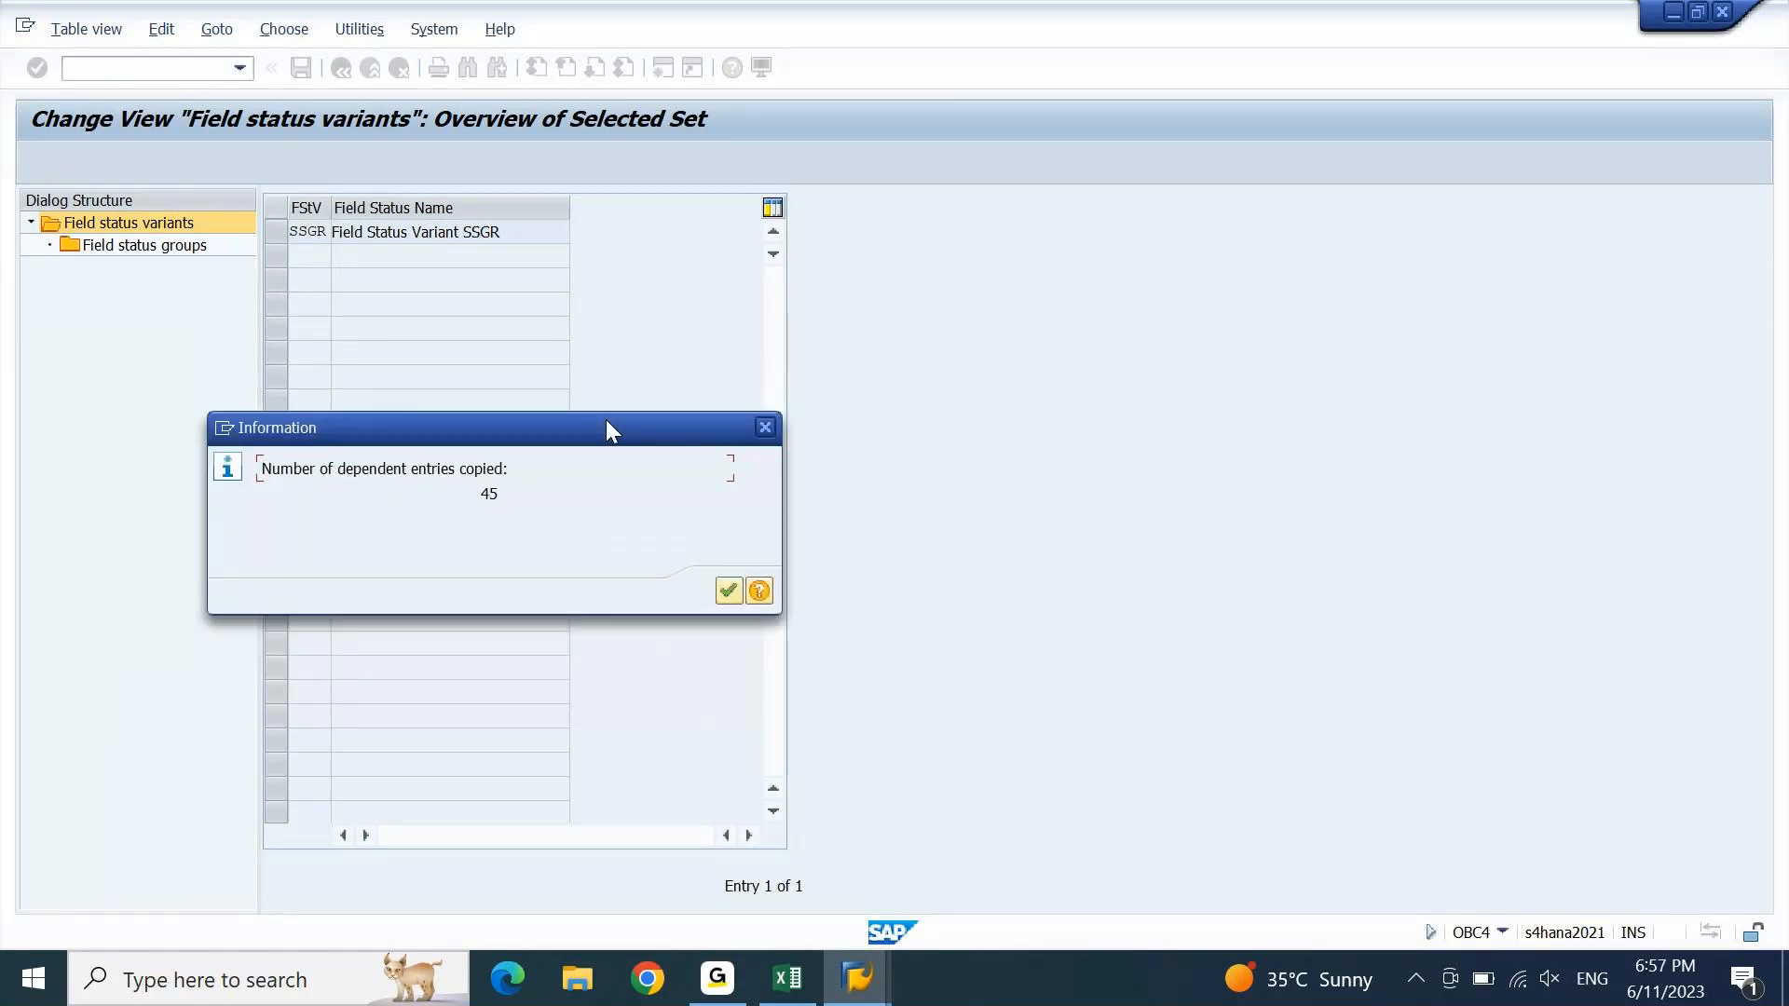
click(728, 591)
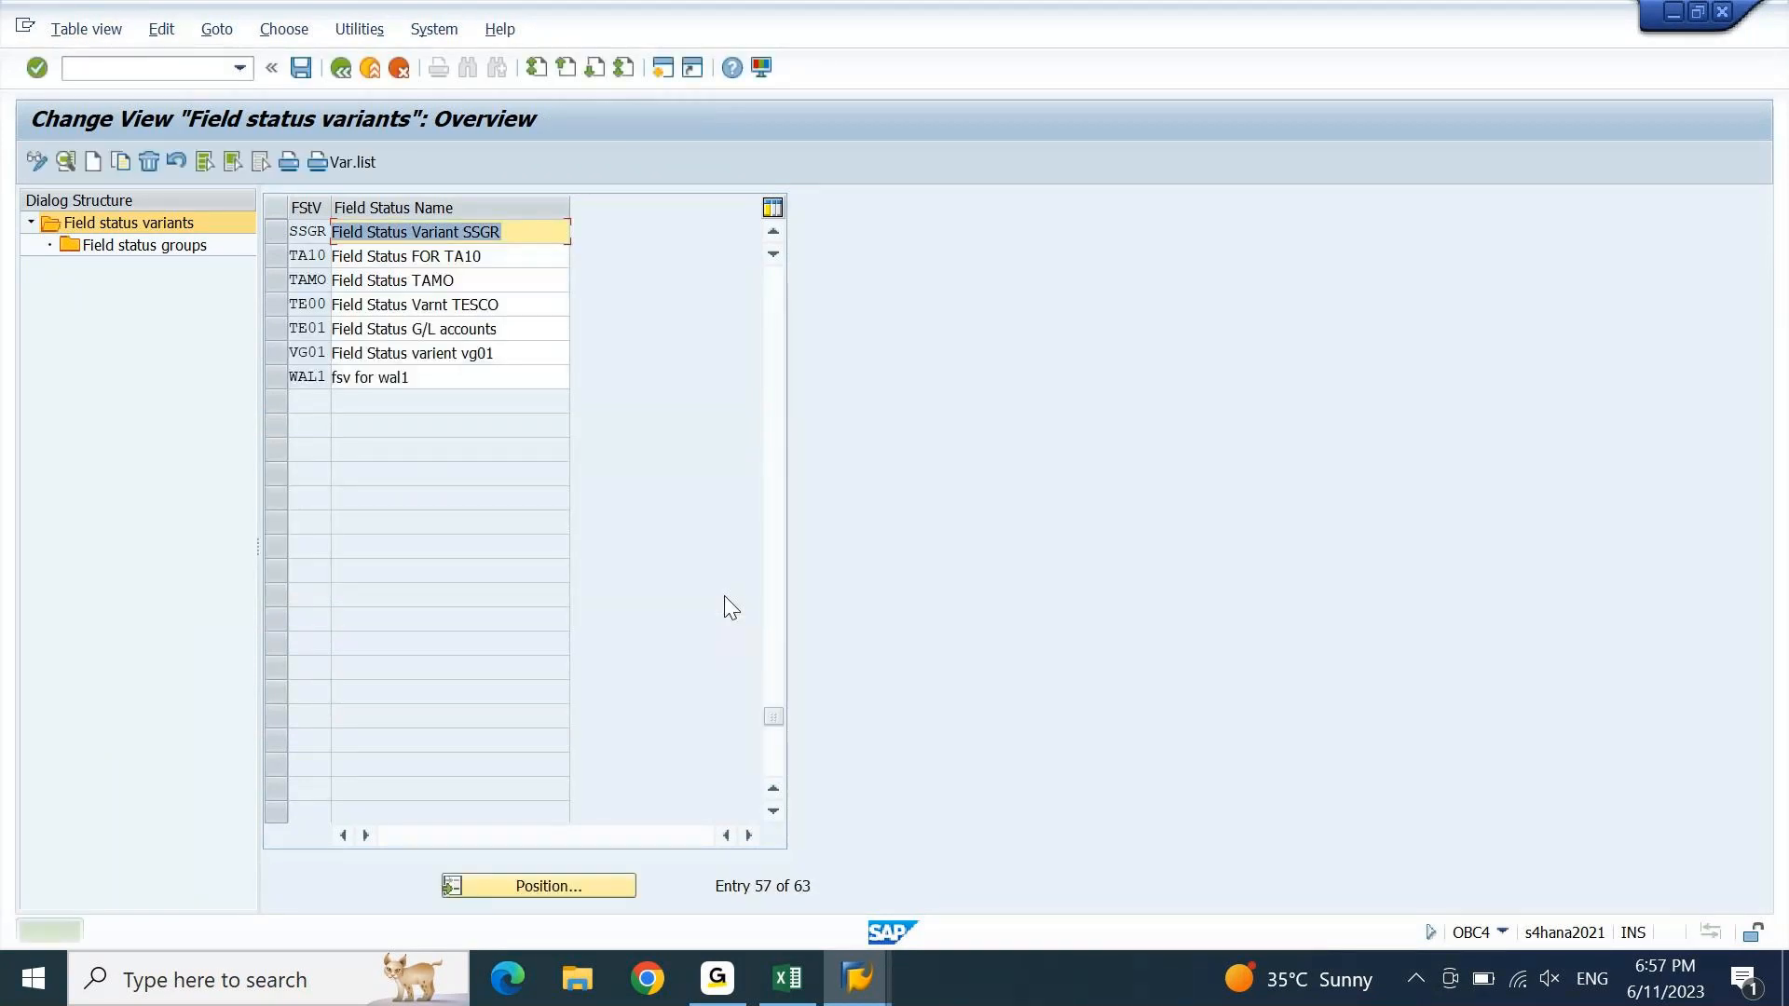
click(298, 67)
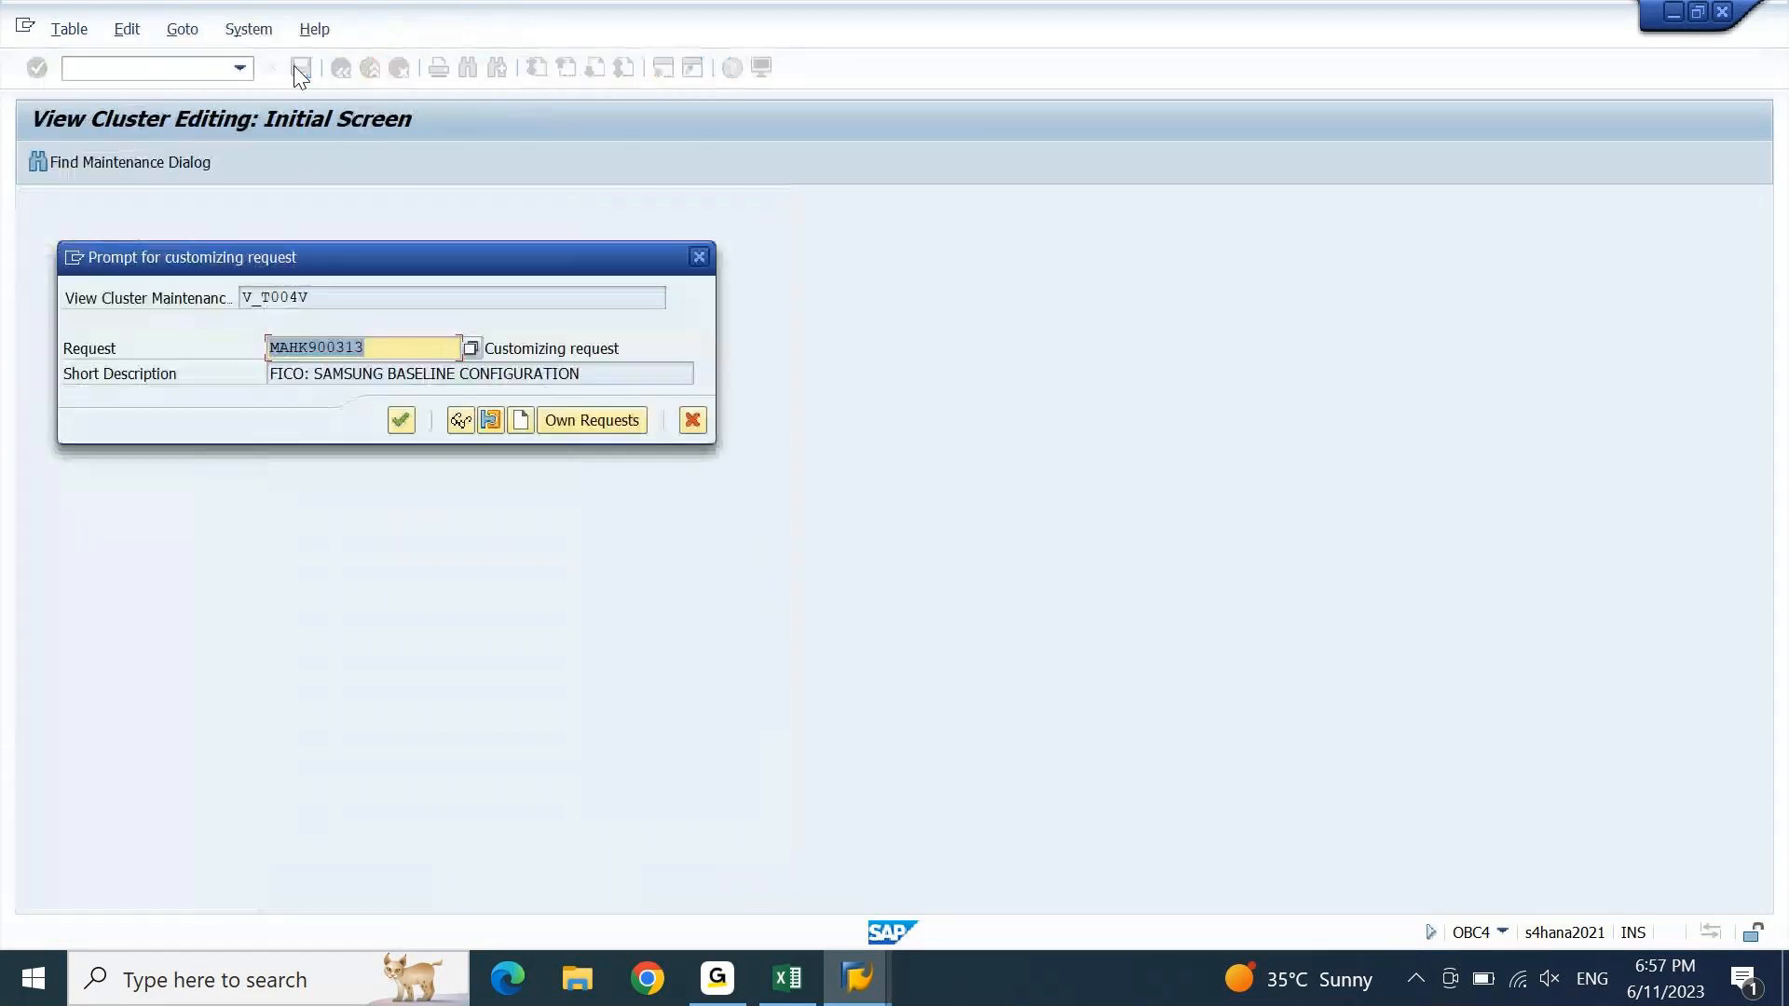
key(Return)
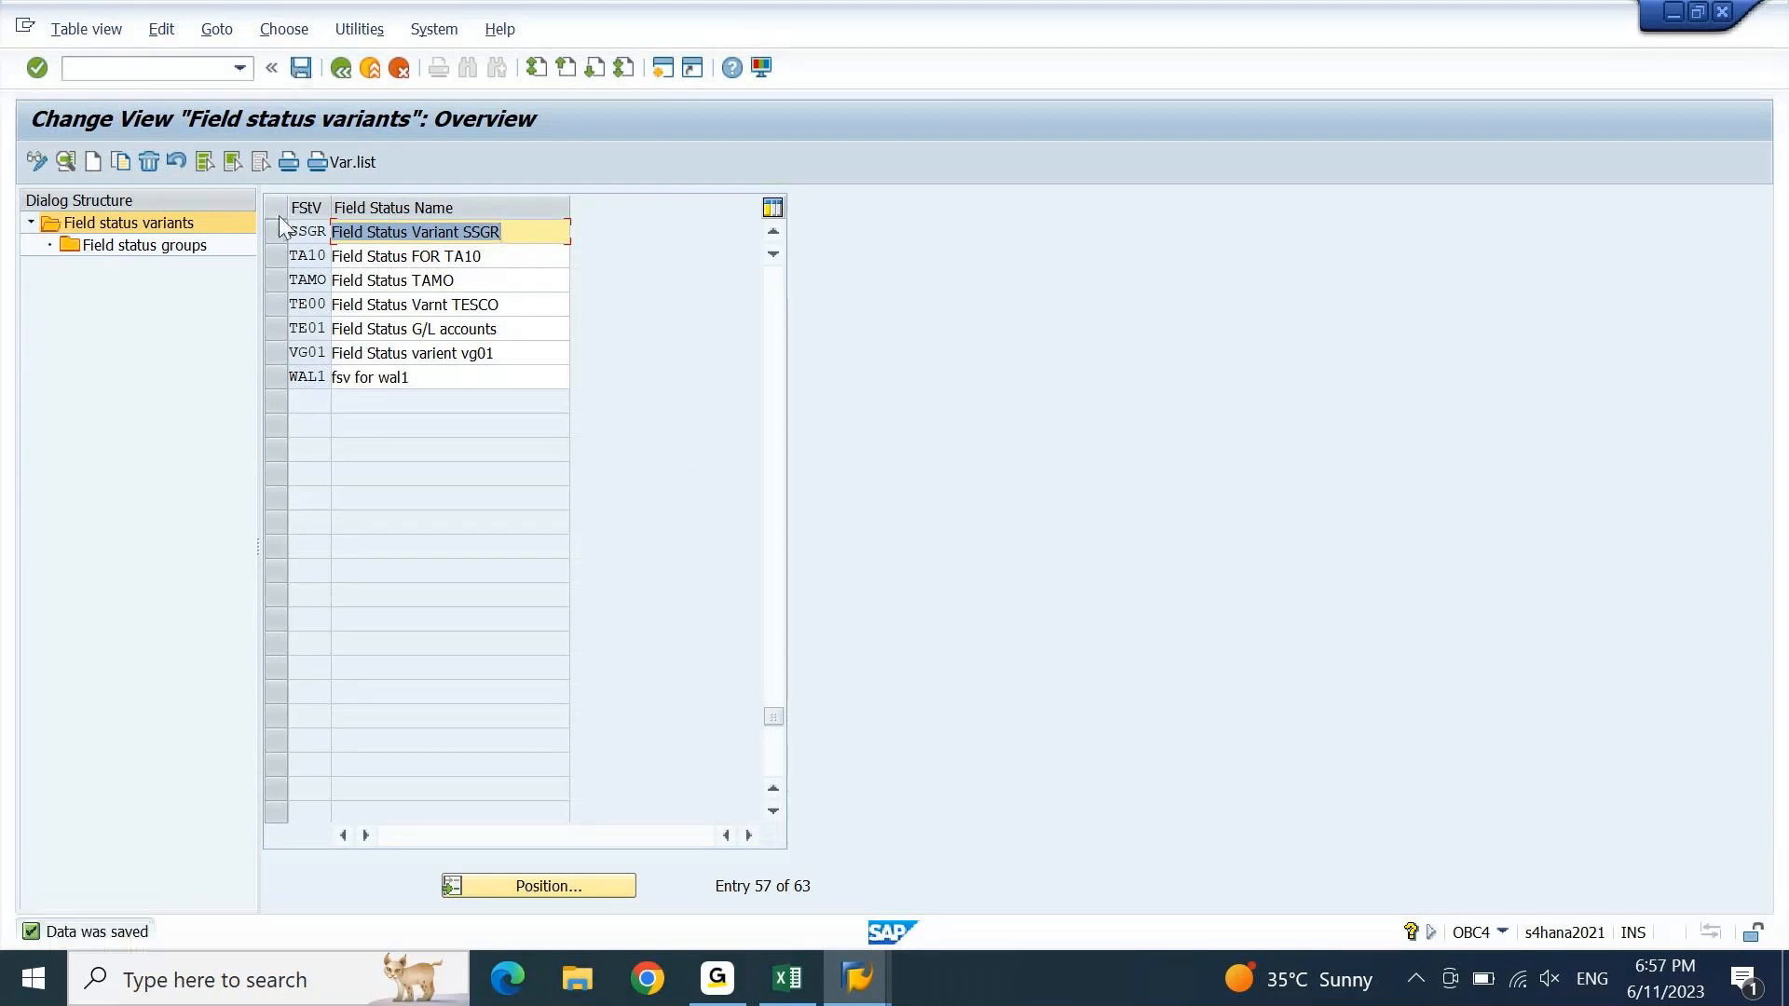
- Examine the field status groups of variant SSGR and return to SAP Easy Access
click(278, 228)
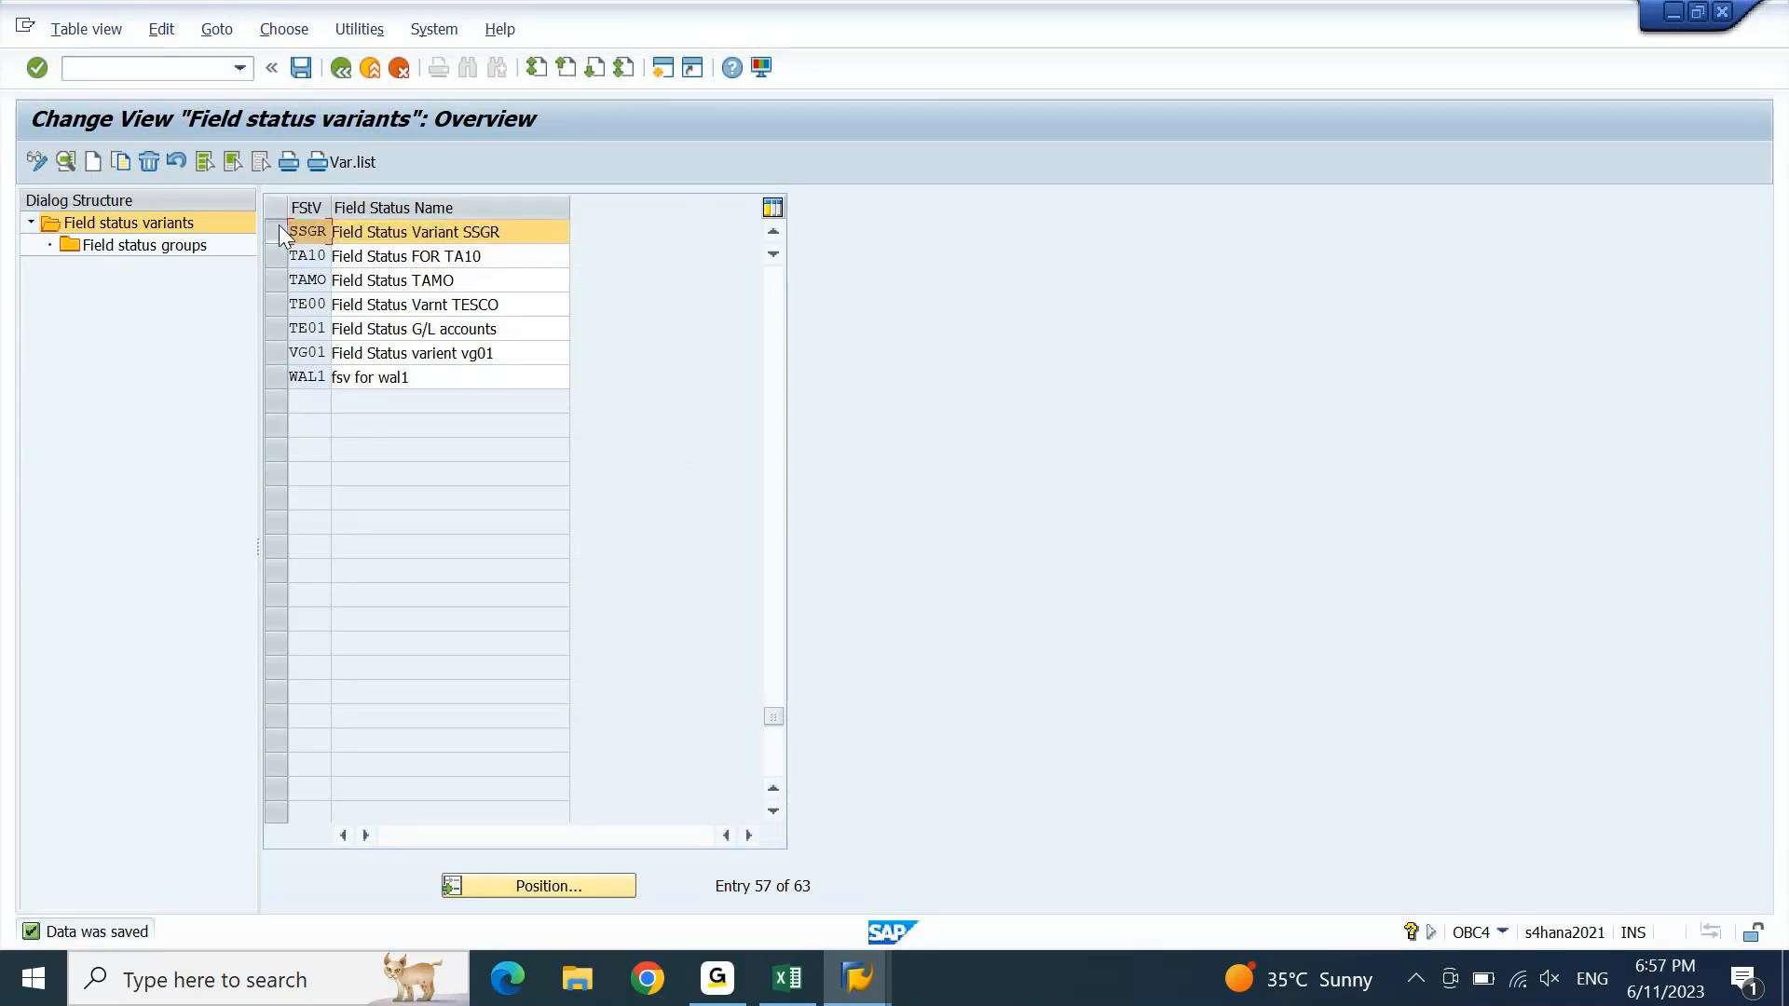
double_click(171, 248)
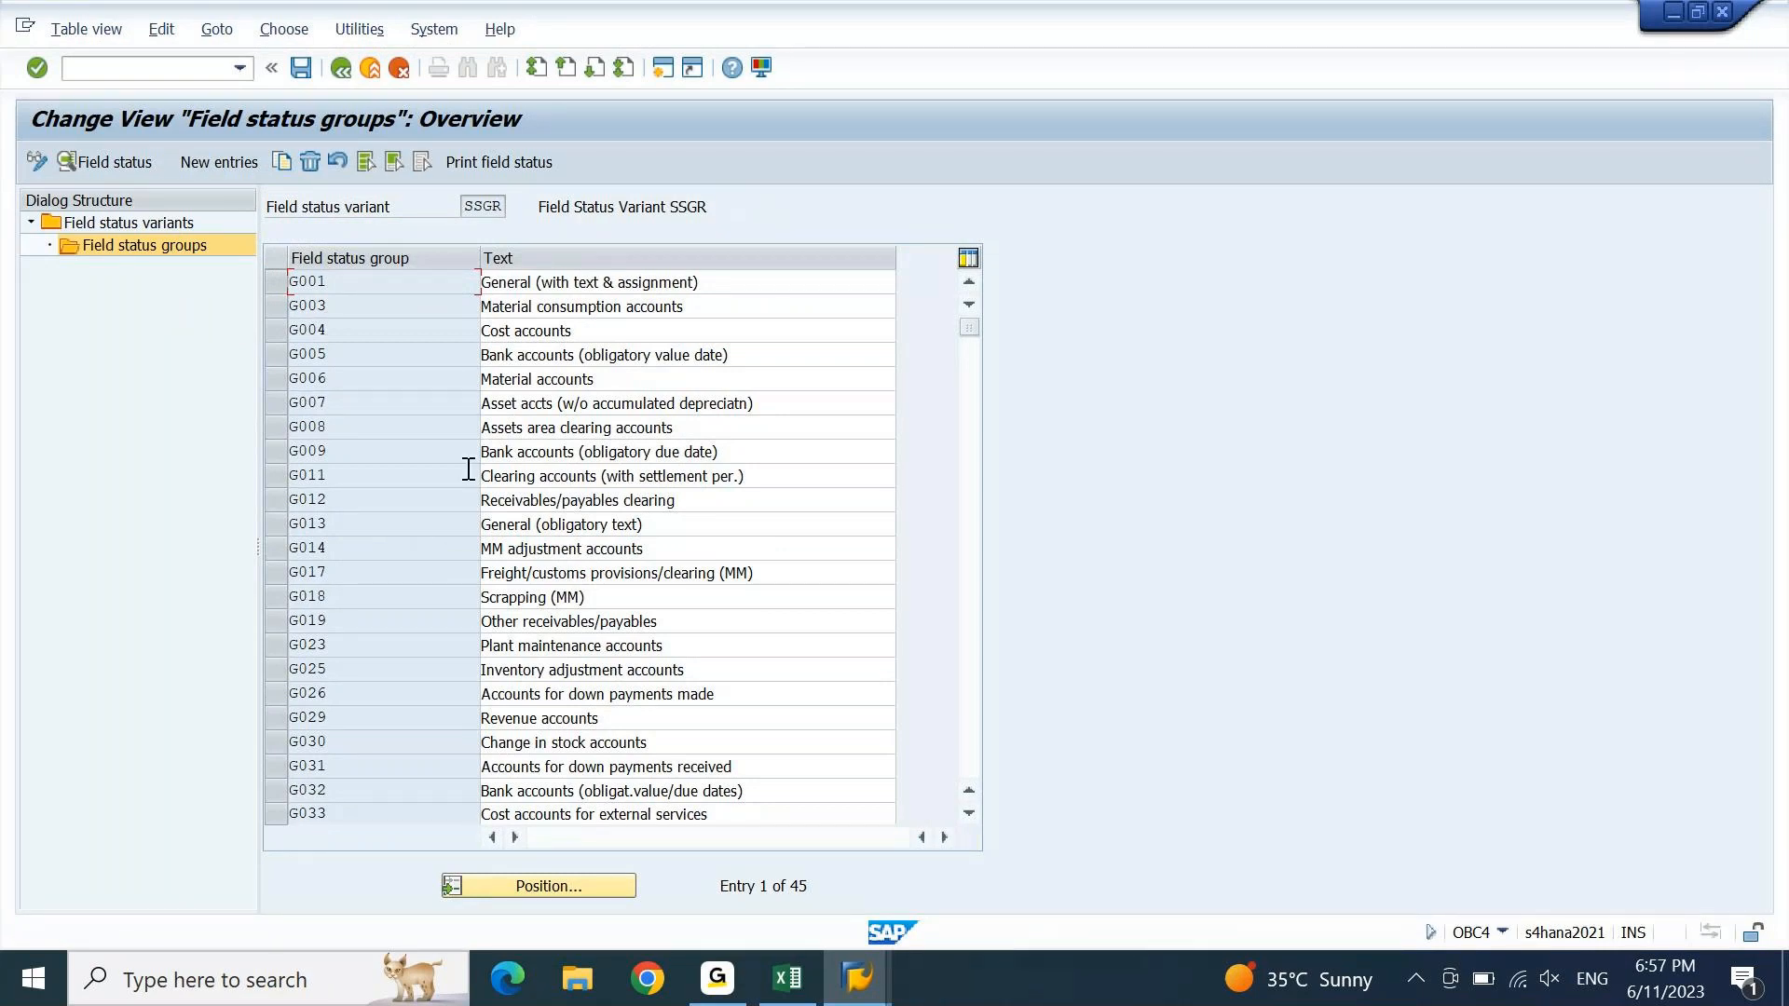
key(F3)
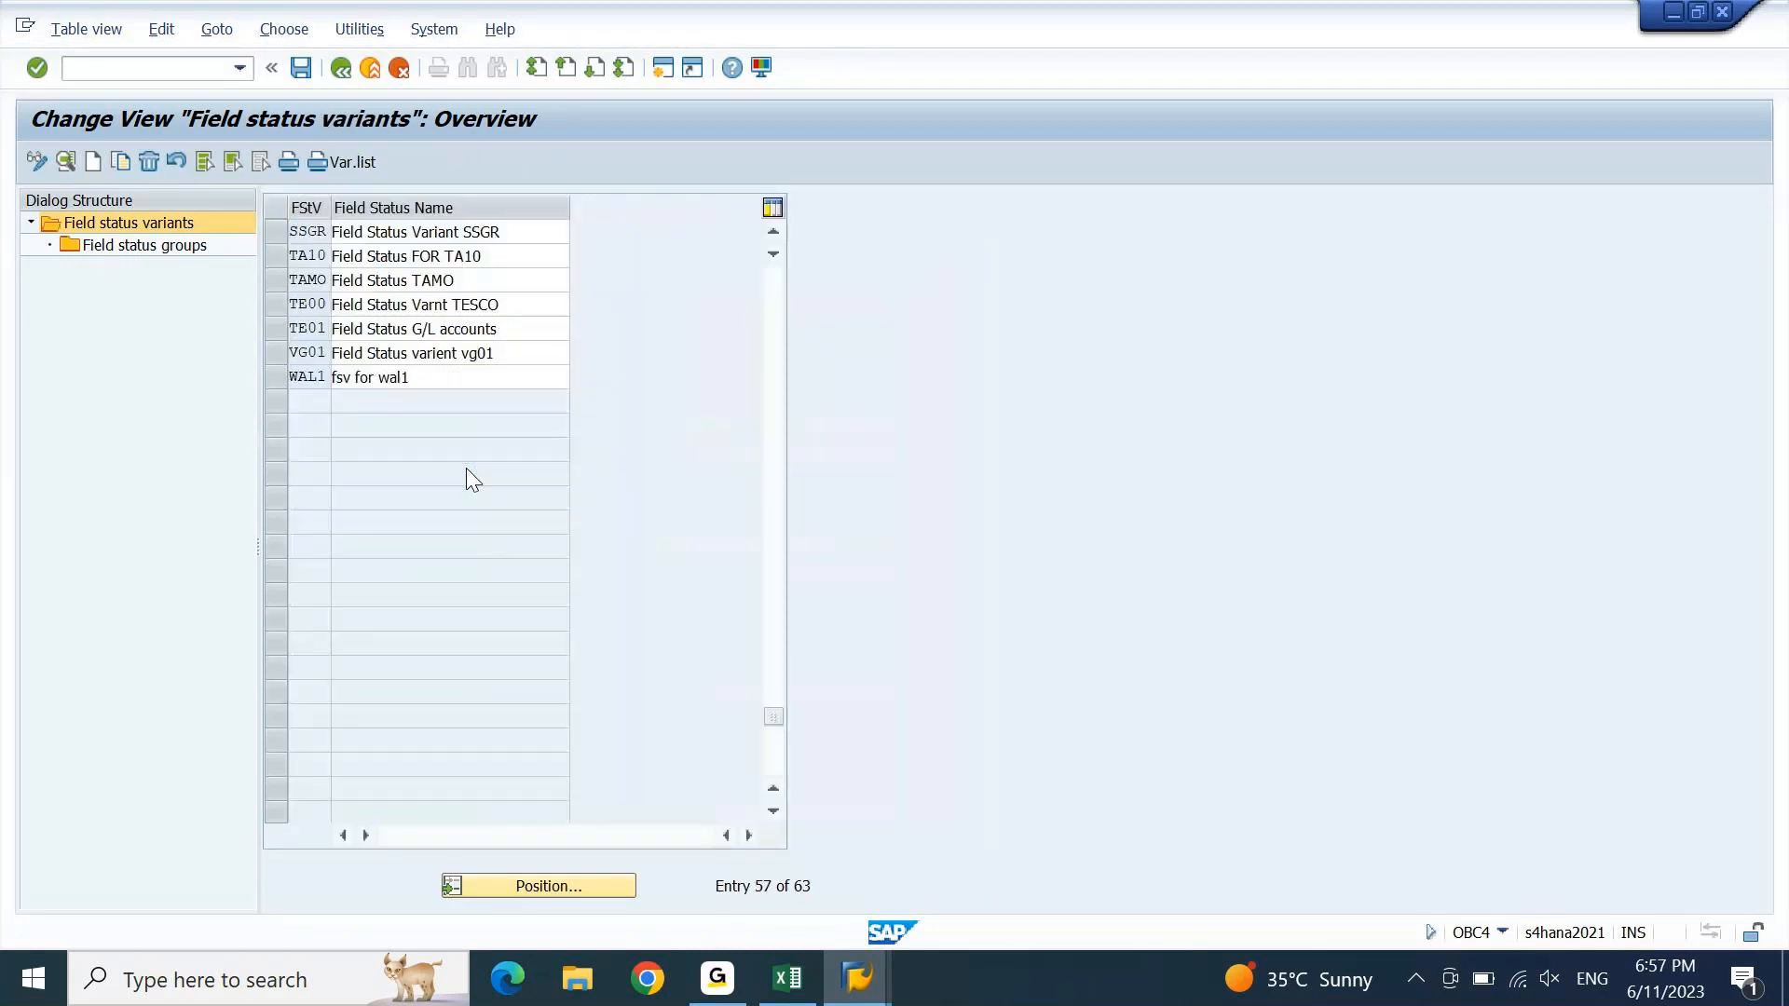
key(F3)
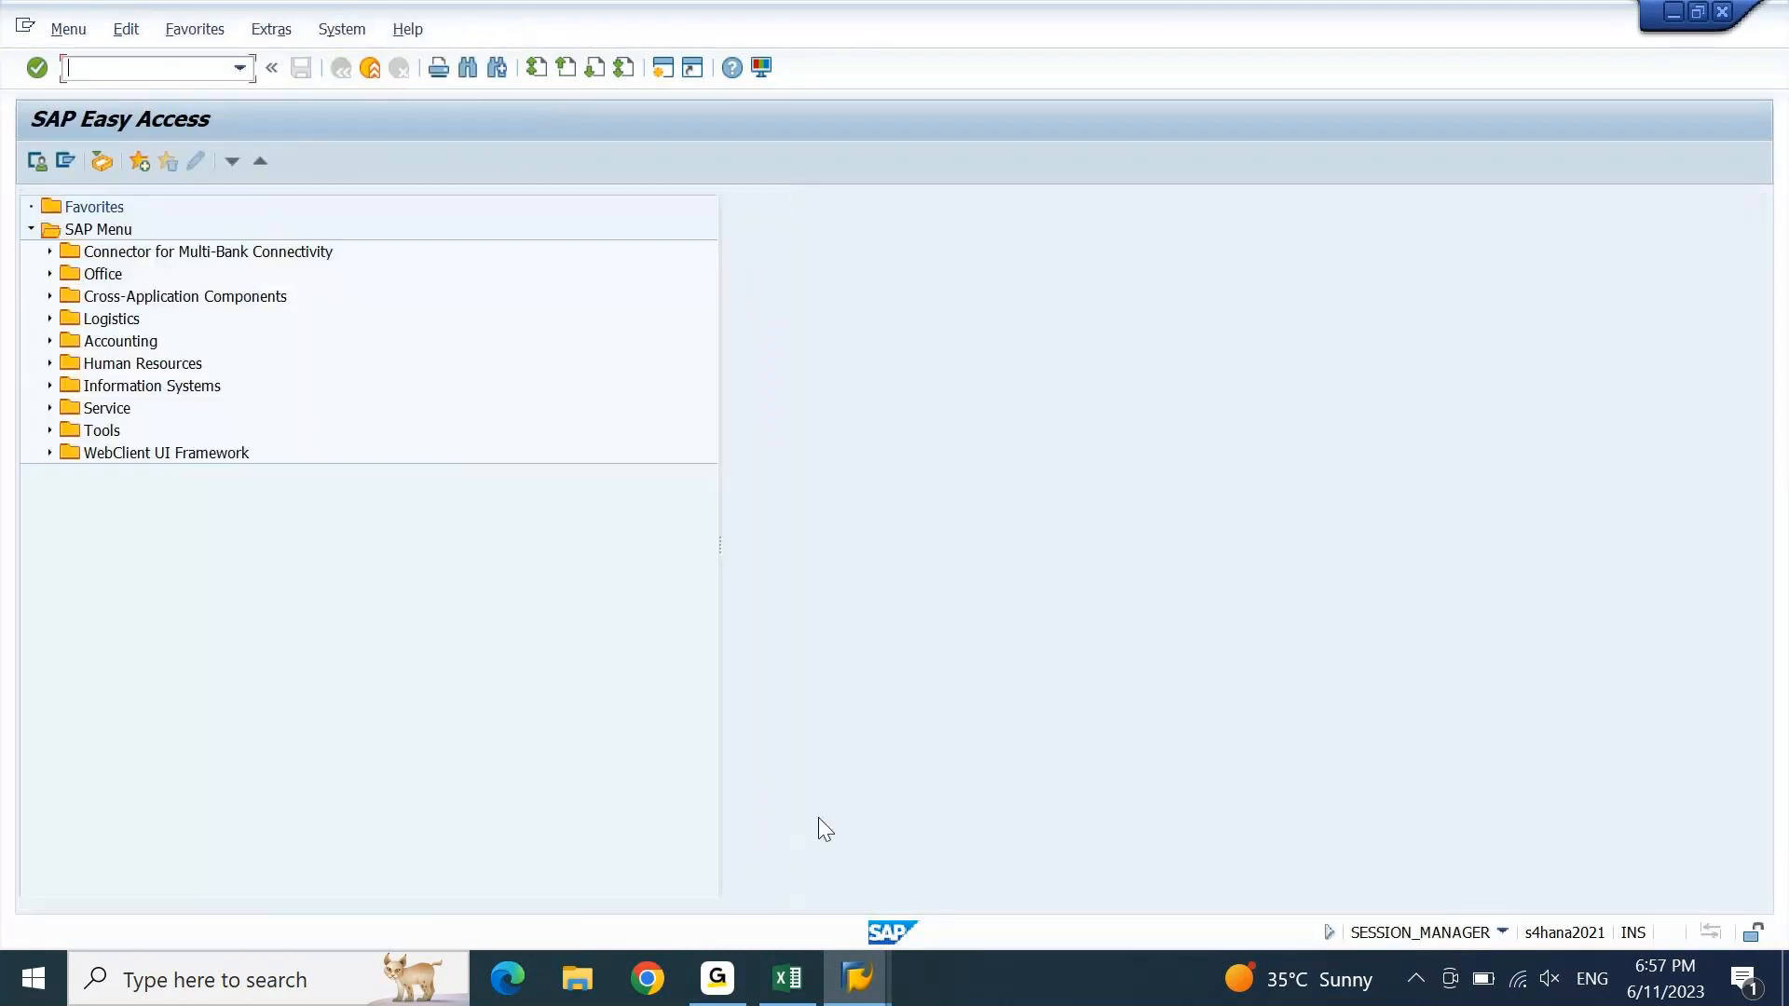
- Copy the Assign Company Code to Field Status Variants code from the Excel workbook and run OBC5 in SAP
click(816, 979)
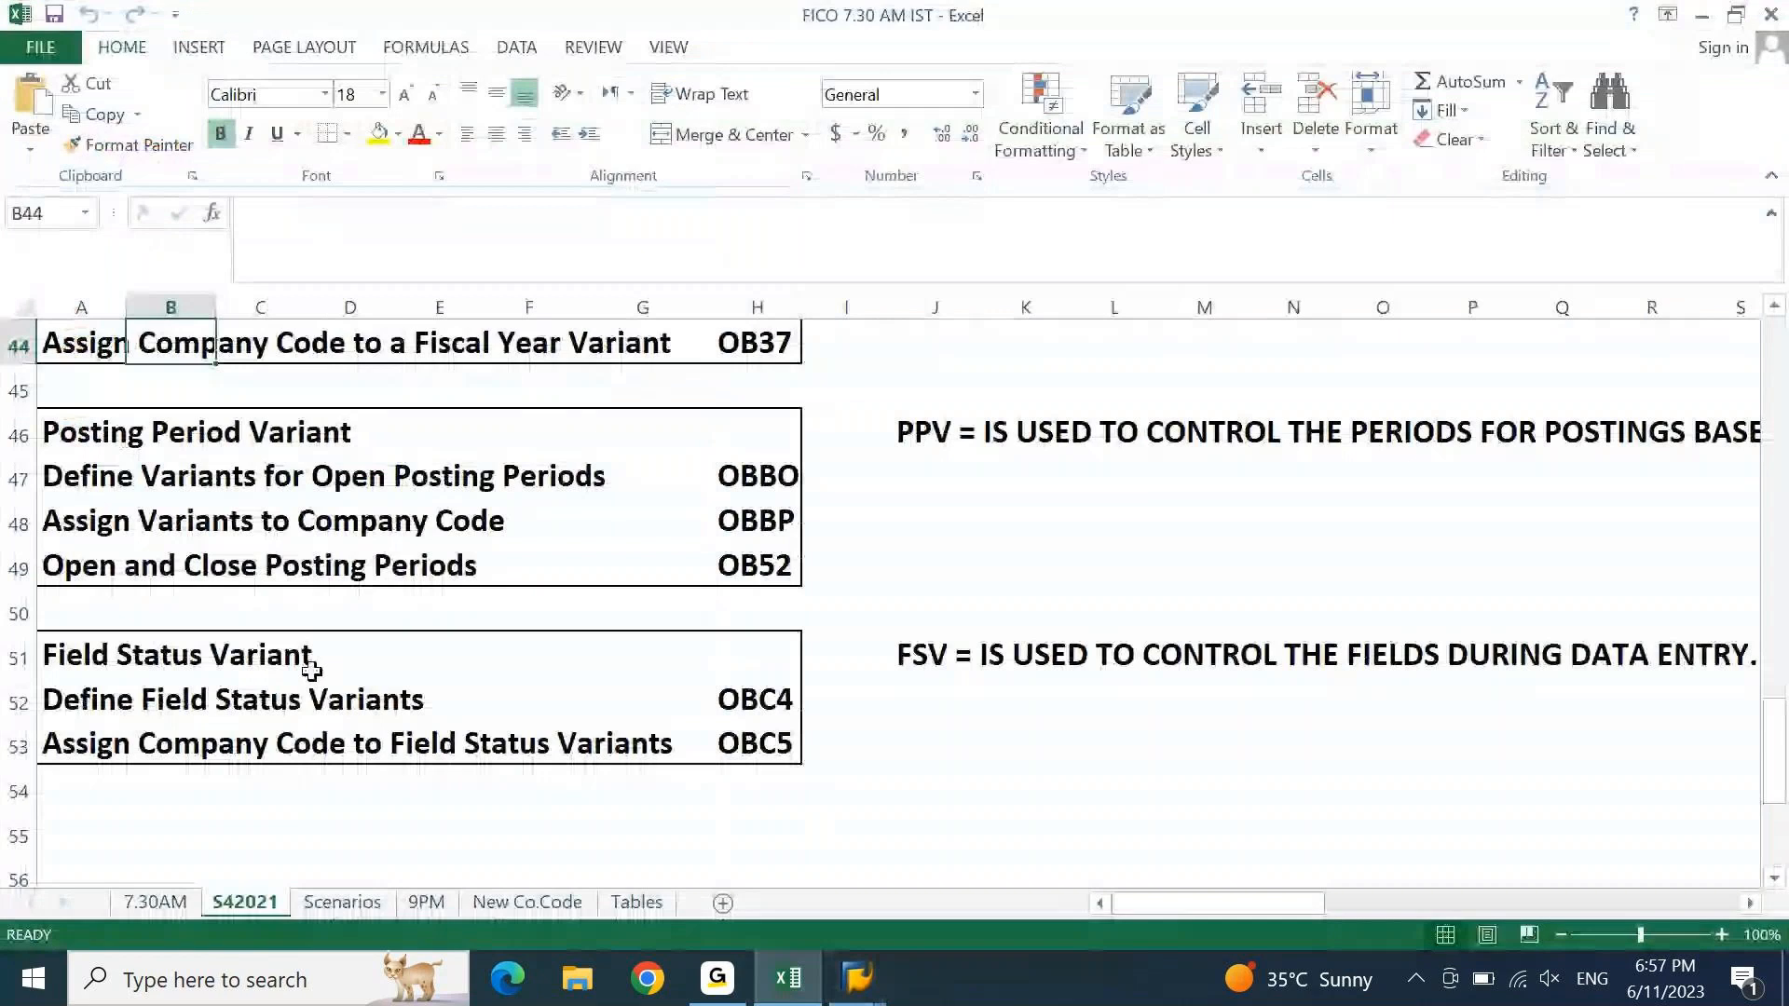
click(124, 753)
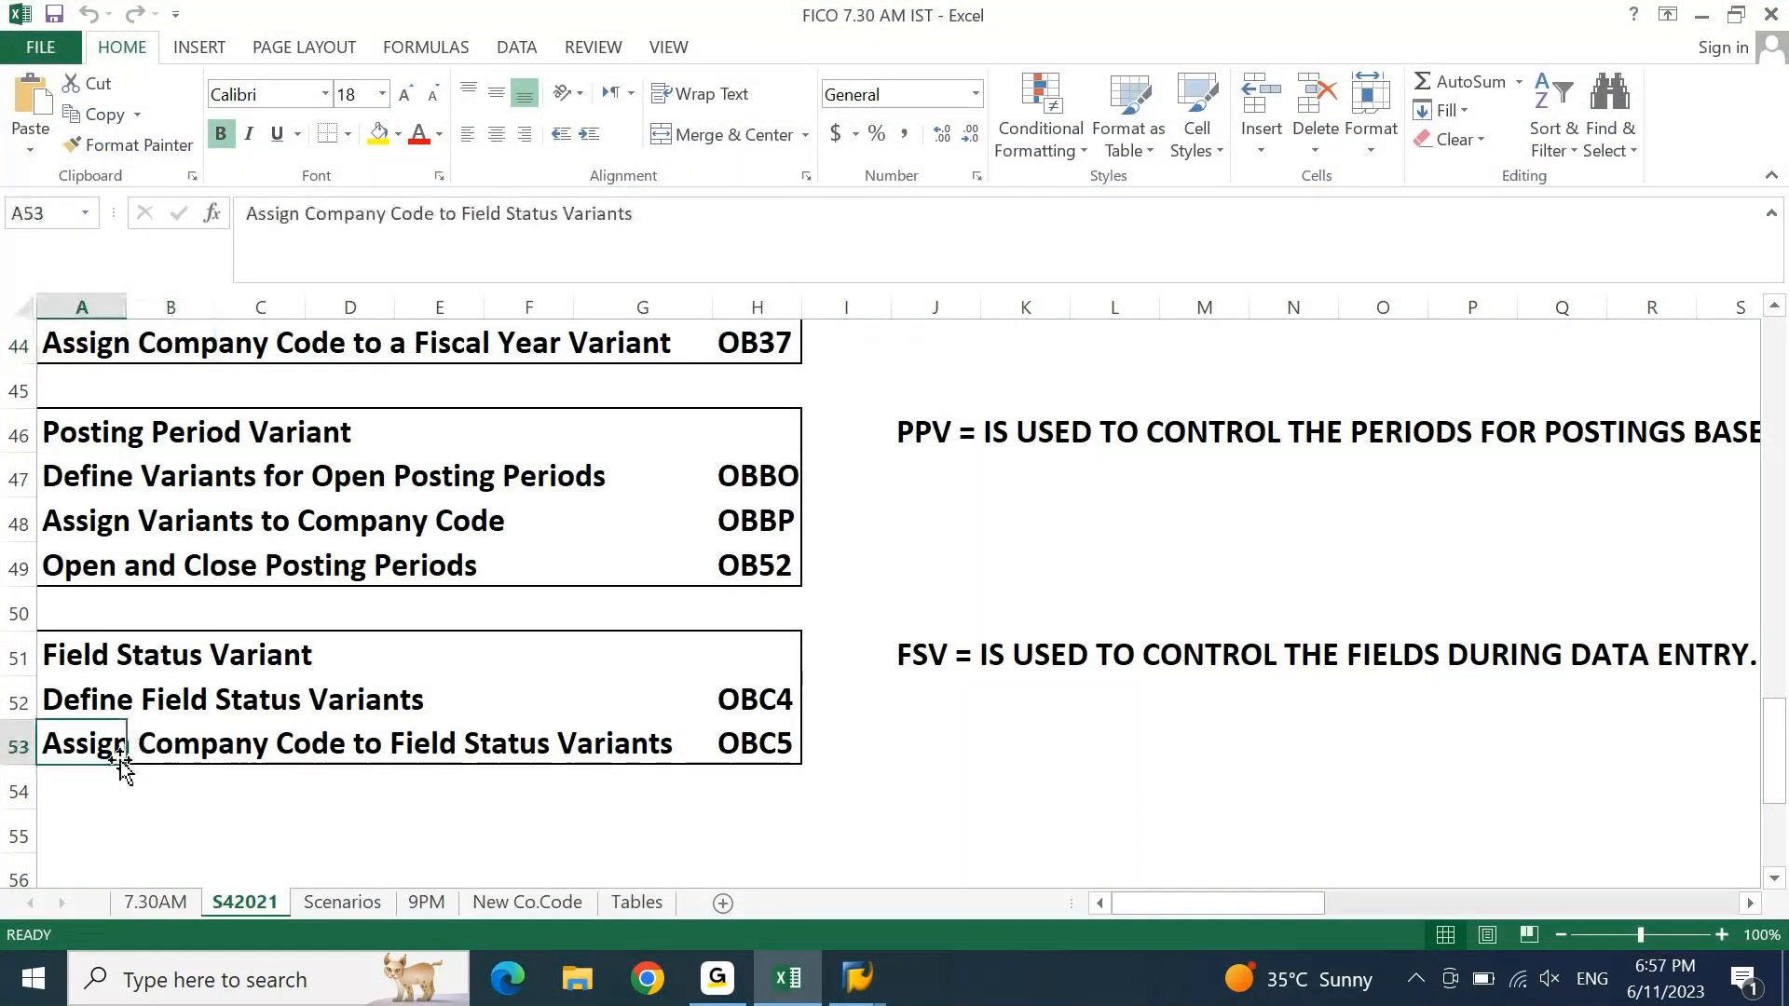
key(ctrl+Right)
key(ctrl+c)
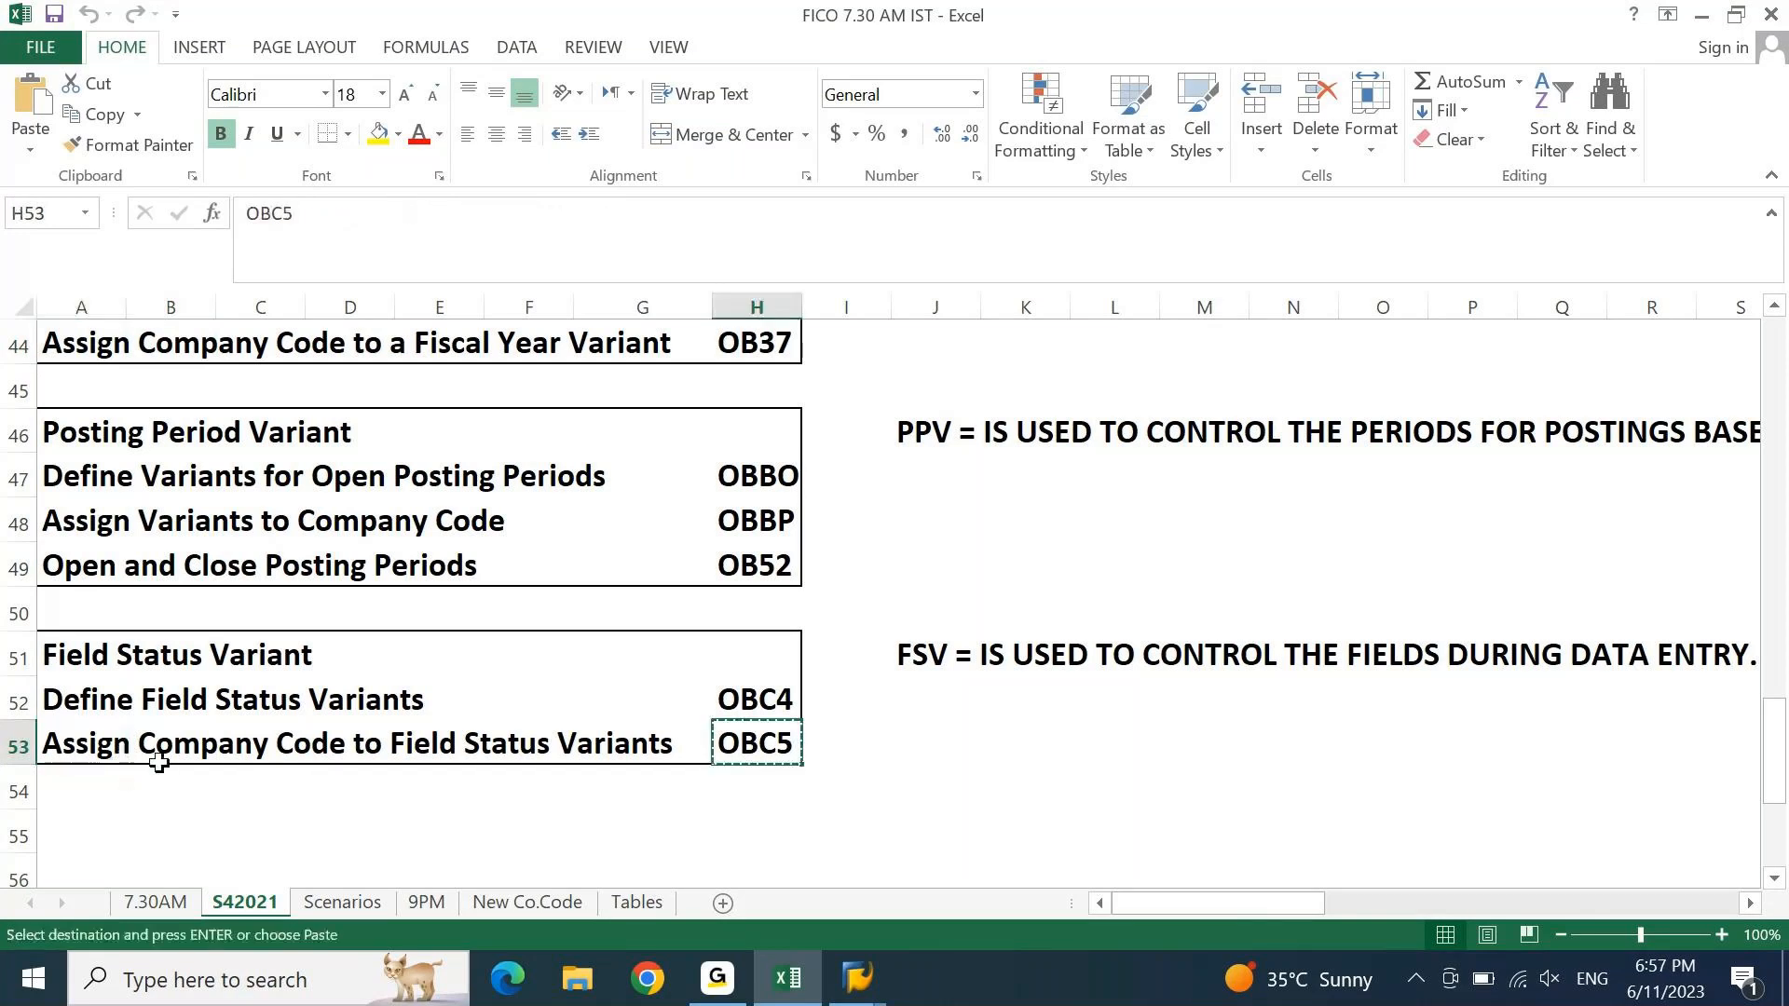
click(857, 978)
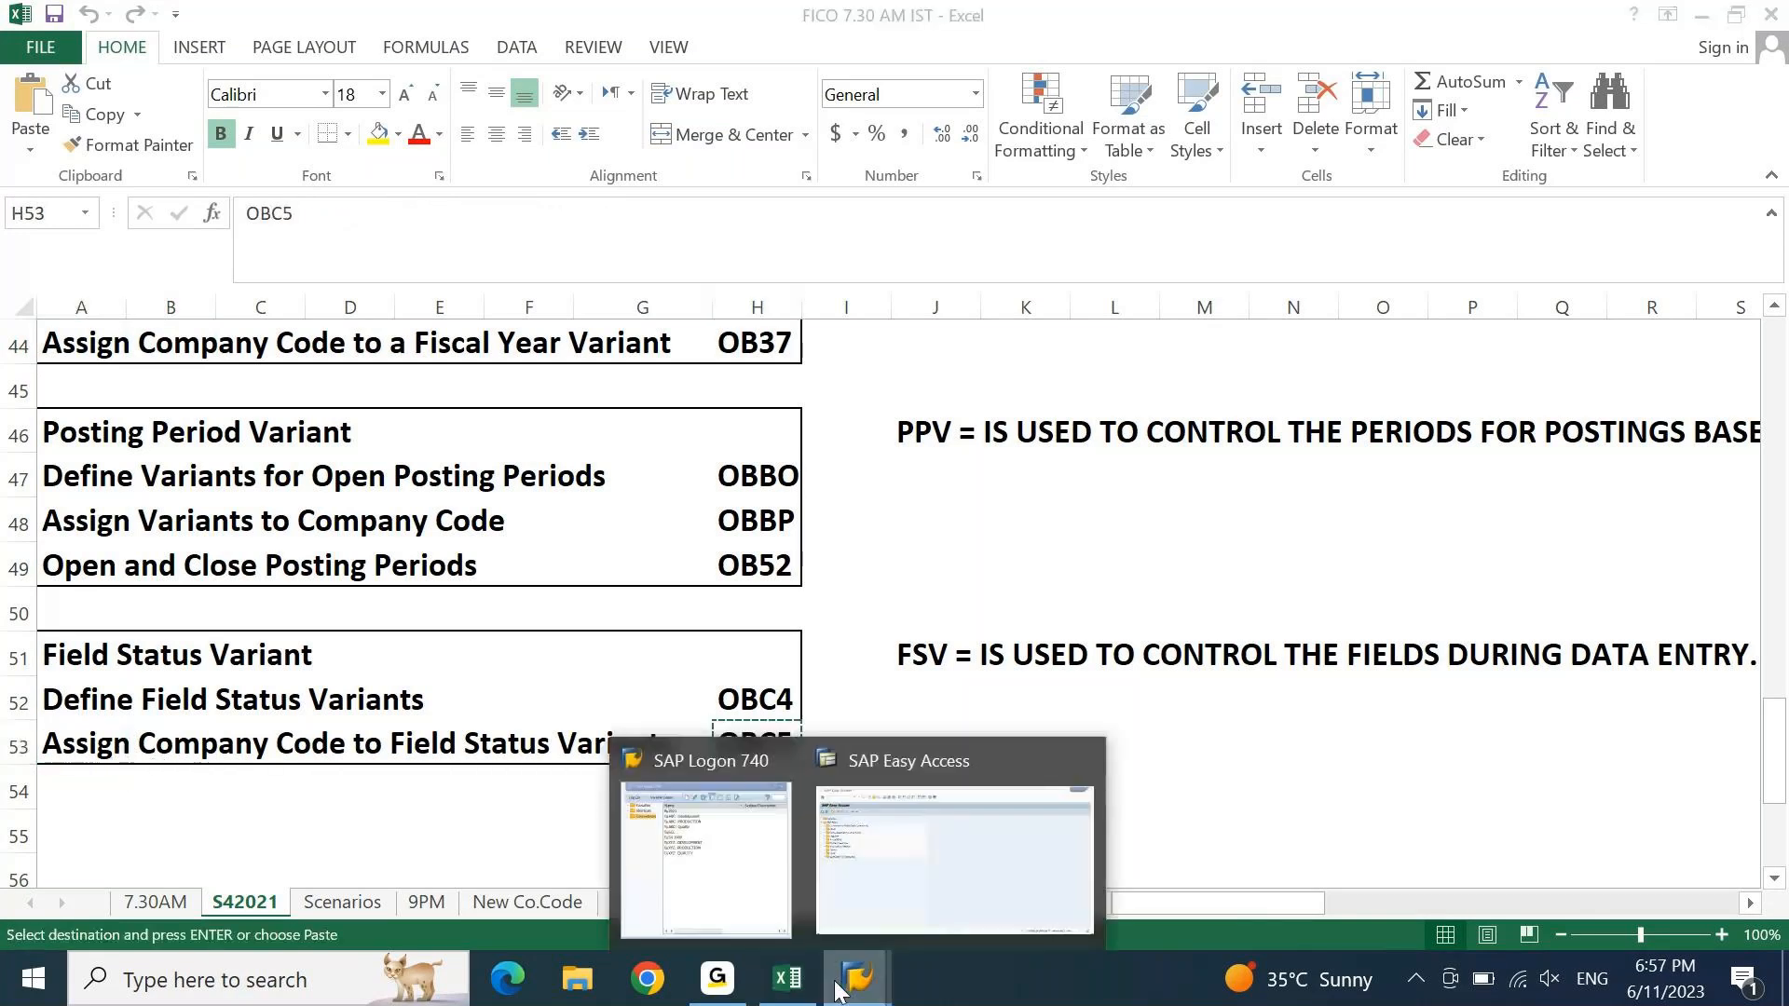
click(1053, 752)
key(ctrl+v)
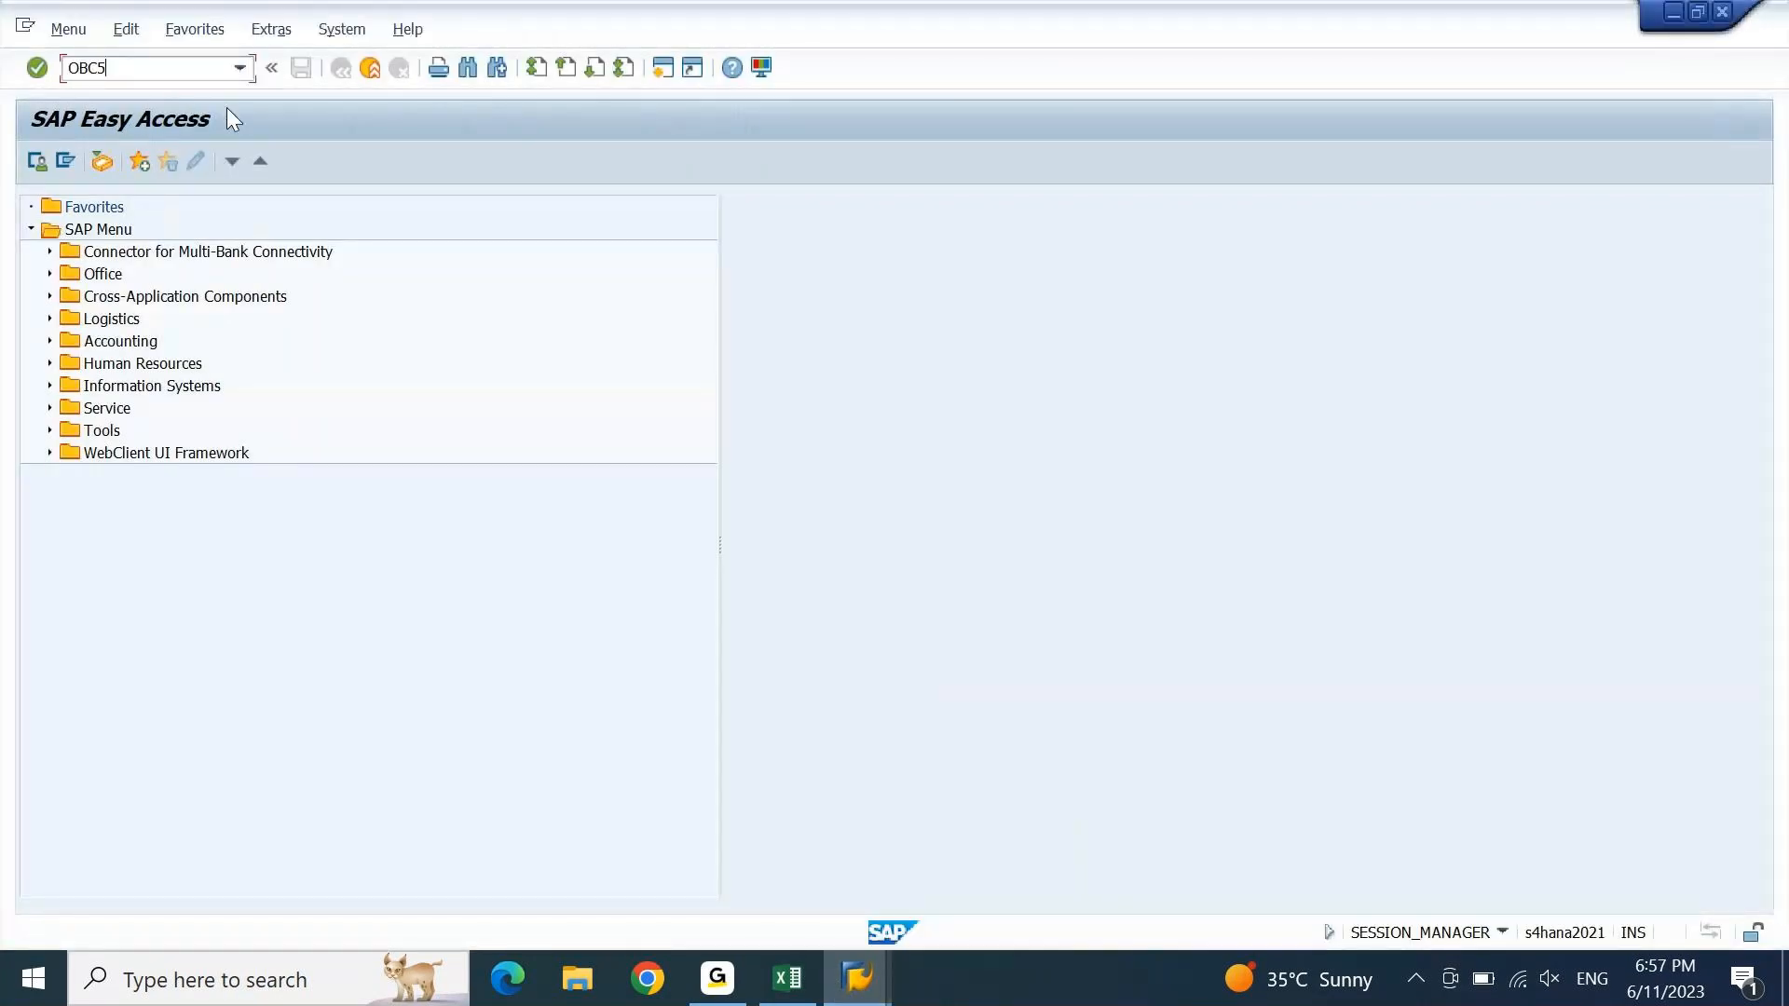
key(Return)
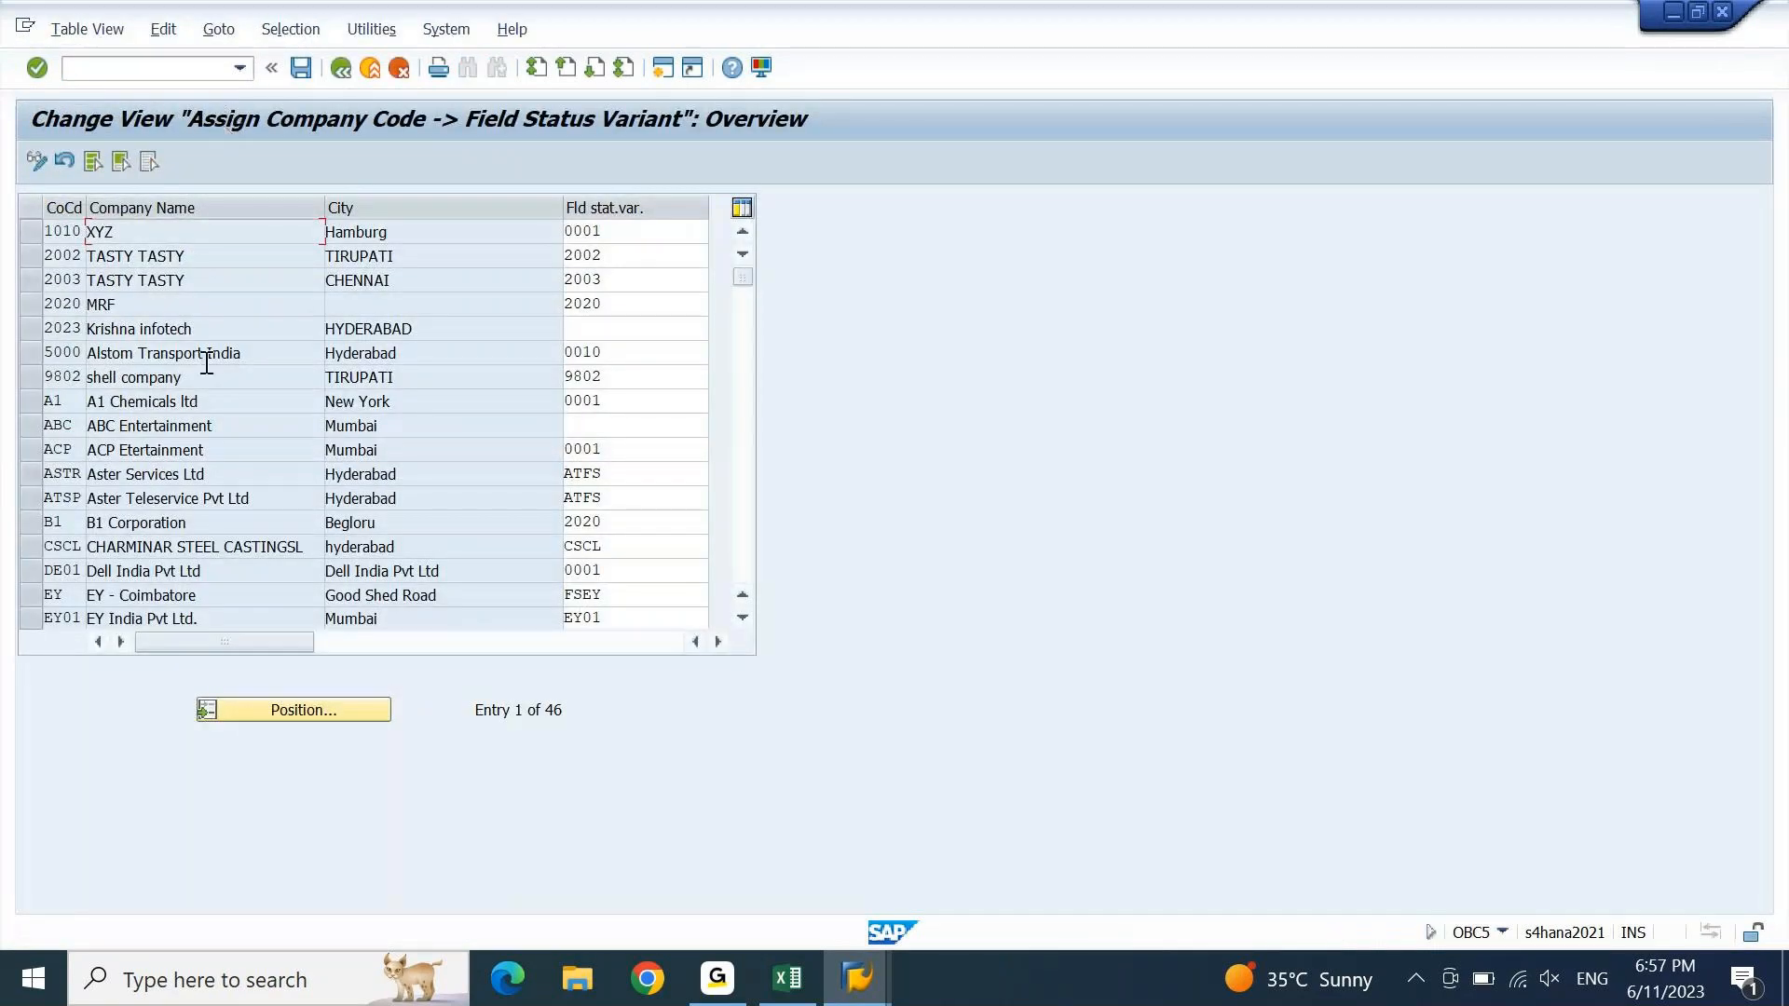
- Locate company code SSIN, assign field status variant SSGR to it, save and leave the transaction
click(257, 710)
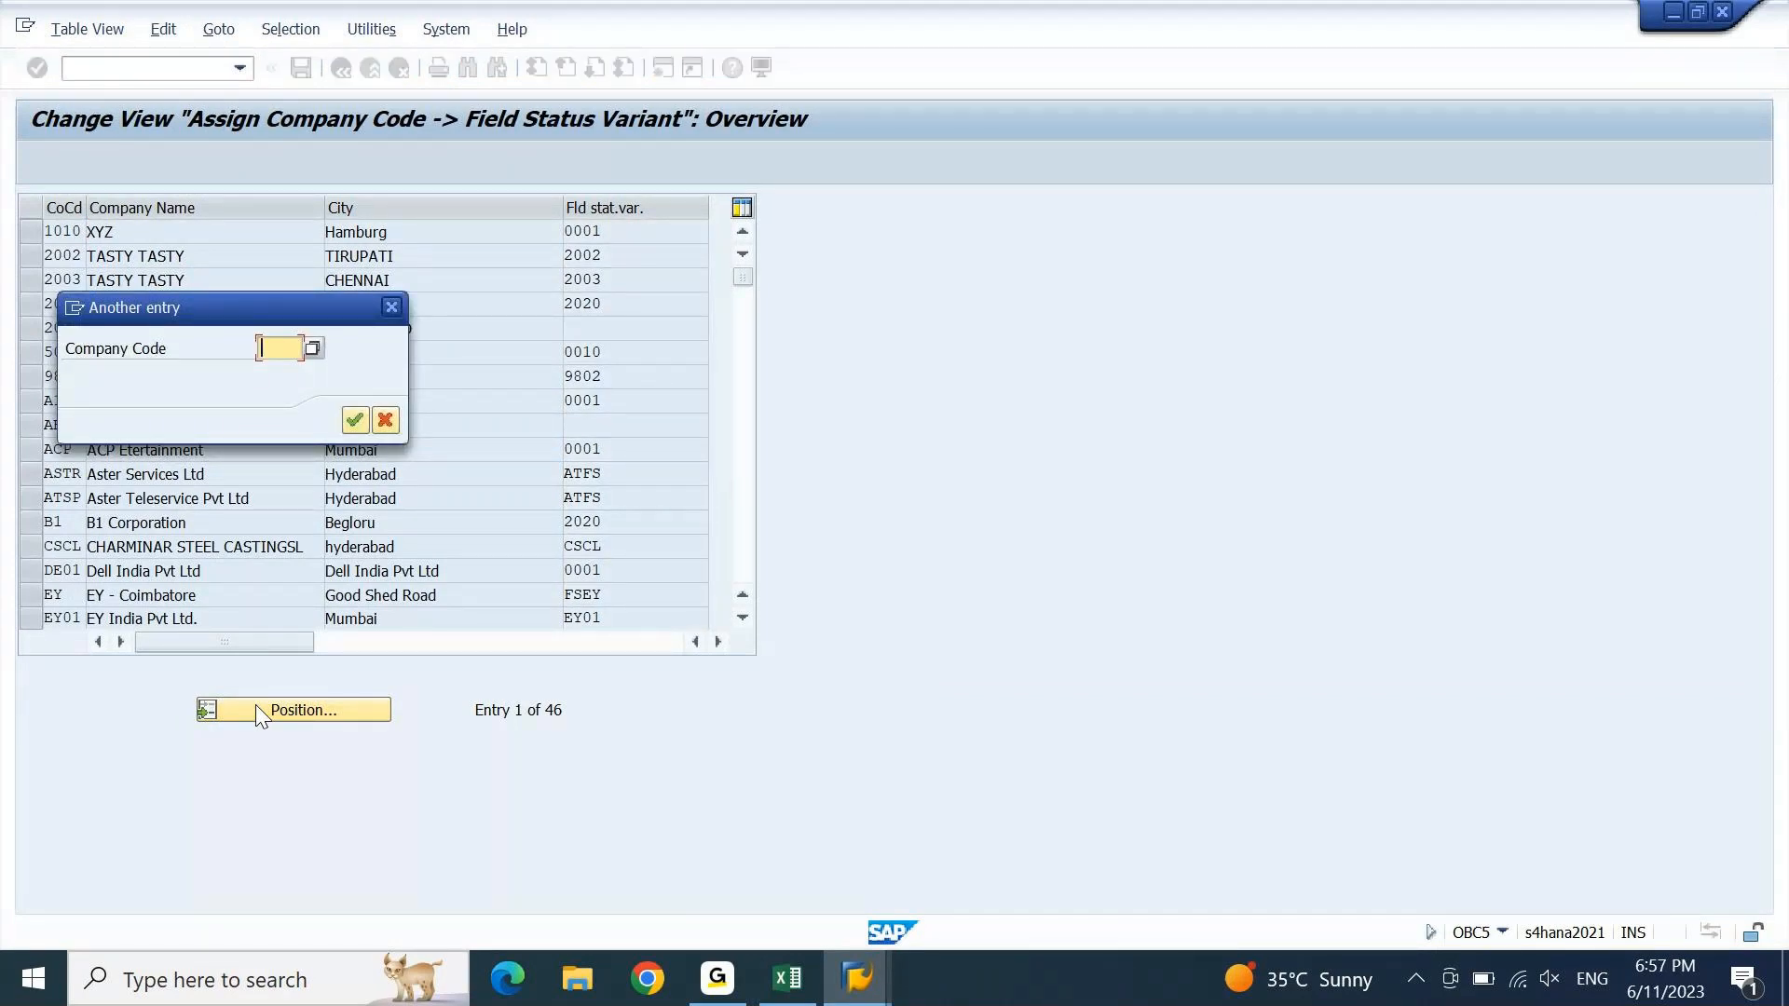
text(ssin)
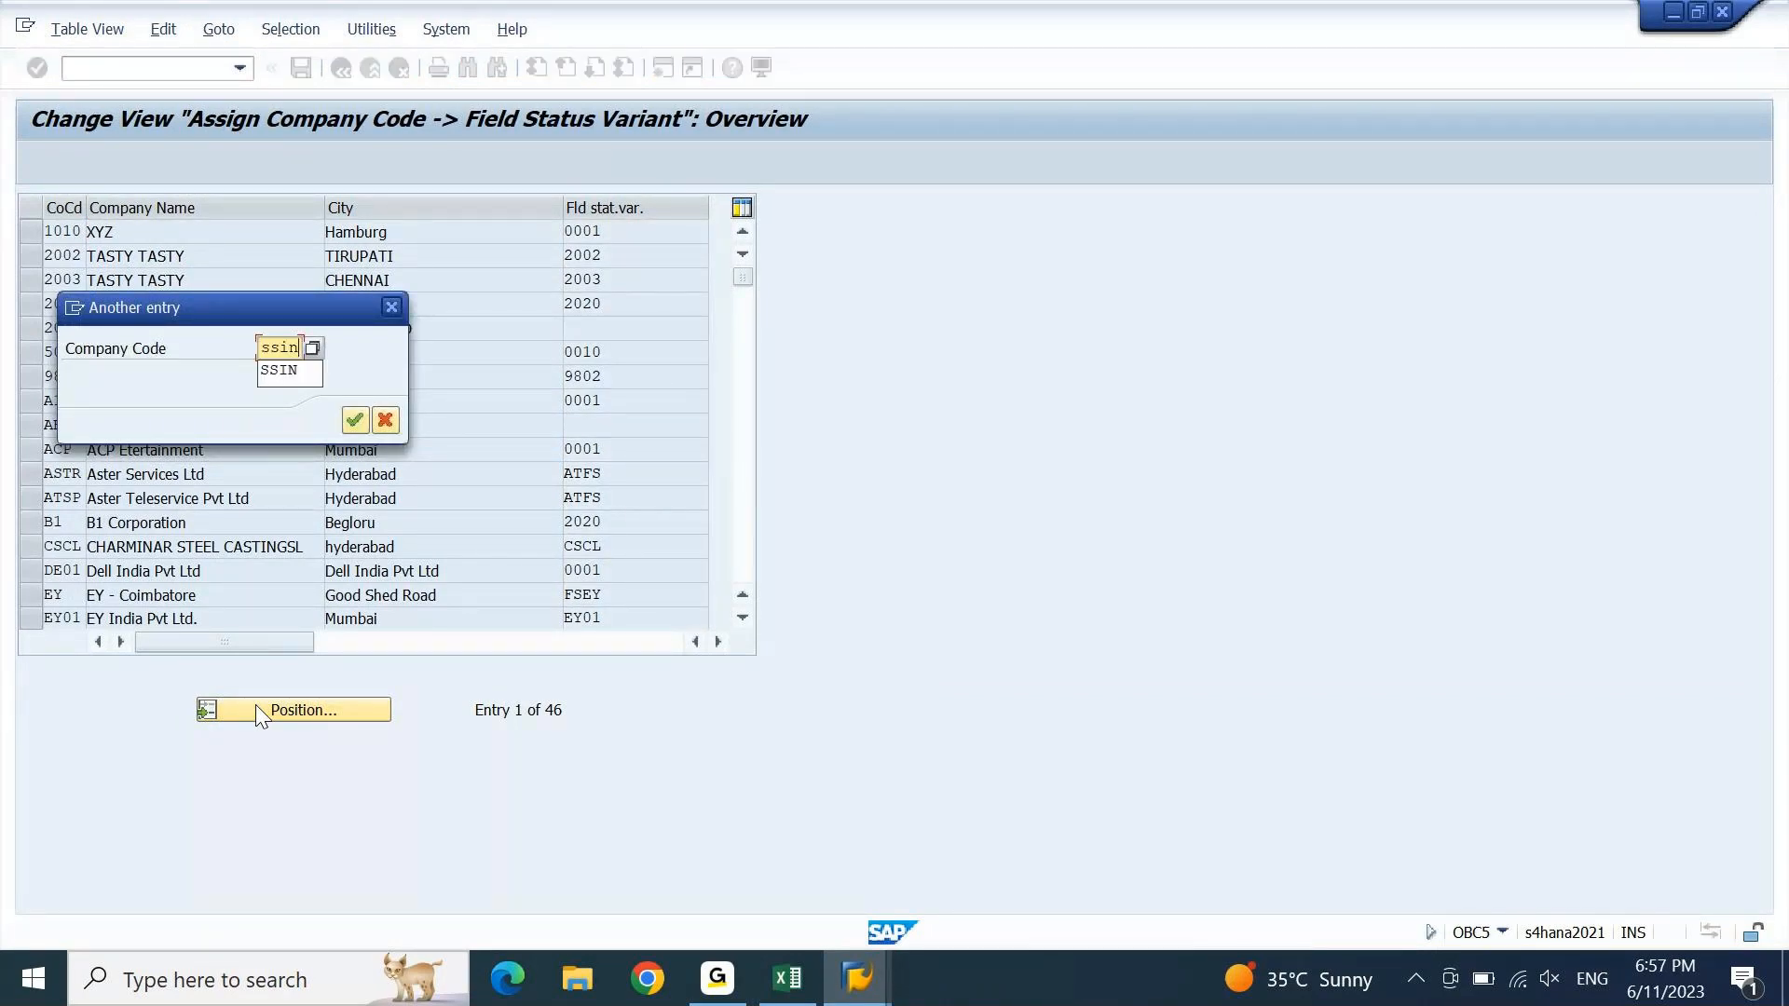
key(Return)
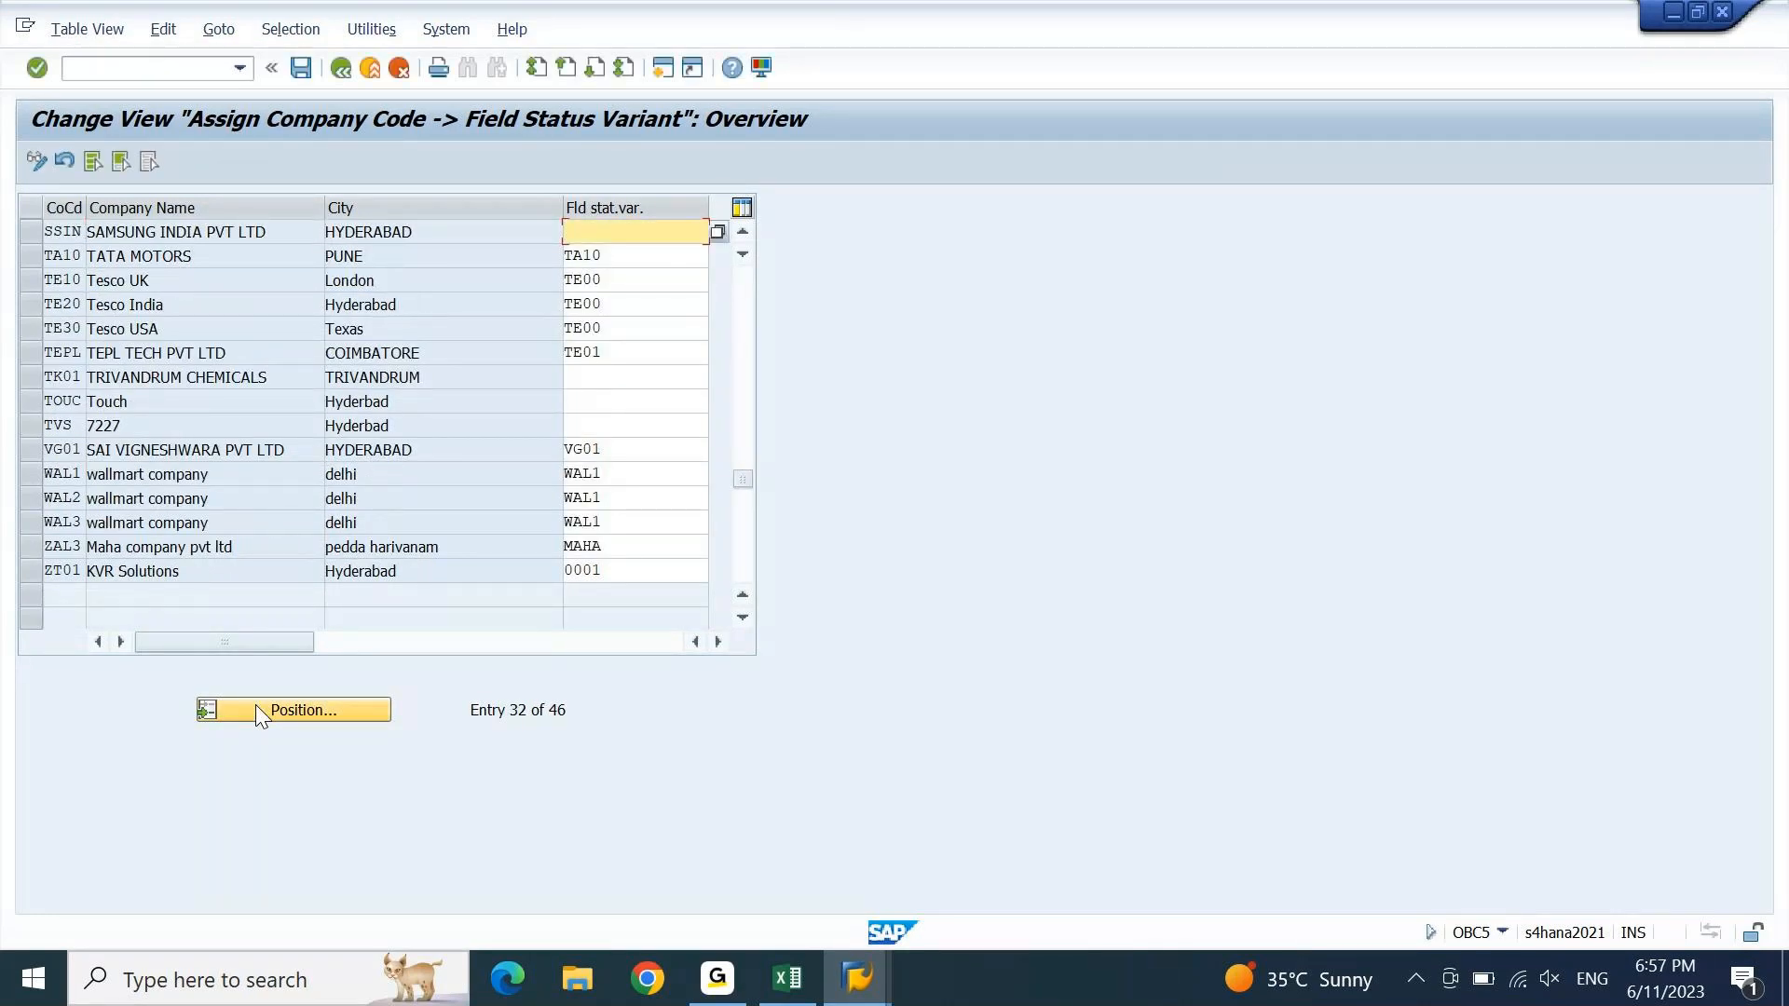
text(ssgr)
key(Return)
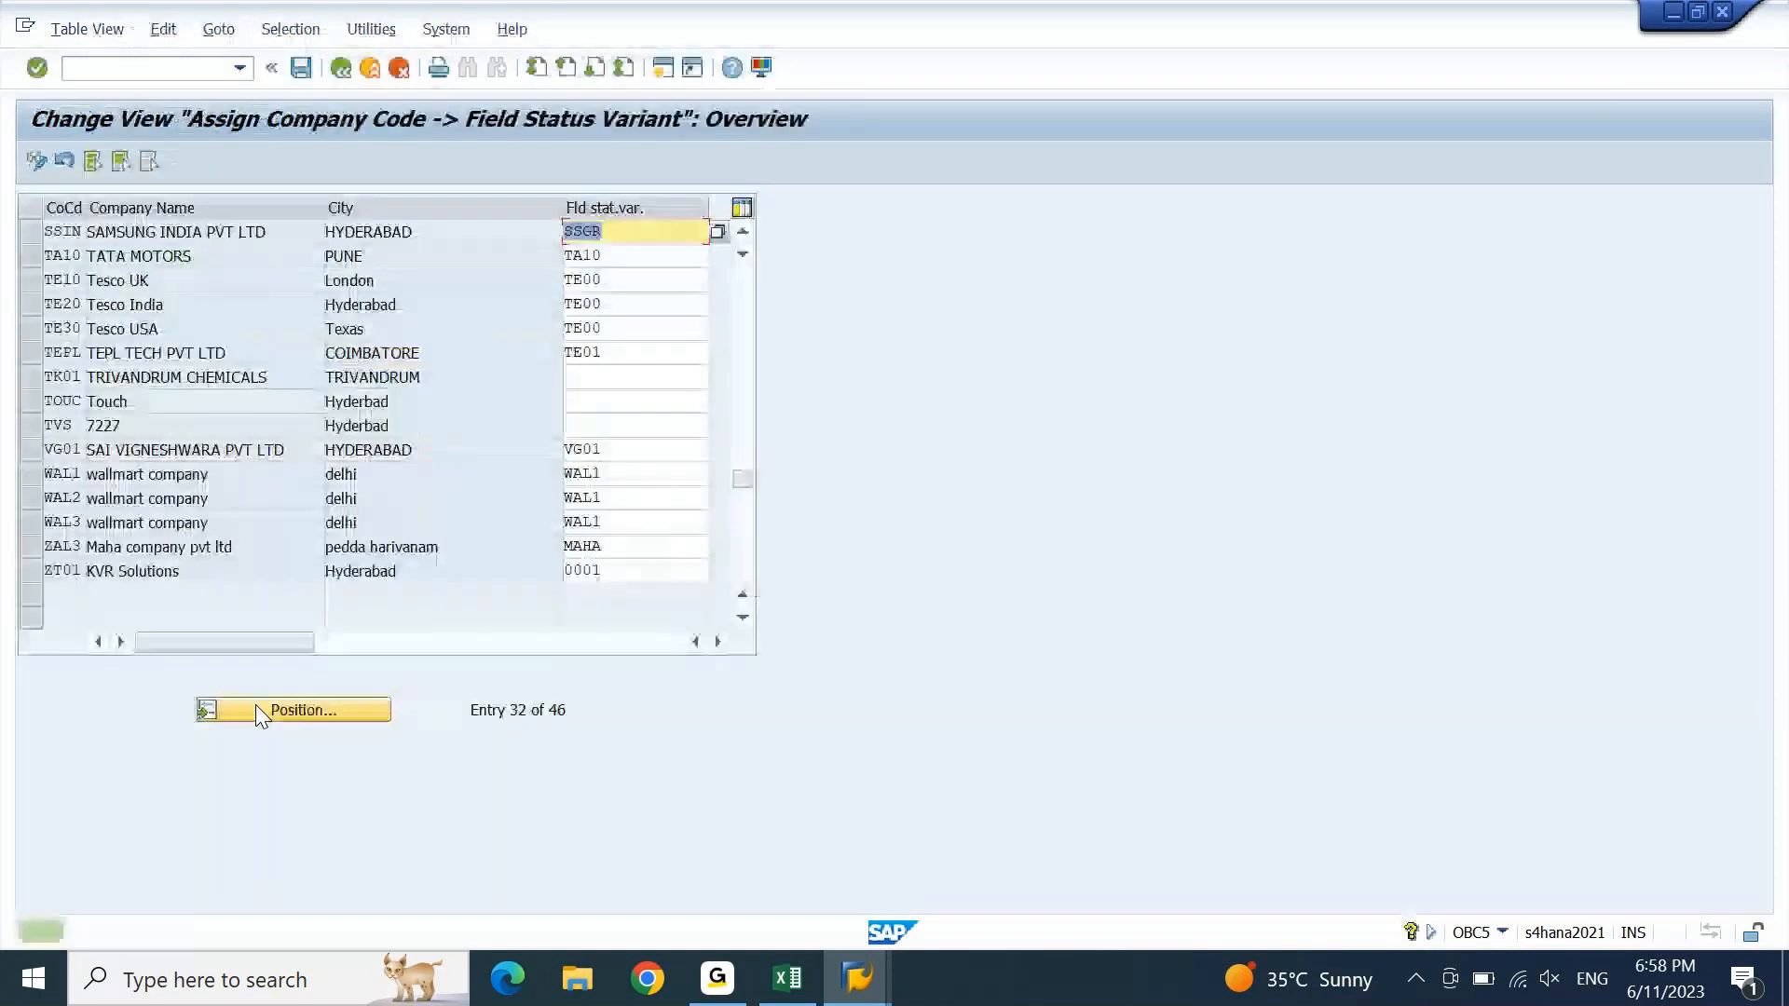
key(F3)
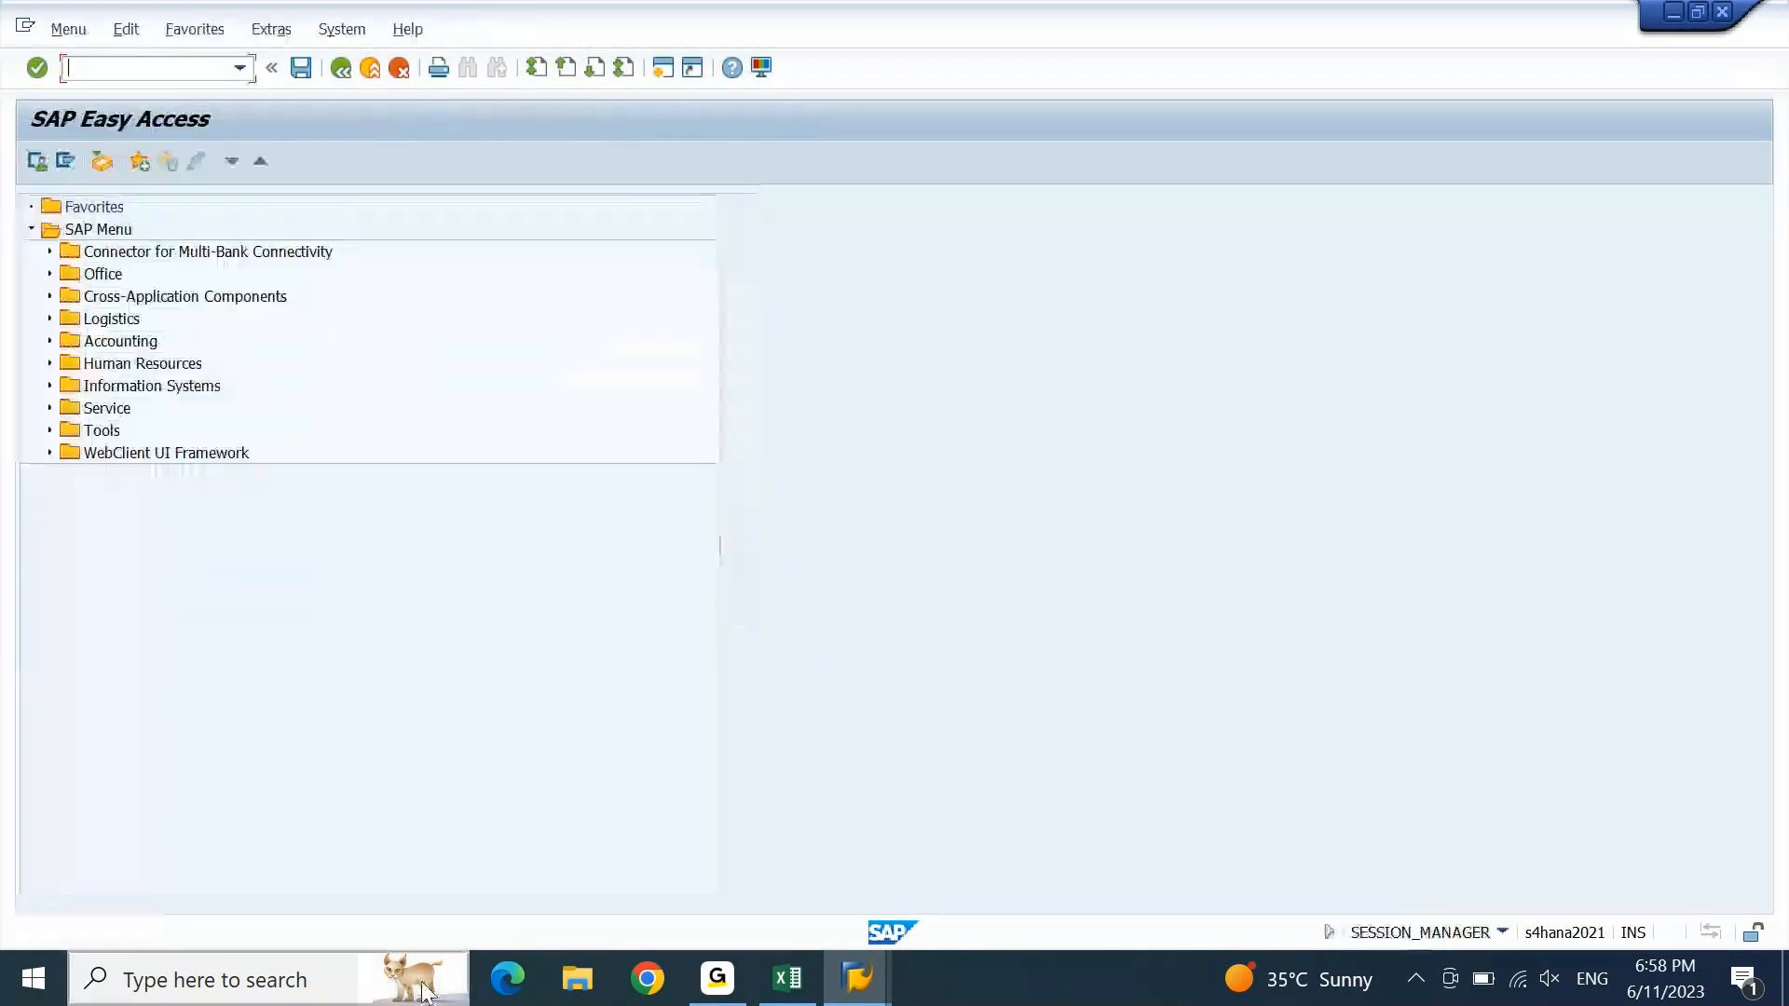
- Switch to the Excel workbook, review the configuration list from Chart of Accounts to Field Status Variant, and go to cell A55
click(768, 995)
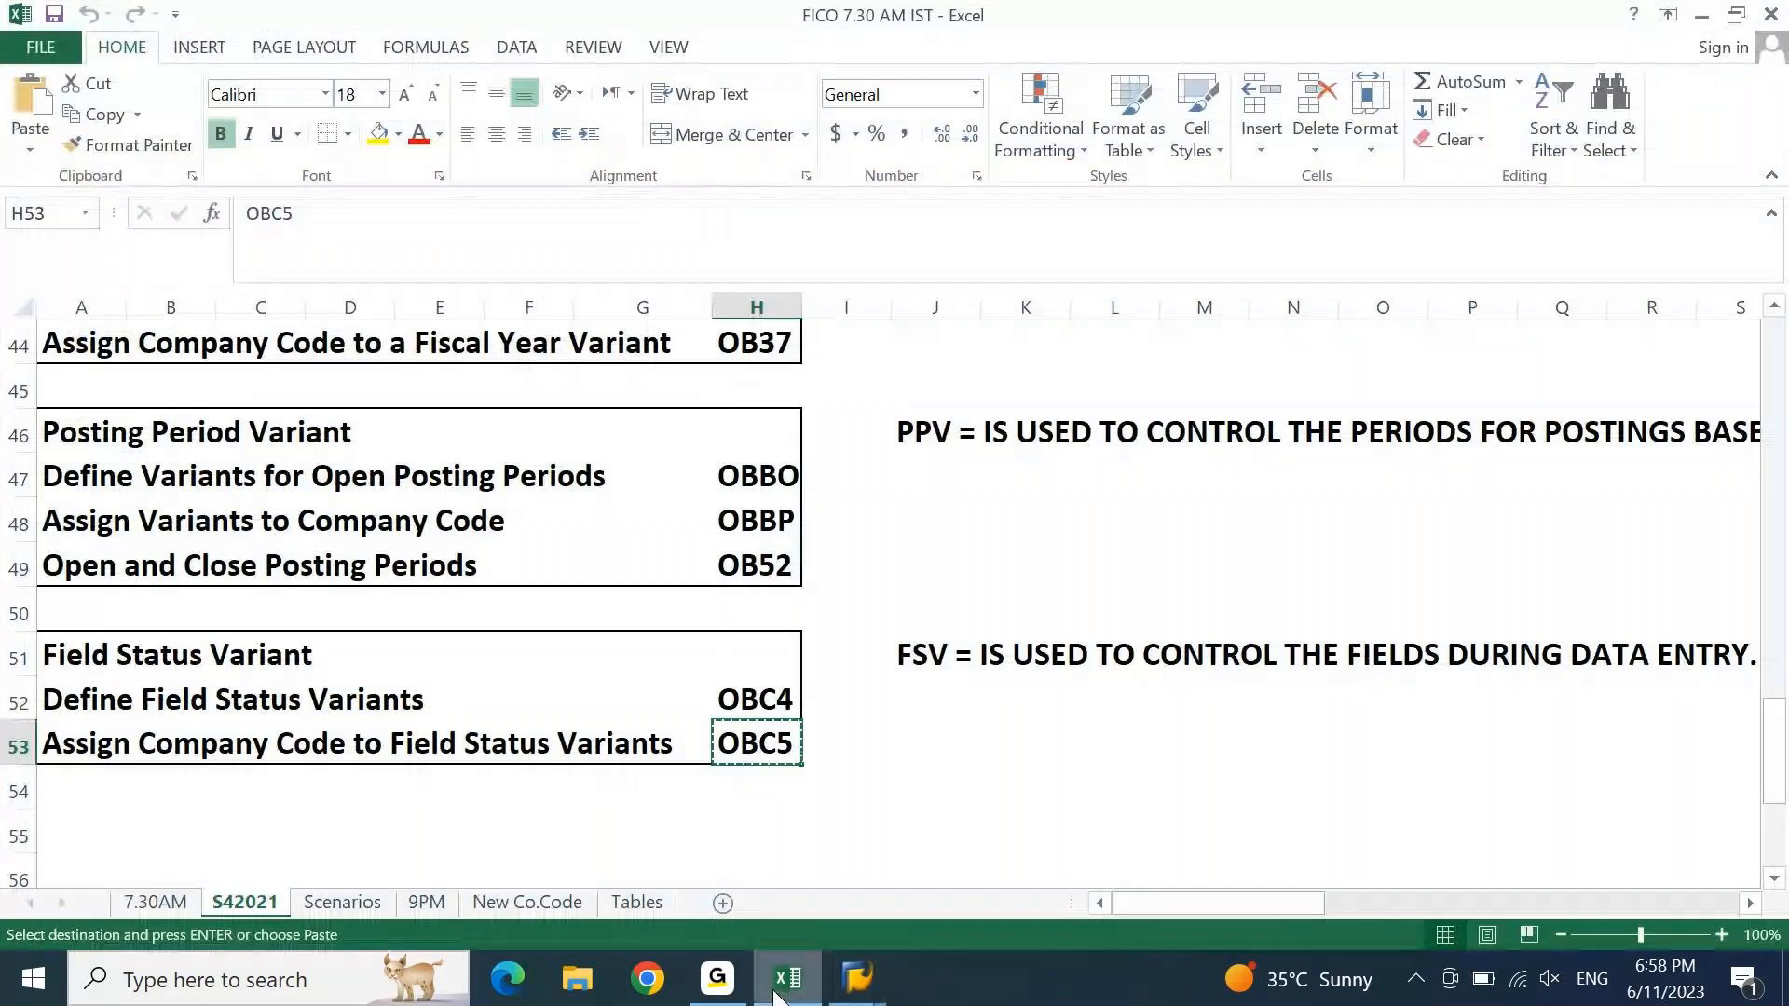
key(Escape)
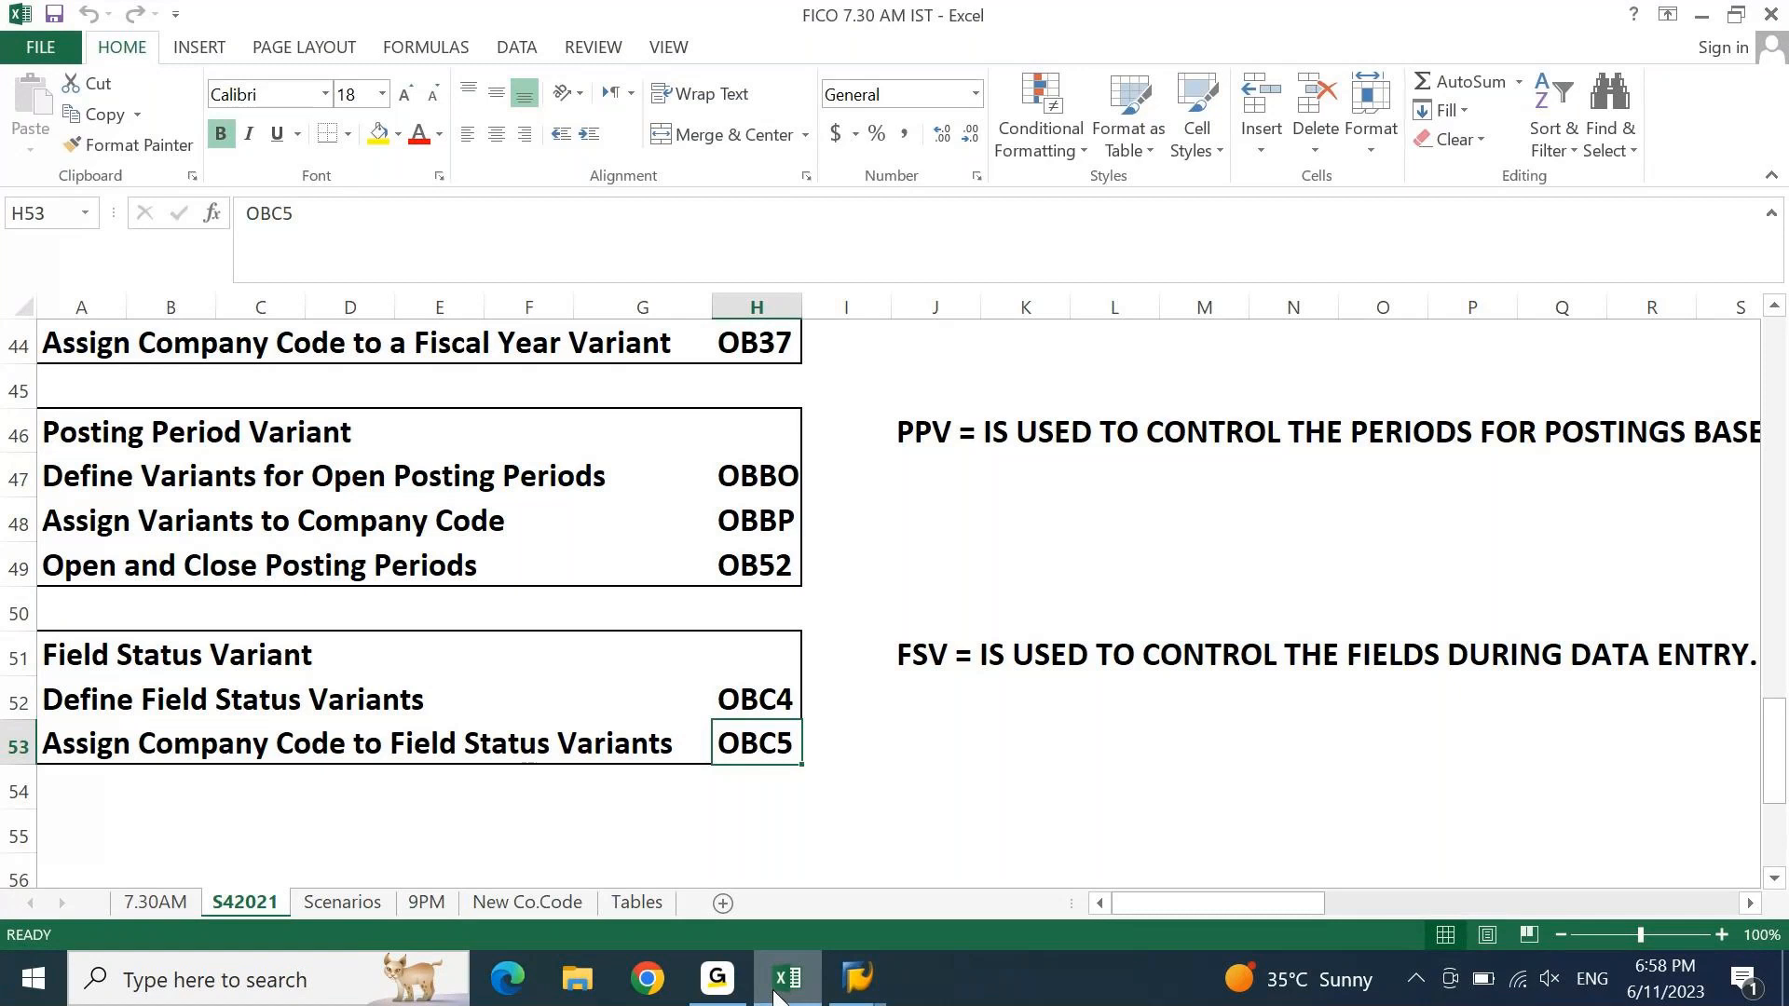
key(Left)
key(Left)
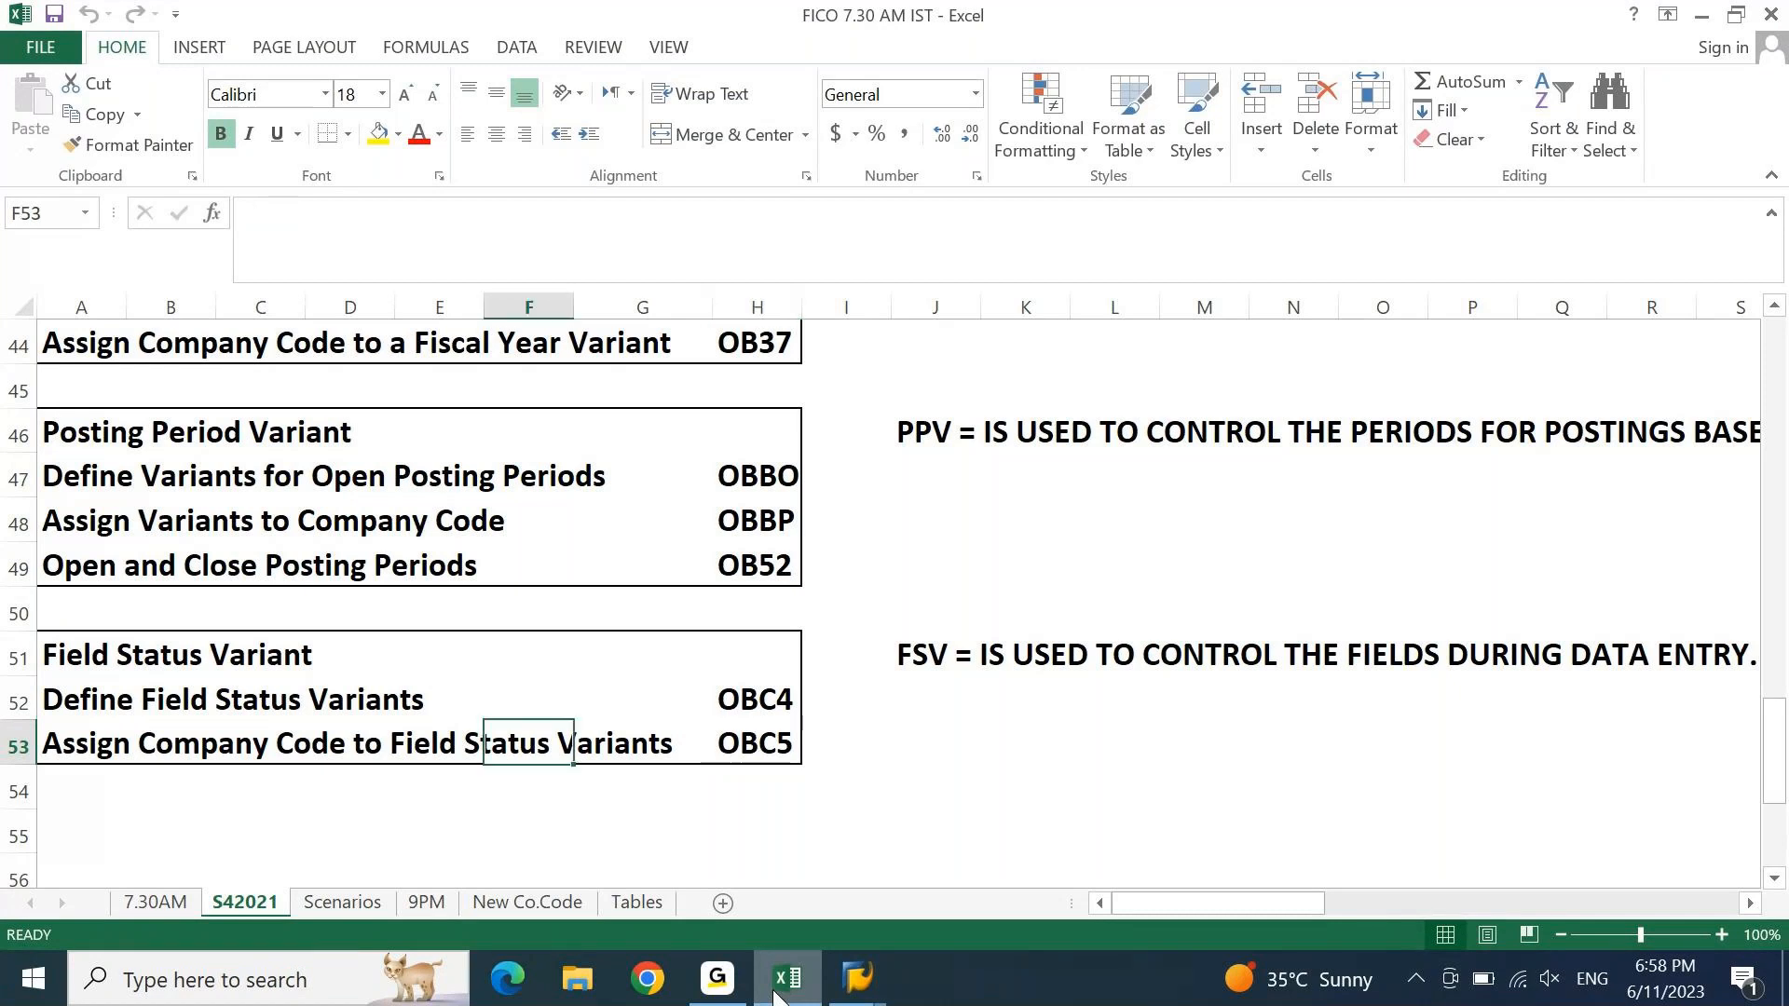
key(Home)
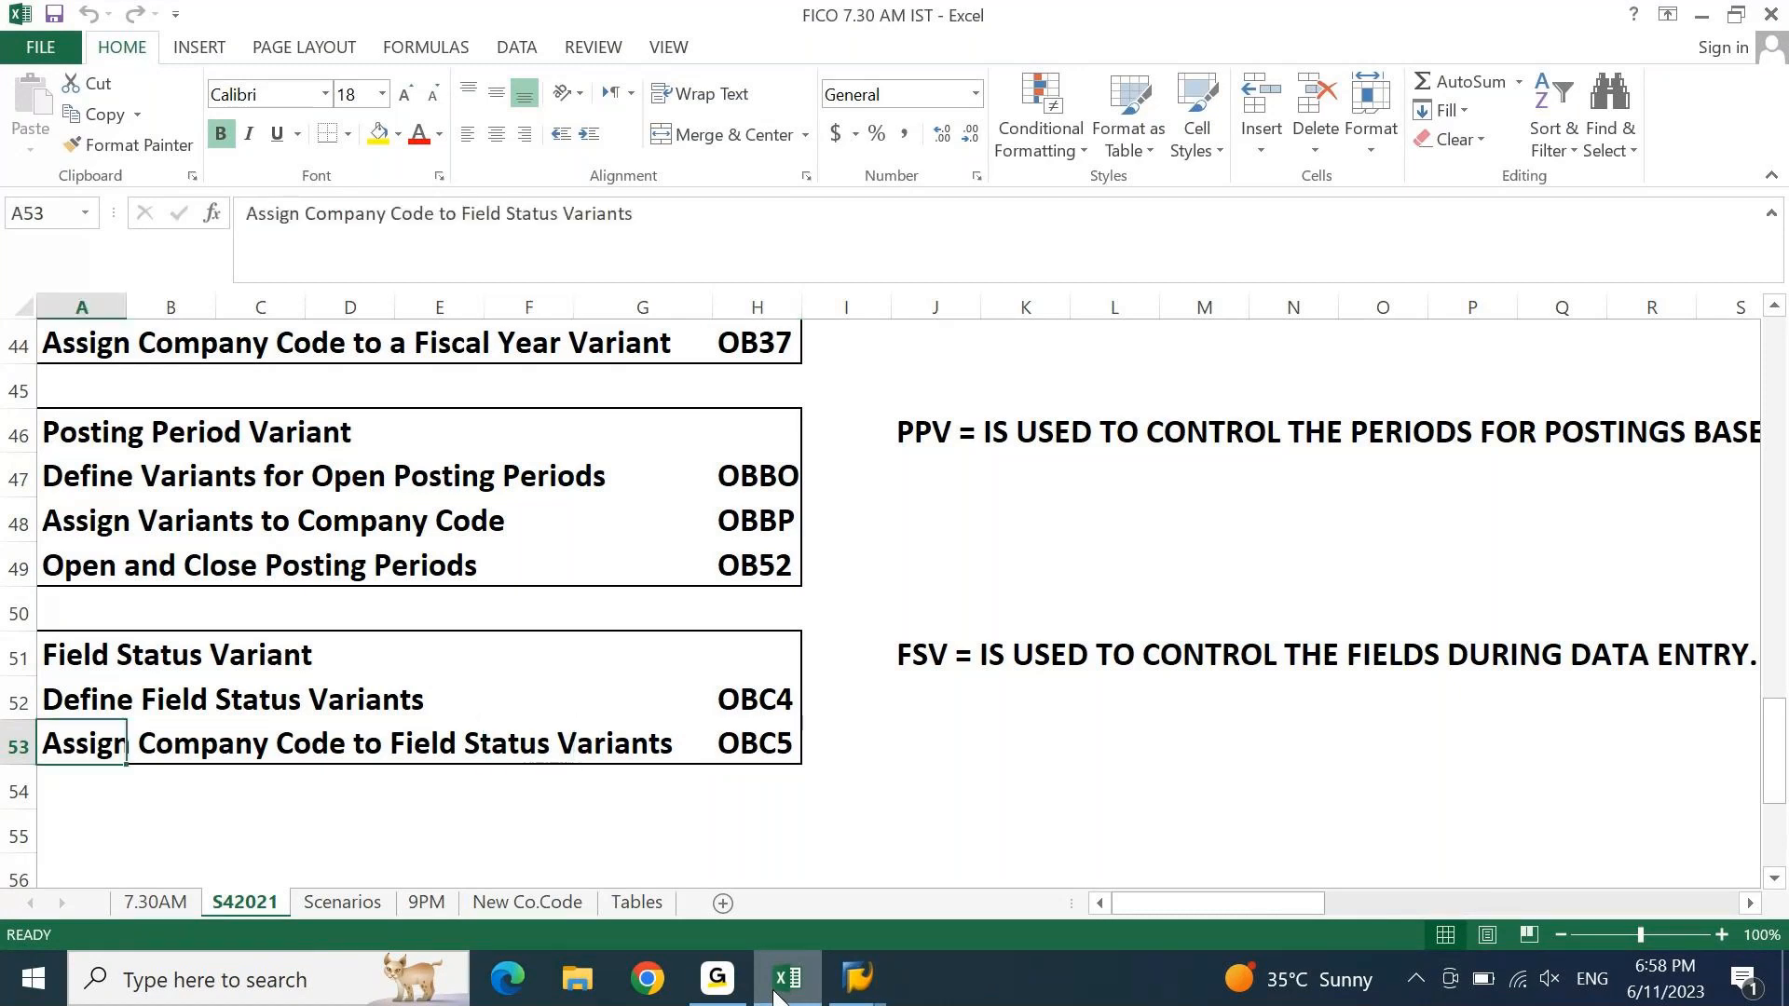
key(Up)
key(Up)
key(Up)
key(Up)
key(Up)
key(Up)
key(Up)
key(Up)
key(Up)
key(Up)
key(Up)
key(Up)
key(Up)
key(Up)
key(Up)
key(Up)
key(Up)
key(Up)
key(Up)
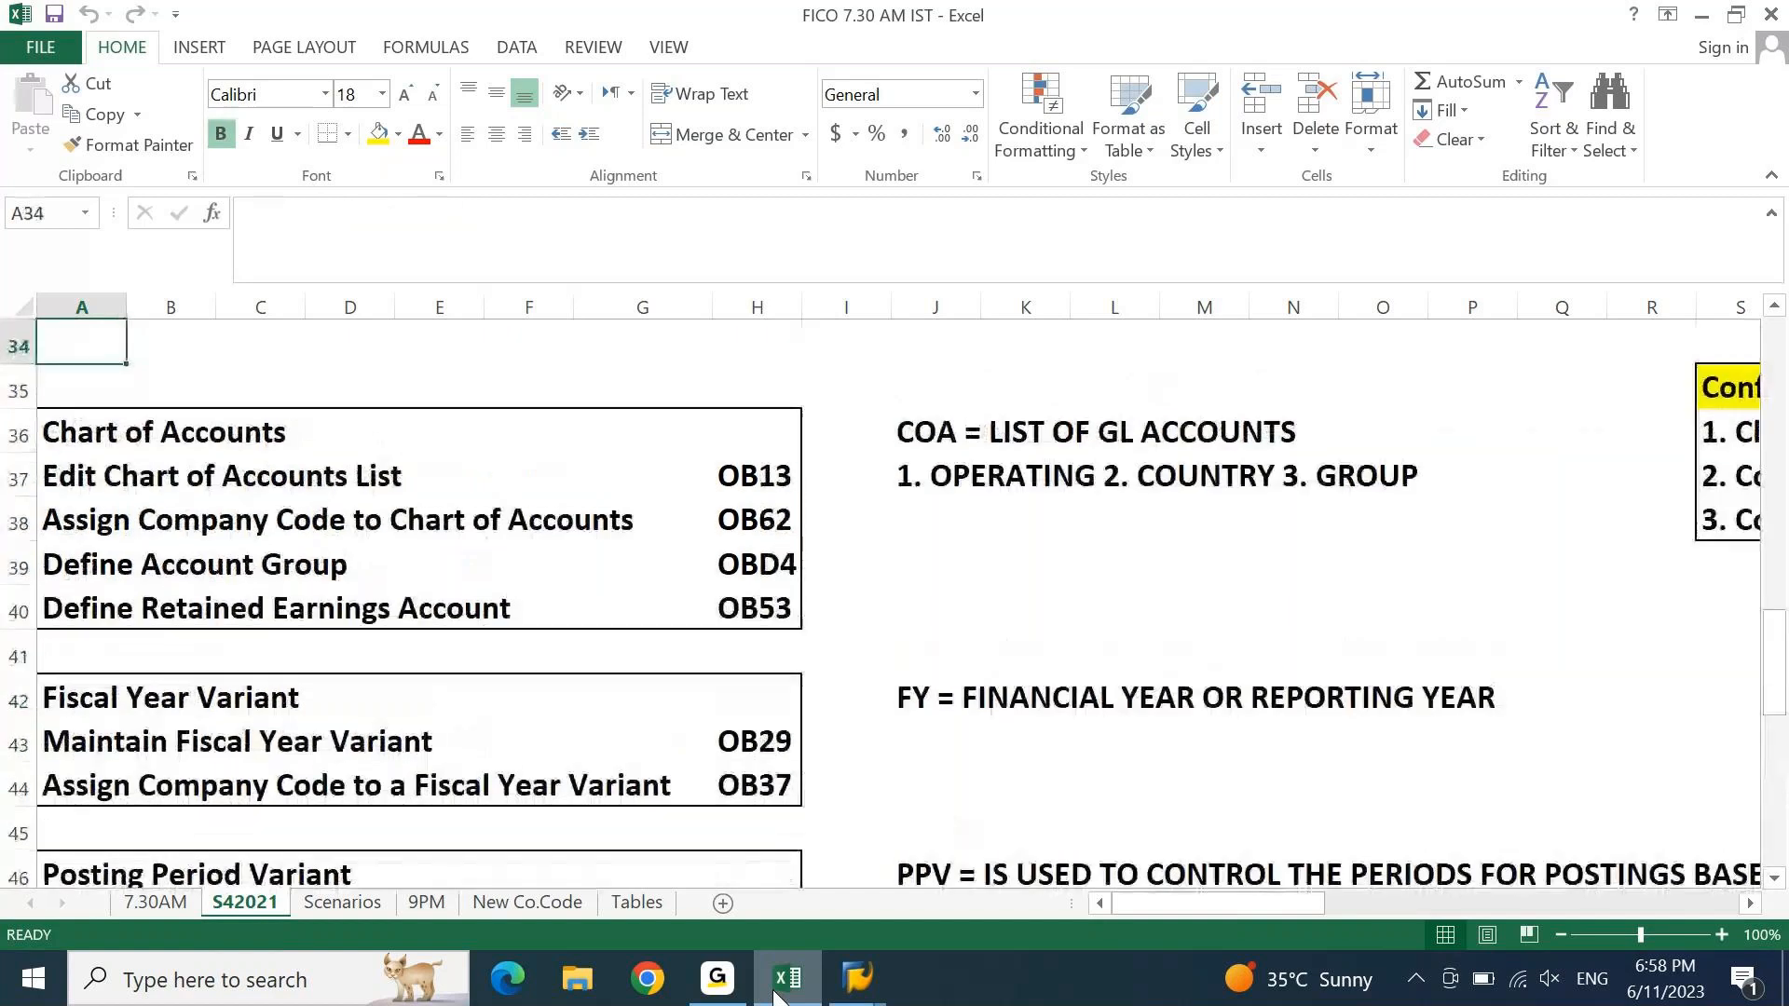
key(Down)
key(Down)
key(Down)
key(Down)
key(Down)
key(Down)
key(Down)
key(Down)
key(Down)
key(Down)
key(Down)
key(Down)
key(Down)
key(Down)
key(Down)
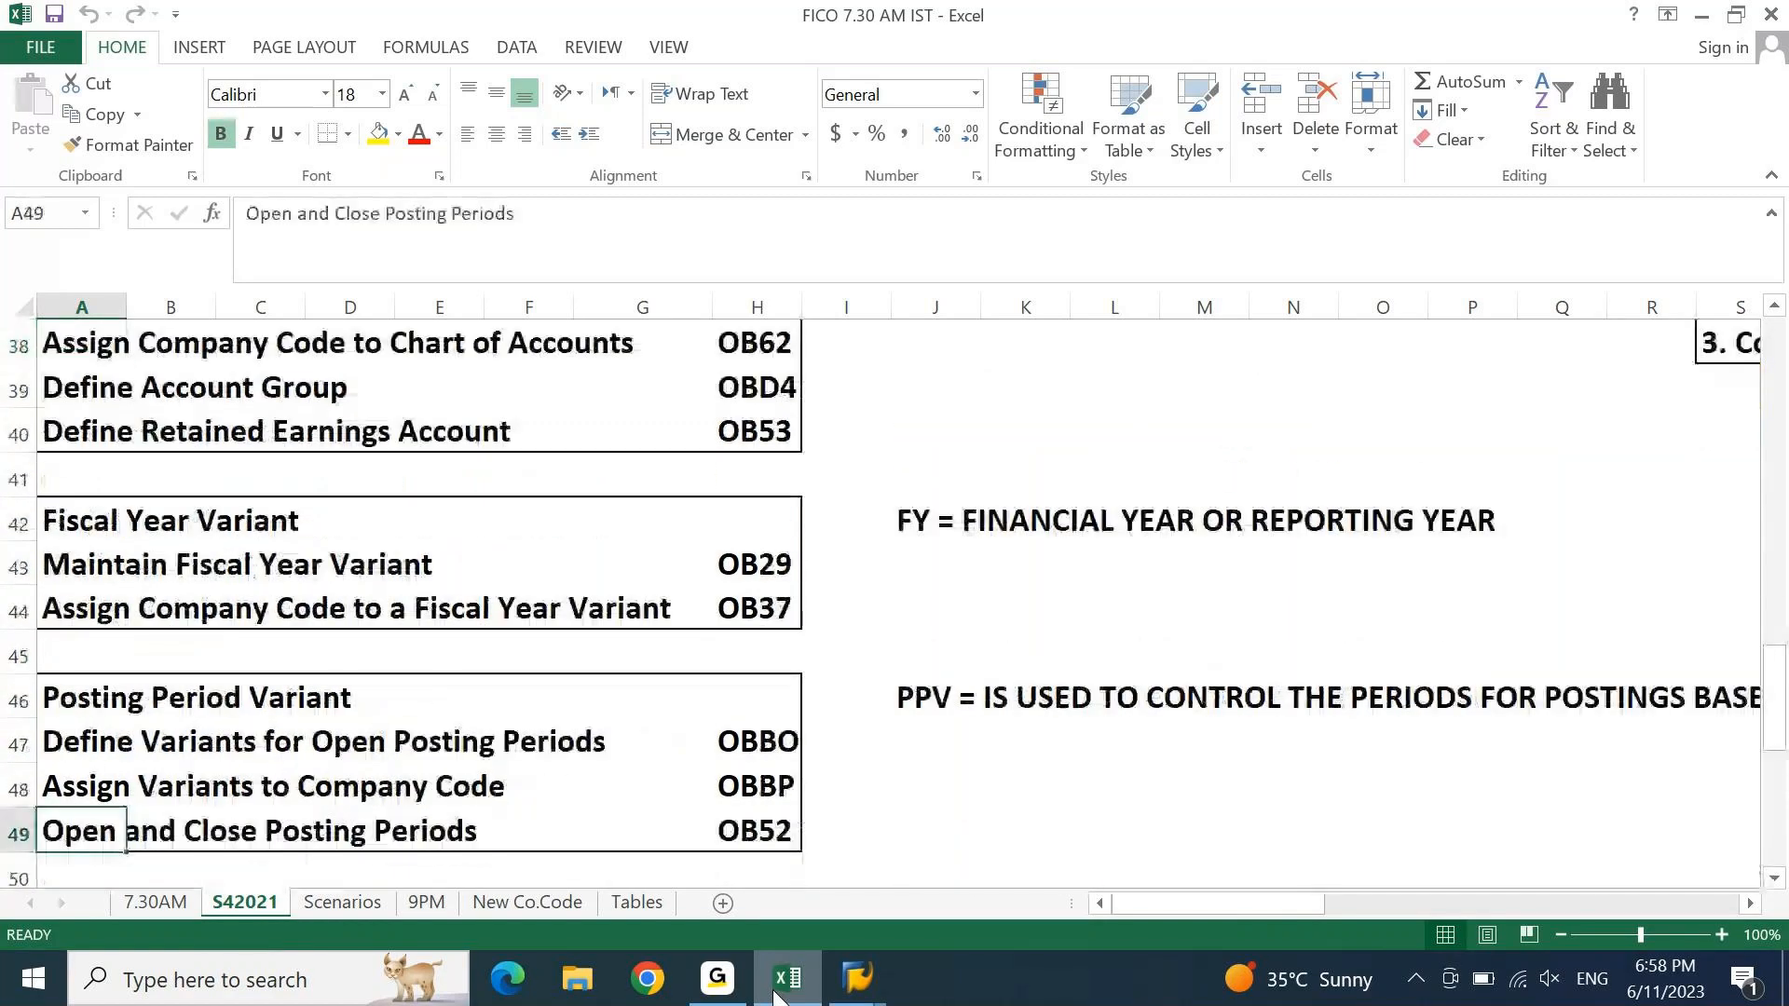
key(Down)
key(Down)
key(Down)
key(Down)
key(Down)
key(Down)
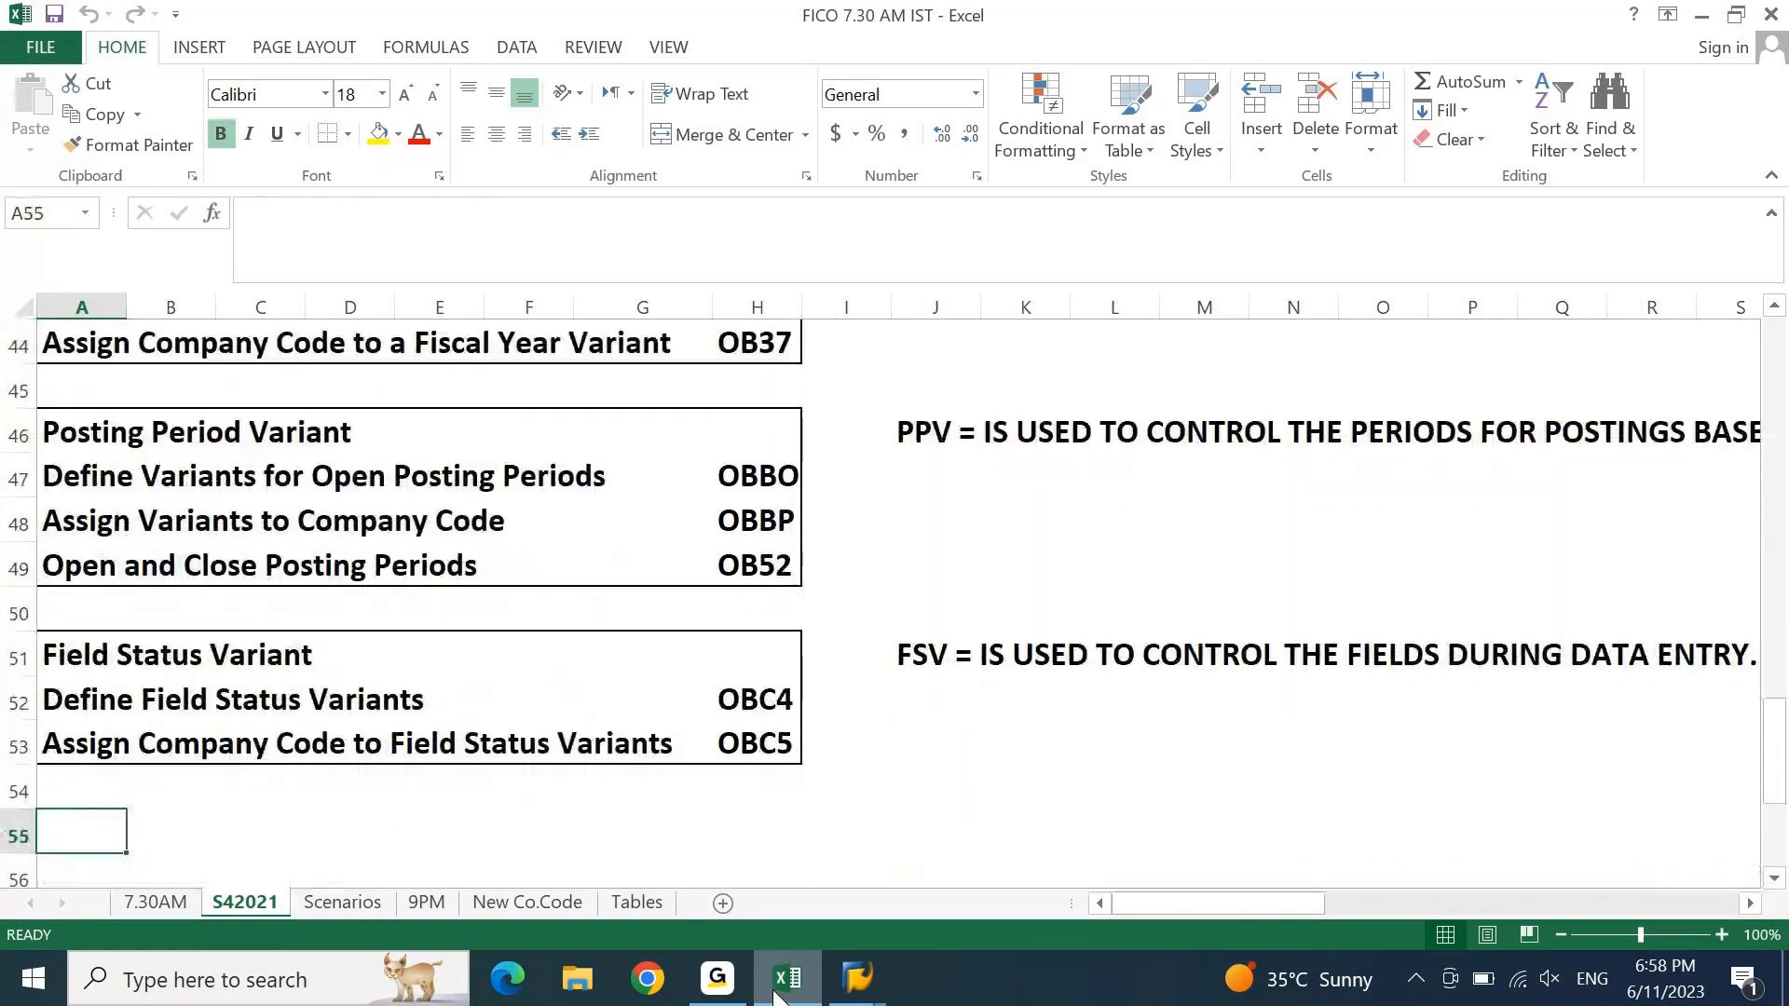
- Enter the heading "Tolerance Groups" in cell A55 and "GL Tolerances" in A56 of the S42021 sheet
text(Toleranc)
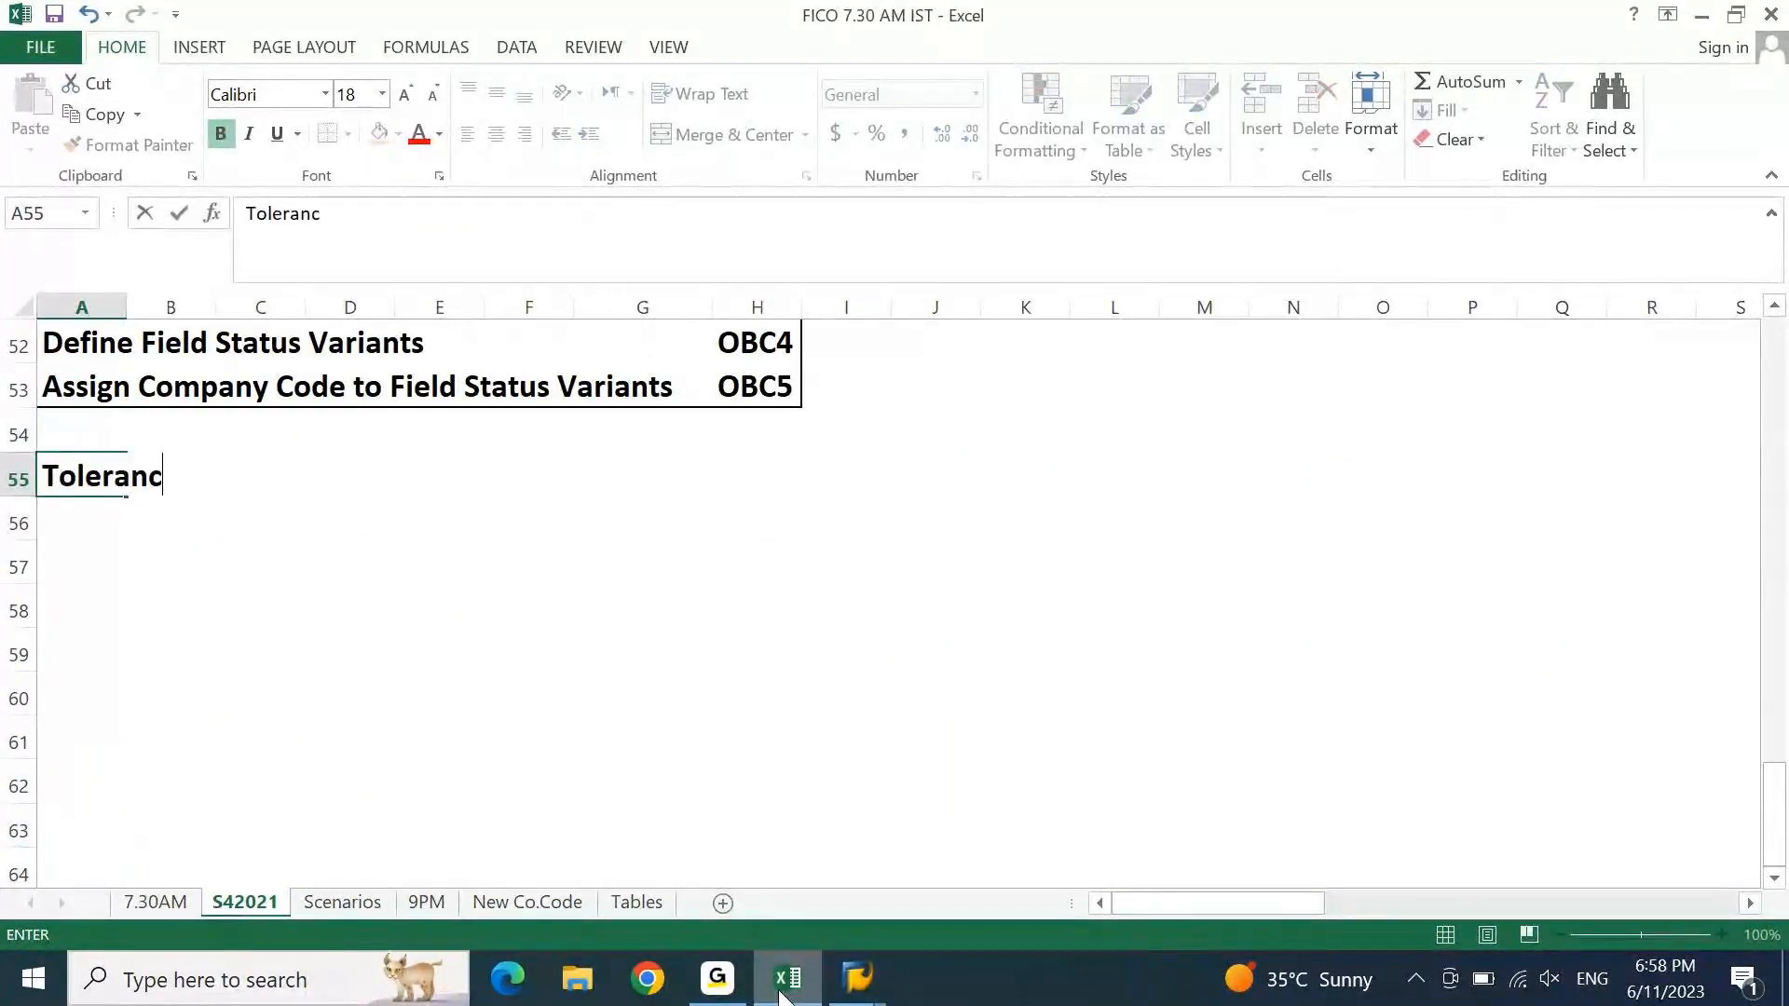
text(e Gr)
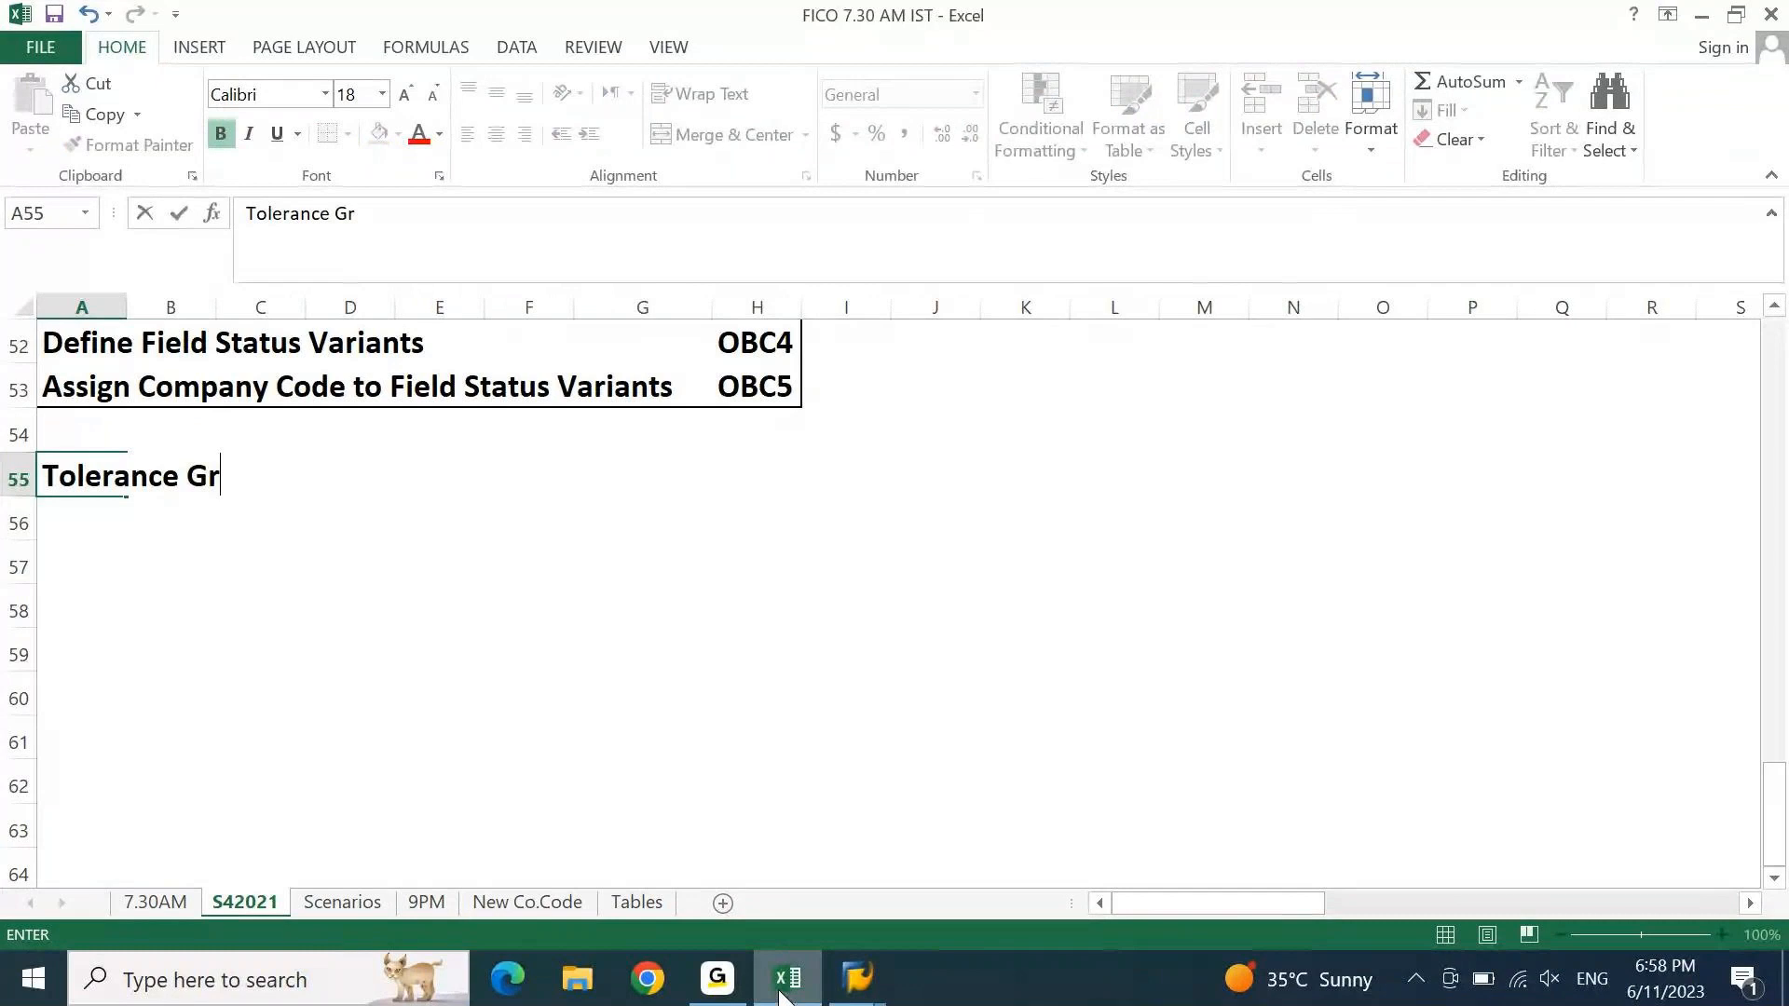
text(oups)
key(Return)
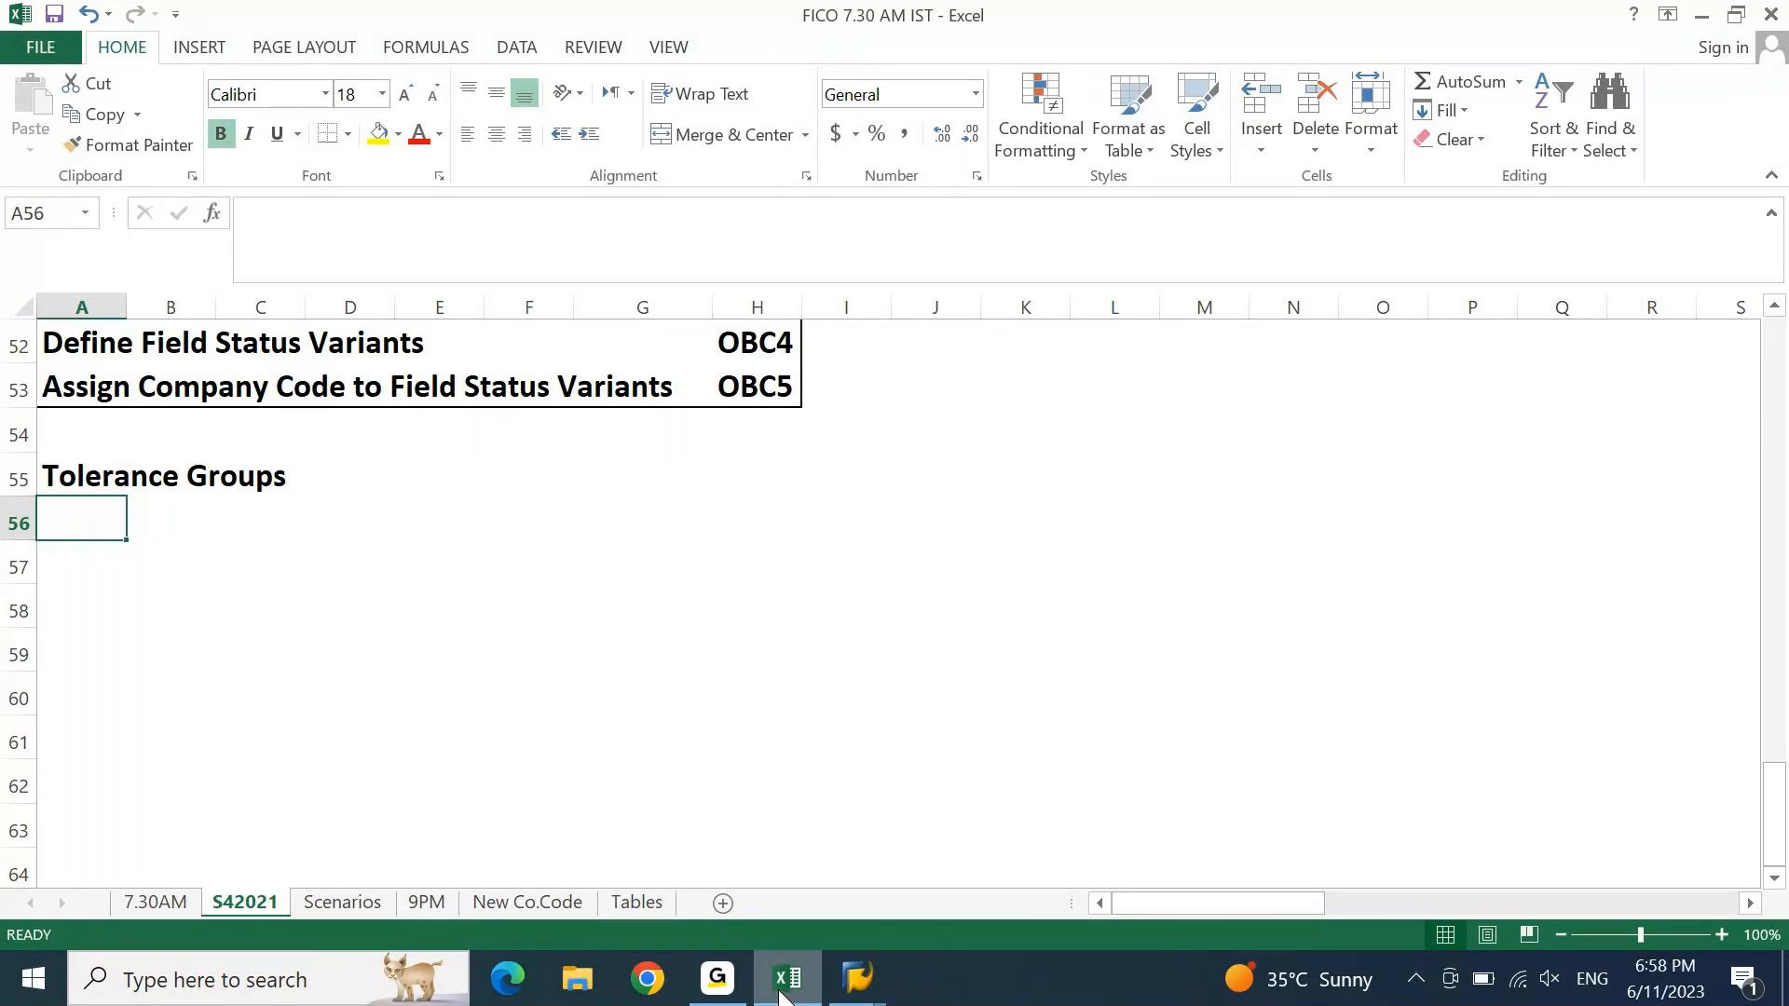
text(GL Tolerances)
key(Return)
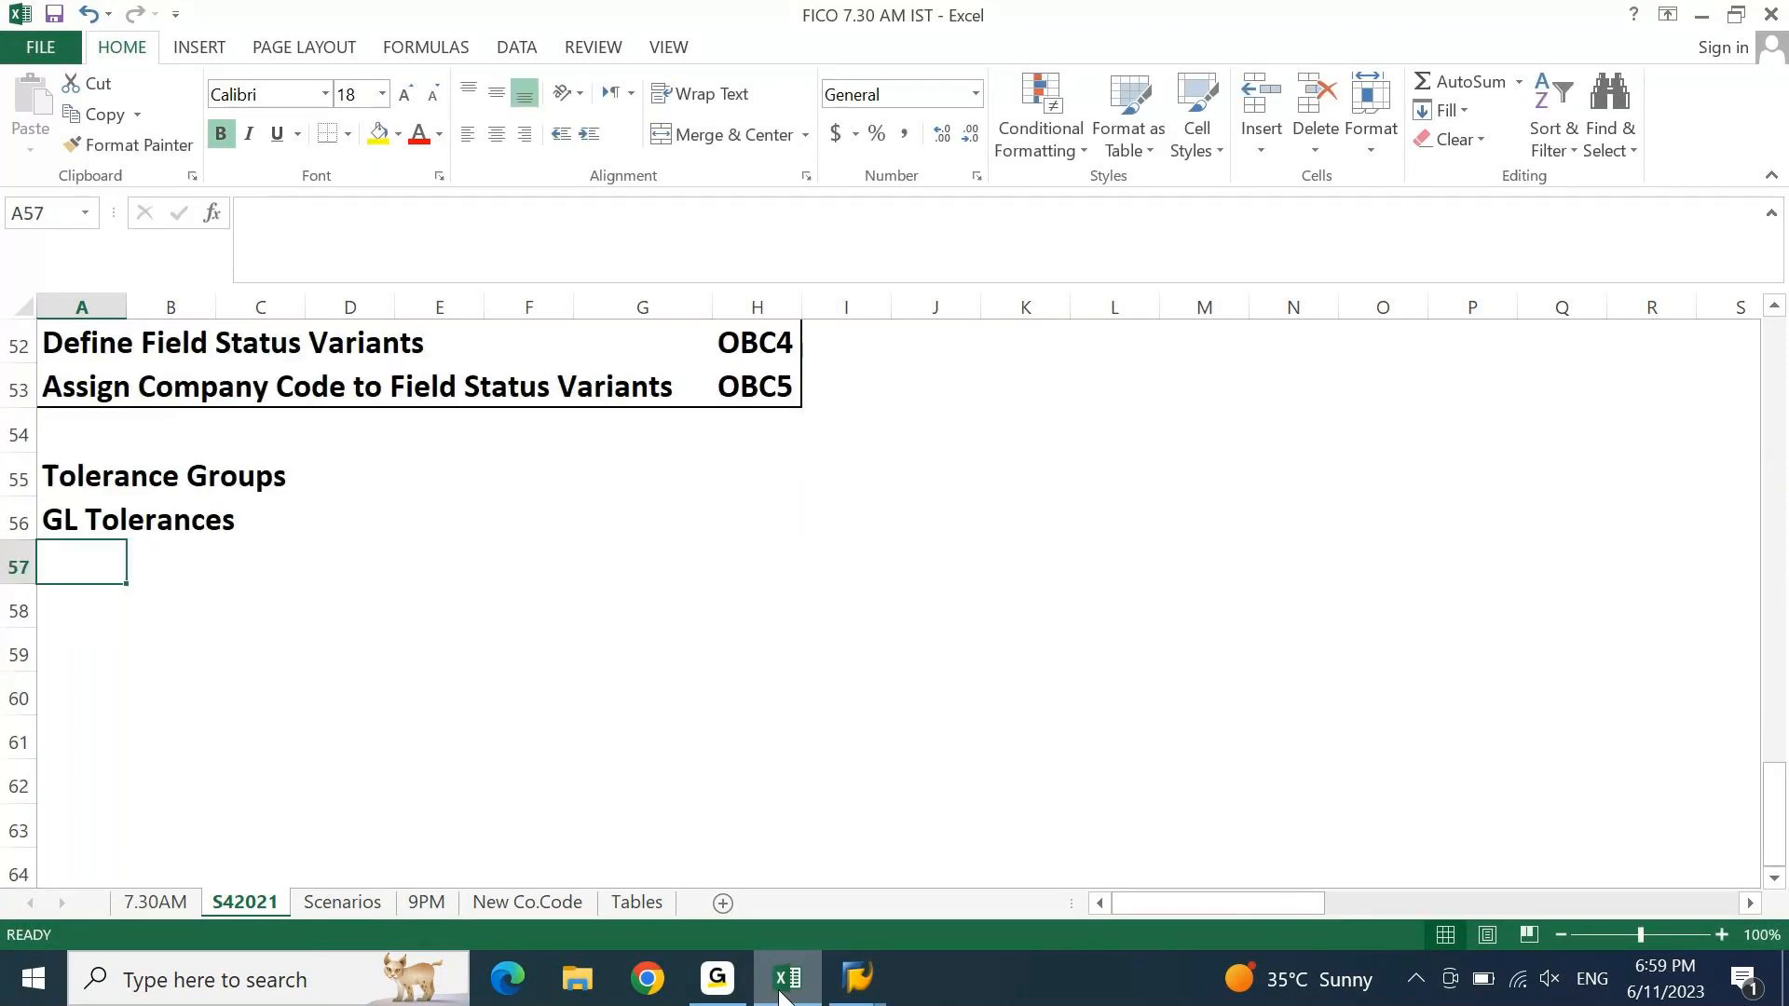
- Add "Customer/Vendor Tolerances" in cell A57 beneath the GL Tolerances entry
text(CUstomwe)
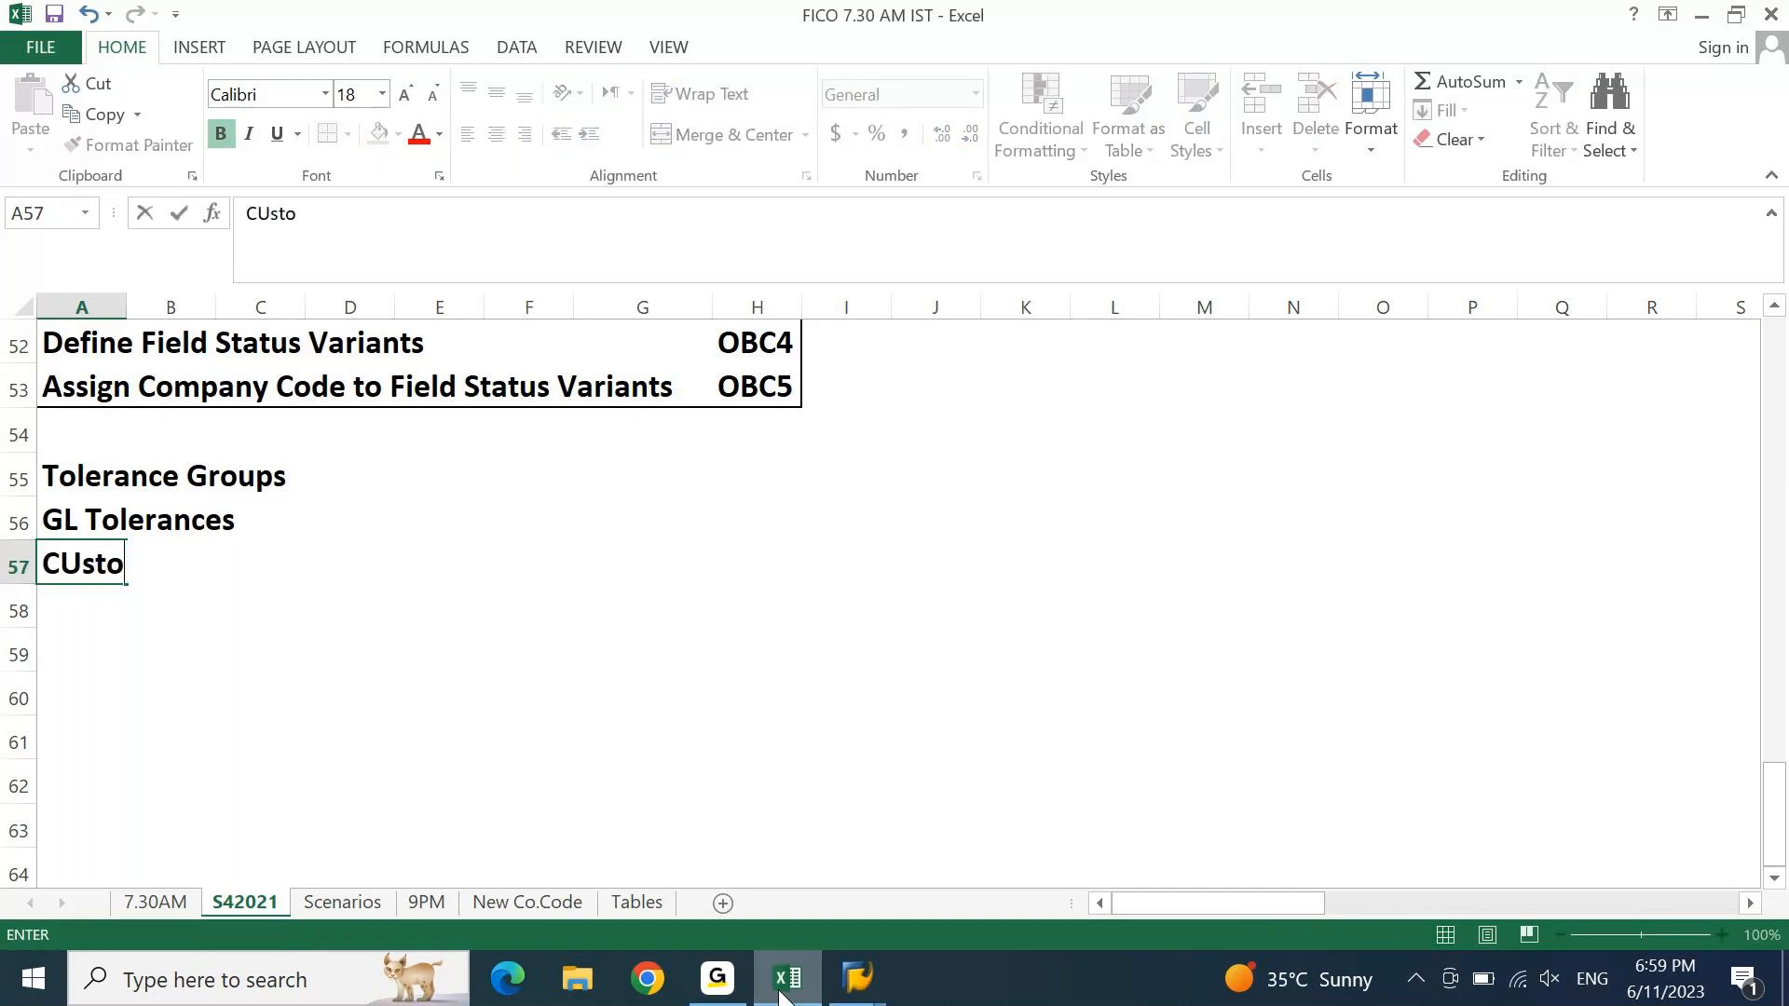
key(BackSpace)
key(BackSpace)
text(er/)
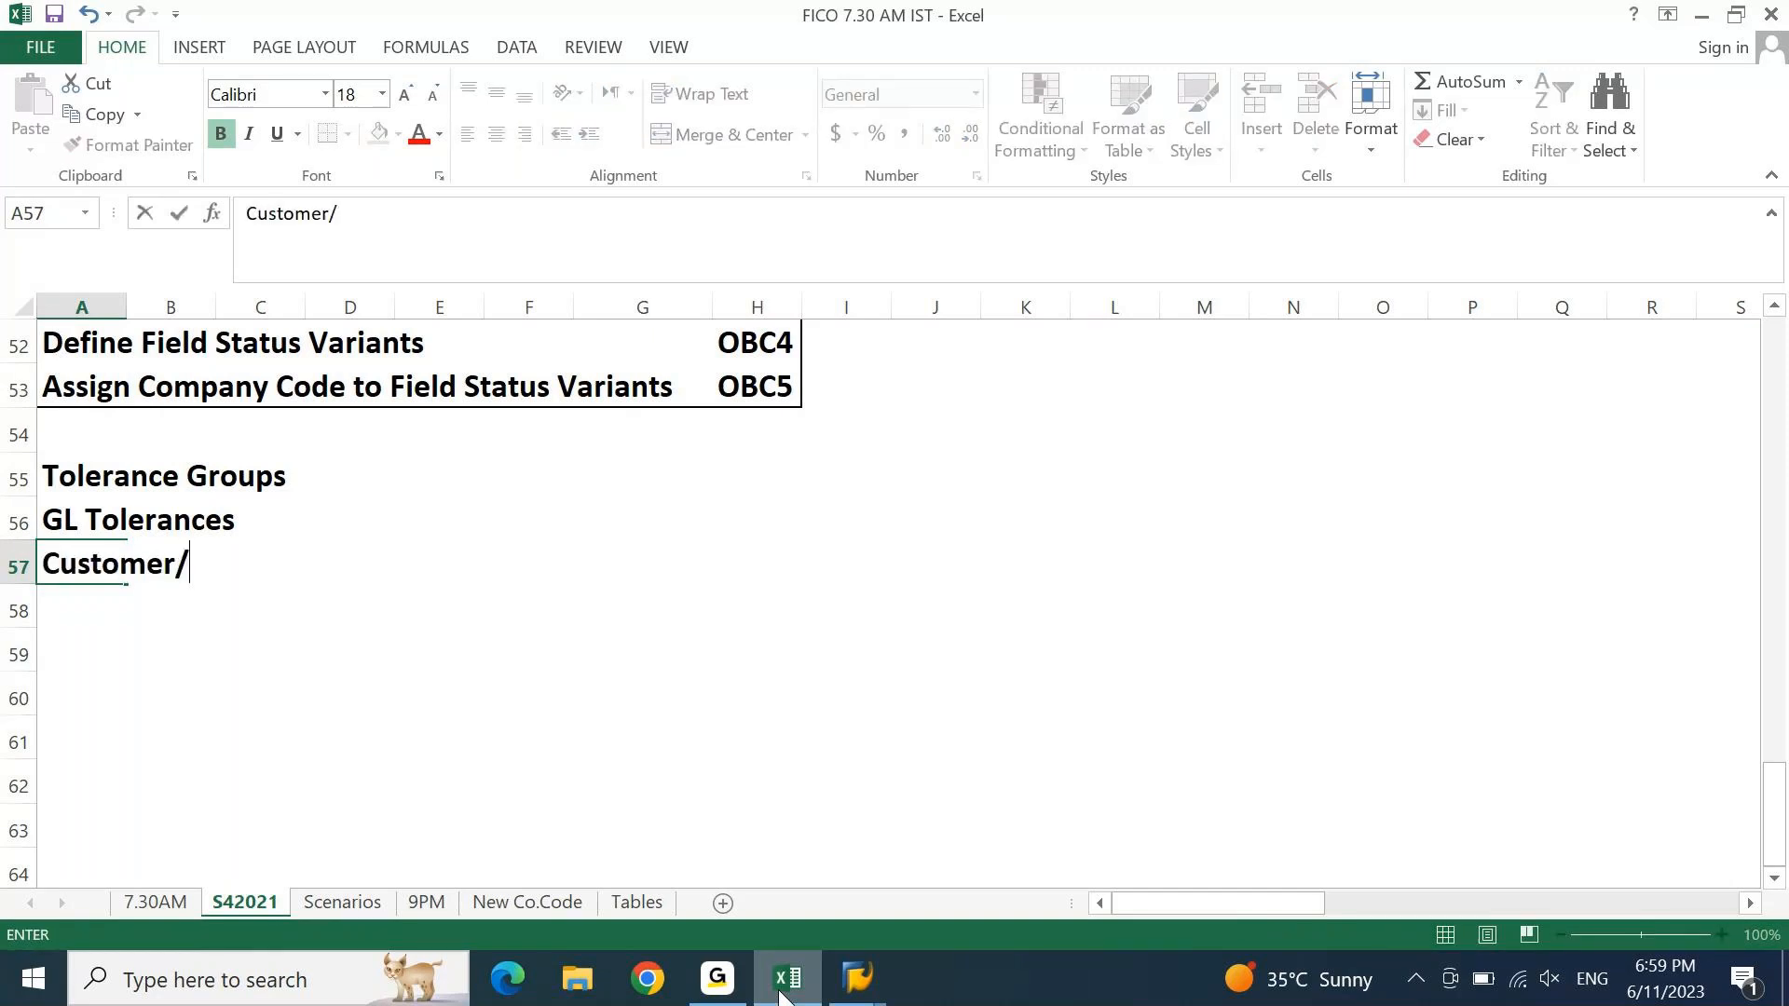
text(Vendor)
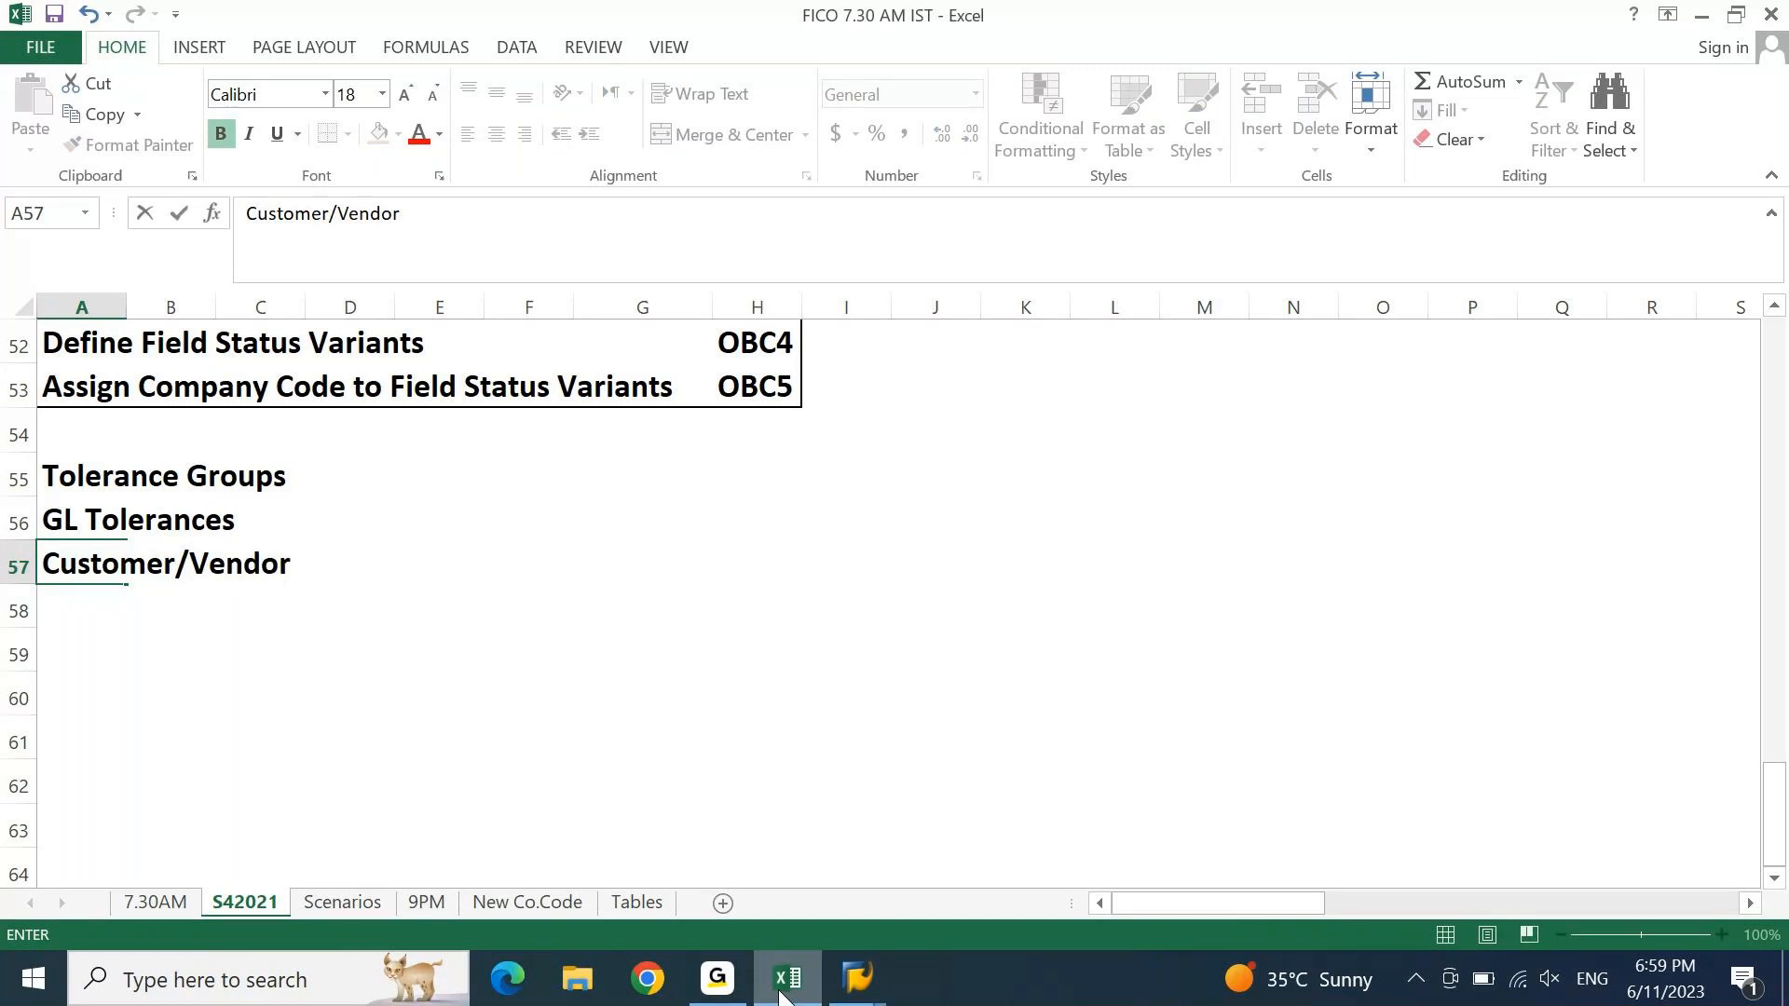
text( Tolerances)
key(Return)
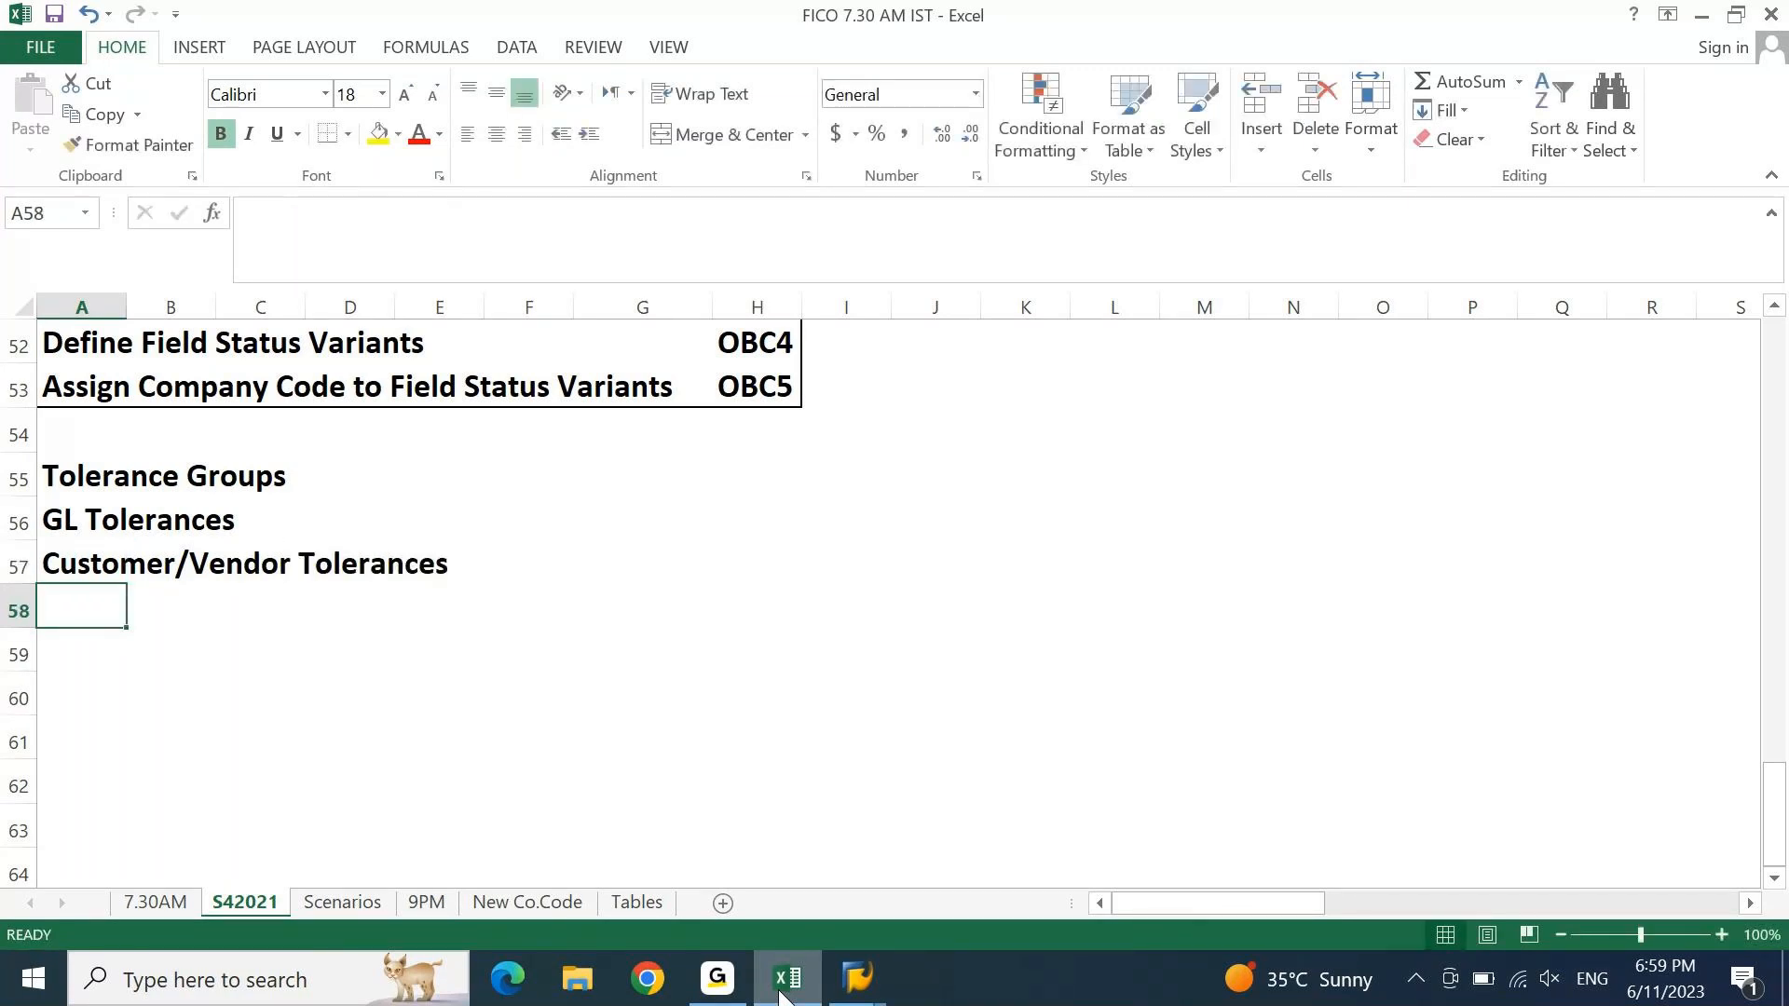
- Enter "User Tolerances" in cell A58 beneath the Customer/Vendor Tolerances entry
text(U)
text(r T)
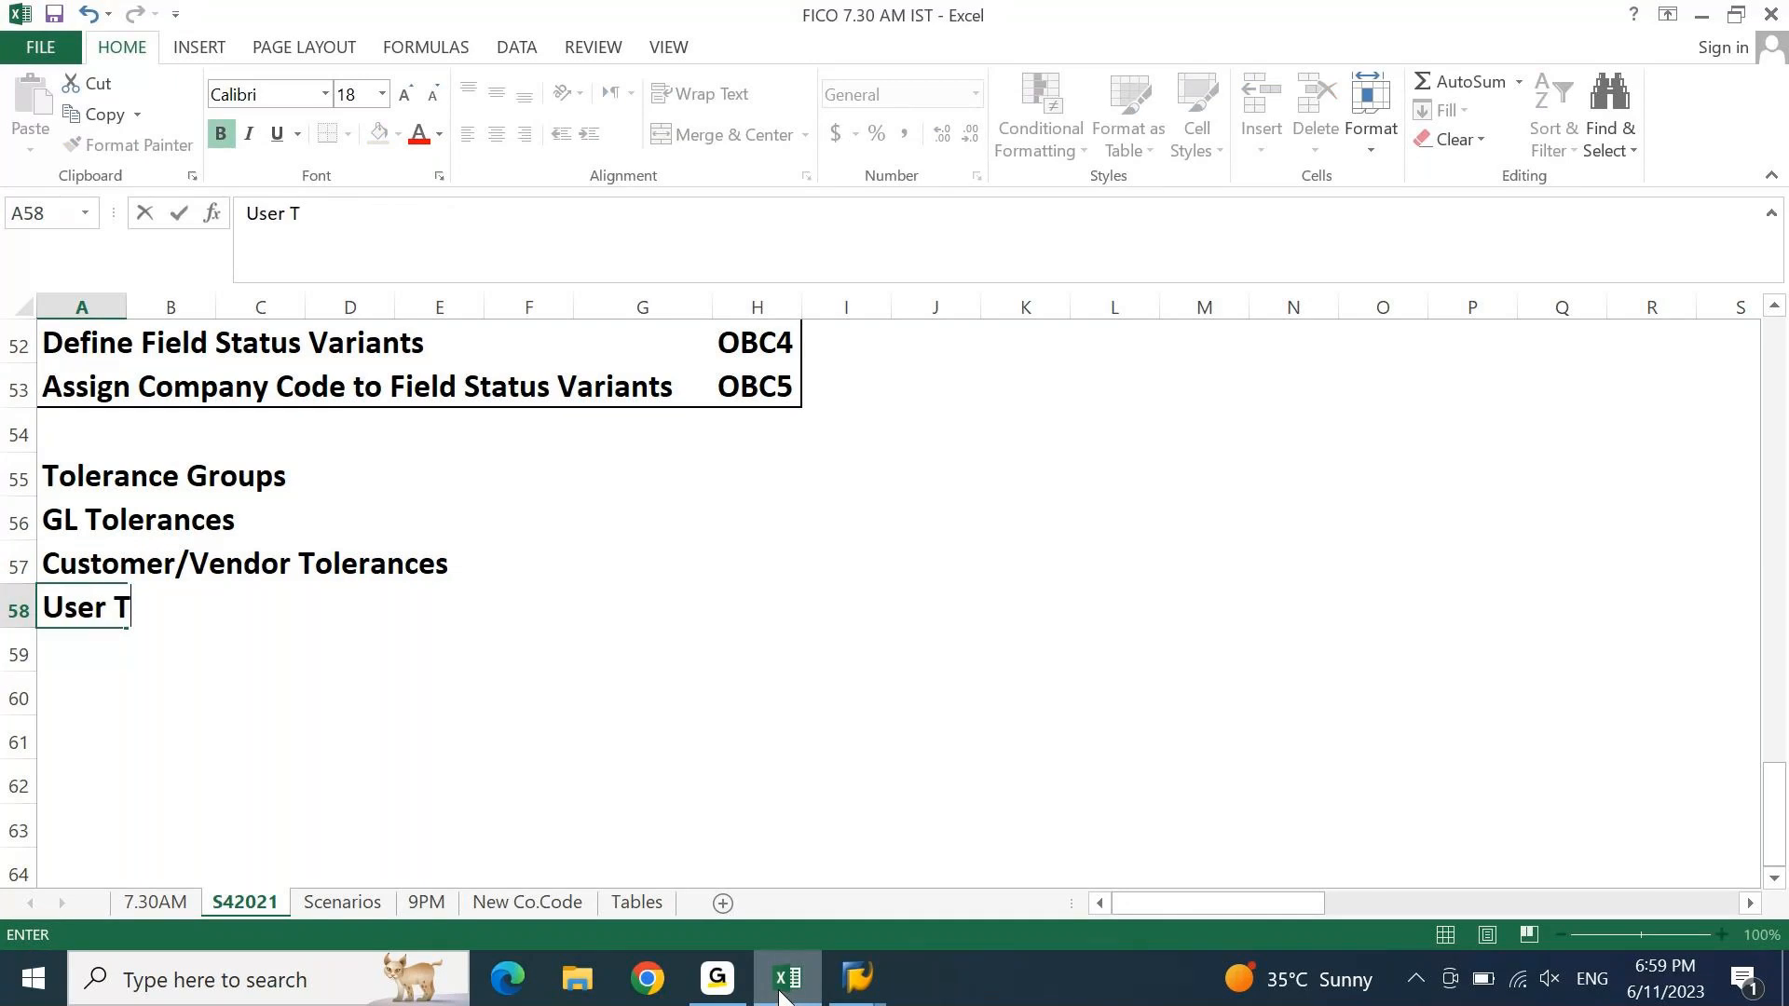
text(olerances)
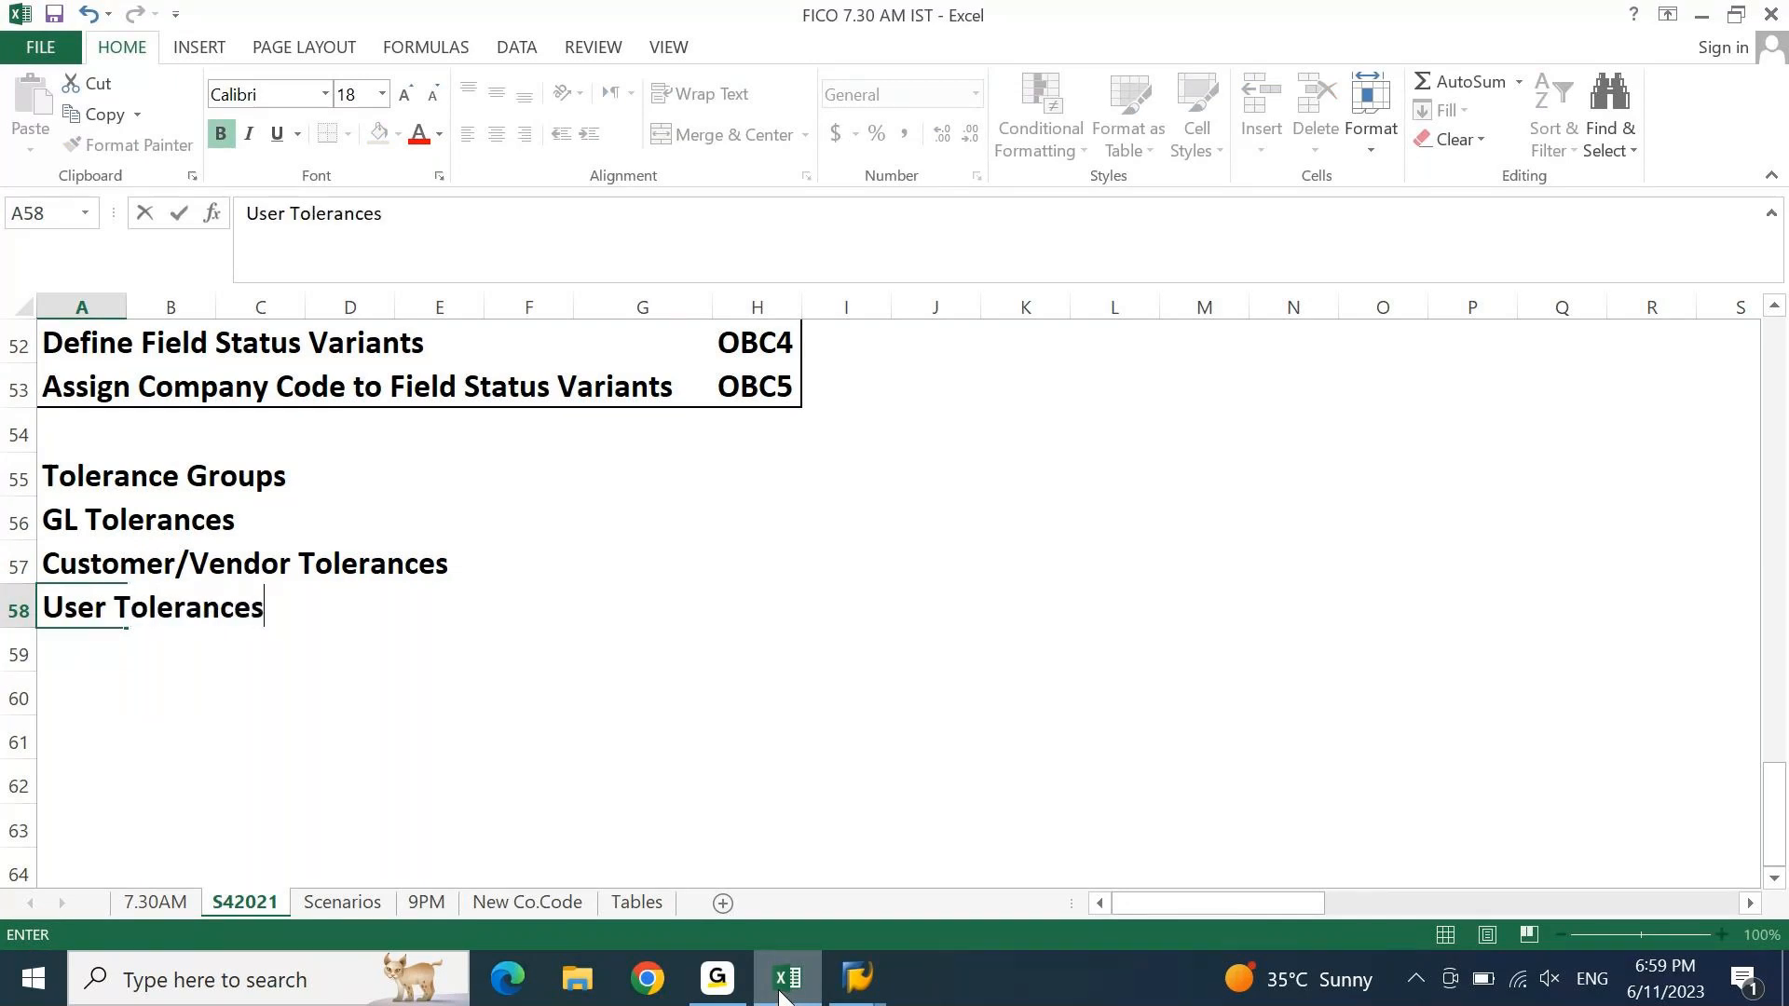
key(Return)
- Apply outside borders to the tolerance groups block, cells A55 to H58
key(Up)
key(Up)
key(Up)
key(Up)
key(shift+Right)
key(shift+Right)
key(shift+Right)
key(shift+Right)
key(shift+Right)
key(shift+Right)
key(shift+Right)
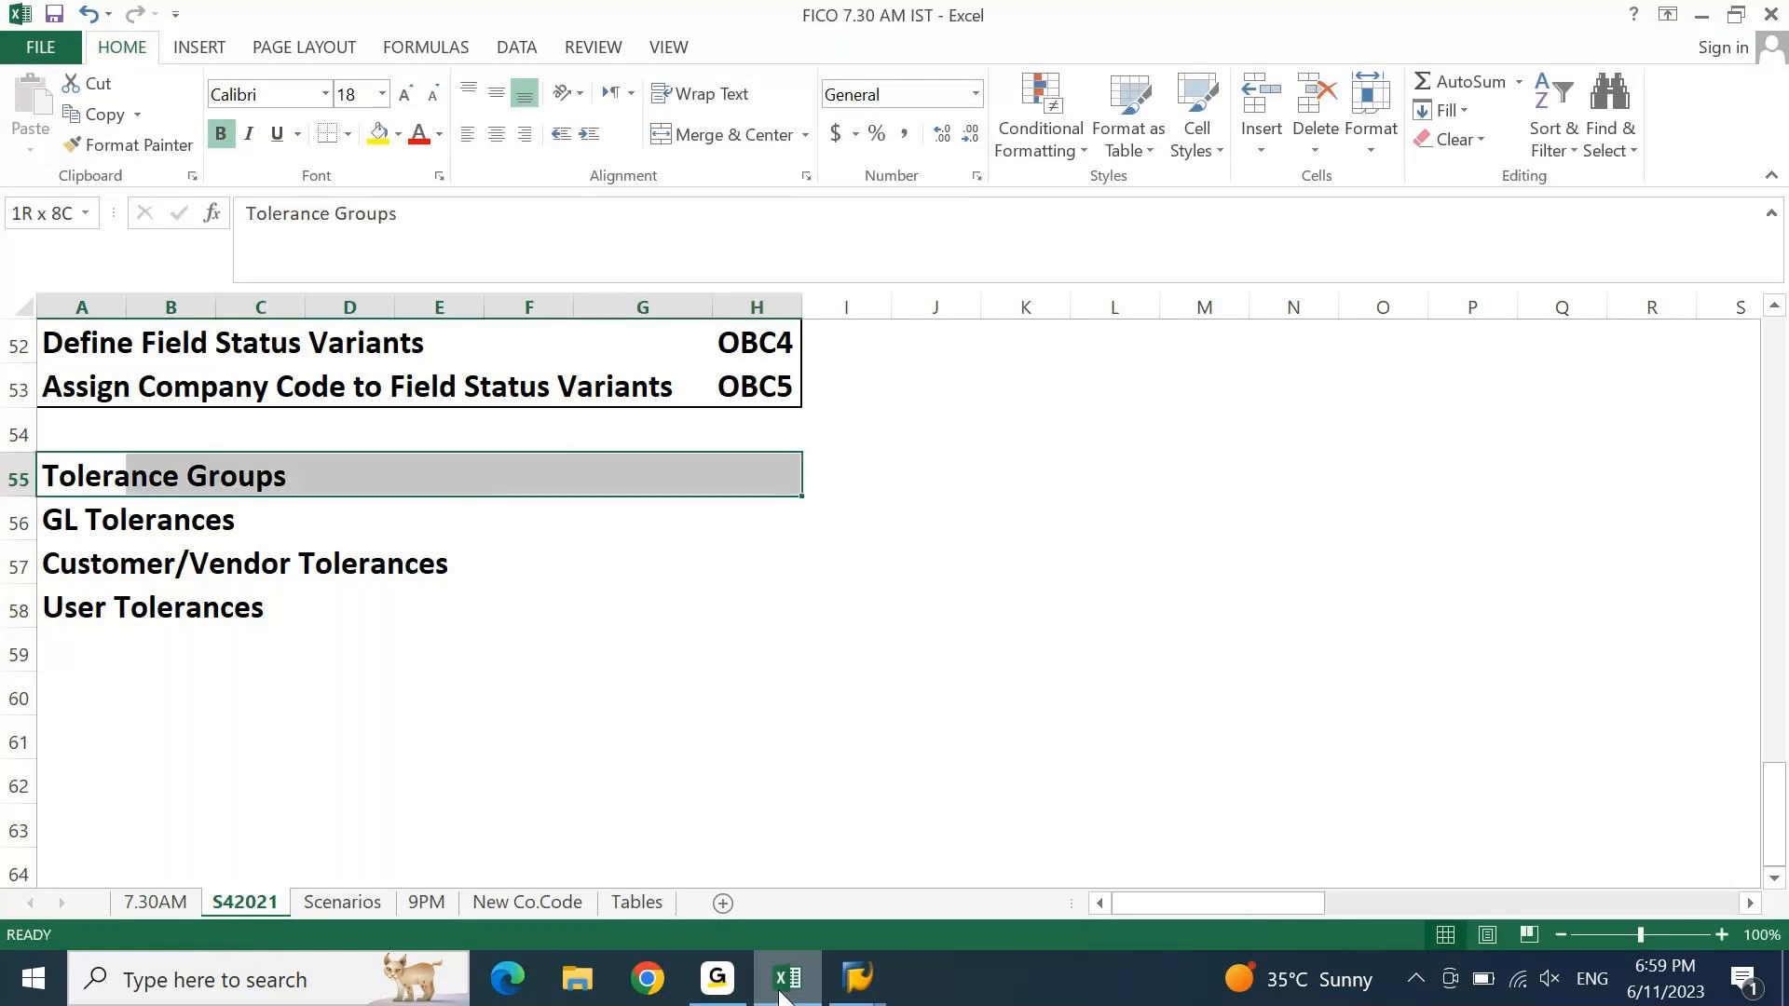
key(shift+Down)
key(shift+Down)
key(shift+Down)
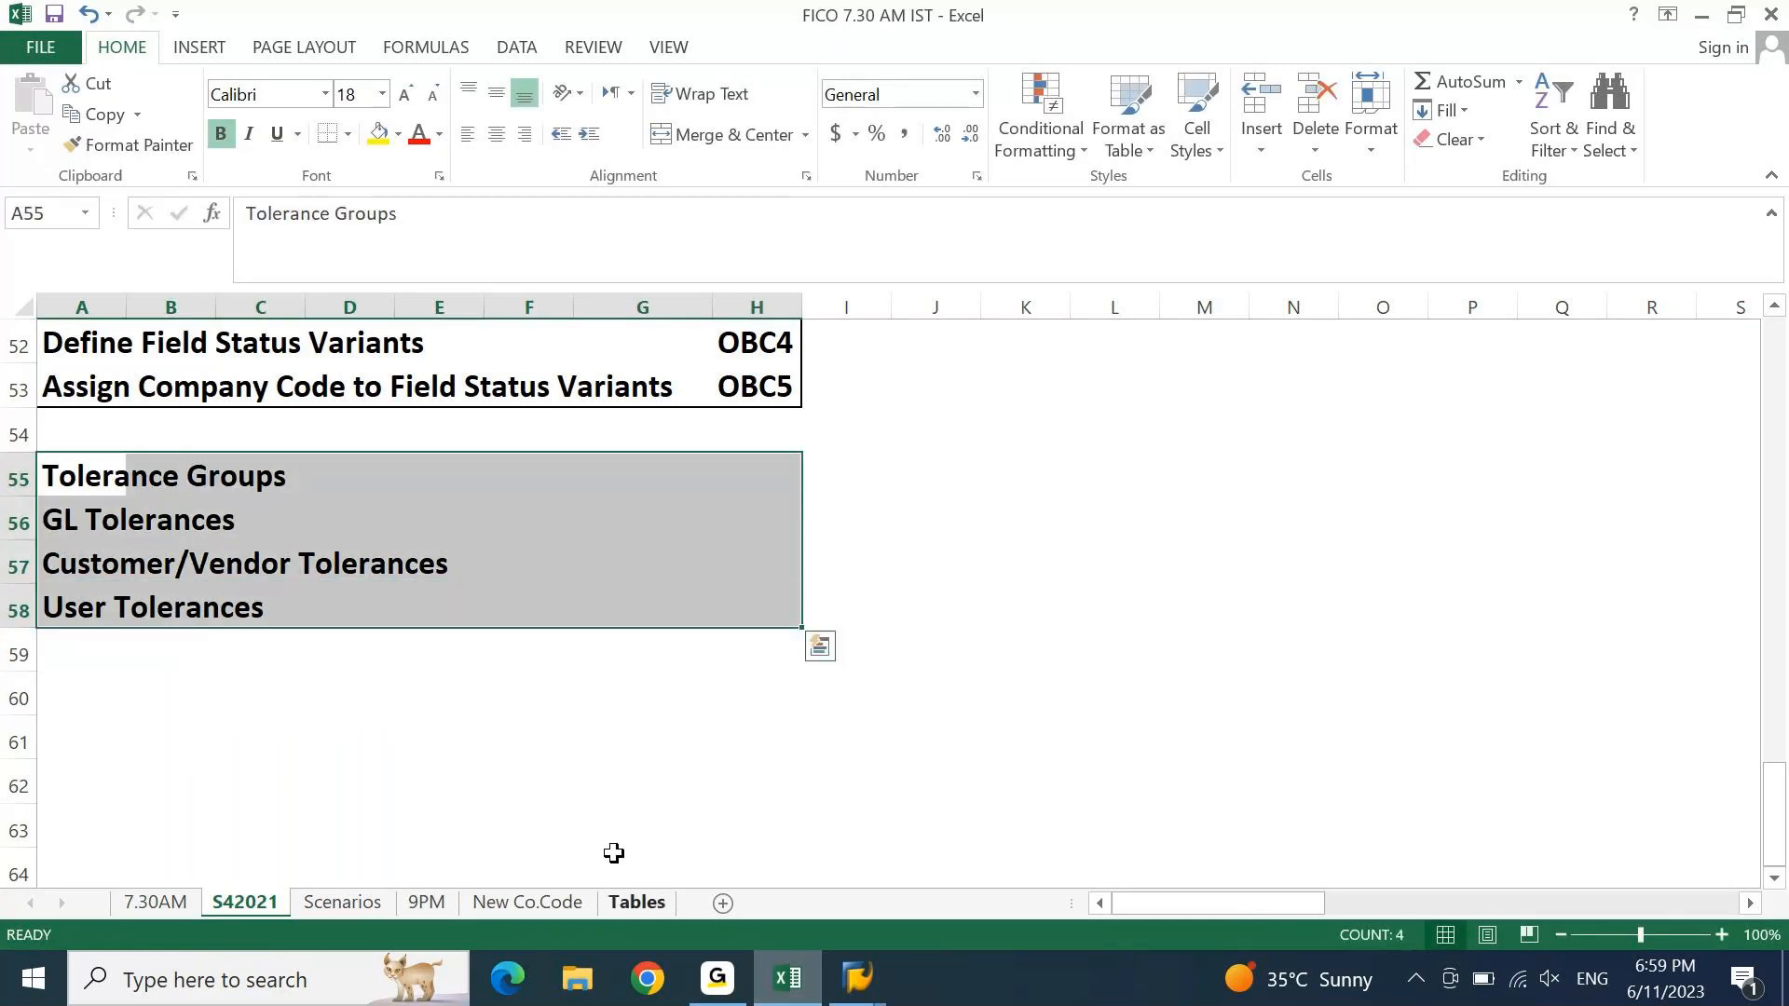
click(349, 135)
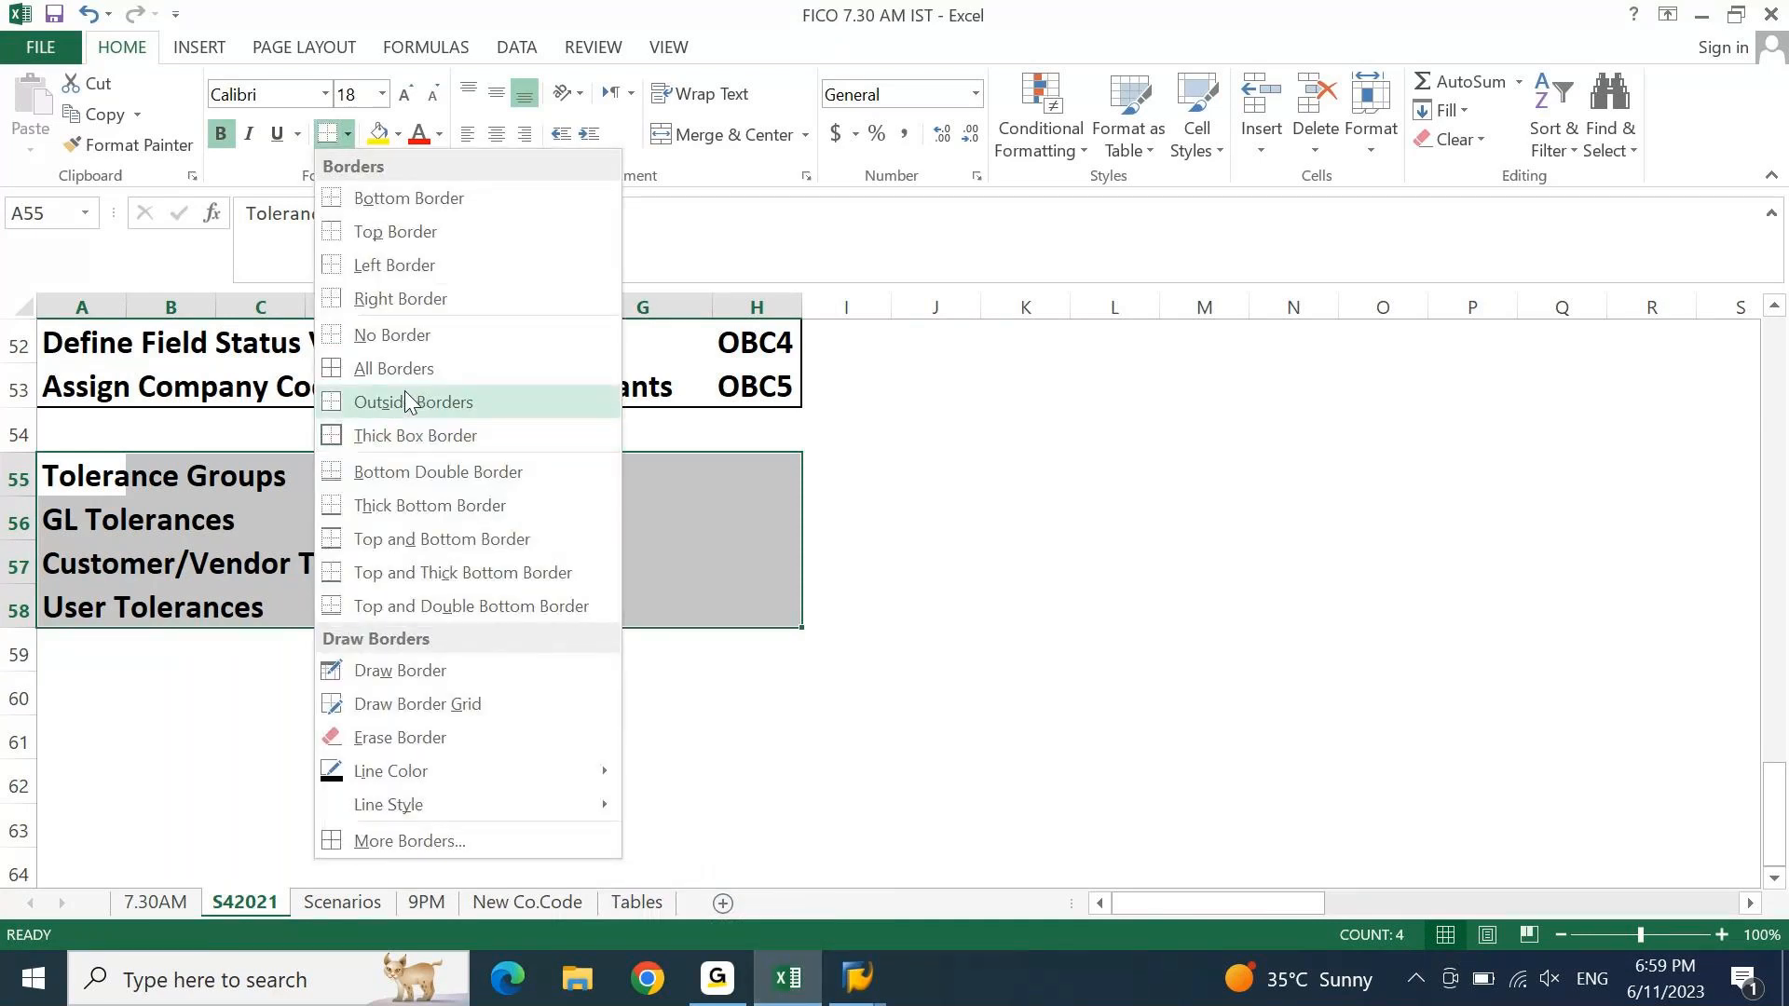
click(406, 400)
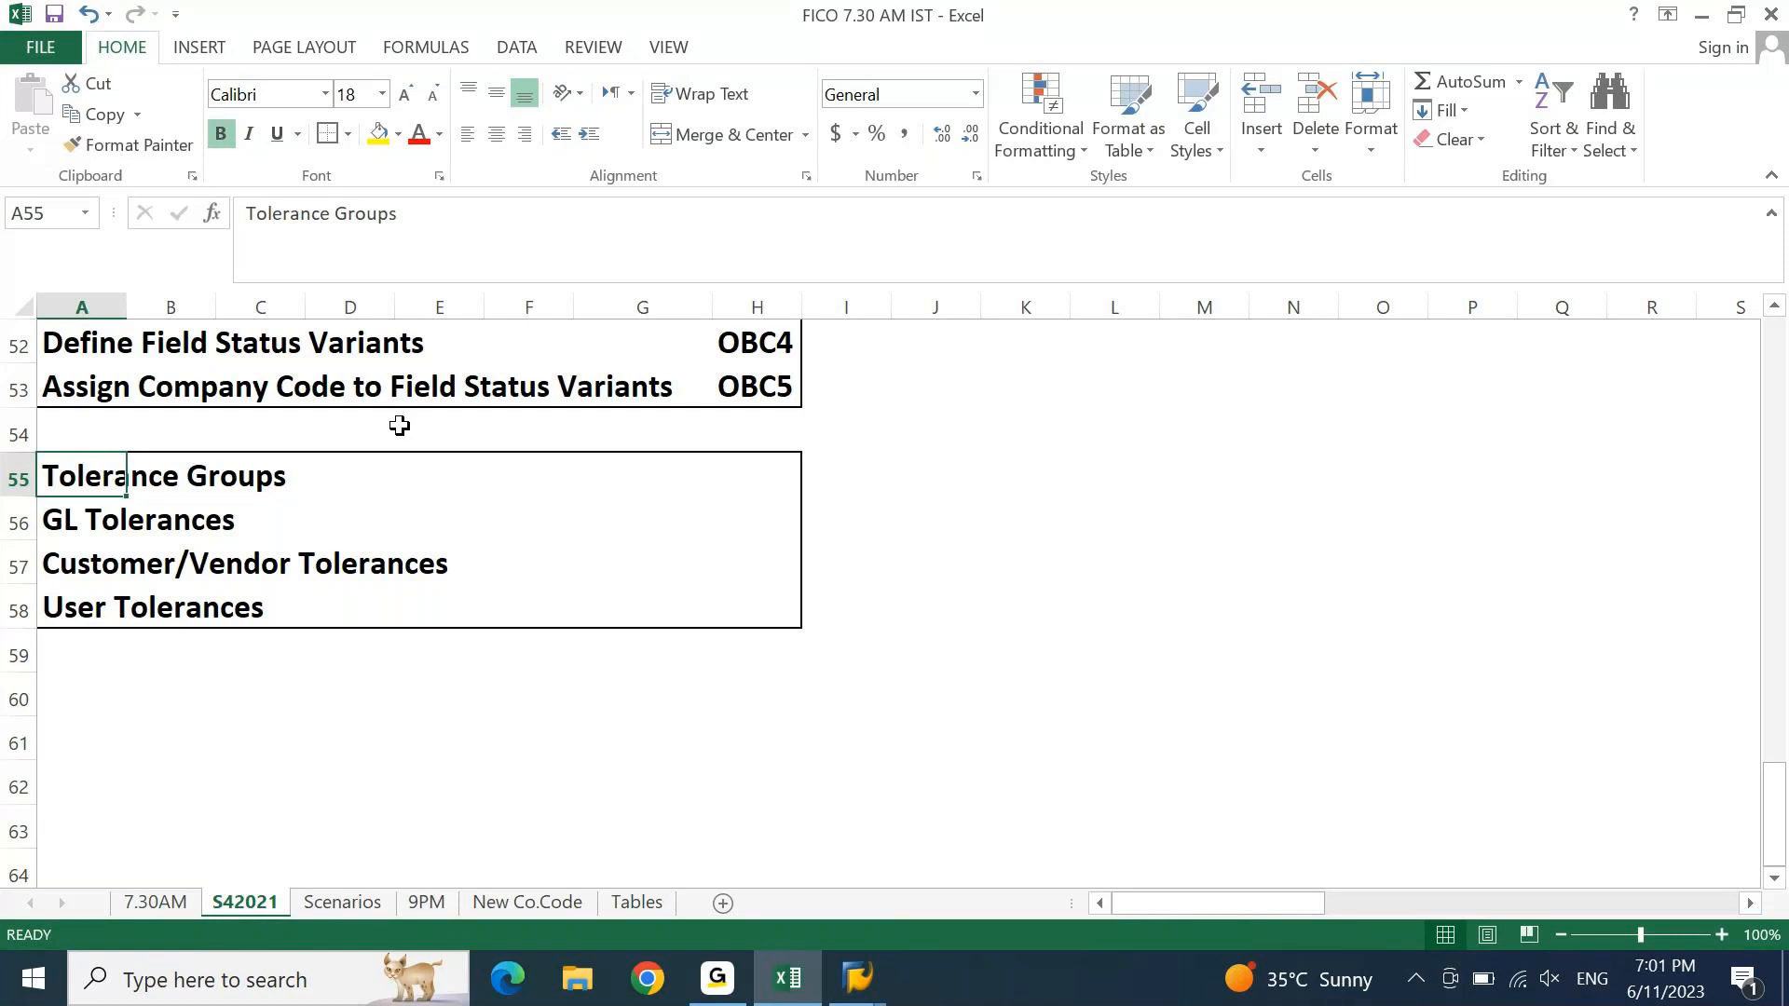
- Enter the transaction code OBA0 in cell H56 for GL Tolerances
key(Up)
key(Down)
key(Down)
key(Right)
key(Right)
key(Right)
key(Right)
key(Right)
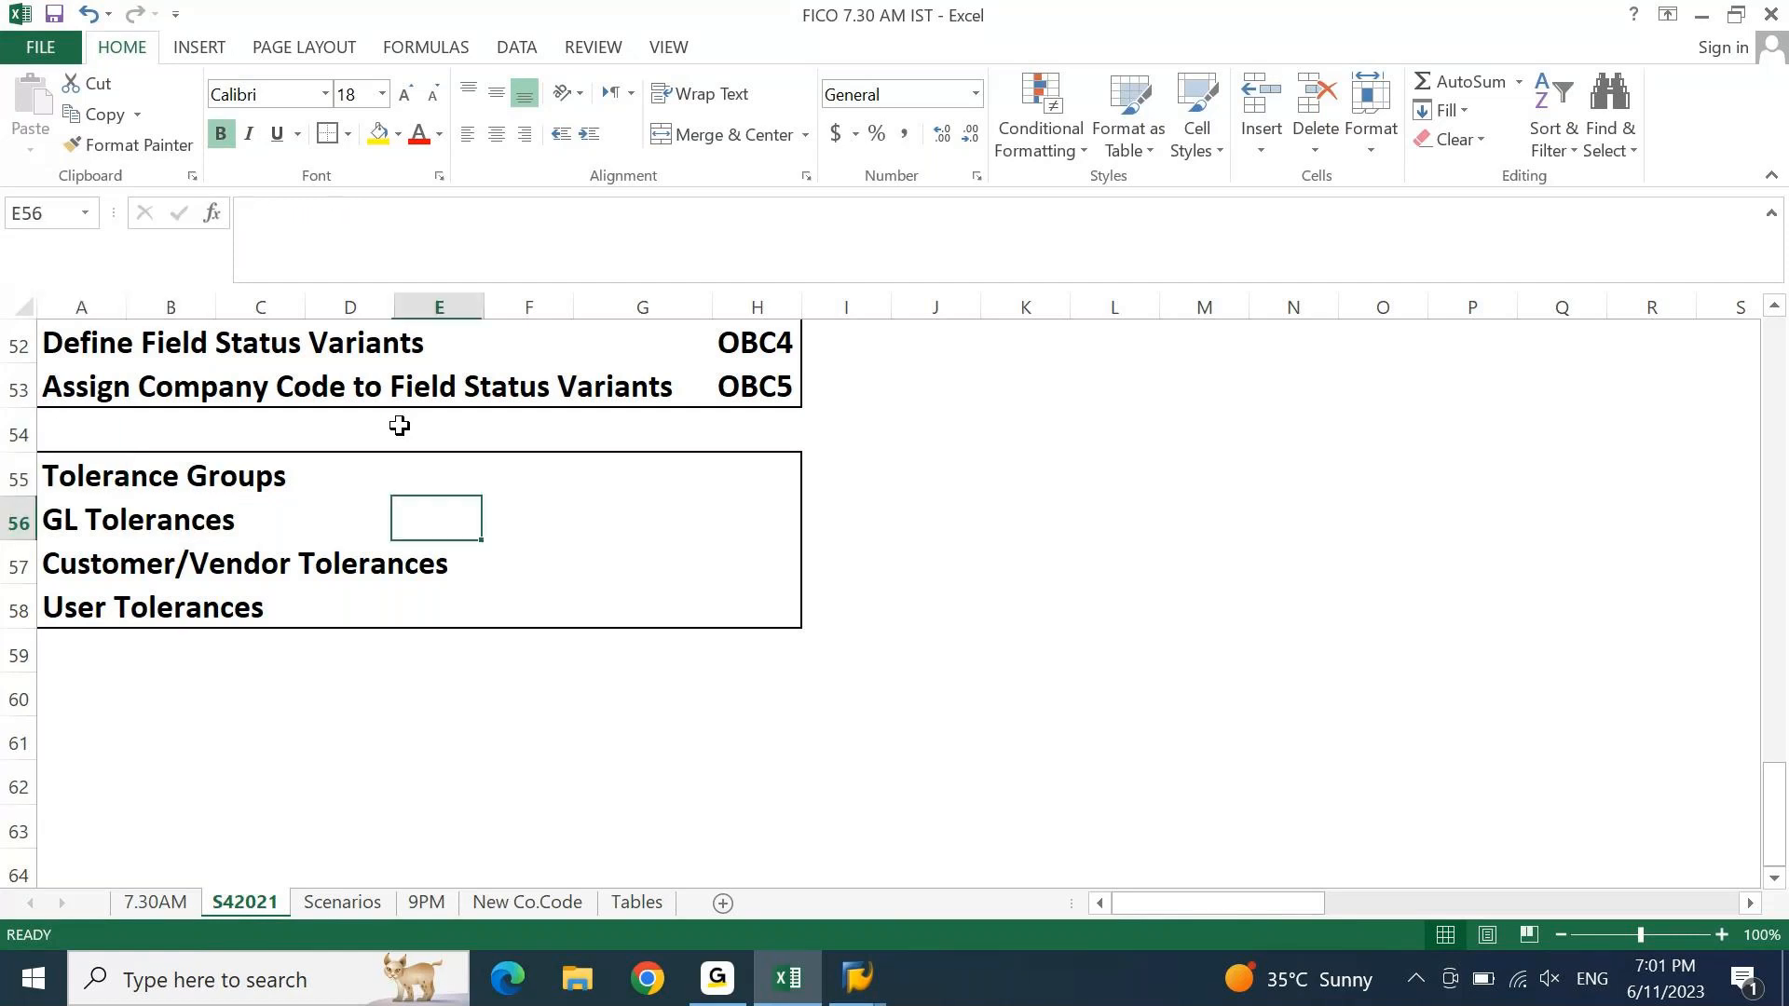
key(Right)
key(Right)
text(OBA0)
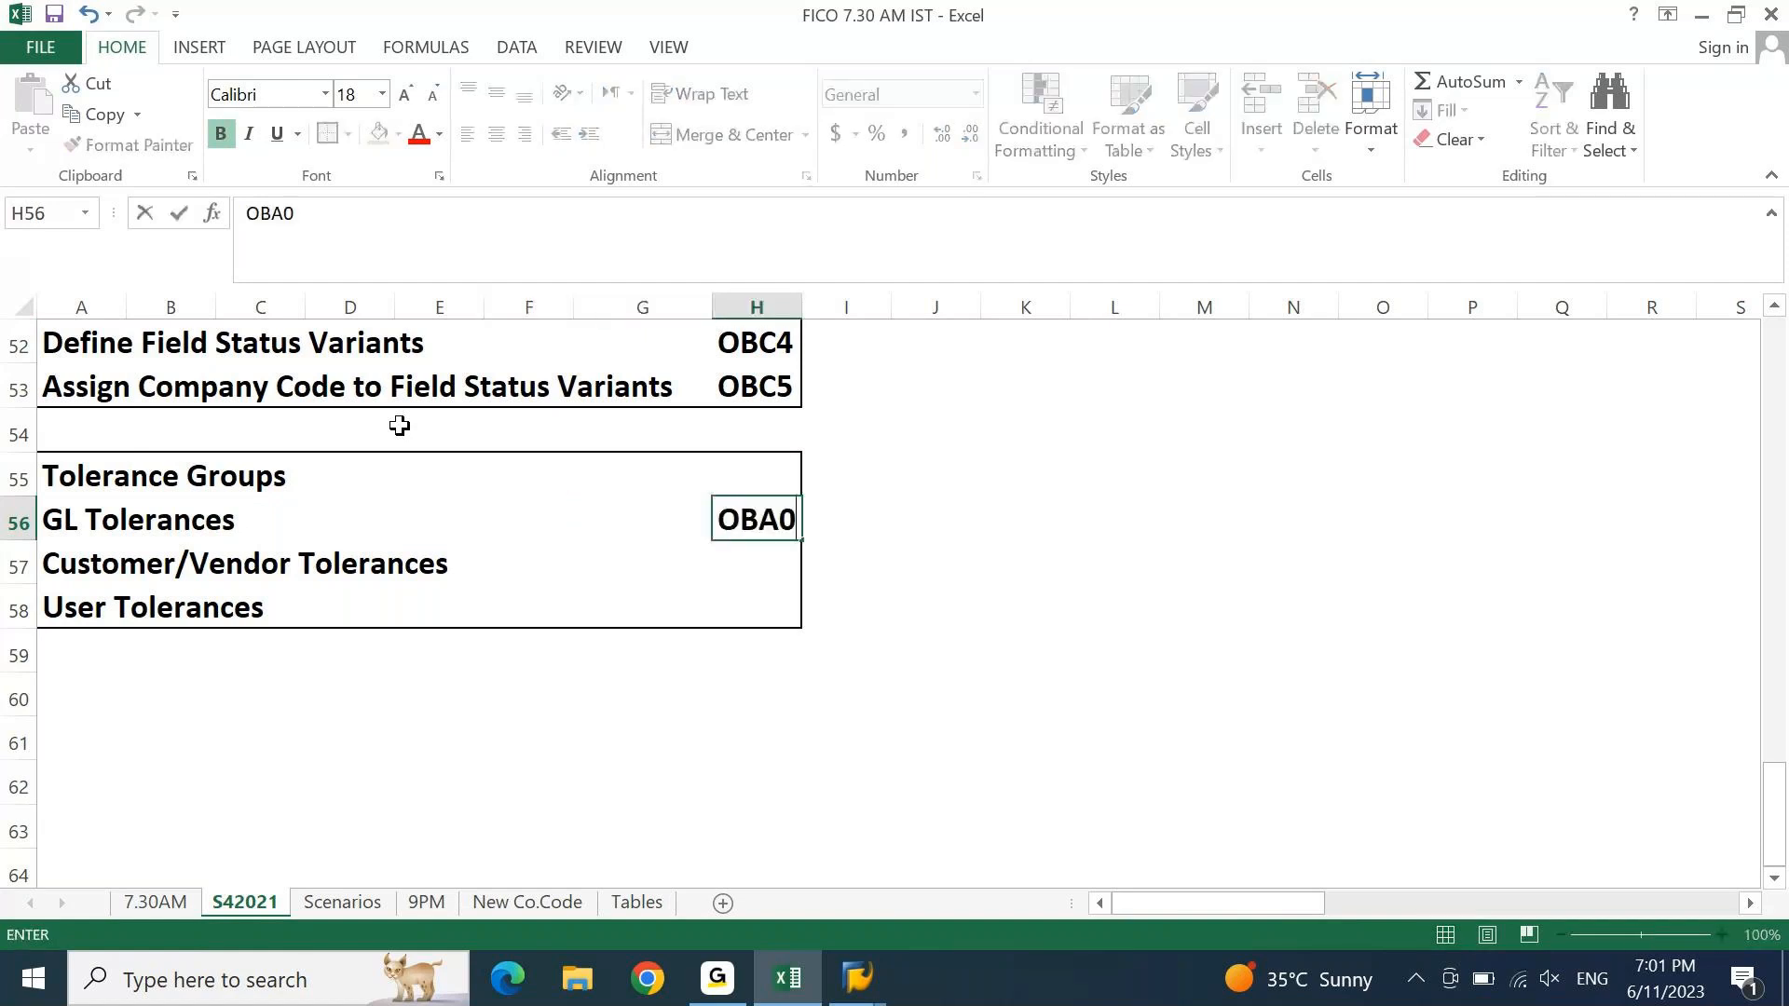
key(Return)
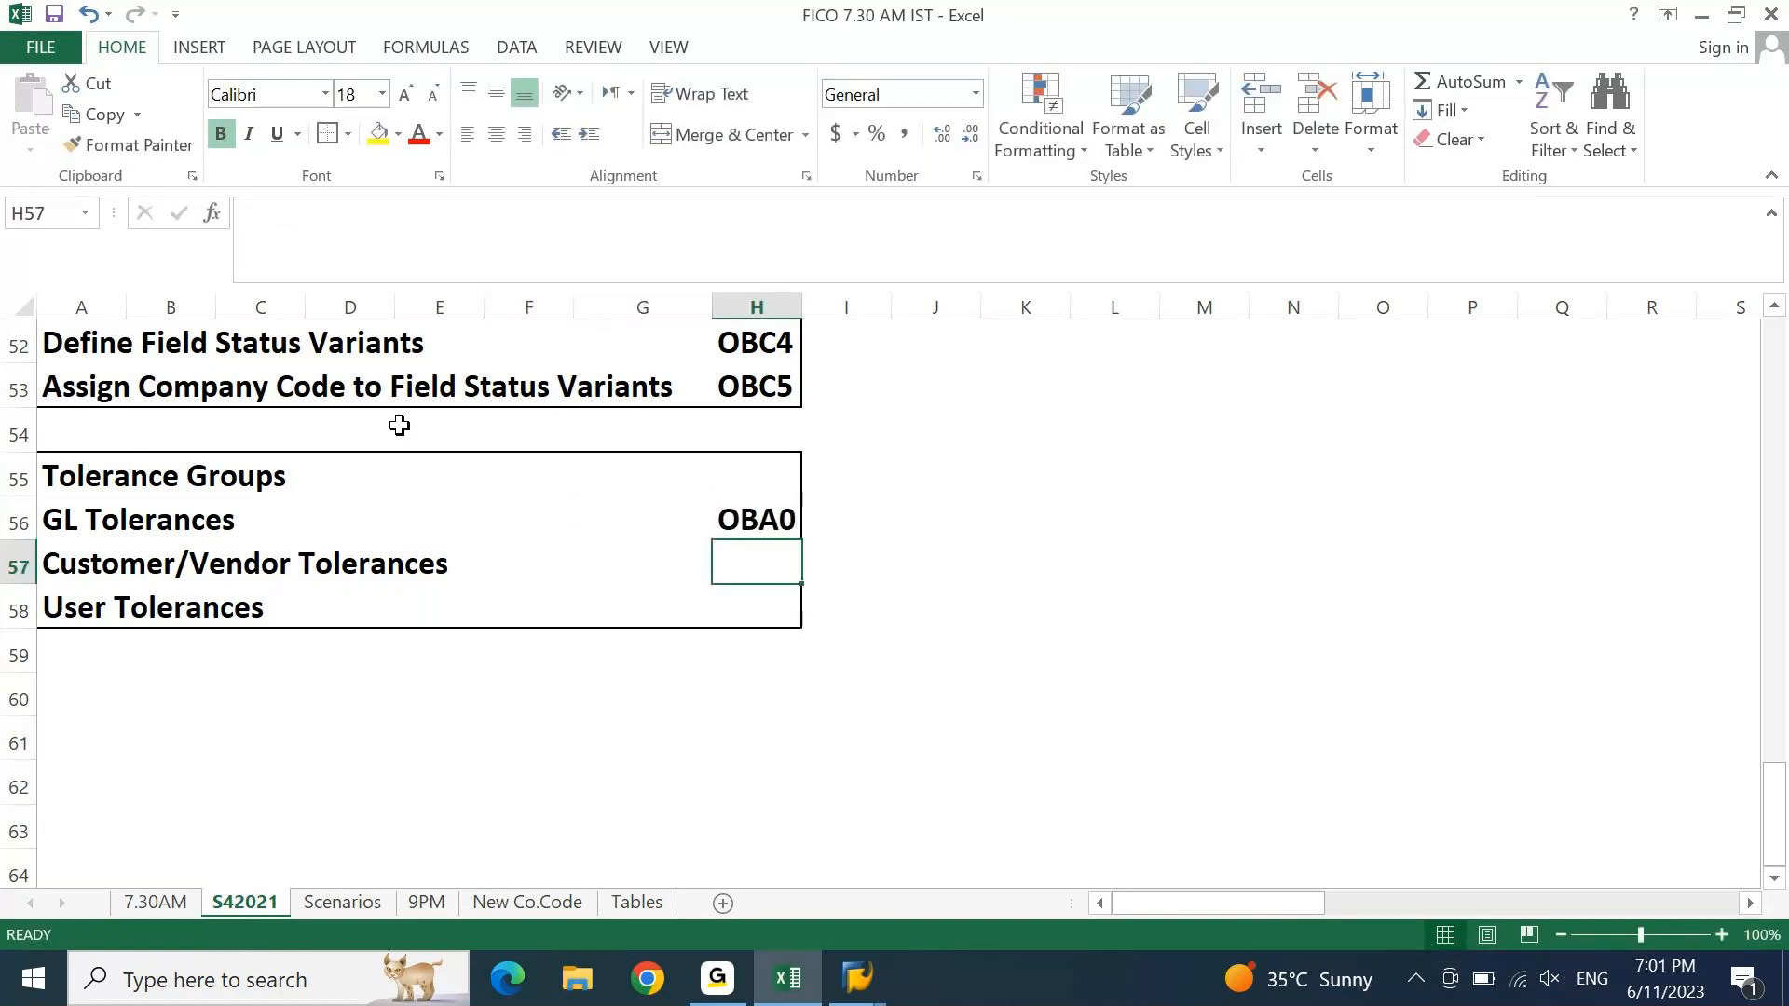
- Enter OBA3 in cell H57 for Customer/Vendor Tolerances and OBA4 in H58 for User Tolerances
text(O)
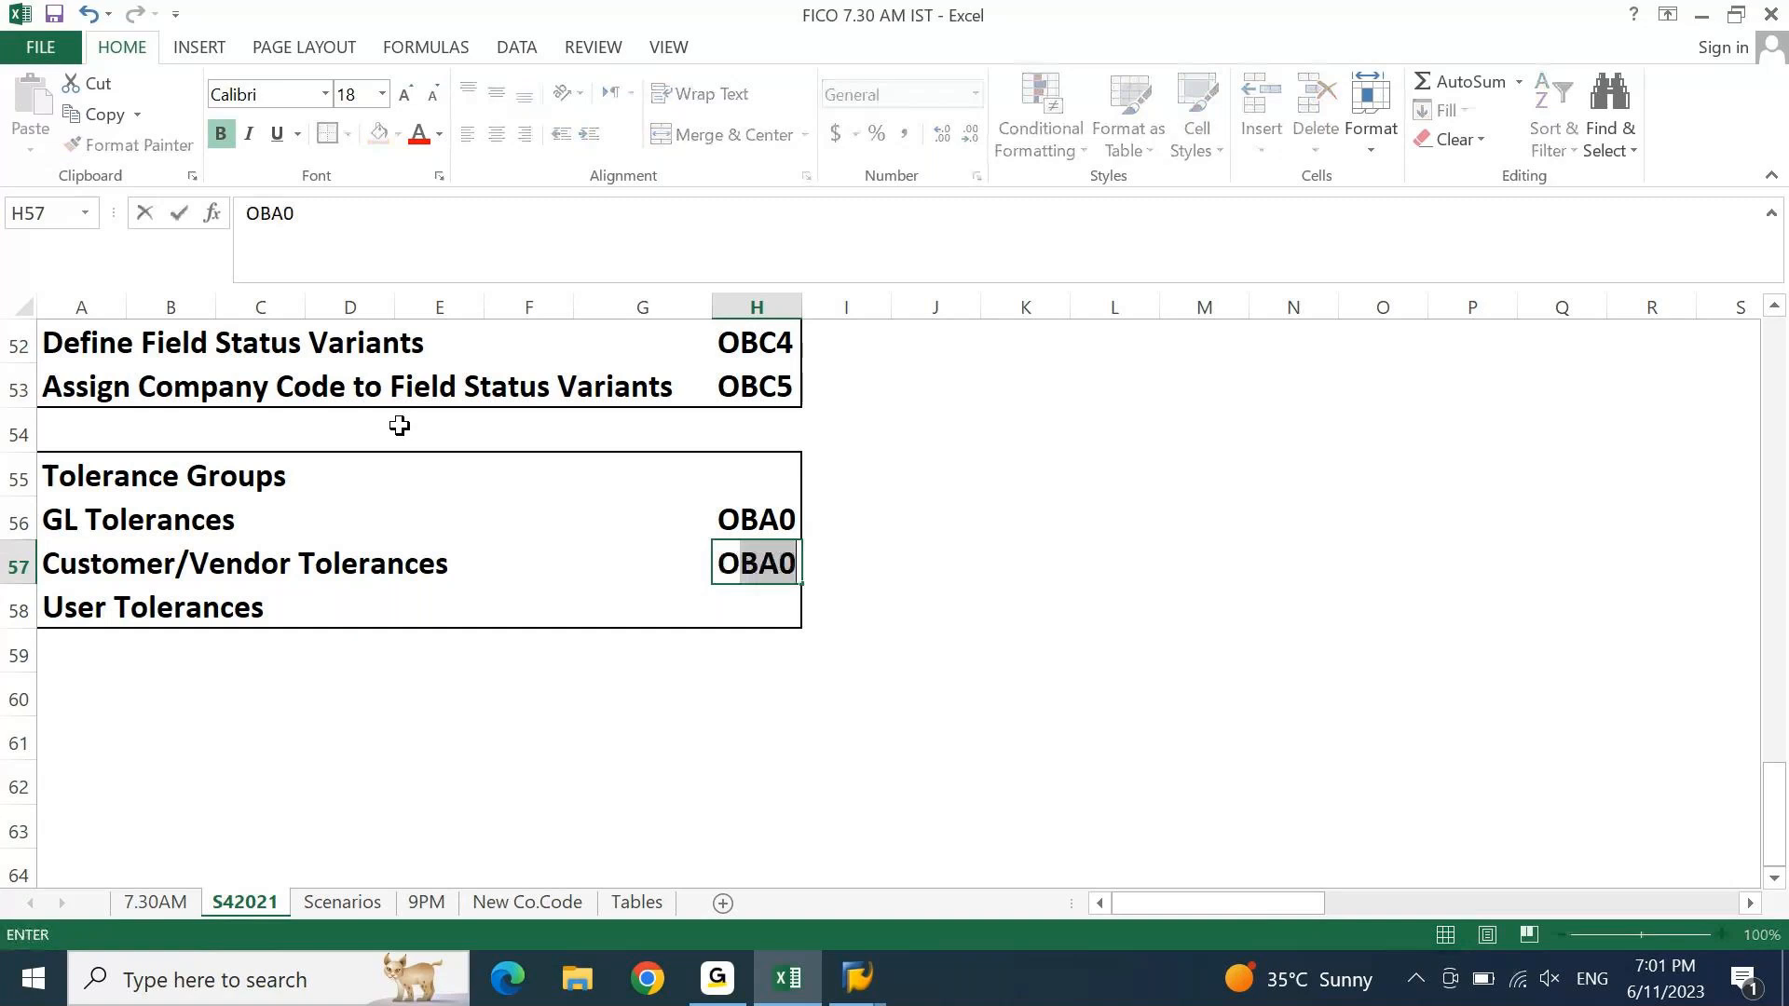
text(BA3)
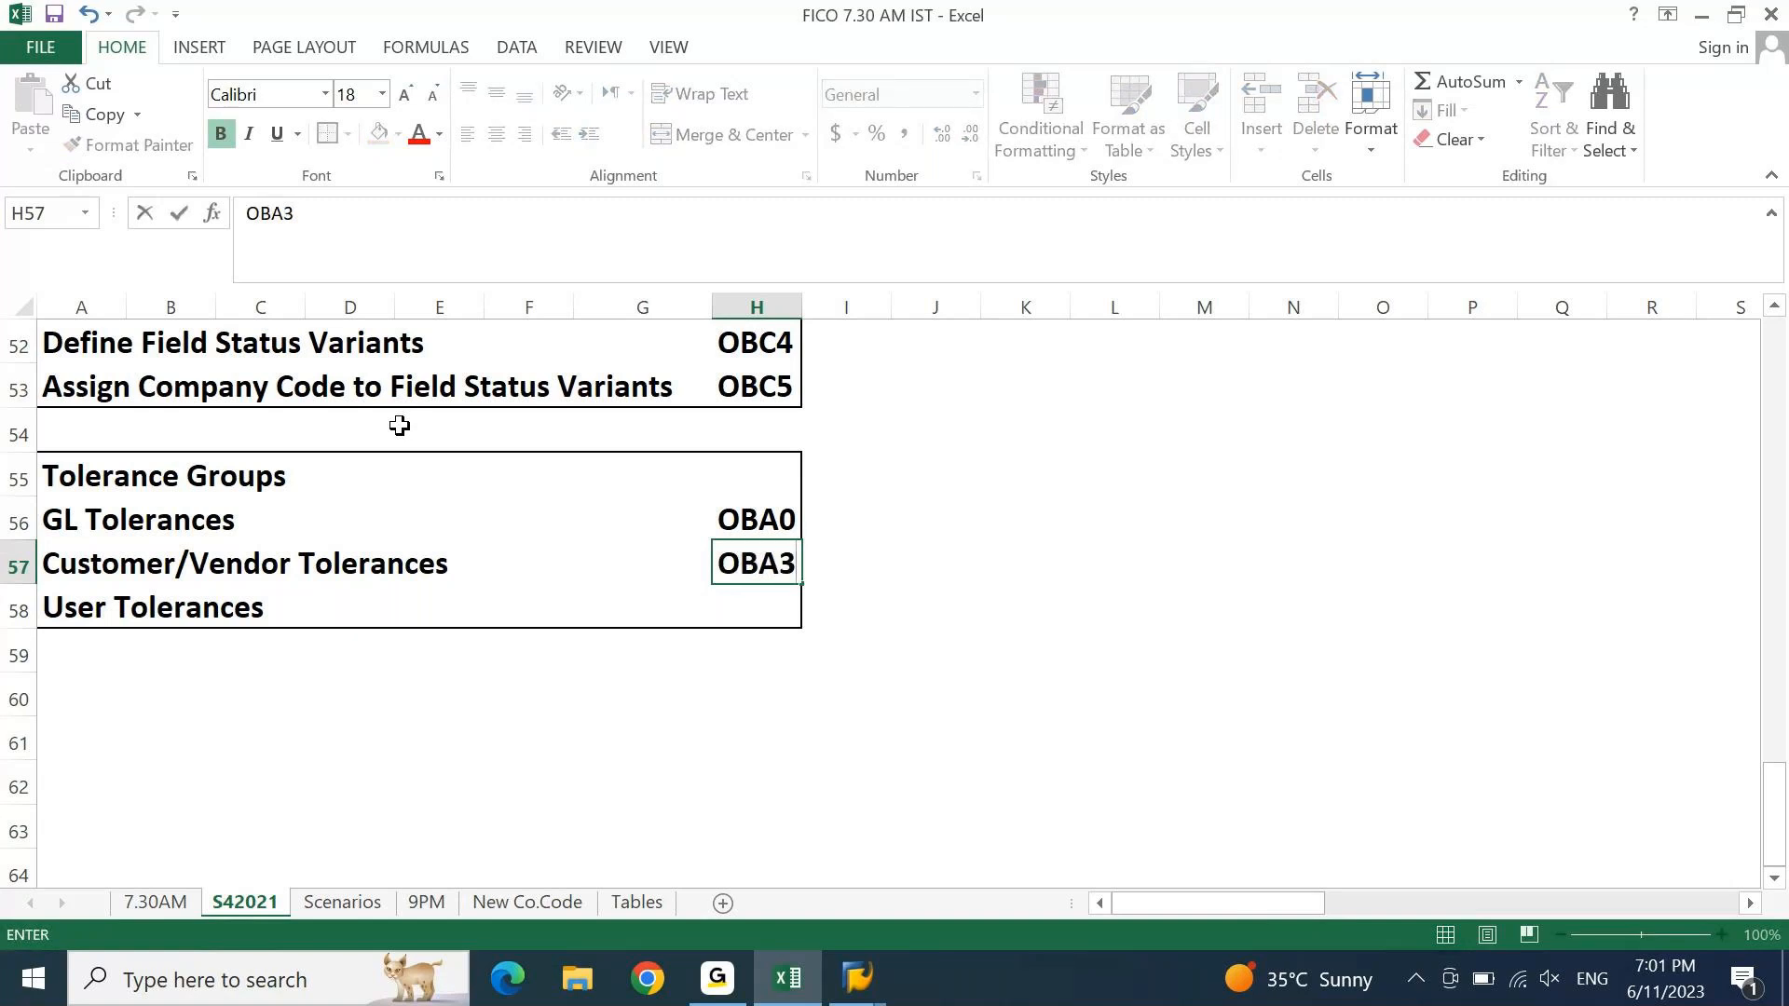
key(Return)
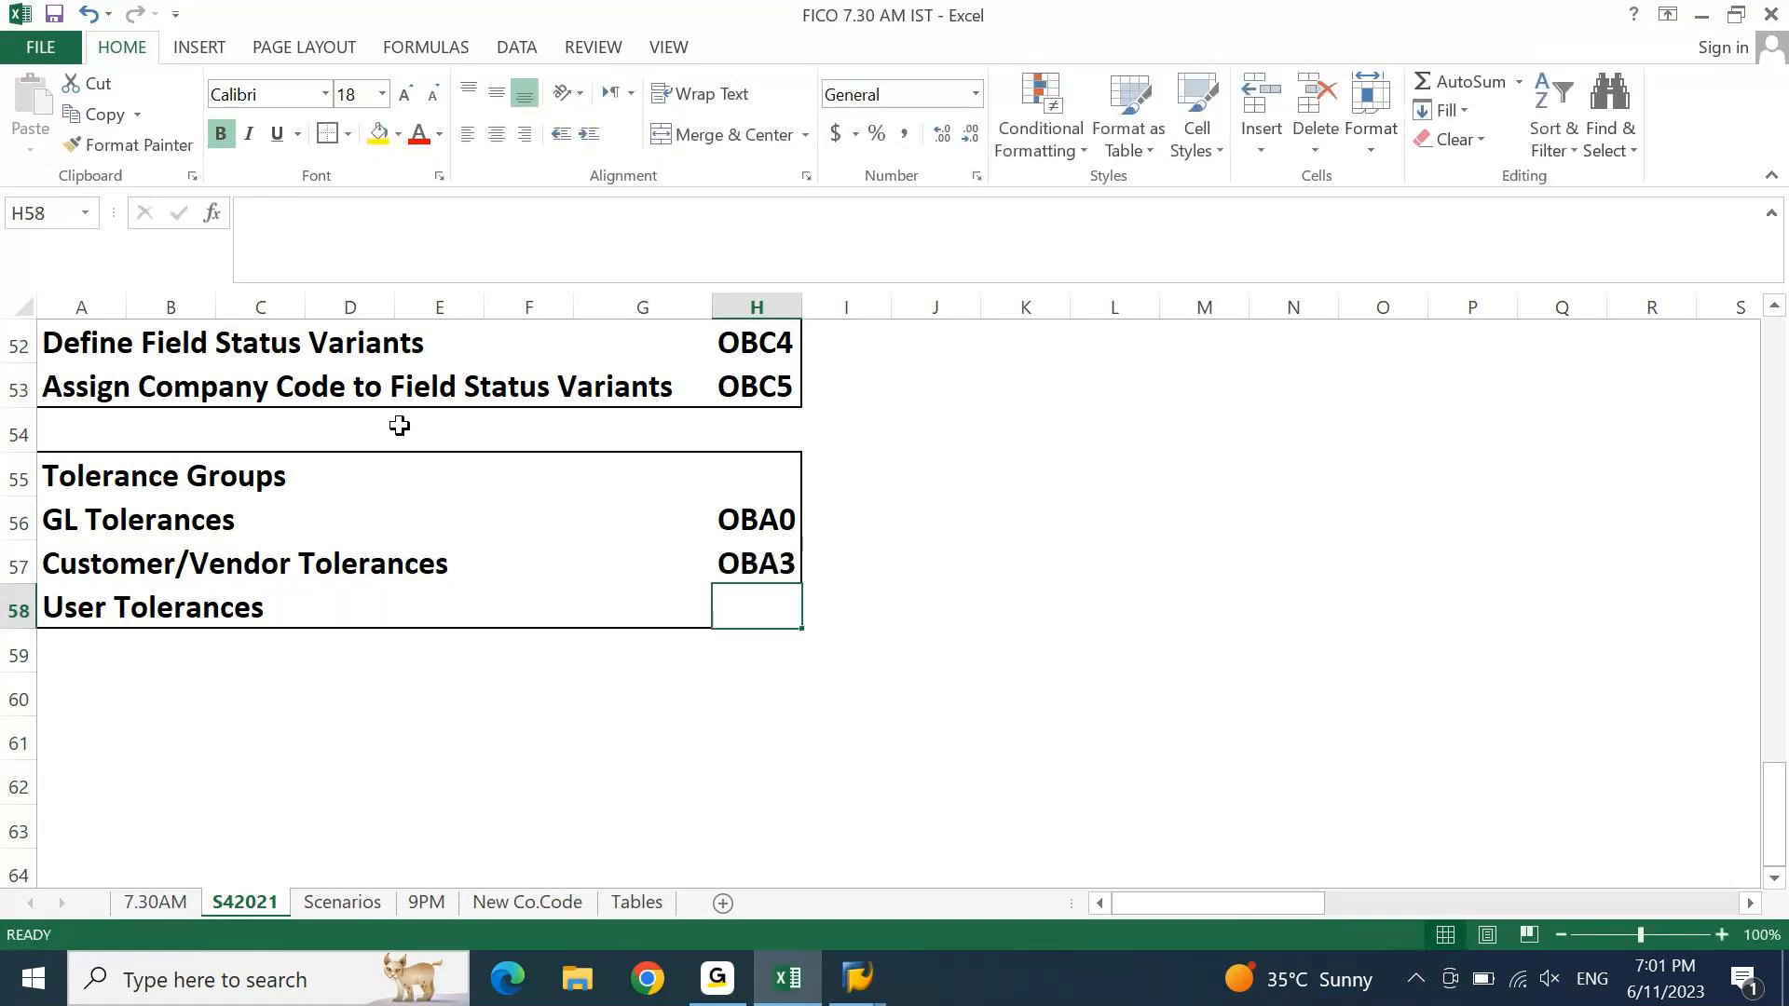
text(OBA4)
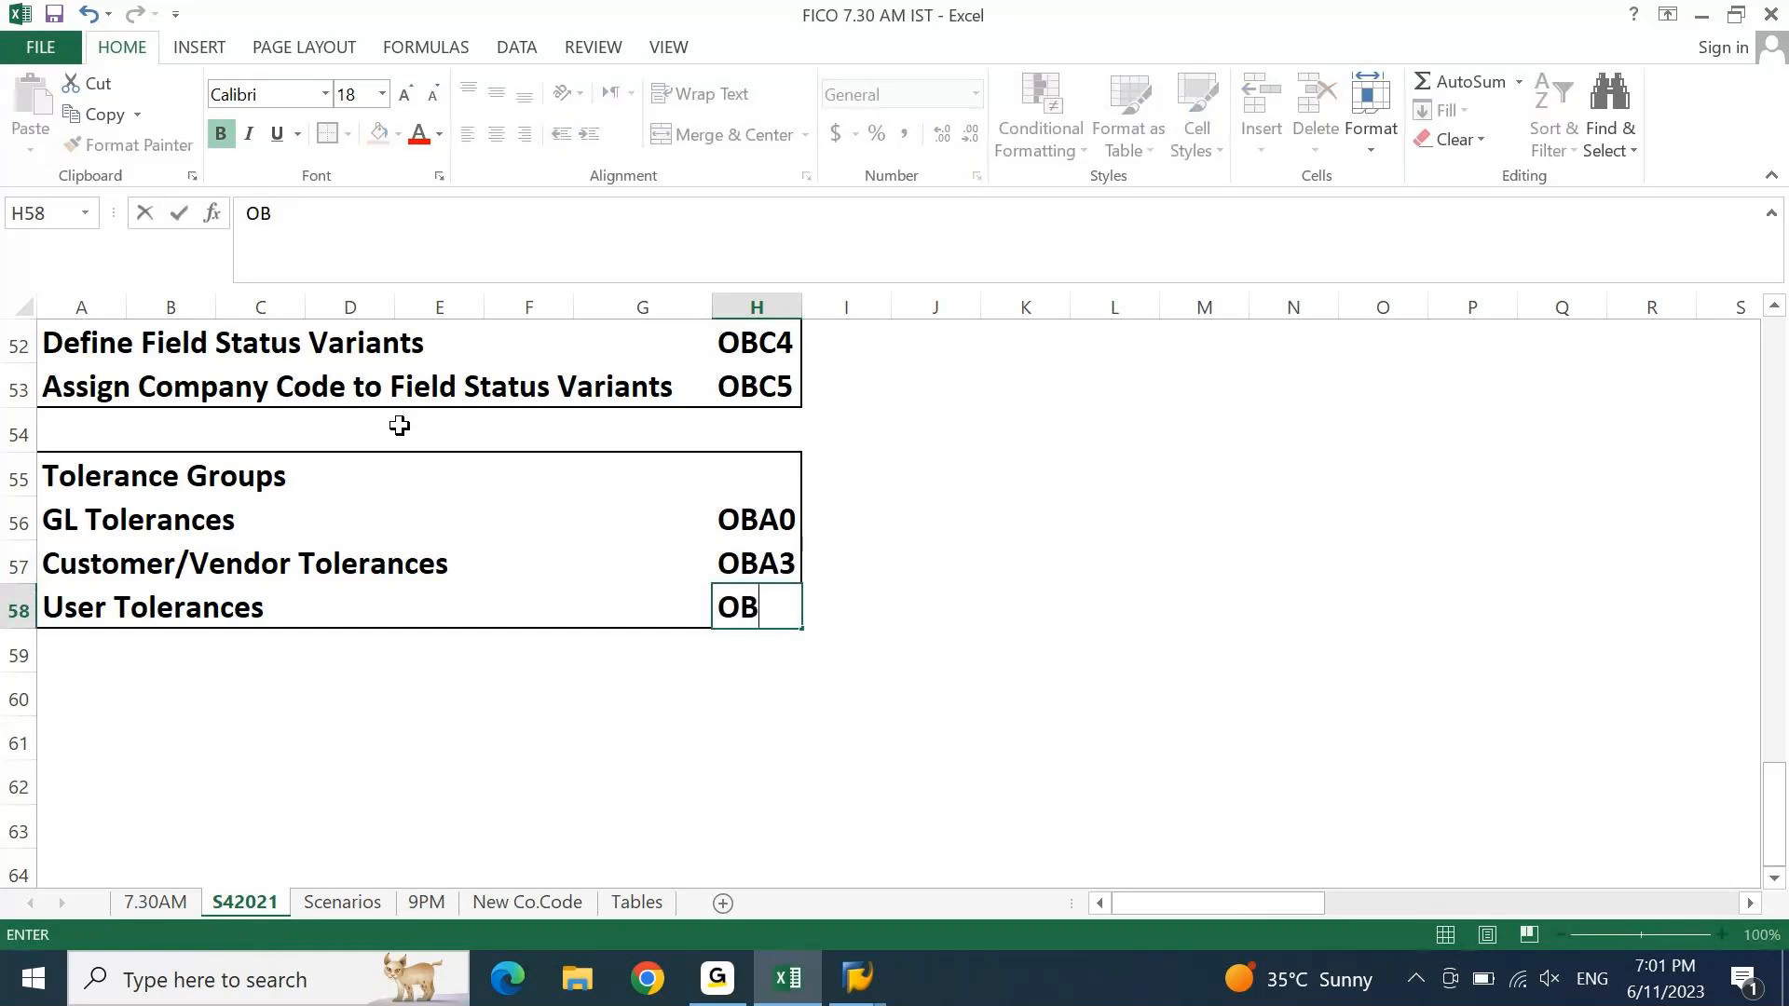
key(Return)
- Copy the code OBA0 from cell H56, switch to SAP Easy Access and open transaction OBA0
key(Up)
key(Up)
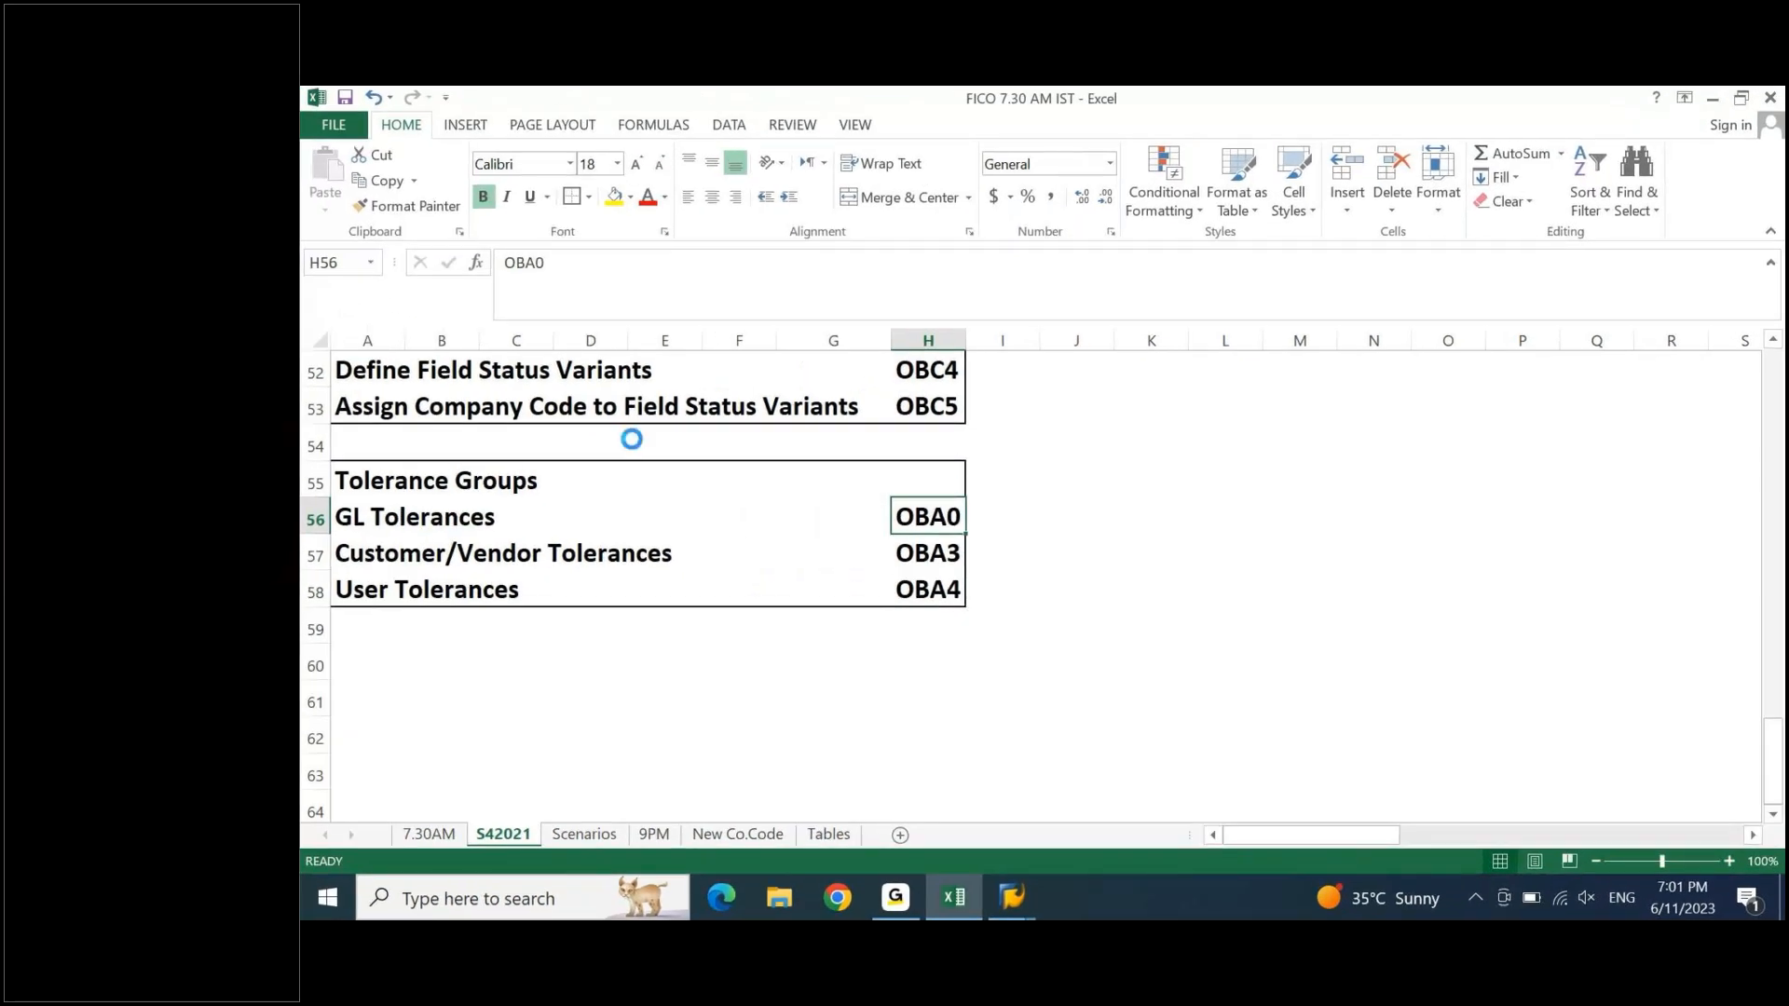
key(ctrl+c)
mouse_move(1023, 909)
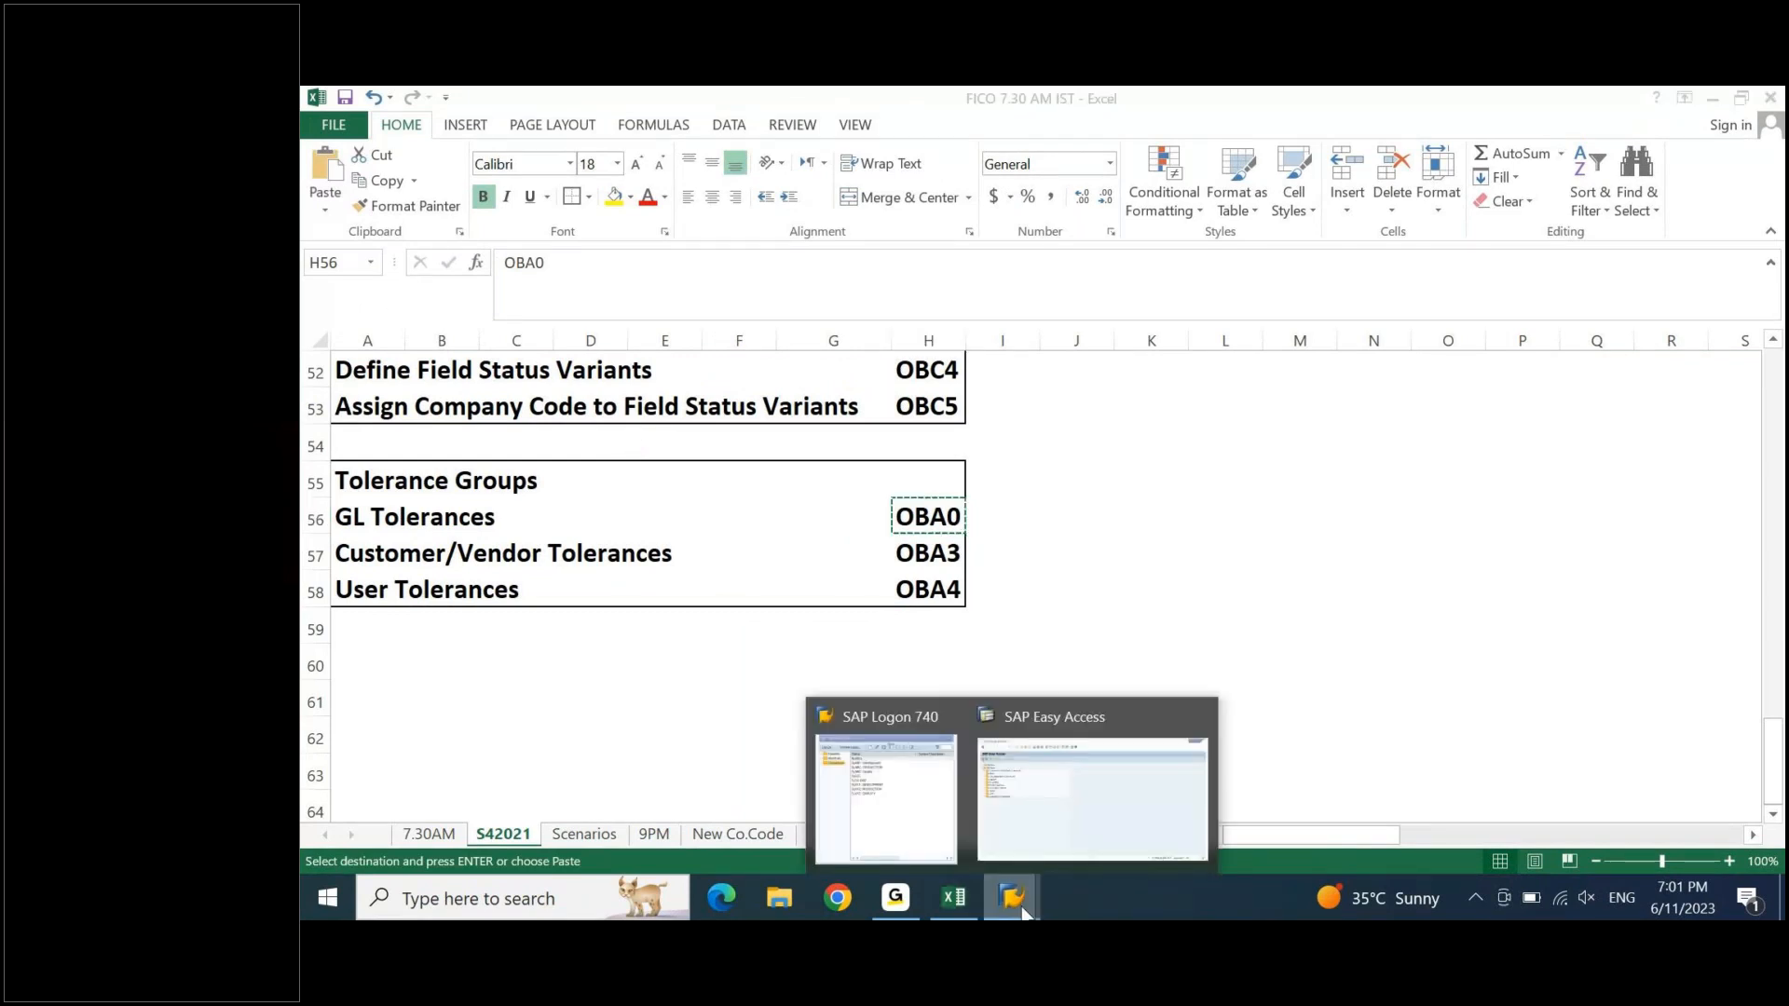
click(1099, 828)
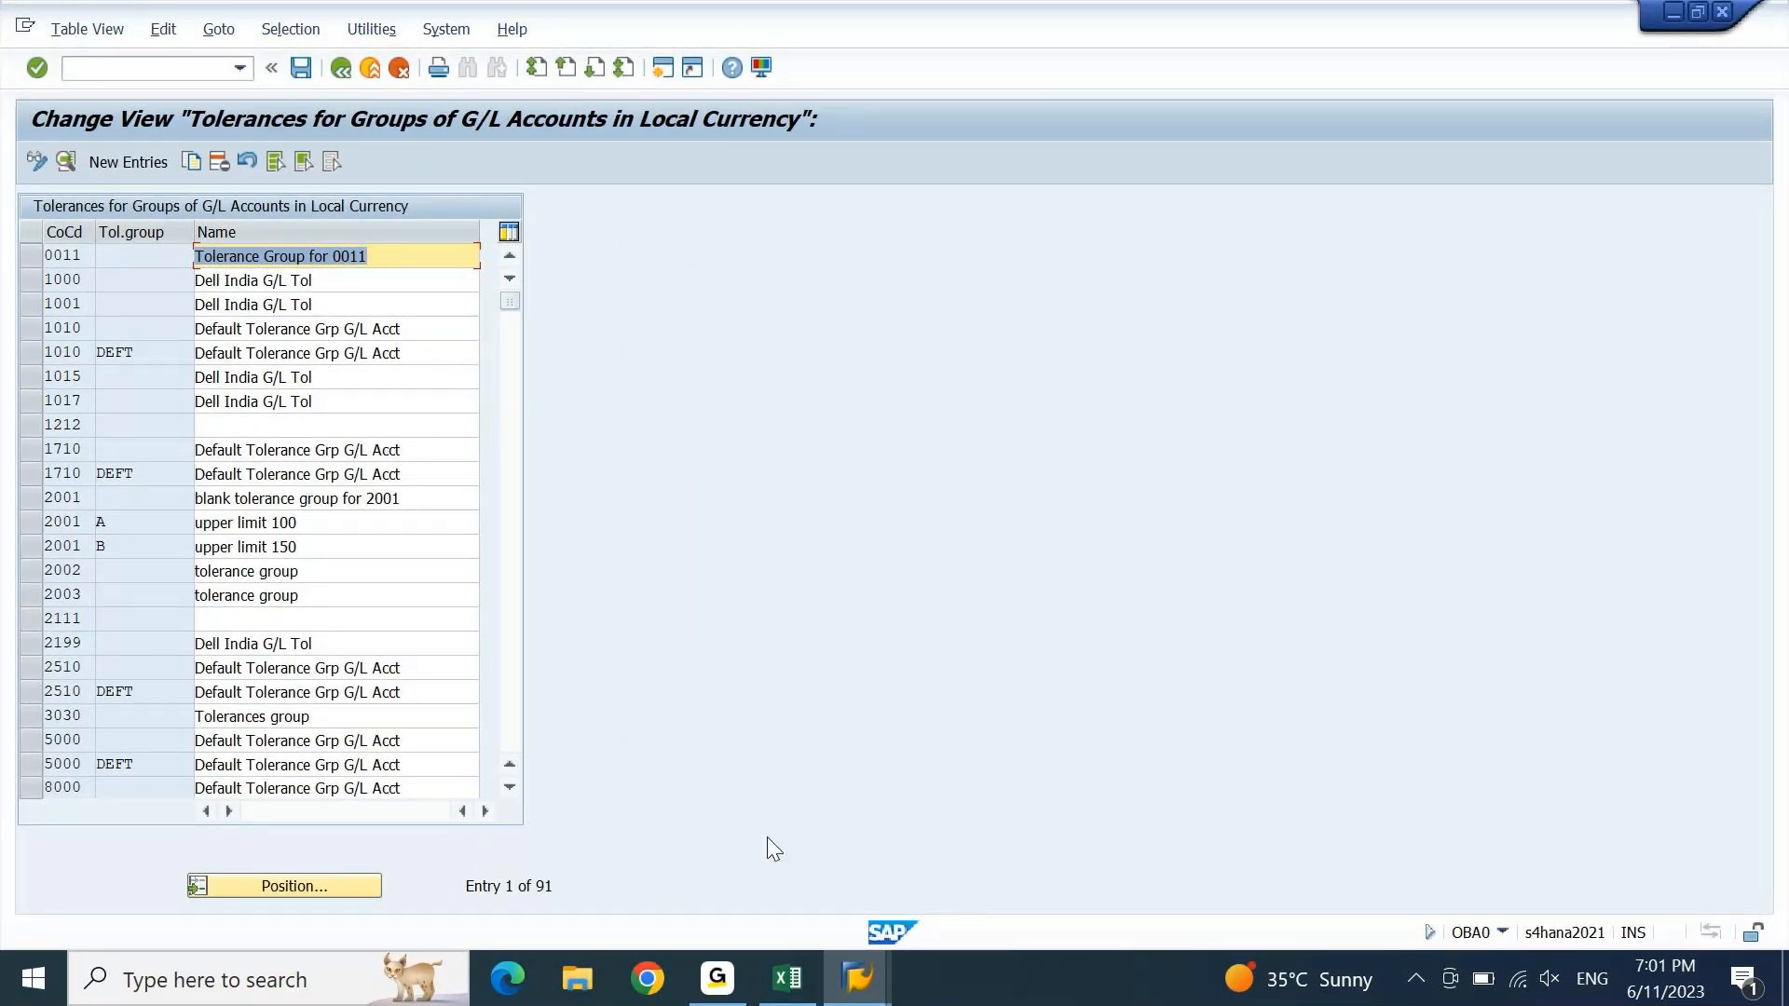
- Create a G/L tolerance entry for company code SSIN named "GL TOLERANCE SSIN", leaving the group key and limits blank, and save it
click(120, 159)
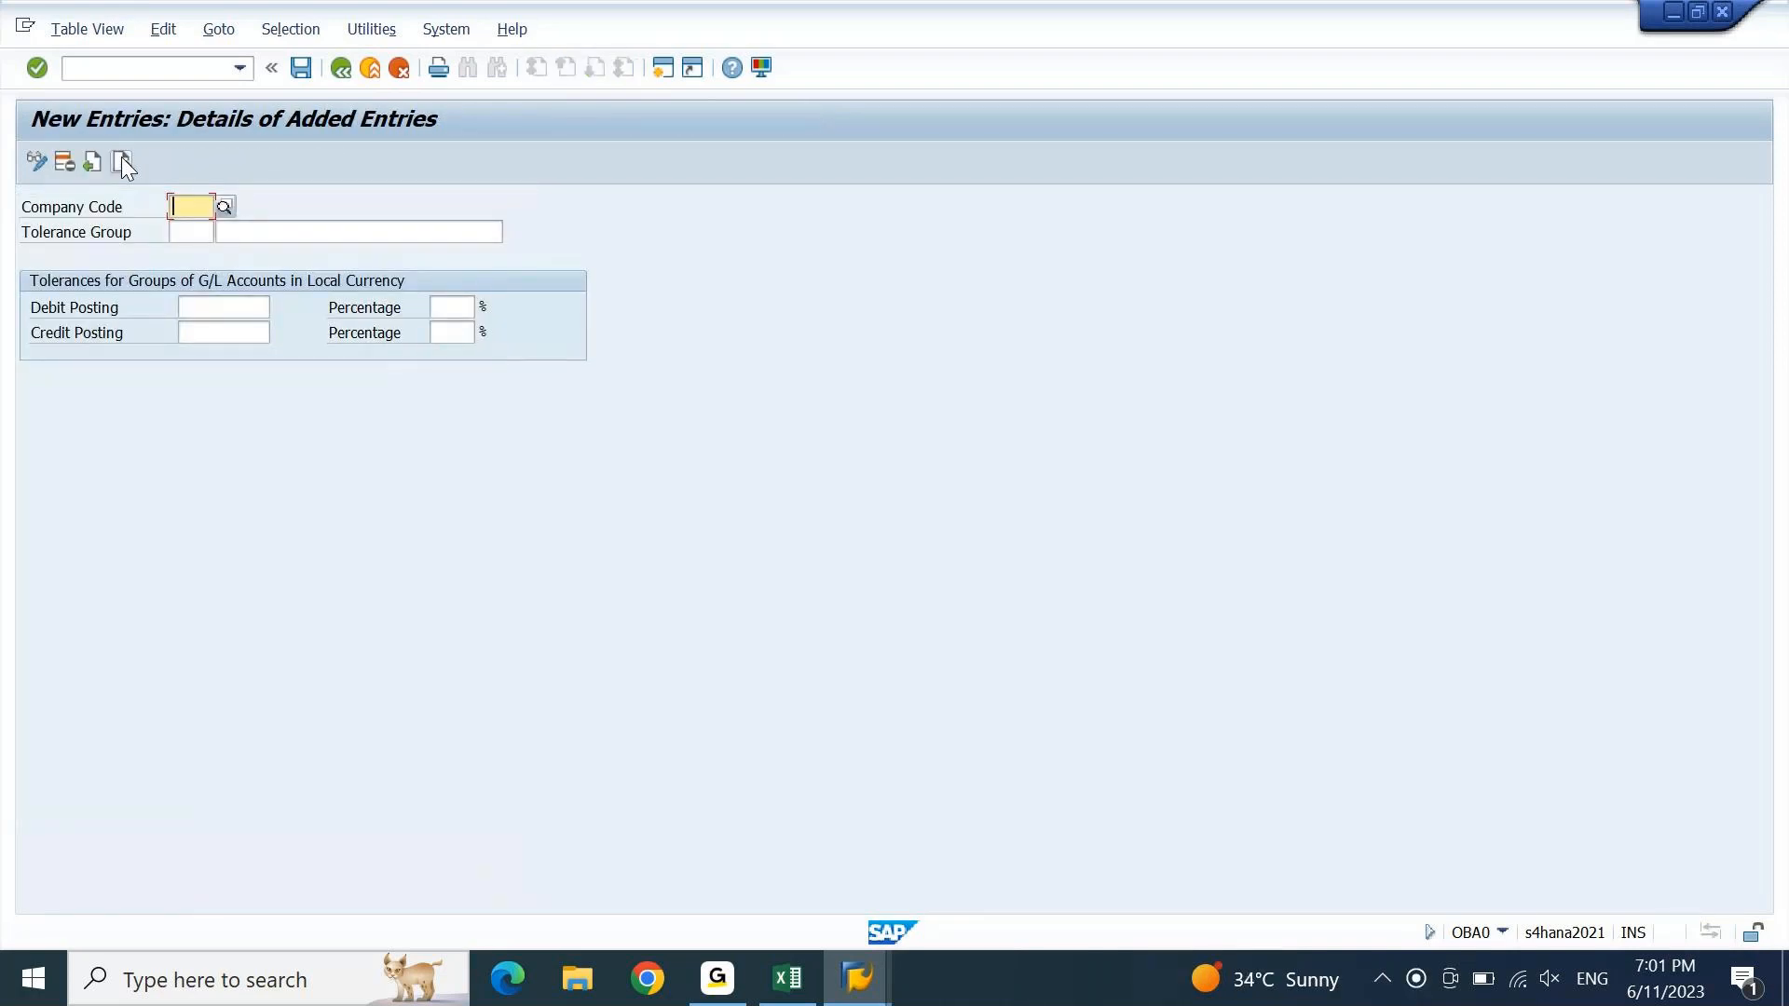
text(SSIN)
key(Tab)
key(Tab)
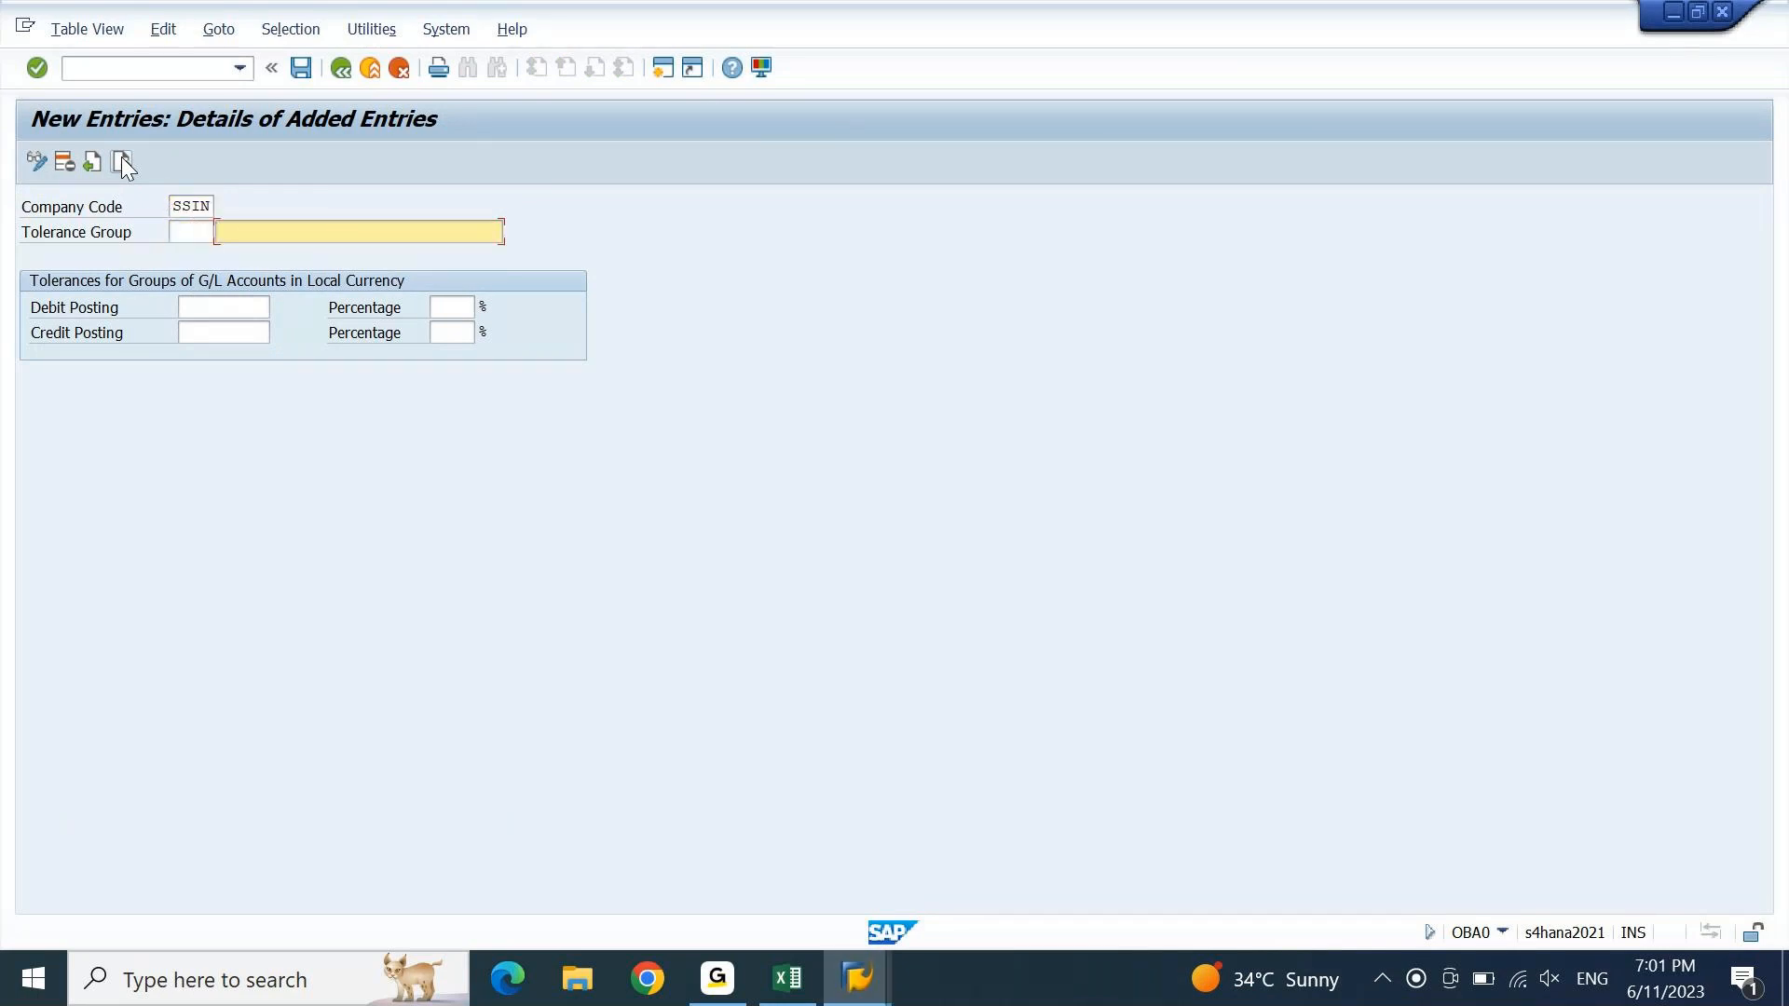
text(GL TOLERANCE SSIN)
key(Return)
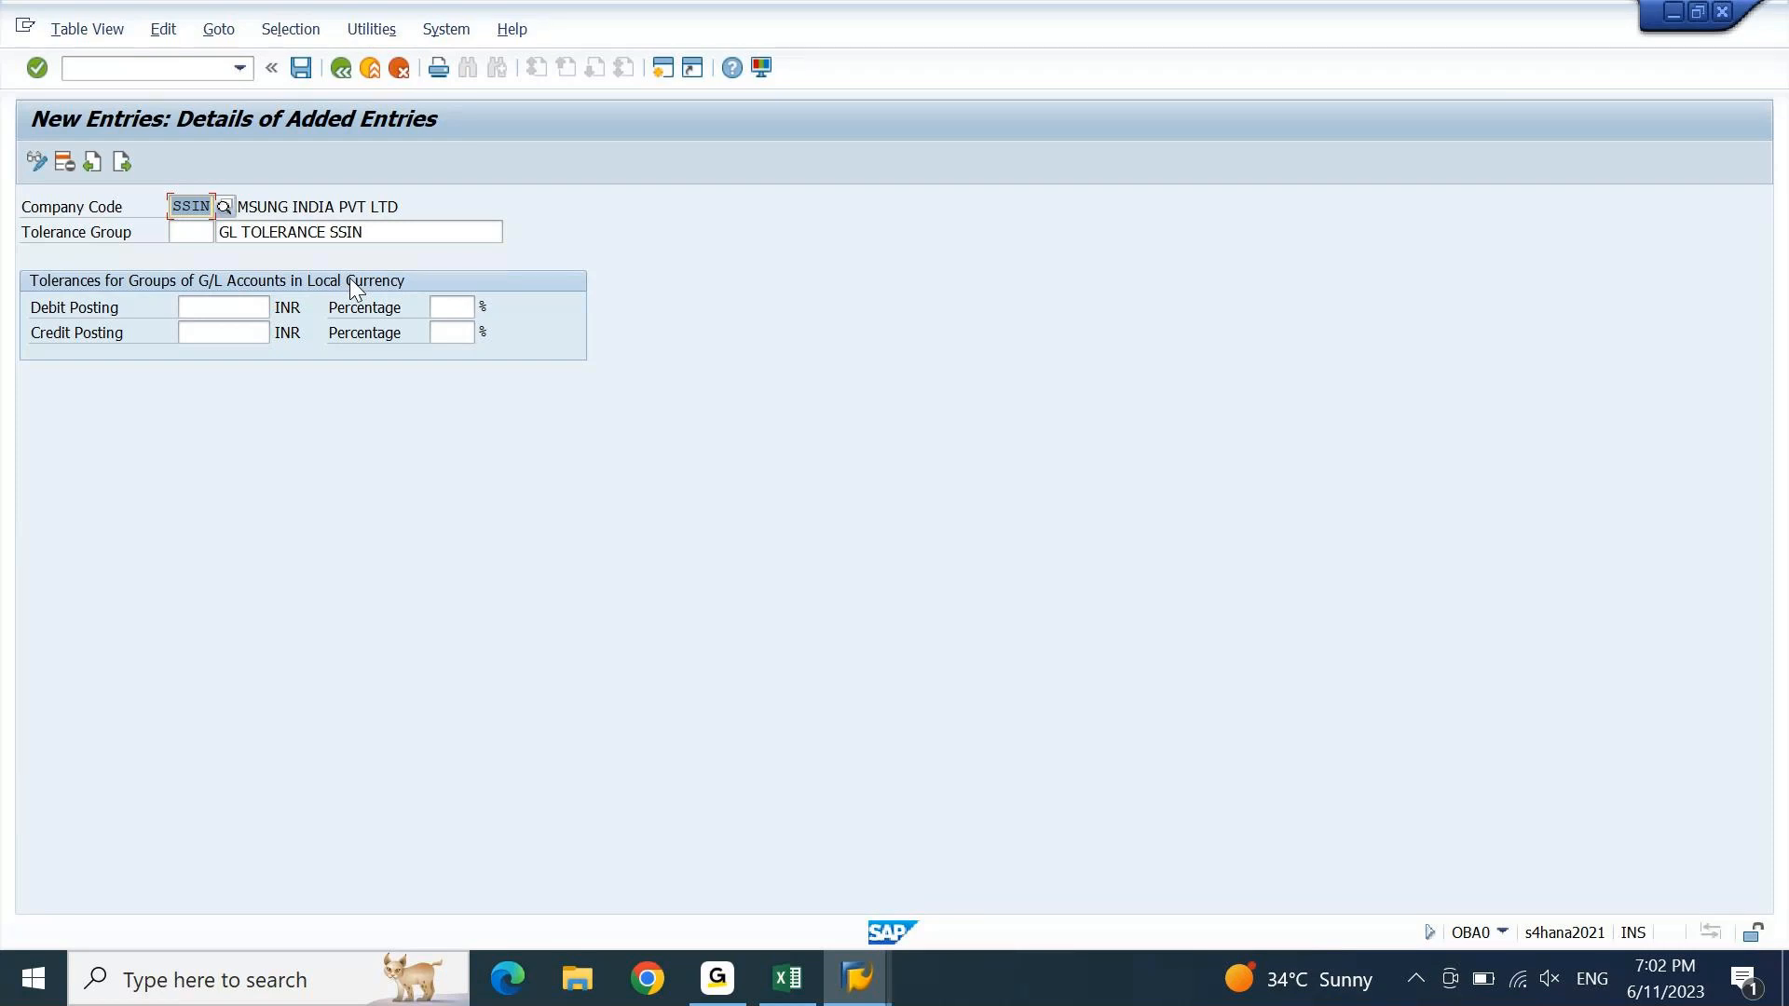
key(Return)
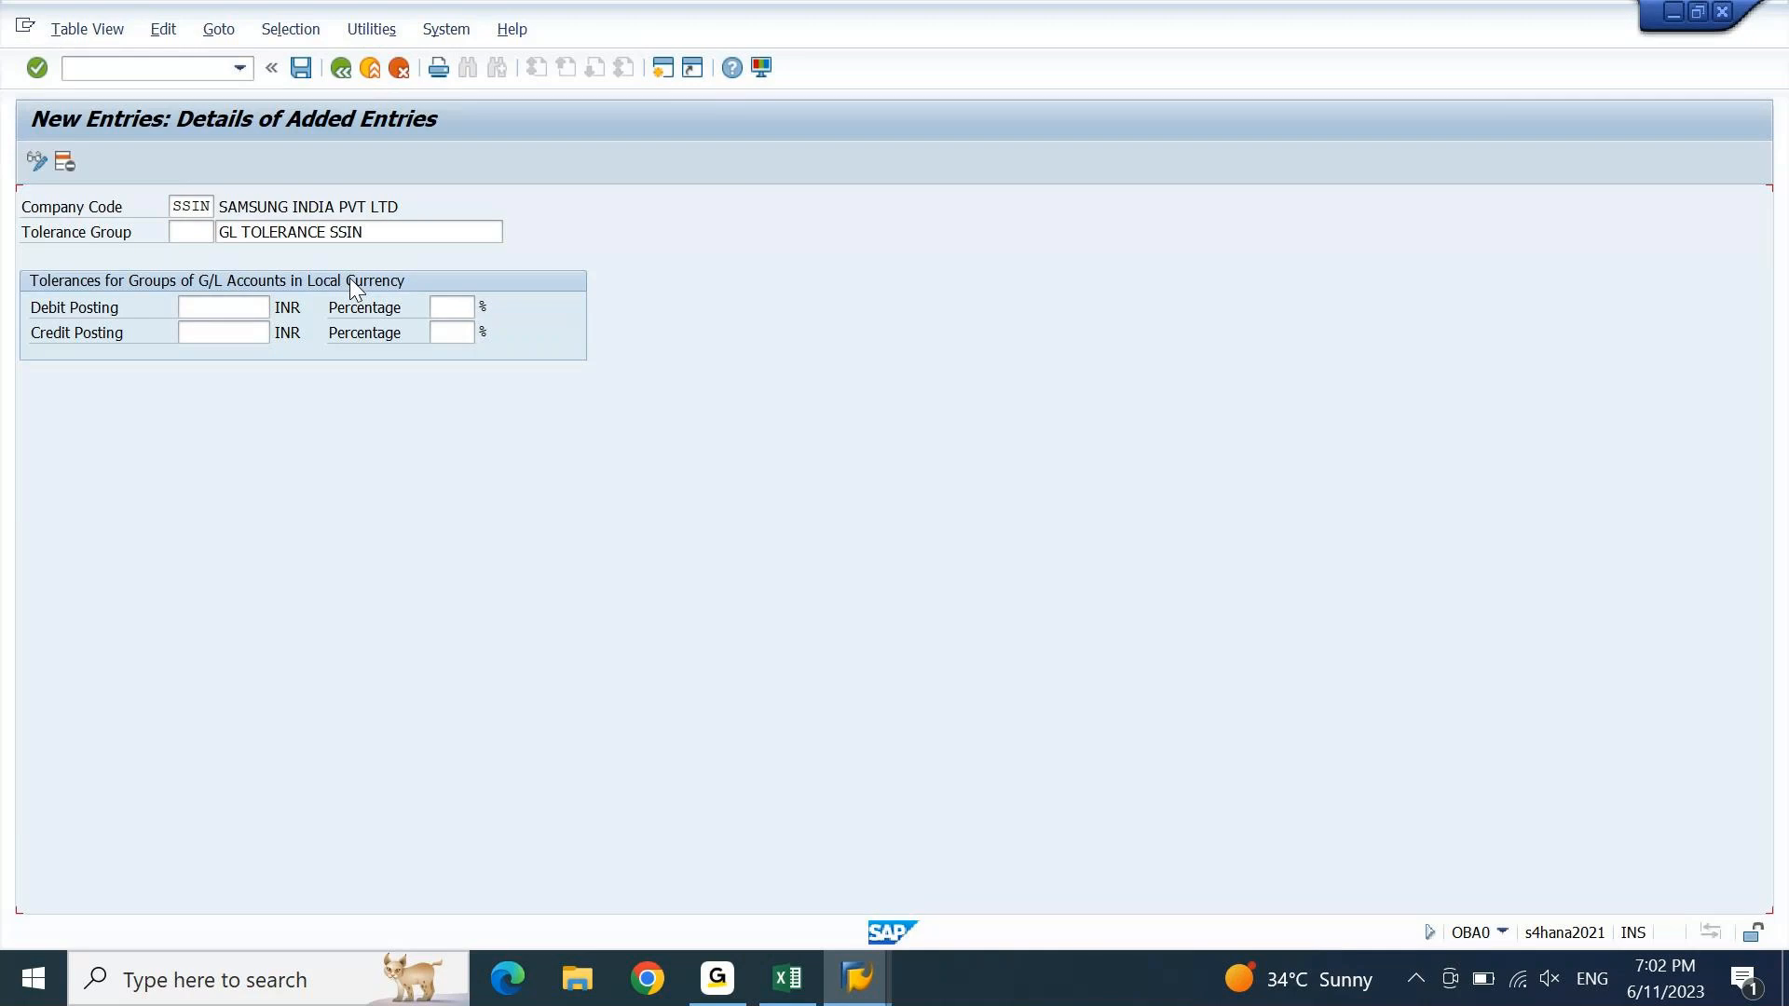
key(ctrl+s)
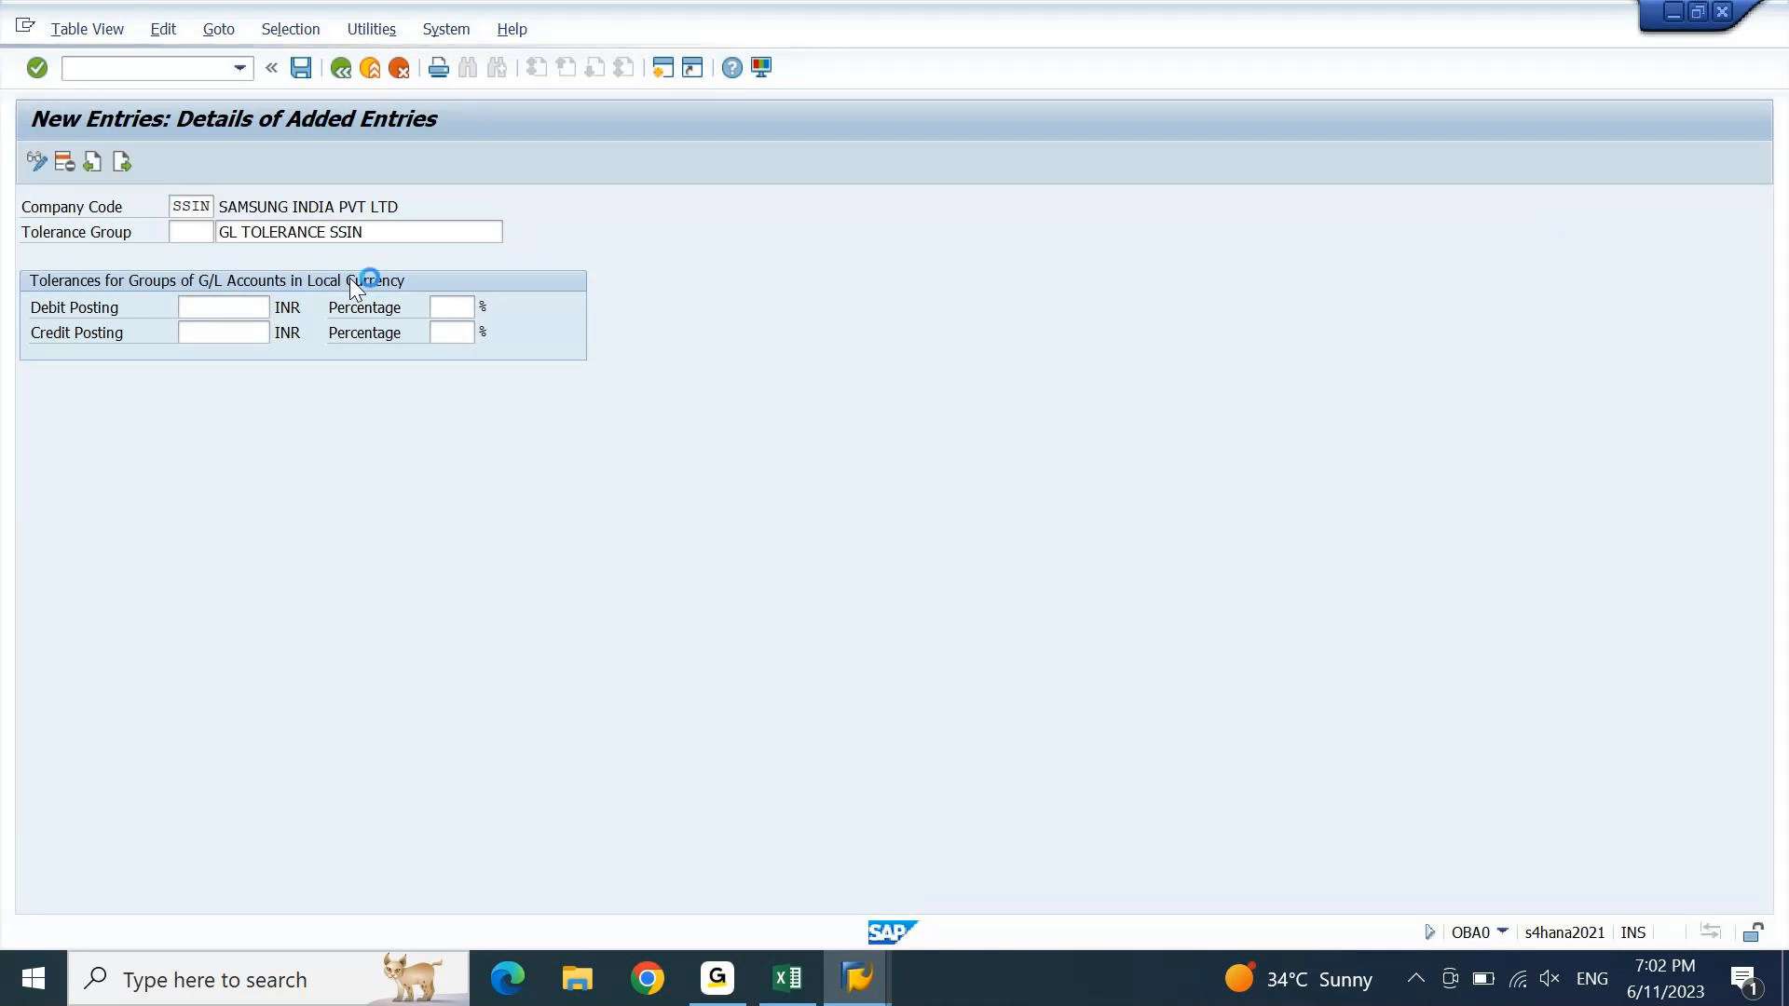
key(Return)
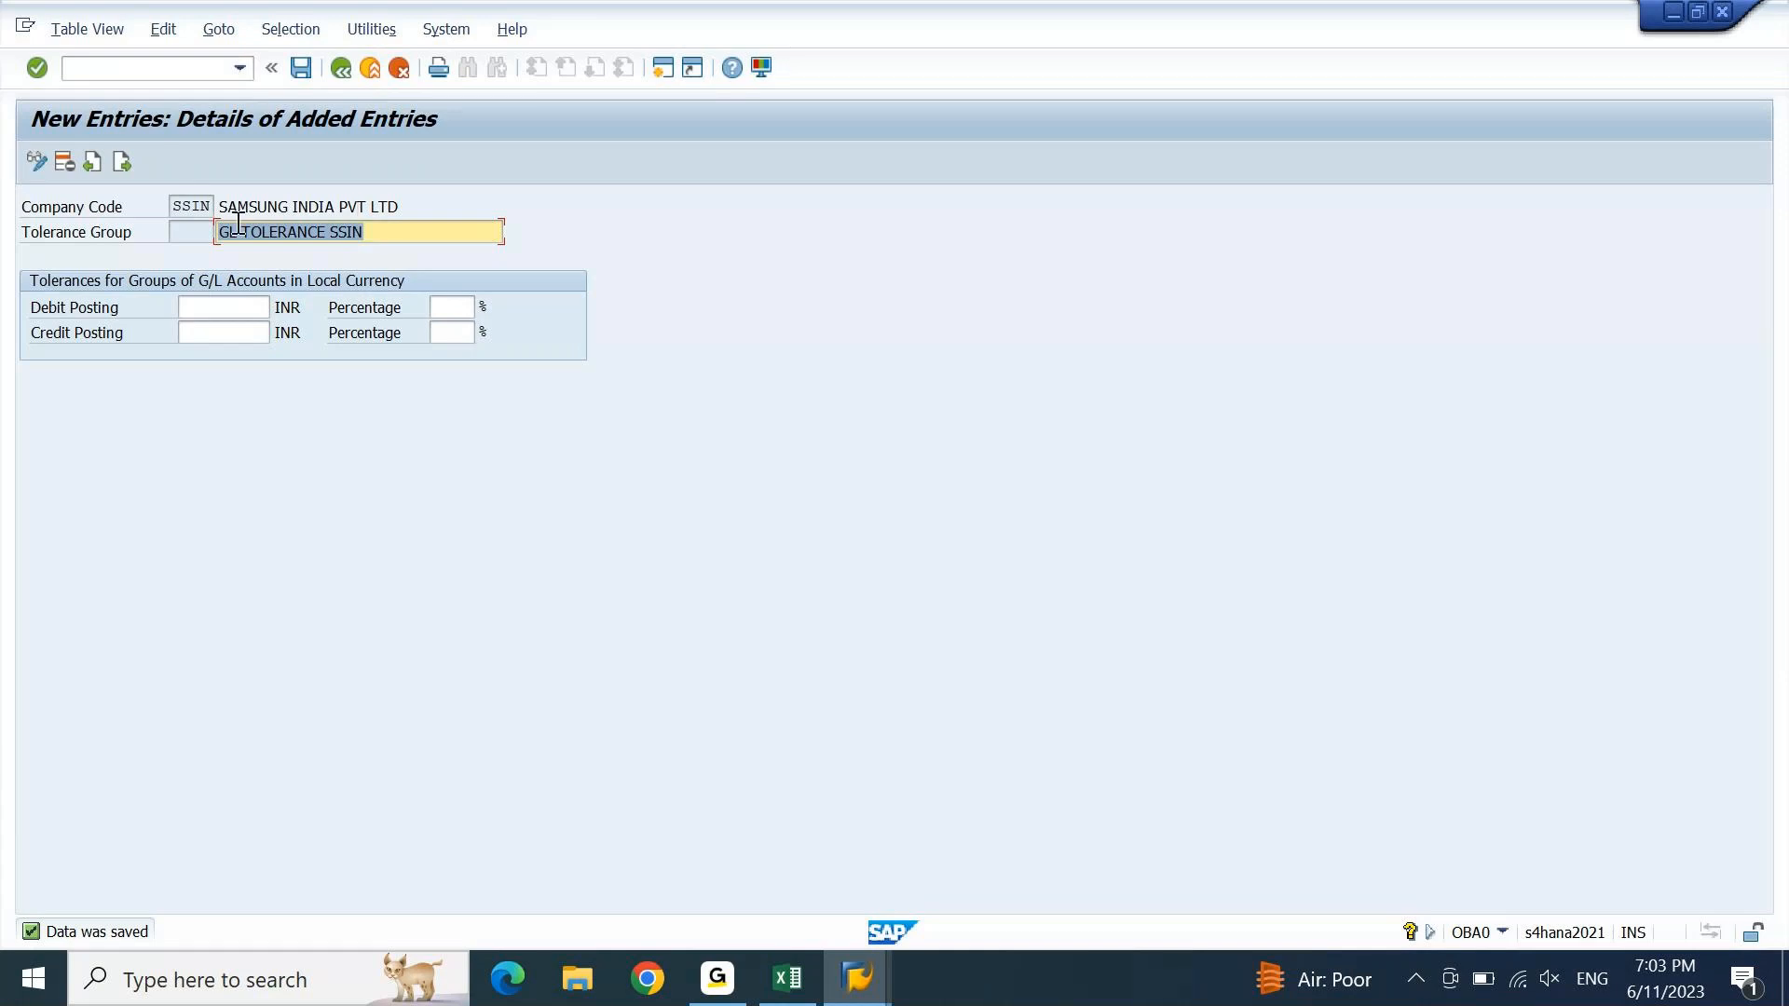
- Examine the company code, tolerance group, debit posting amount and percentage fields of the saved SSIN entry
click(191, 233)
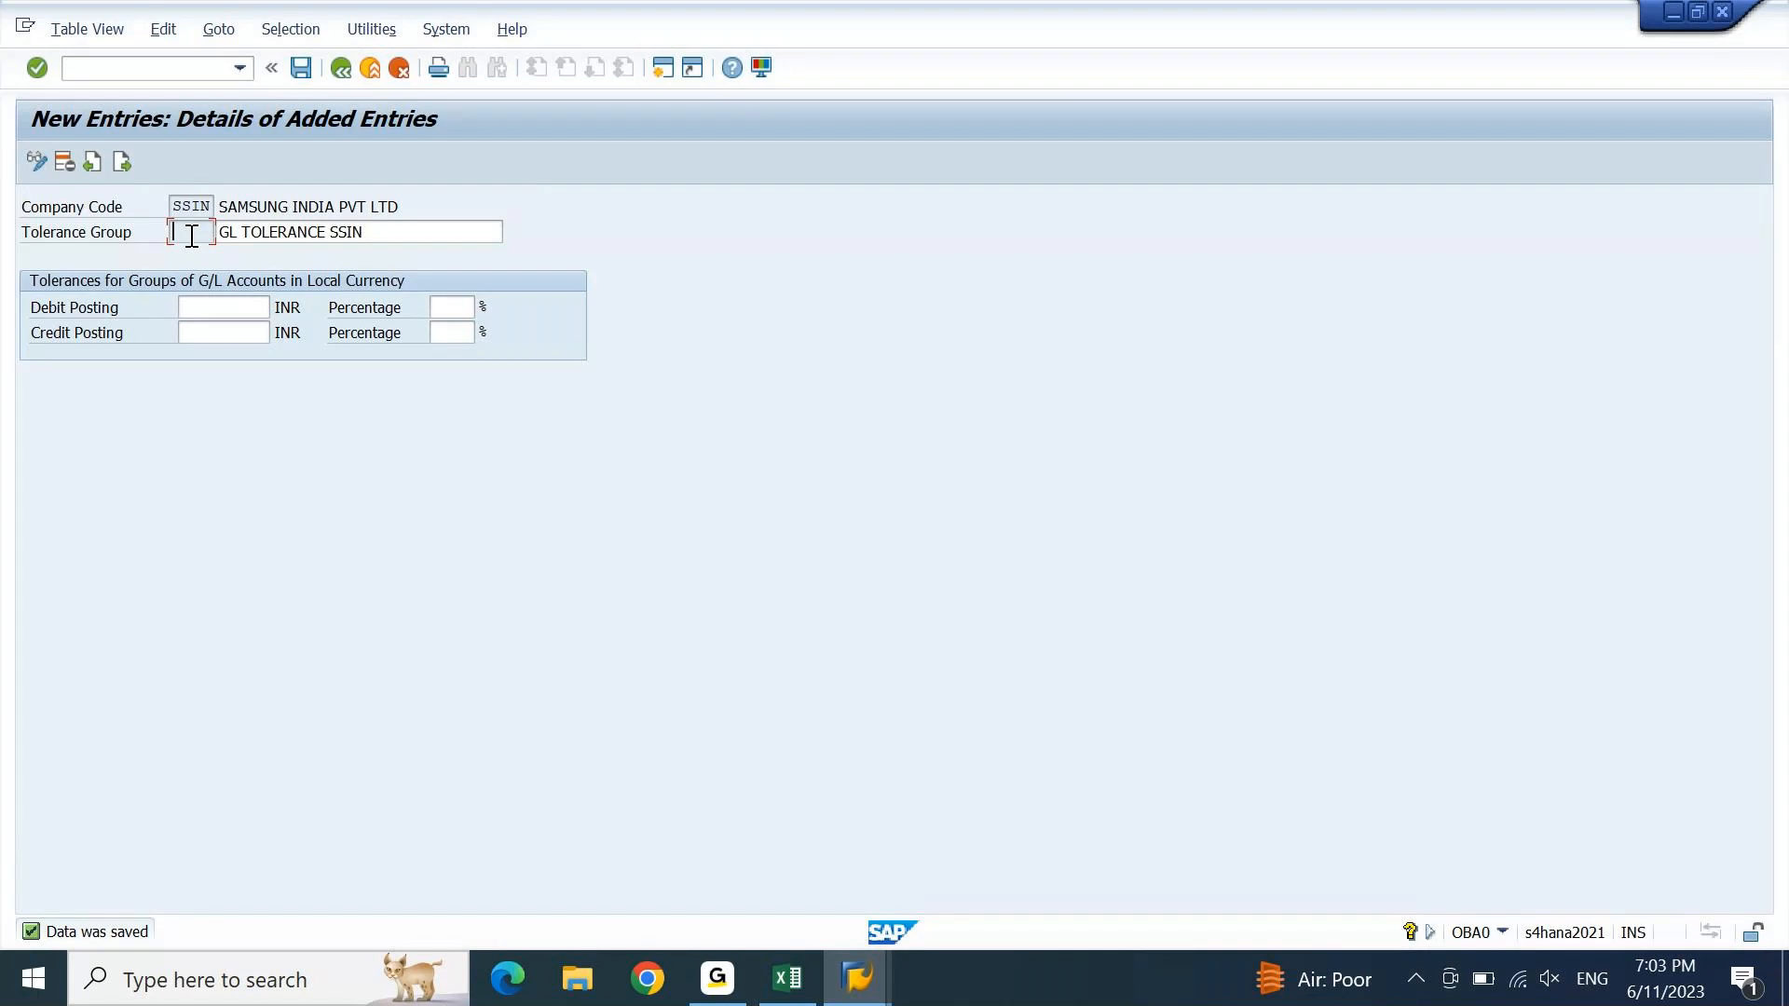
drag(172, 205, 215, 206)
click(185, 206)
key(ctrl+s)
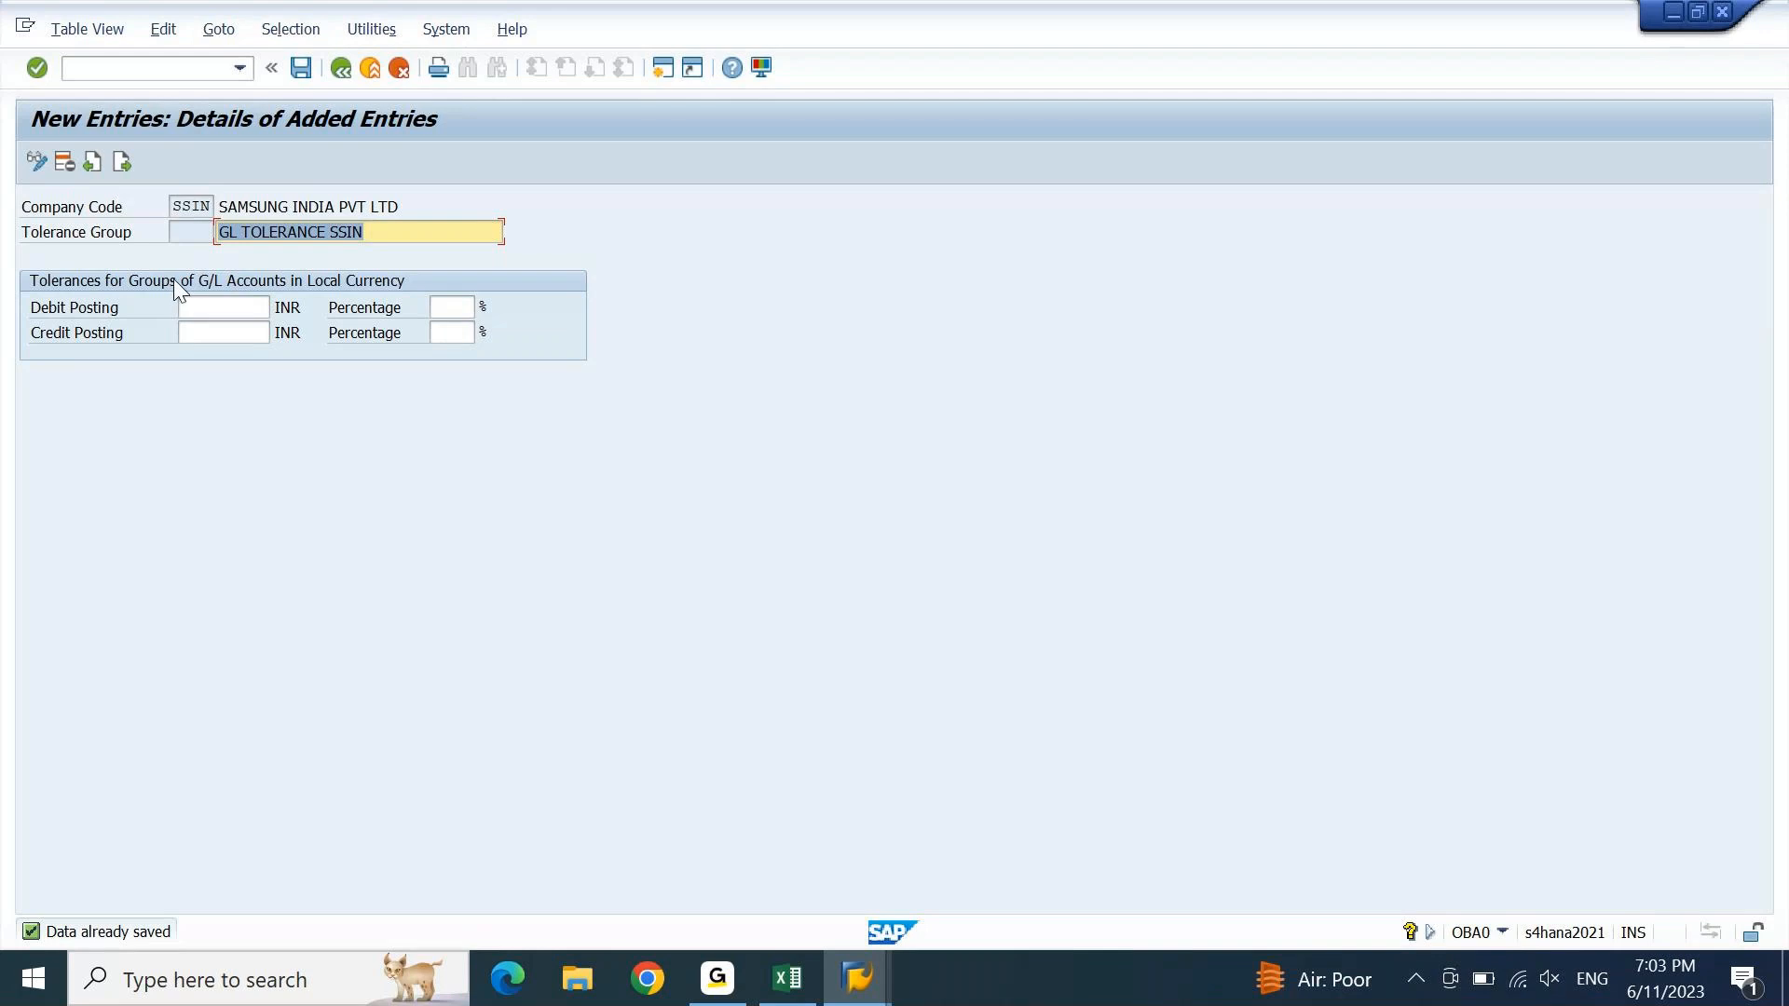
click(209, 307)
click(445, 306)
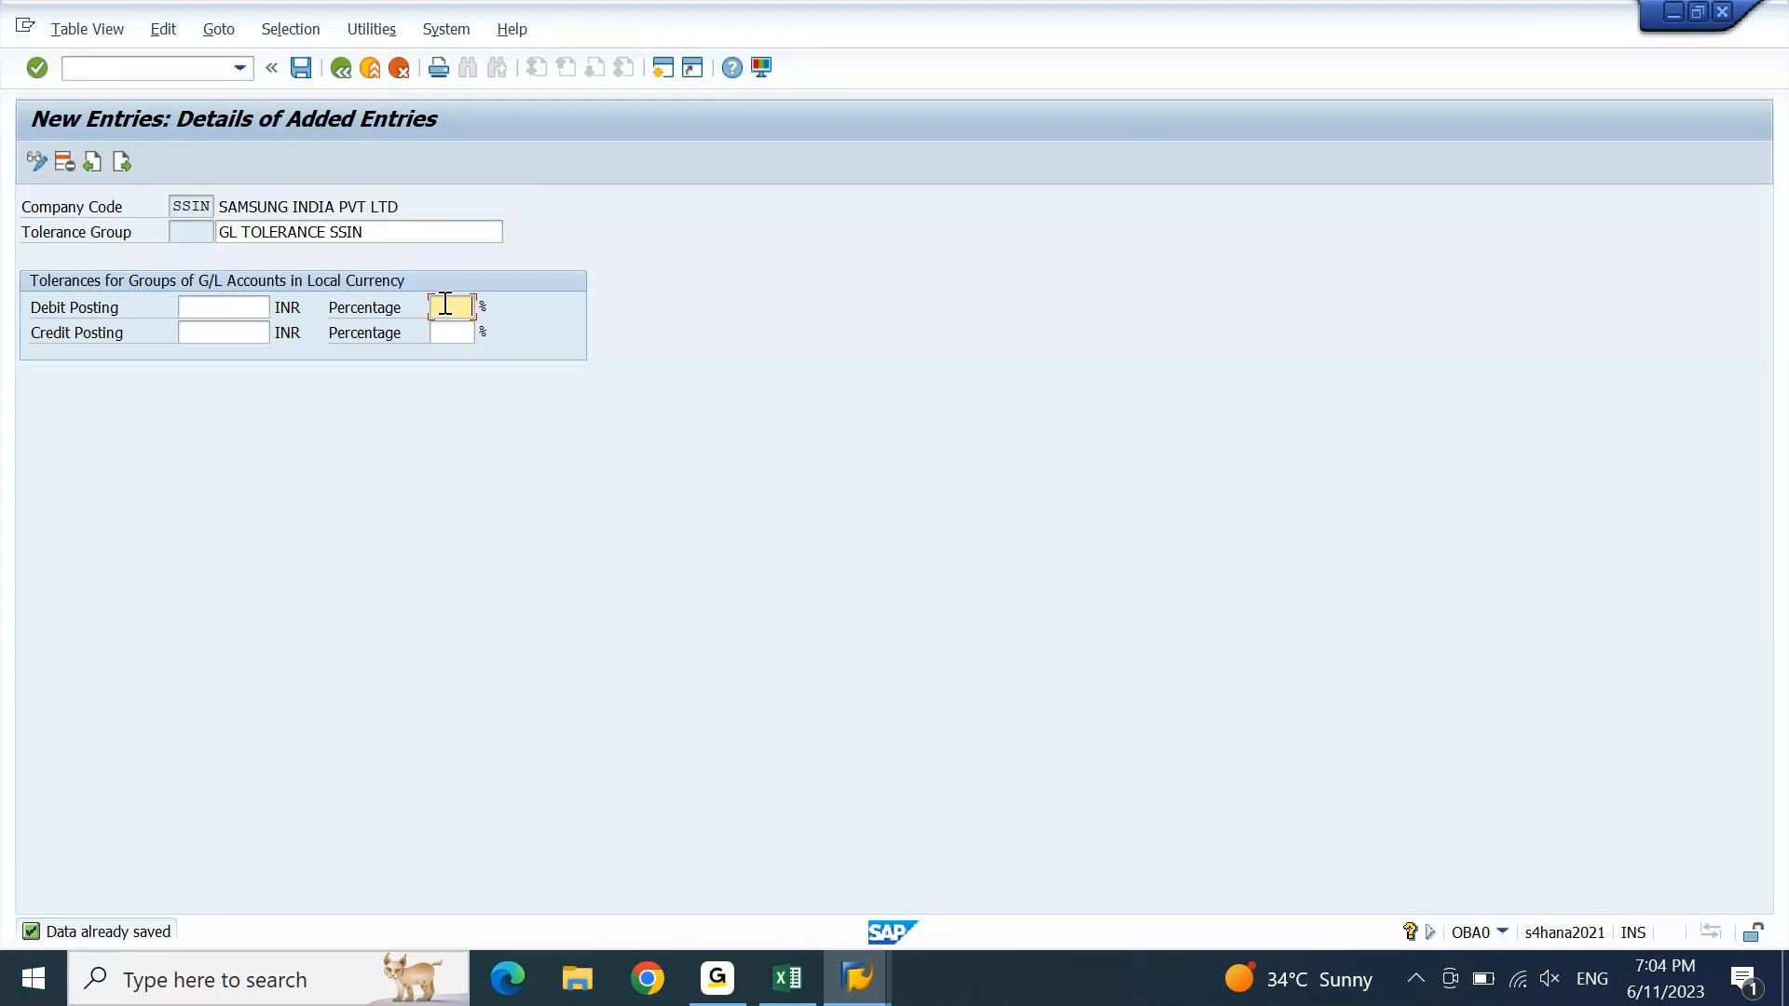
- Leave the G/L tolerances transaction and check the Customer/Vendor Tolerances row in the Excel workbook
key(F3)
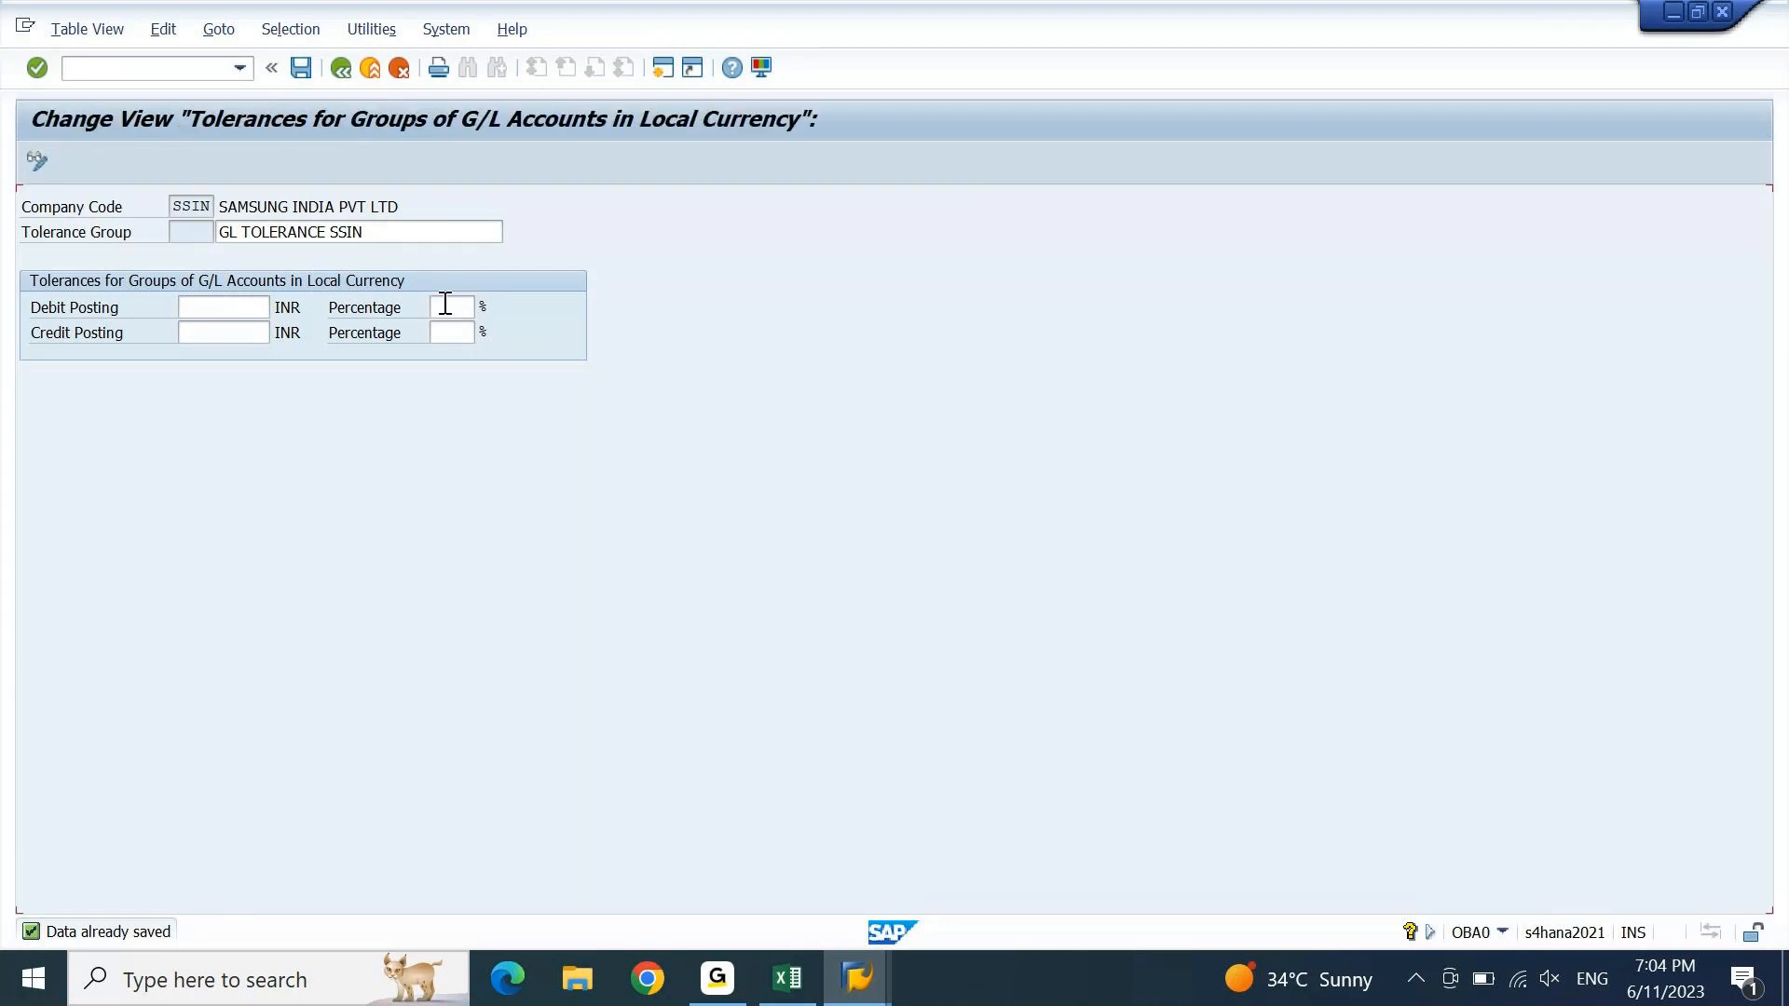
key(F3)
key(F3)
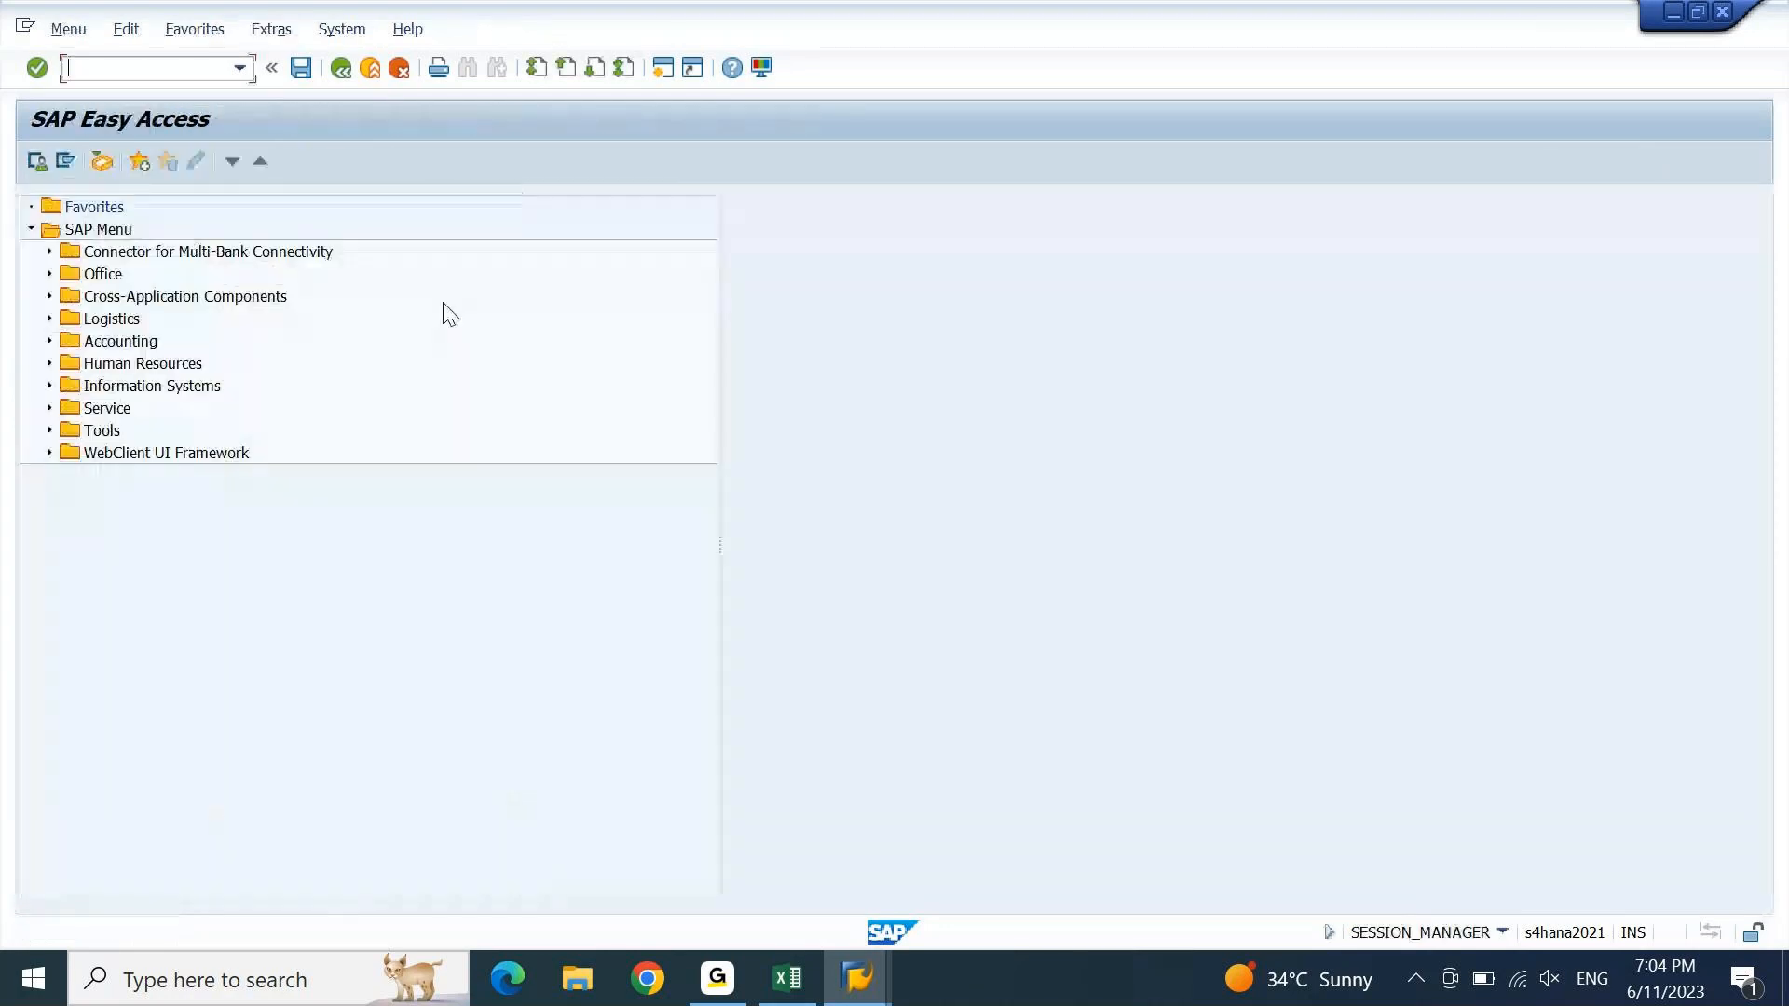
click(796, 997)
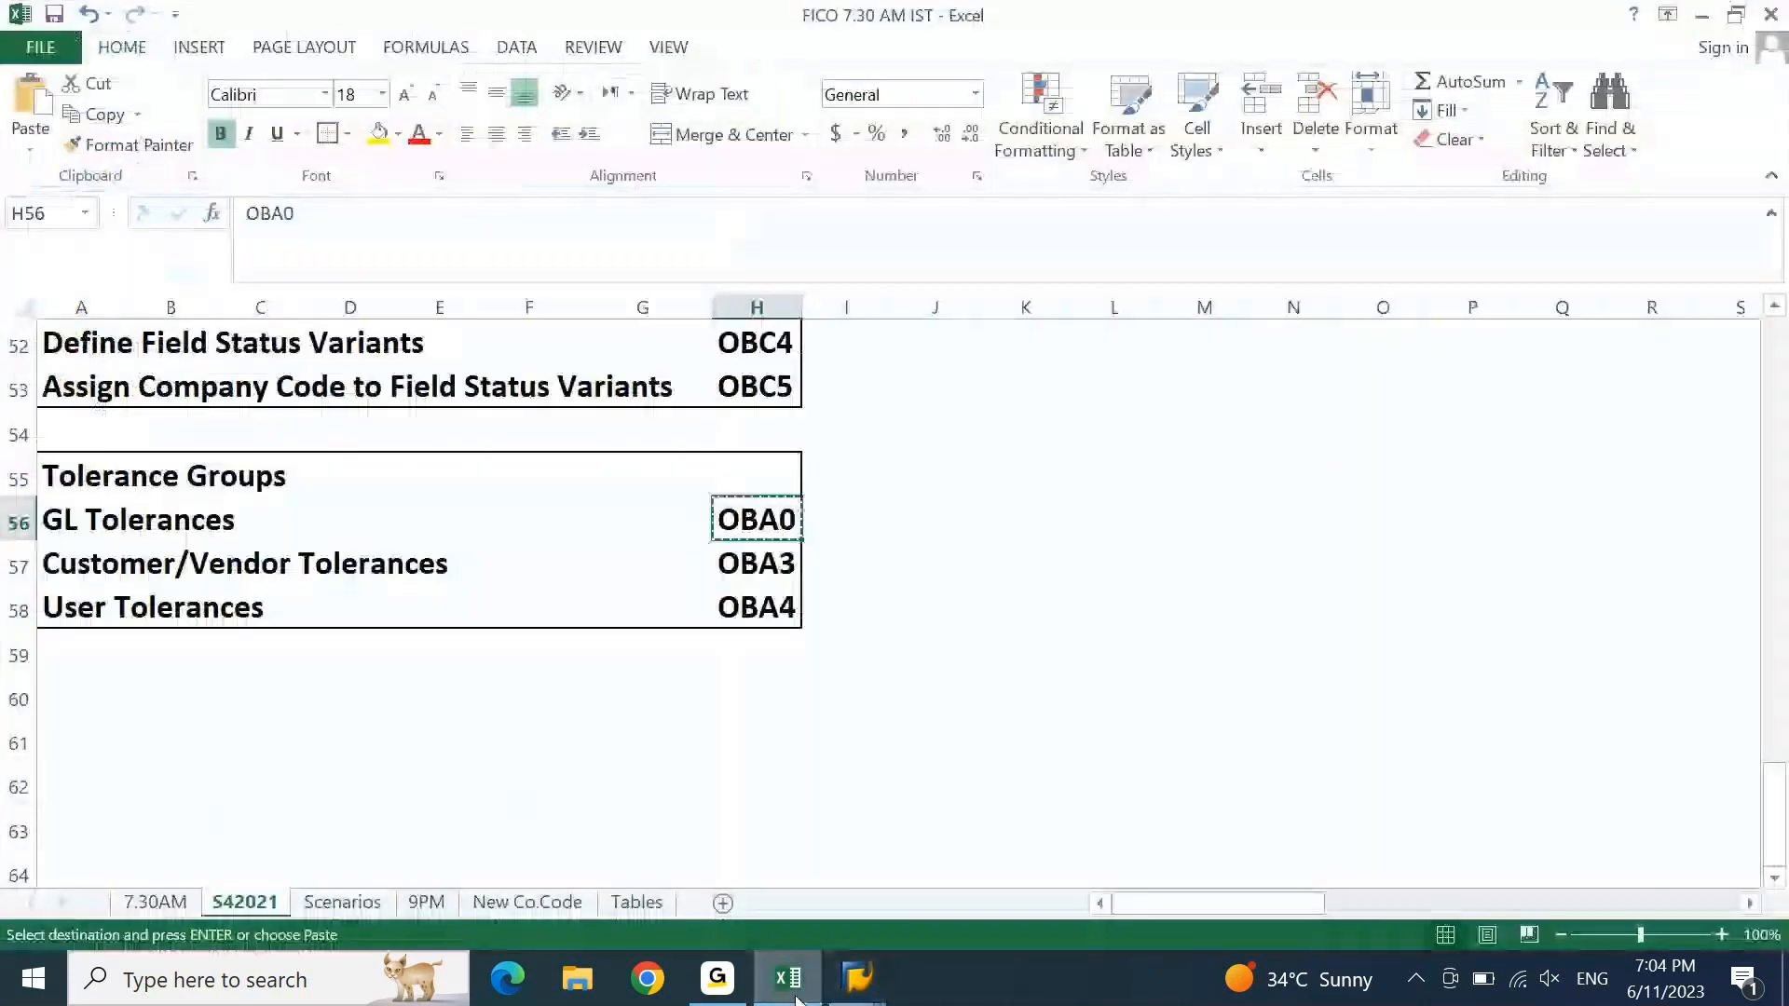
click(187, 527)
key(Down)
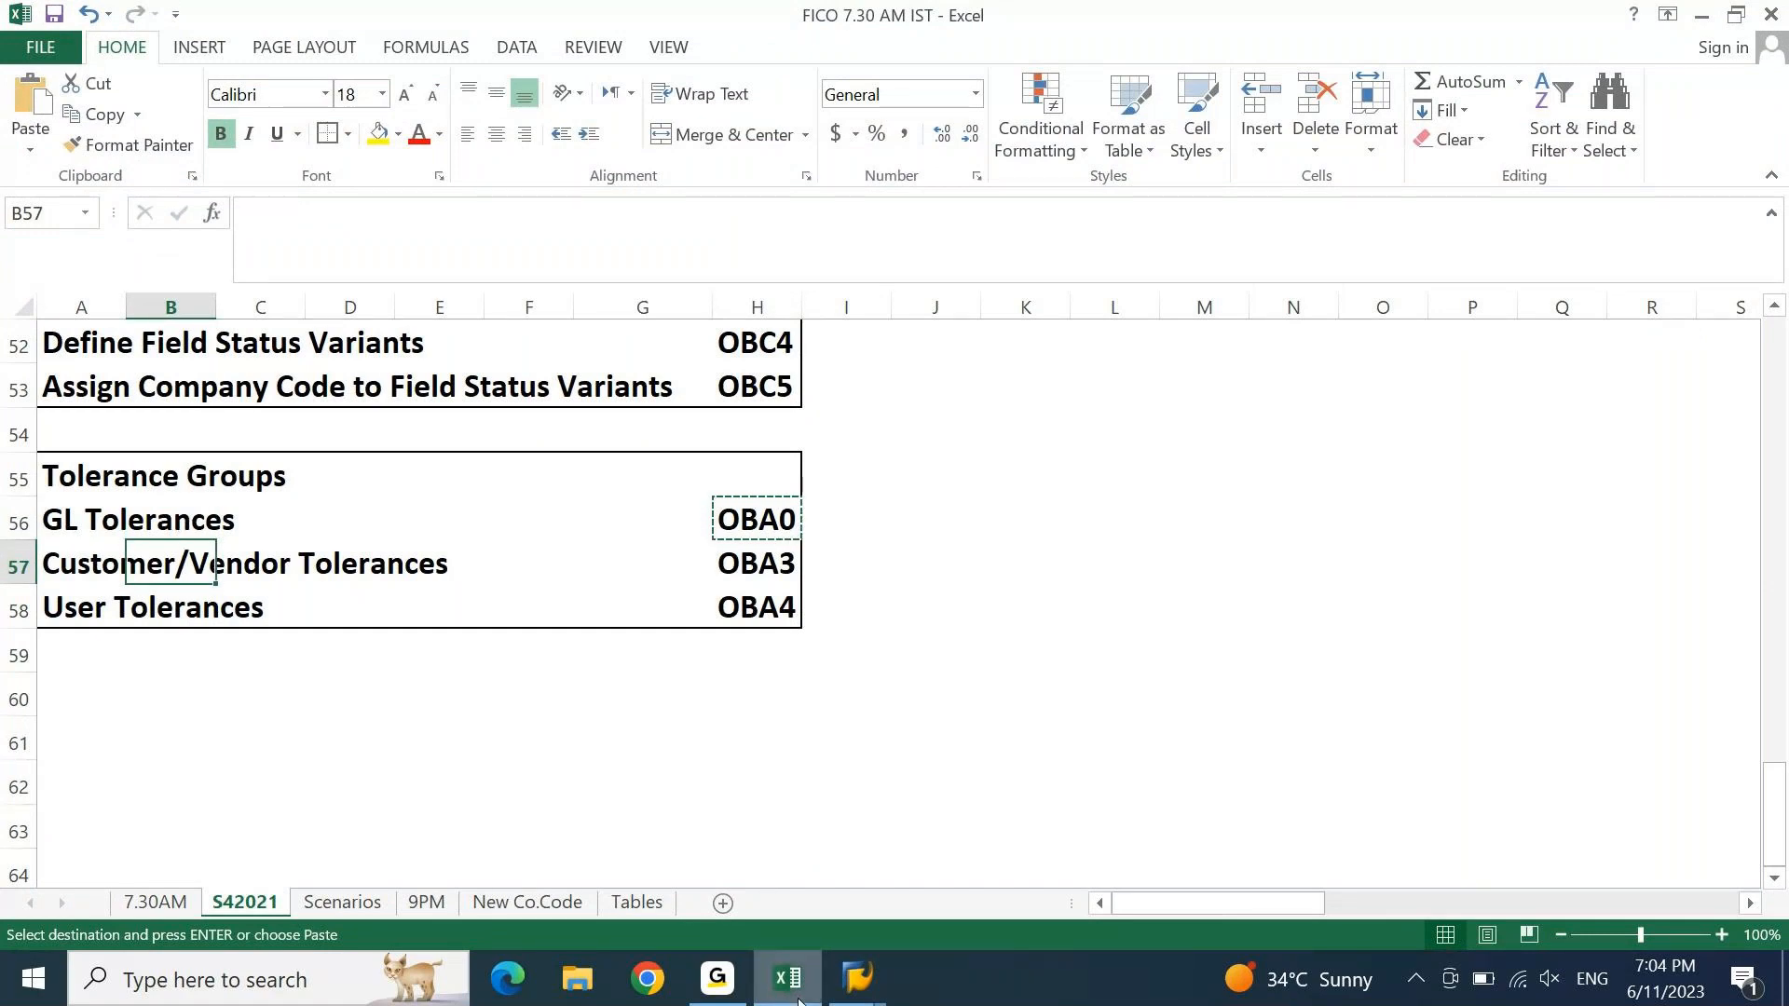
- Switch back to SAP and open transaction OBA3 for customer/vendor tolerances
click(857, 978)
text(OBA3)
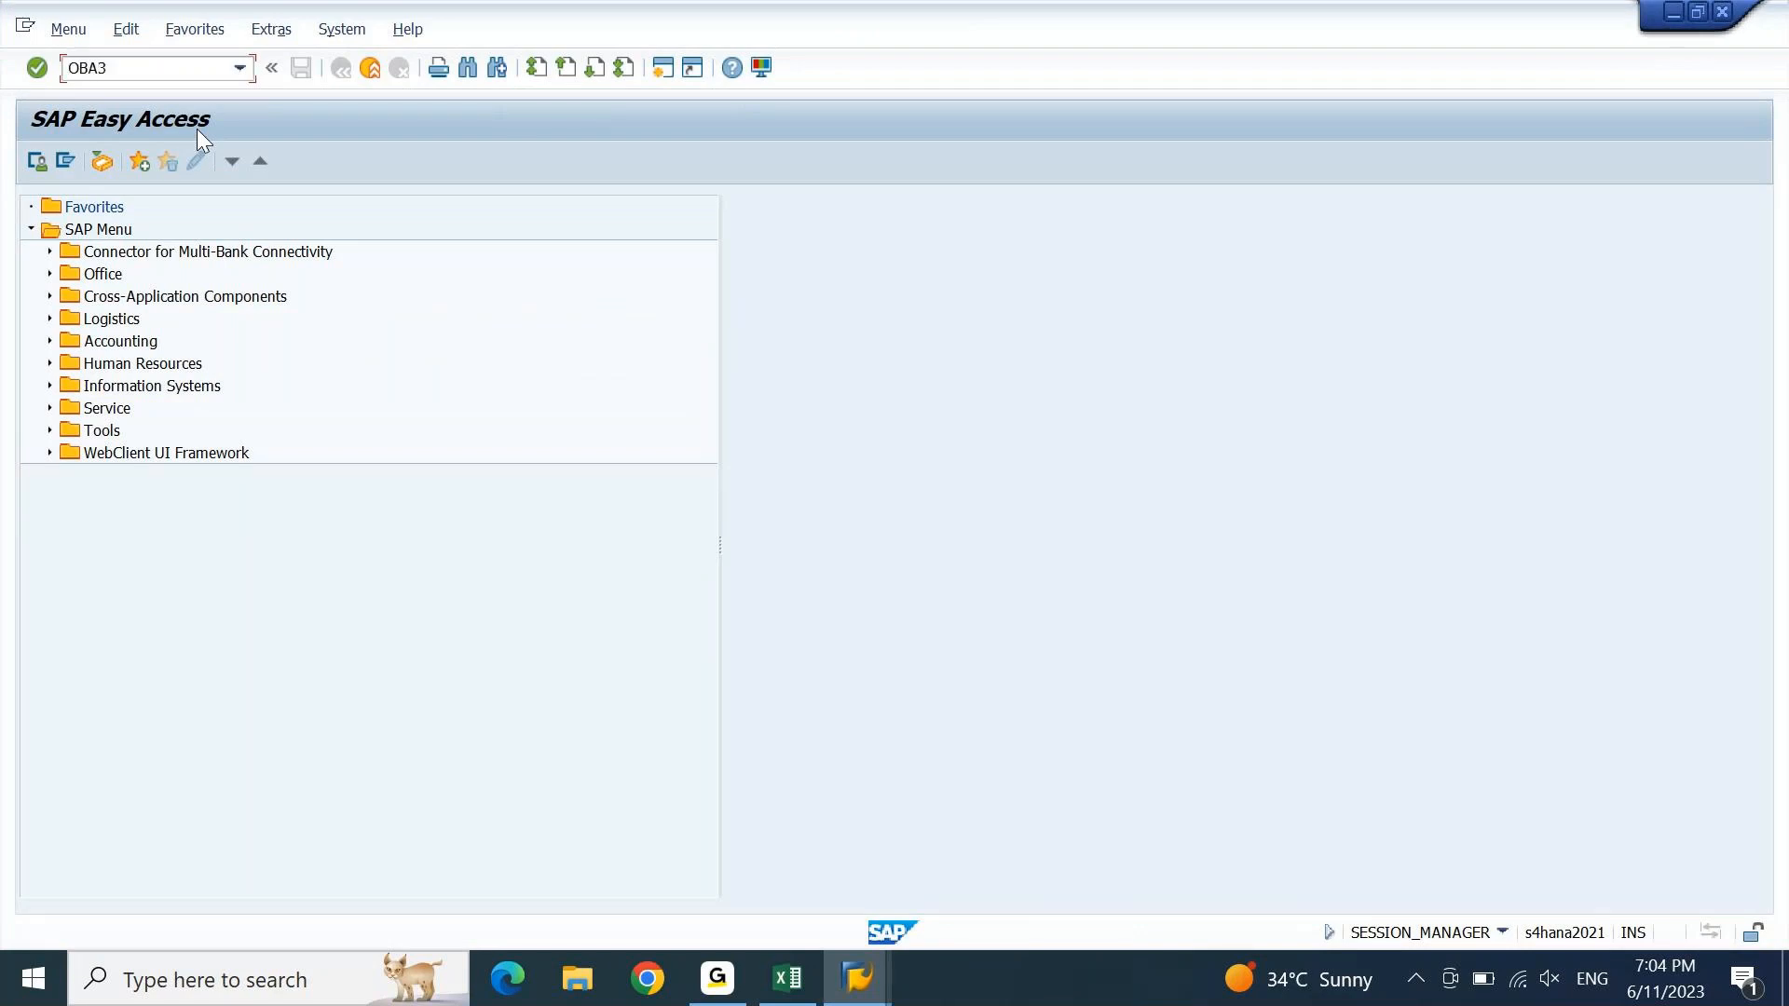
key(Return)
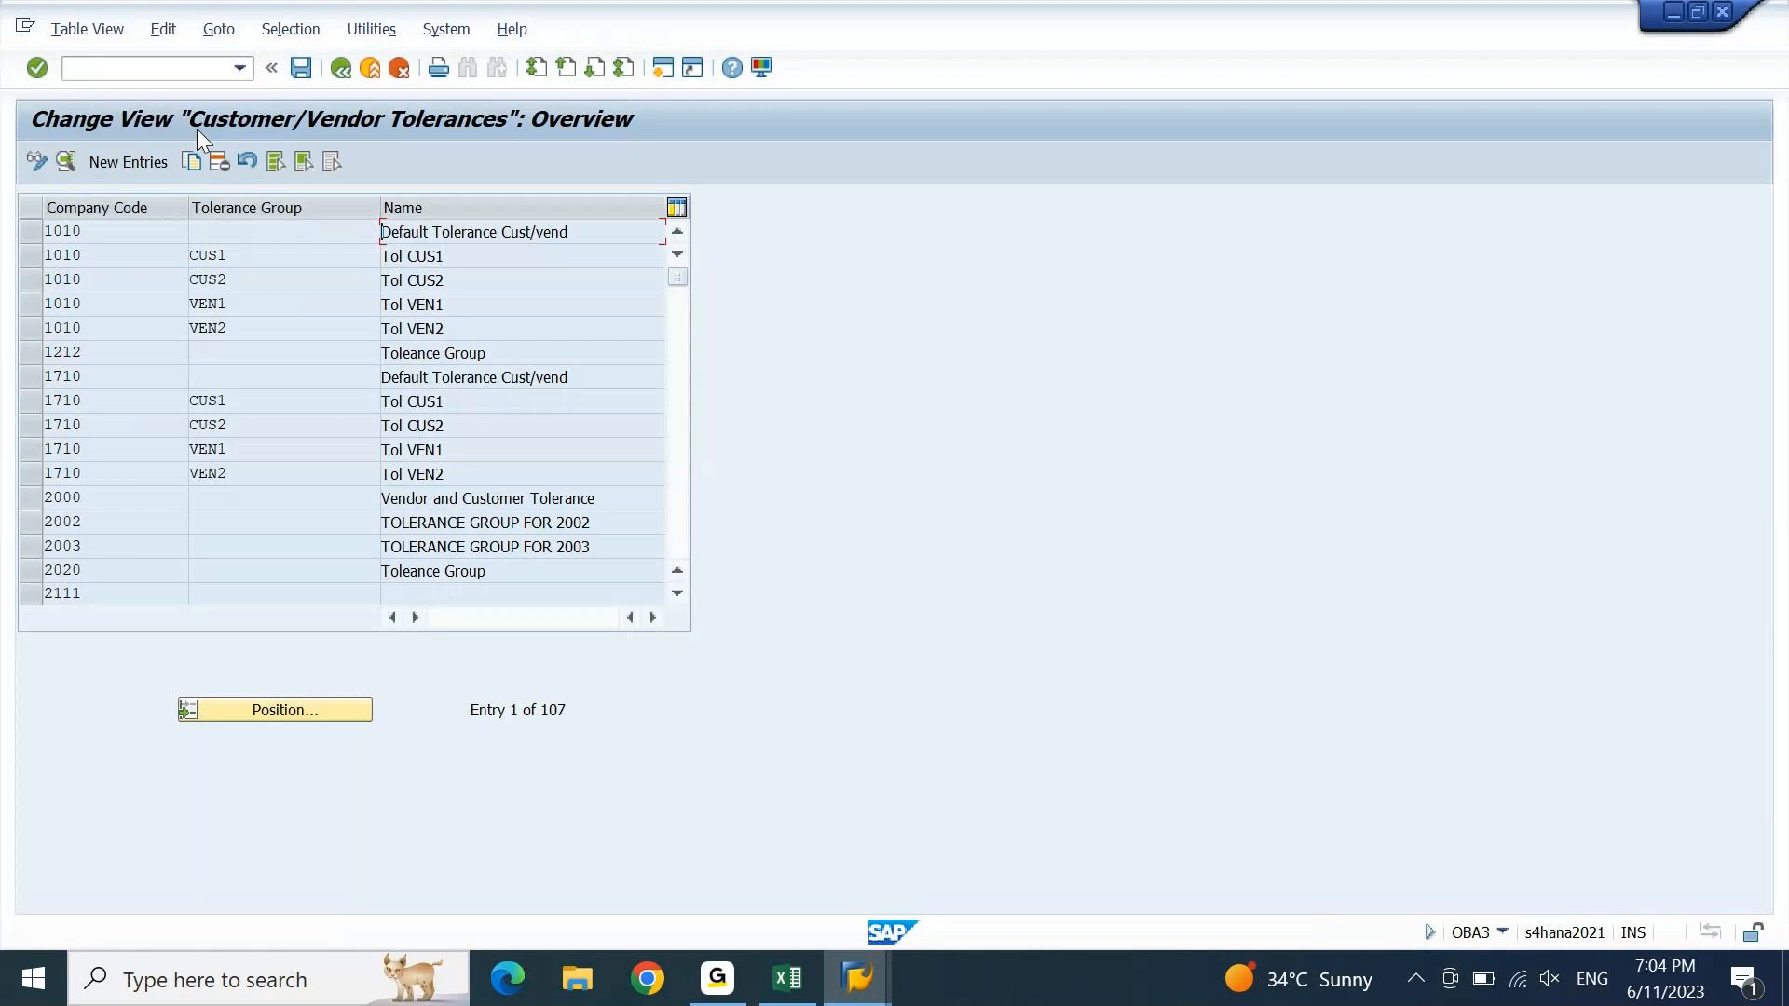
- Add a new customer/vendor tolerance entry for company code SSIN with the description "TOLERANCE FOR SSIN" and a blank group key
click(138, 160)
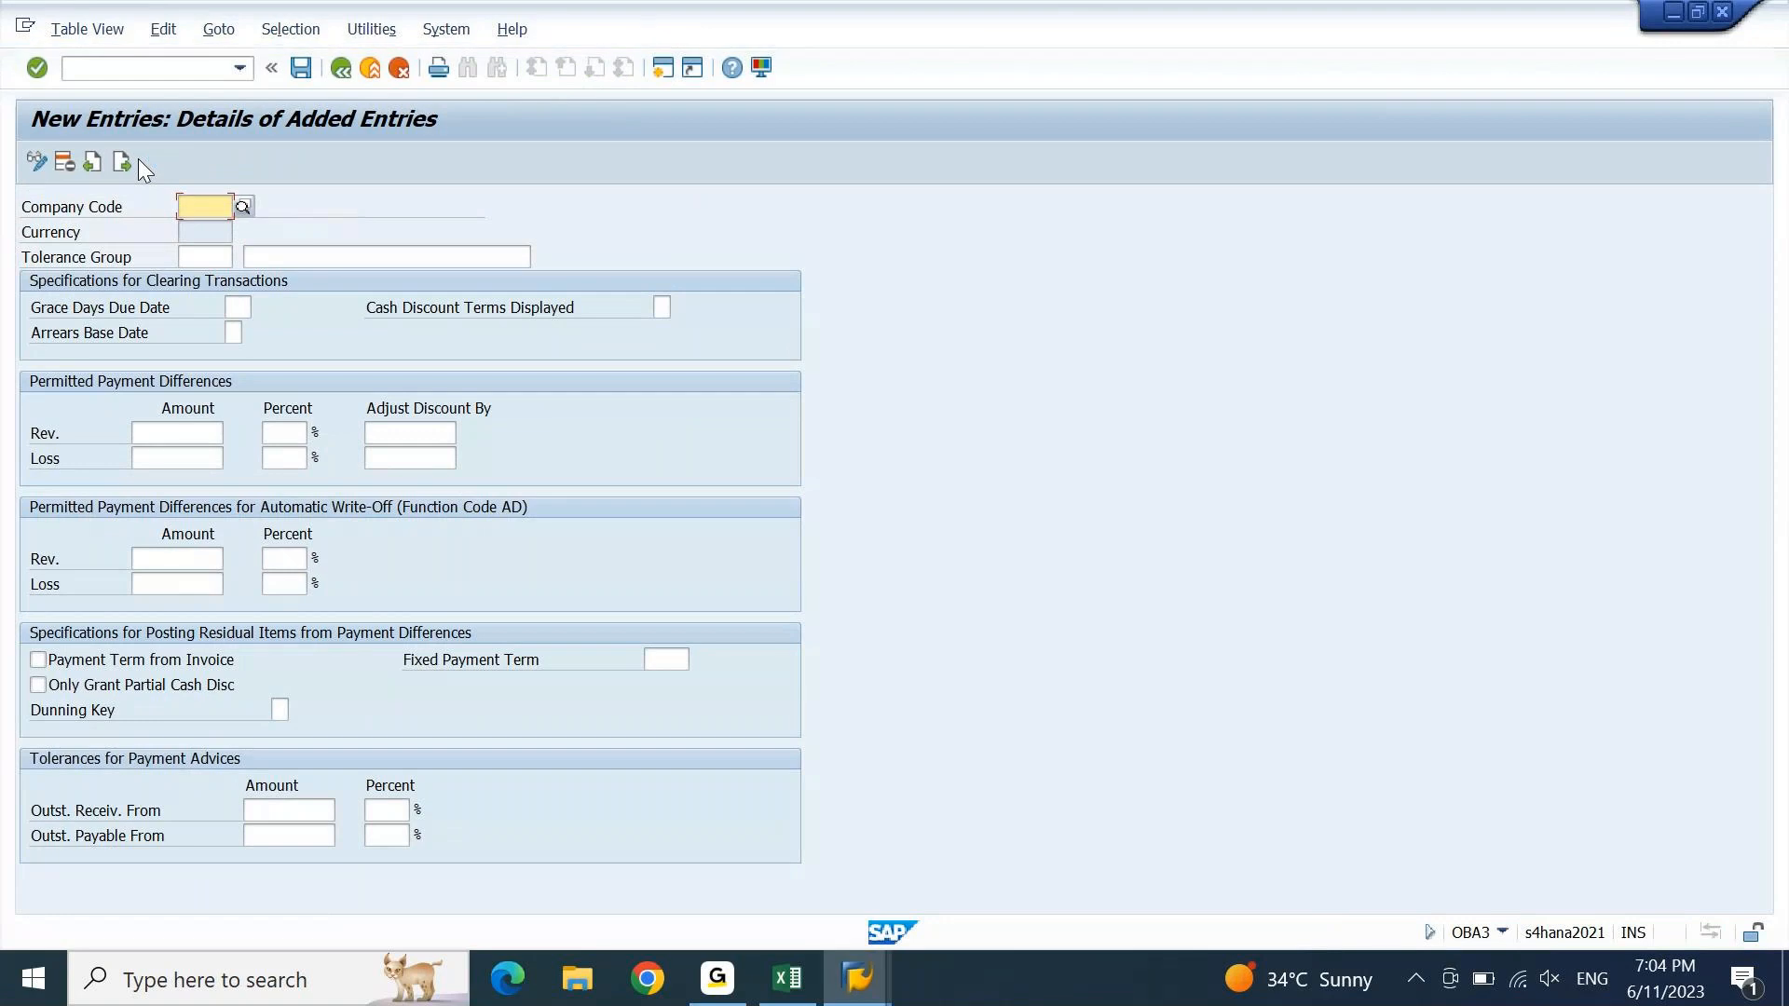
text(SS16)
key(Return)
text(TOL)
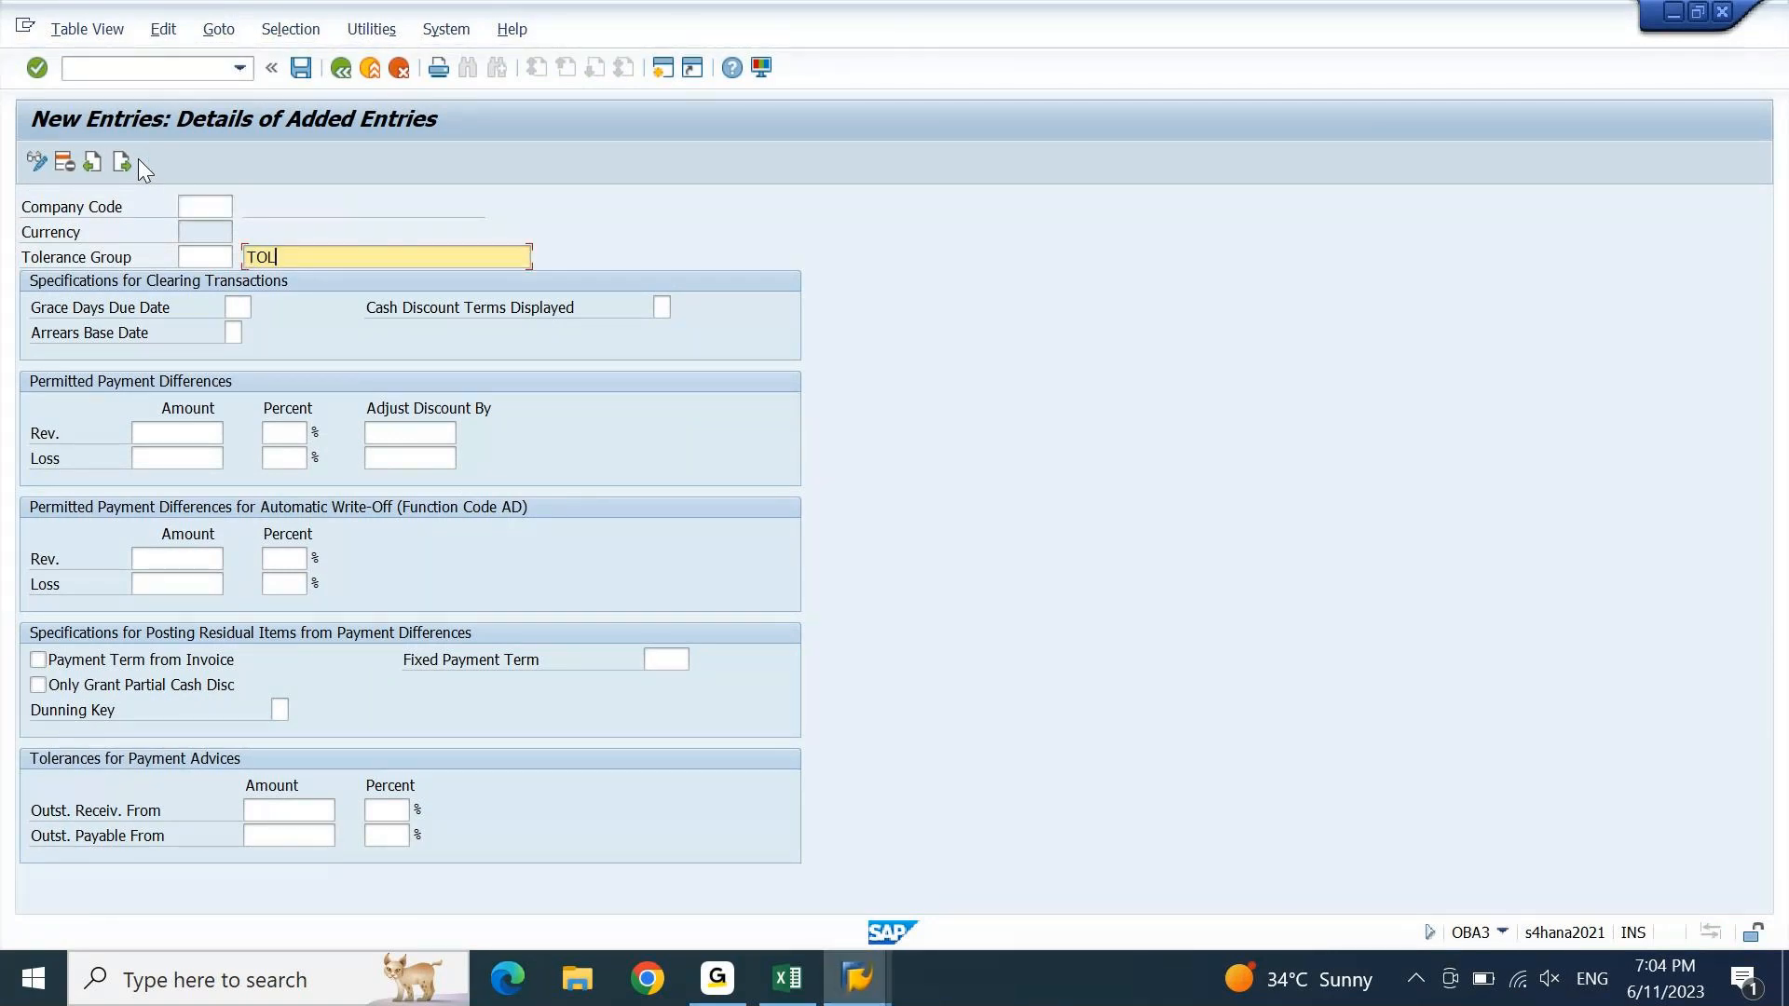
text(ERANCE FOR SSIN)
key(Return)
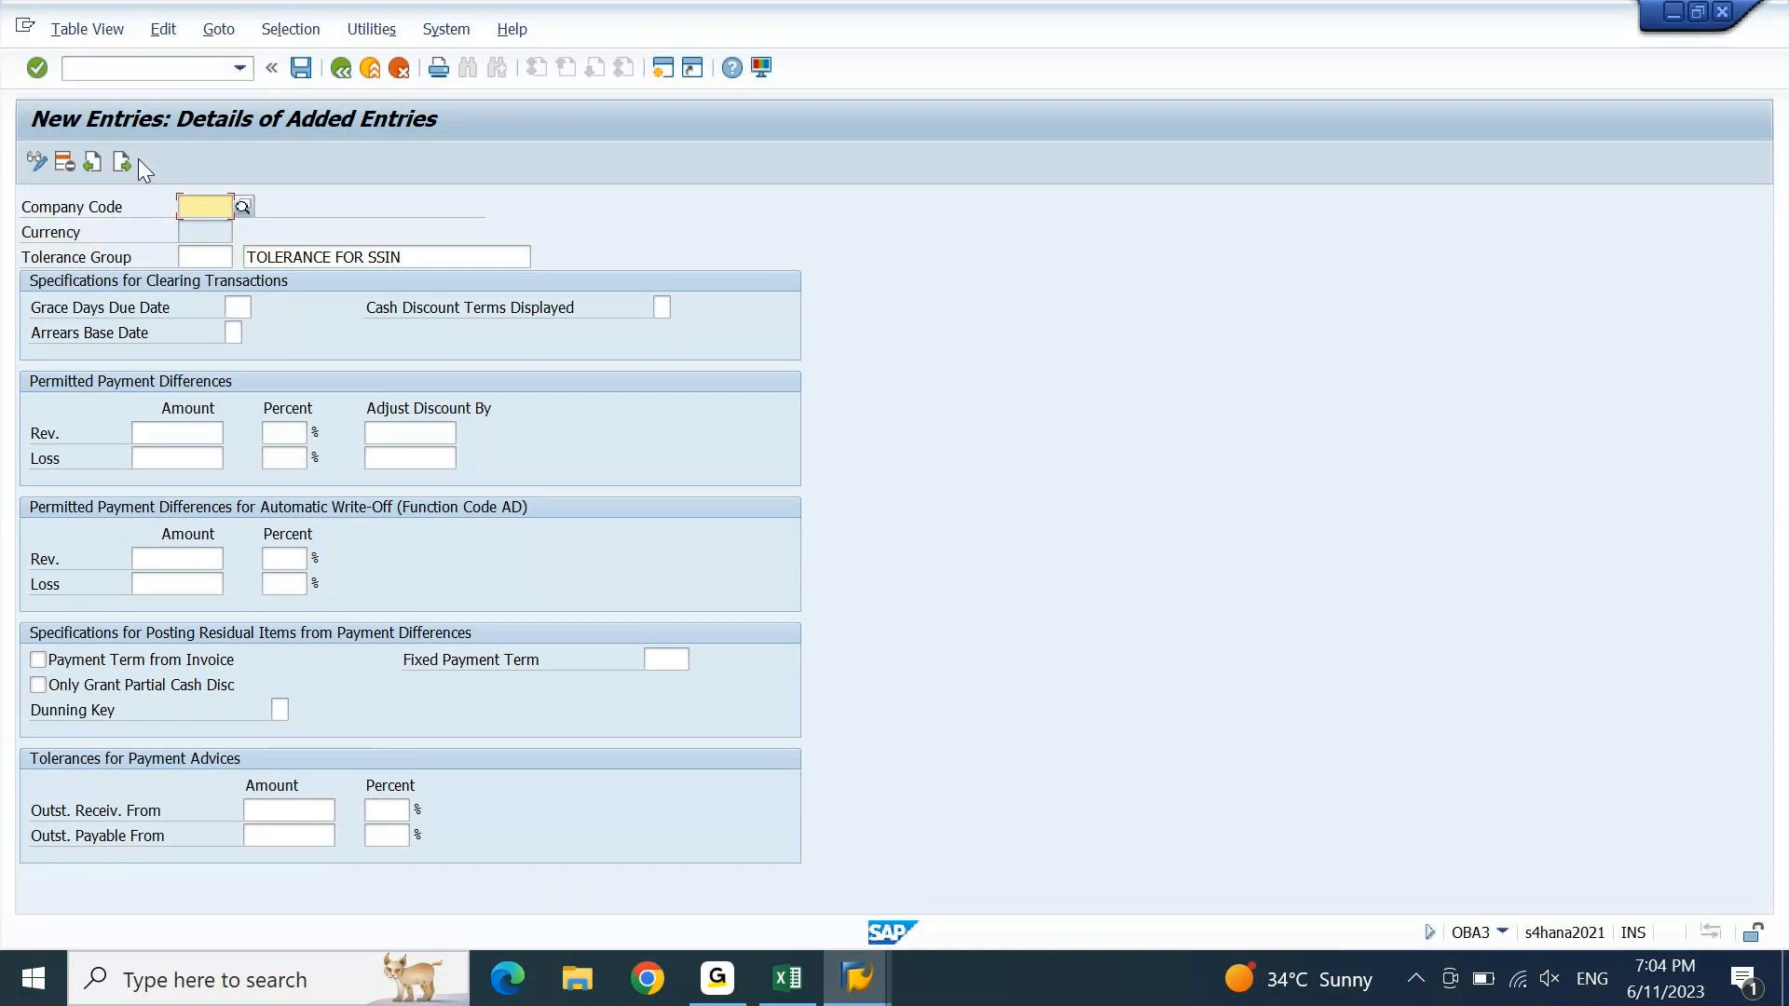
text(SSIN)
key(Return)
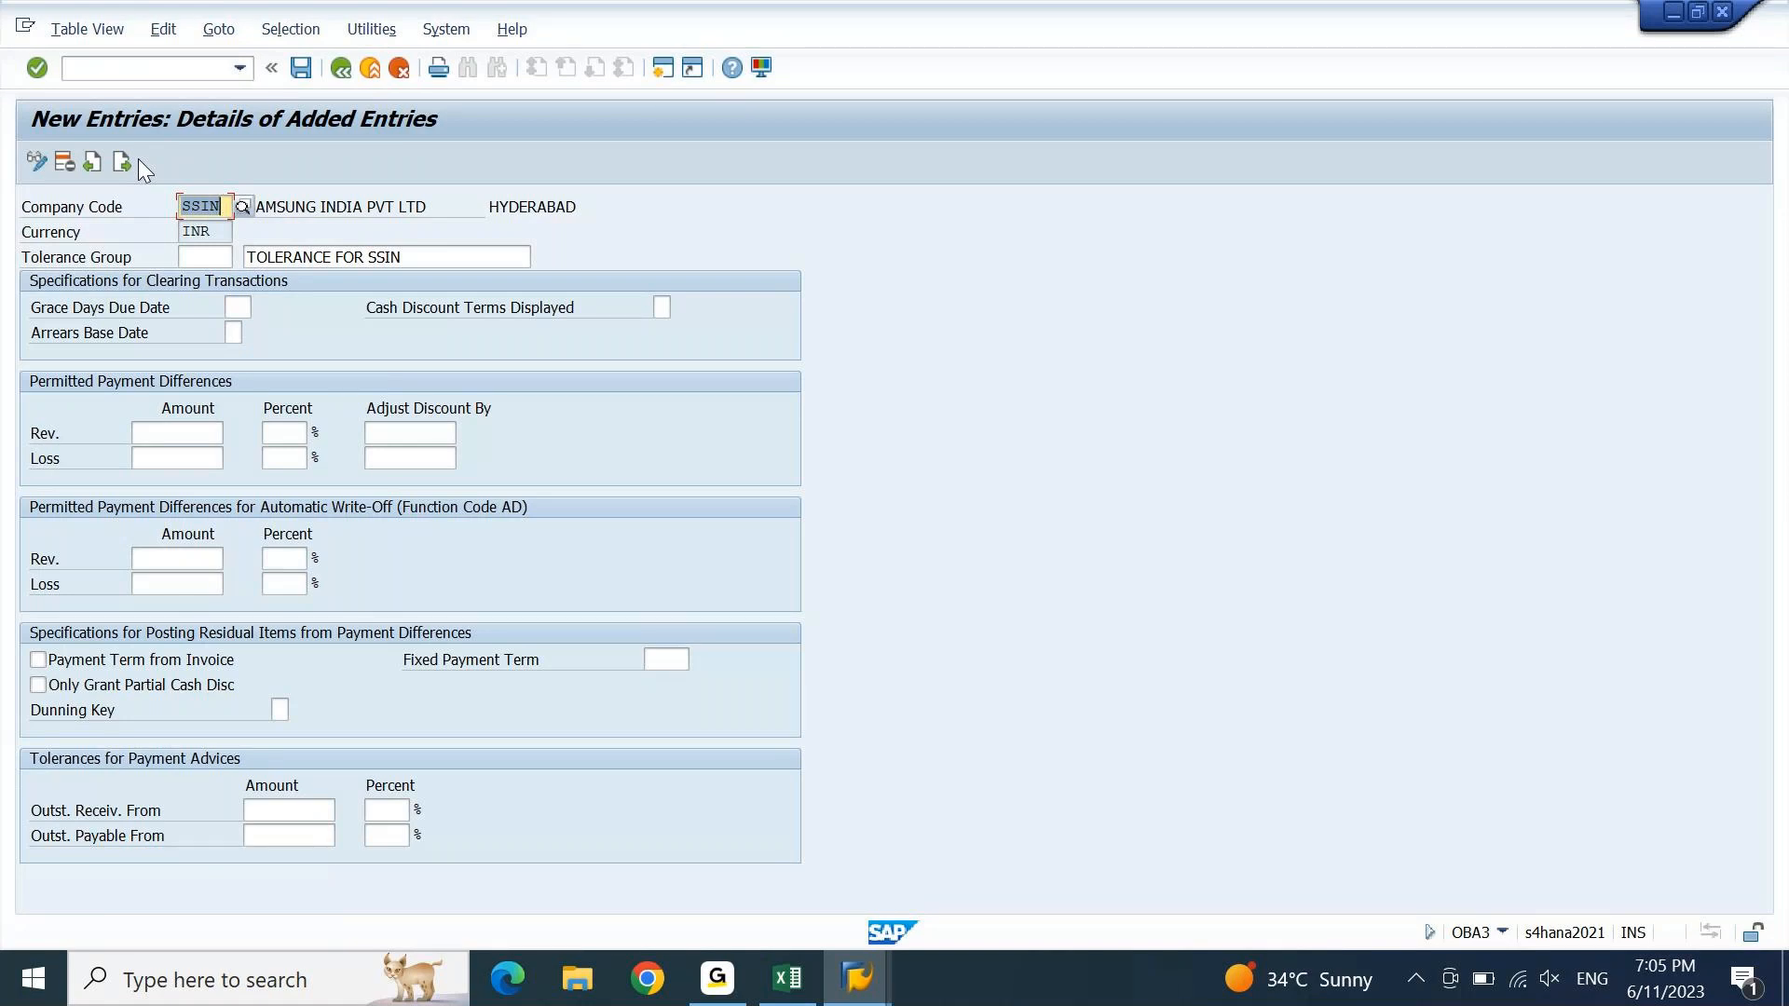
- Save the customer/vendor tolerance entry for SSIN, confirm the customizing request and leave the transaction
key(ctrl+s)
key(Return)
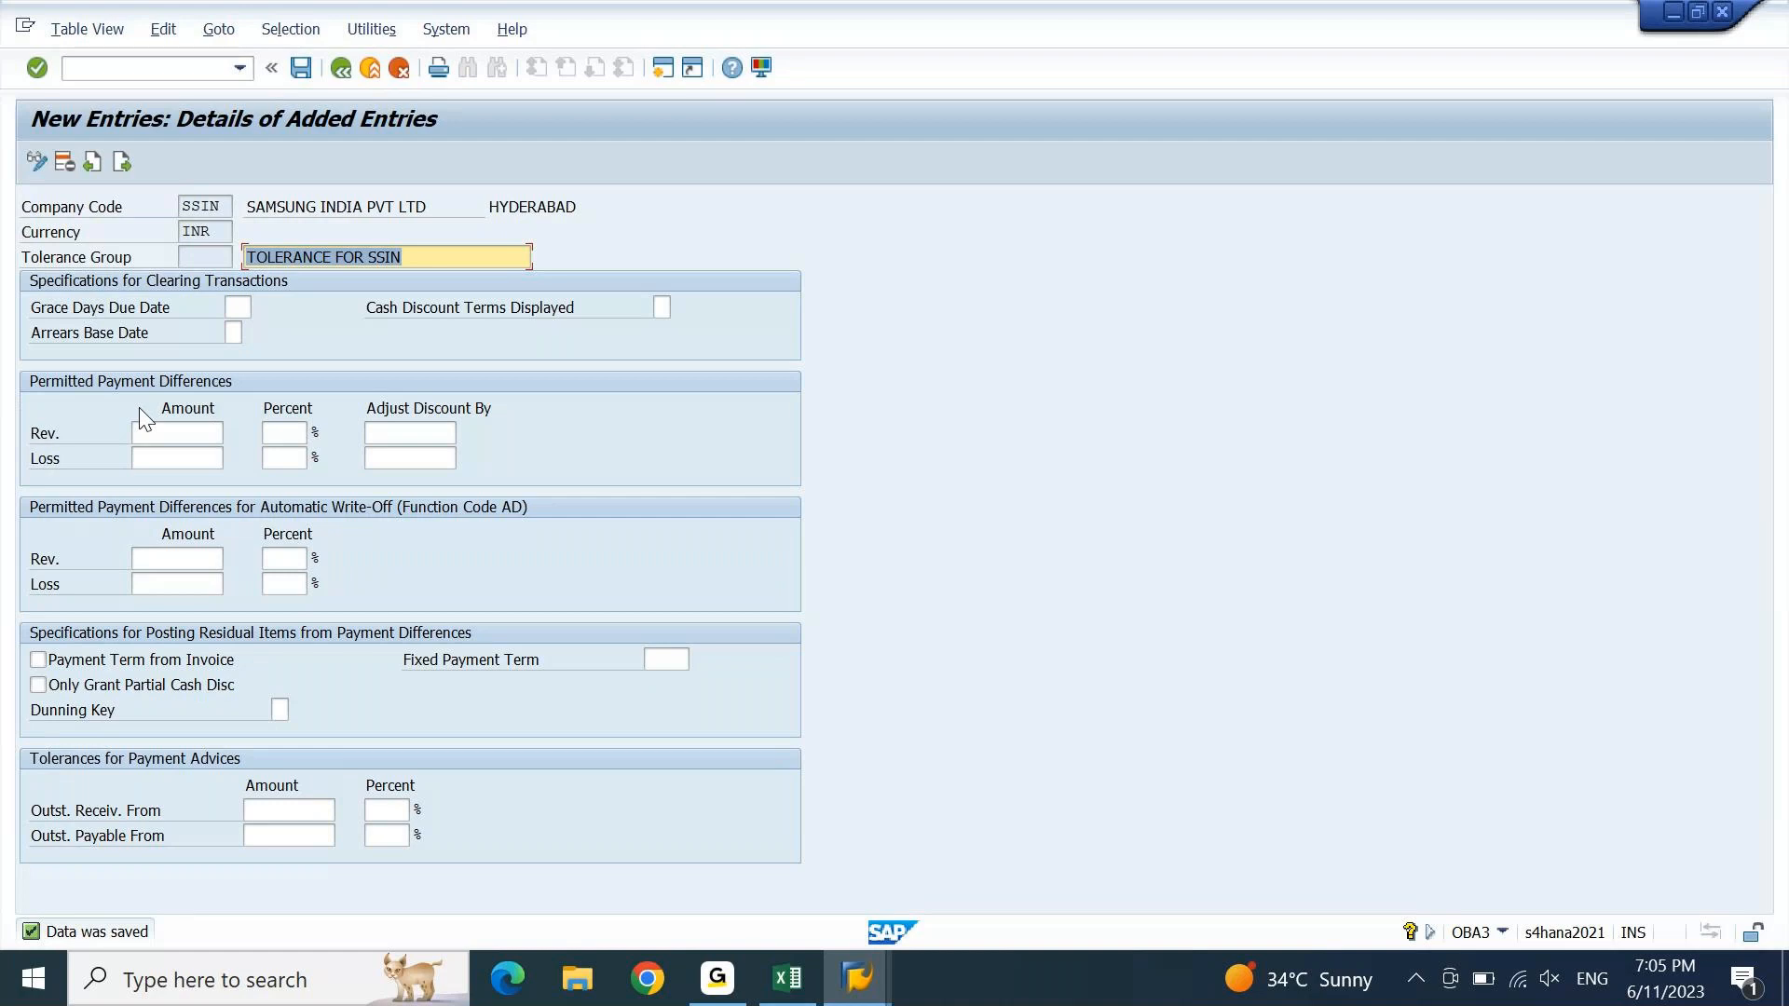
key(F3)
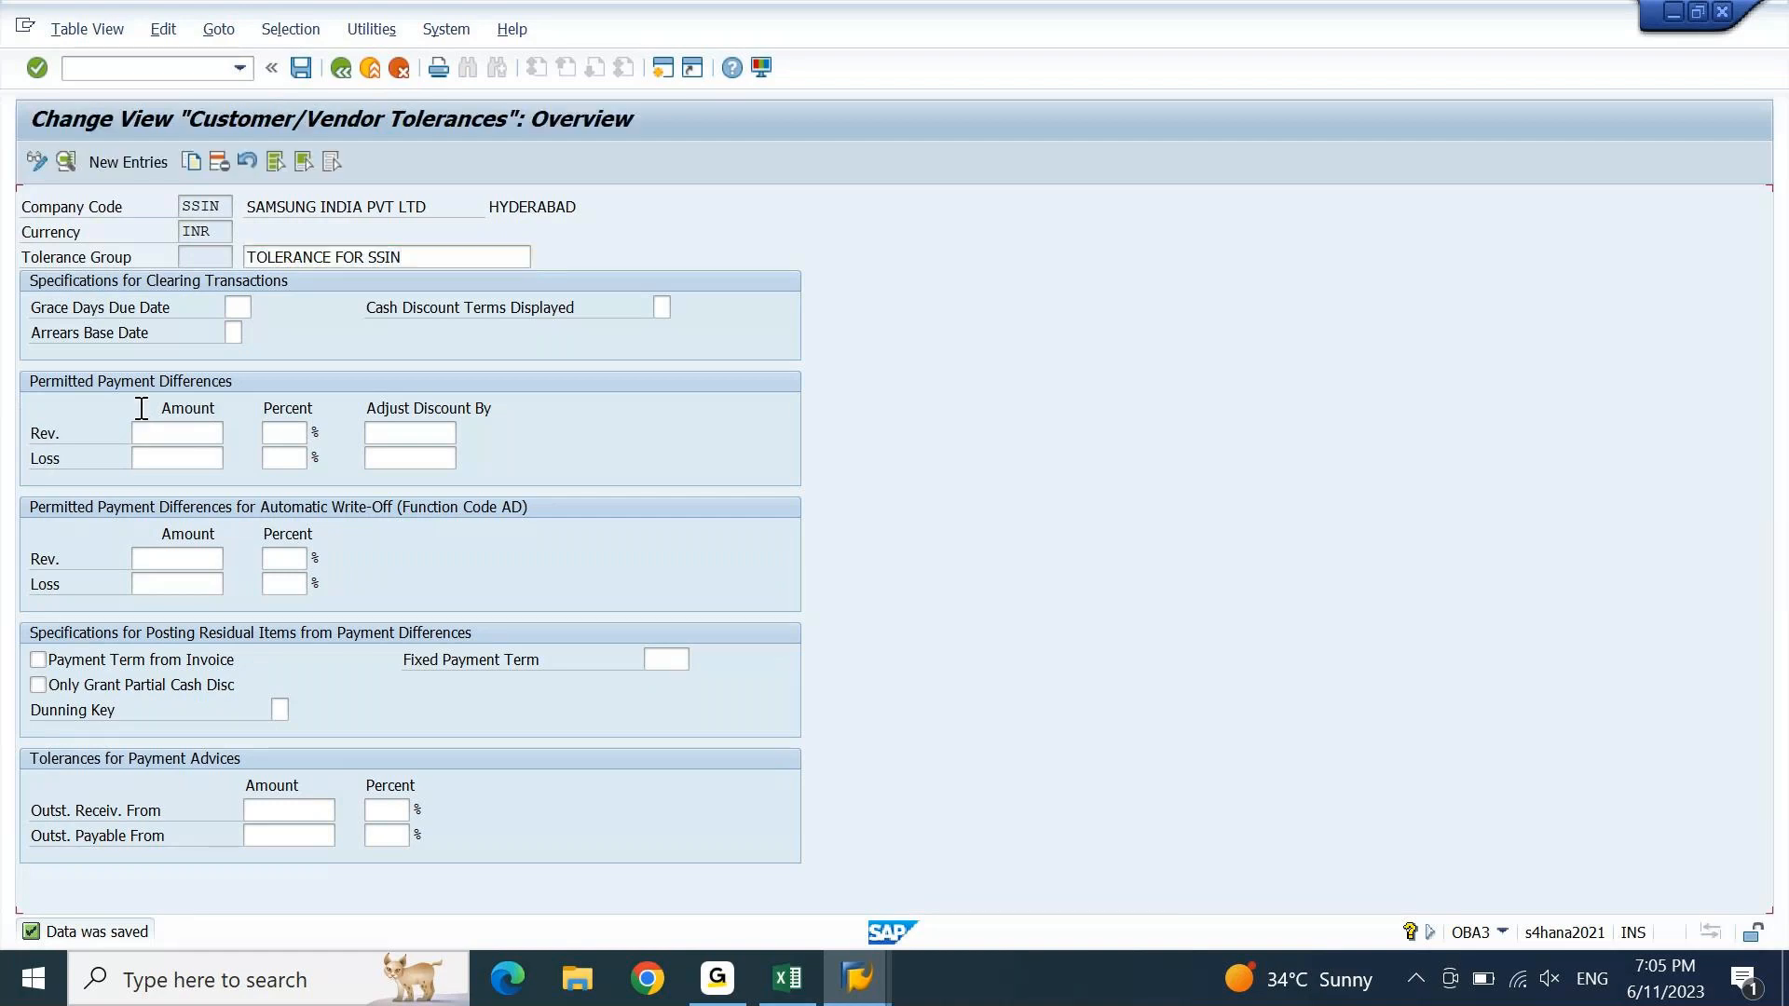
key(F3)
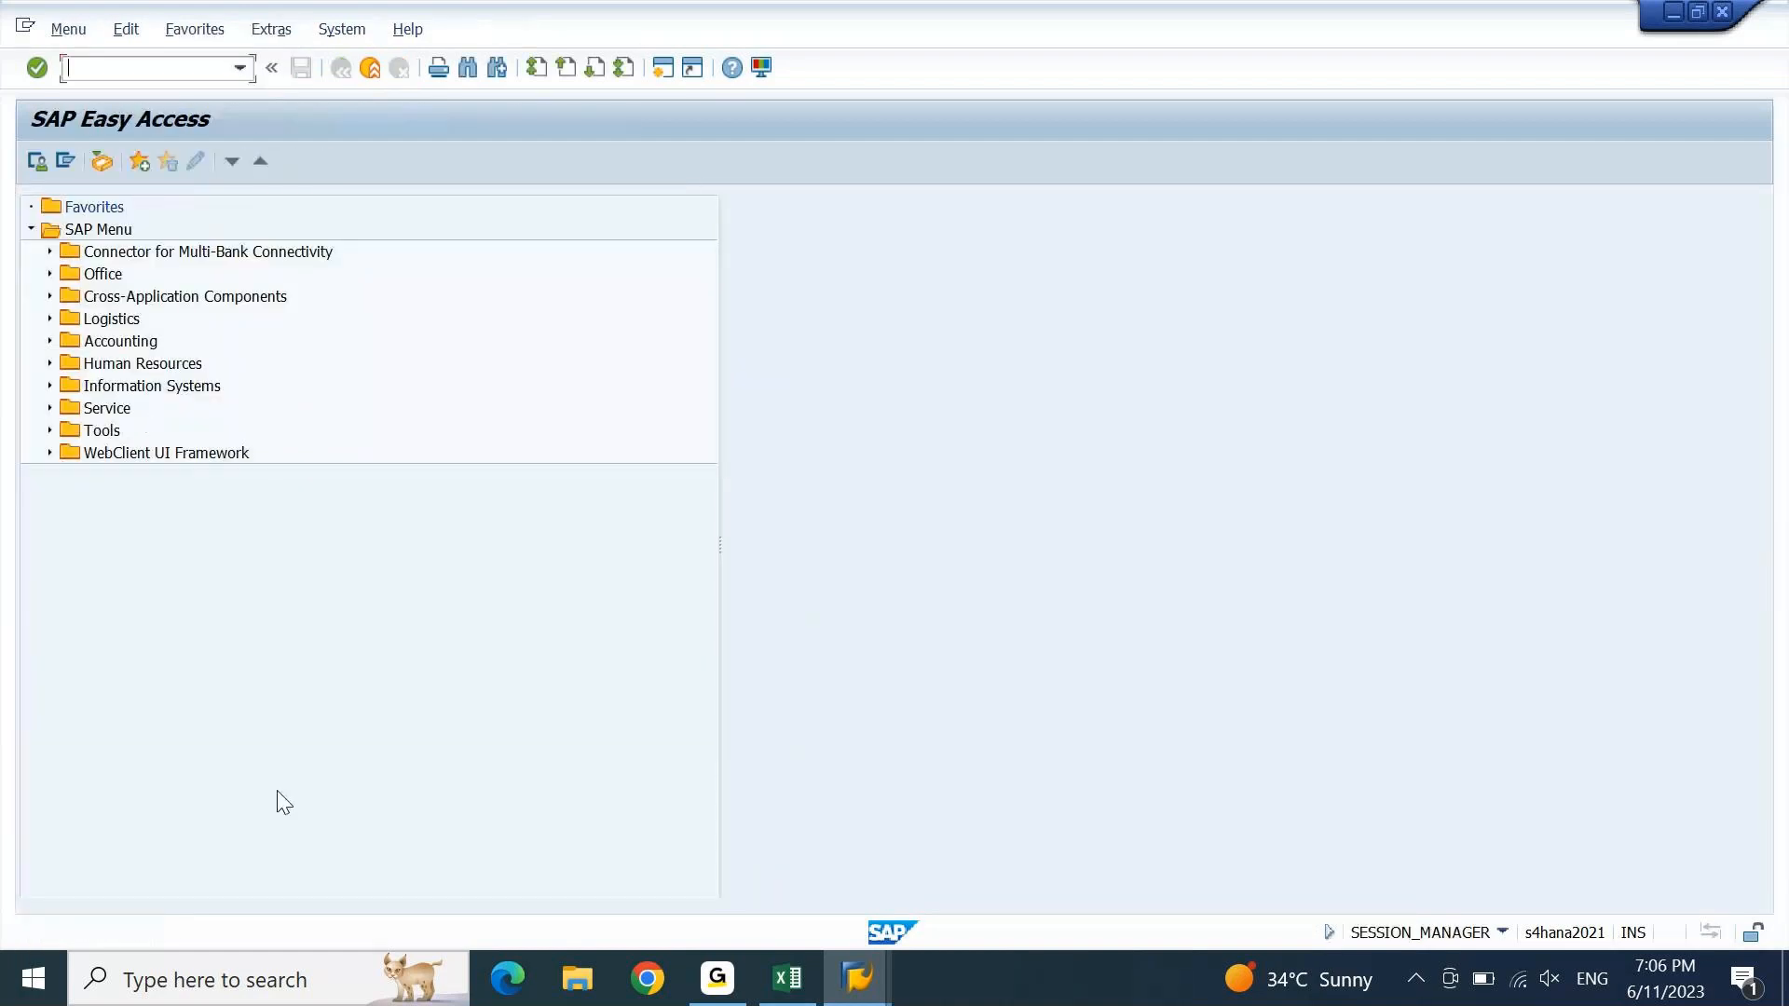
- Switch to the Excel workbook and copy the transaction code OBA4 from the User Tolerances row
click(788, 979)
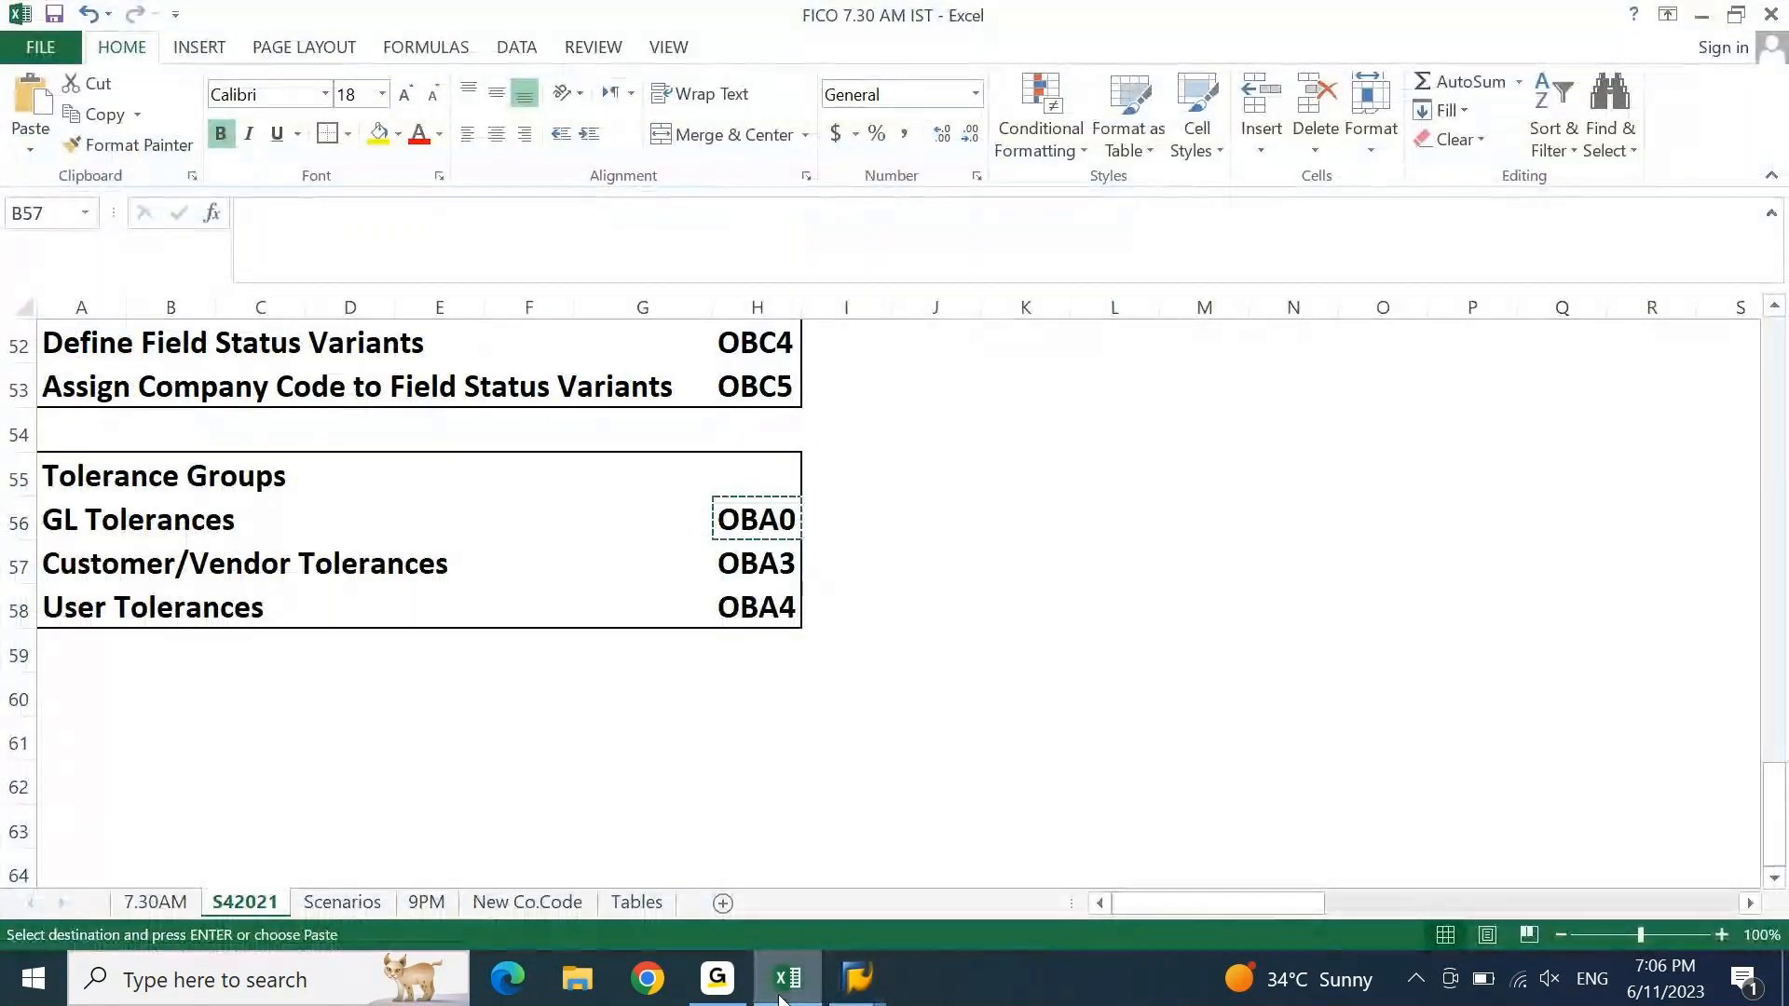
key(ctrl+Down)
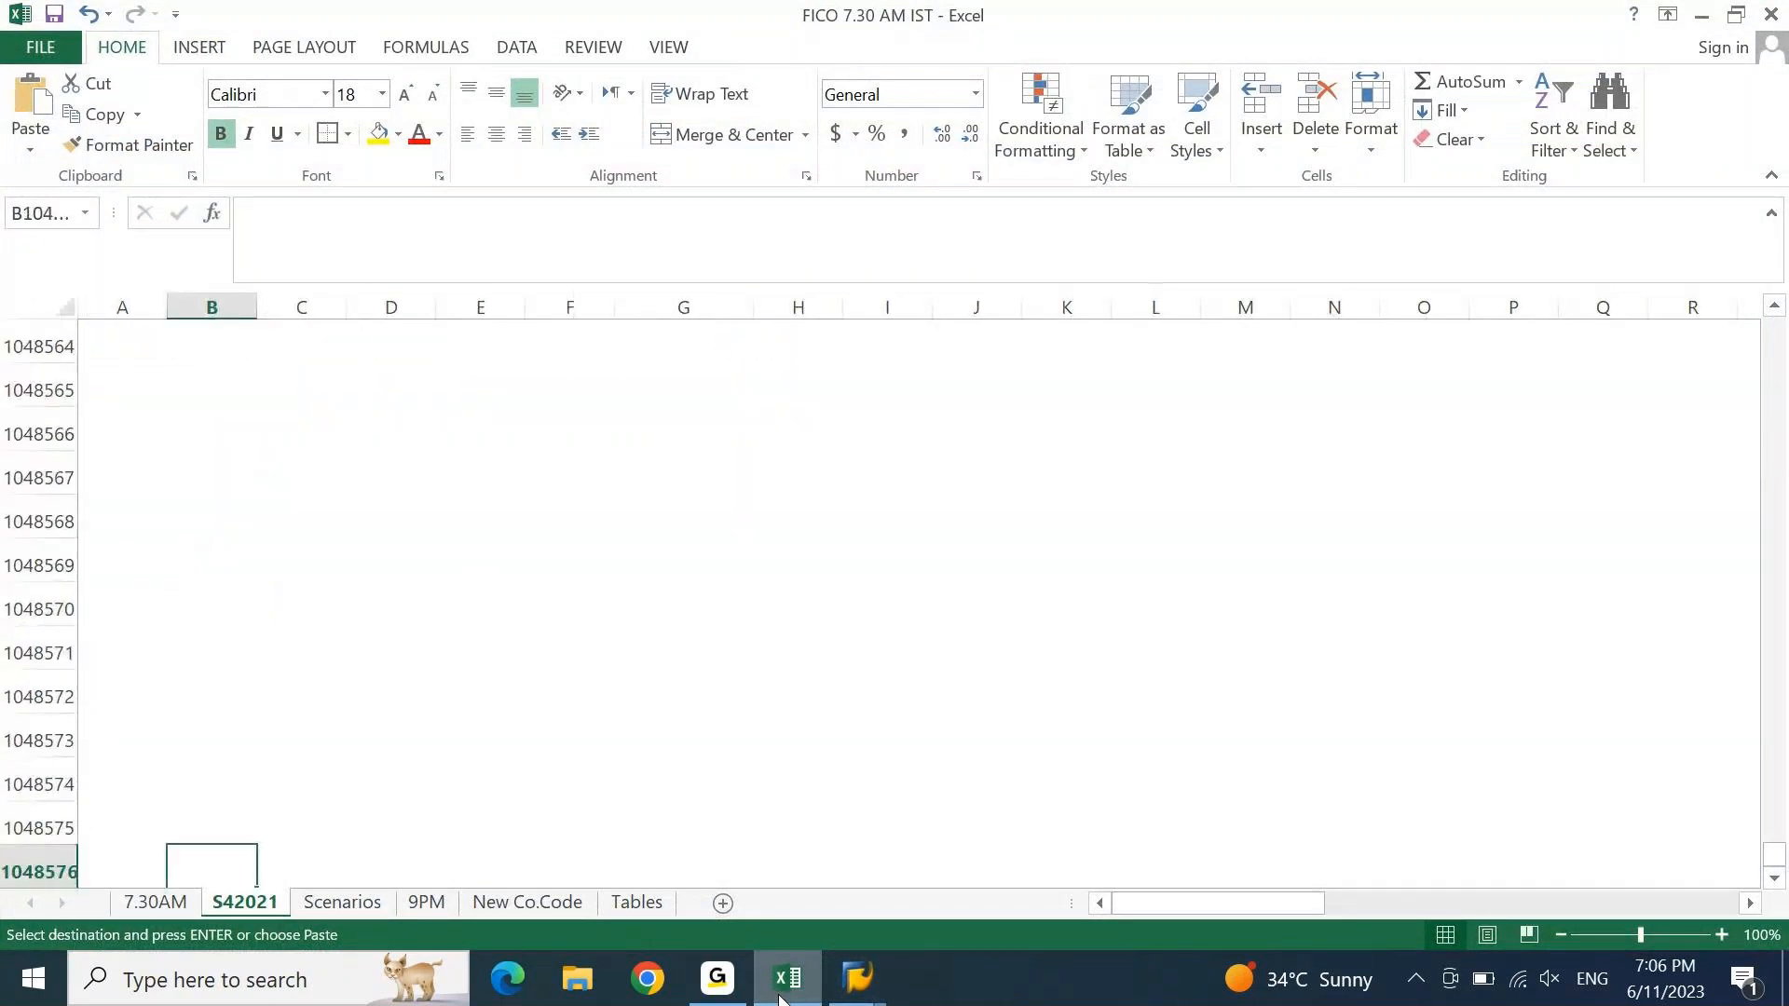
key(ctrl+Up)
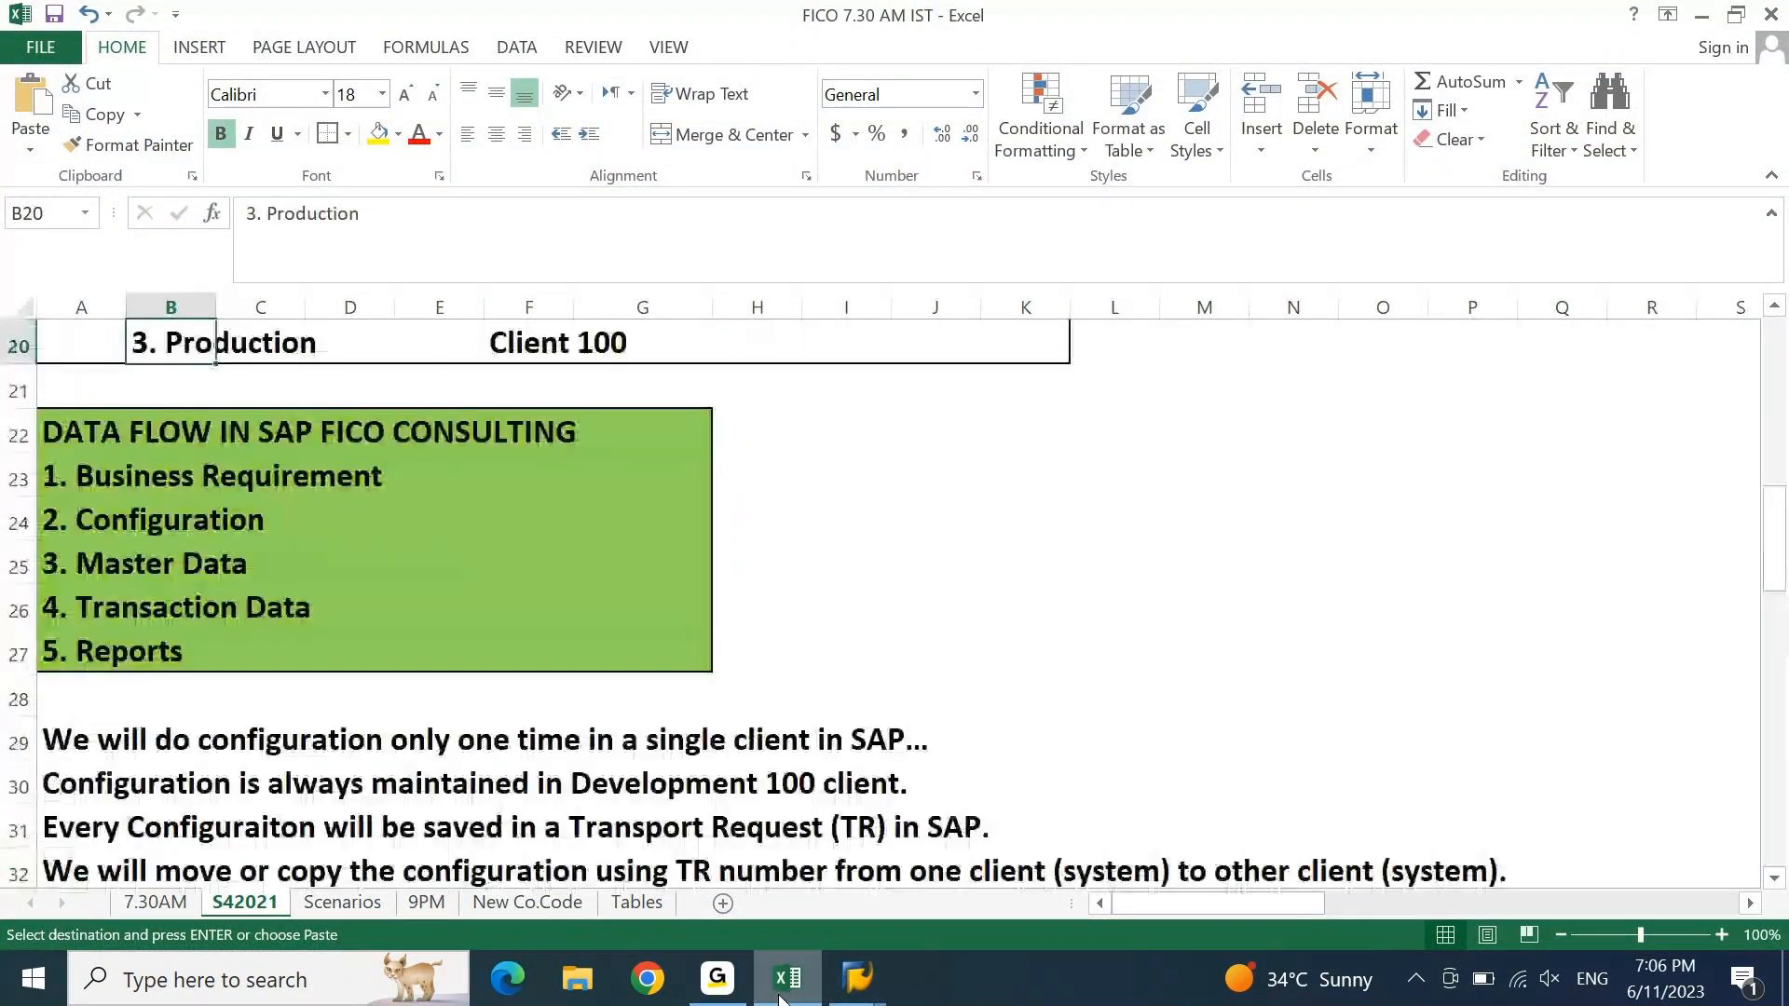
key(Left)
key(Page_Down)
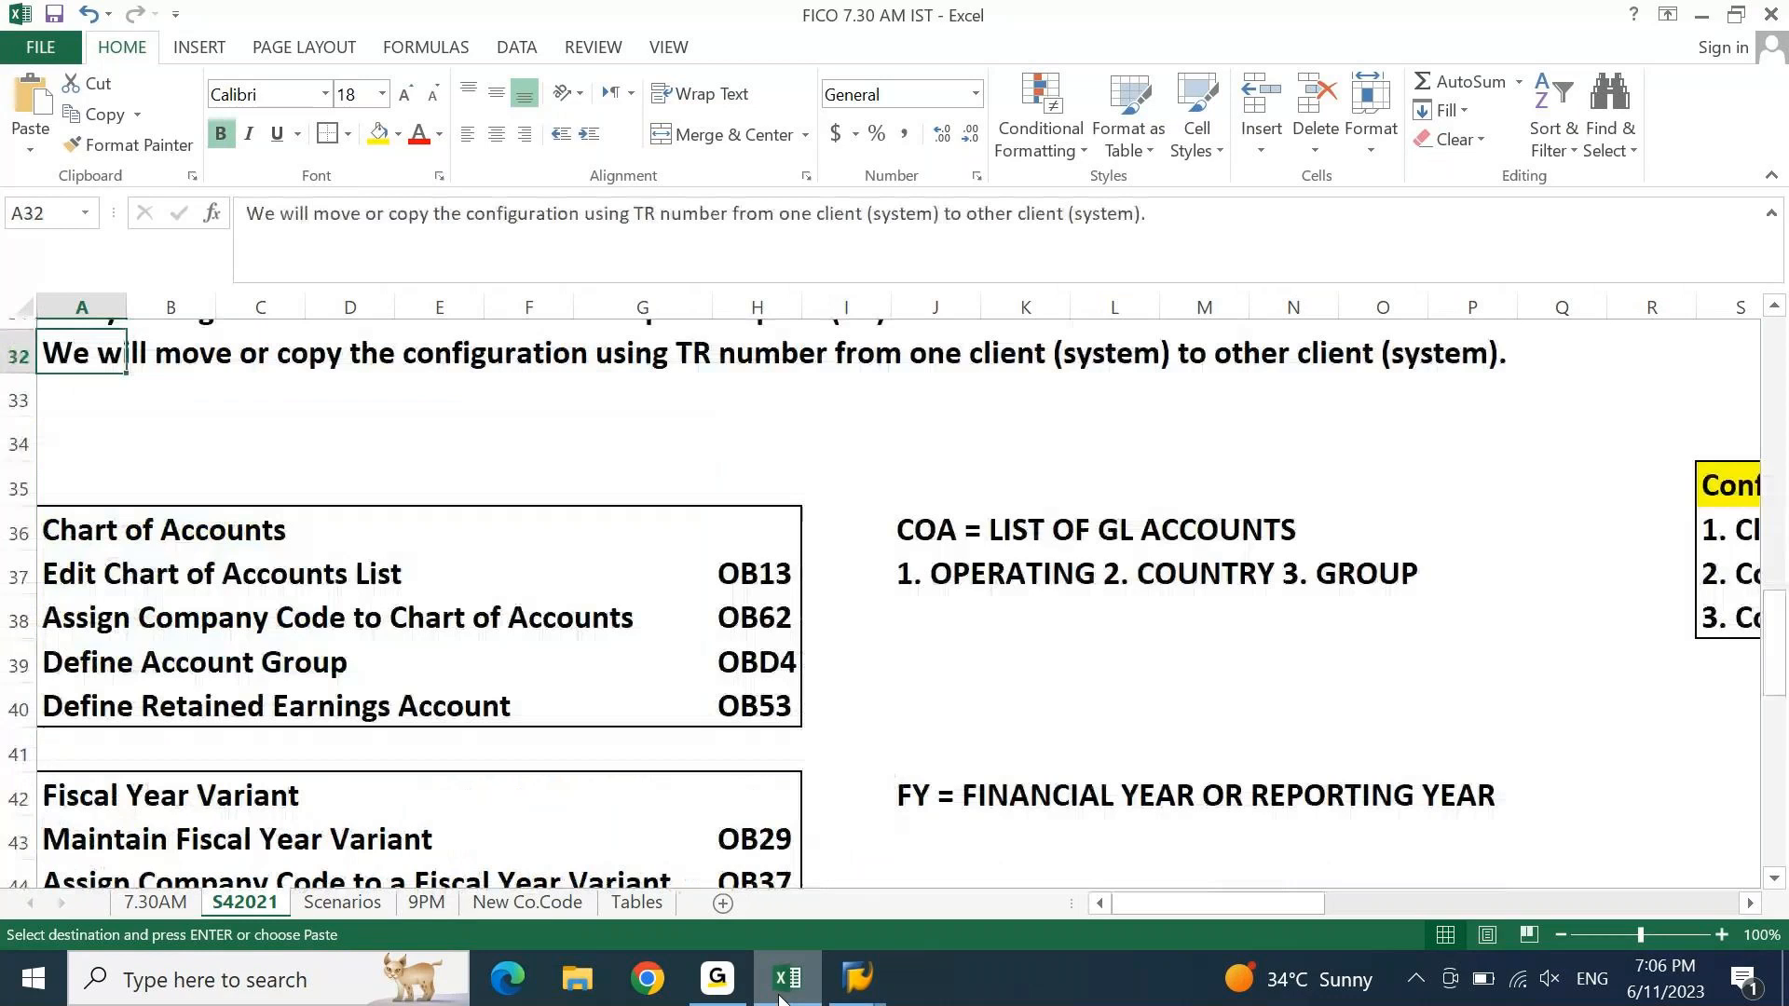
key(Page_Down)
key(Page_Down)
key(Down)
key(Right)
key(Right)
key(Down)
key(Left)
key(Left)
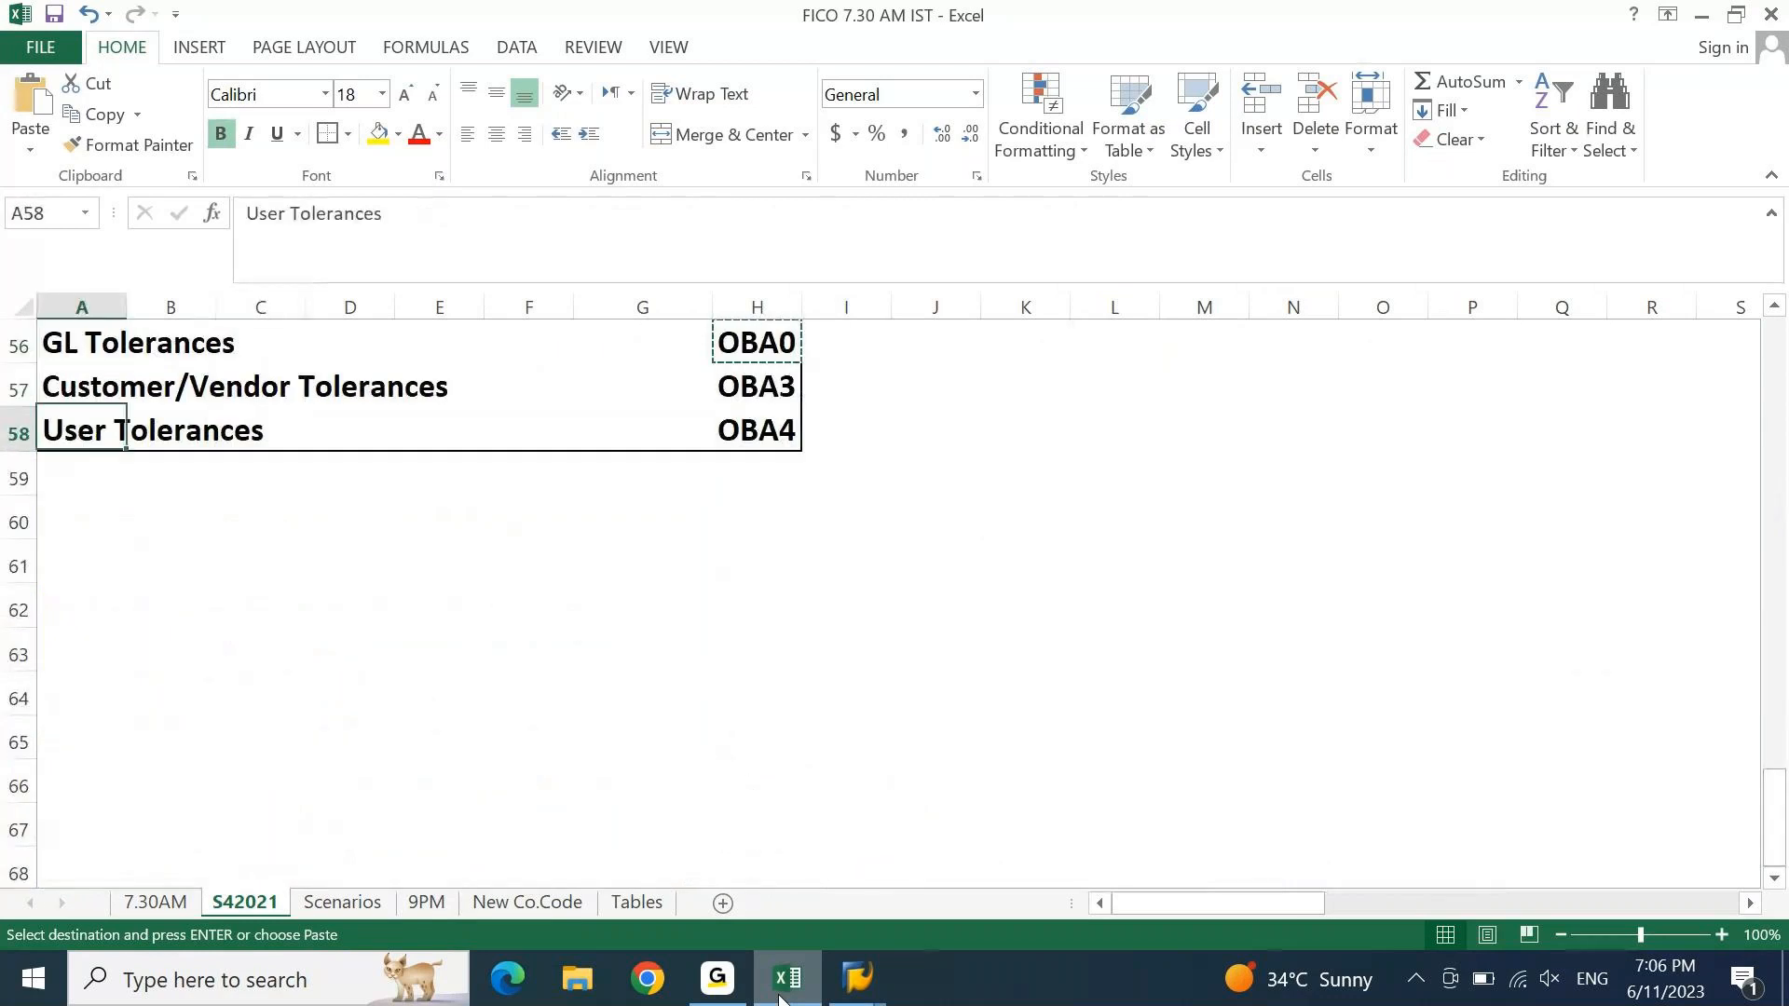
key(ctrl+Right)
key(ctrl+c)
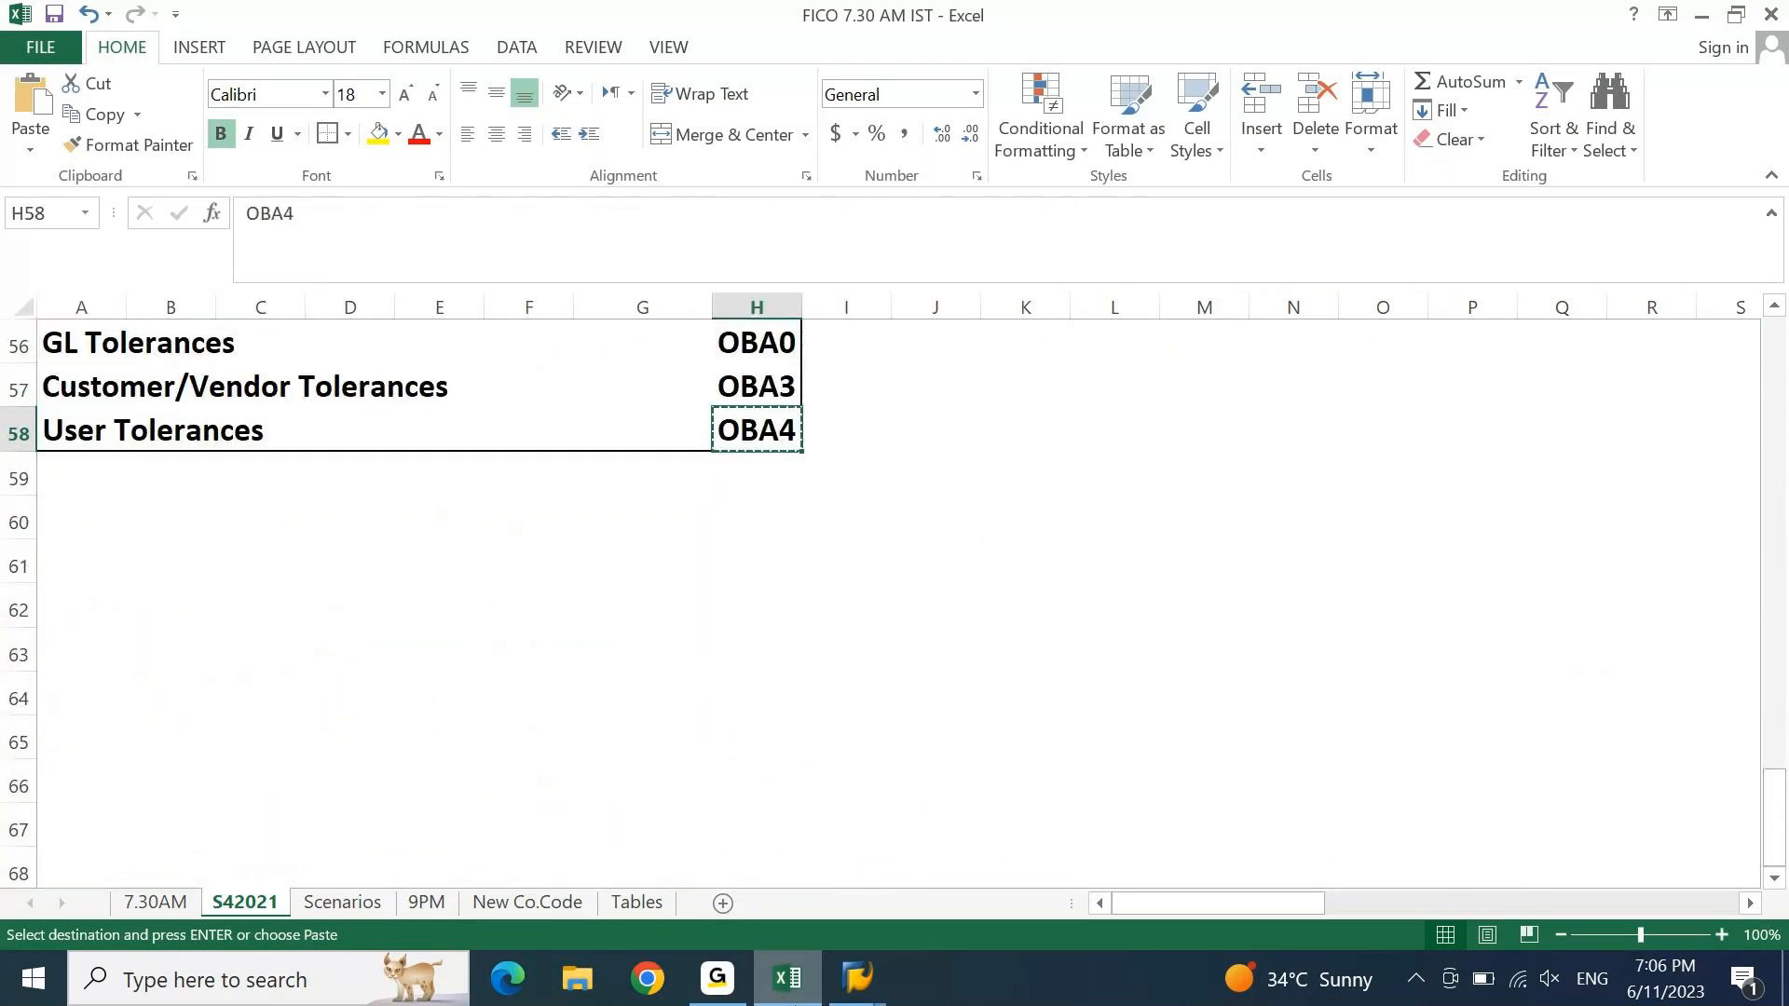
- Switch back to SAP and open transaction OBA4 for user tolerance groups
mouse_move(857, 979)
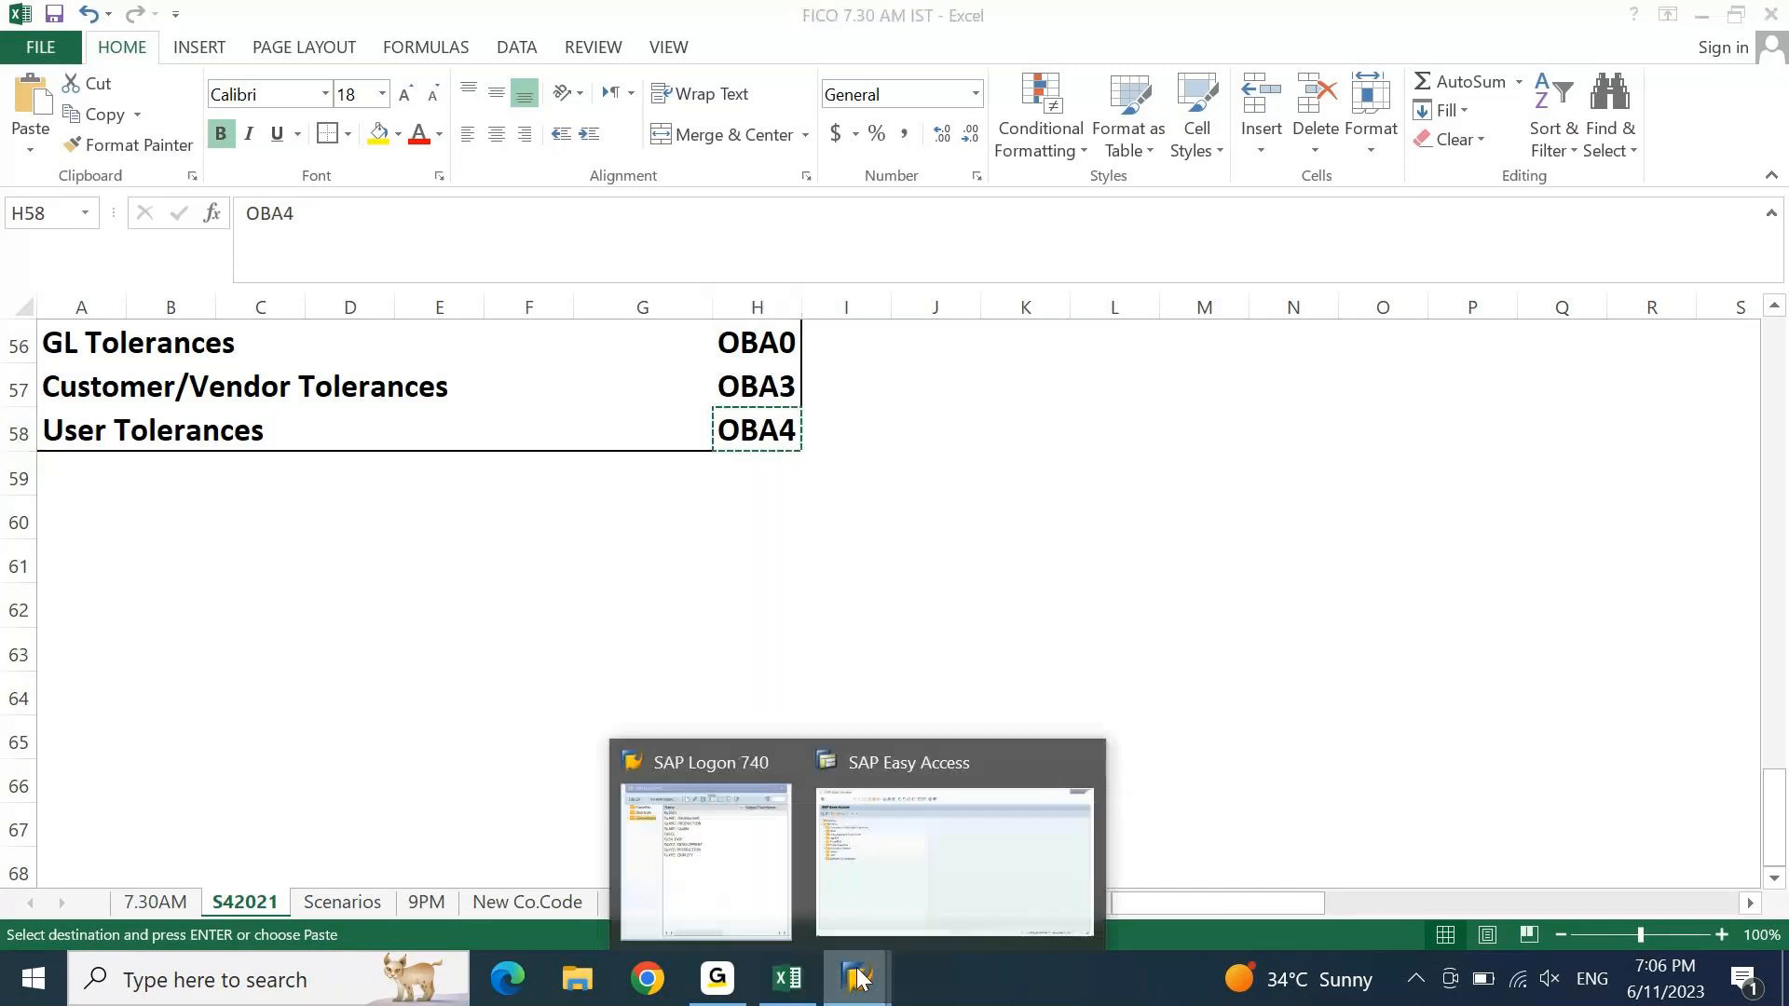
click(850, 898)
key(ctrl+v)
key(Return)
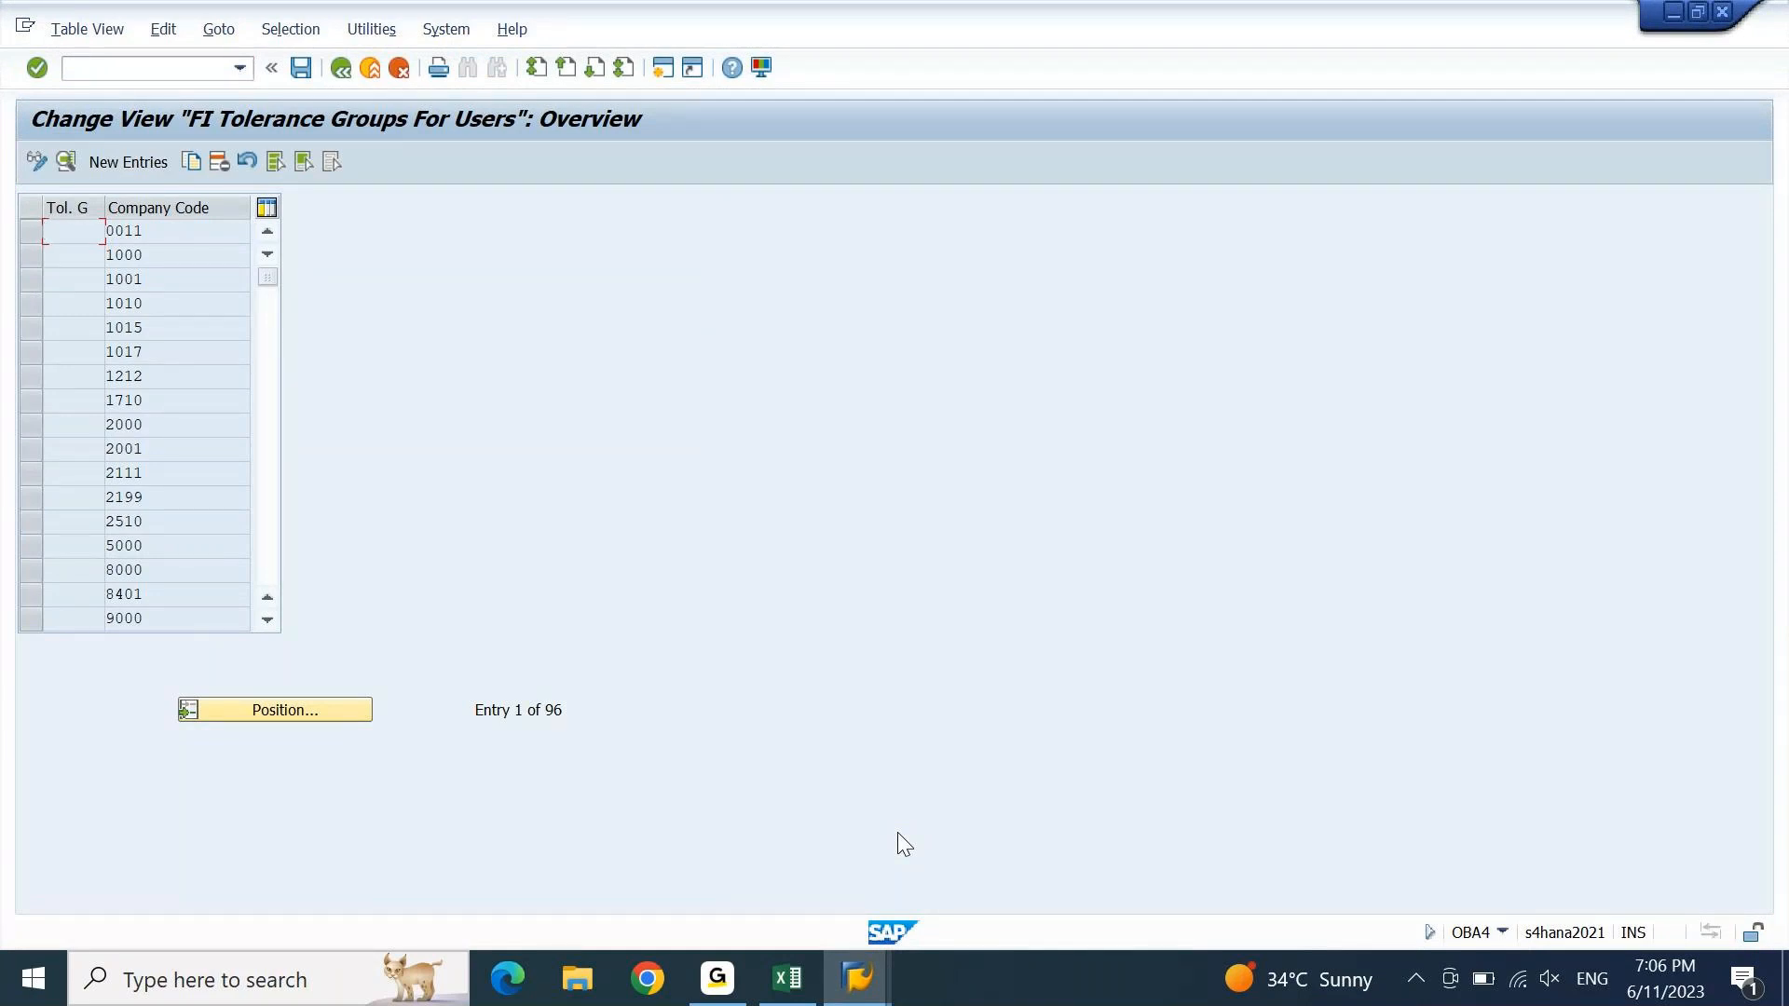
- Create a new user tolerance entry for company code SSIN with a blank group
click(132, 160)
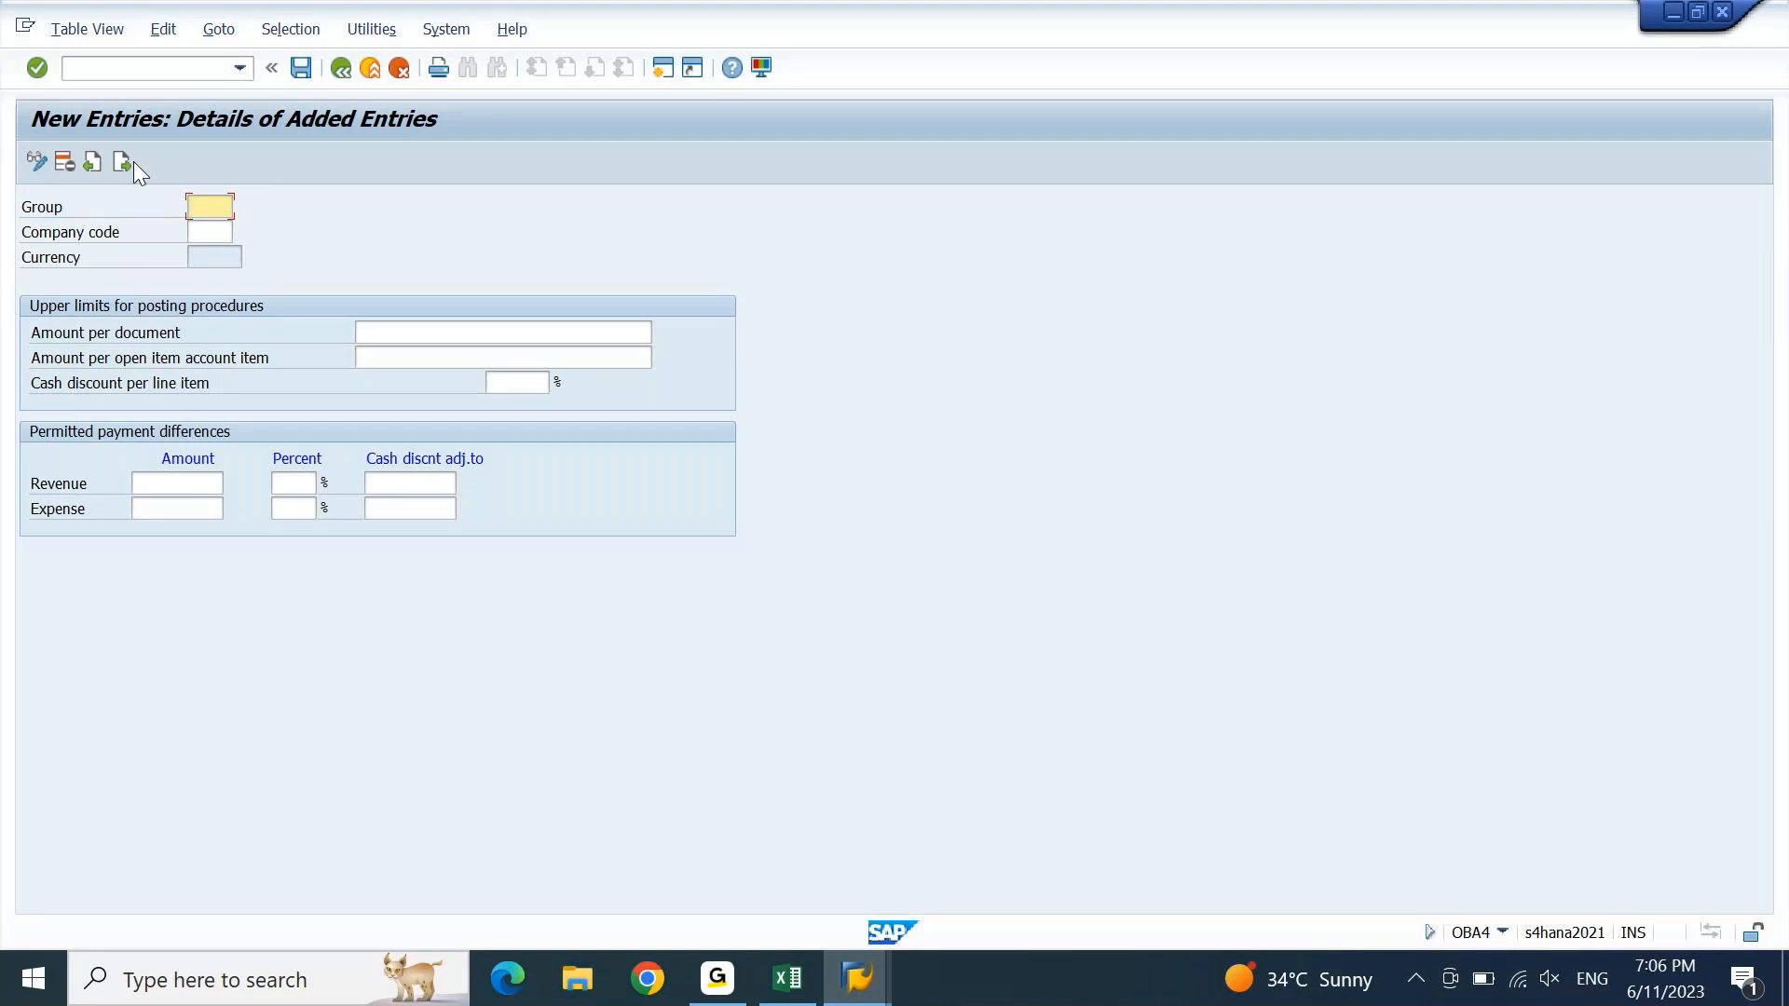
key(Tab)
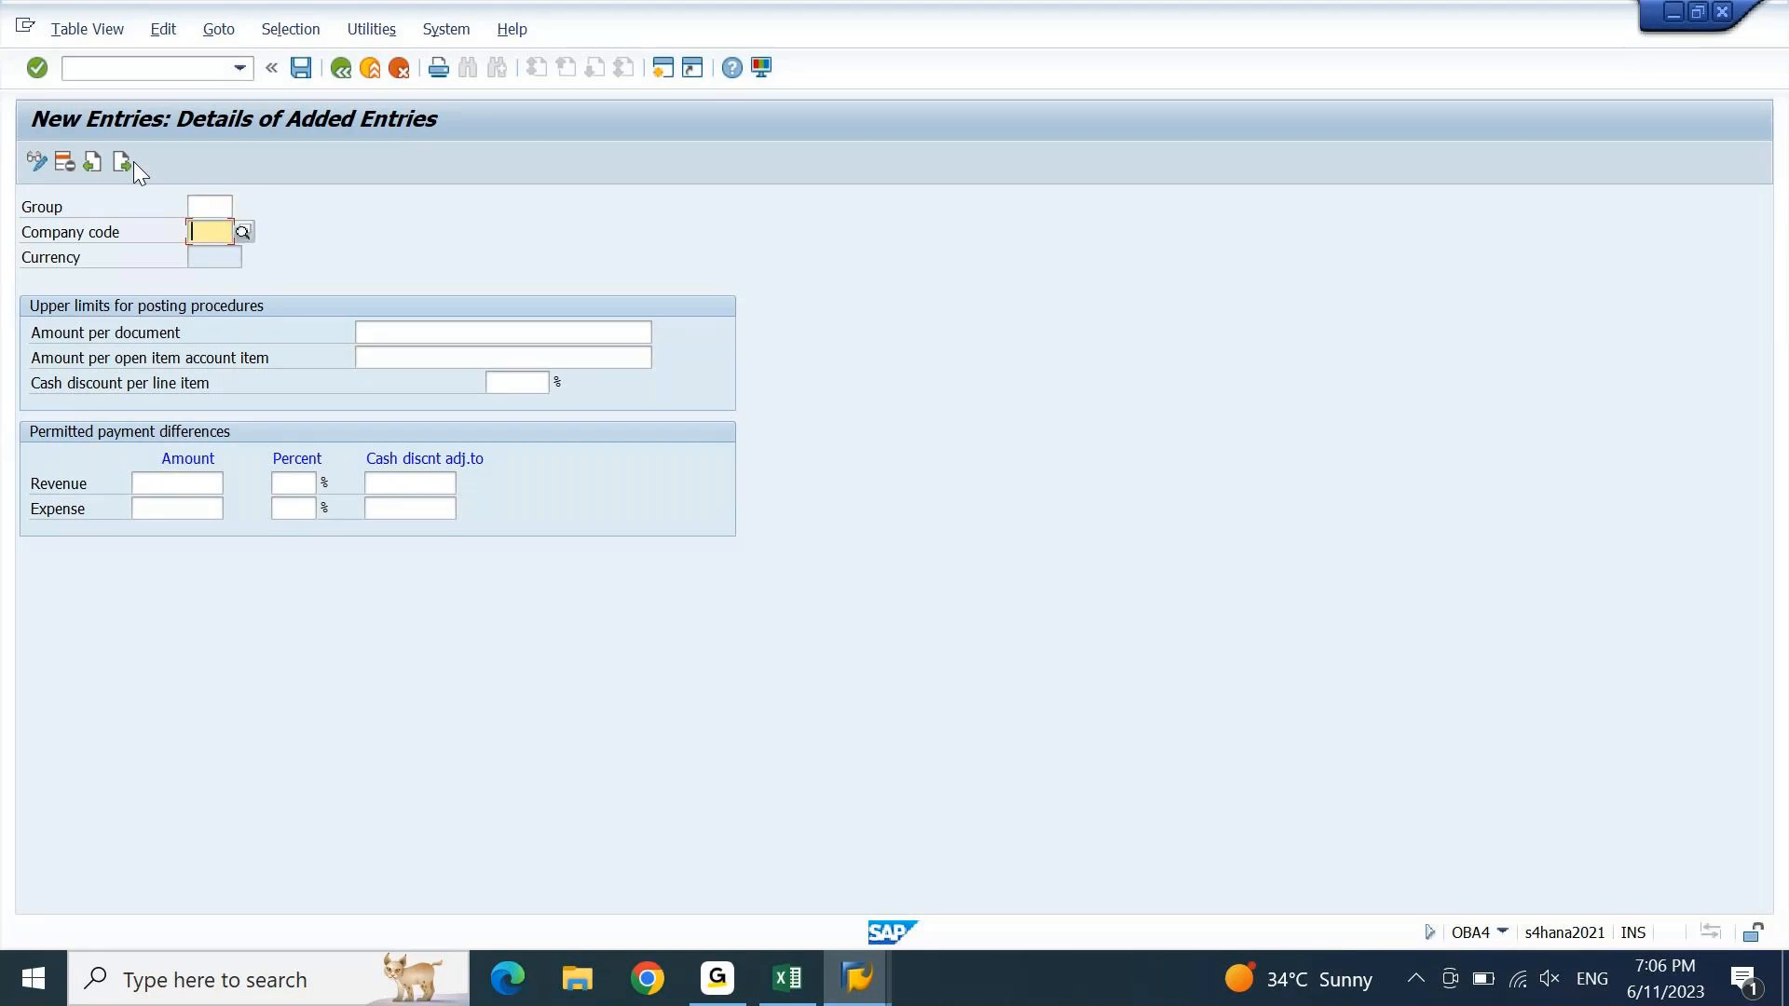
text(SSIN)
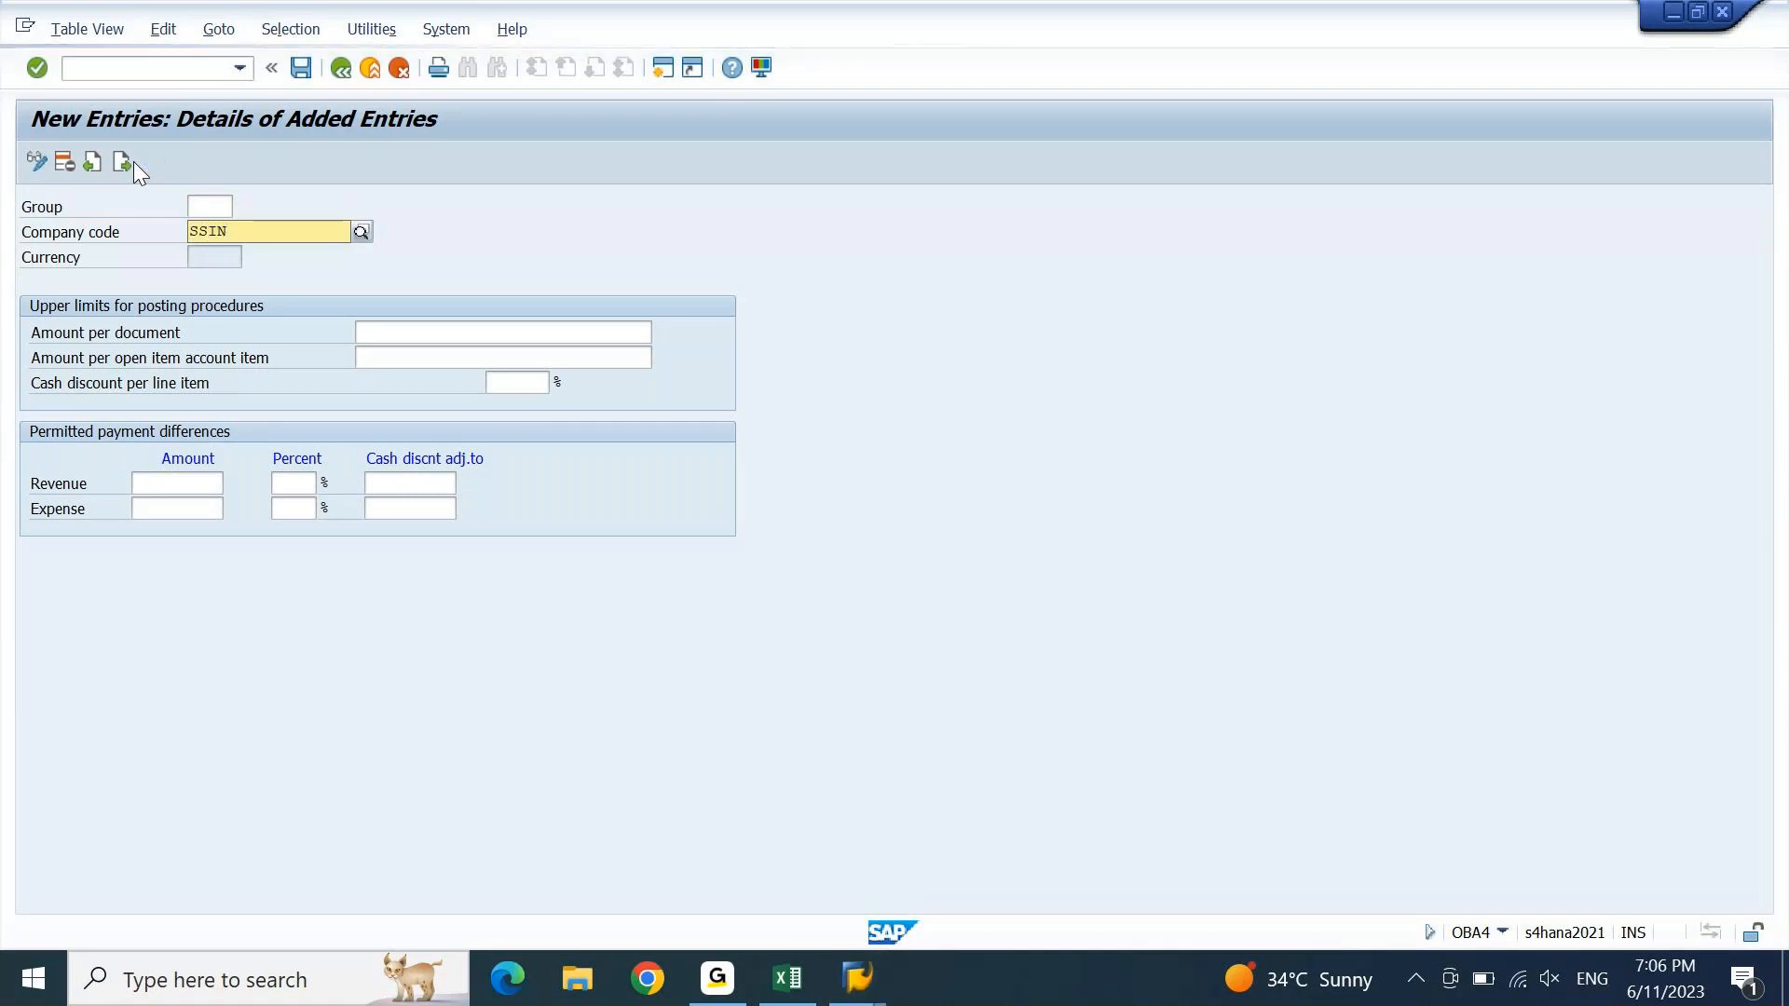
key(Return)
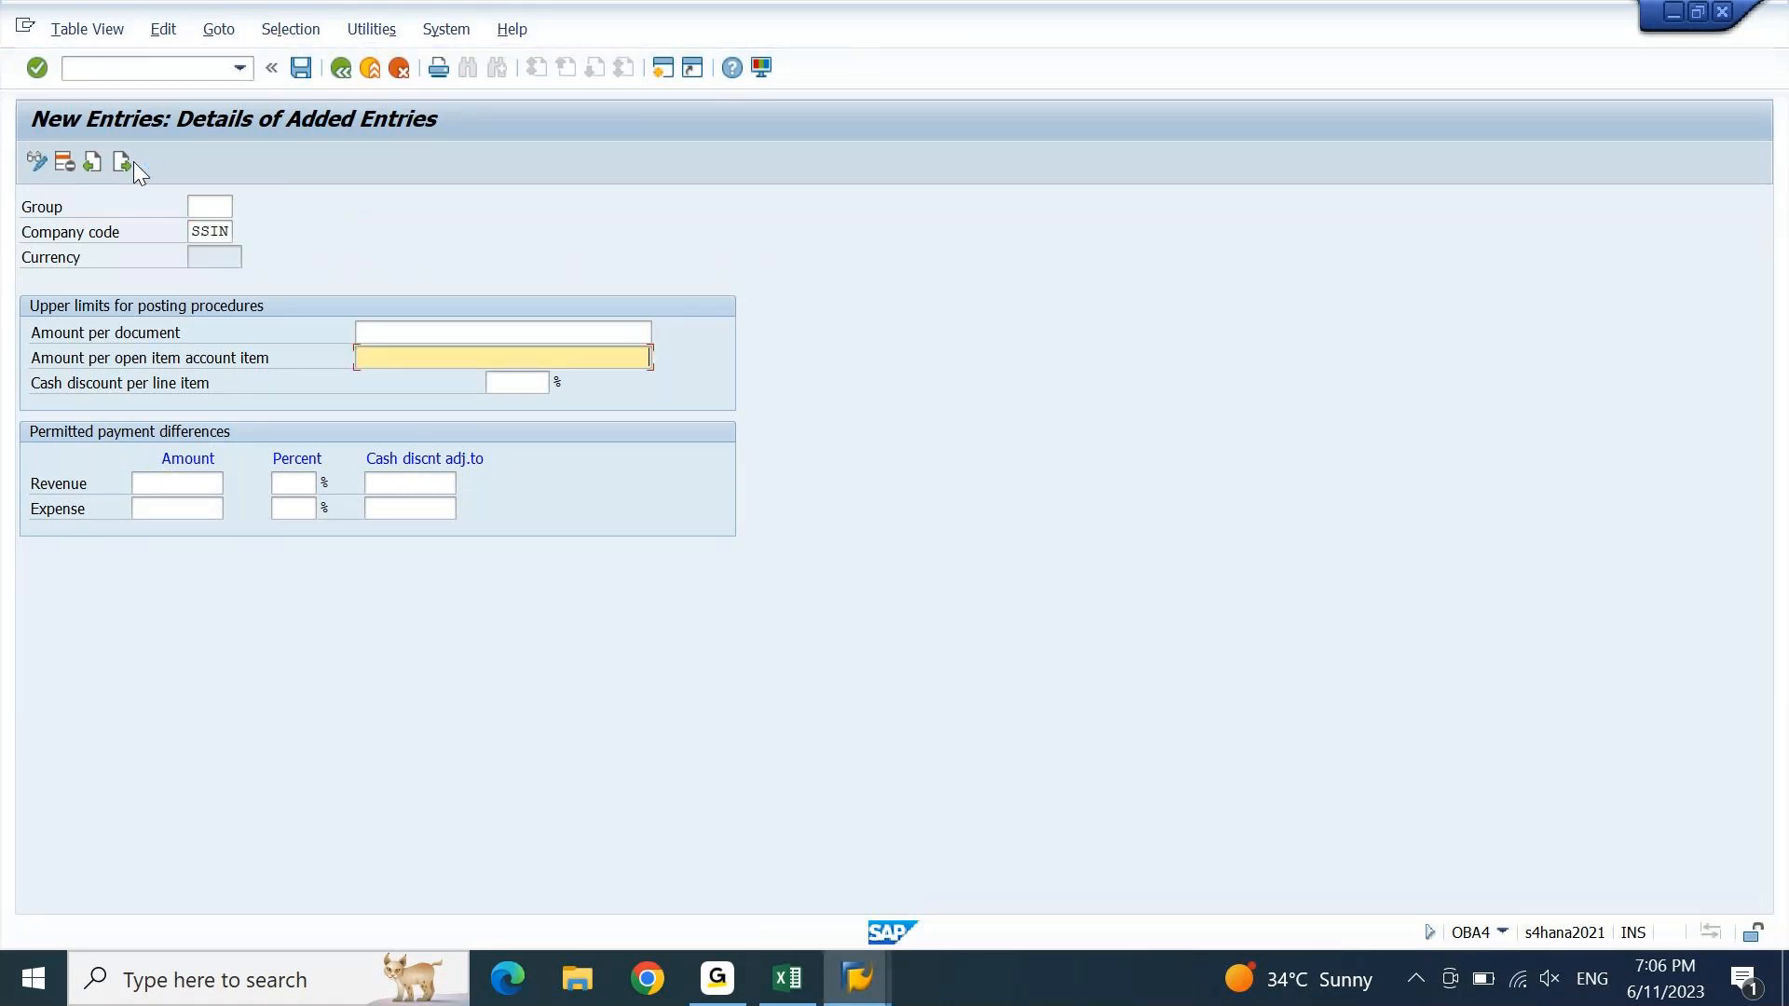
key(Return)
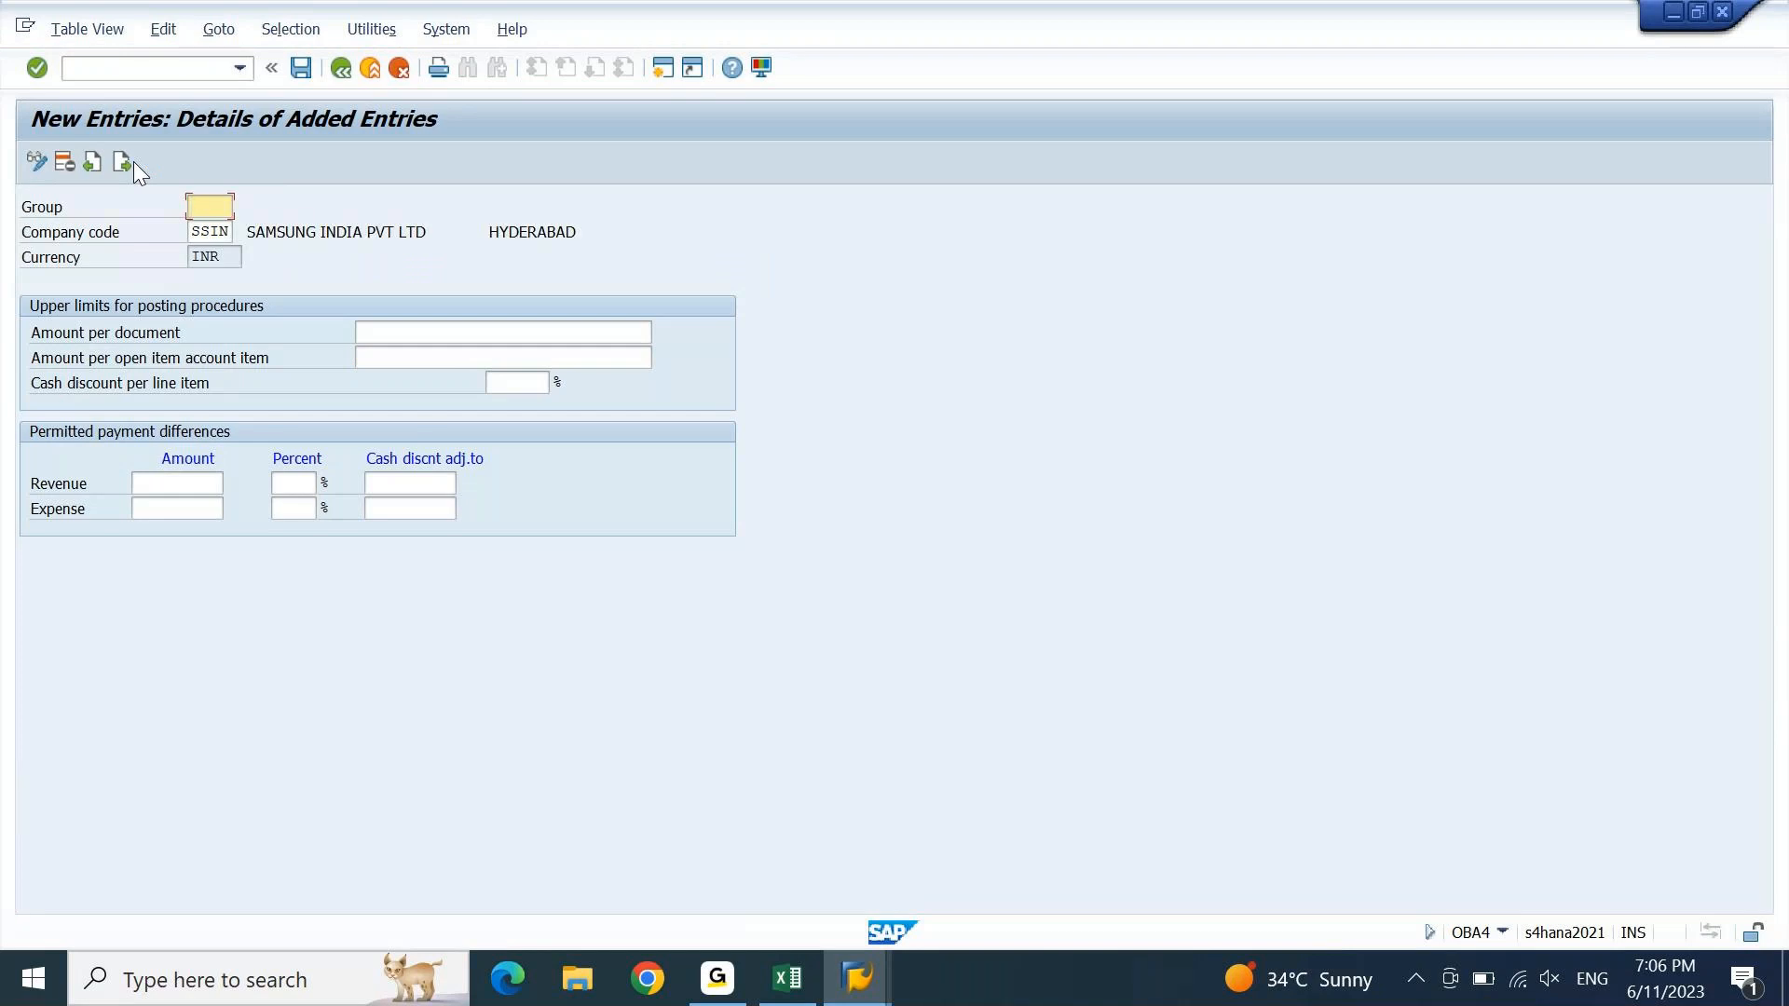
drag(246, 233, 408, 249)
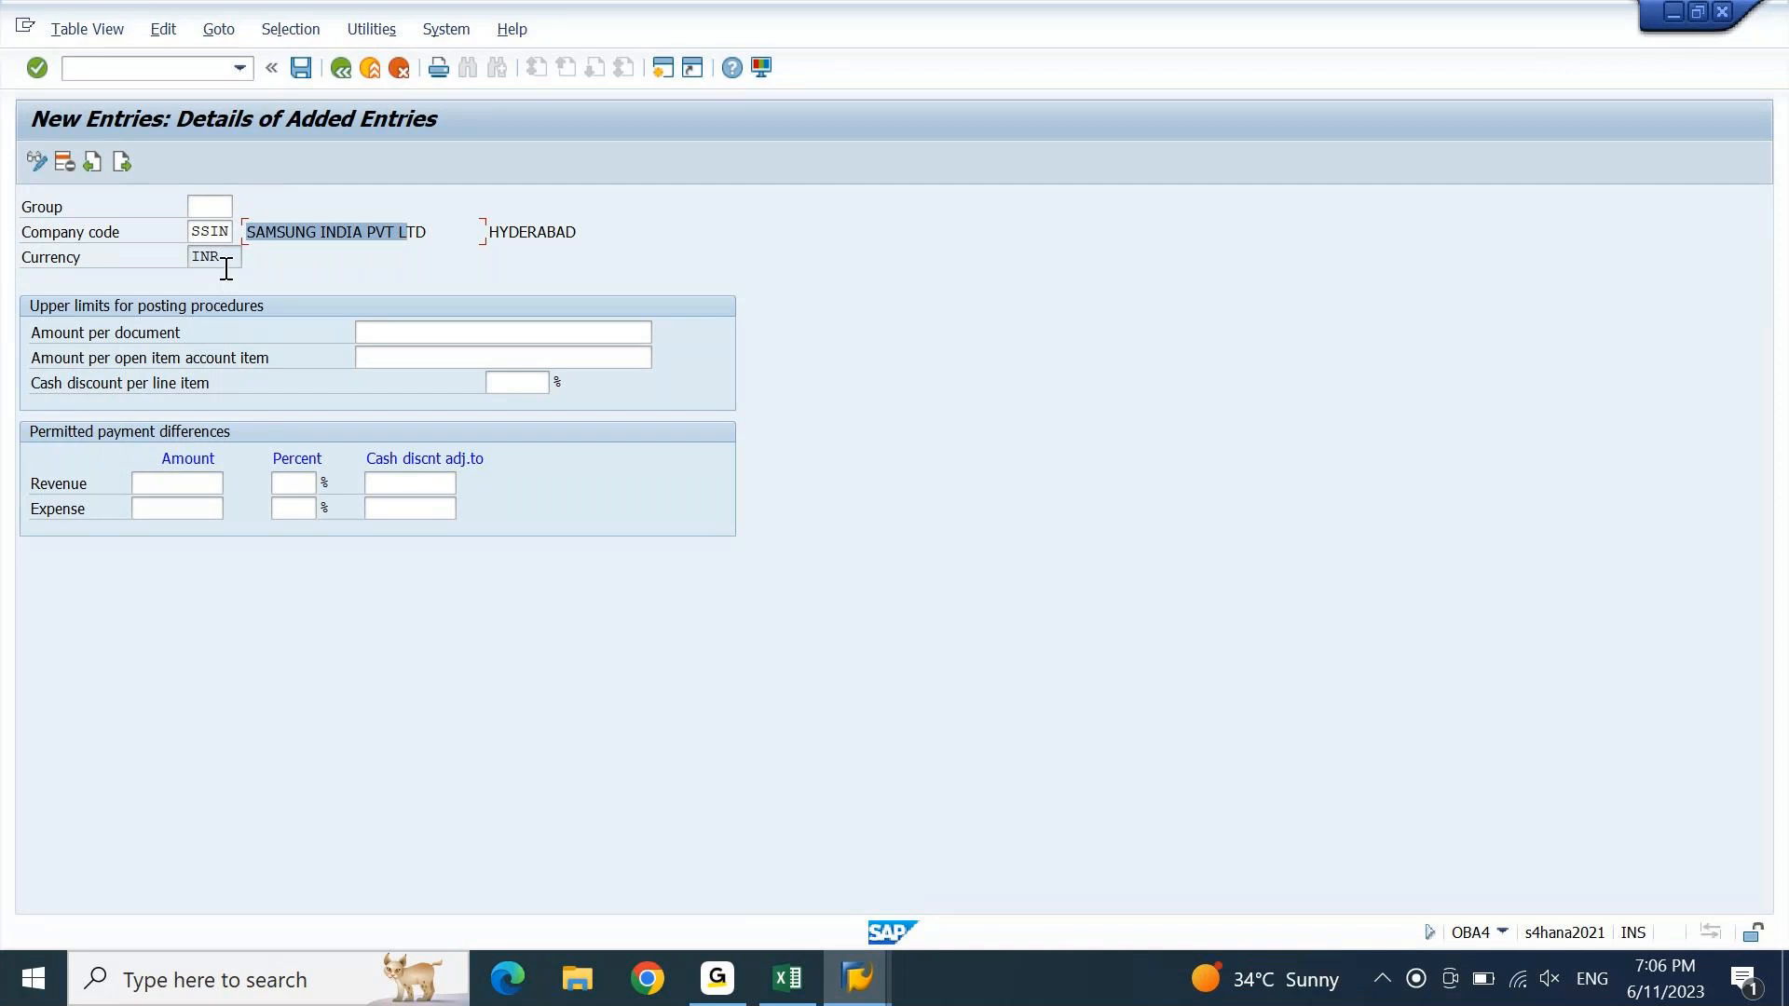
- Set the upper limit for amount per document to 999.999.999.999,00
click(404, 332)
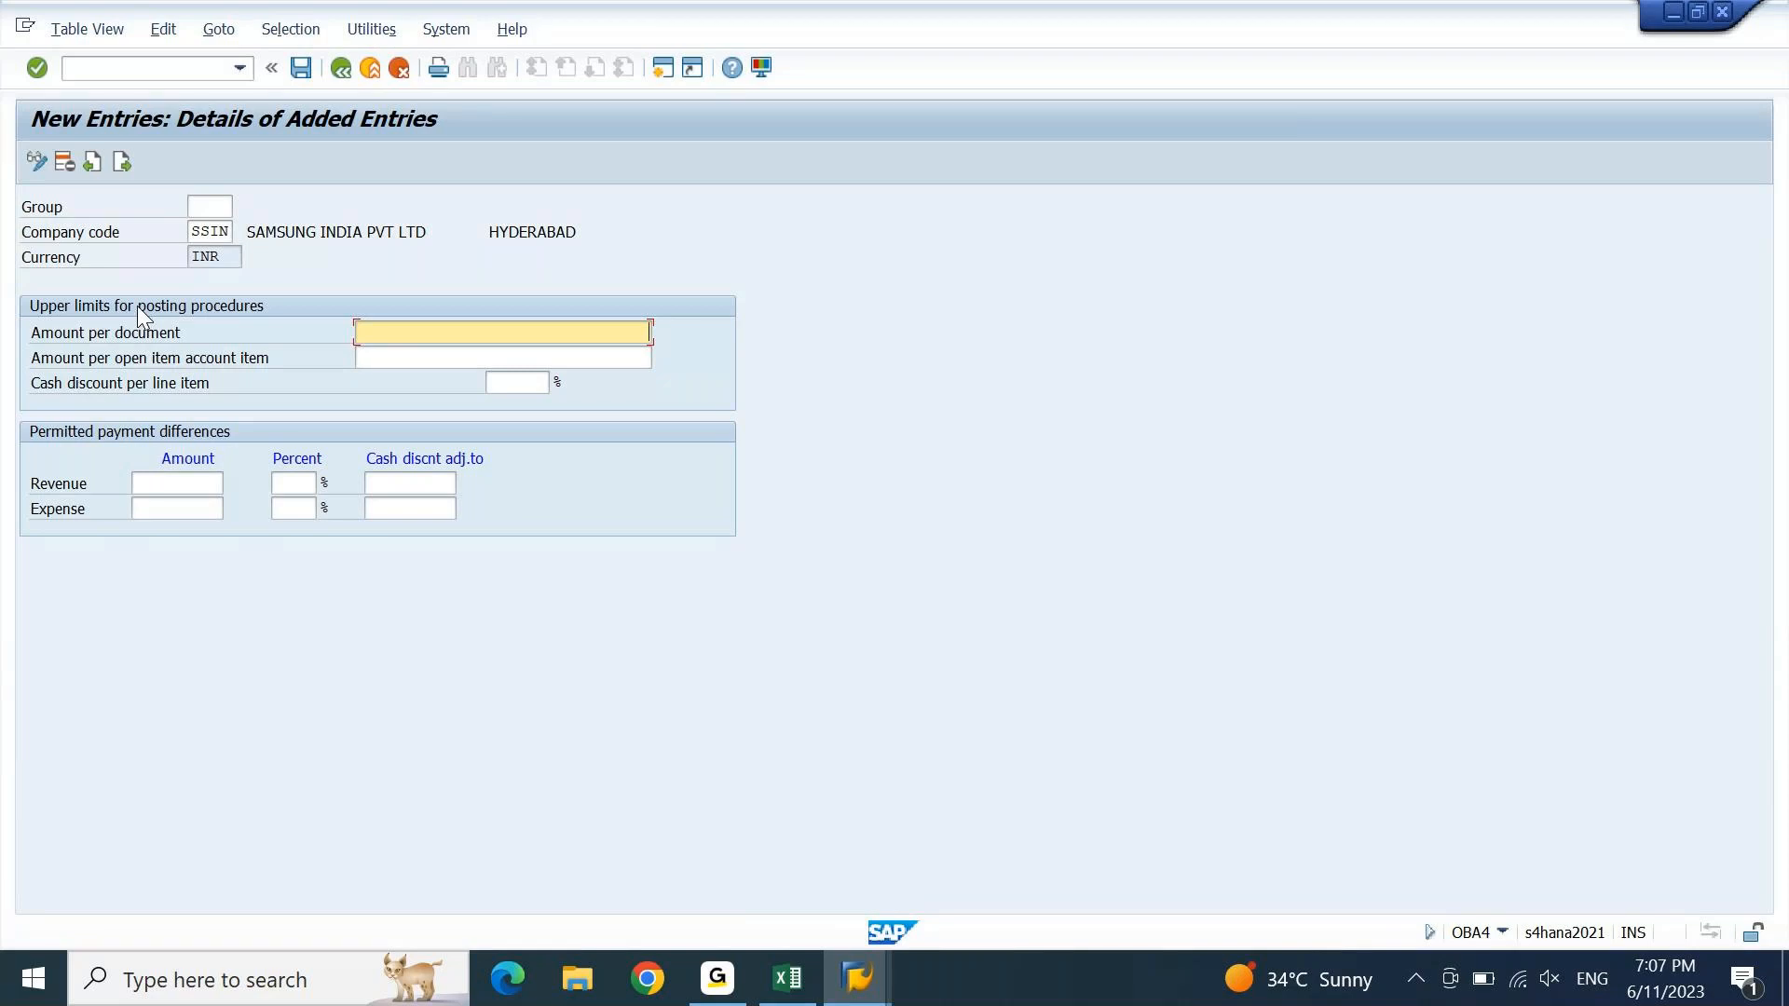
text(99999999999999)
key(Return)
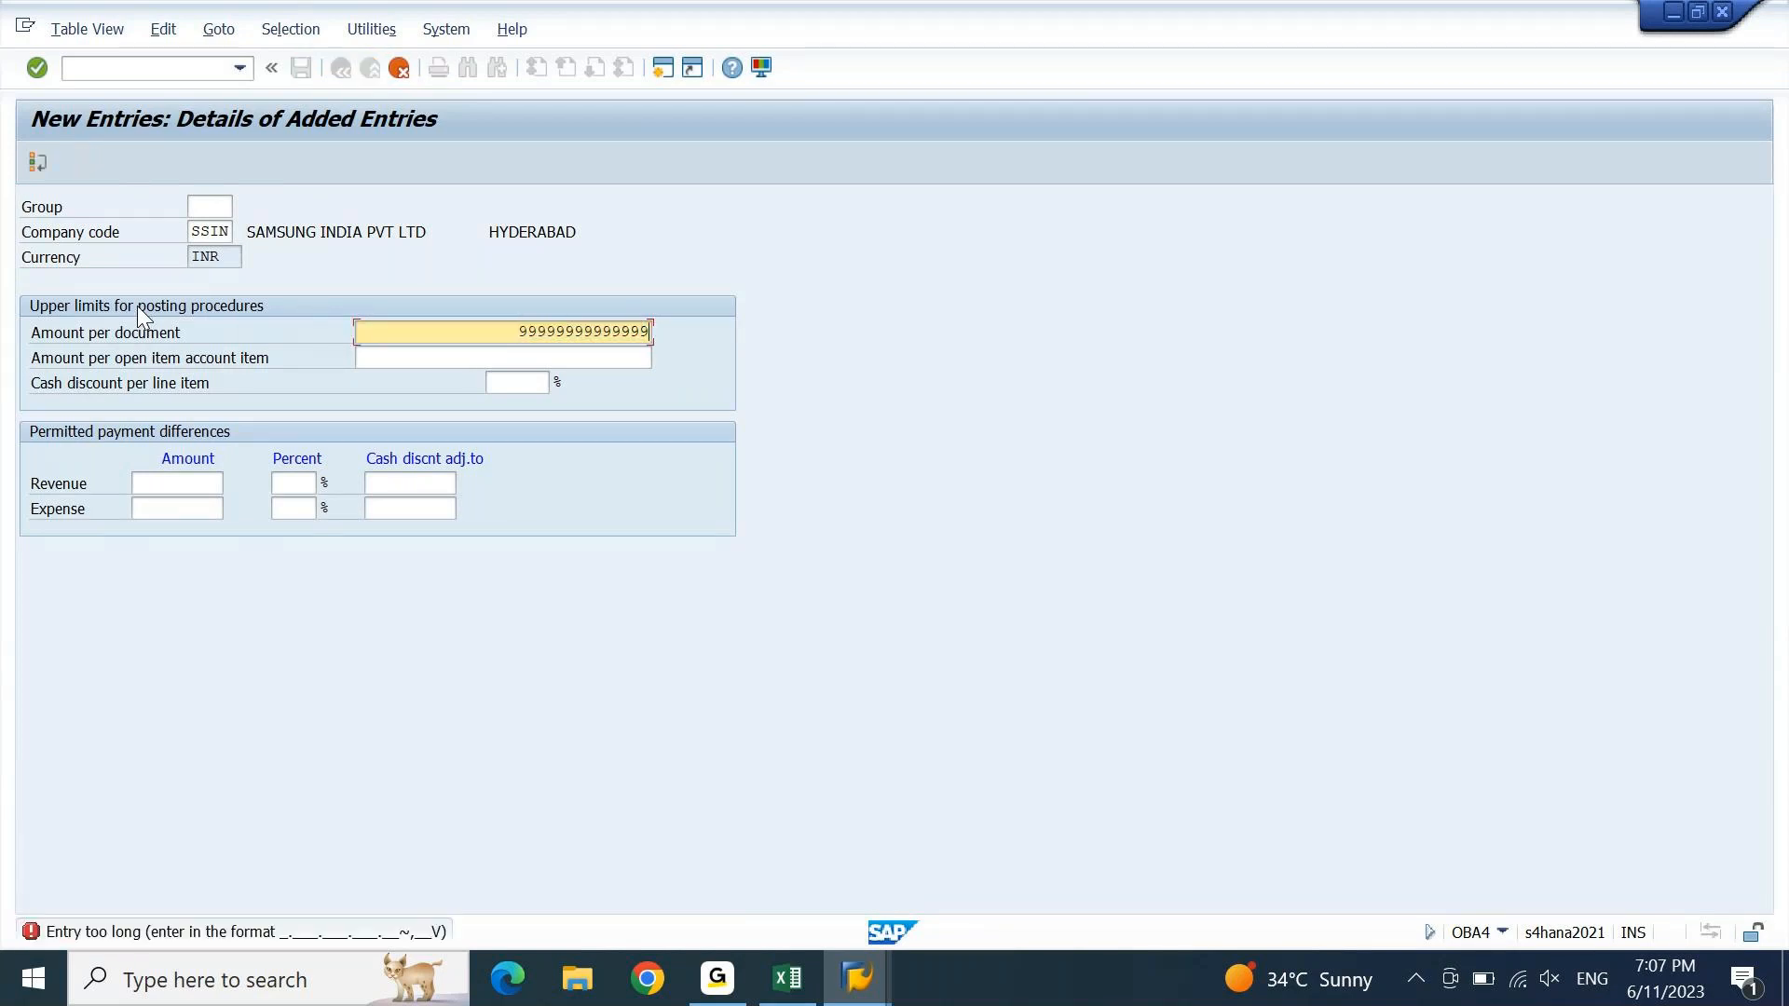
key(BackSpace)
key(BackSpace)
key(Return)
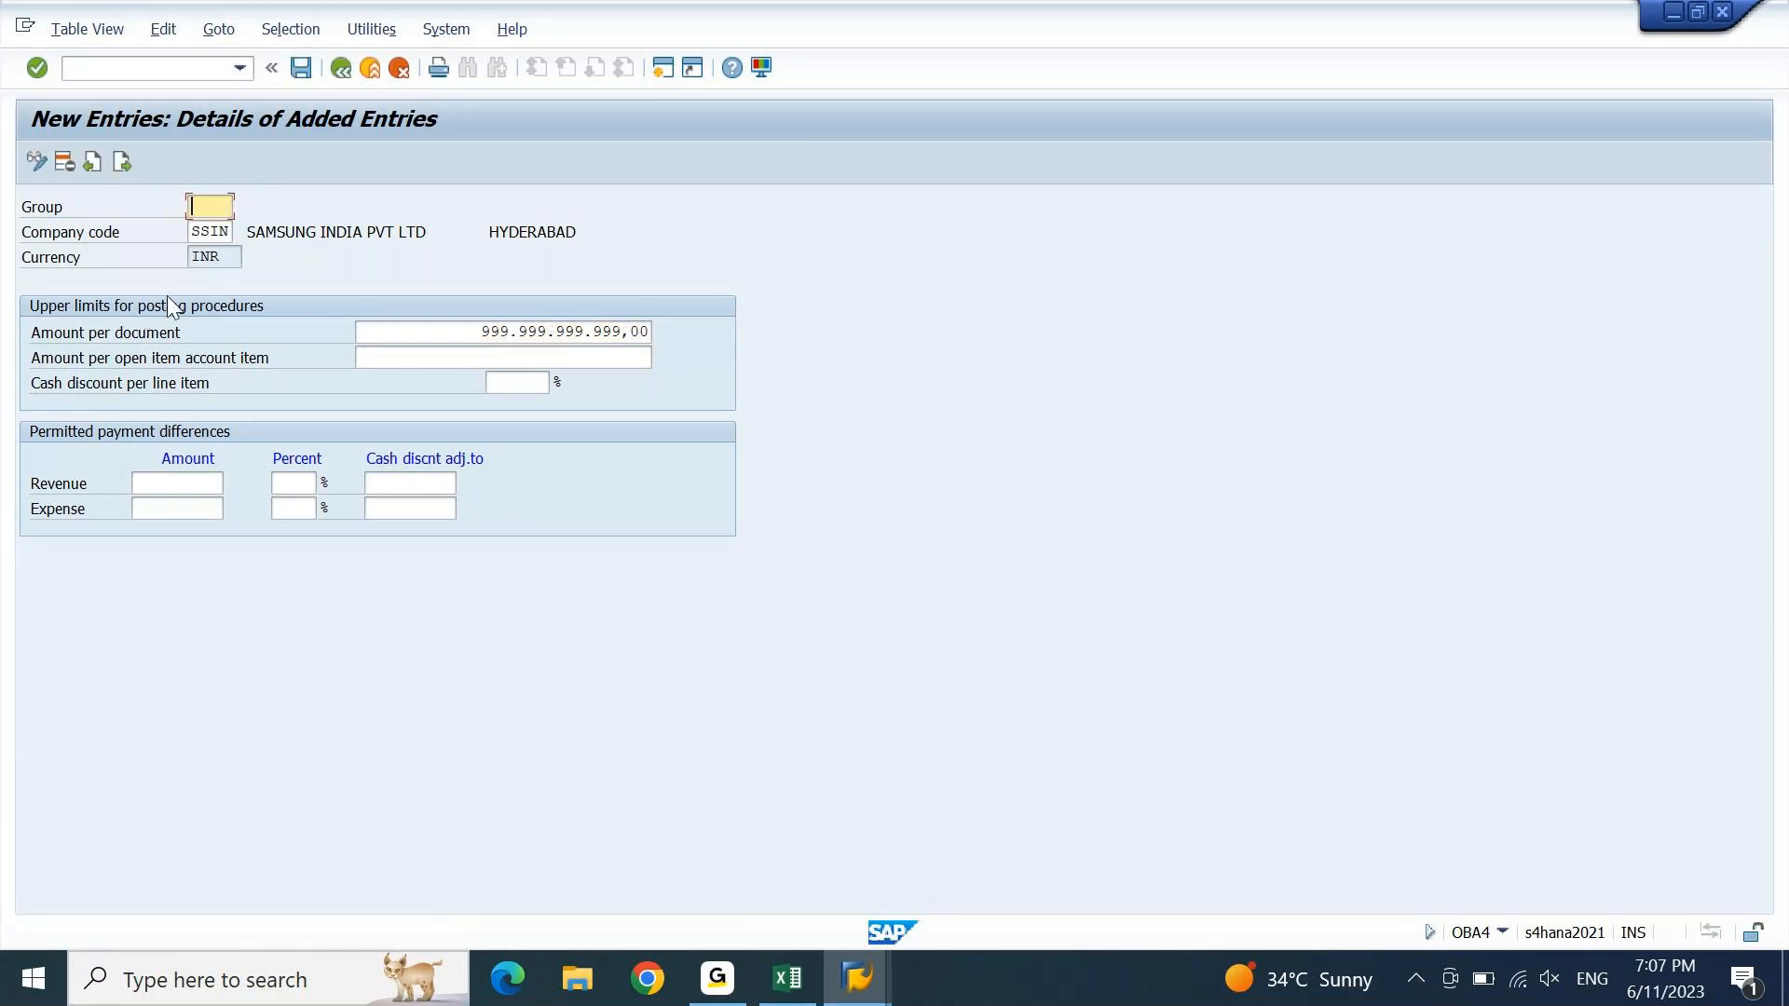
- Set the upper limit for amount per open item account item to 99.999.999.999,00
click(492, 350)
text(00000000)
key(BackSpace)
key(BackSpace)
key(BackSpace)
key(BackSpace)
key(BackSpace)
key(BackSpace)
key(BackSpace)
key(BackSpace)
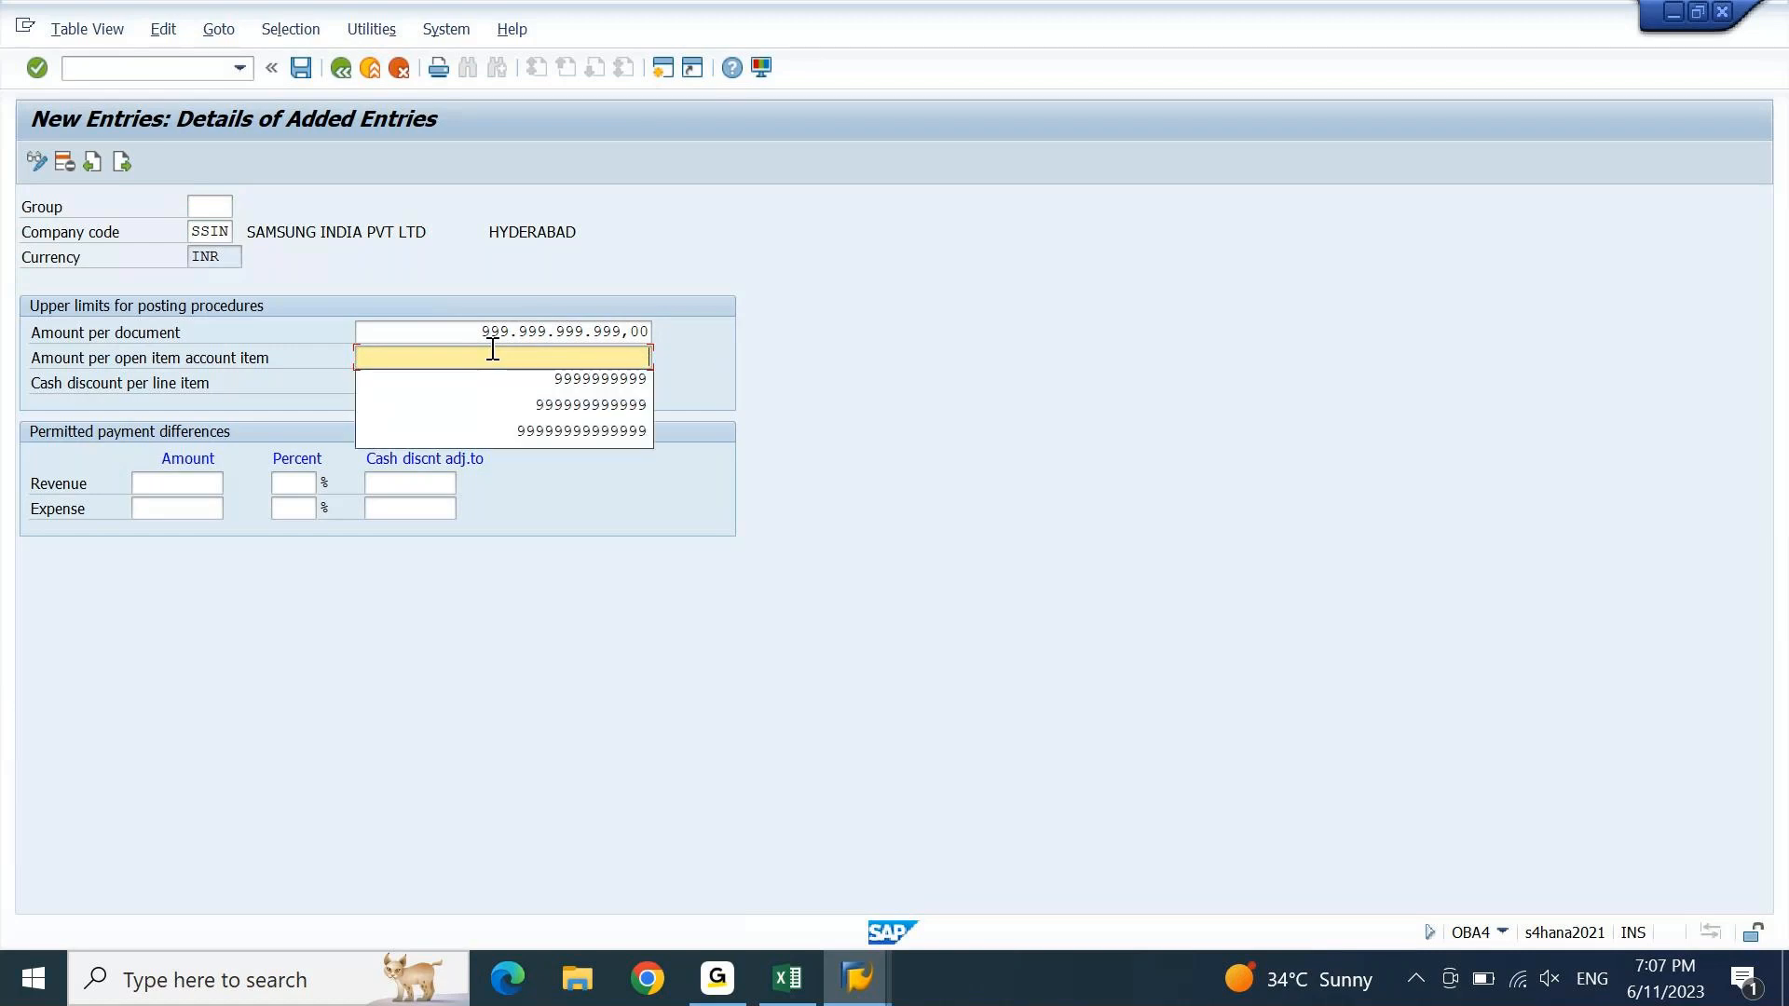
text(99999999999)
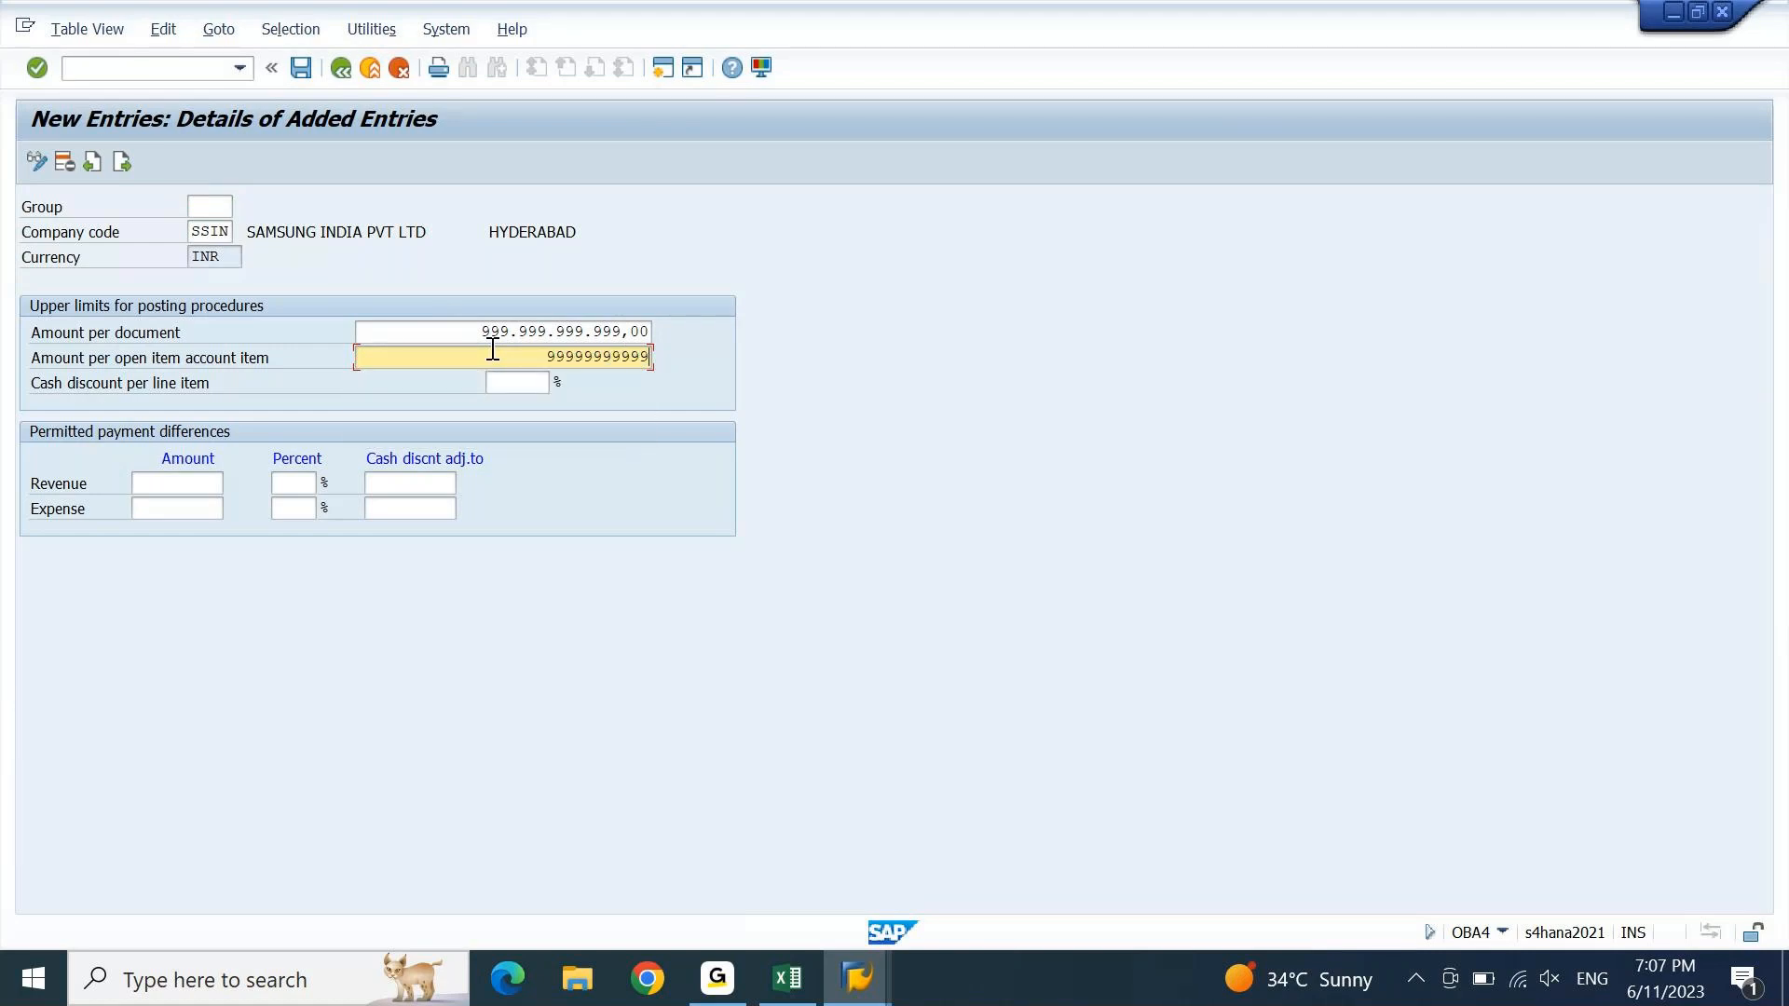
key(Return)
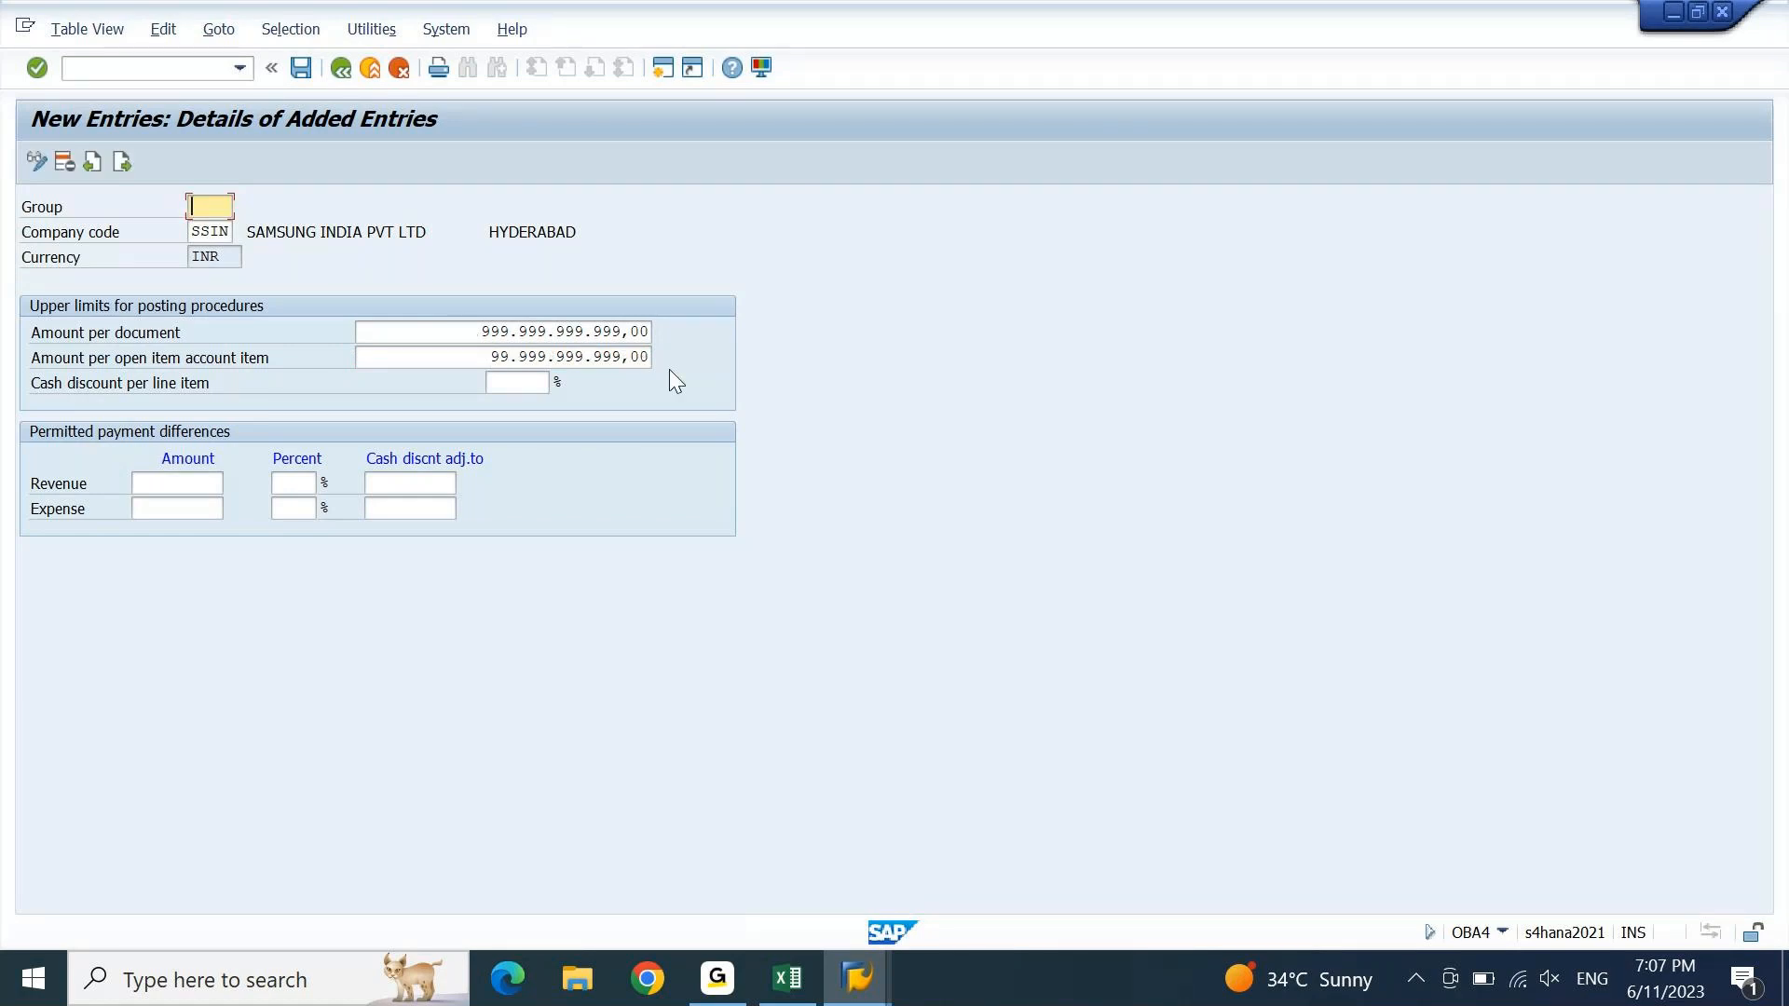
- Save the SSIN user tolerance entry in the "FICO: SAMSUNG BASELINE CONFIGURATION" customizing request and leave the transaction
drag(479, 324, 666, 338)
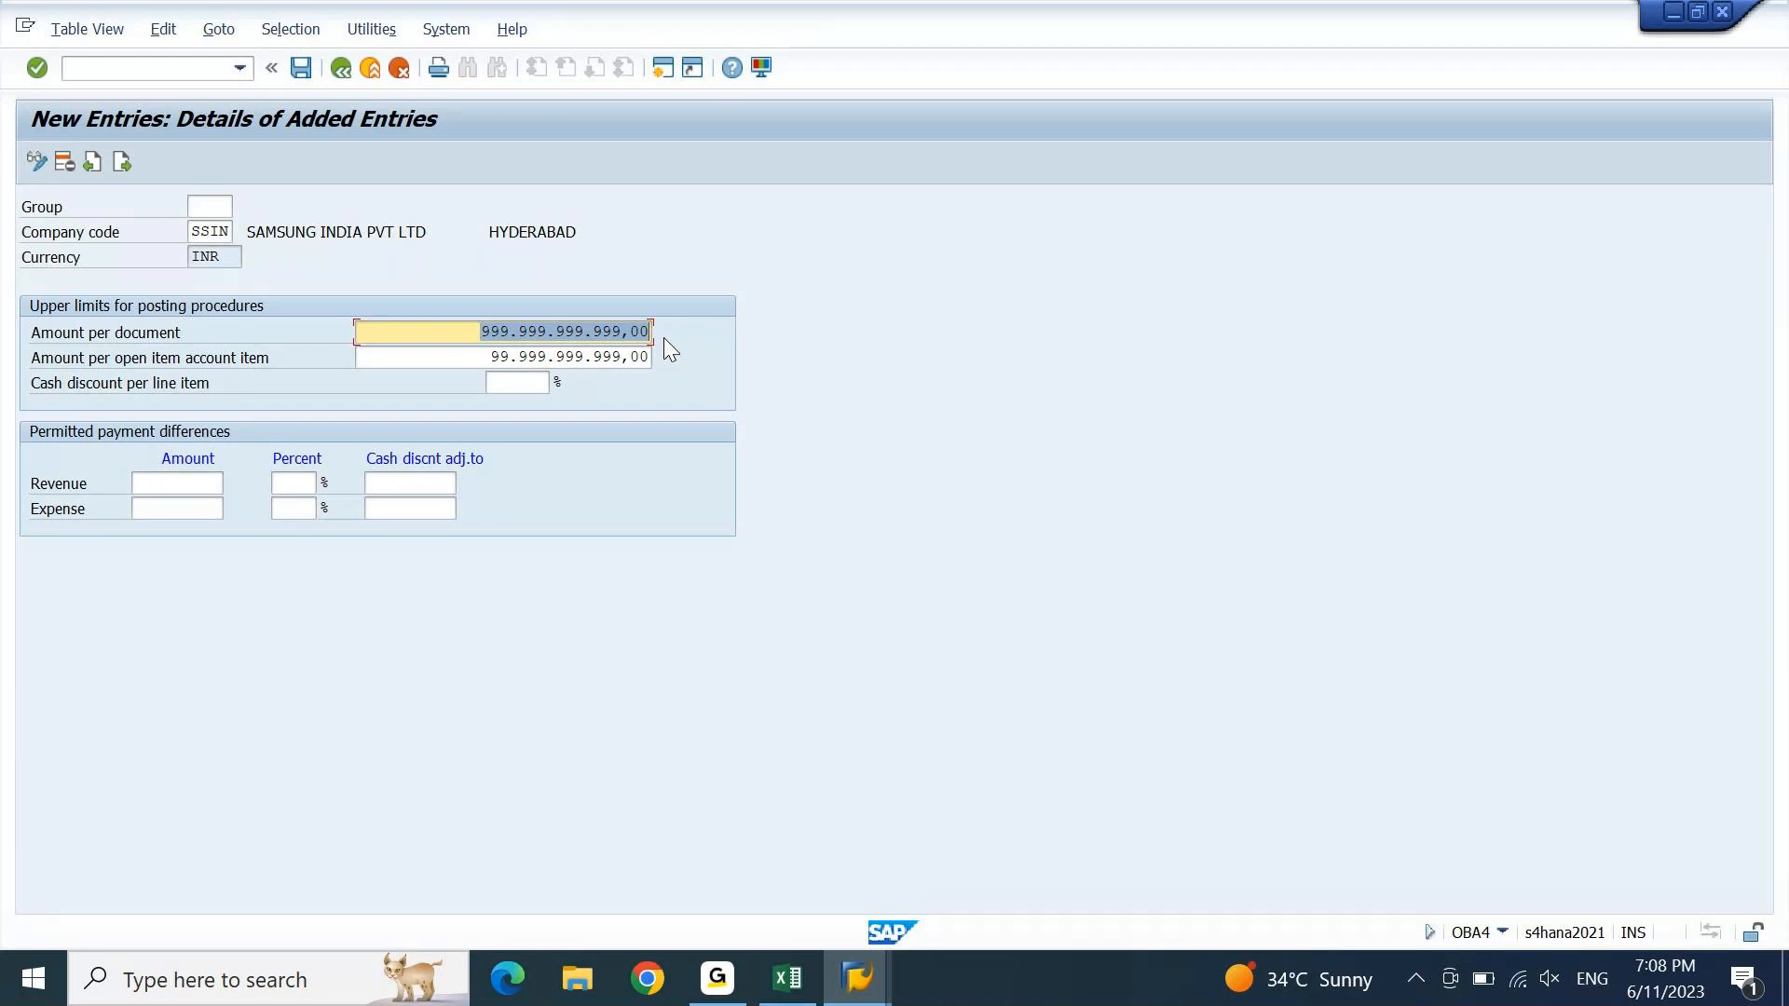
key(F3)
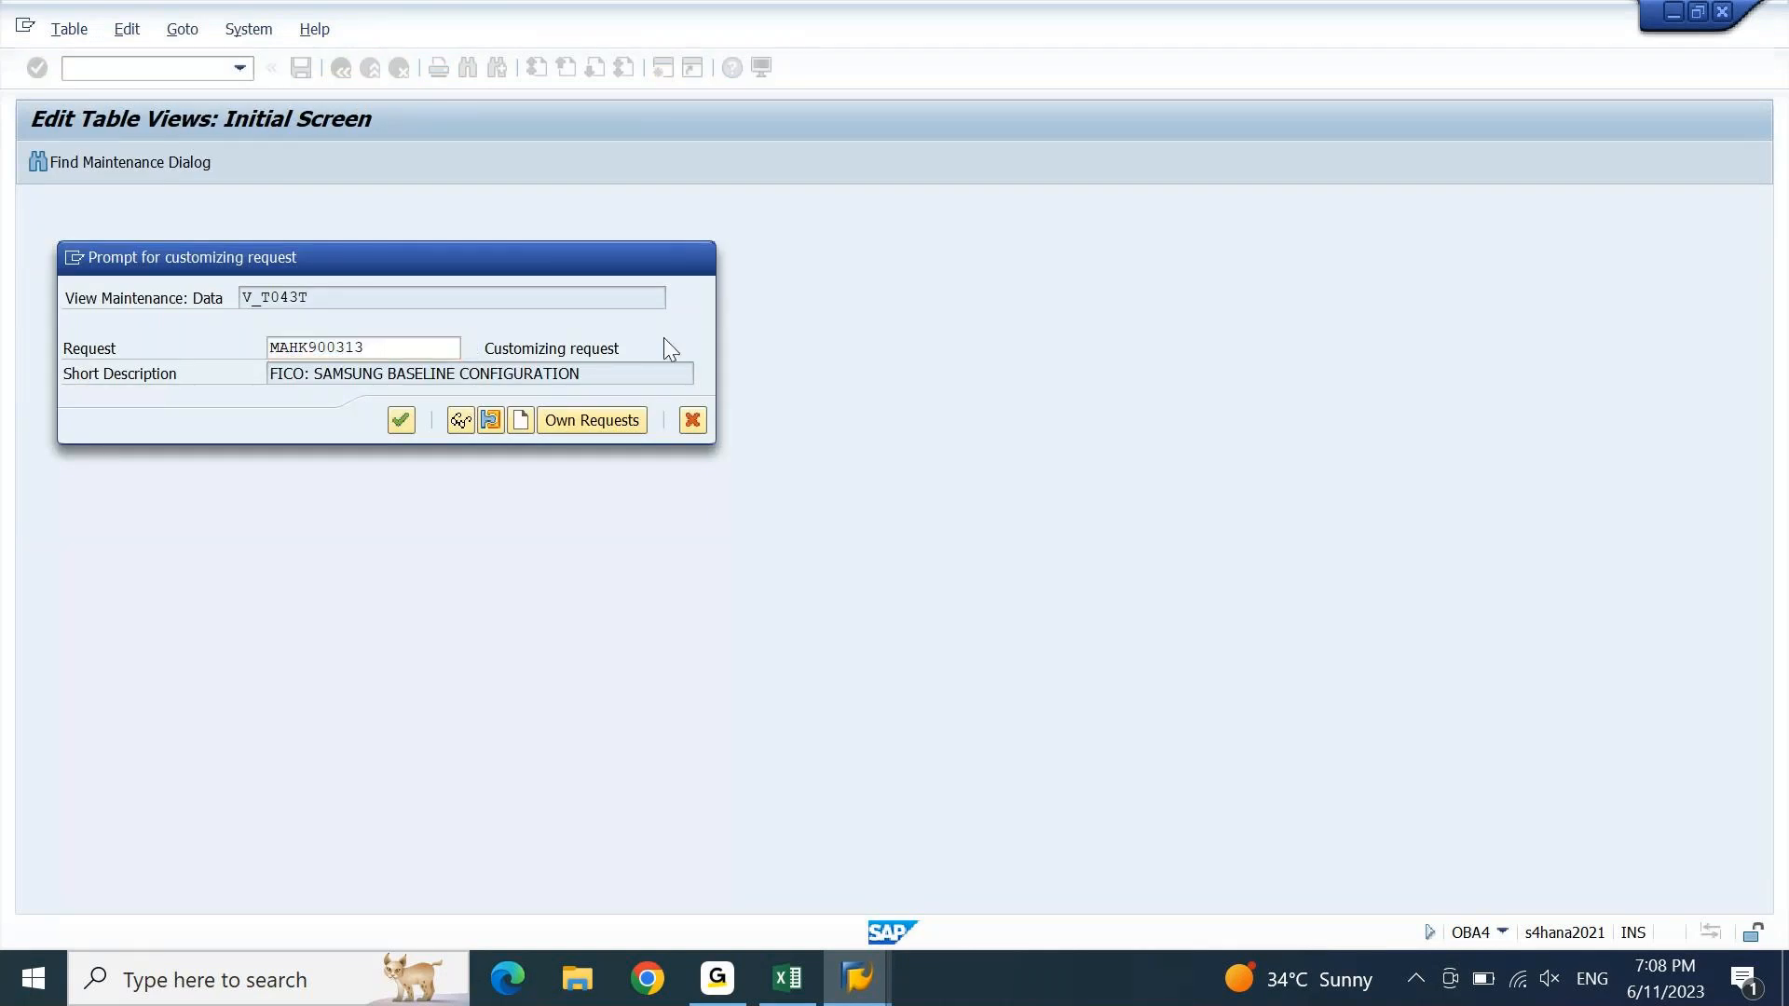
key(Return)
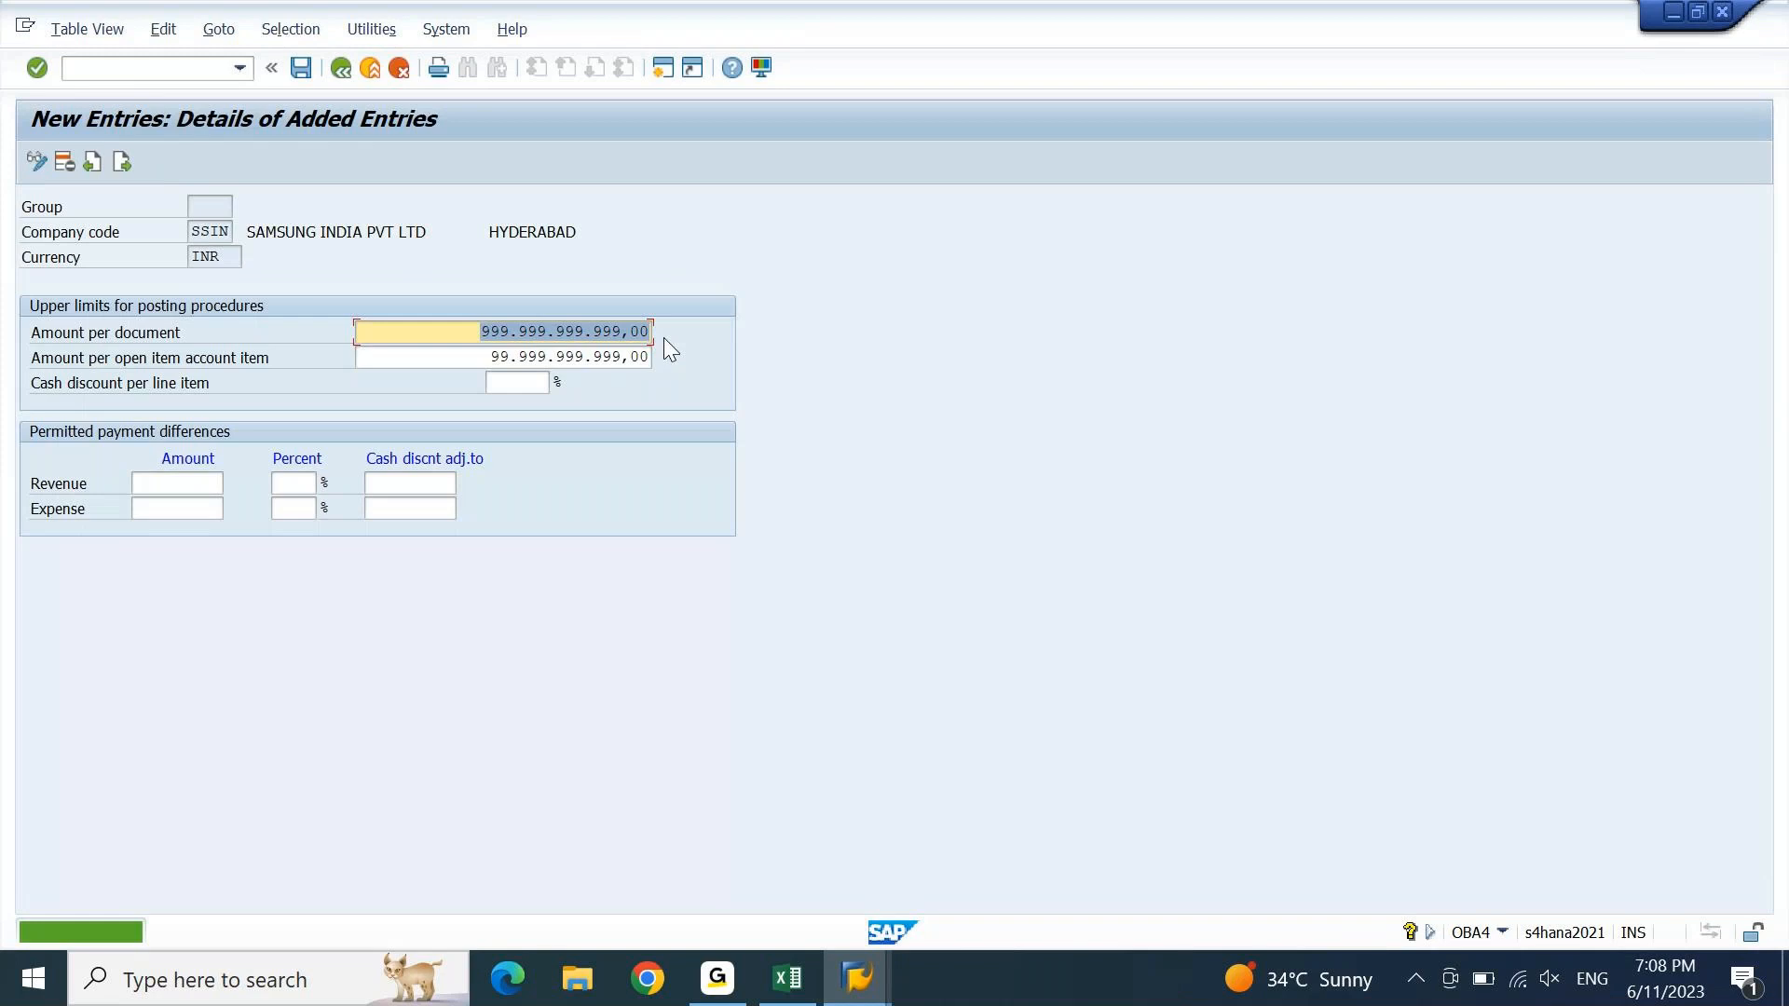
key(F3)
key(F3)
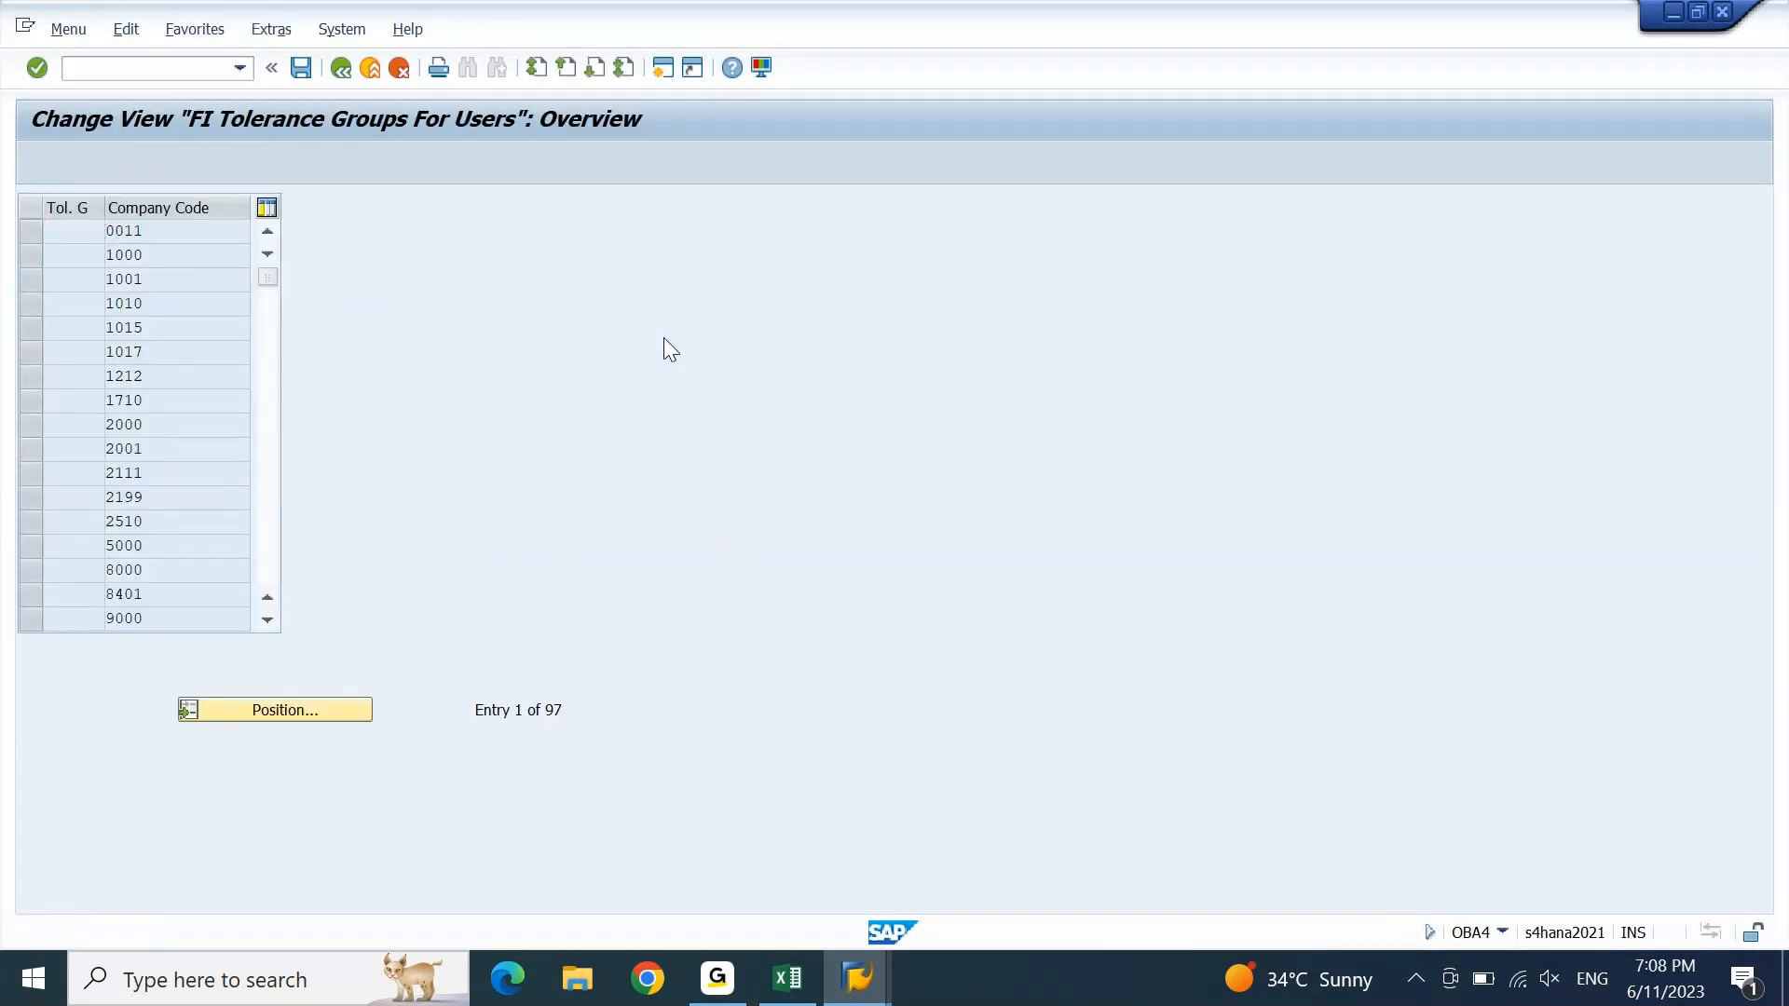
- Switch to the Excel workbook and review the configuration lists from Chart of Accounts through Tolerance Groups
click(789, 979)
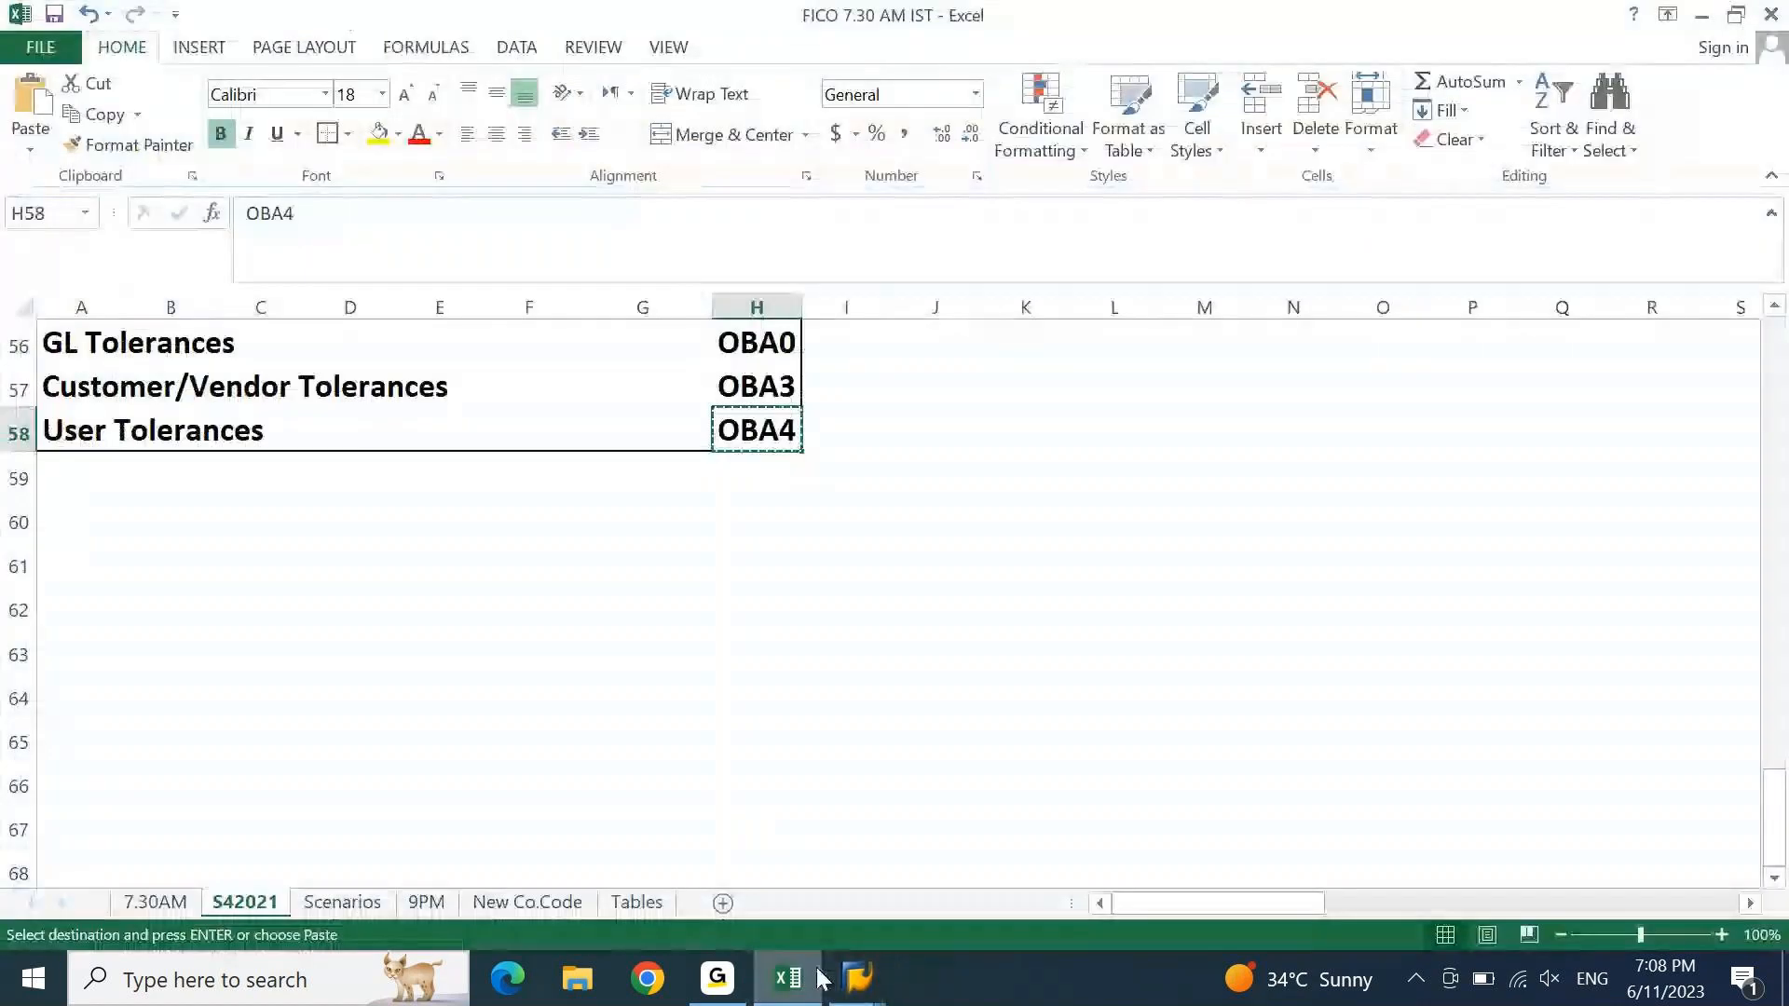
key(Escape)
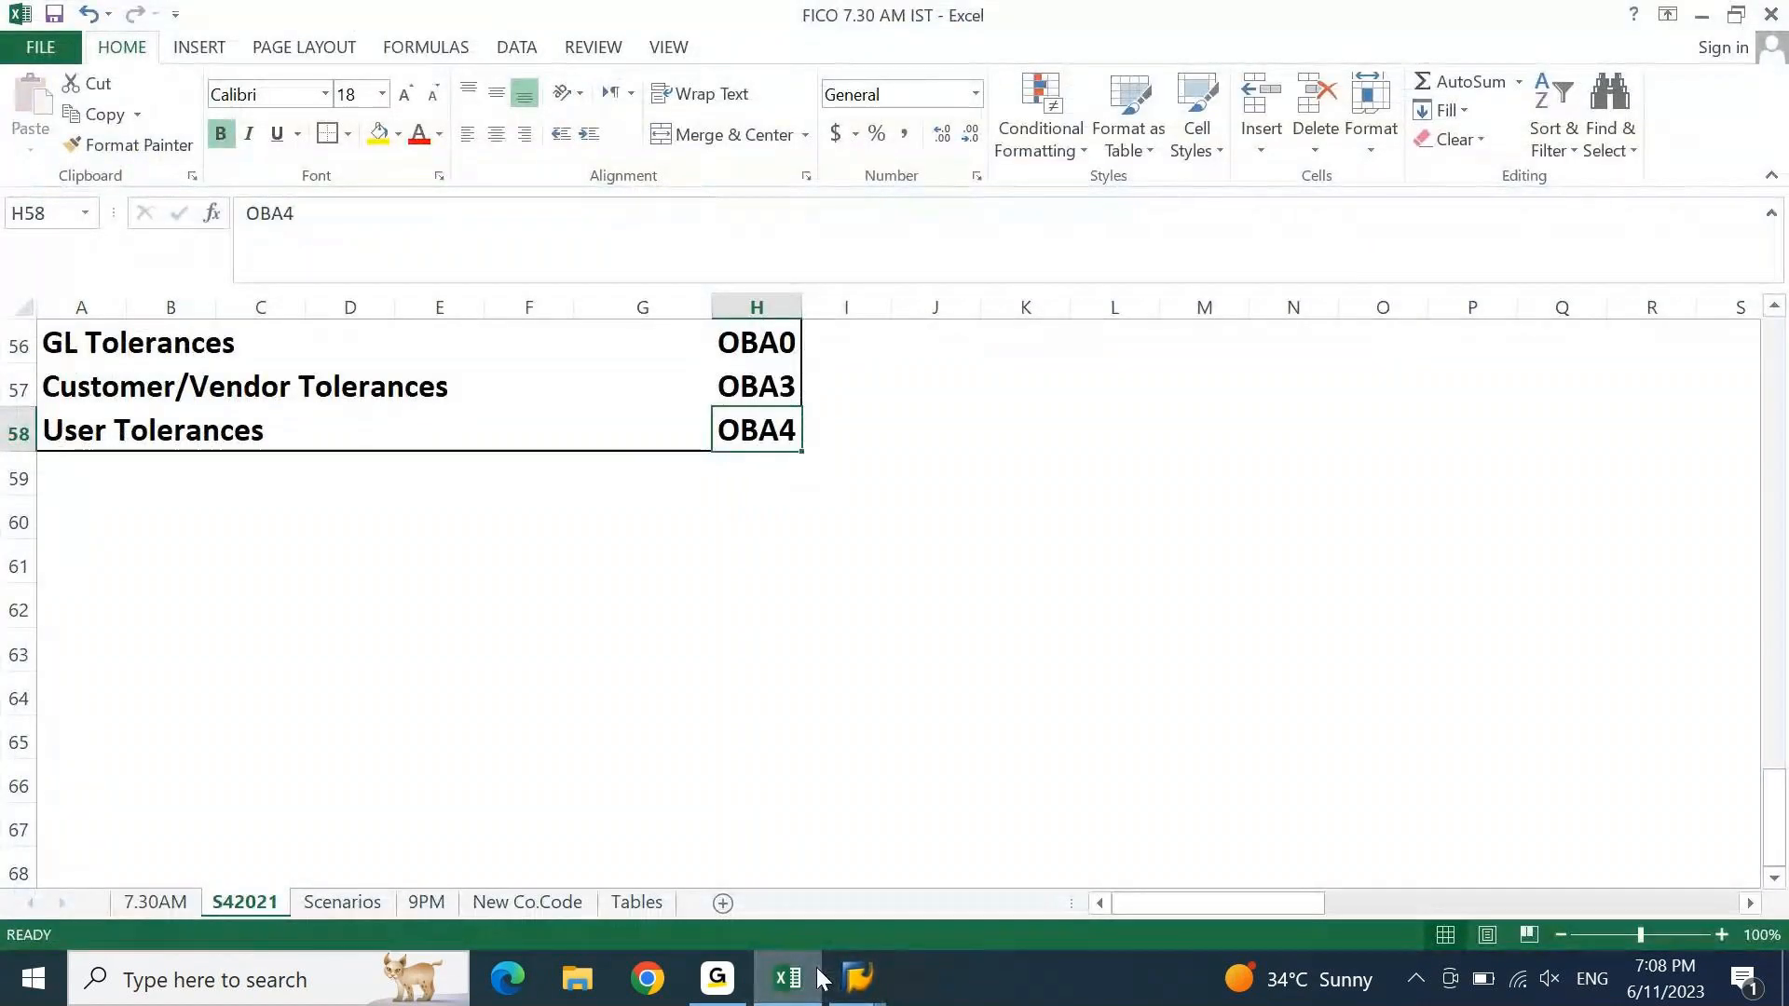
key(Home)
key(Up)
key(Up)
key(Up)
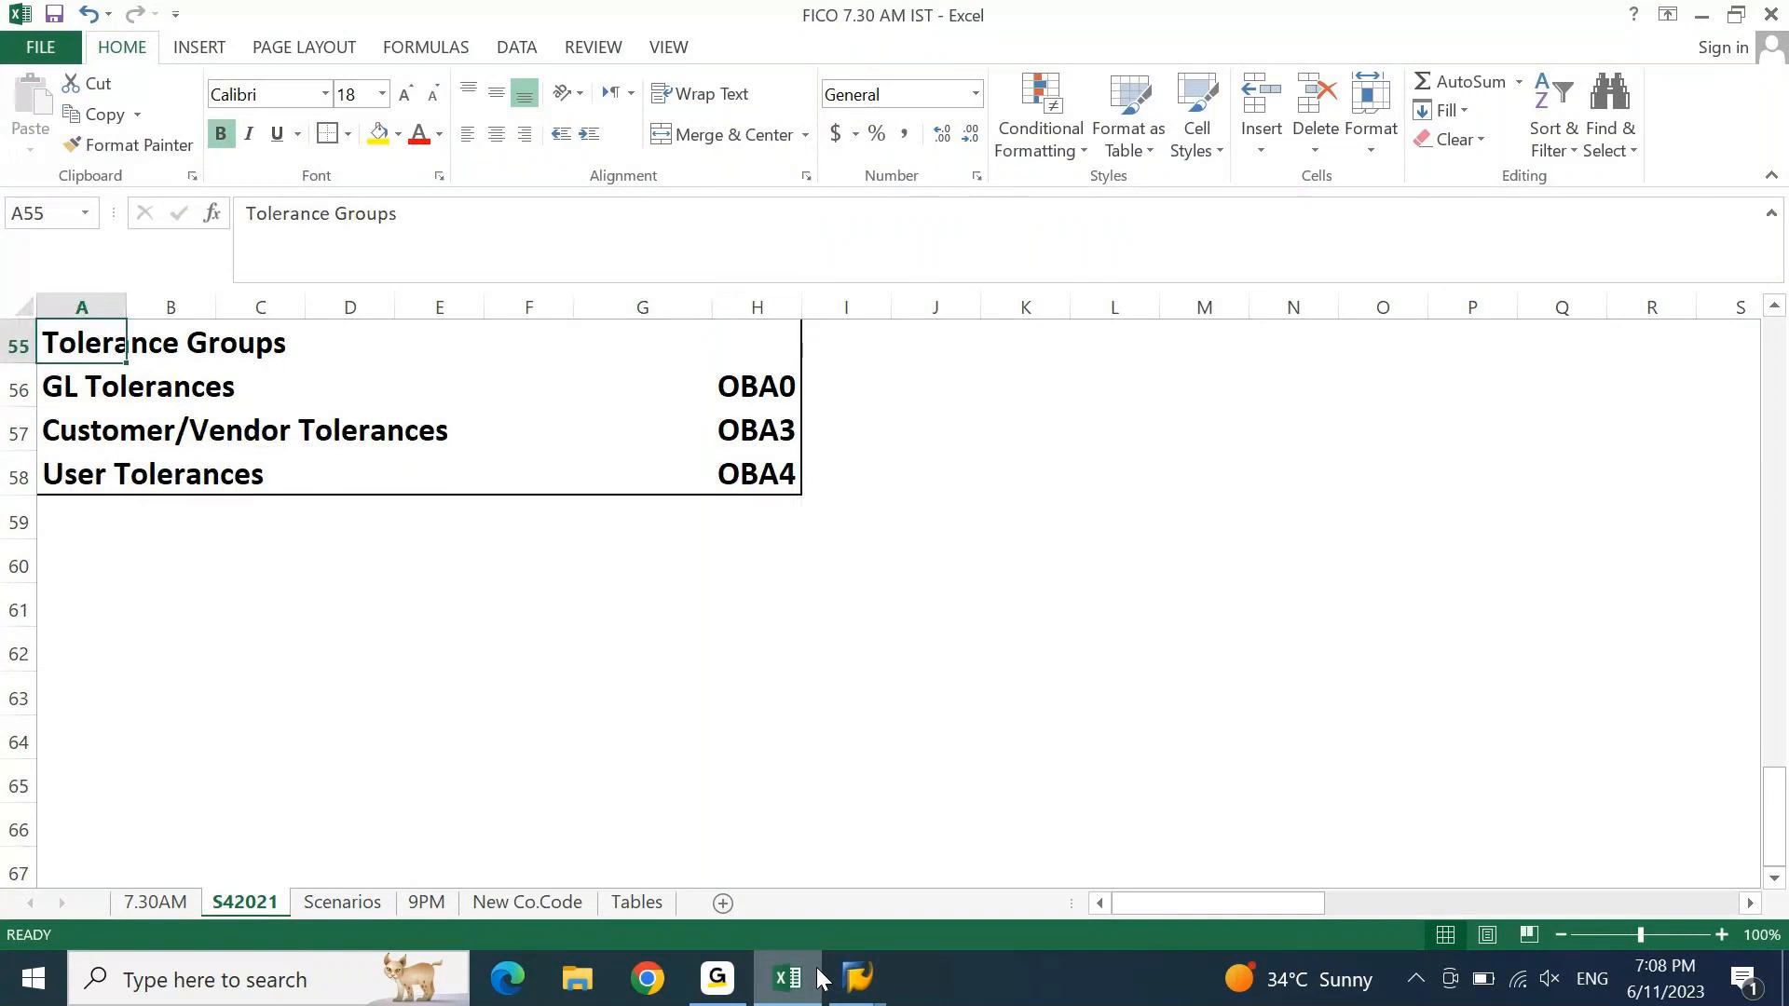
key(Page_Up)
key(Page_Up)
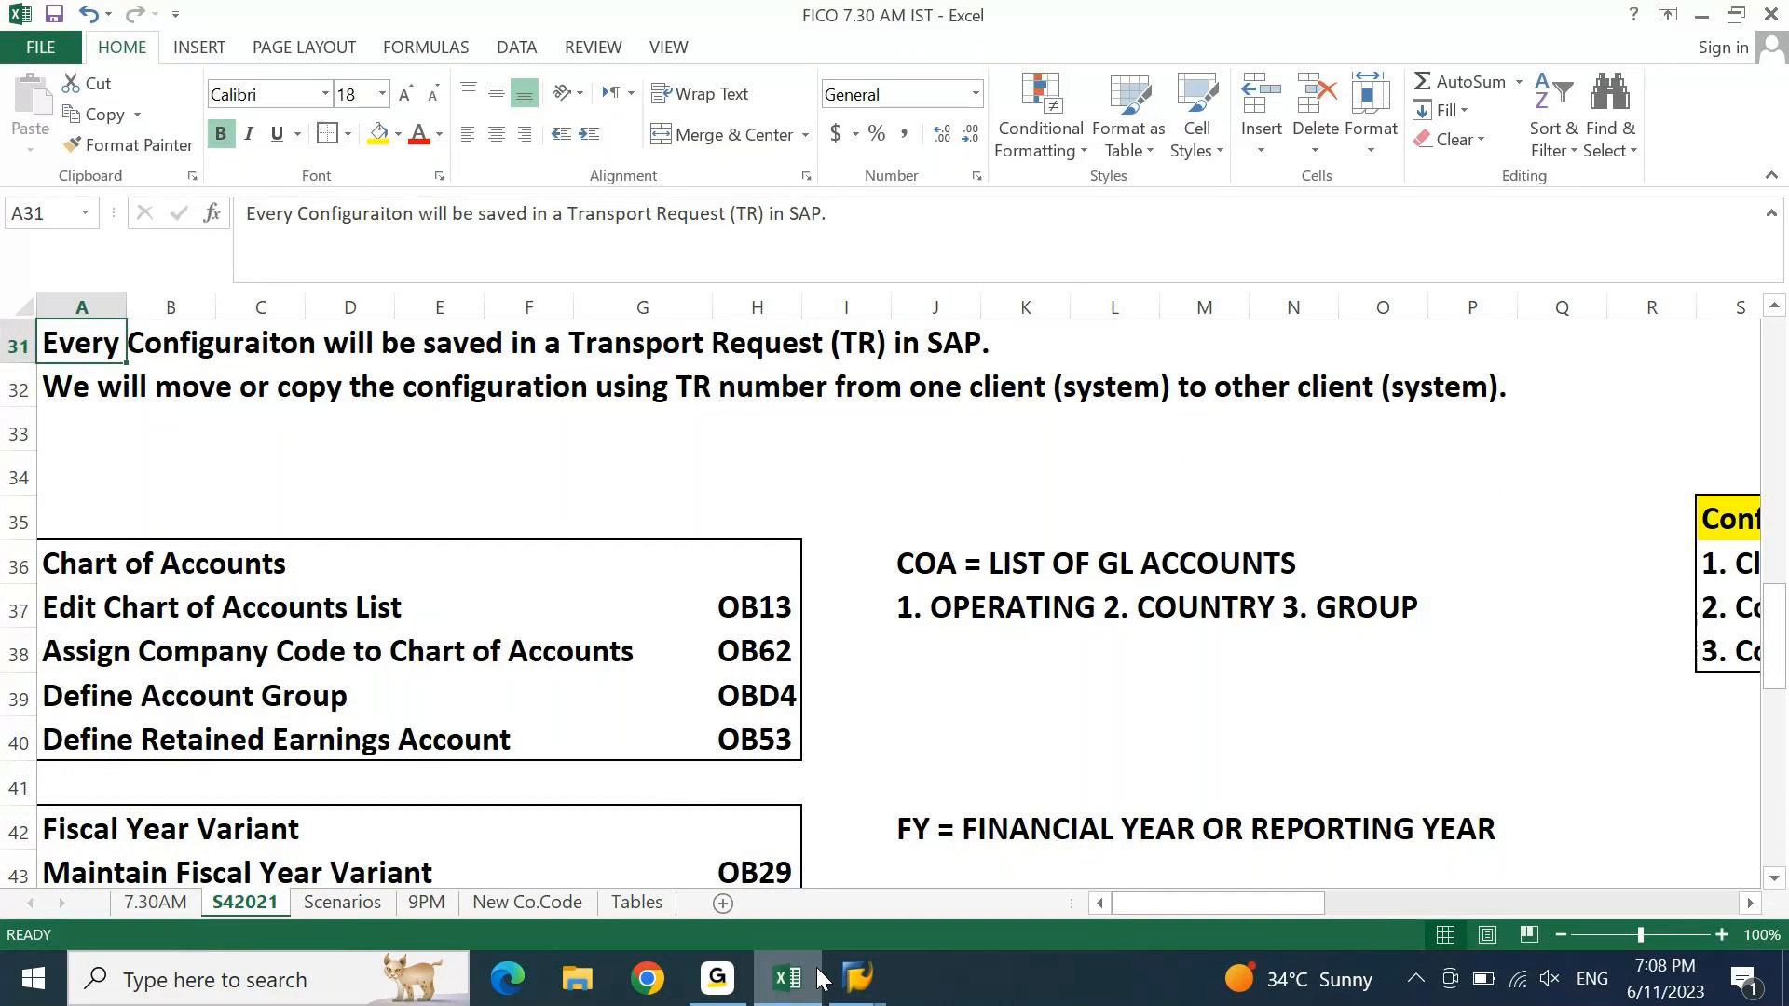
key(Page_Down)
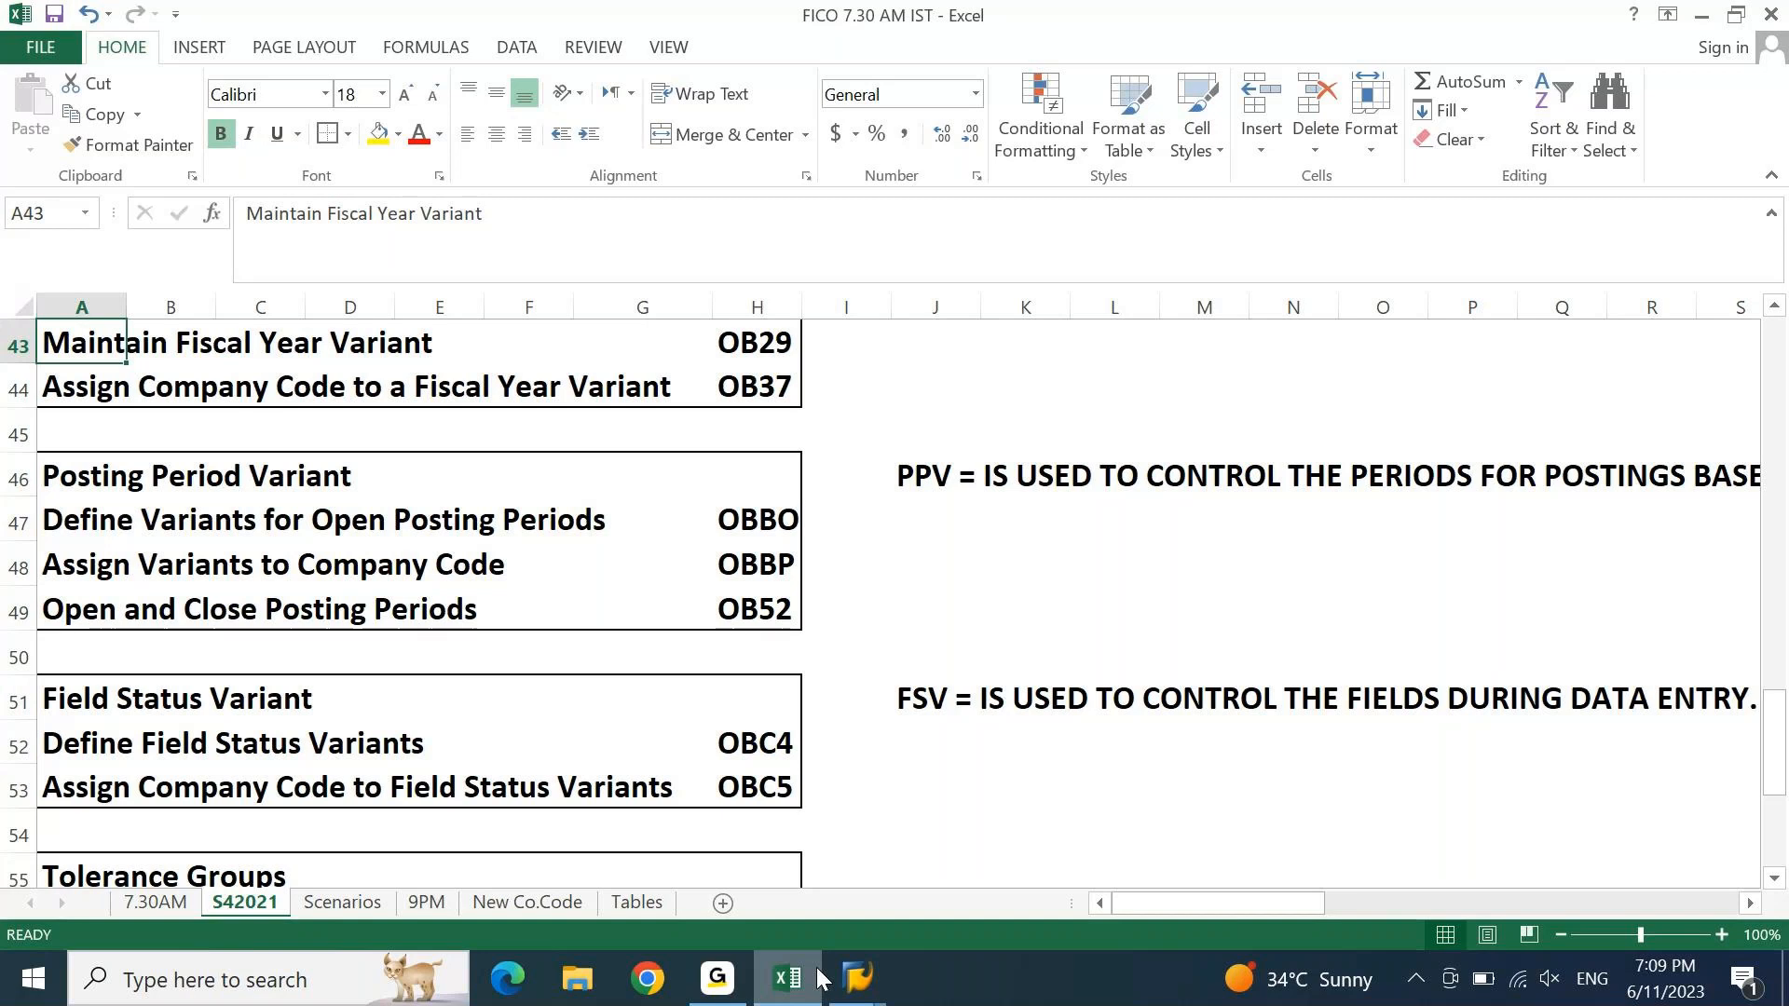
- Add the heading "Tax Procedure" in cell A60, below the Tolerance Groups block
key(Page_Down)
key(Up)
key(Up)
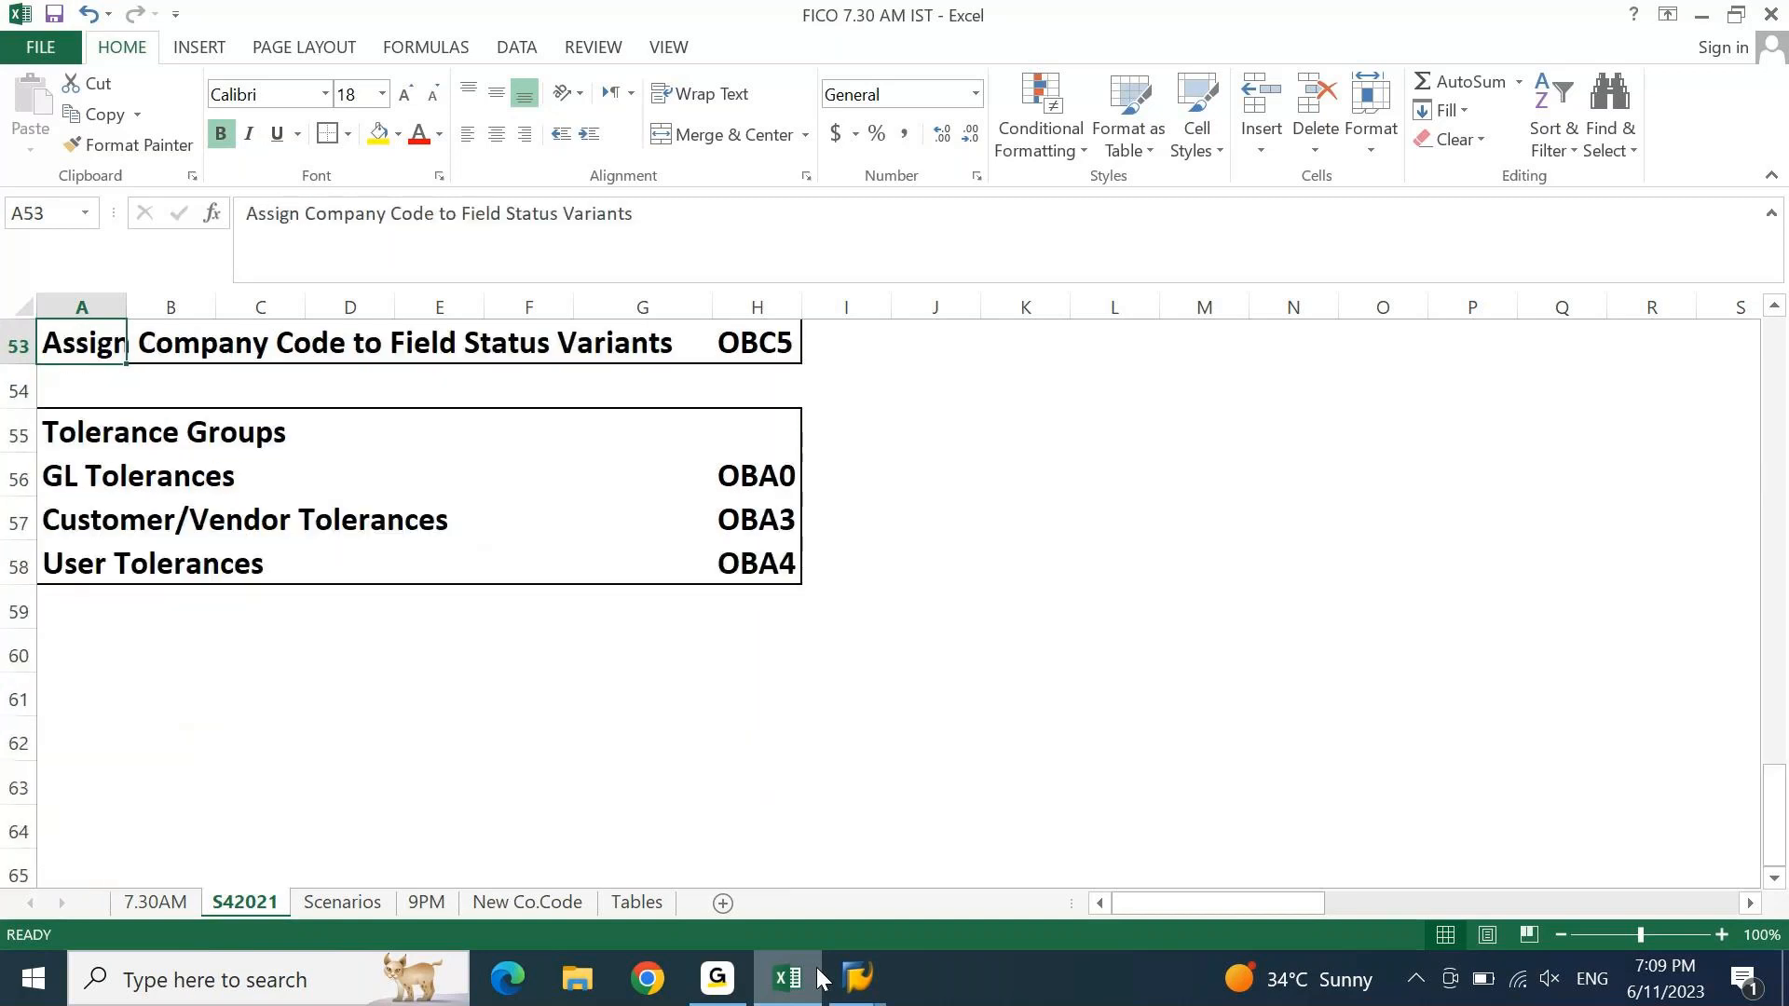
key(Down)
key(Down)
key(Down)
key(Down)
key(Down)
key(Down)
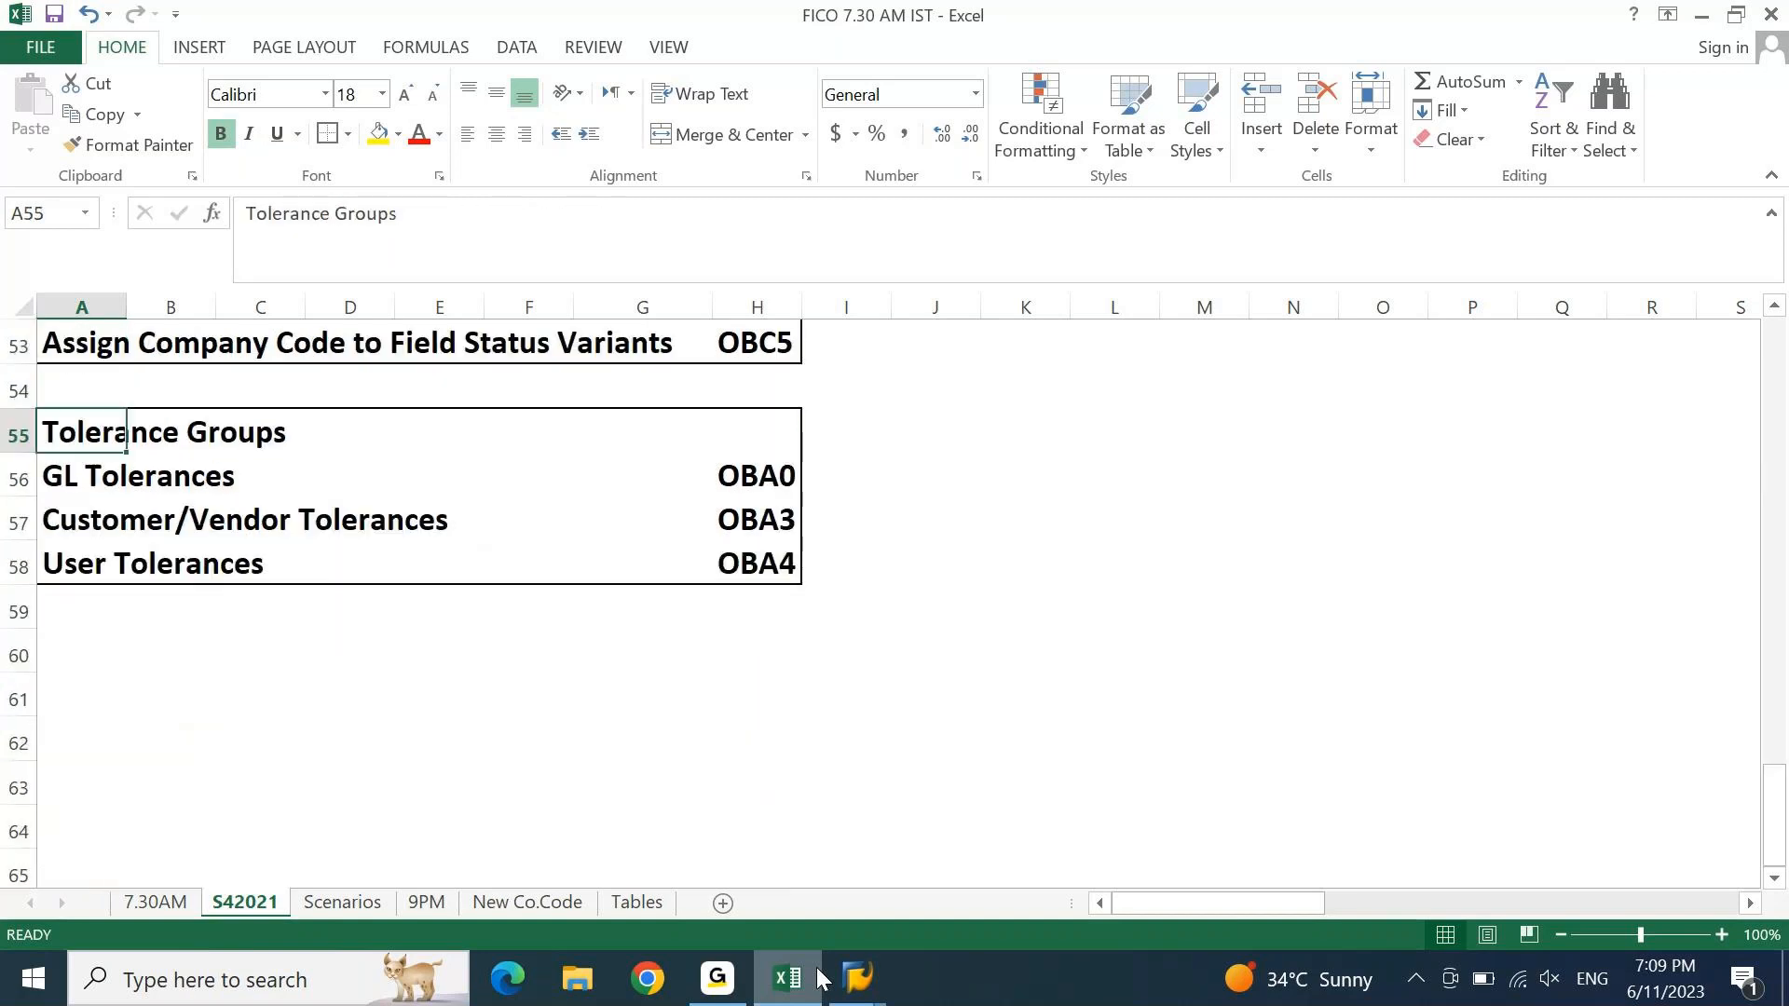
key(BackSpace)
text(Tax Procedure)
key(Return)
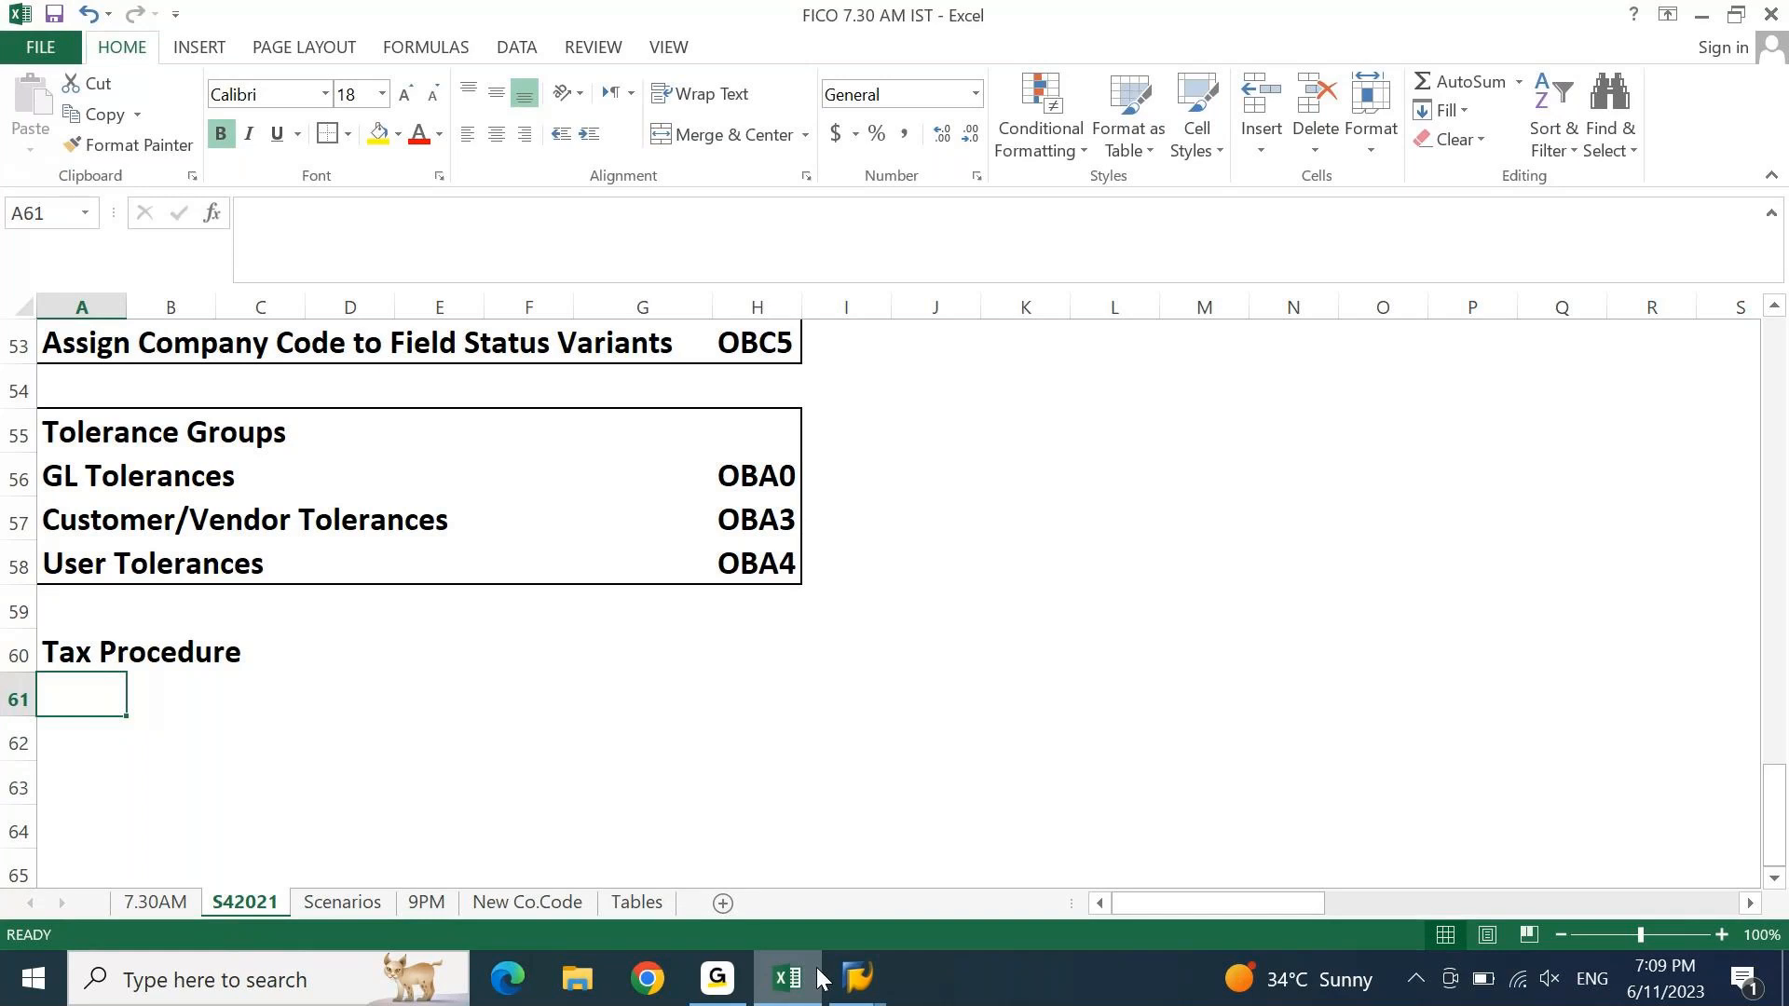
- Add the entries "Define Tax Procedure" in cell A61 and "Assign Tax procedure to Country" in cell A62
text(Define Tax )
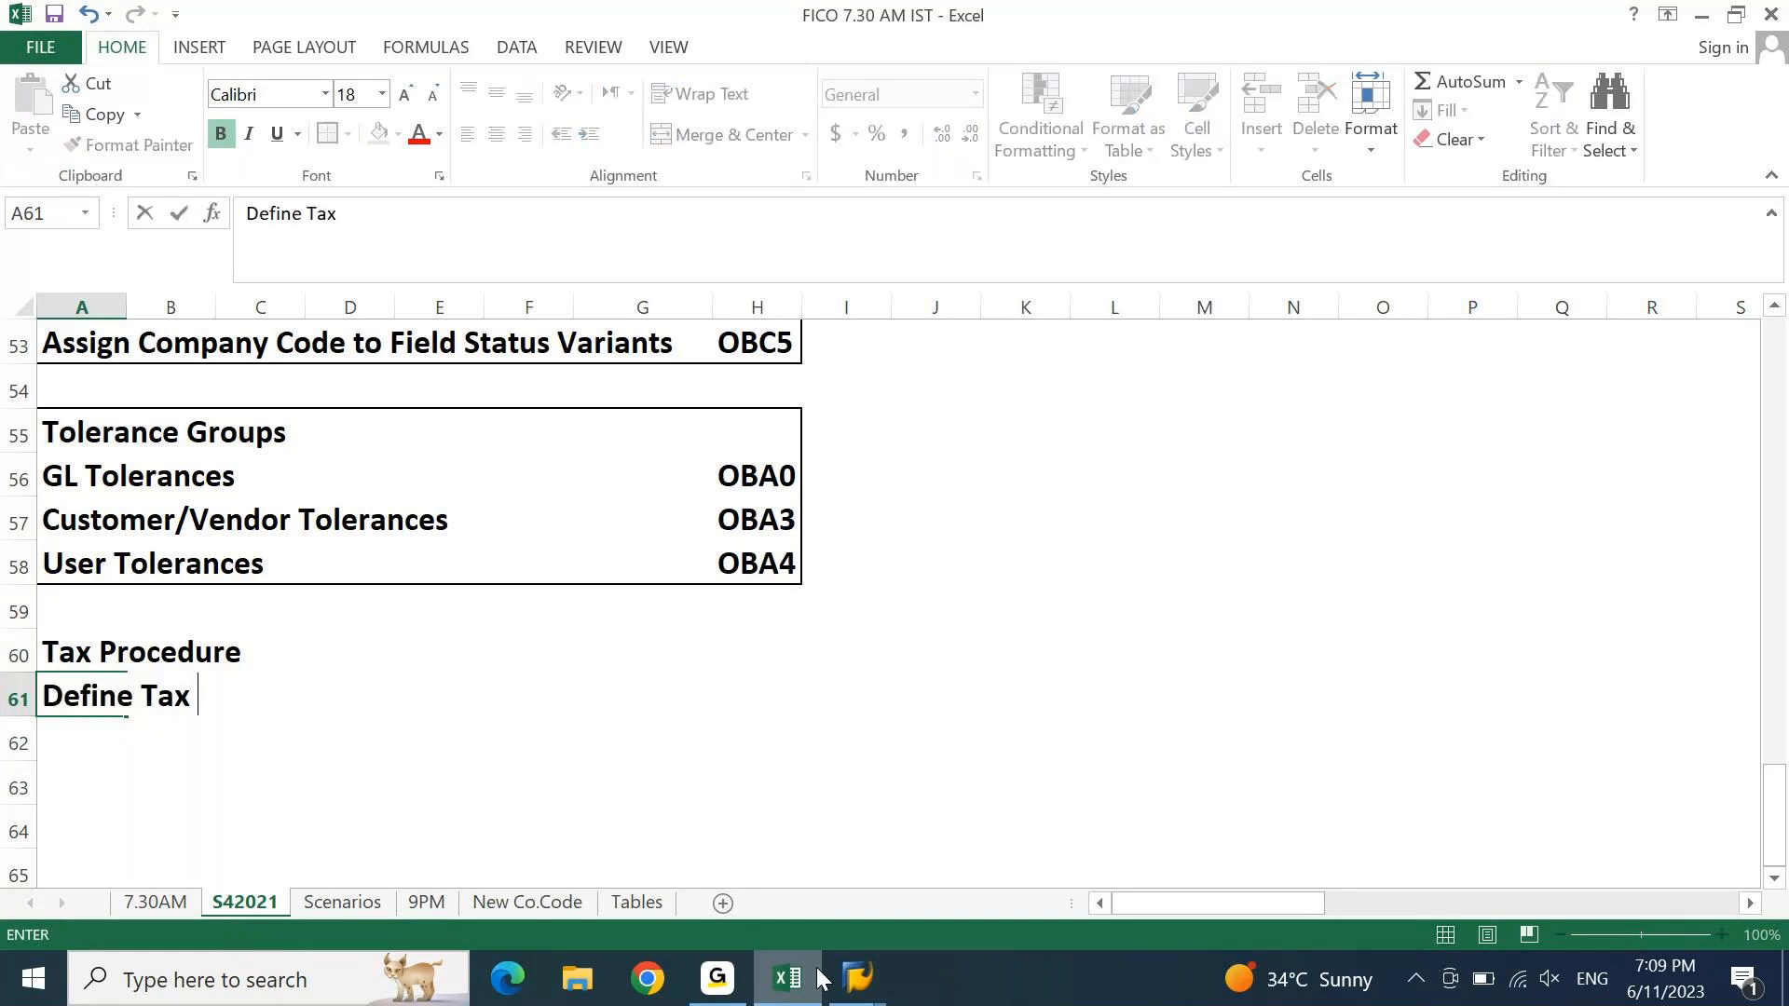
text(Procedure)
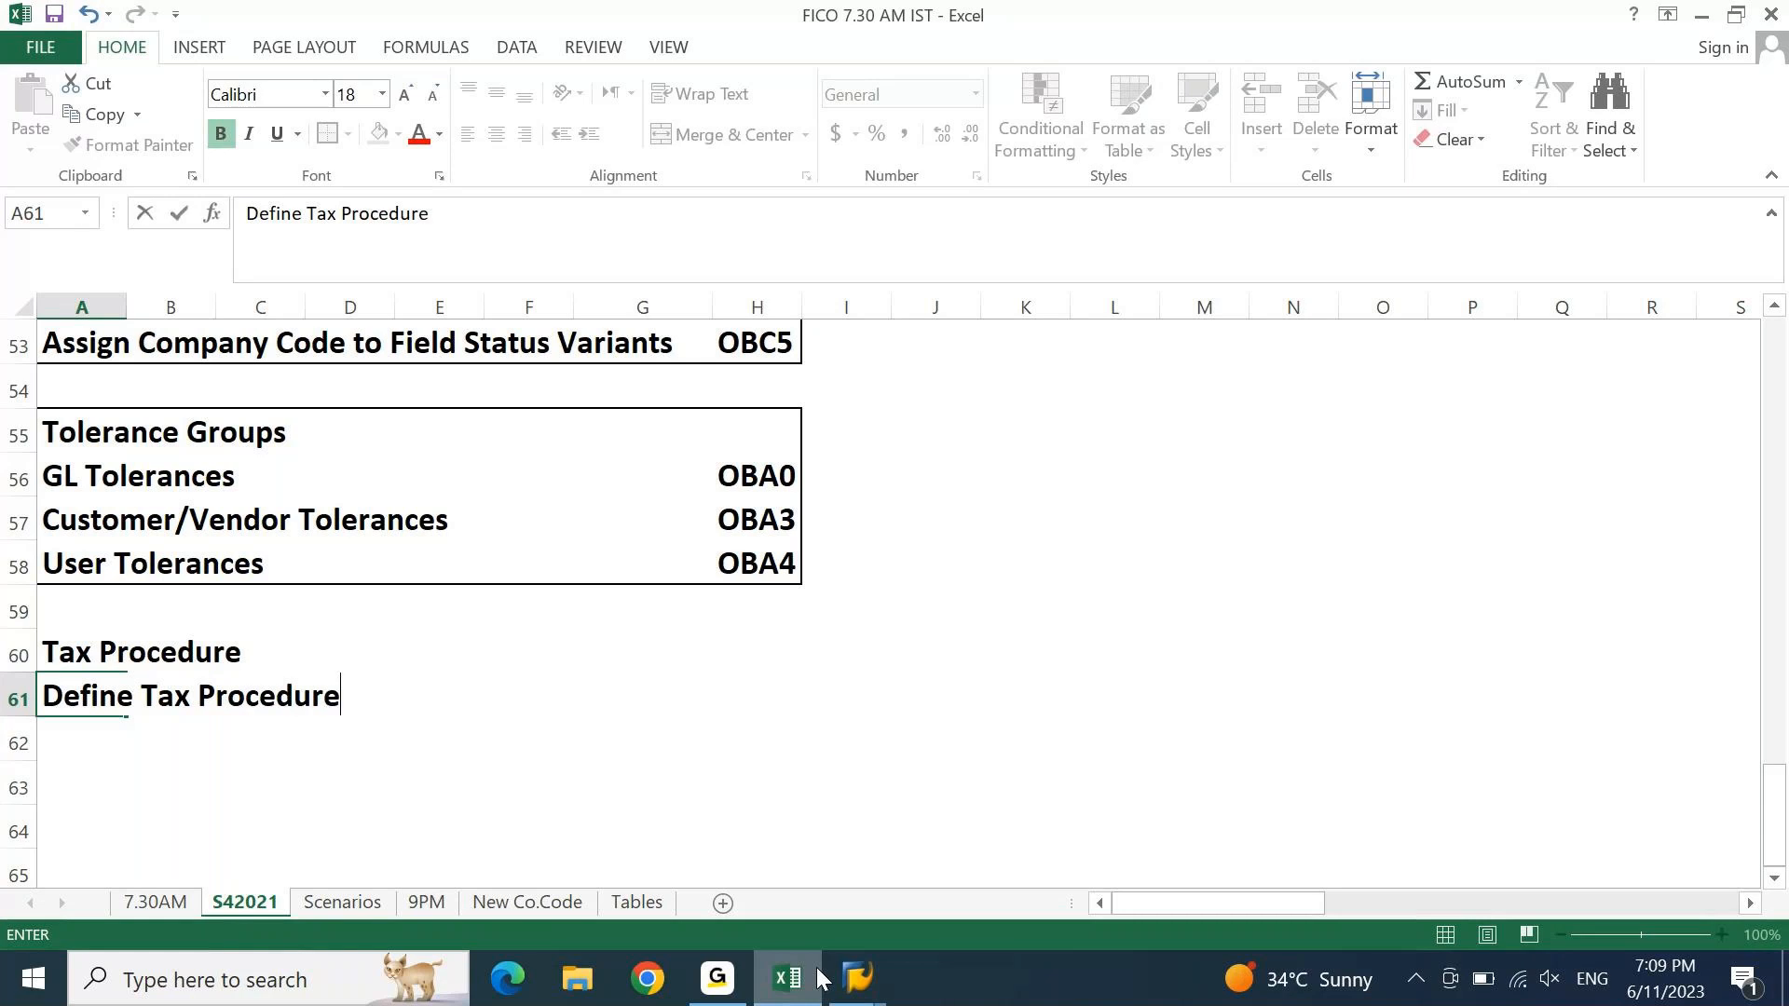
key(Return)
text(Ass)
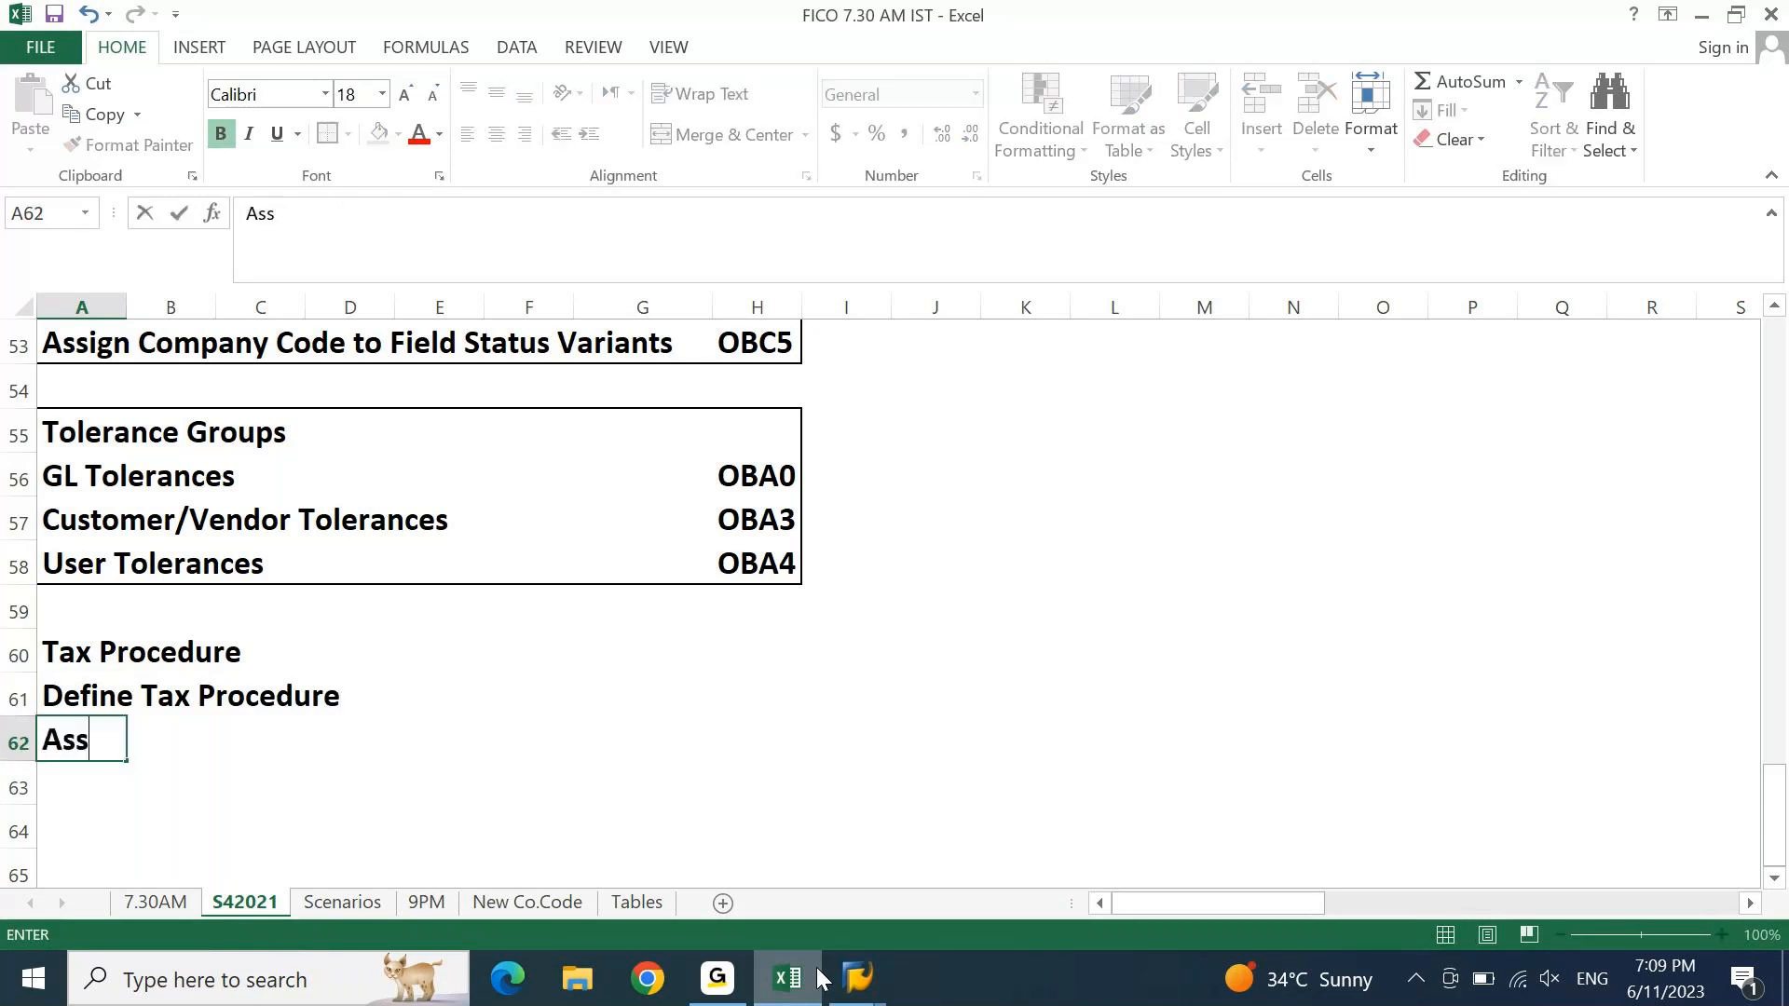
text(ign Tax pro)
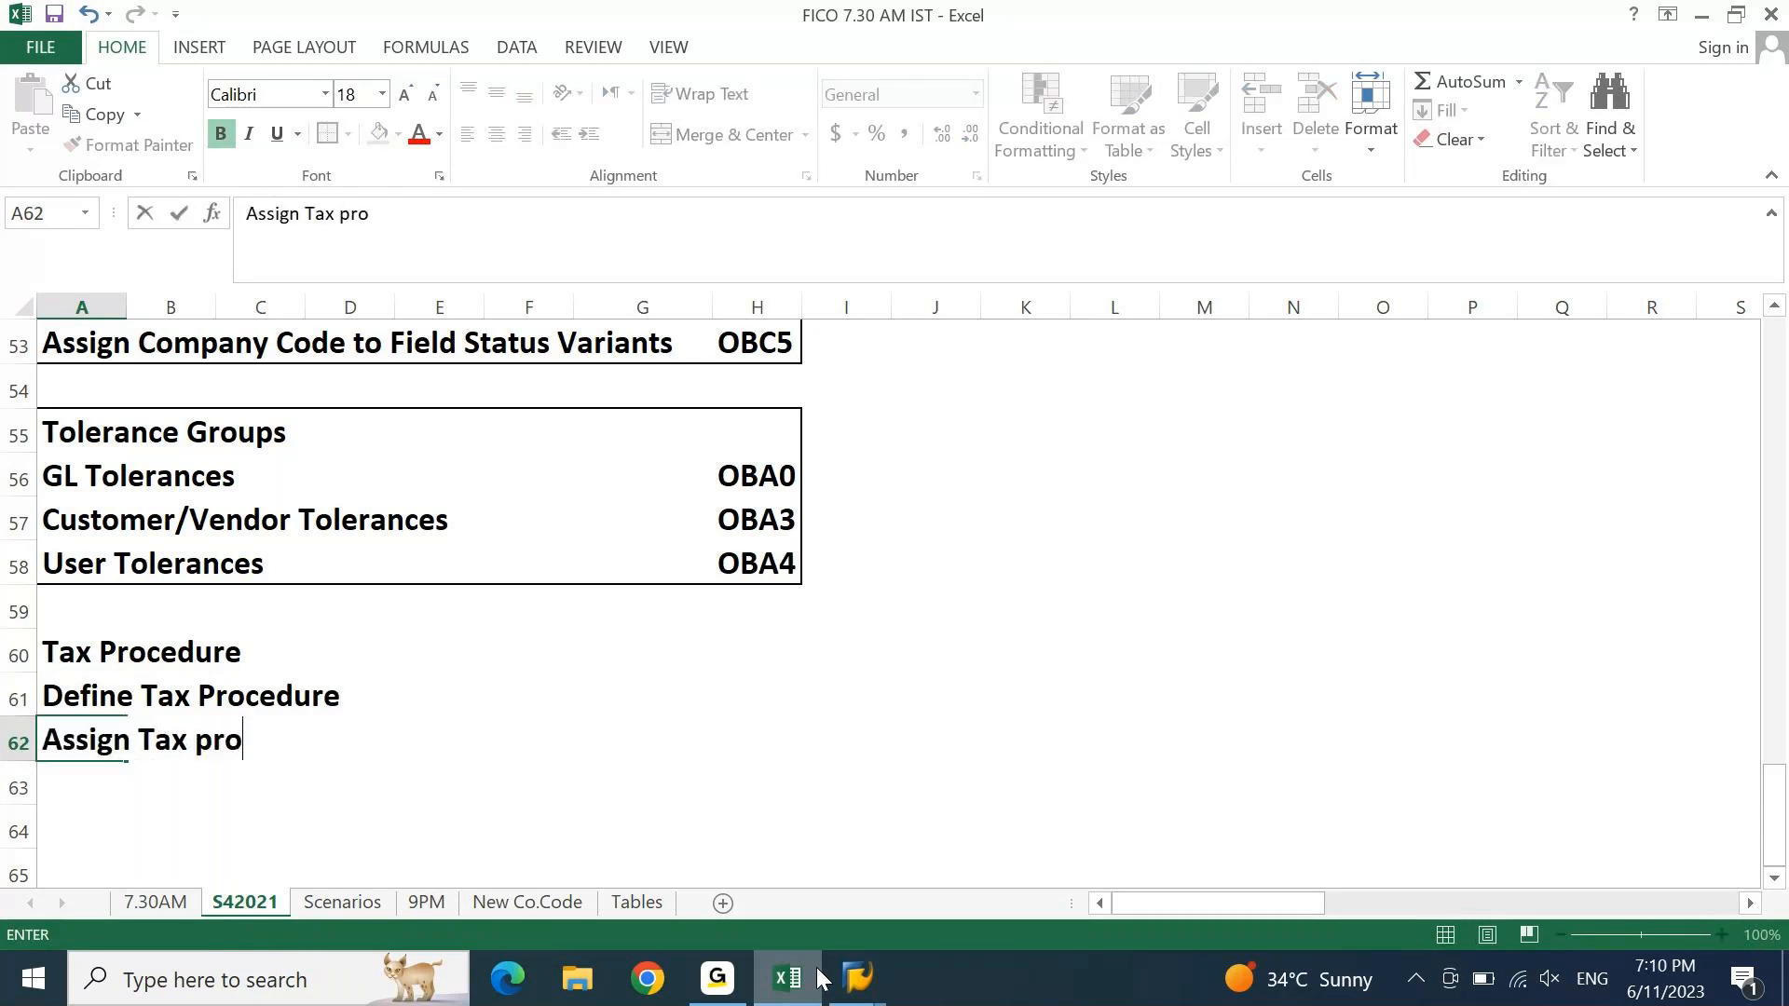
text(cedure to )
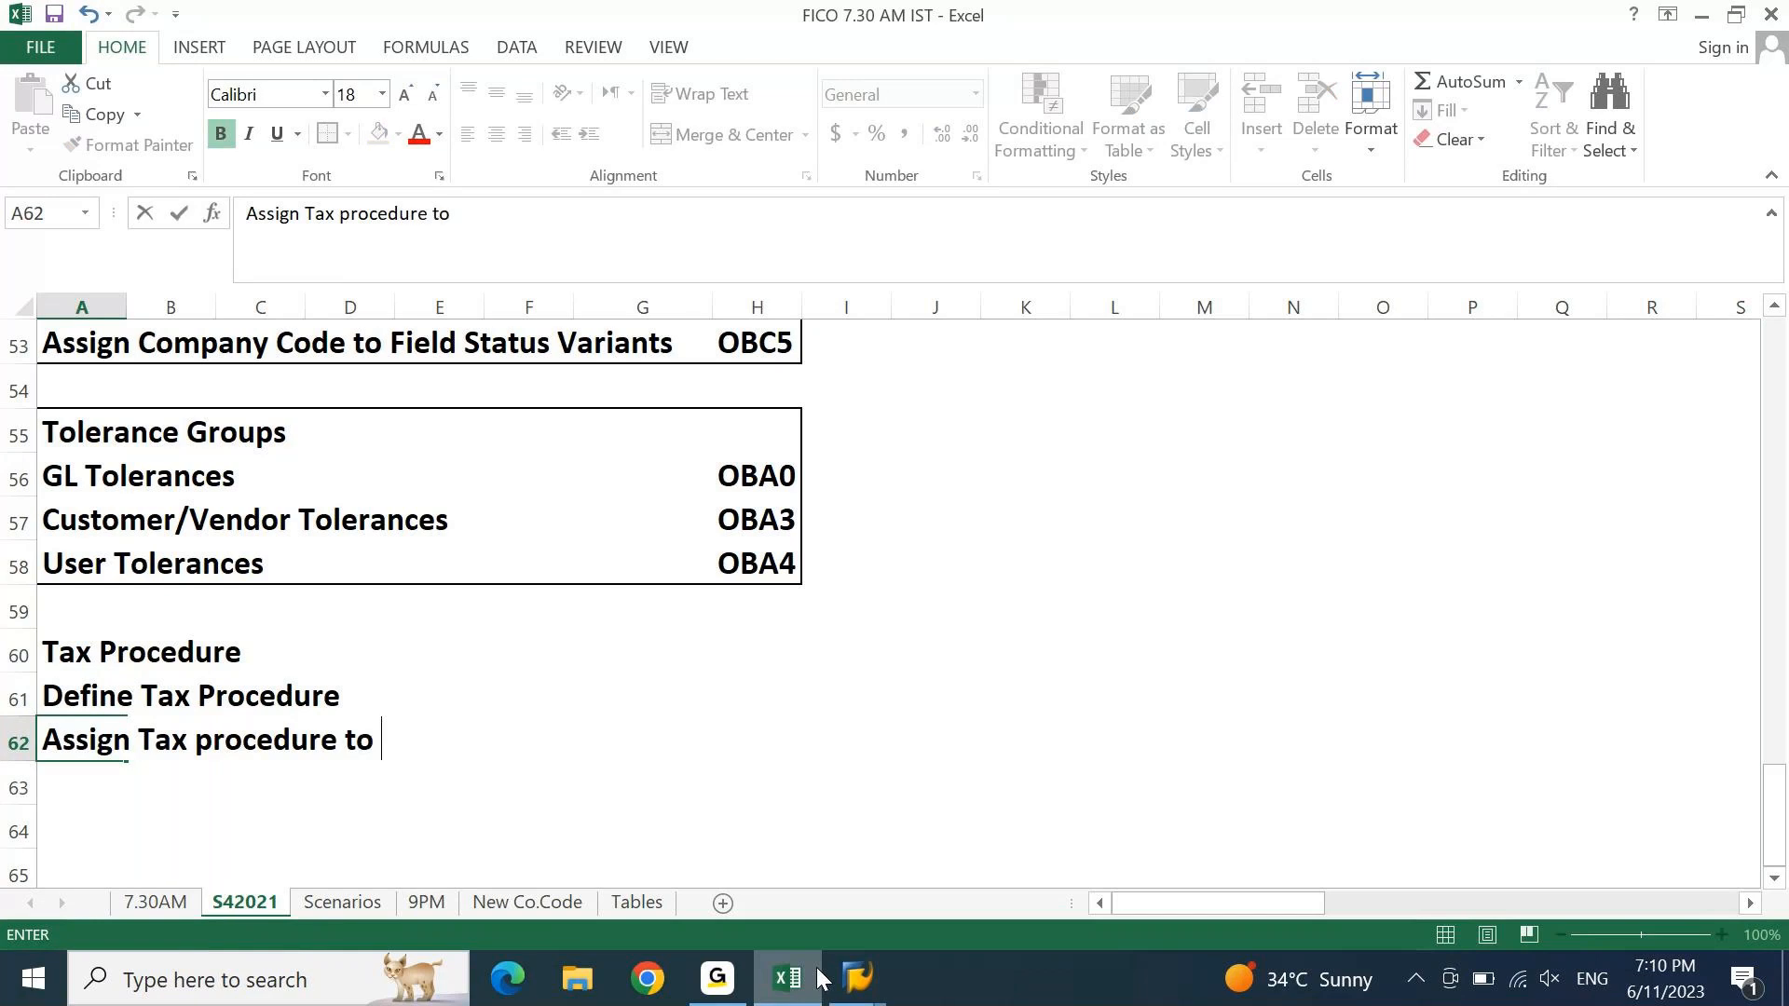
text(Country)
key(ctrl+Return)
- Apply an outside border around the Tax Procedure block, cells A60 to H62
key(Up)
key(Up)
key(shift+Right)
key(shift+Right)
key(shift+Right)
key(shift+Right)
key(shift+Right)
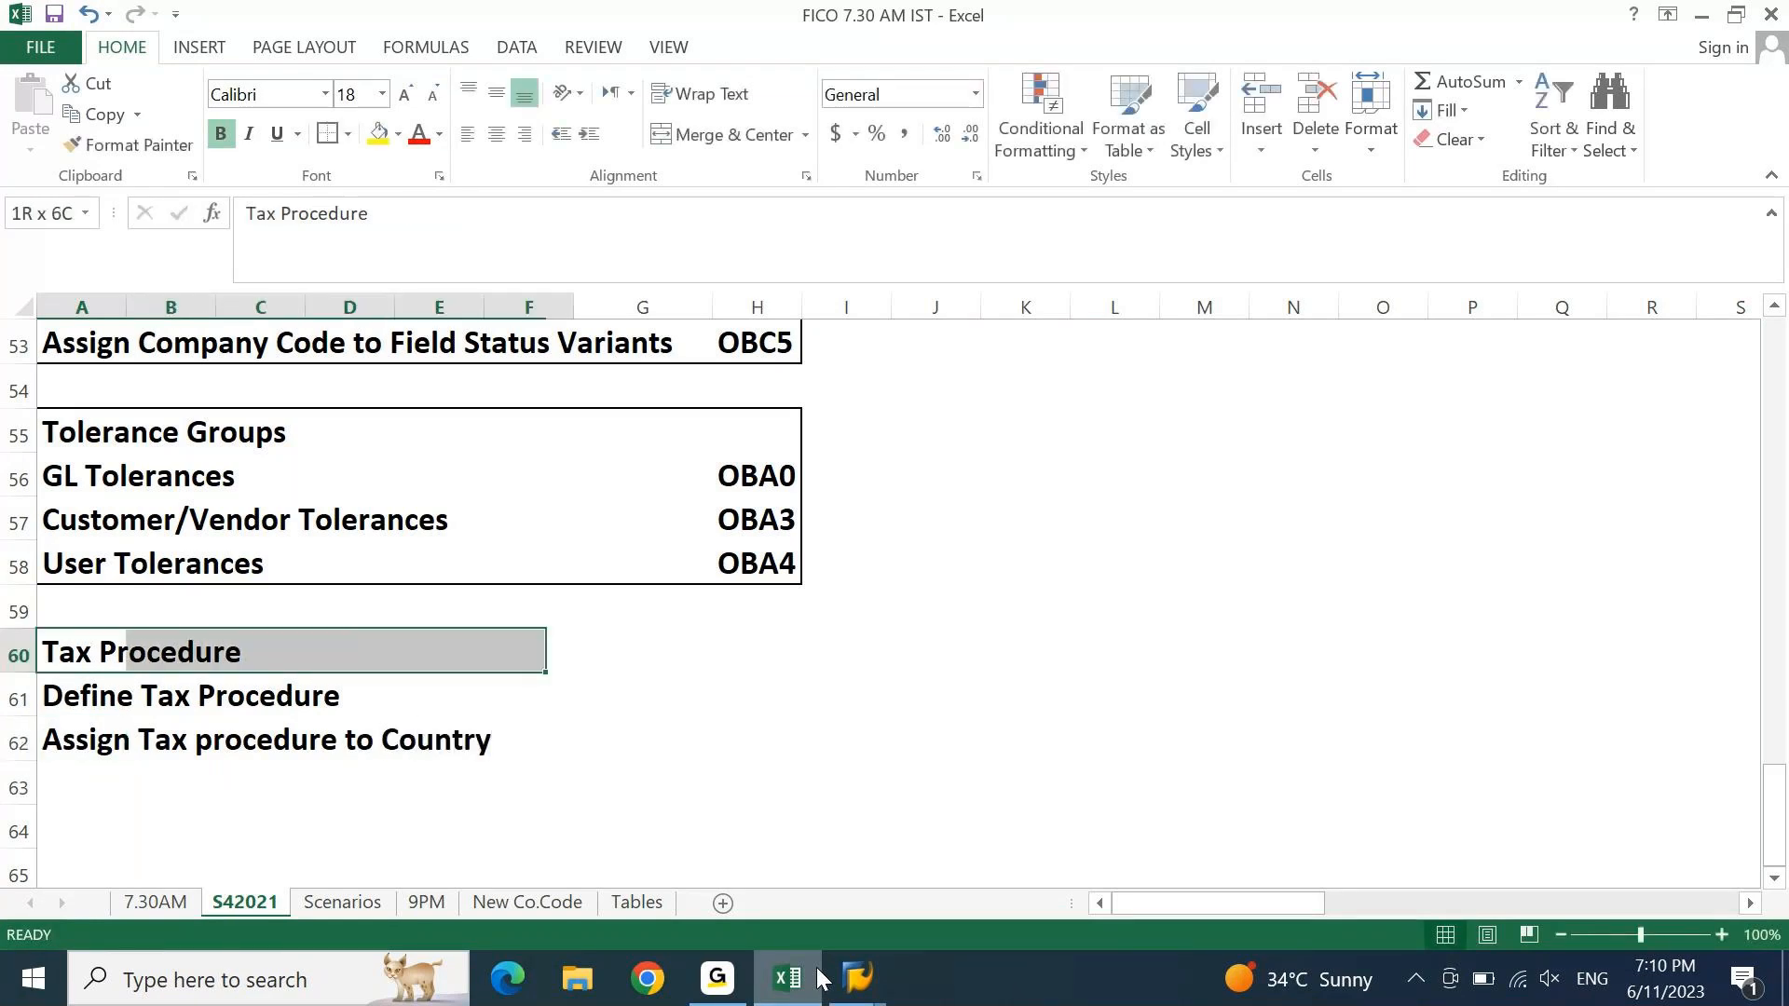
key(shift+Right)
key(shift+Right)
key(shift+Down)
key(shift+Down)
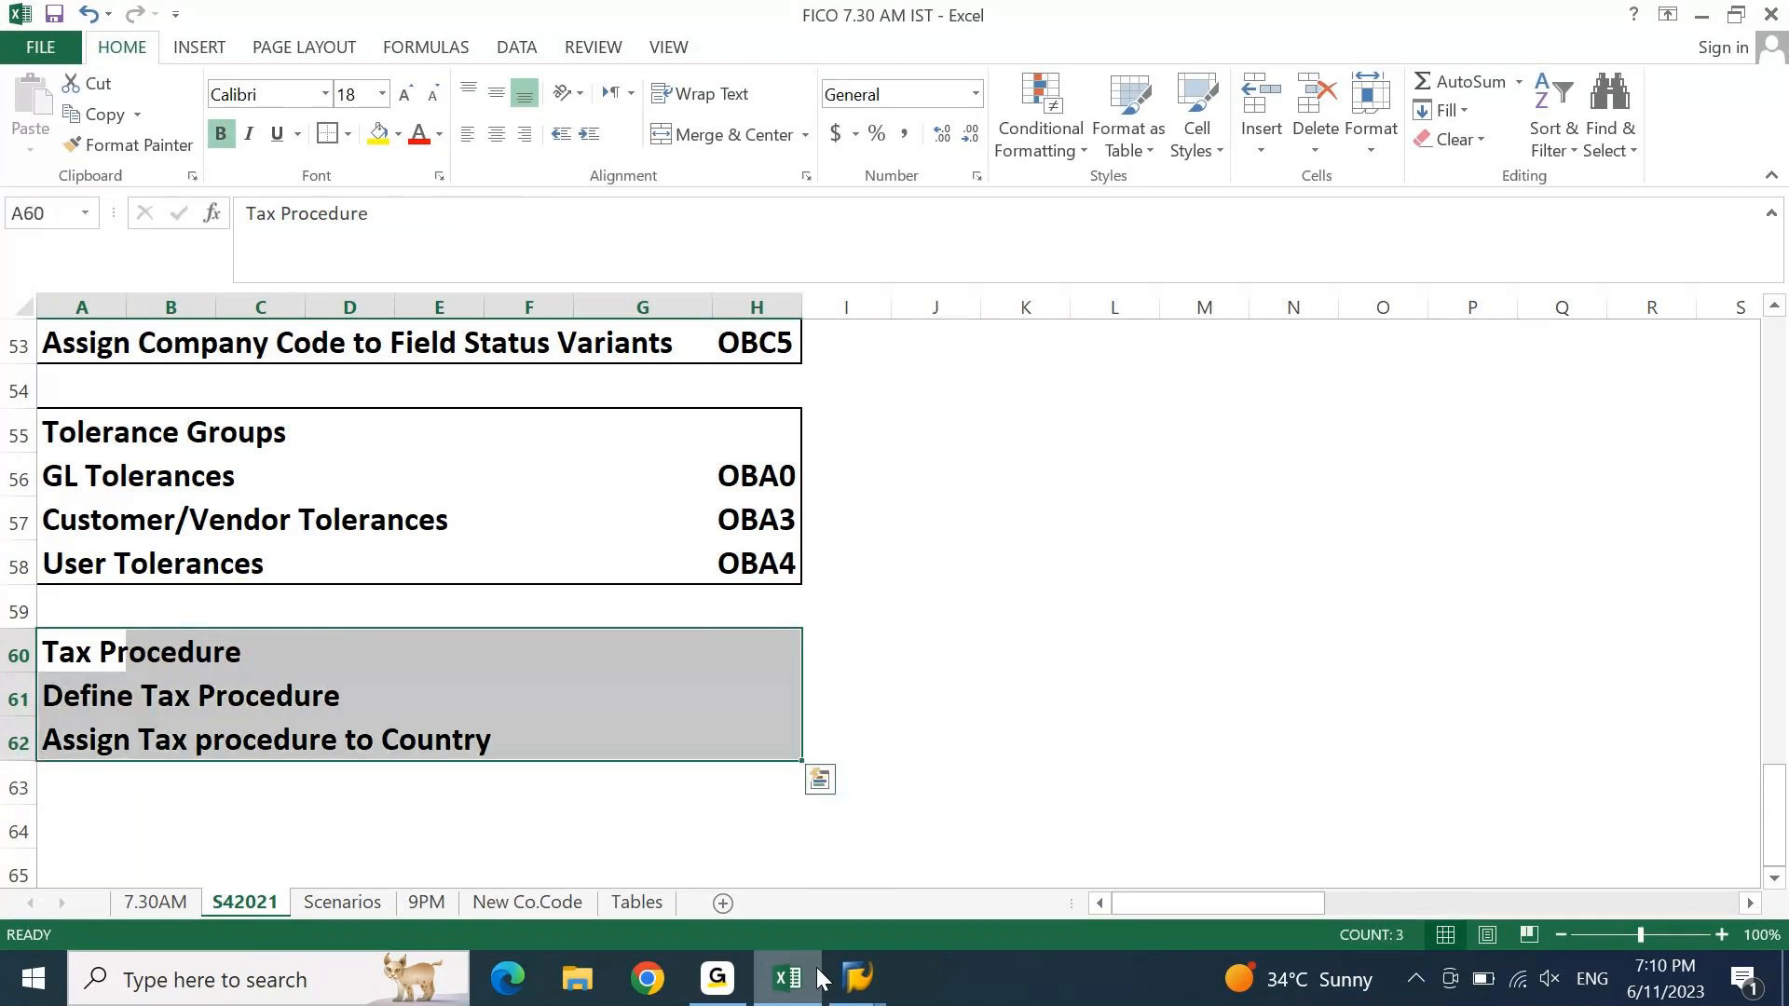
click(334, 138)
- Enter the transaction codes OBYZ in cell H61 and OBBG in cell H62
key(Down)
key(Right)
key(Right)
key(Right)
key(Right)
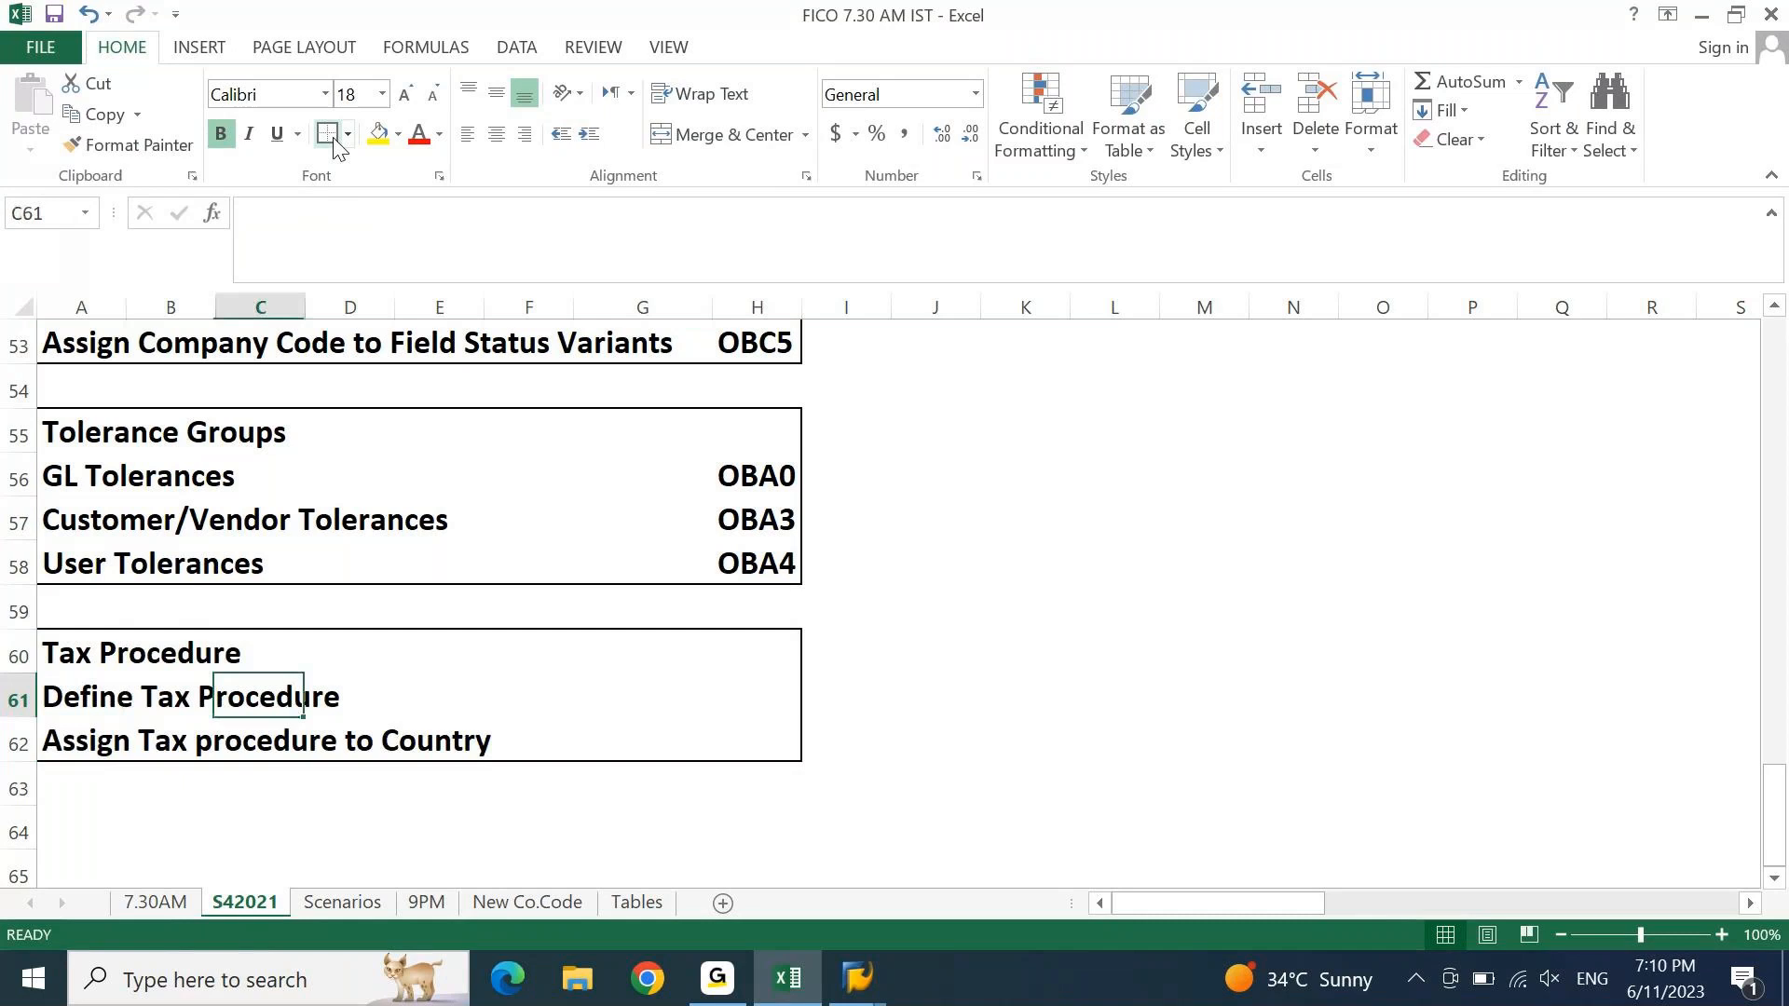
key(Right)
key(Right)
key(Right)
text(O)
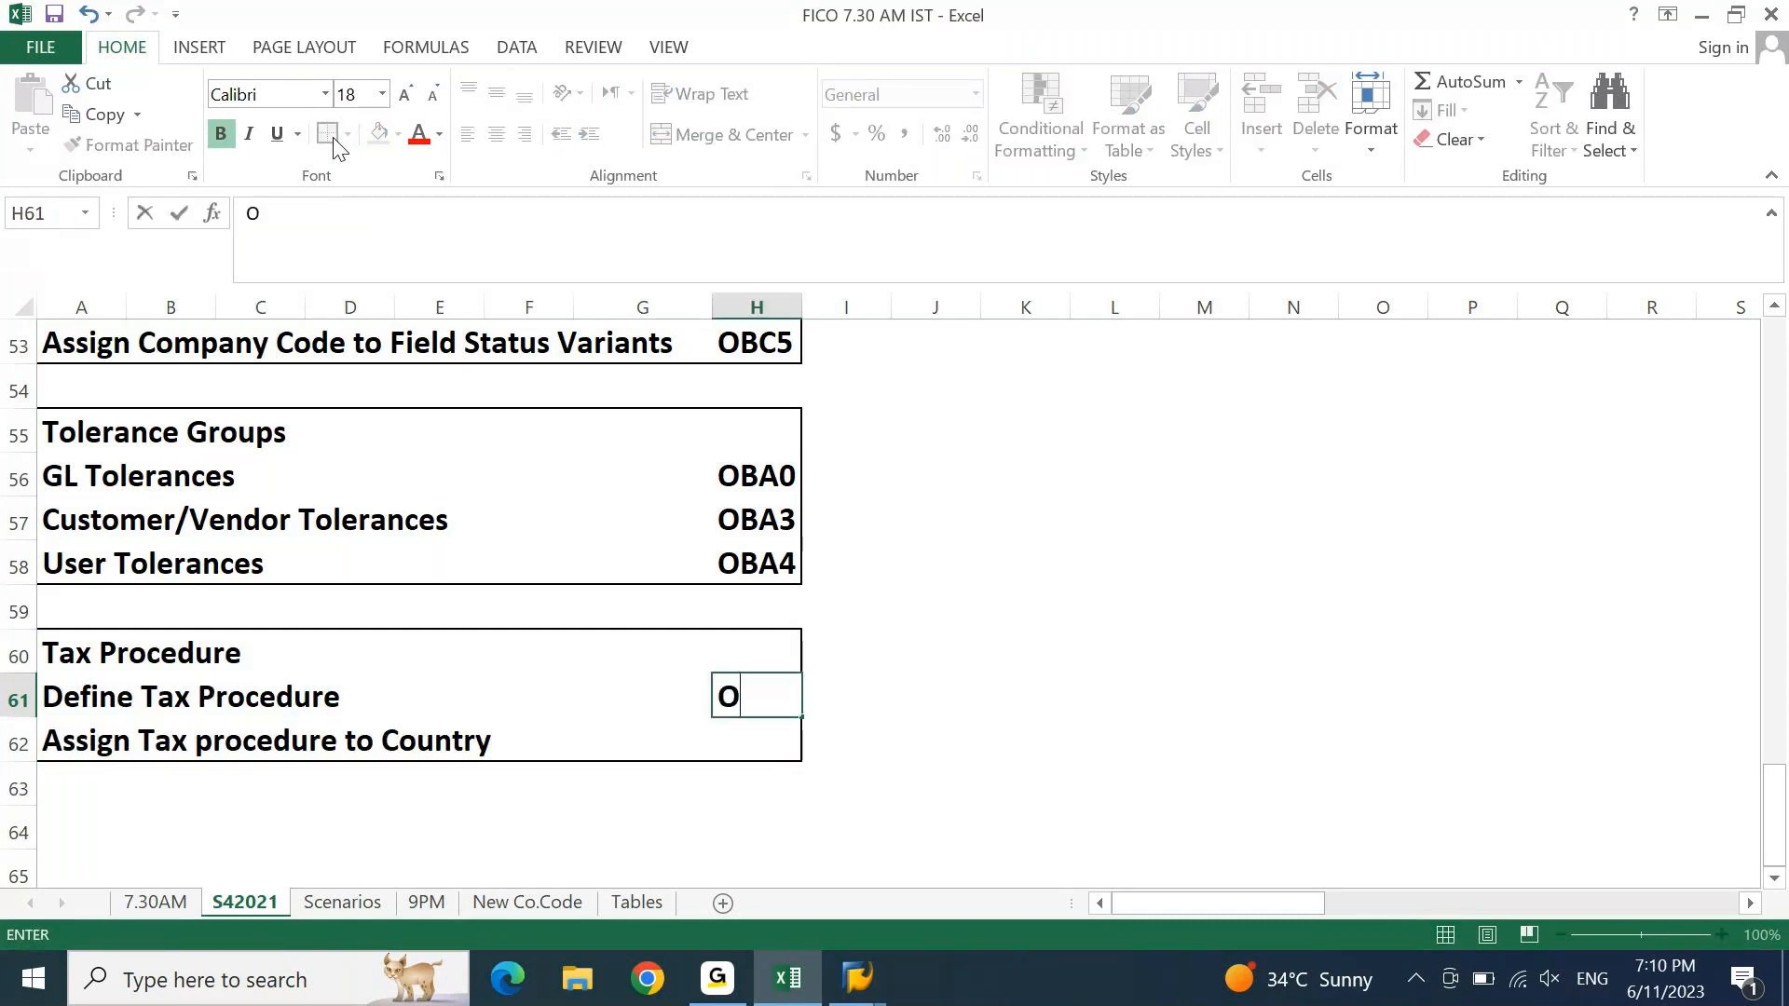
text(BYZ)
key(ctrl+Return)
key(Return)
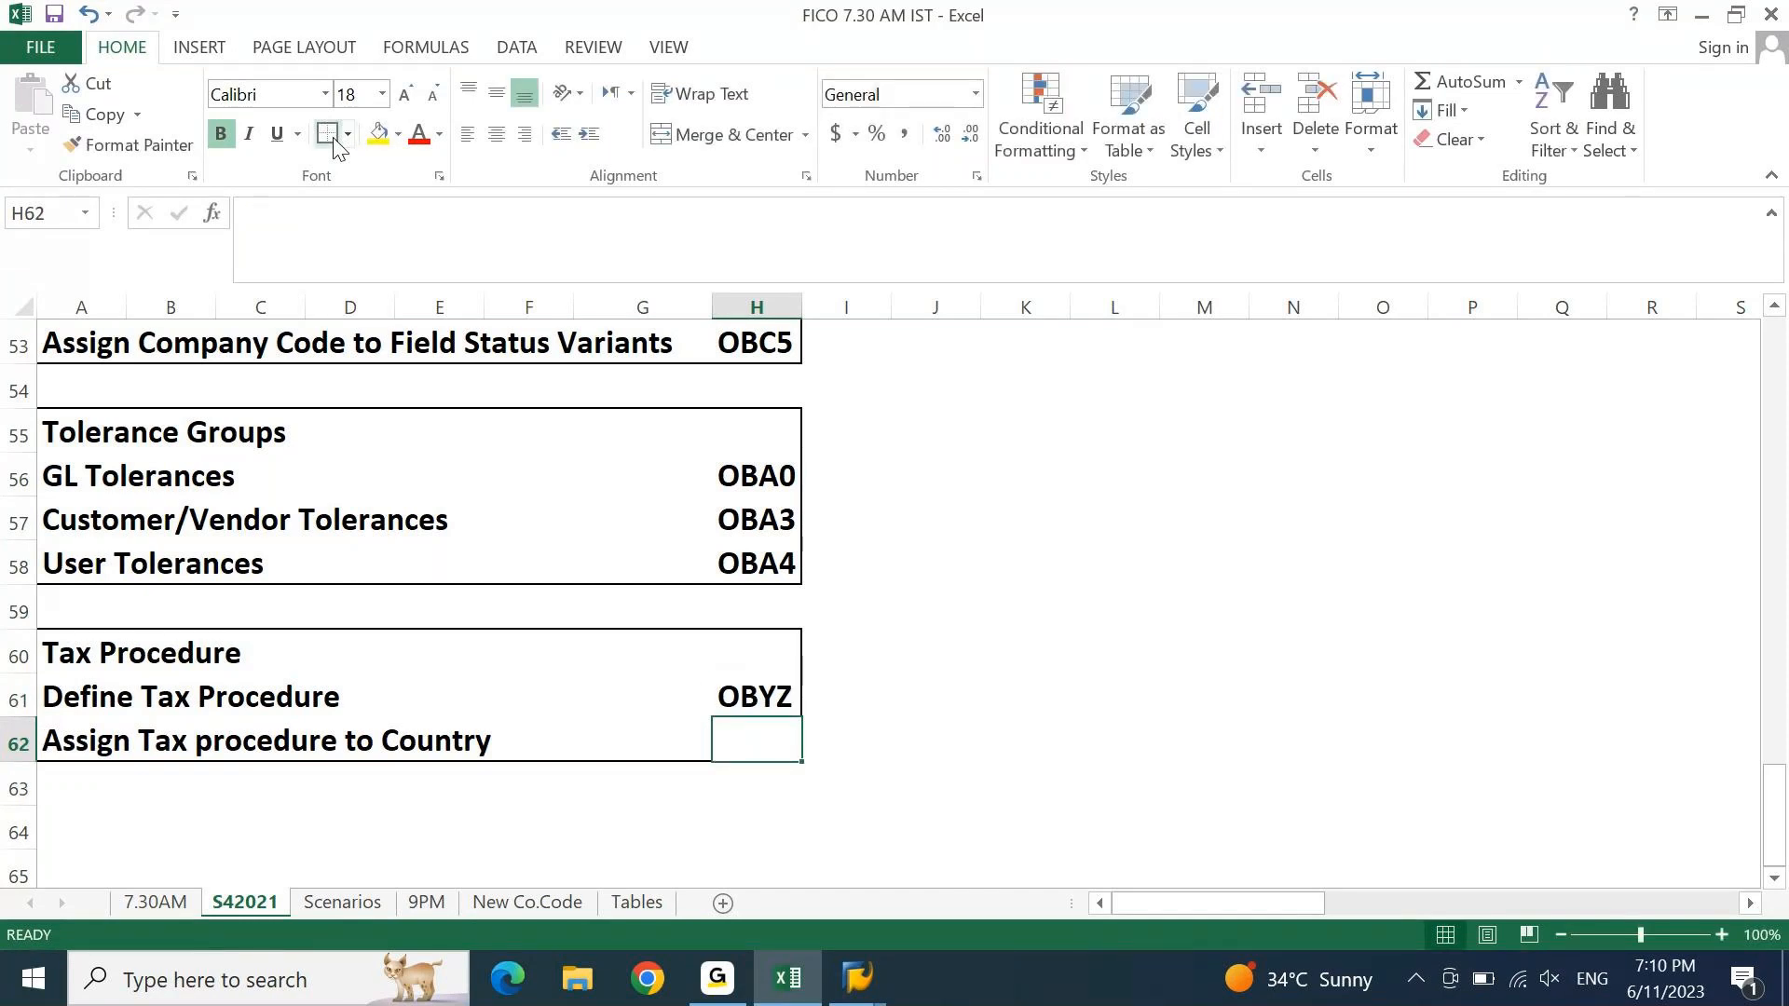
text(OBBG)
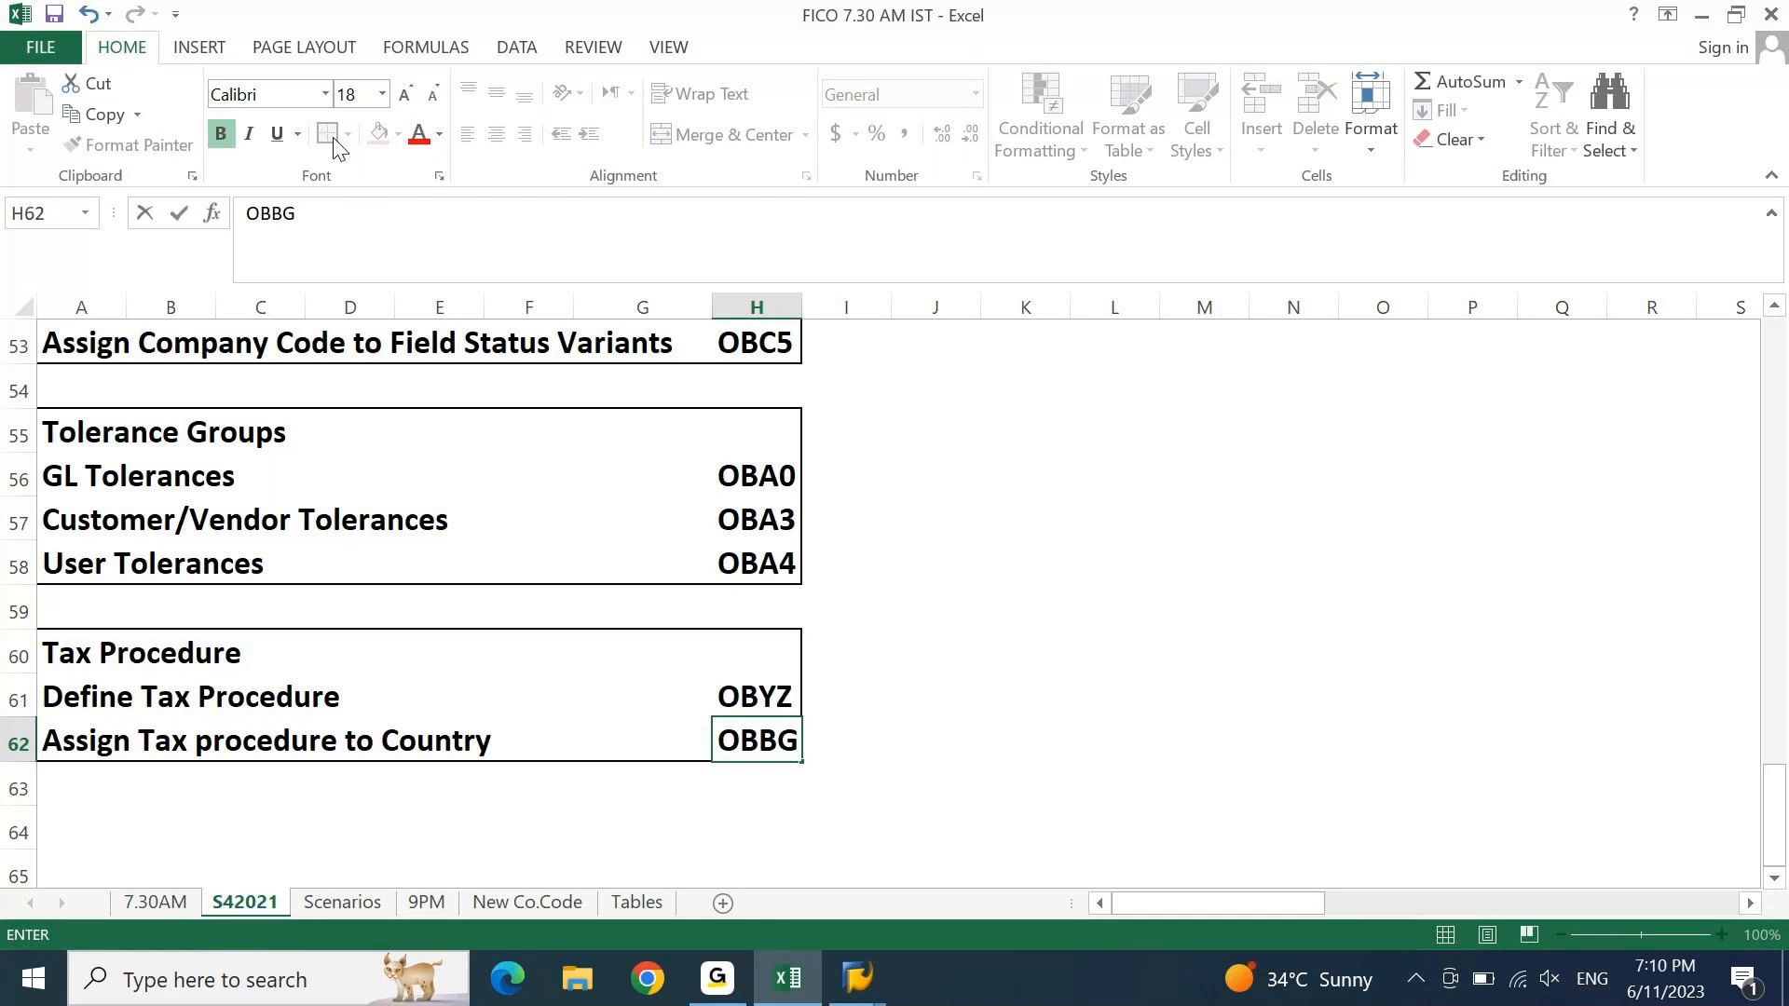
key(Return)
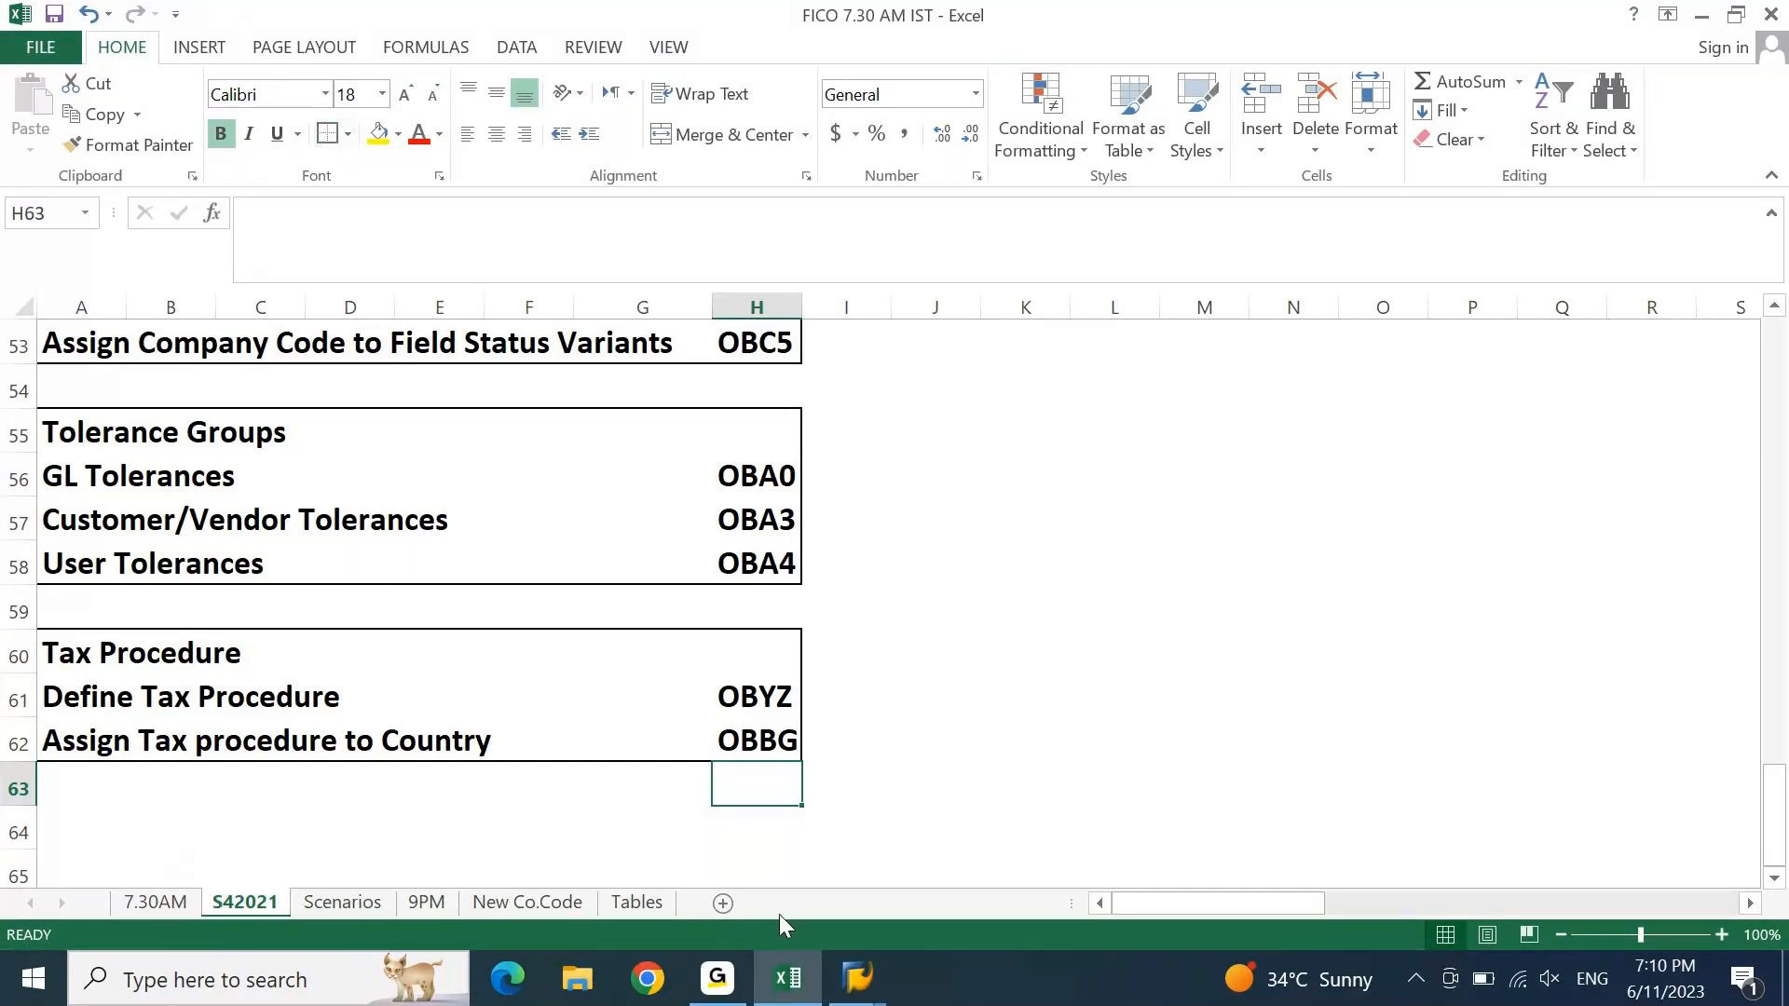
- Switch to SAP, run transaction OBYZ and open the Procedures condition element
click(788, 979)
text(OBYZ)
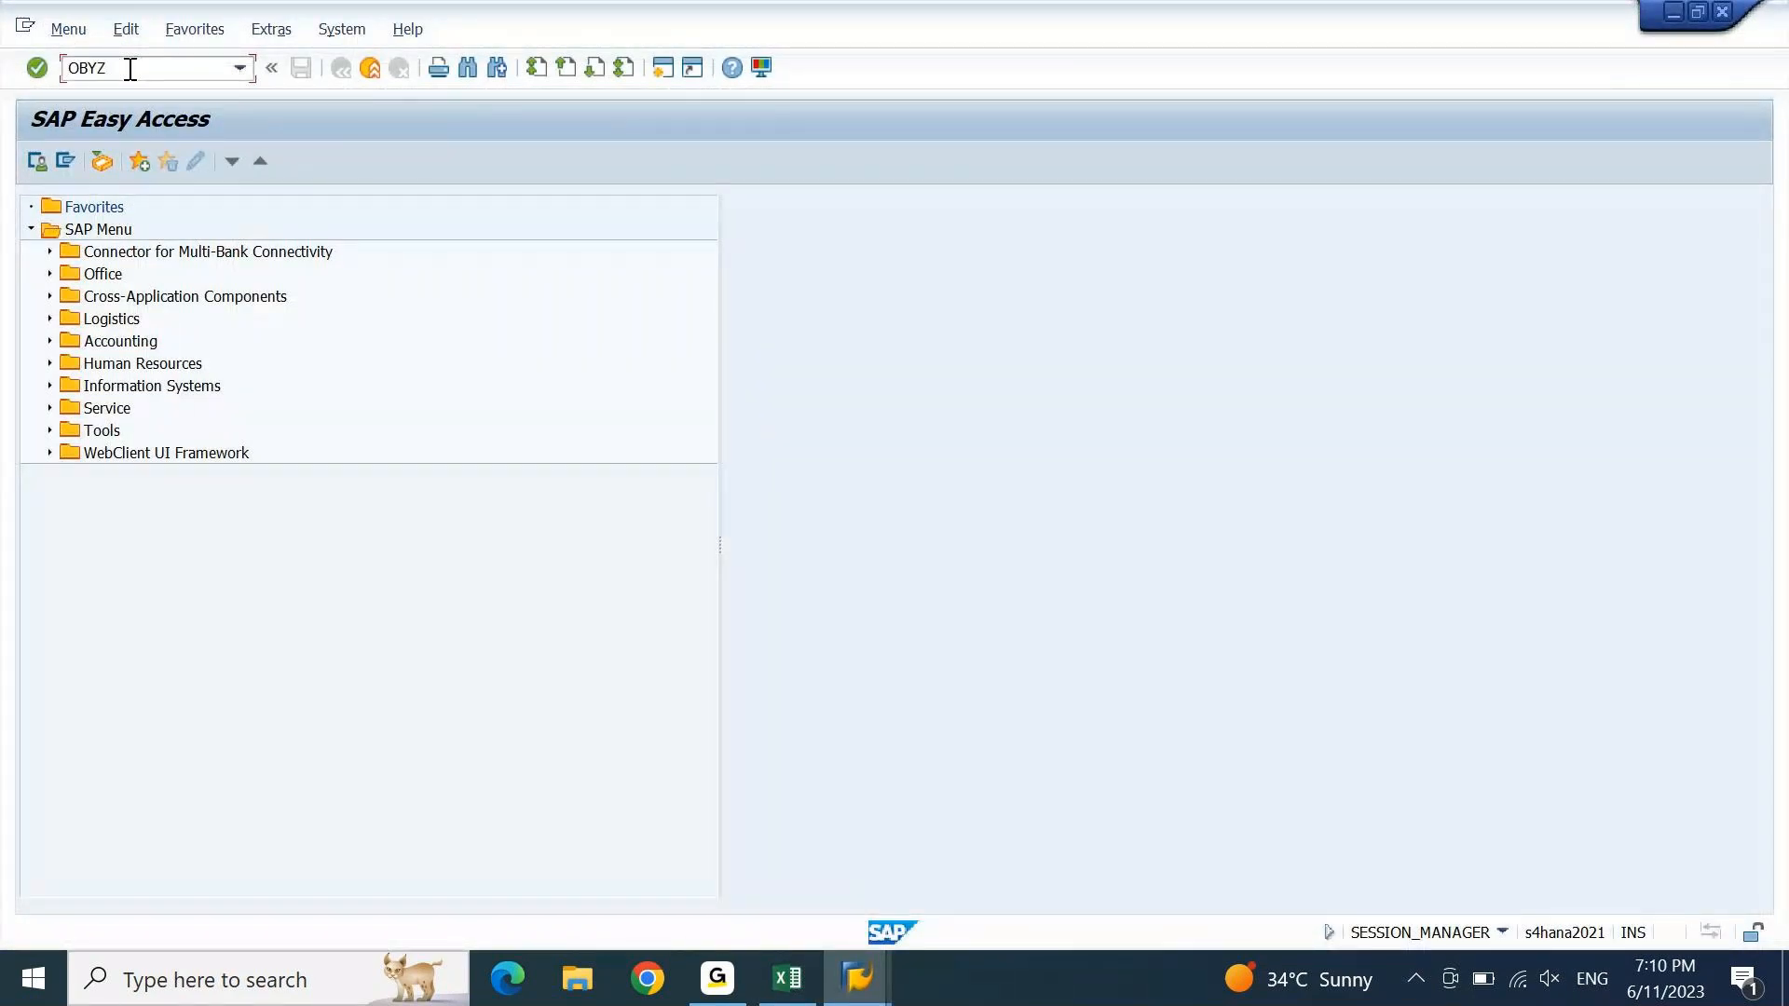
key(Return)
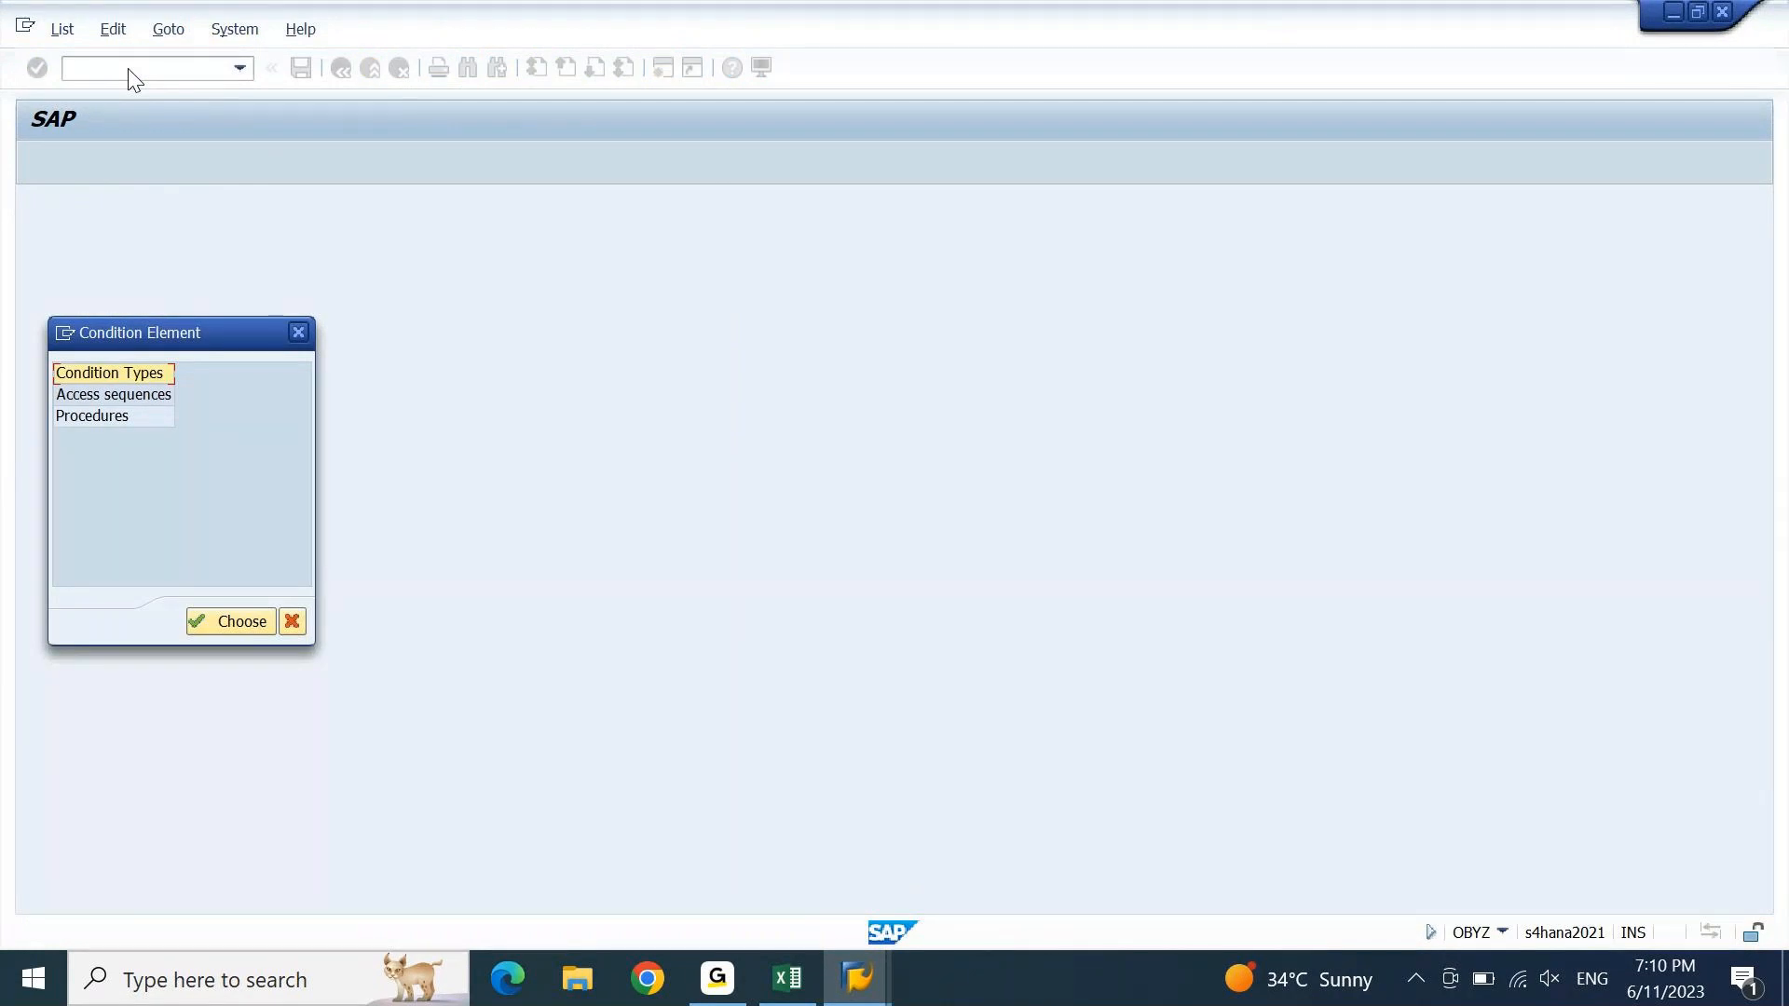
click(90, 416)
double_click(89, 417)
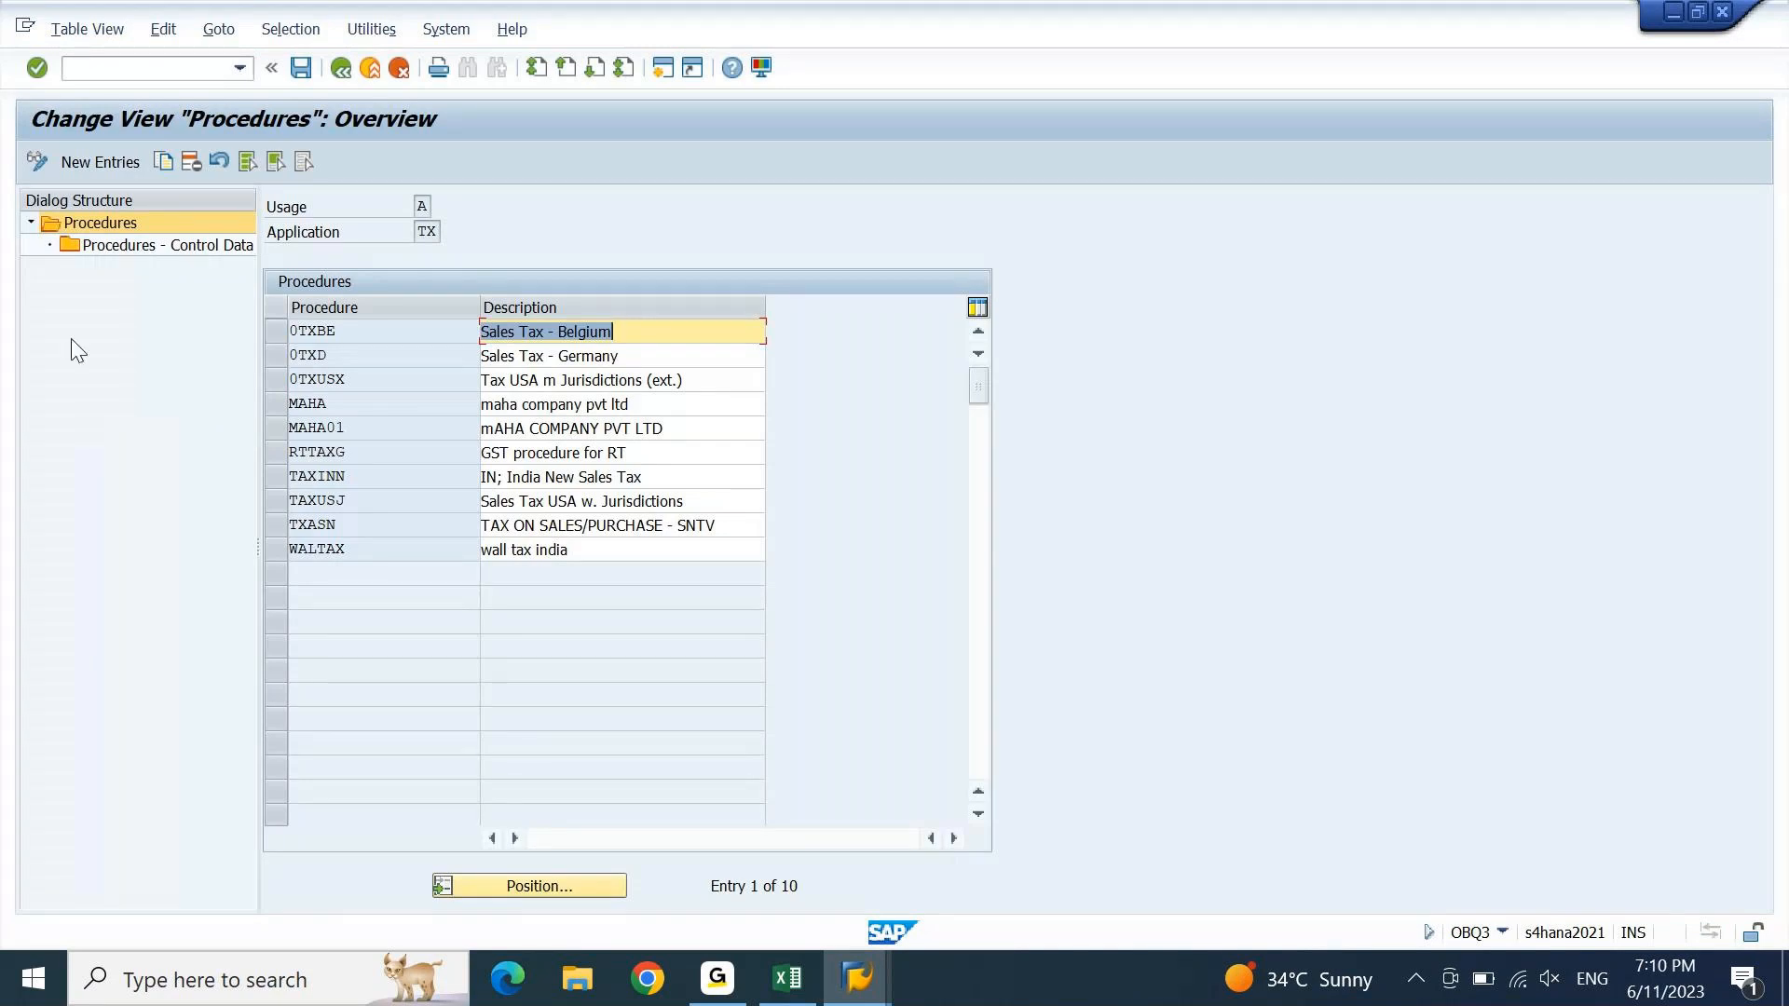
- Create a new procedure entry SSIN with the description "SSIN TAX PROCEDURE INDIA"
click(109, 160)
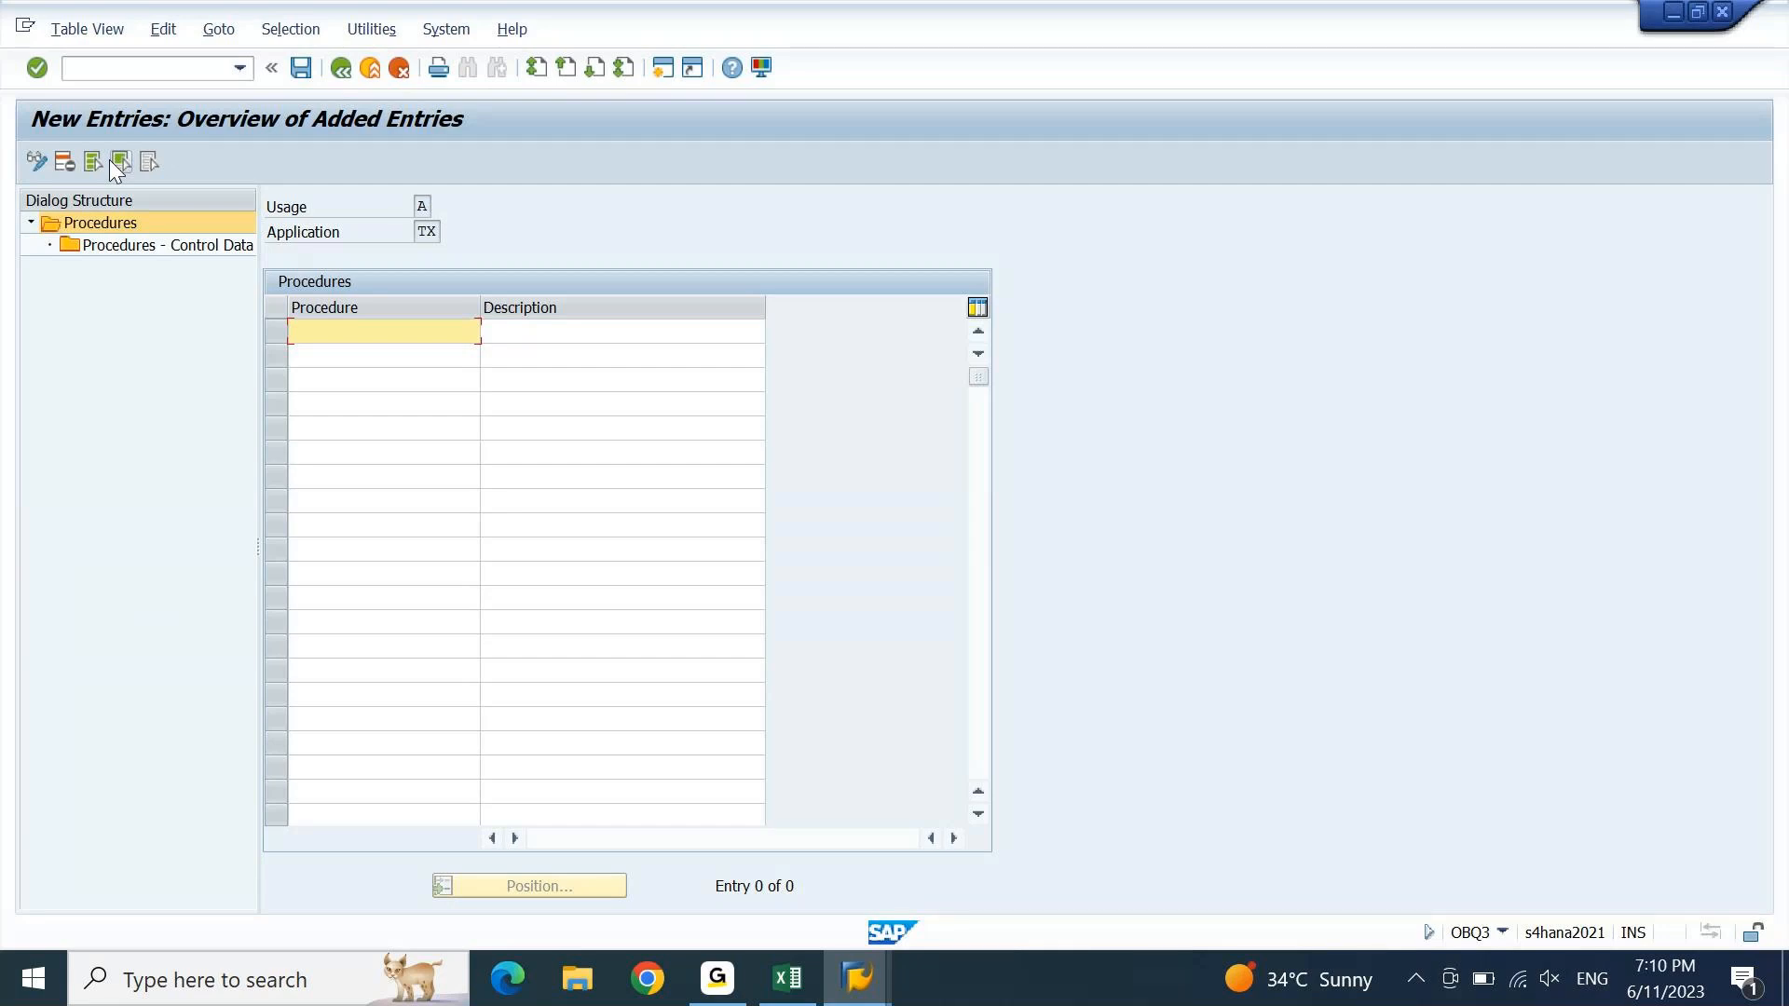
text(ZTAX)
text(IN)
key(shift+Home)
text(SSIN)
key(Tab)
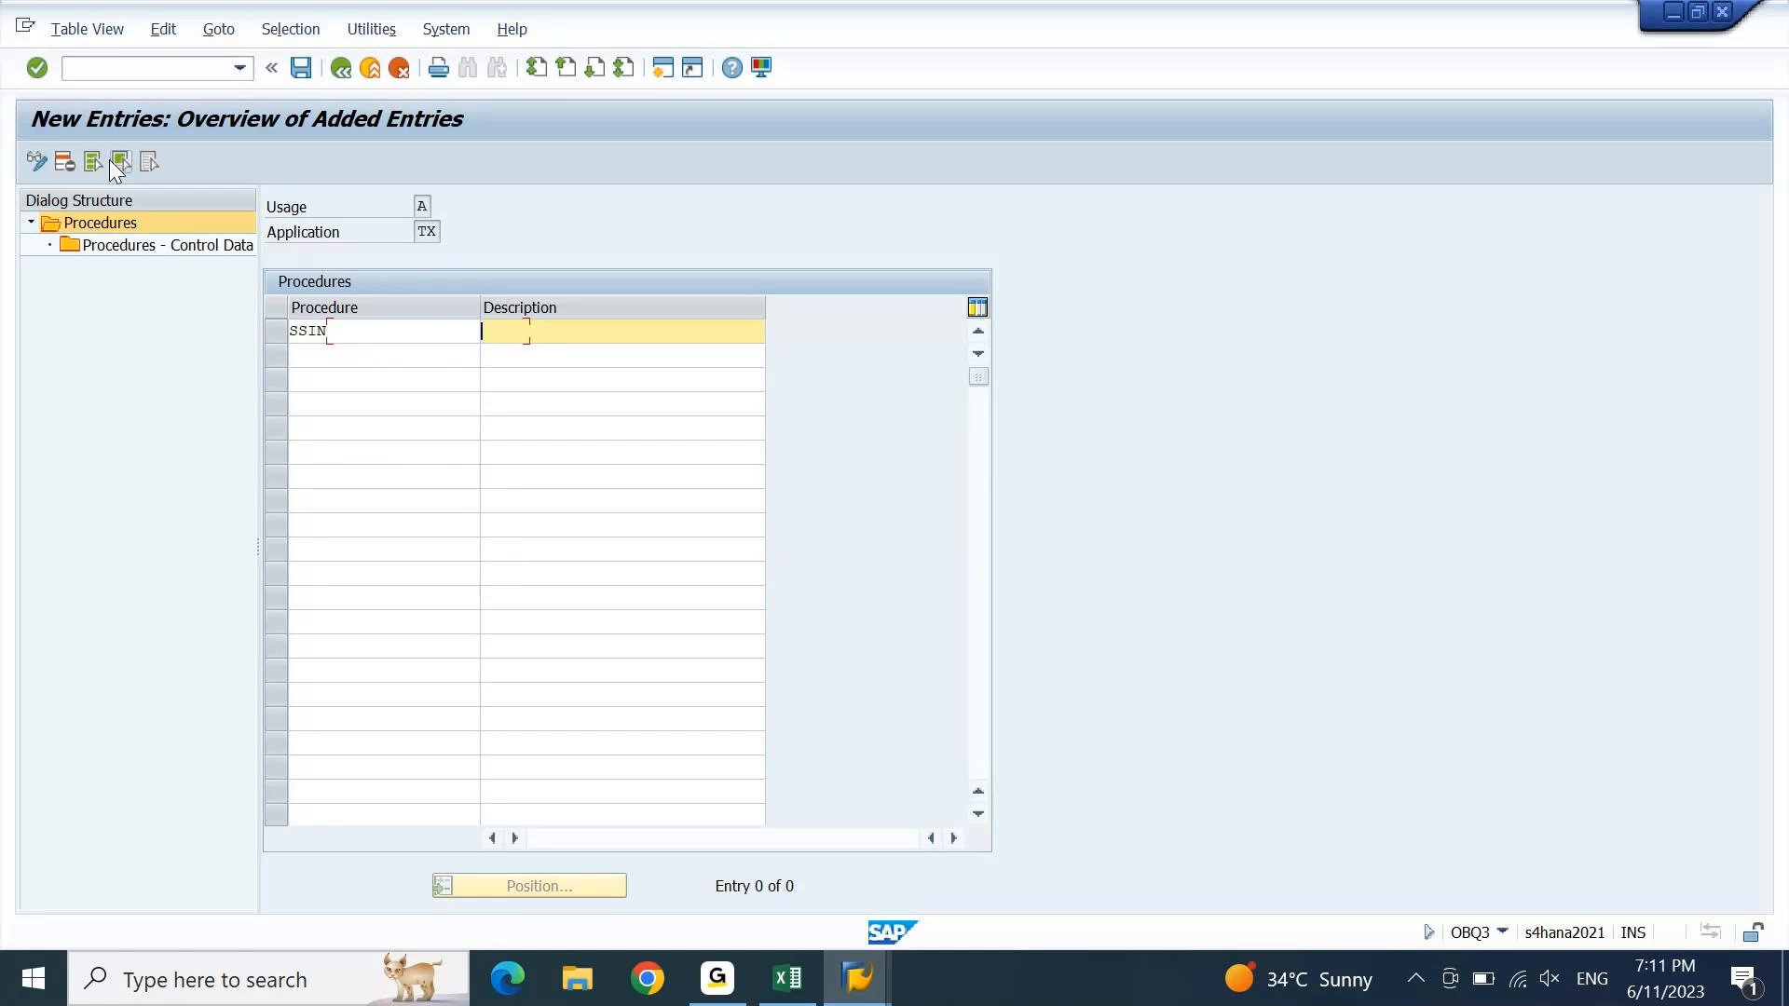
text(SSIN TAX PROCEDURE IN)
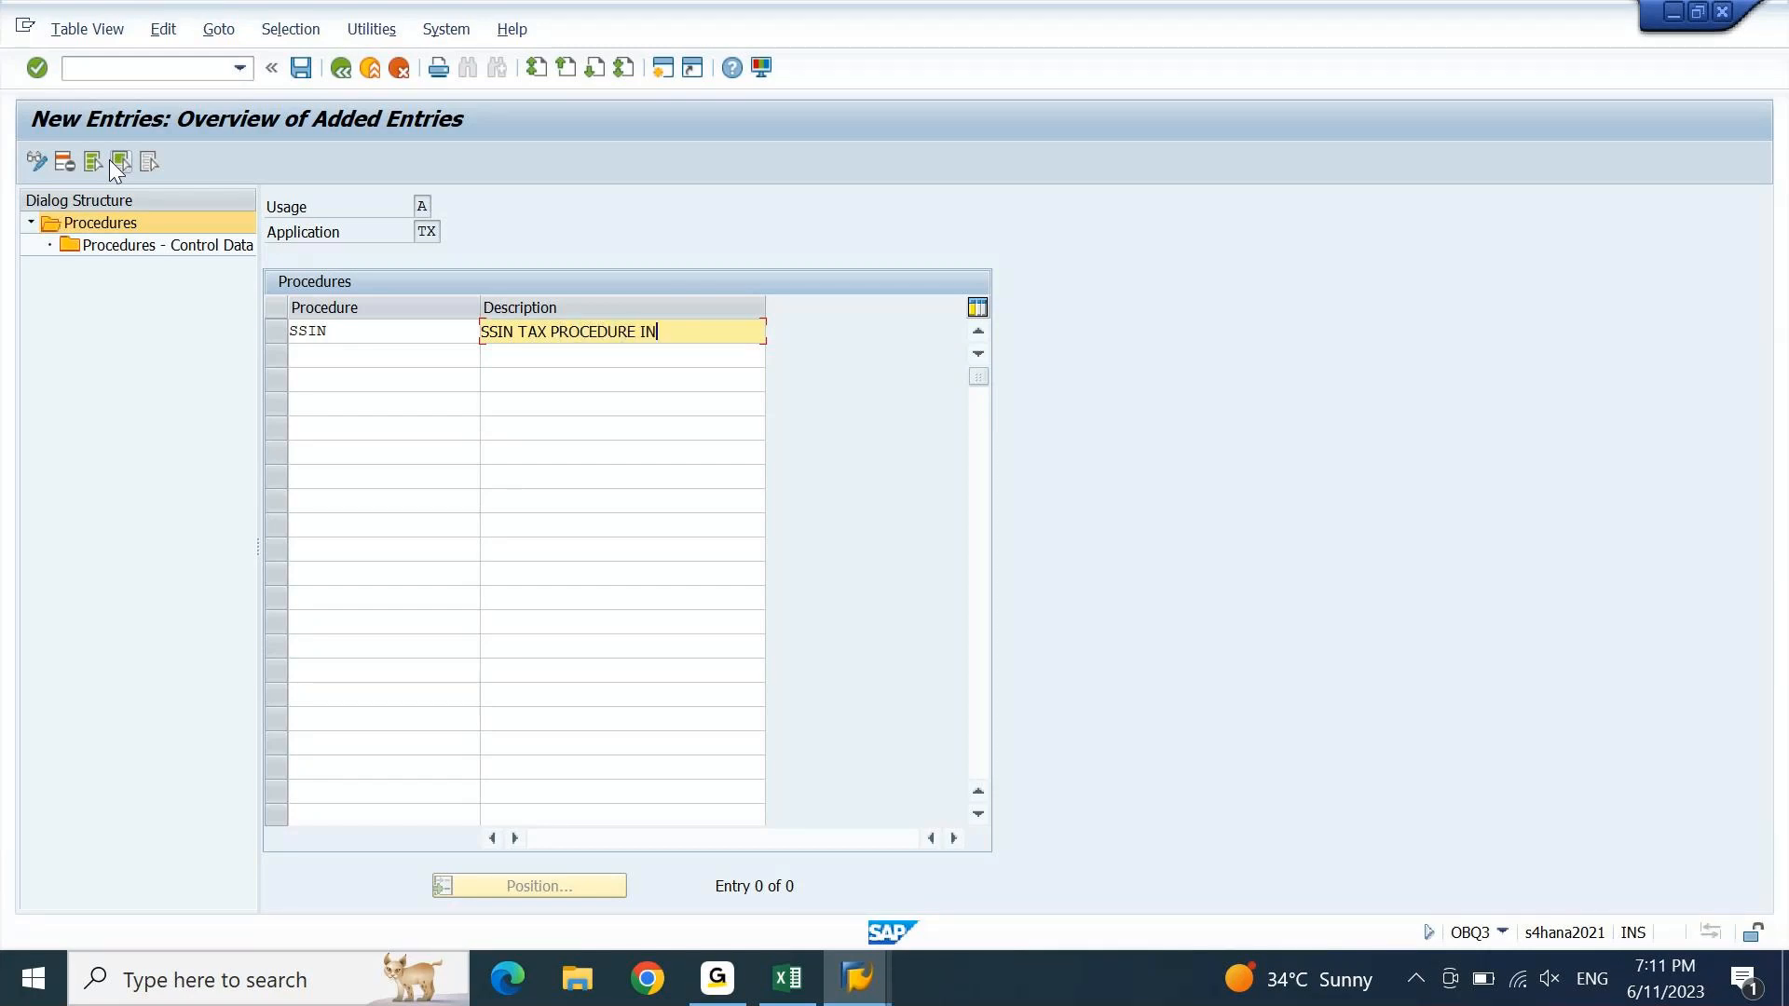
text(DIA)
key(Return)
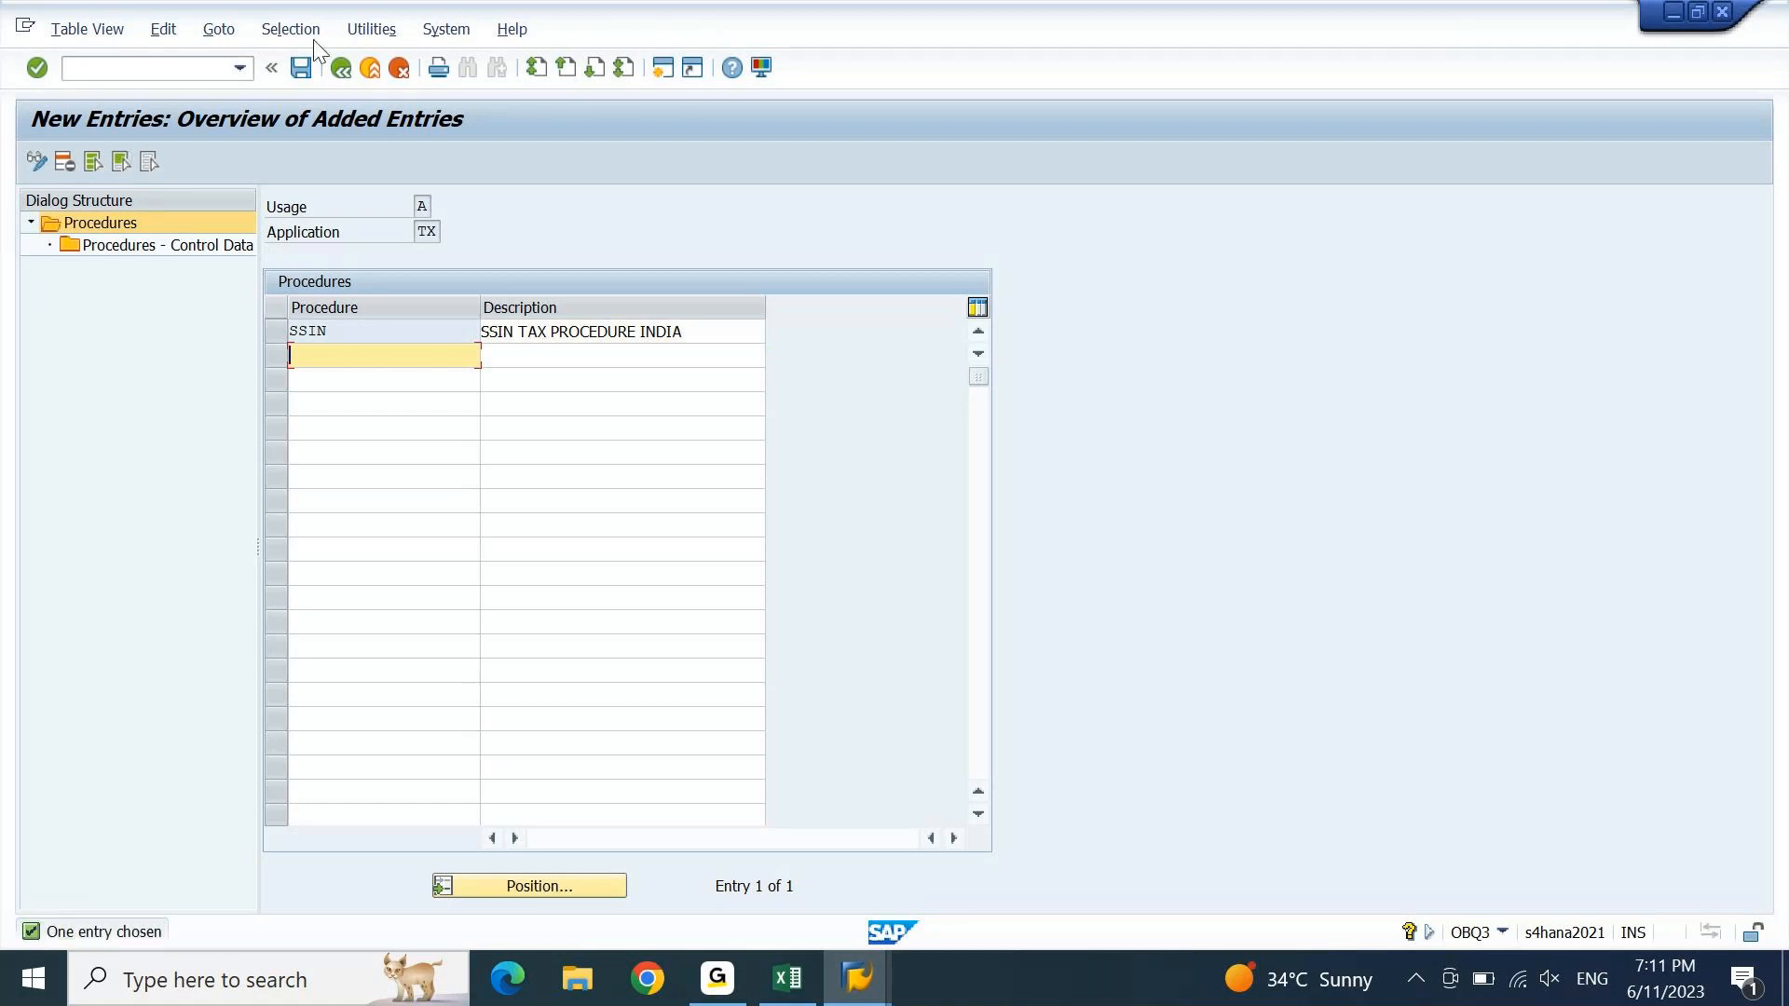
- Save the SSIN tax procedure and leave the transaction
click(296, 71)
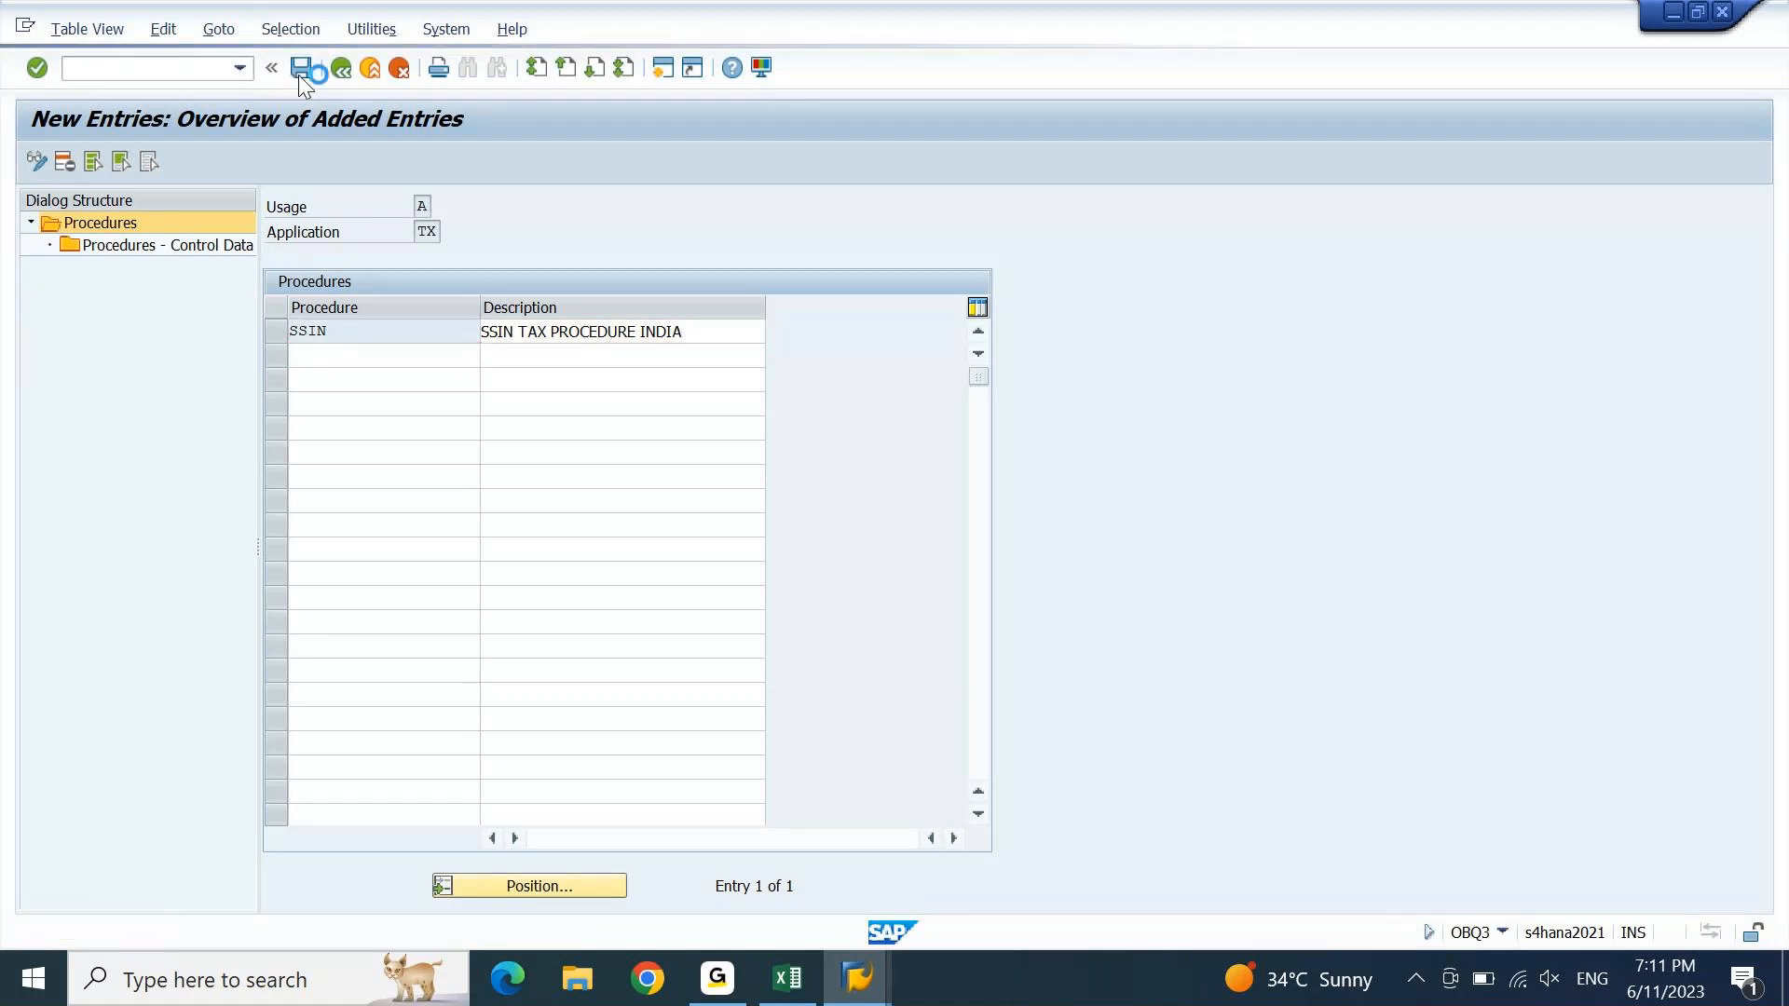
key(Return)
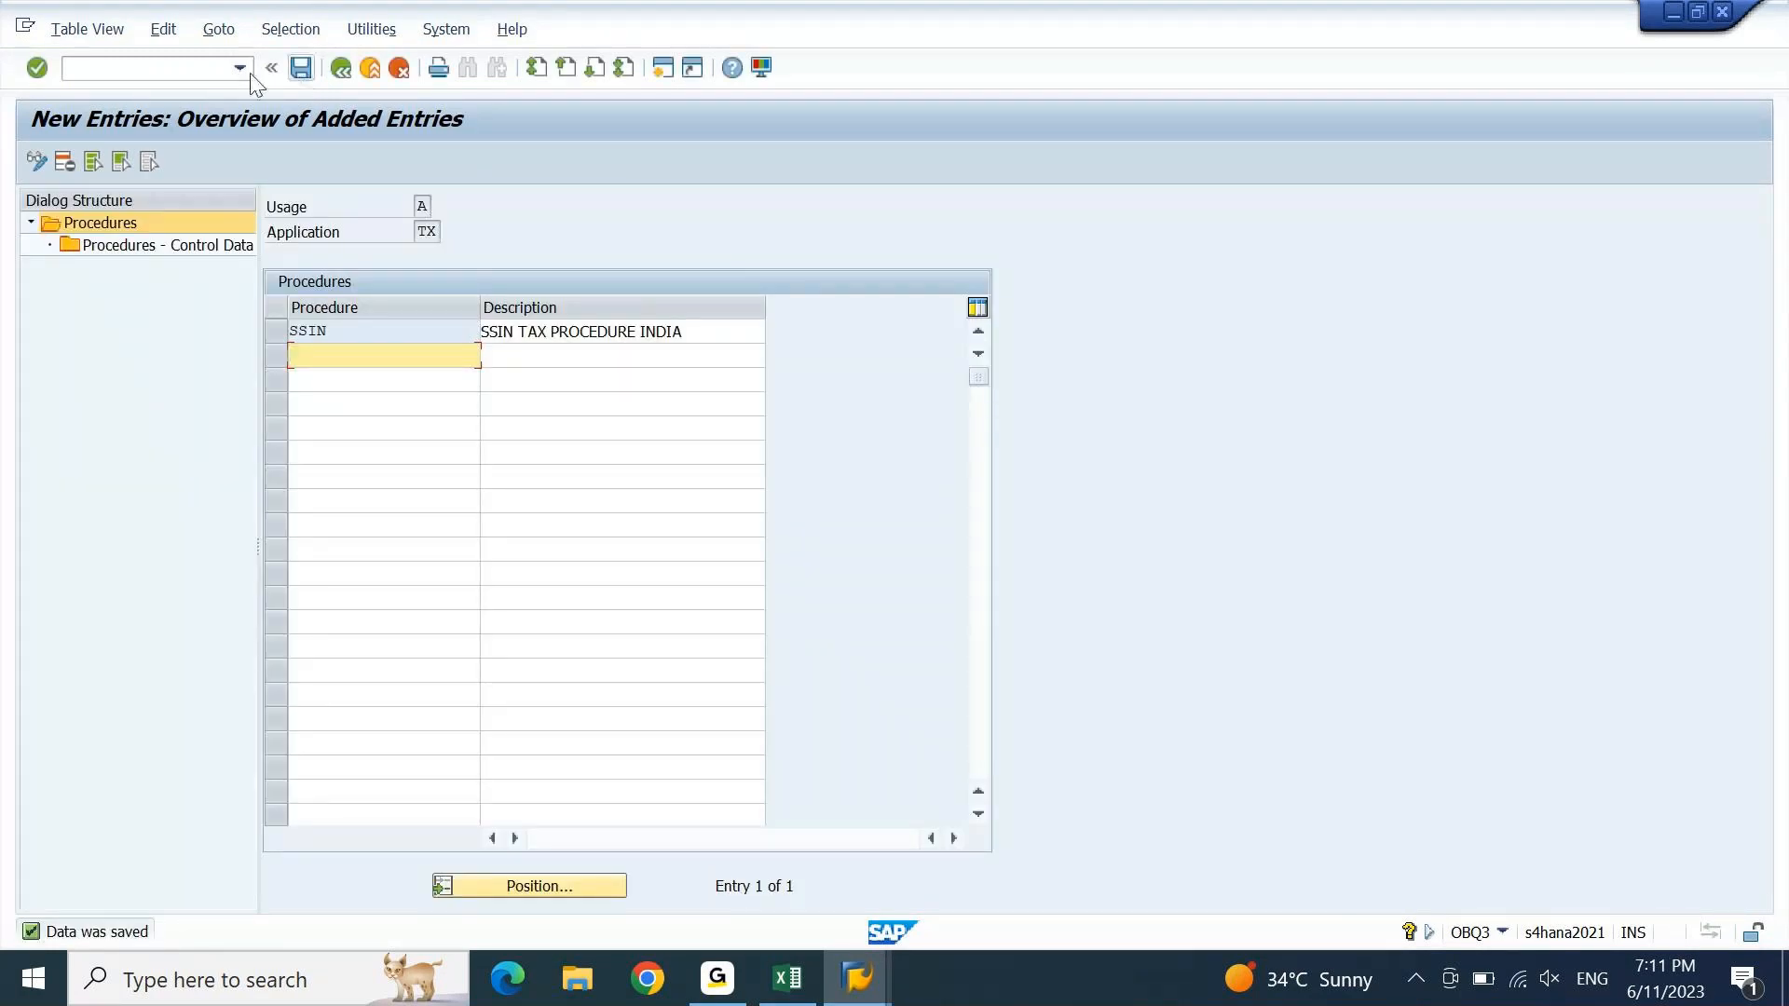
click(220, 68)
text(/n)
key(Return)
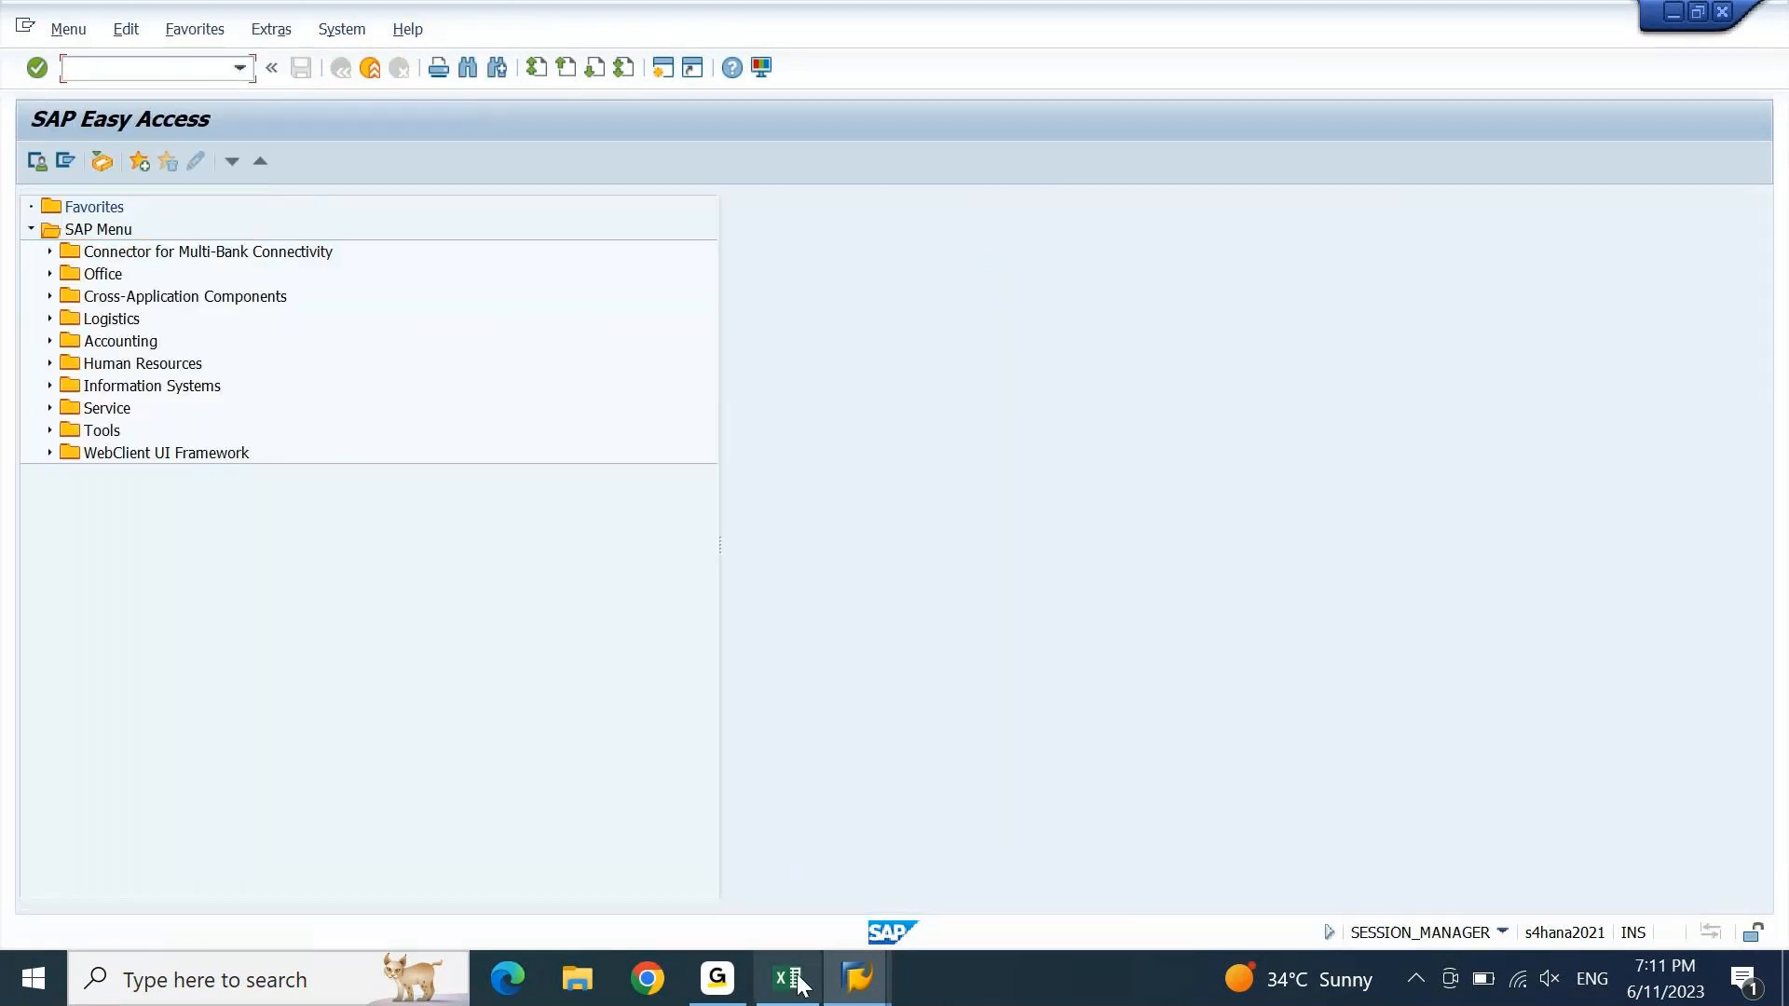
- Check the country assignment code in the Excel workbook, then return to SAP and run transaction OBBG
click(798, 981)
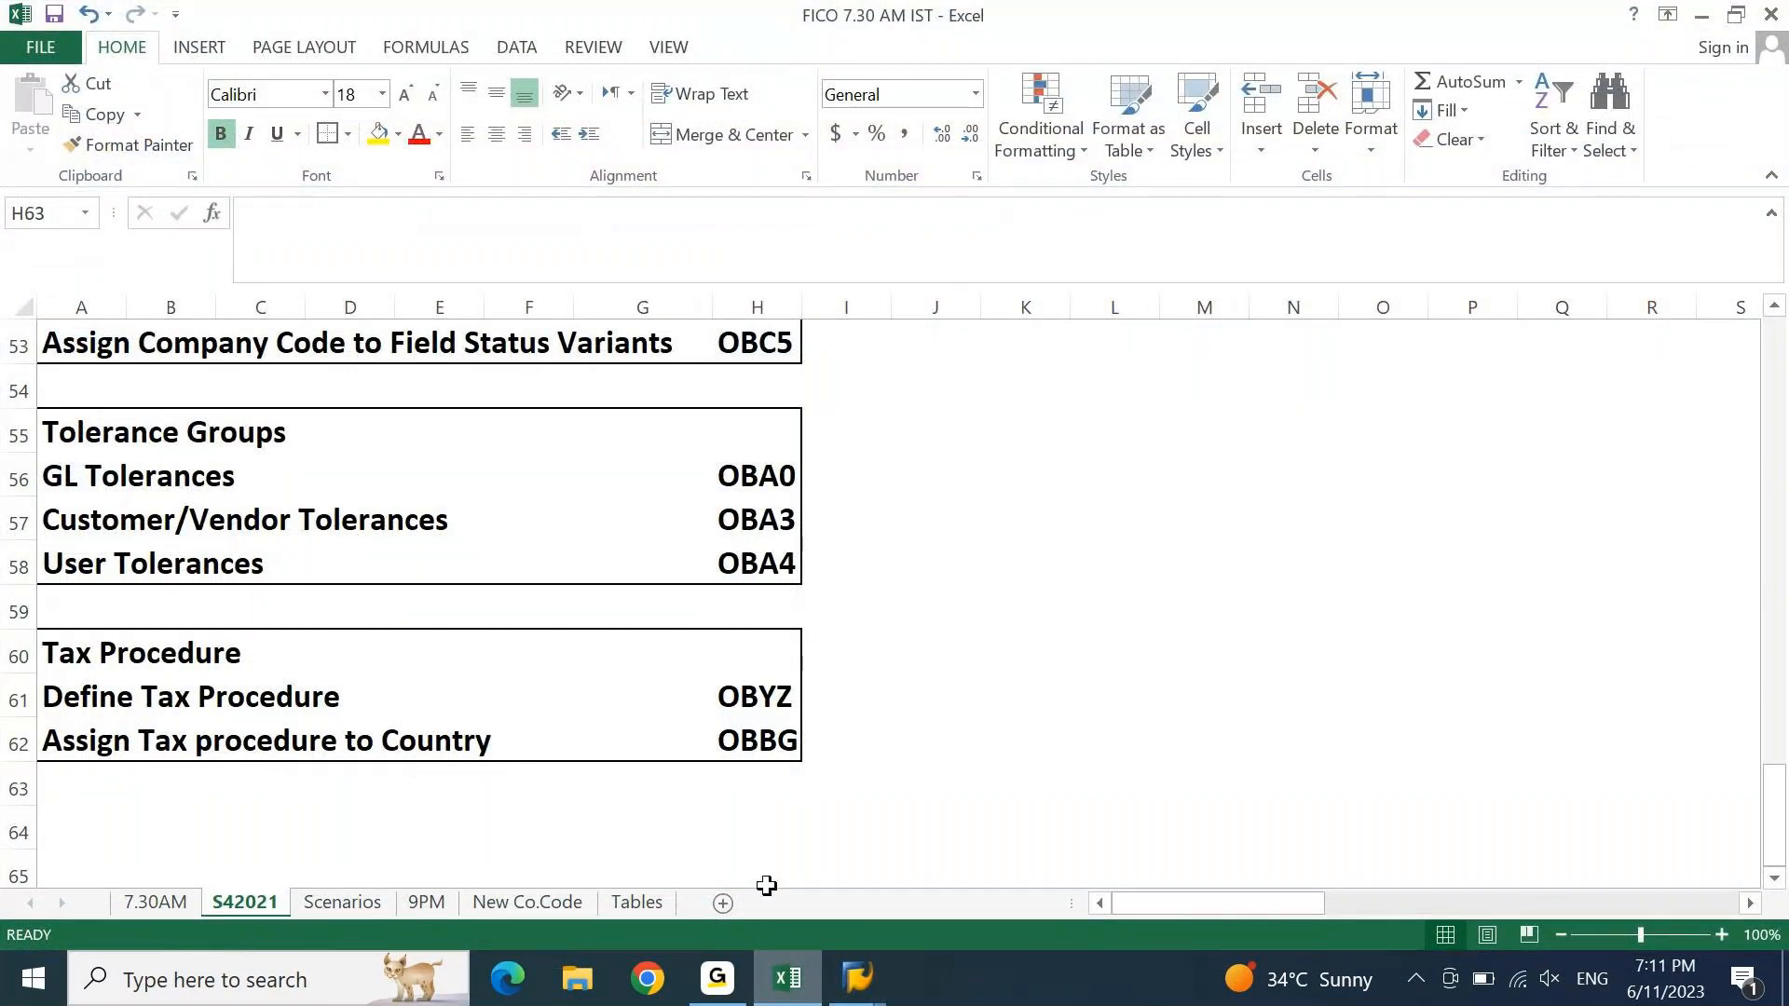
key(alt+Tab)
text(OBBG)
key(Return)
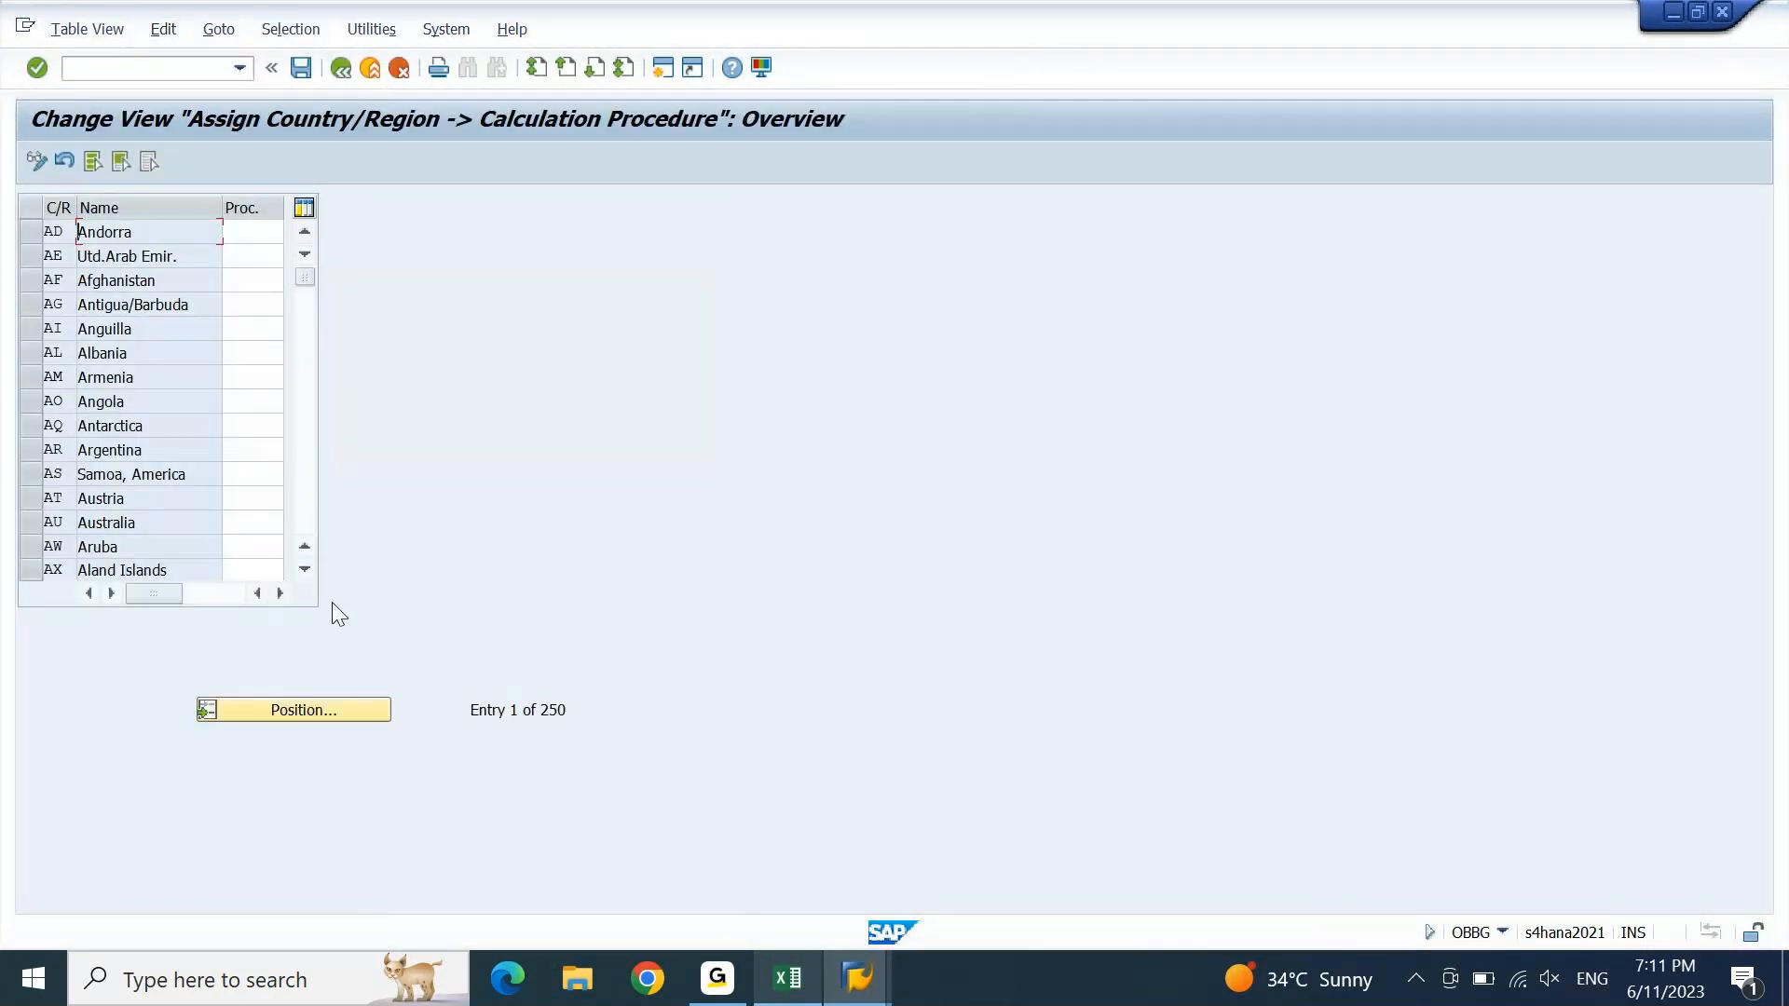
- Locate country IN in the list and set India's calculation procedure to SSIN
click(298, 714)
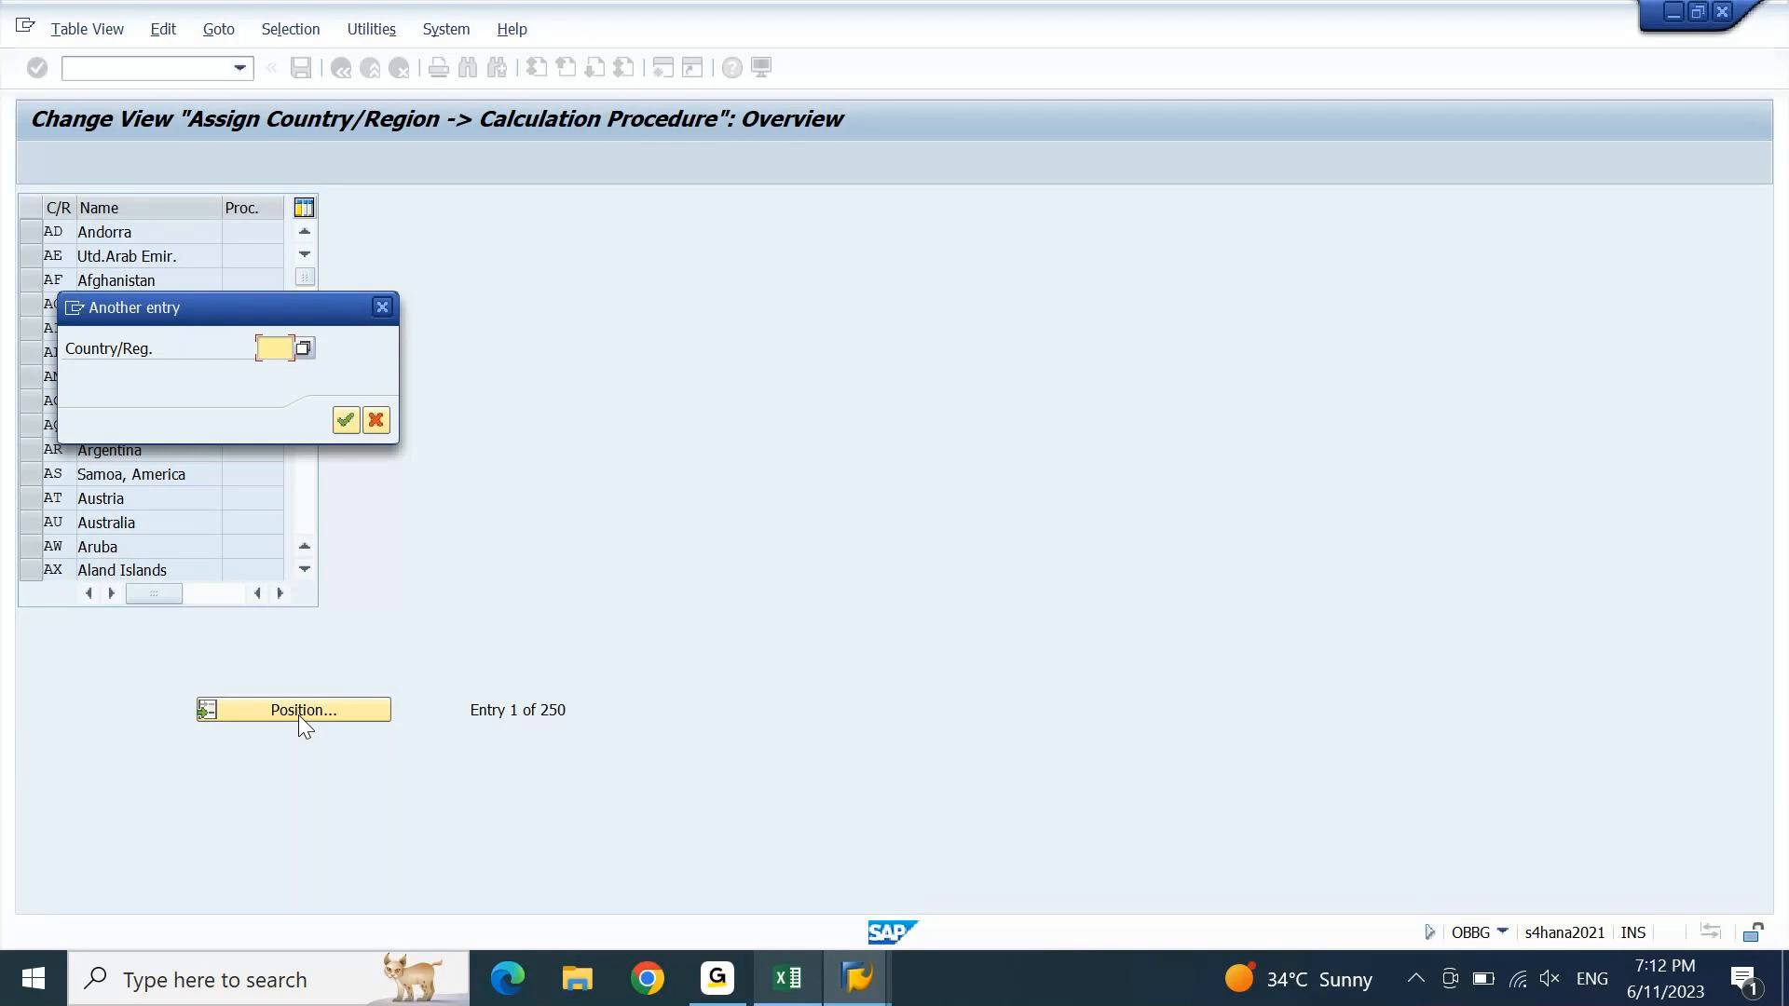
text(IN)
key(Return)
key(Tab)
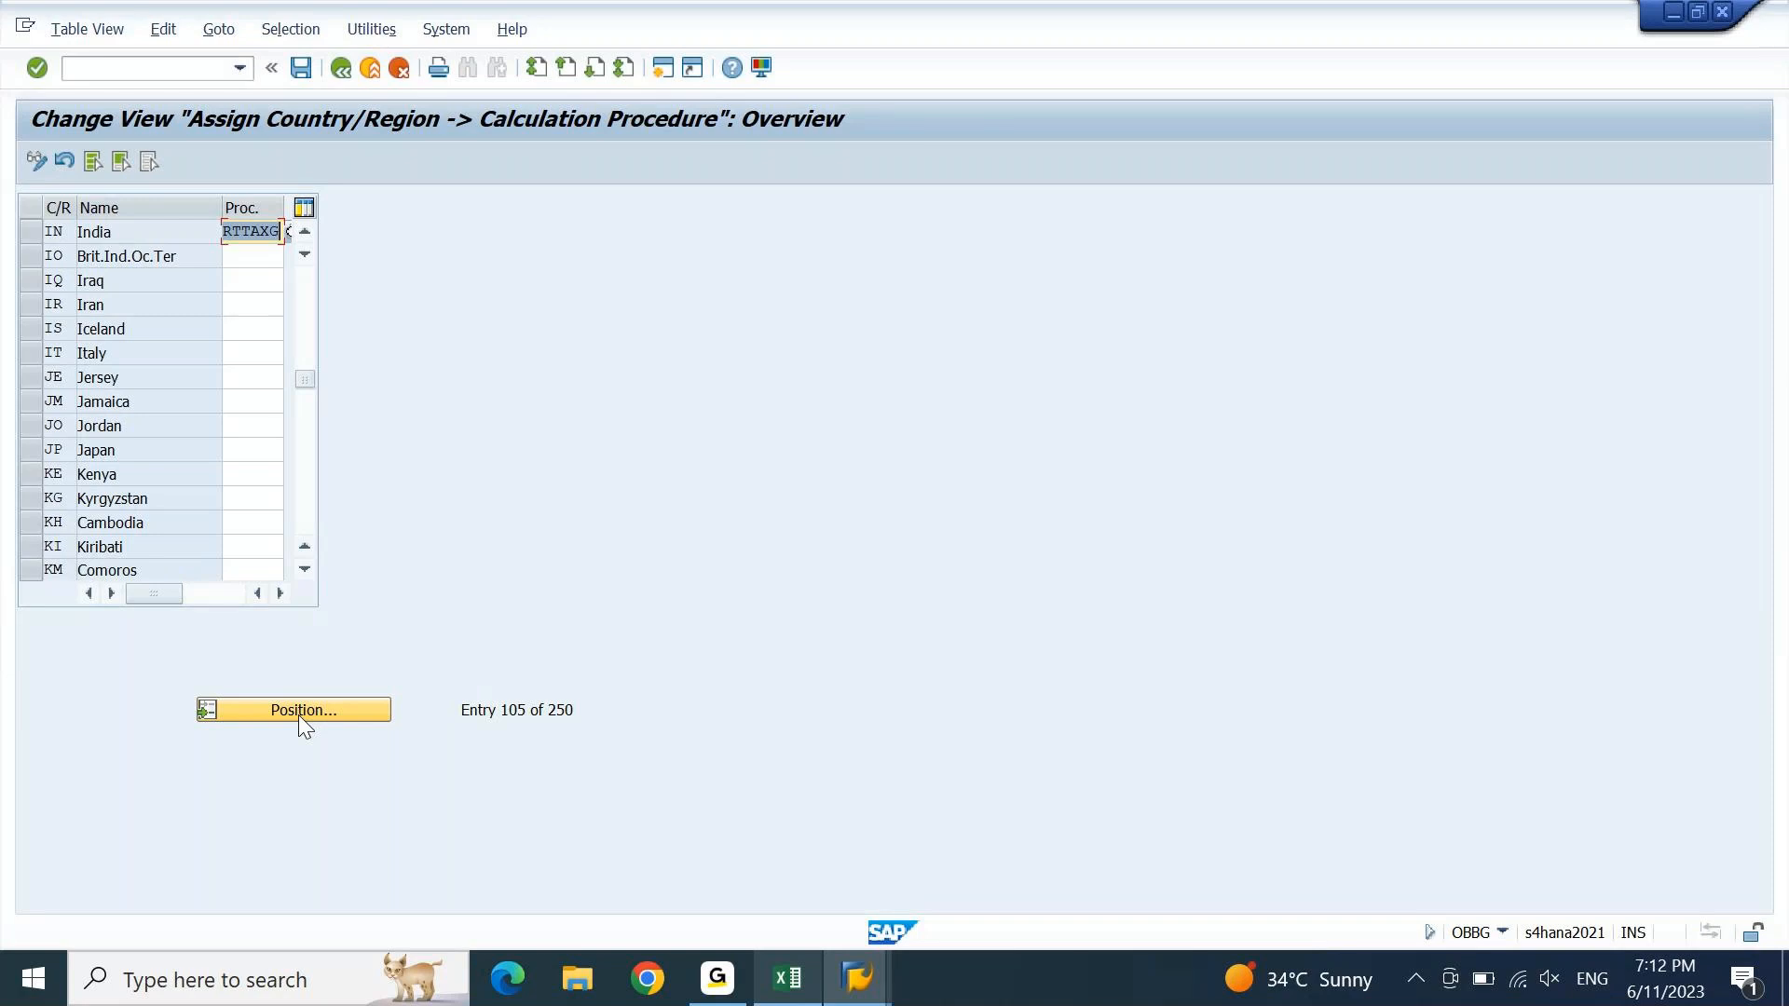
key(Delete)
text(SS)
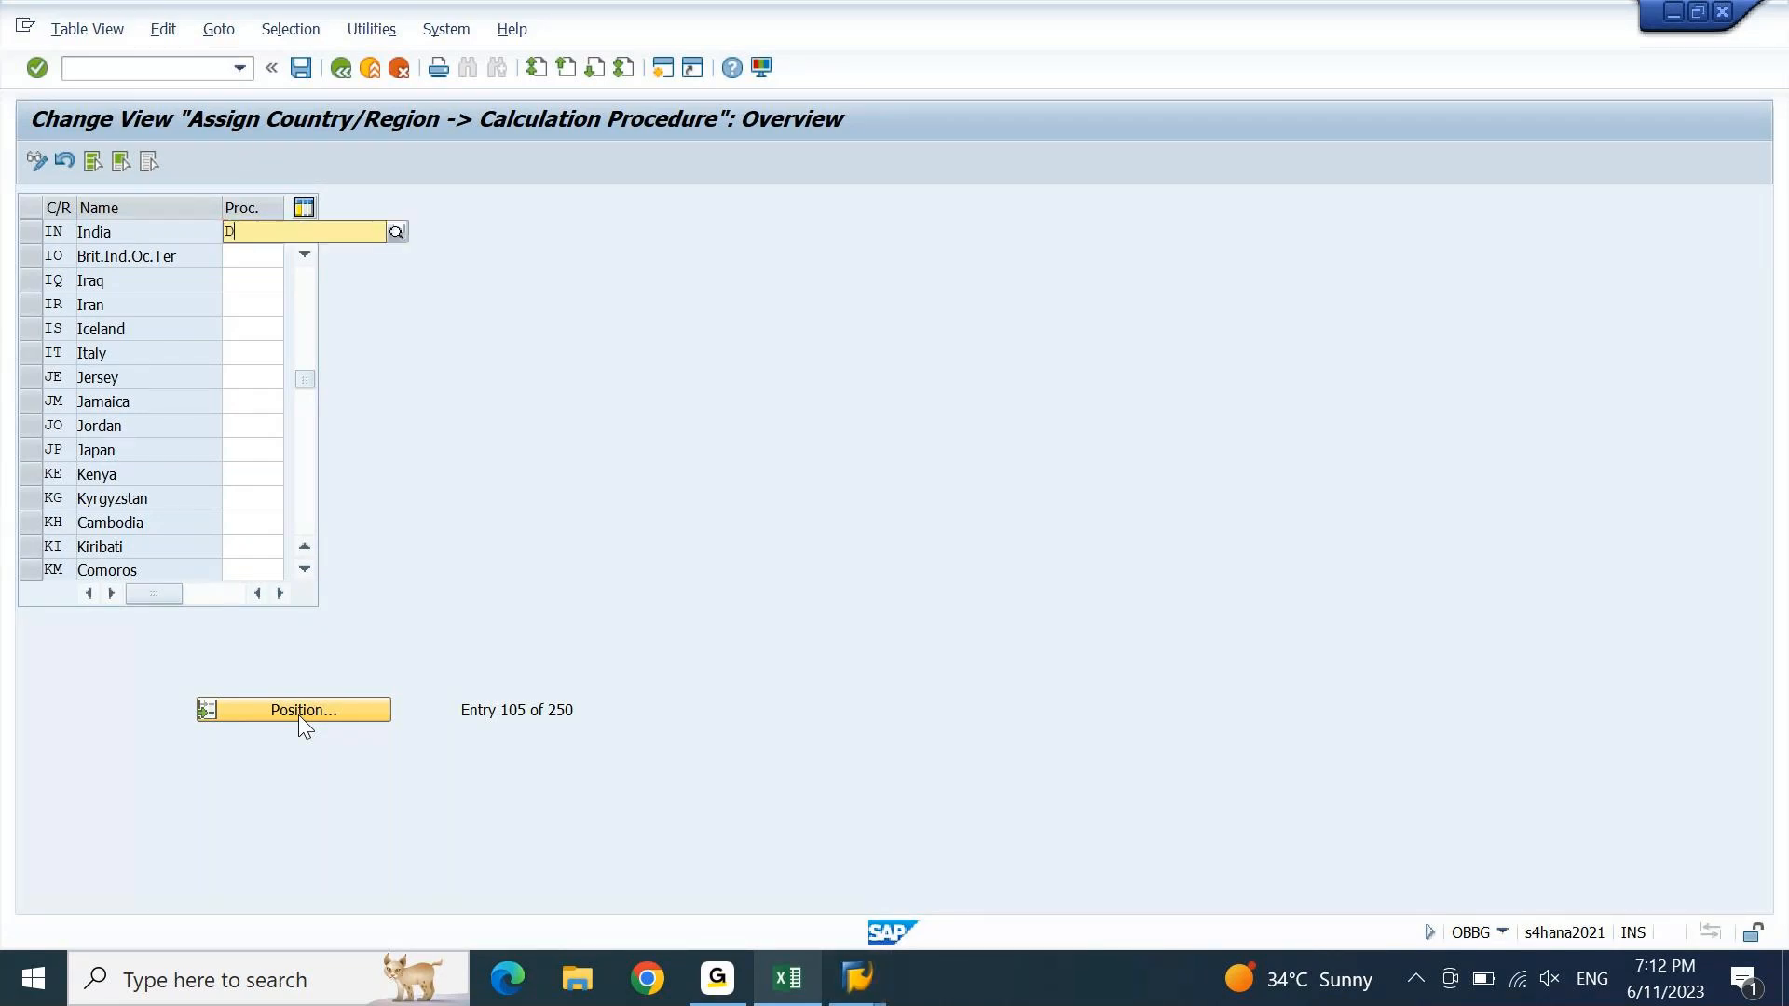
text(IN)
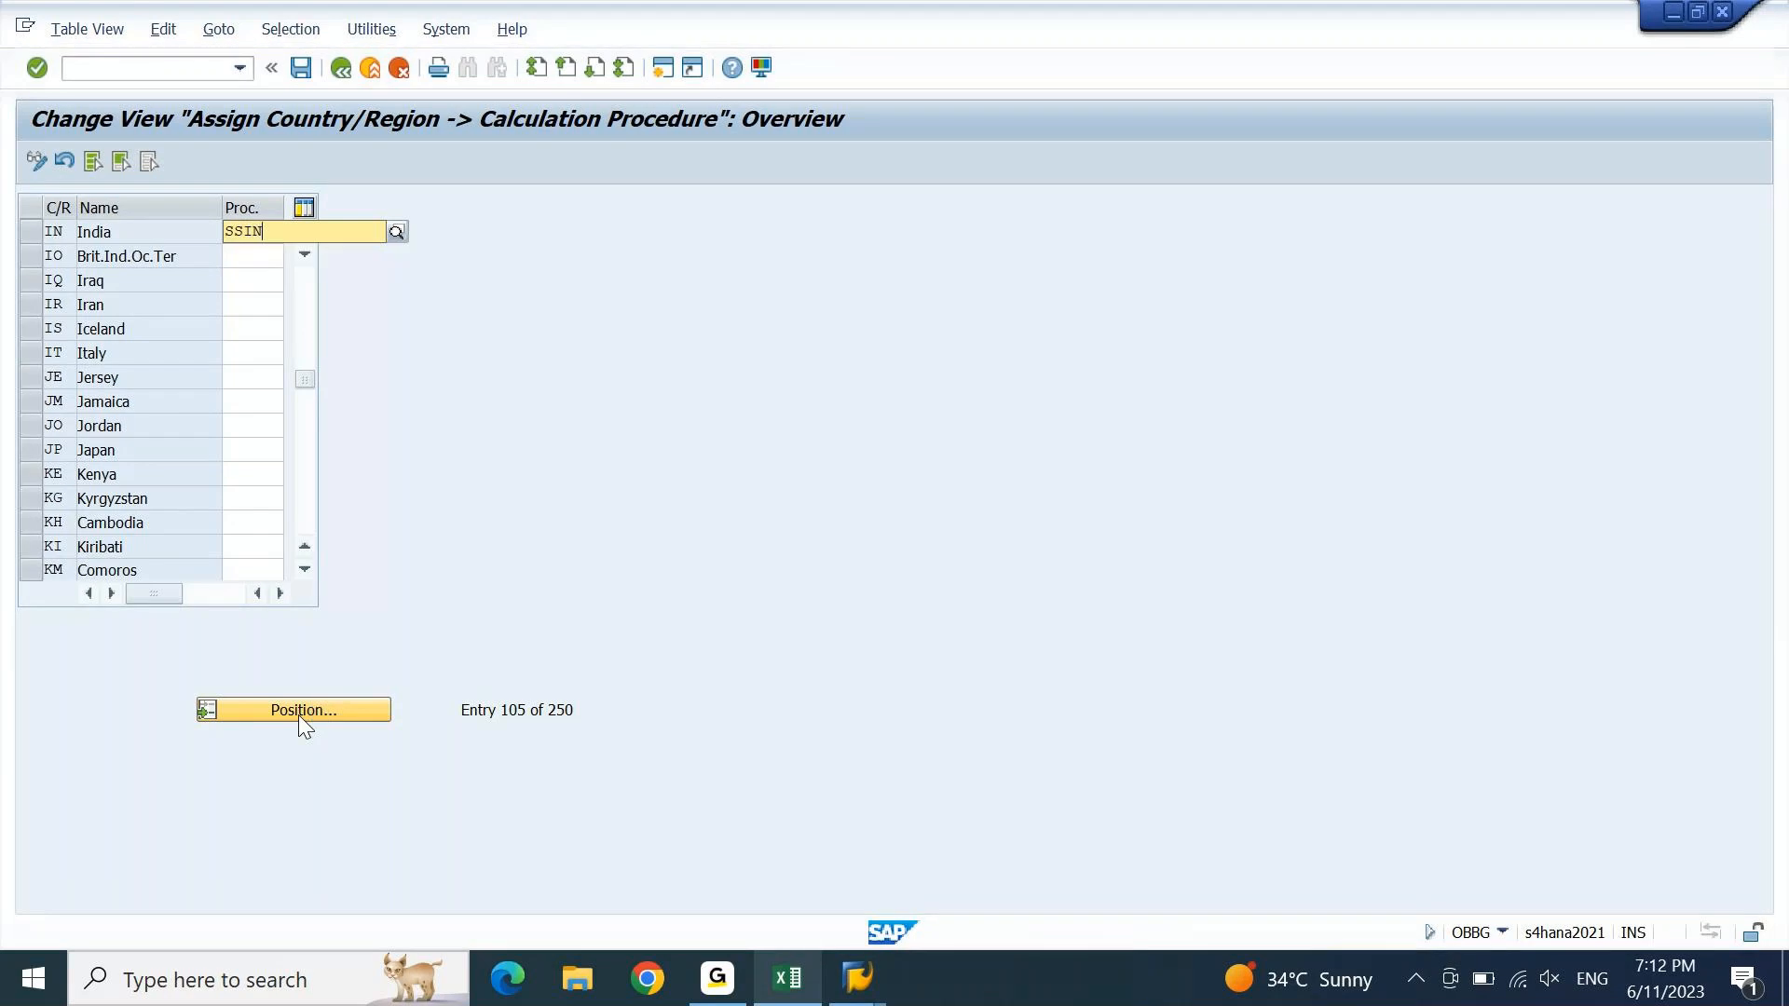
key(Return)
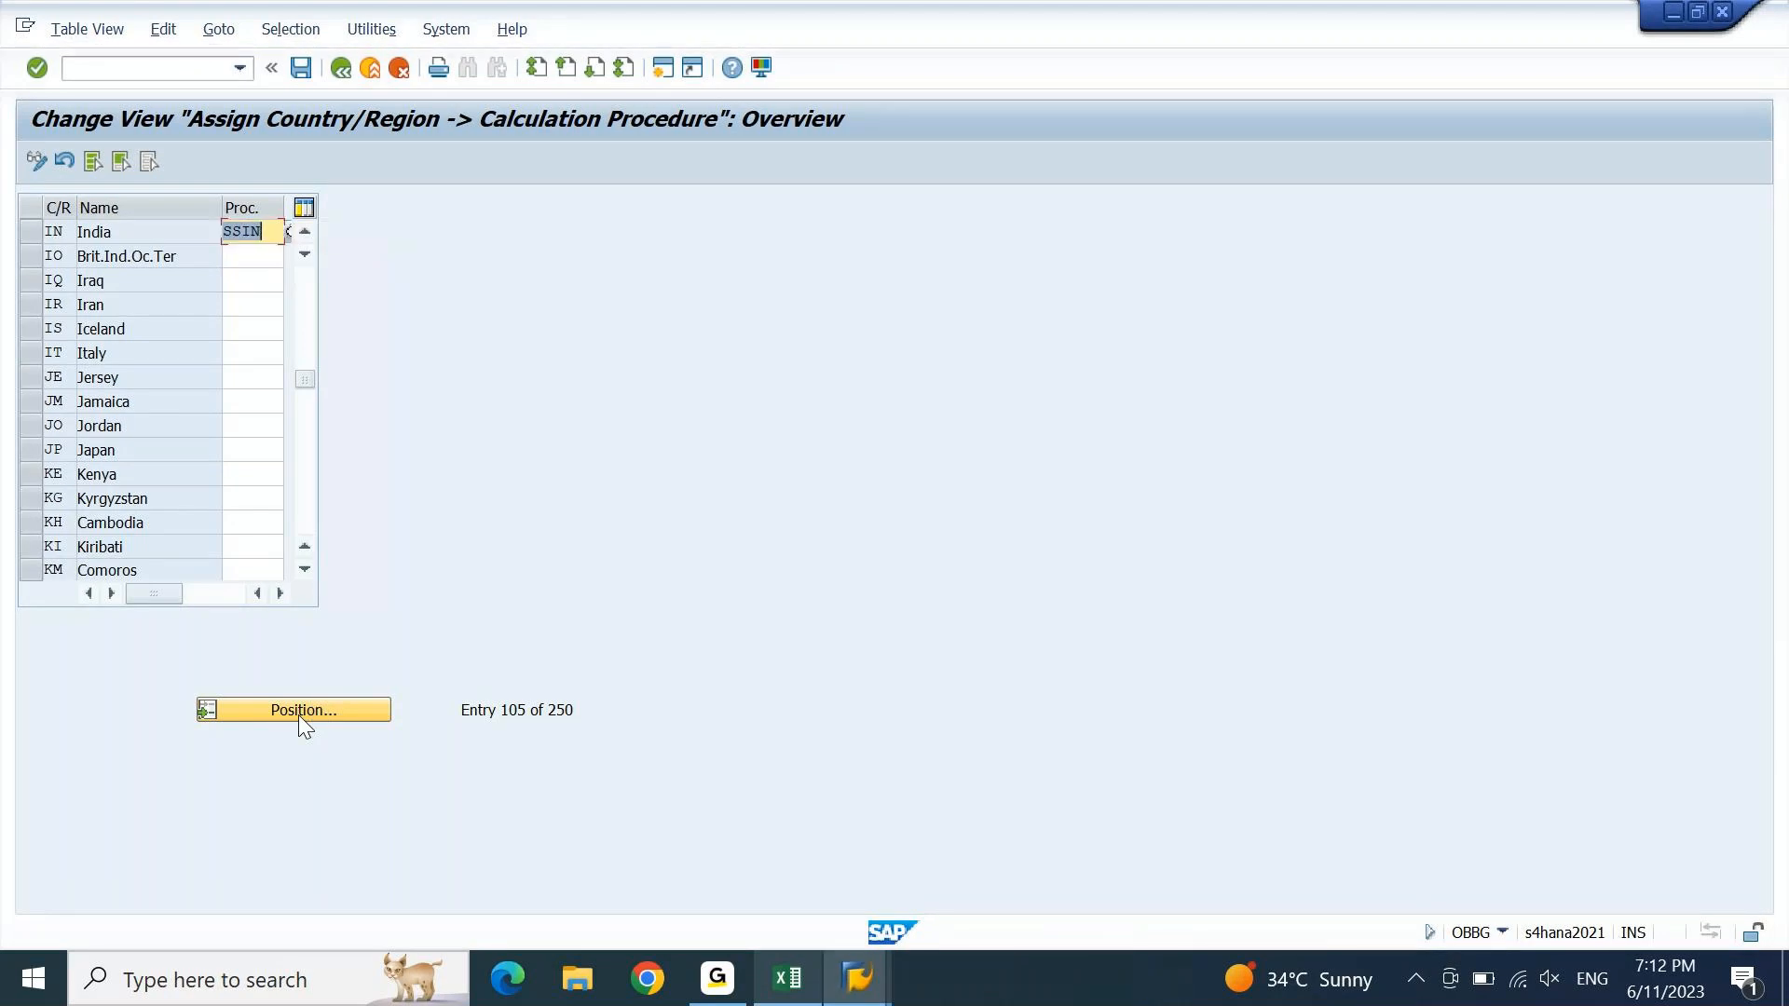
- Save the India procedure assignment in the "FICO: SAMSUNG BASELINE CONFIGURATION" customizing request and leave the transaction
key(ctrl+s)
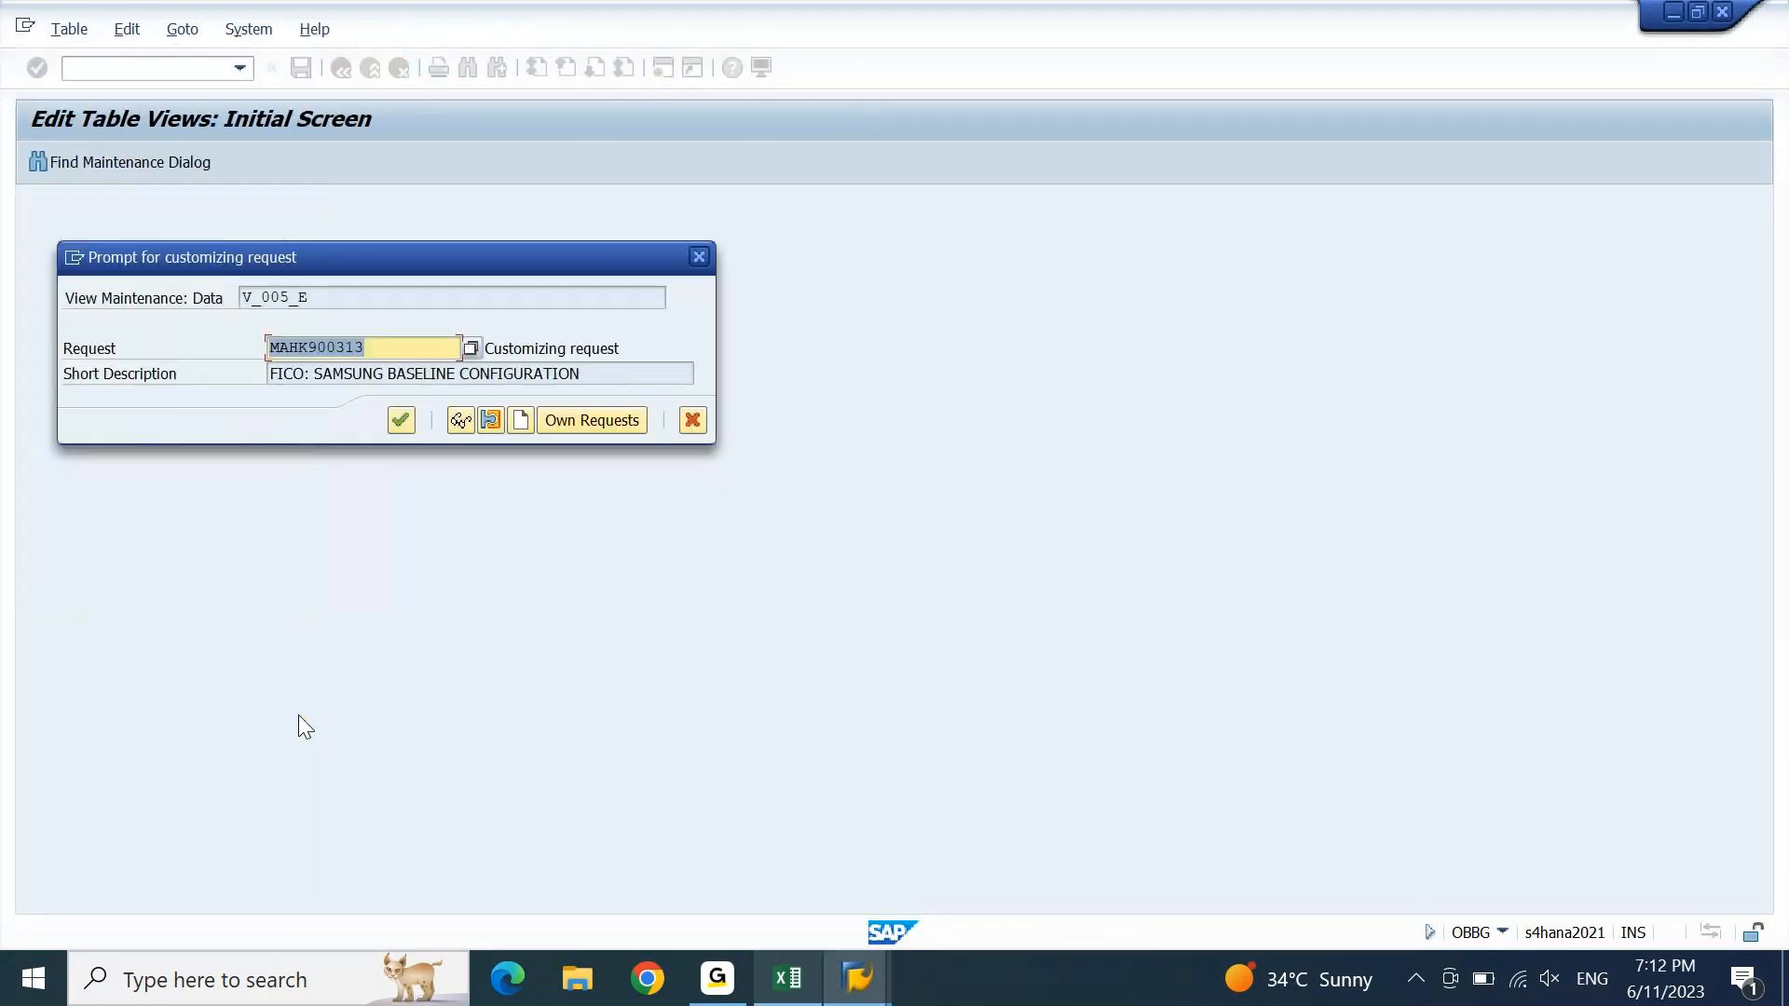
key(Return)
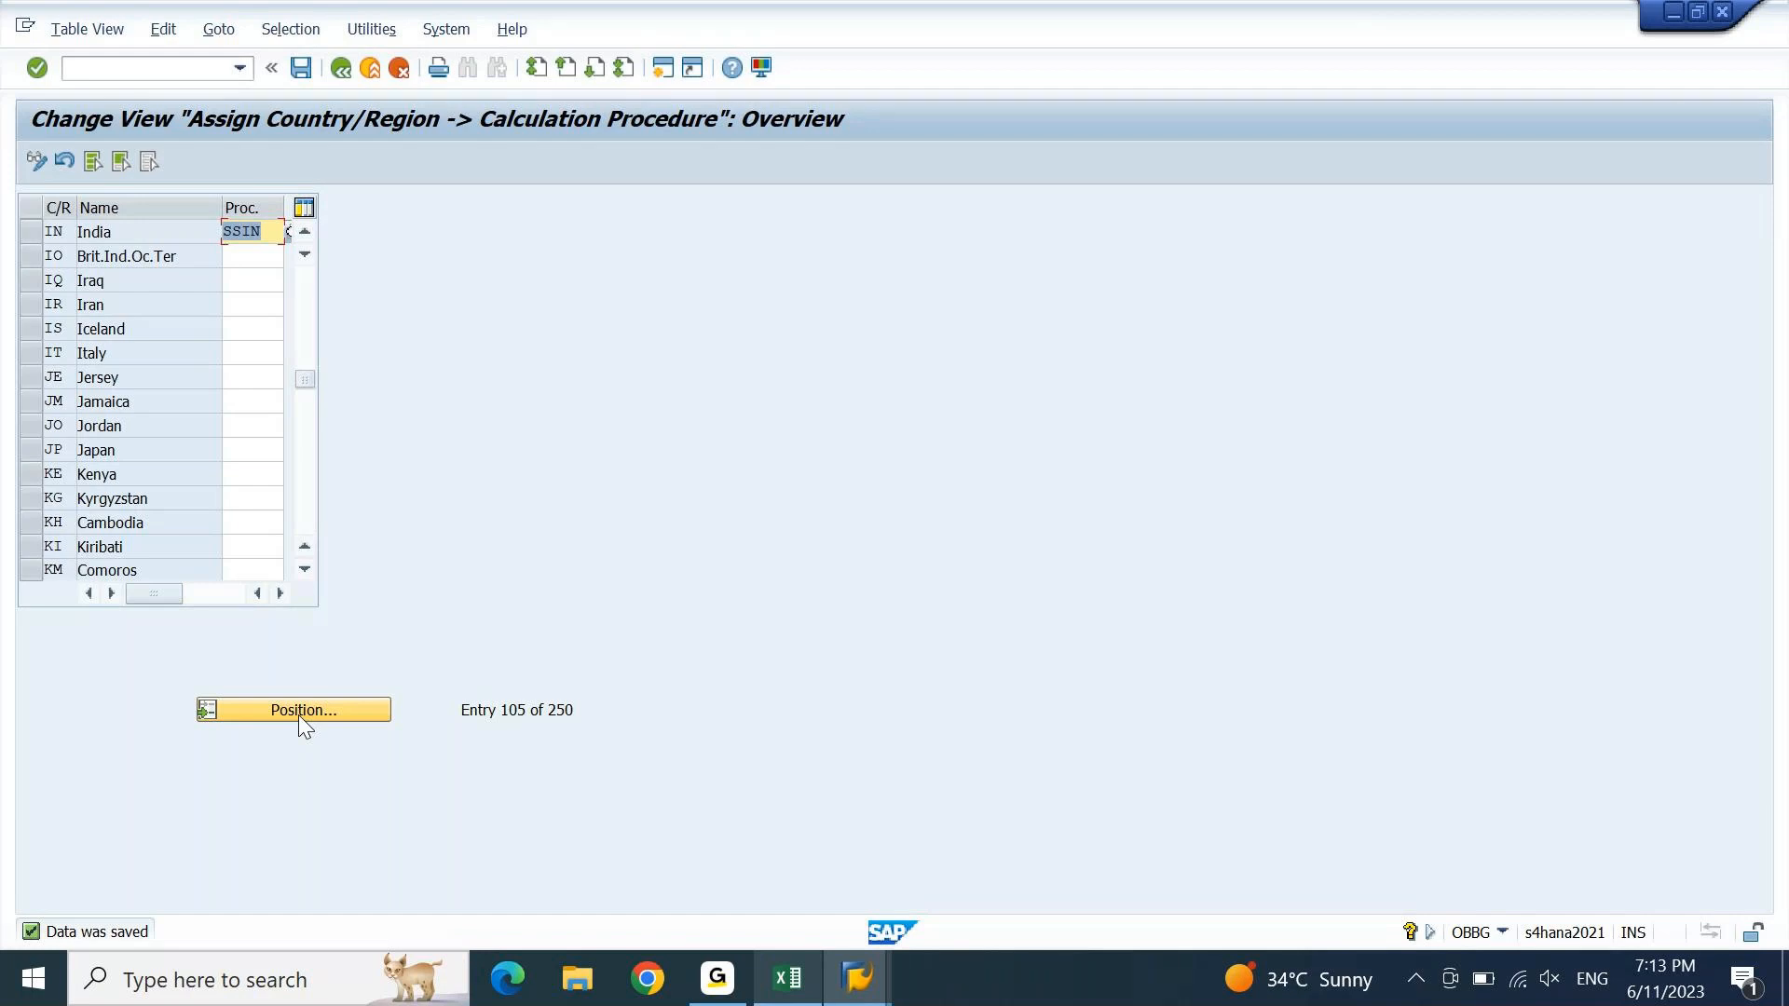
key(F3)
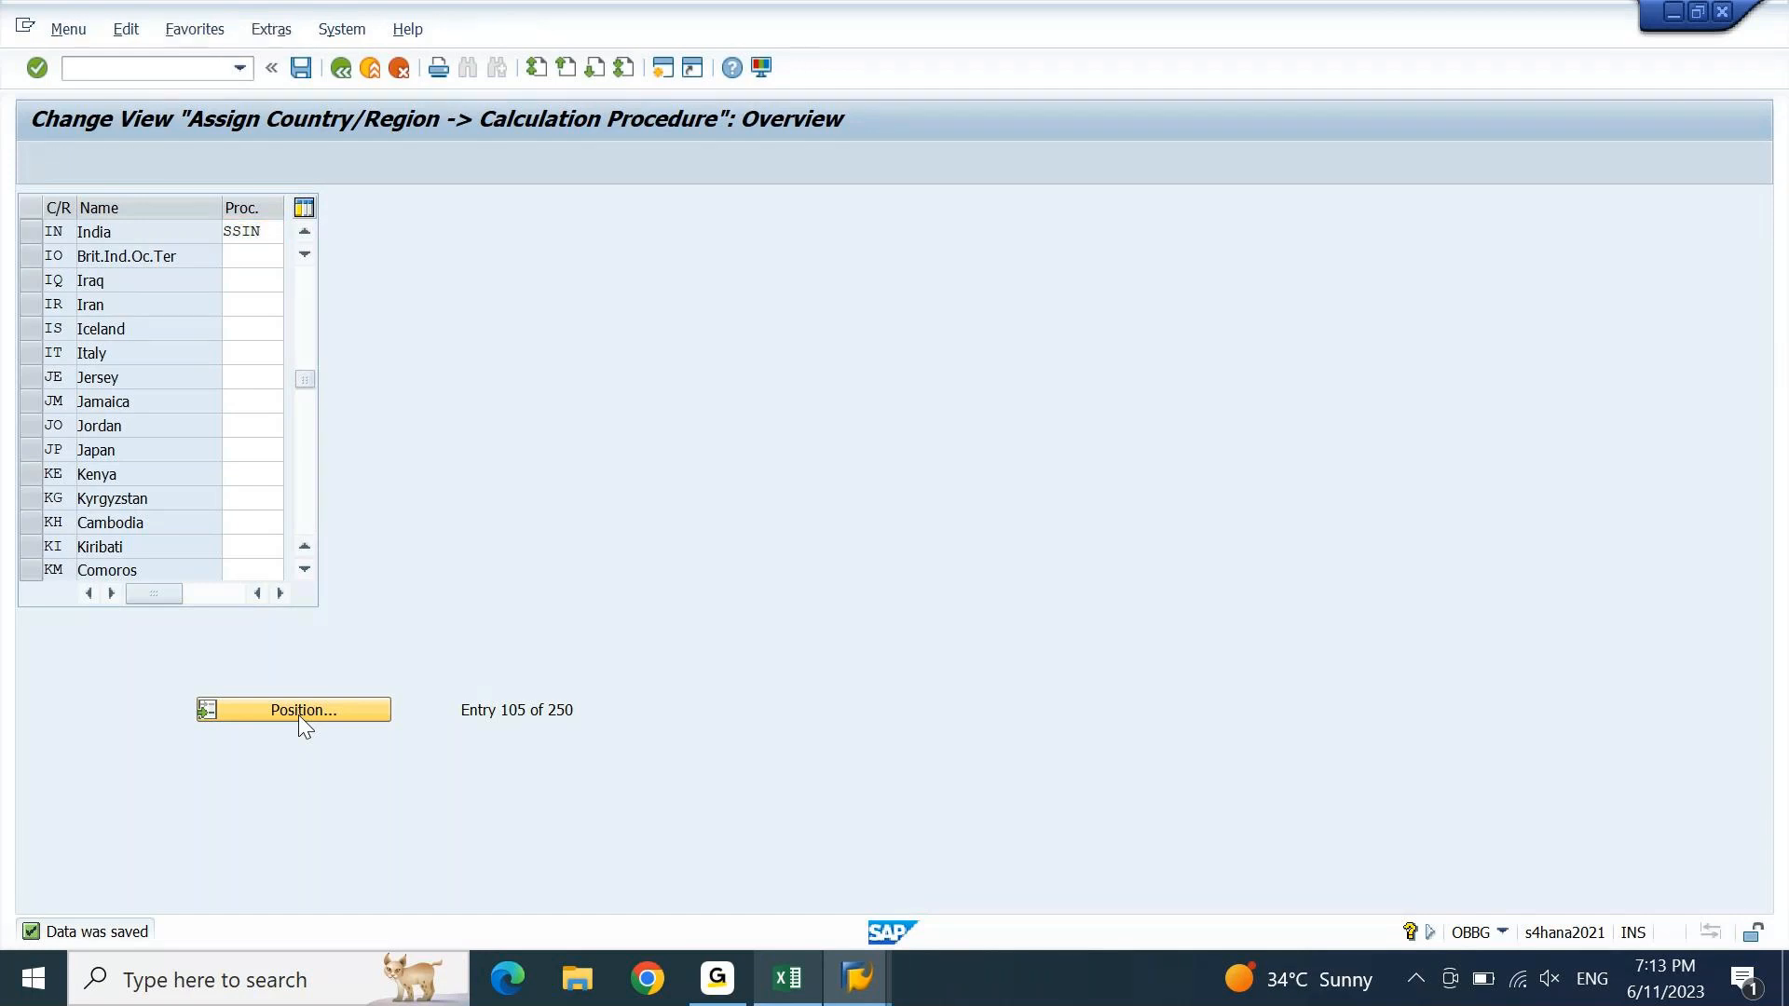
- Switch to the Excel workbook and go to the empty rows below the Tax Procedure block, at cell H71
mouse_move(857, 981)
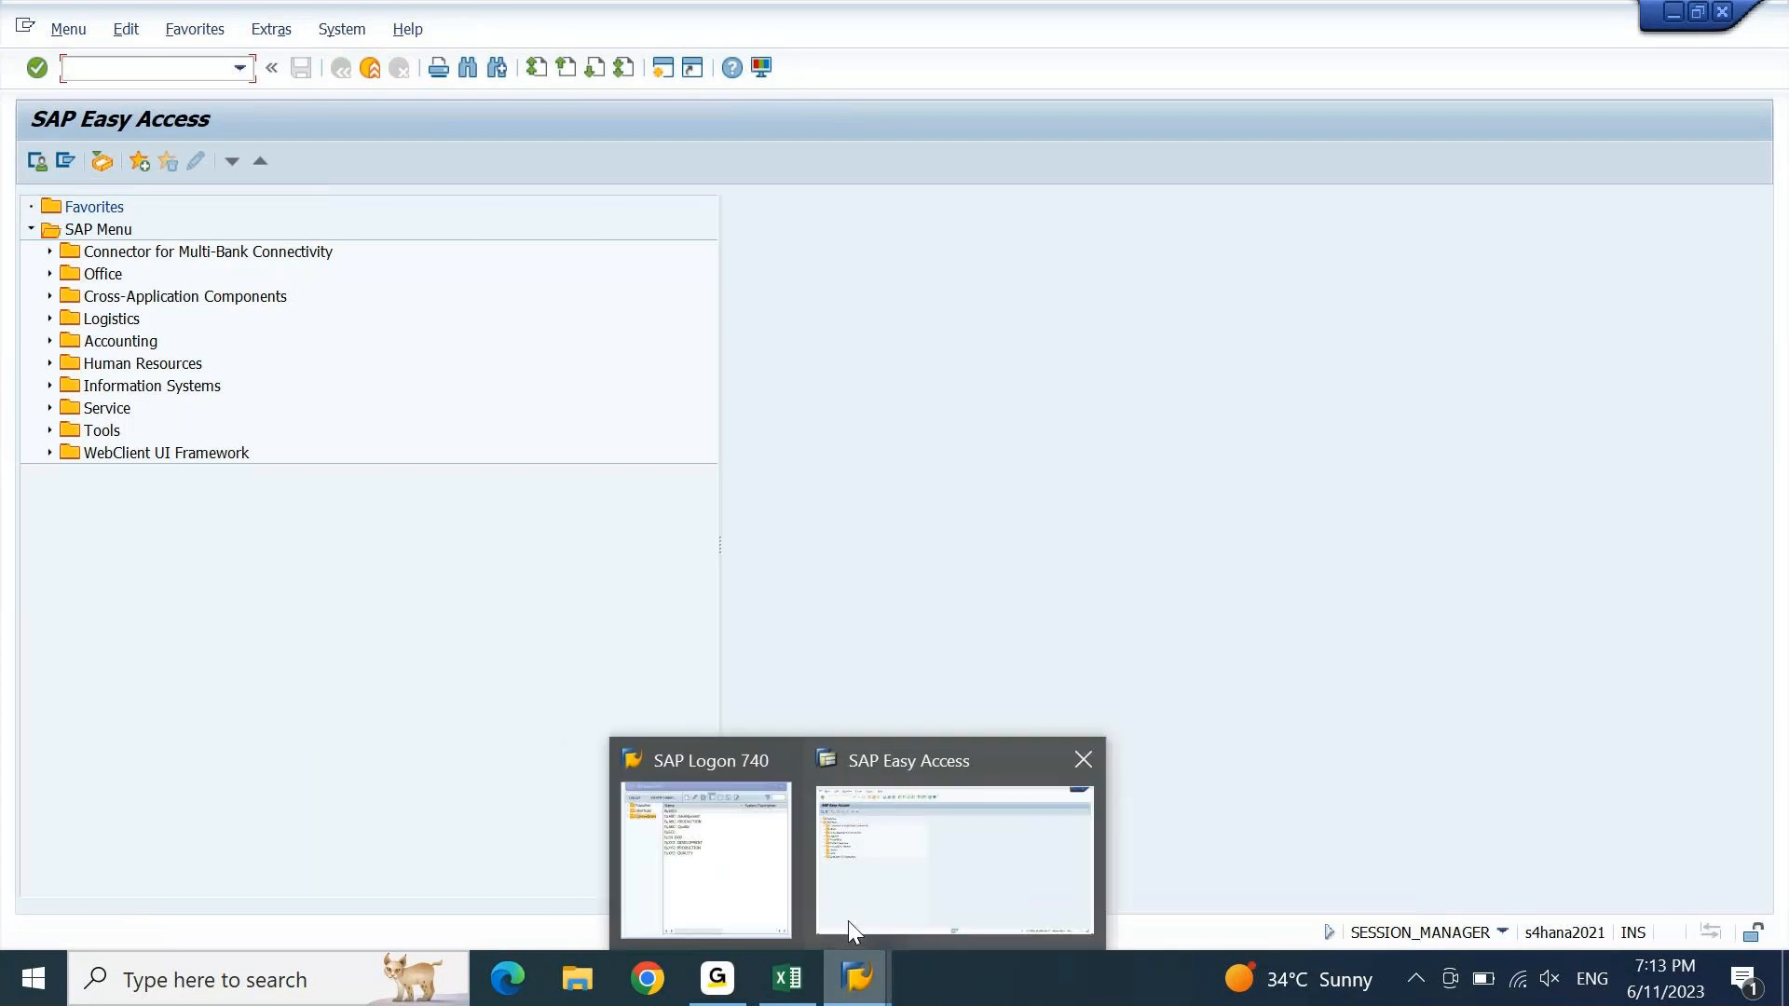
click(787, 984)
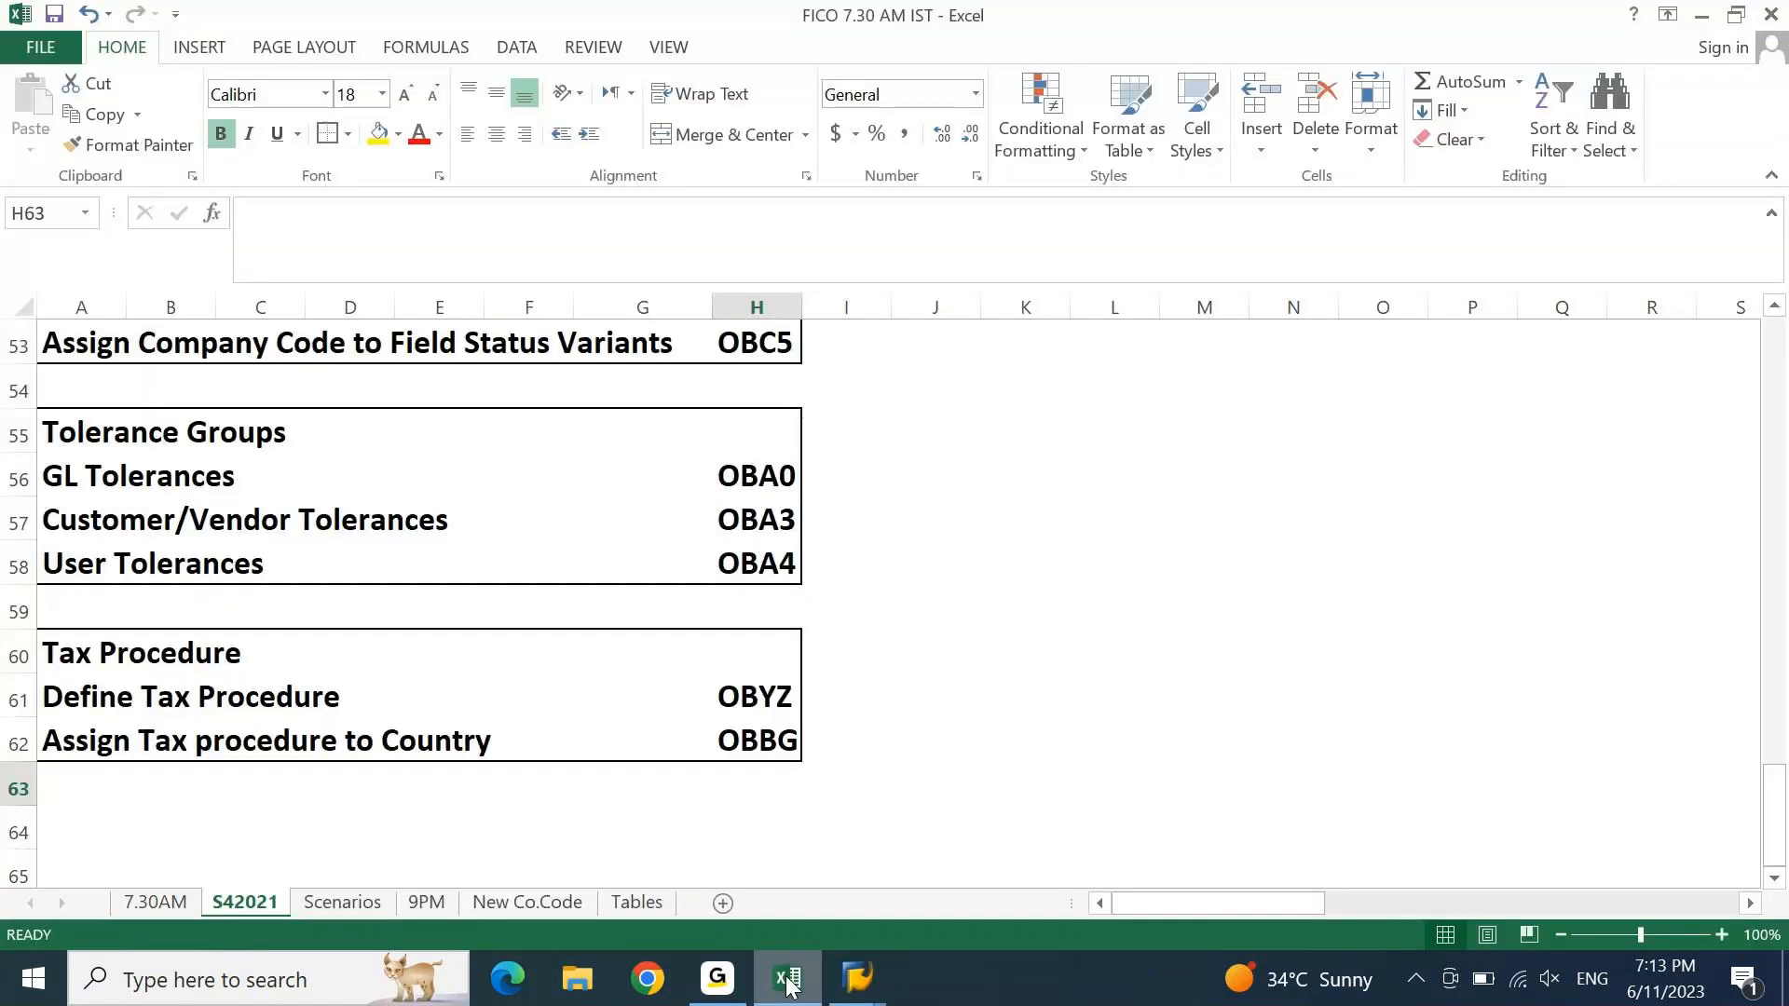
key(Down)
key(Down)
key(Down)
key(Down)
key(Down)
key(Down)
key(Down)
key(Down)
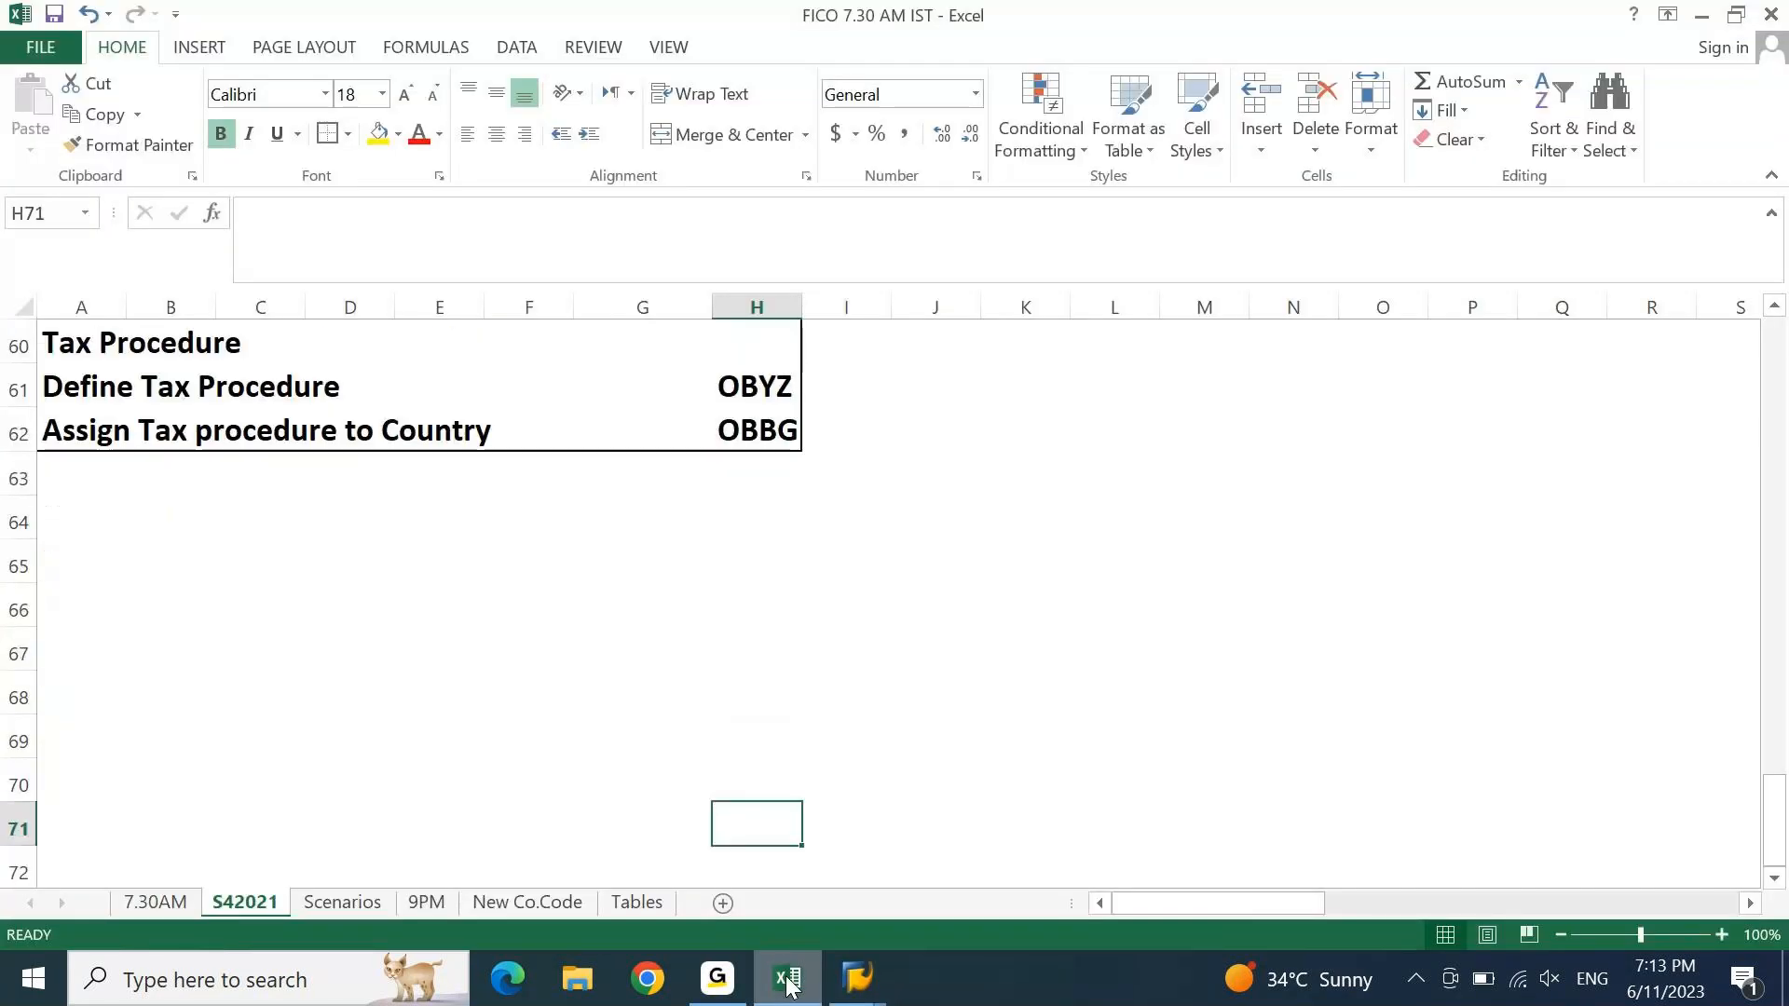
- Add the heading CONTROLLING Area in cell A64 and the entry Define Controlling Area in A65
key(Home)
key(ctrl+Up)
key(Down)
key(Down)
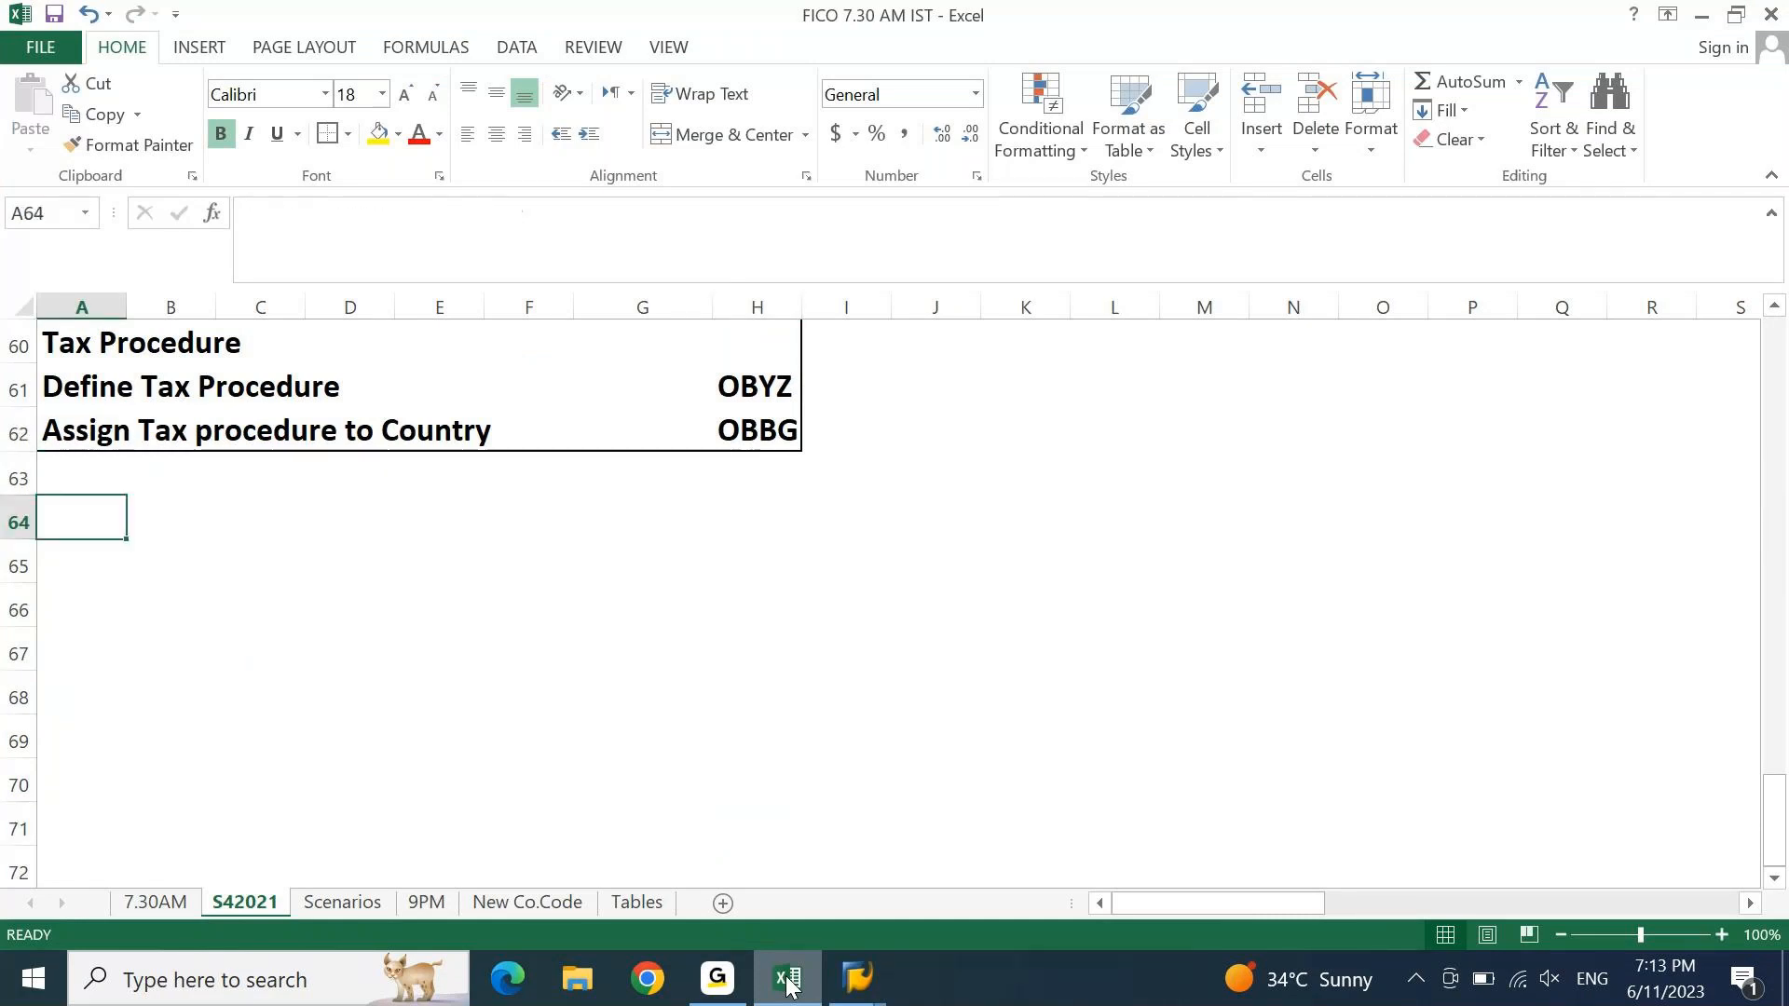
text(CONTROLLING Area)
key(ctrl+Return)
key(Down)
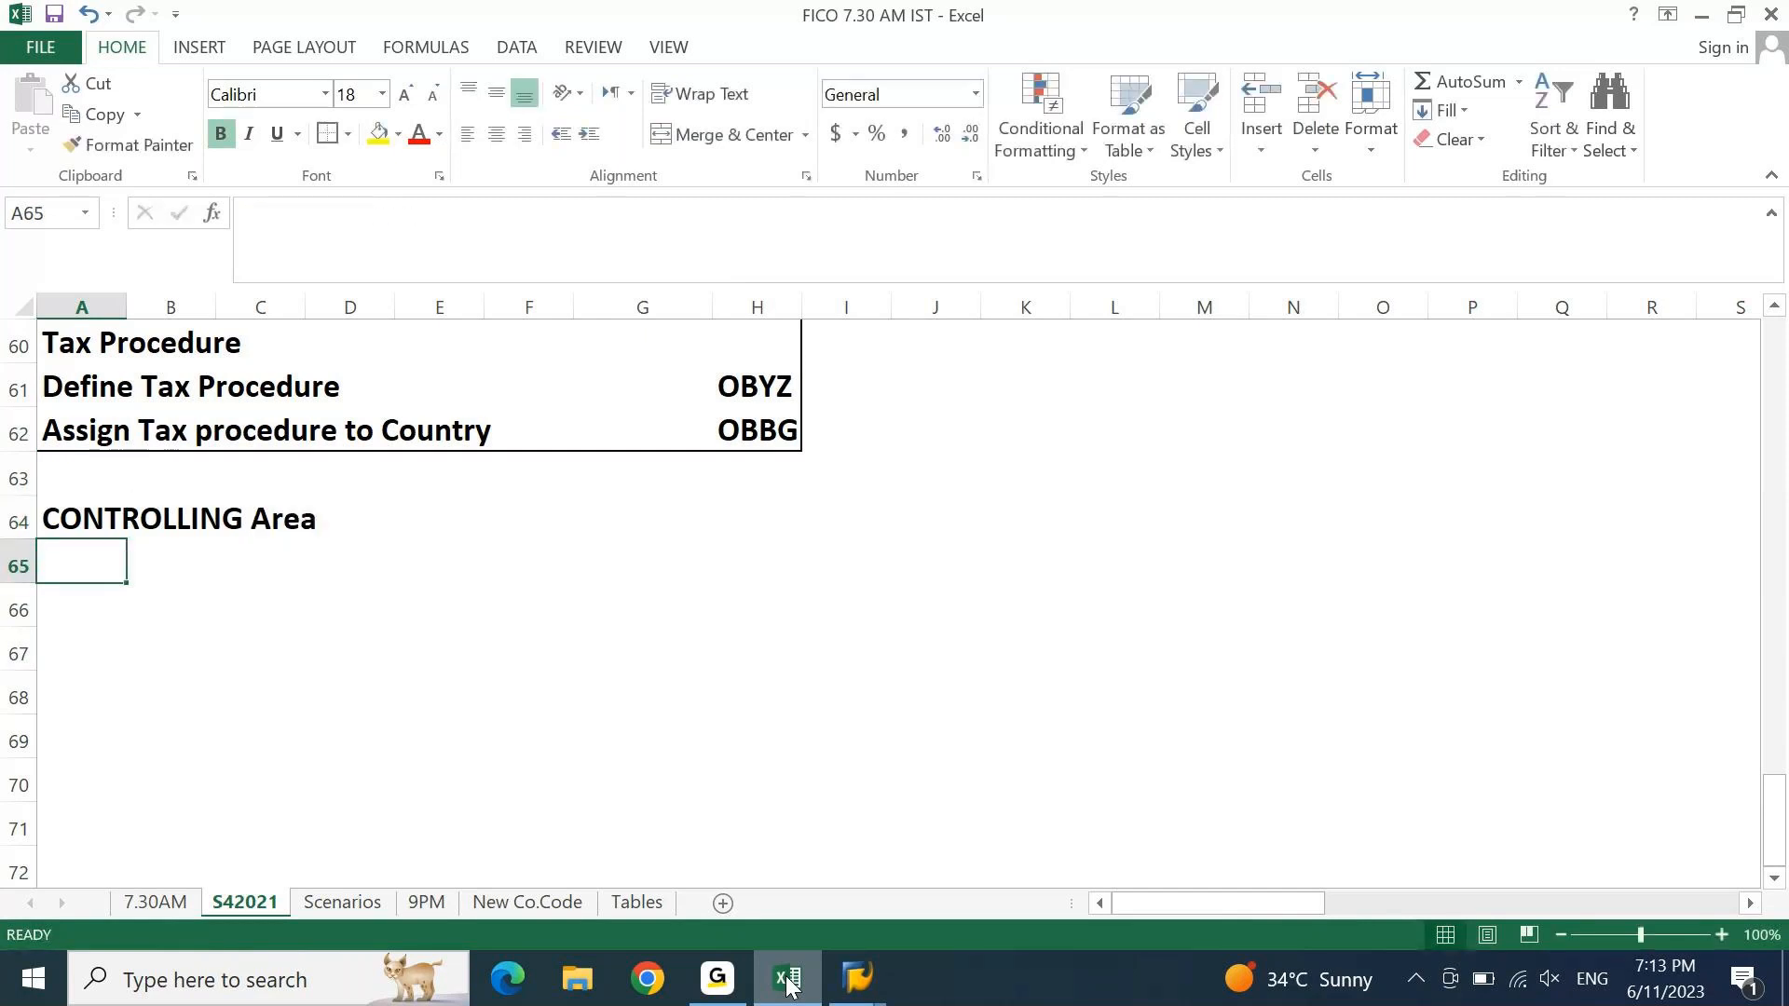
text(D)
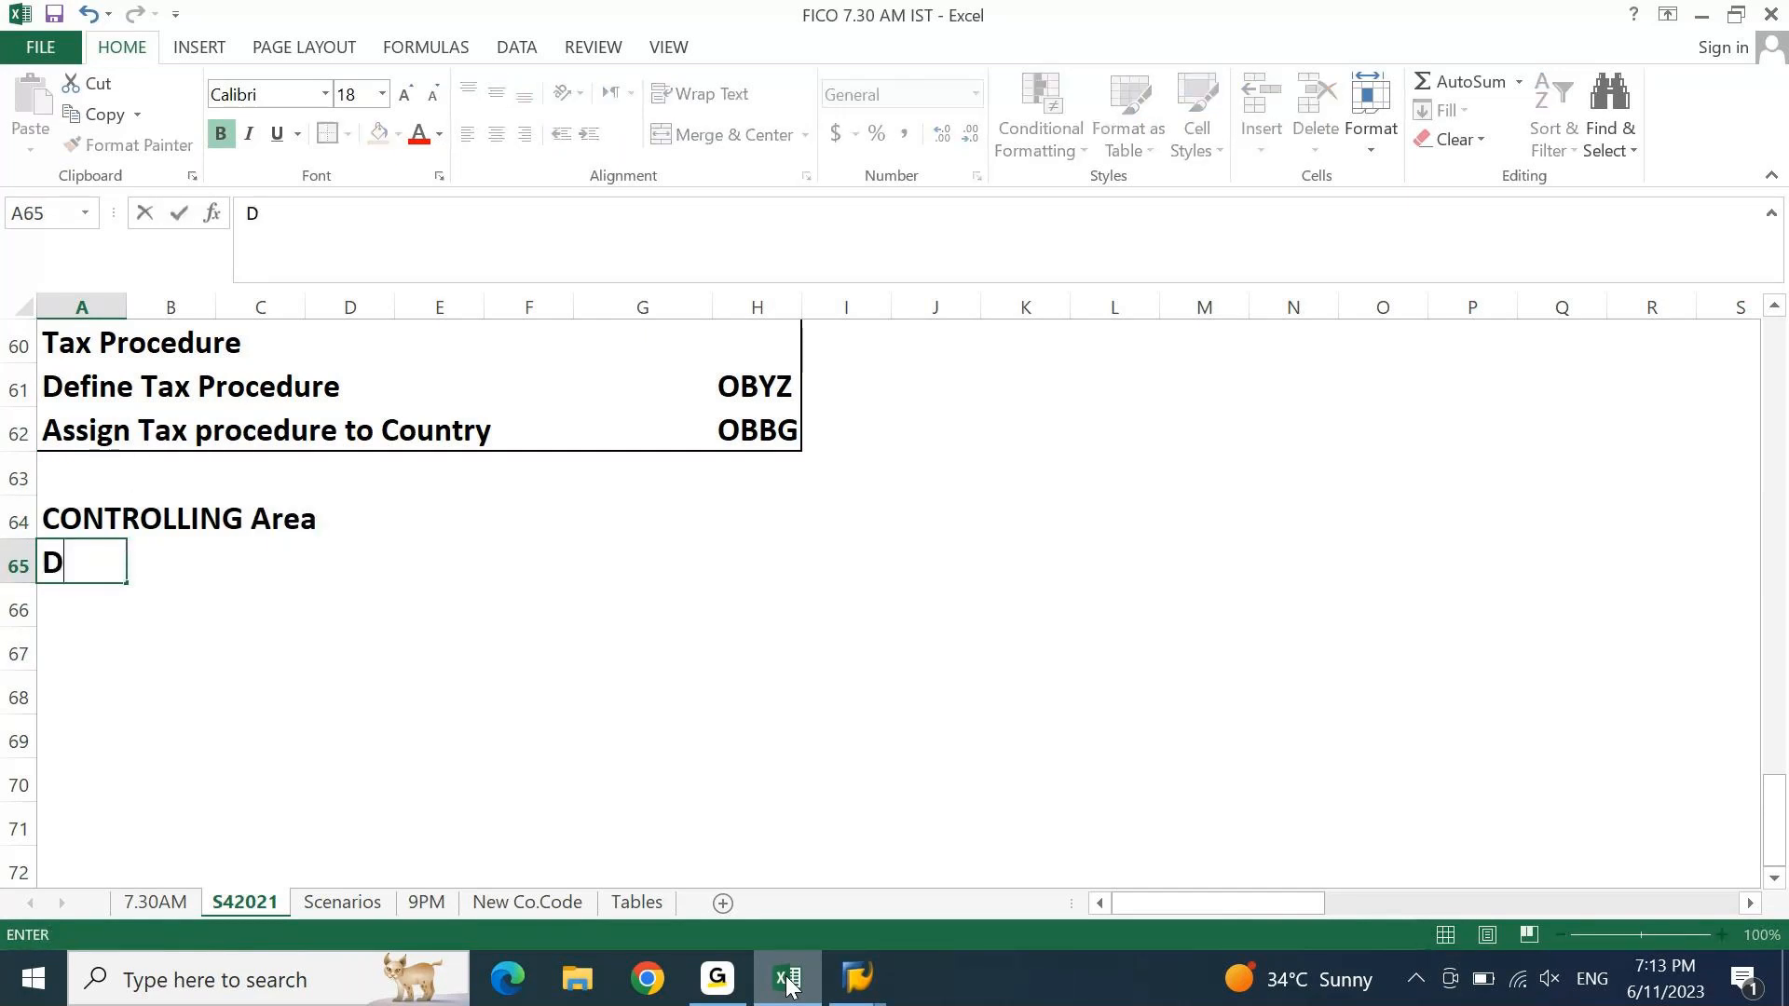
text(efine COn)
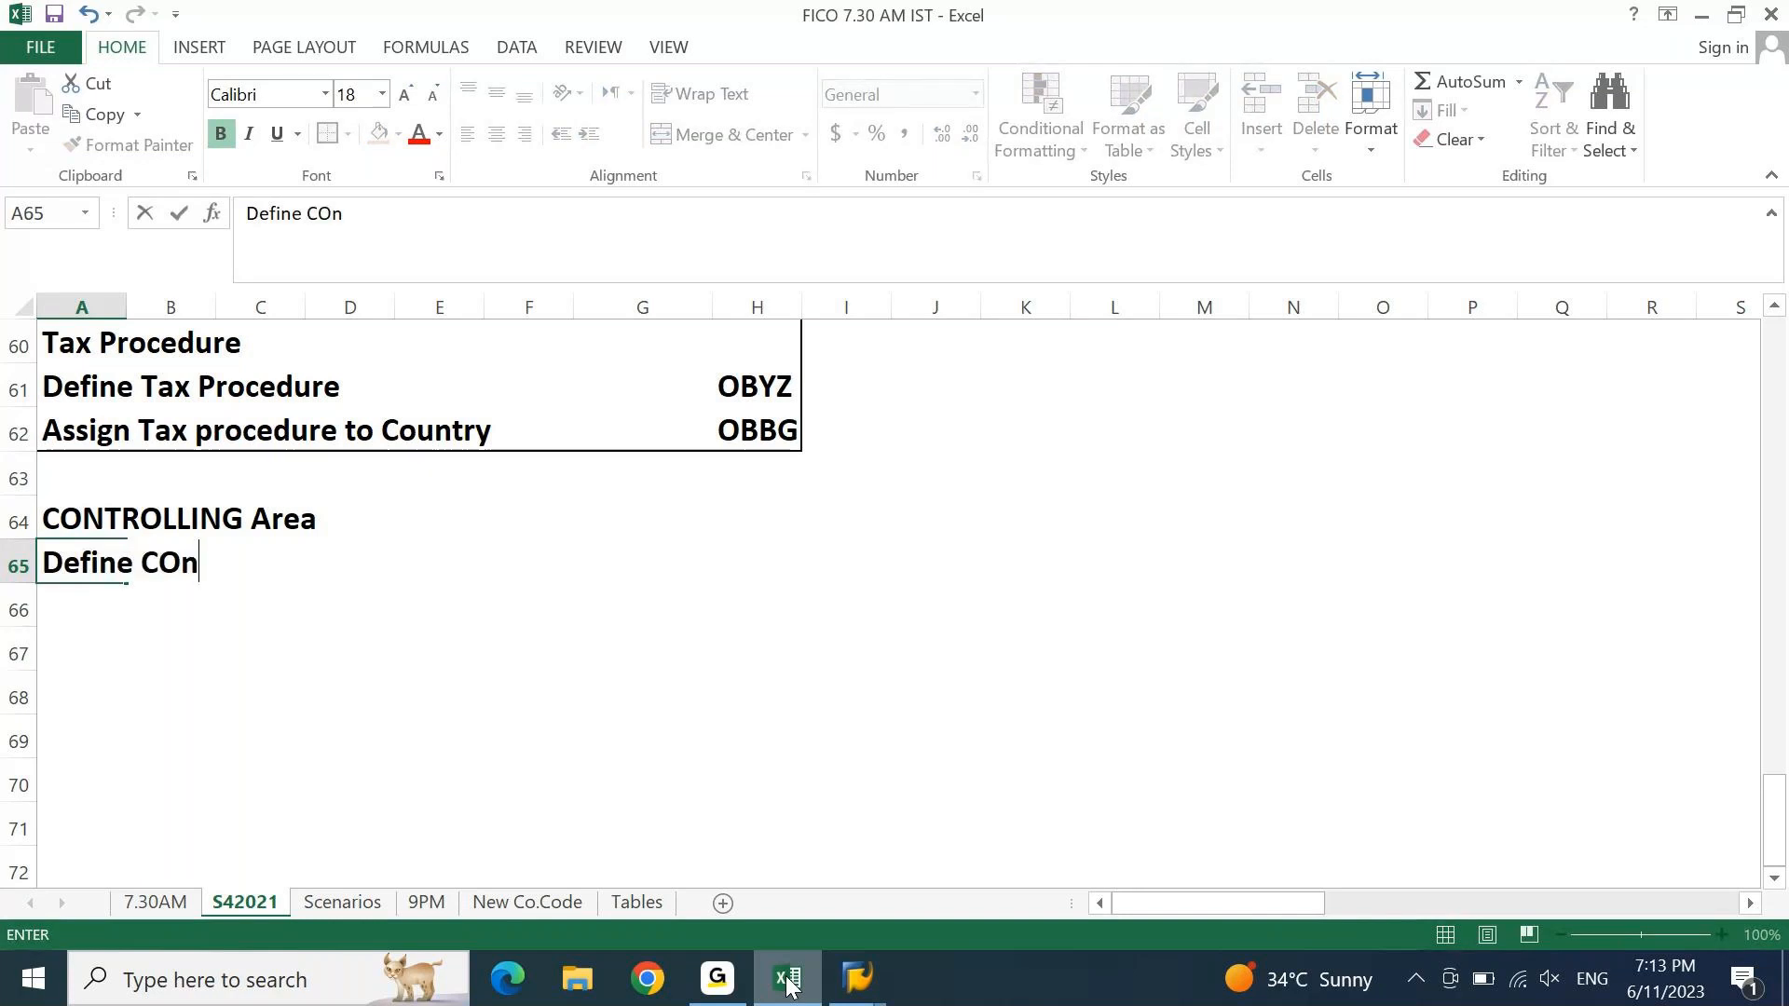
text(trolling Area)
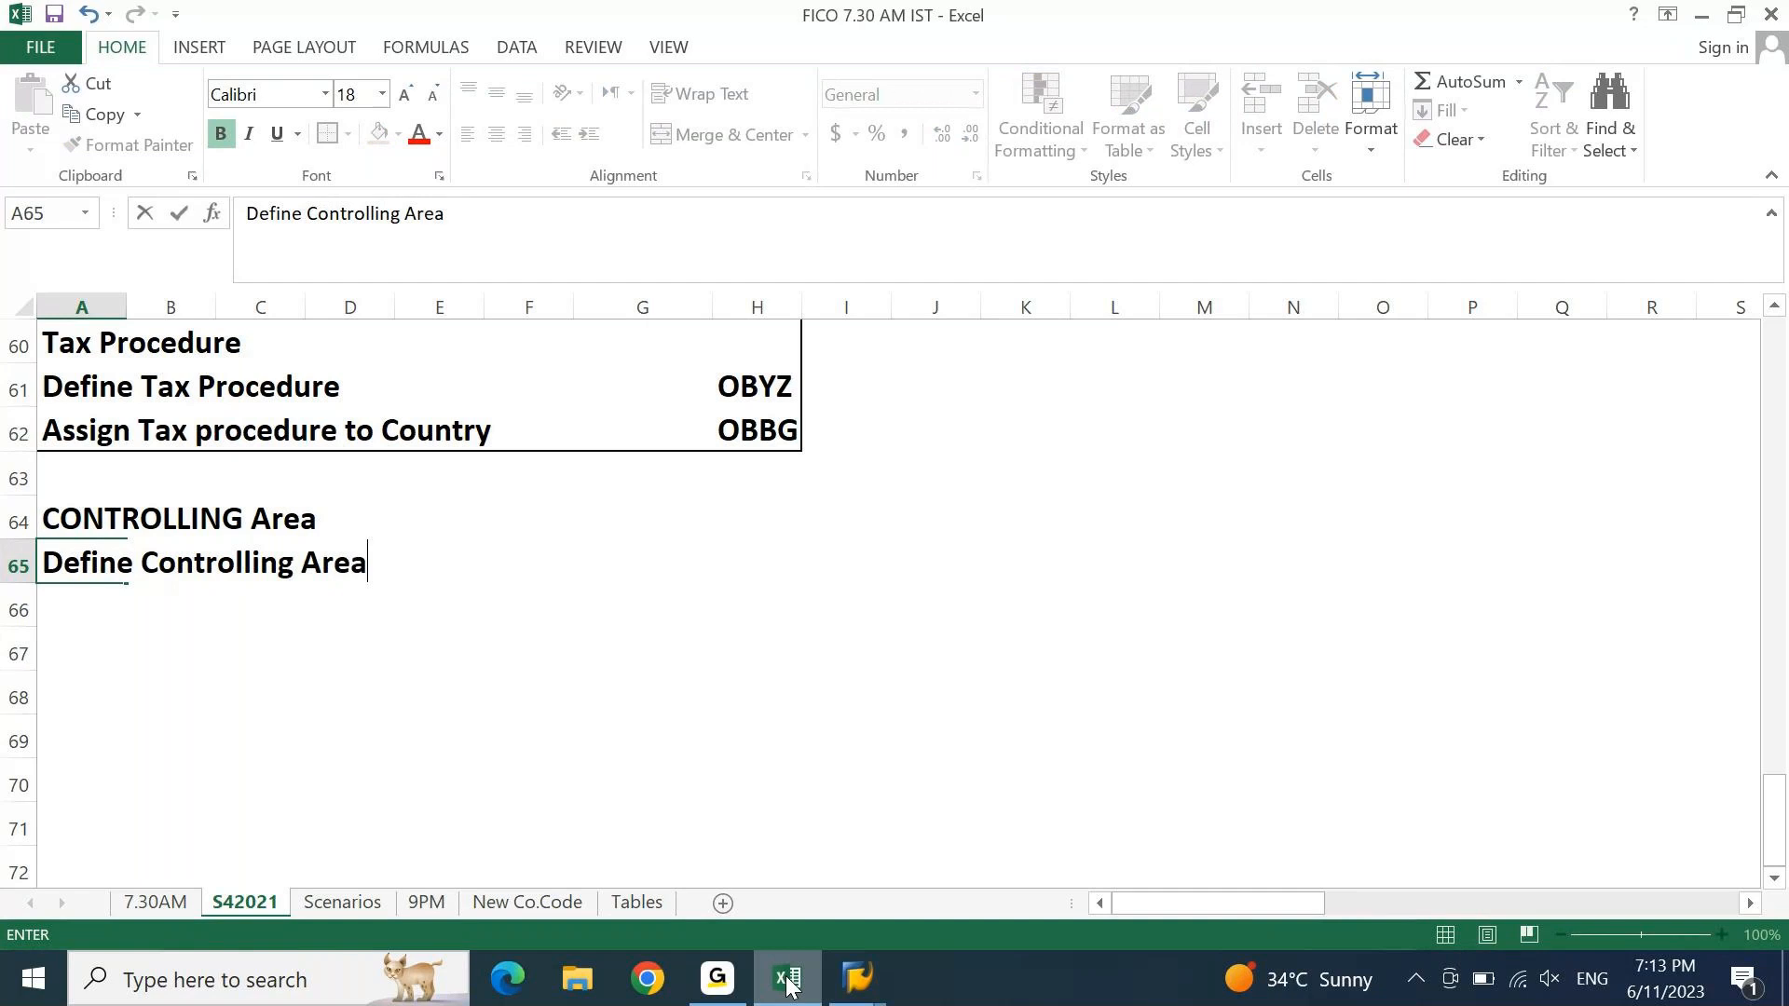
key(Return)
- Enter Assign Co. Area to Co Code in cell A66
text(A)
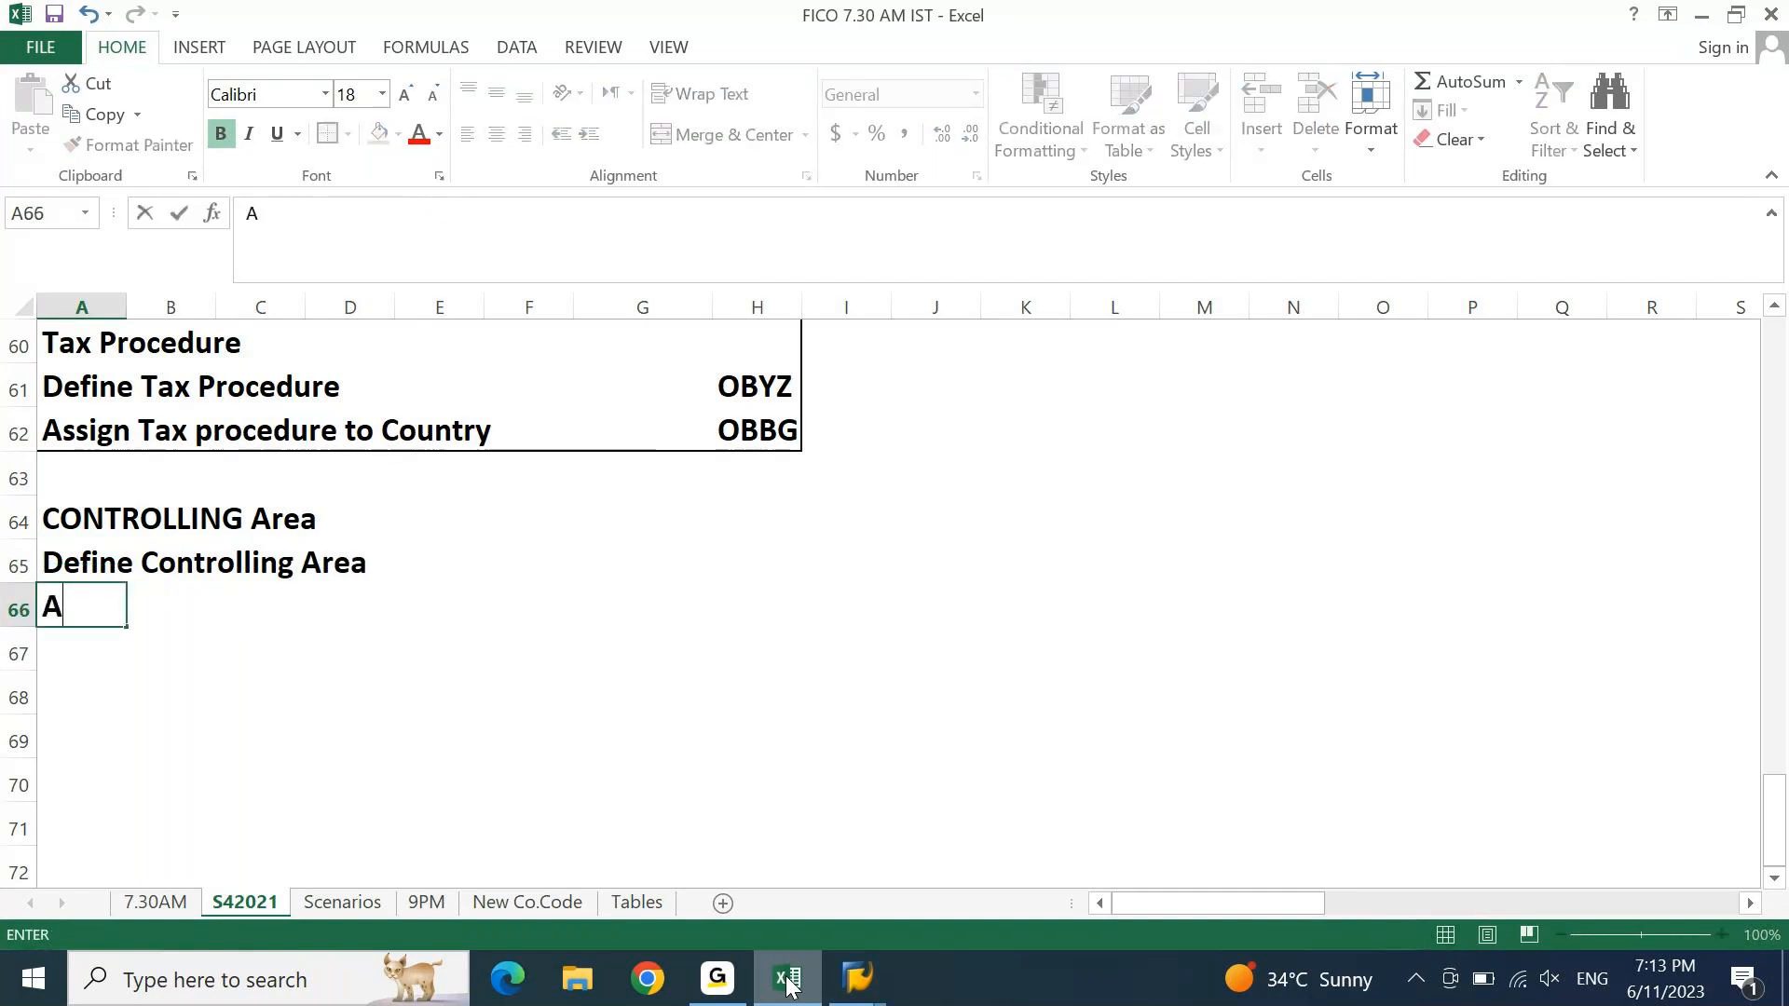
text(ssign C)
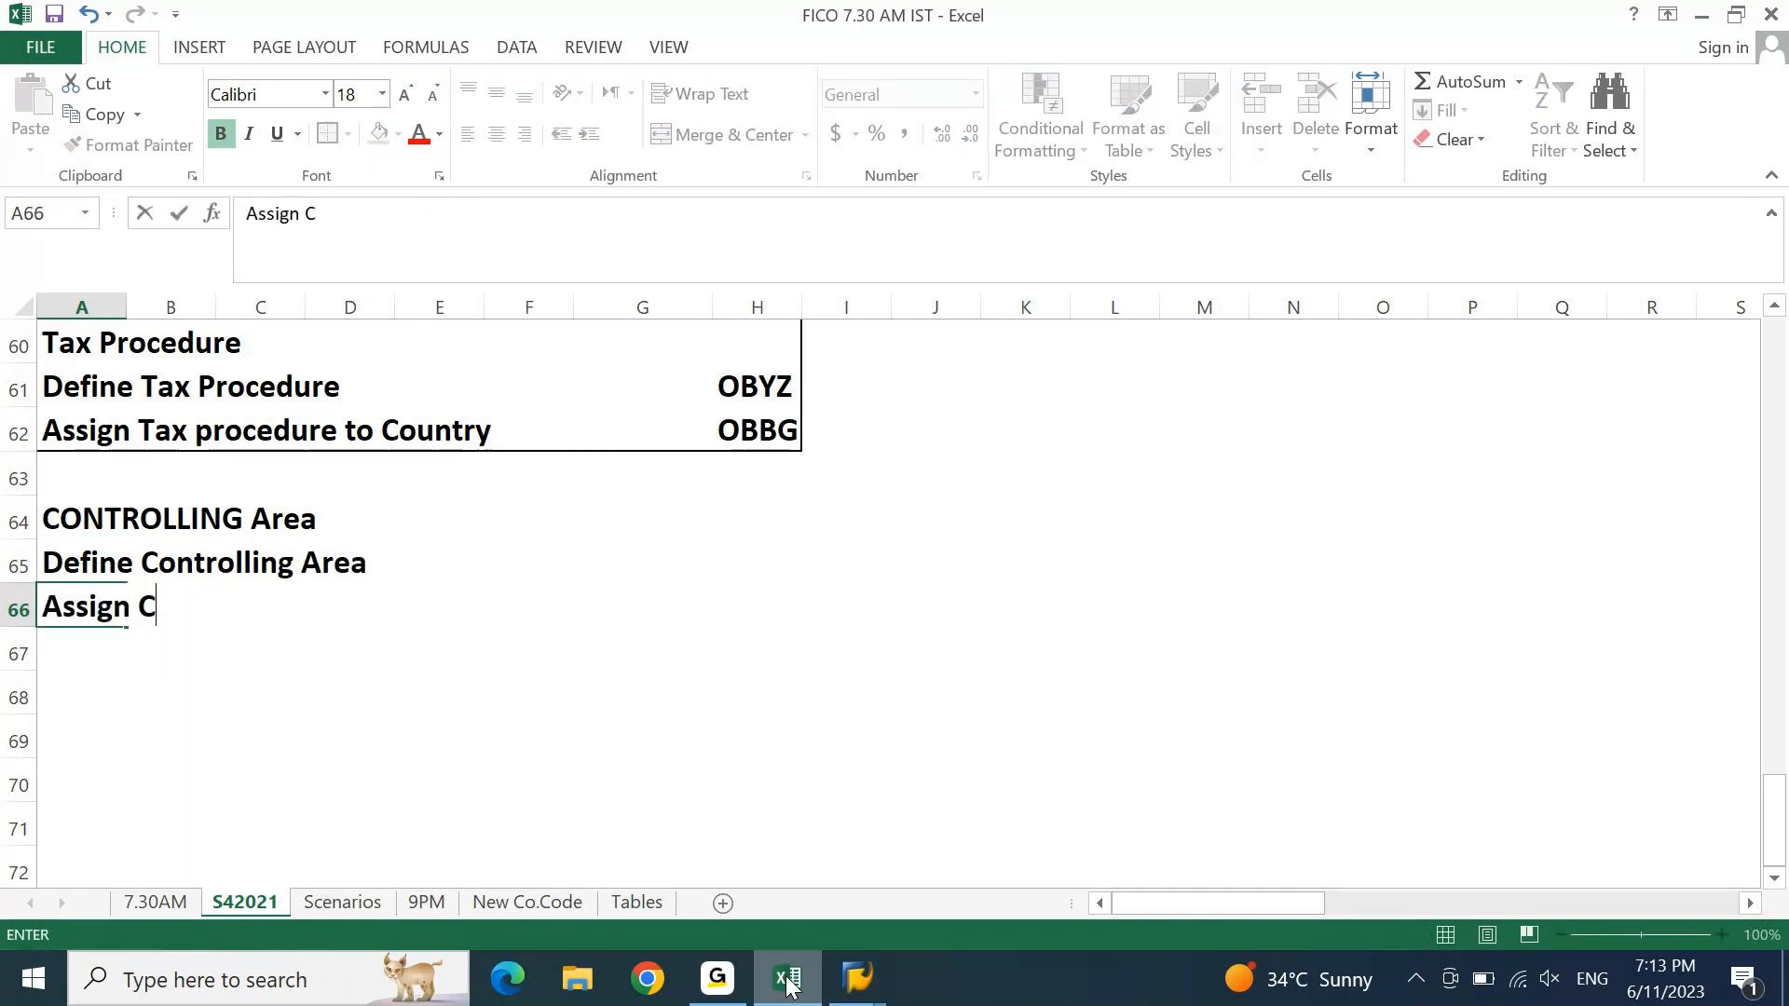
text(o. Are)
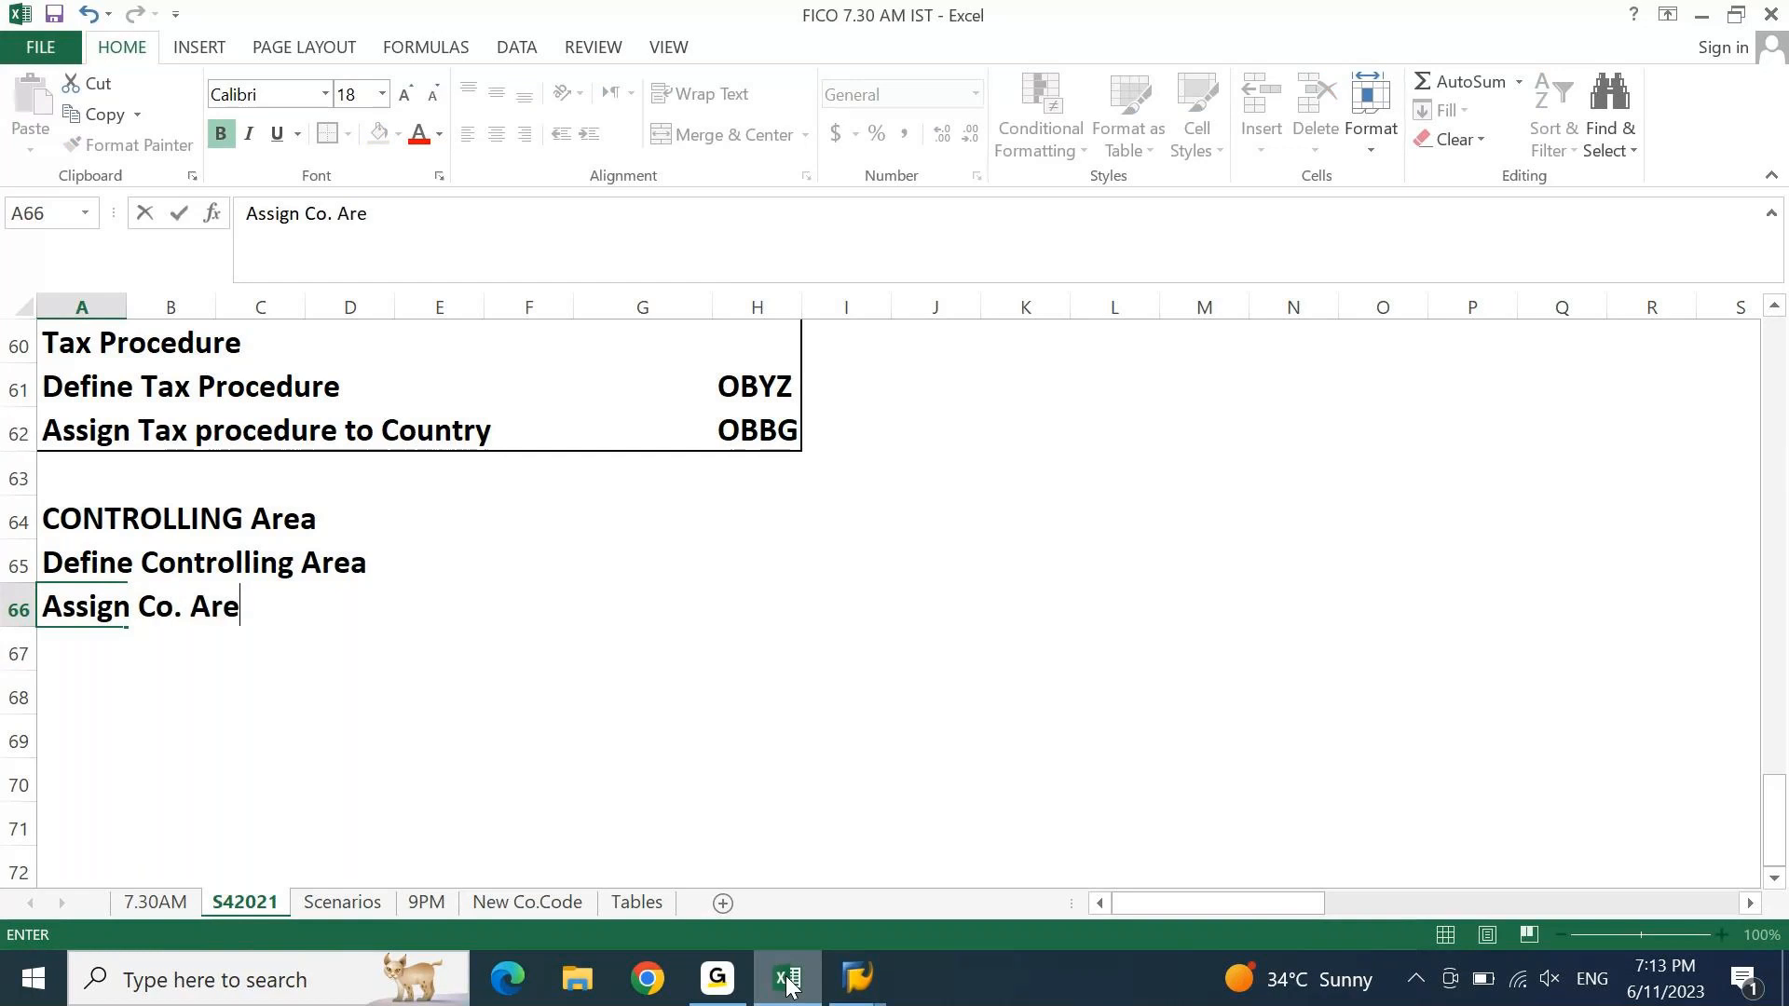
text(a to COm)
key(BackSpace)
text(o.)
key(BackSpace)
key(BackSpace)
key(BackSpace)
text(Code)
key(Return)
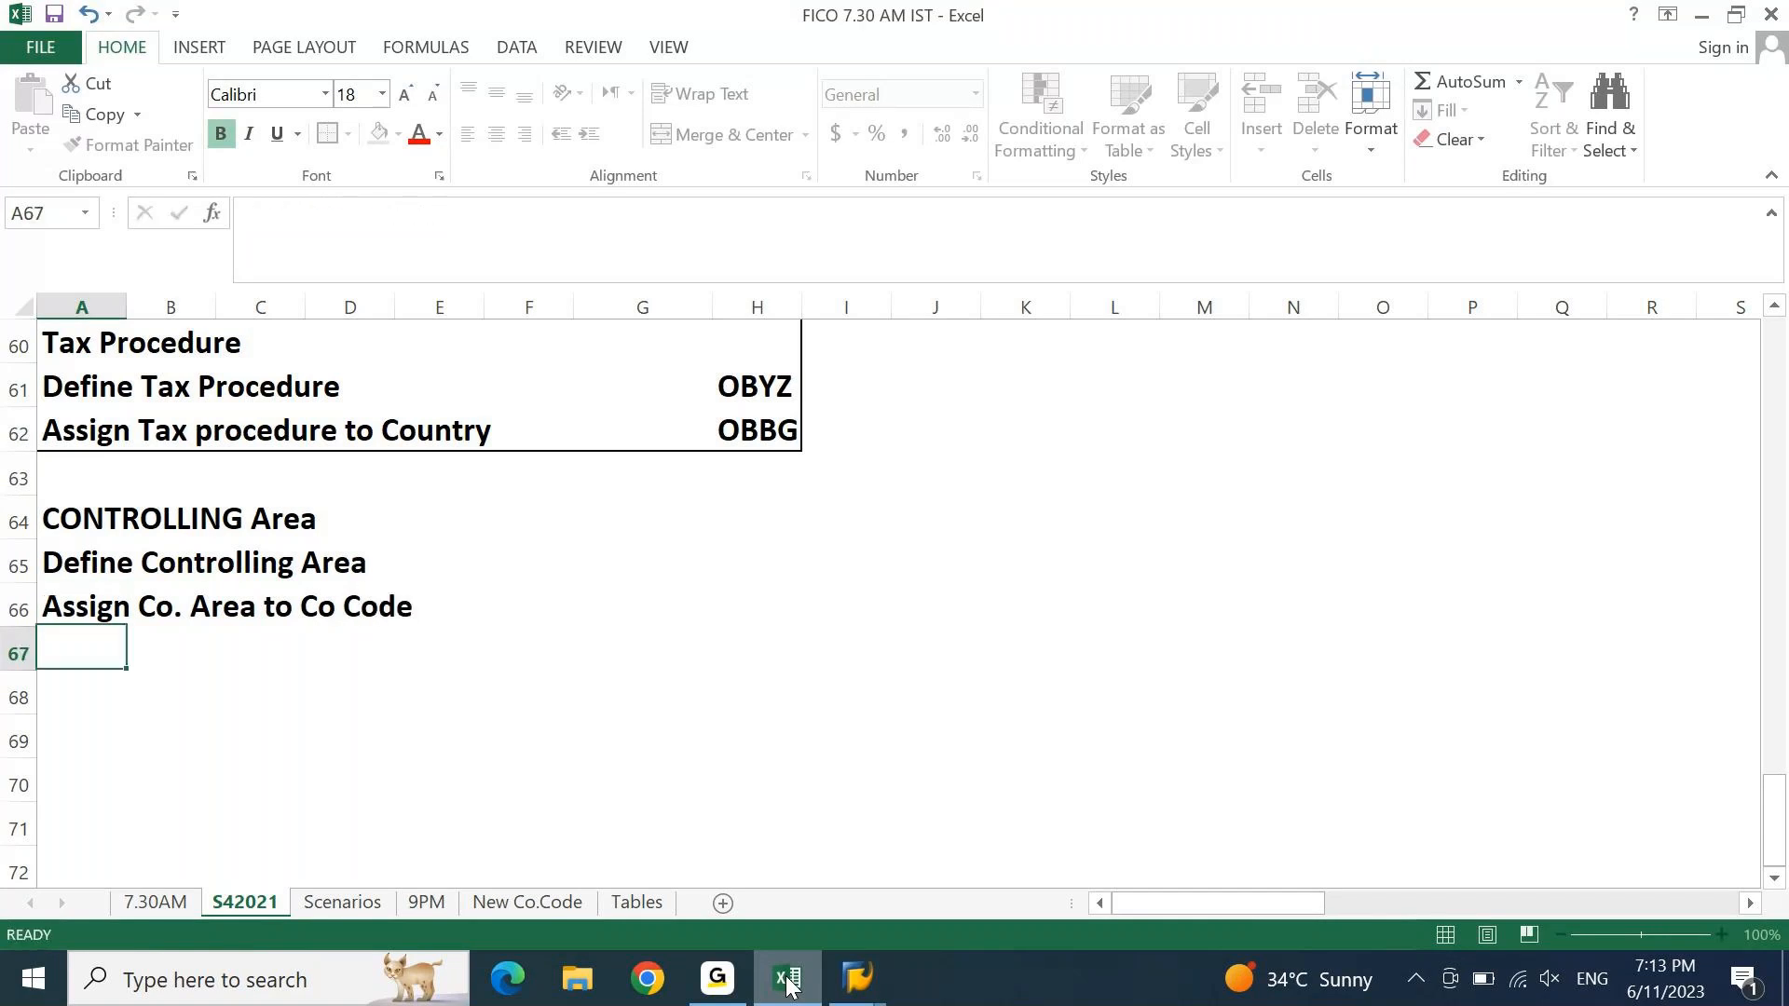
- Enter Activate CO components in cell A67
text(Activate CO)
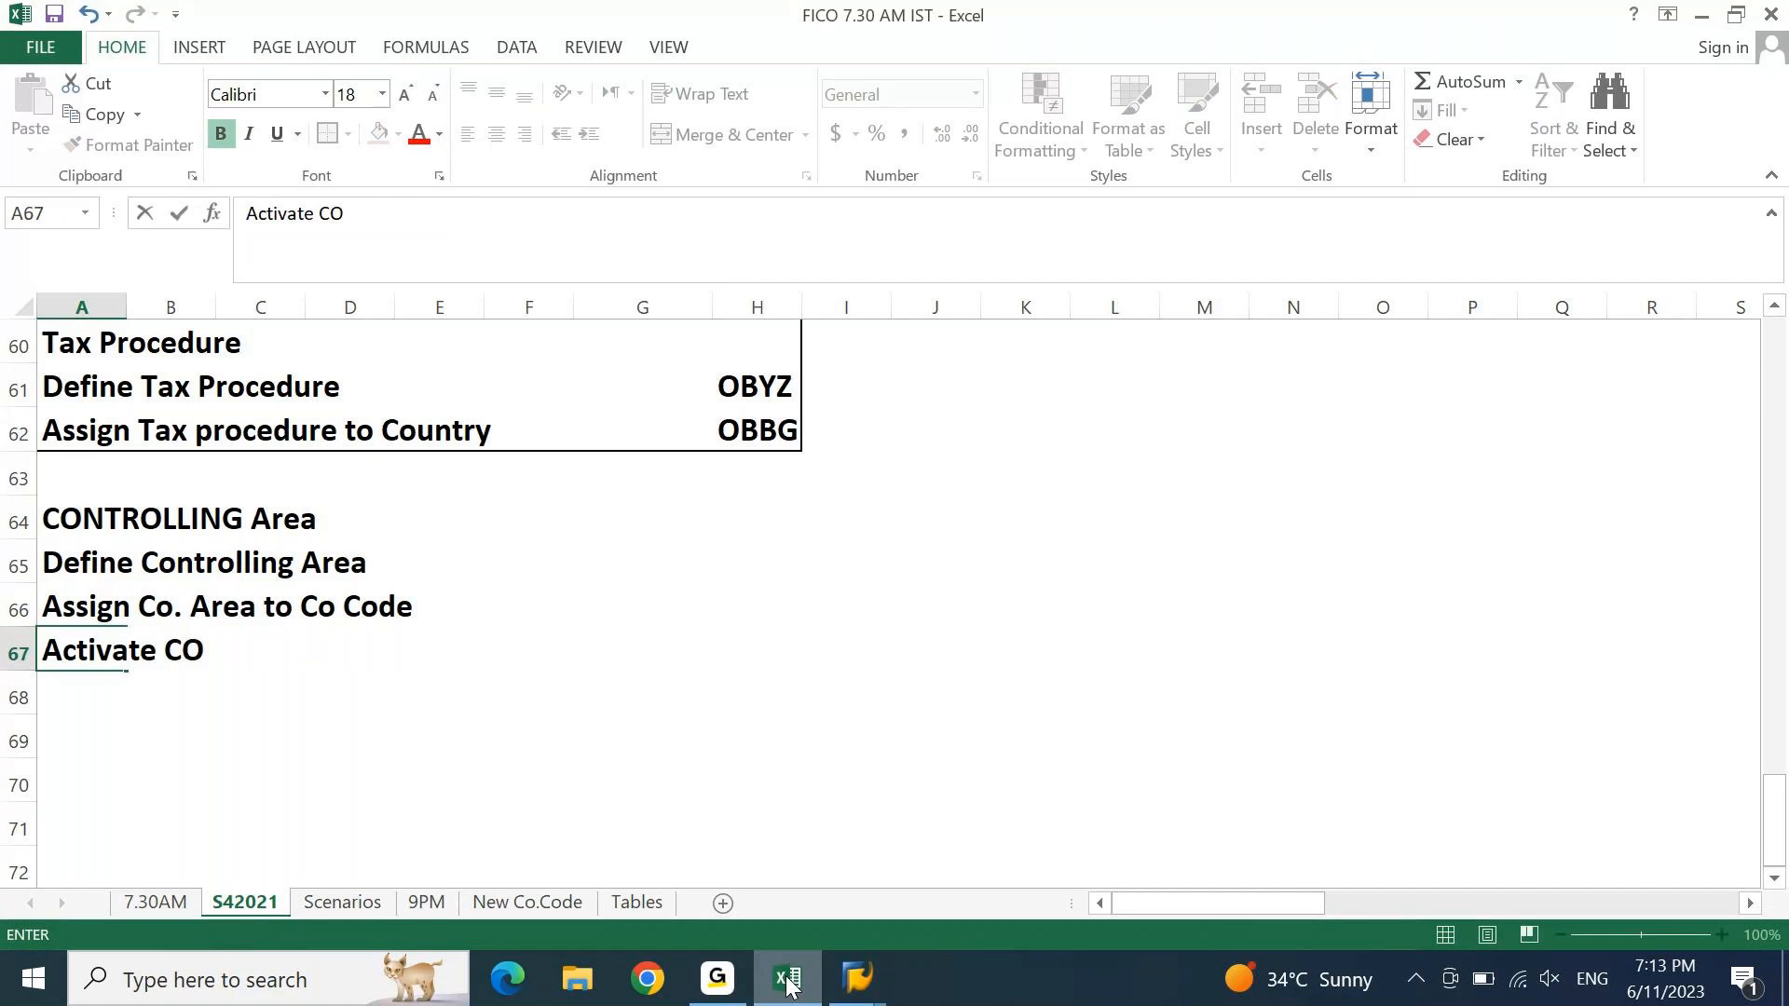
text( compl)
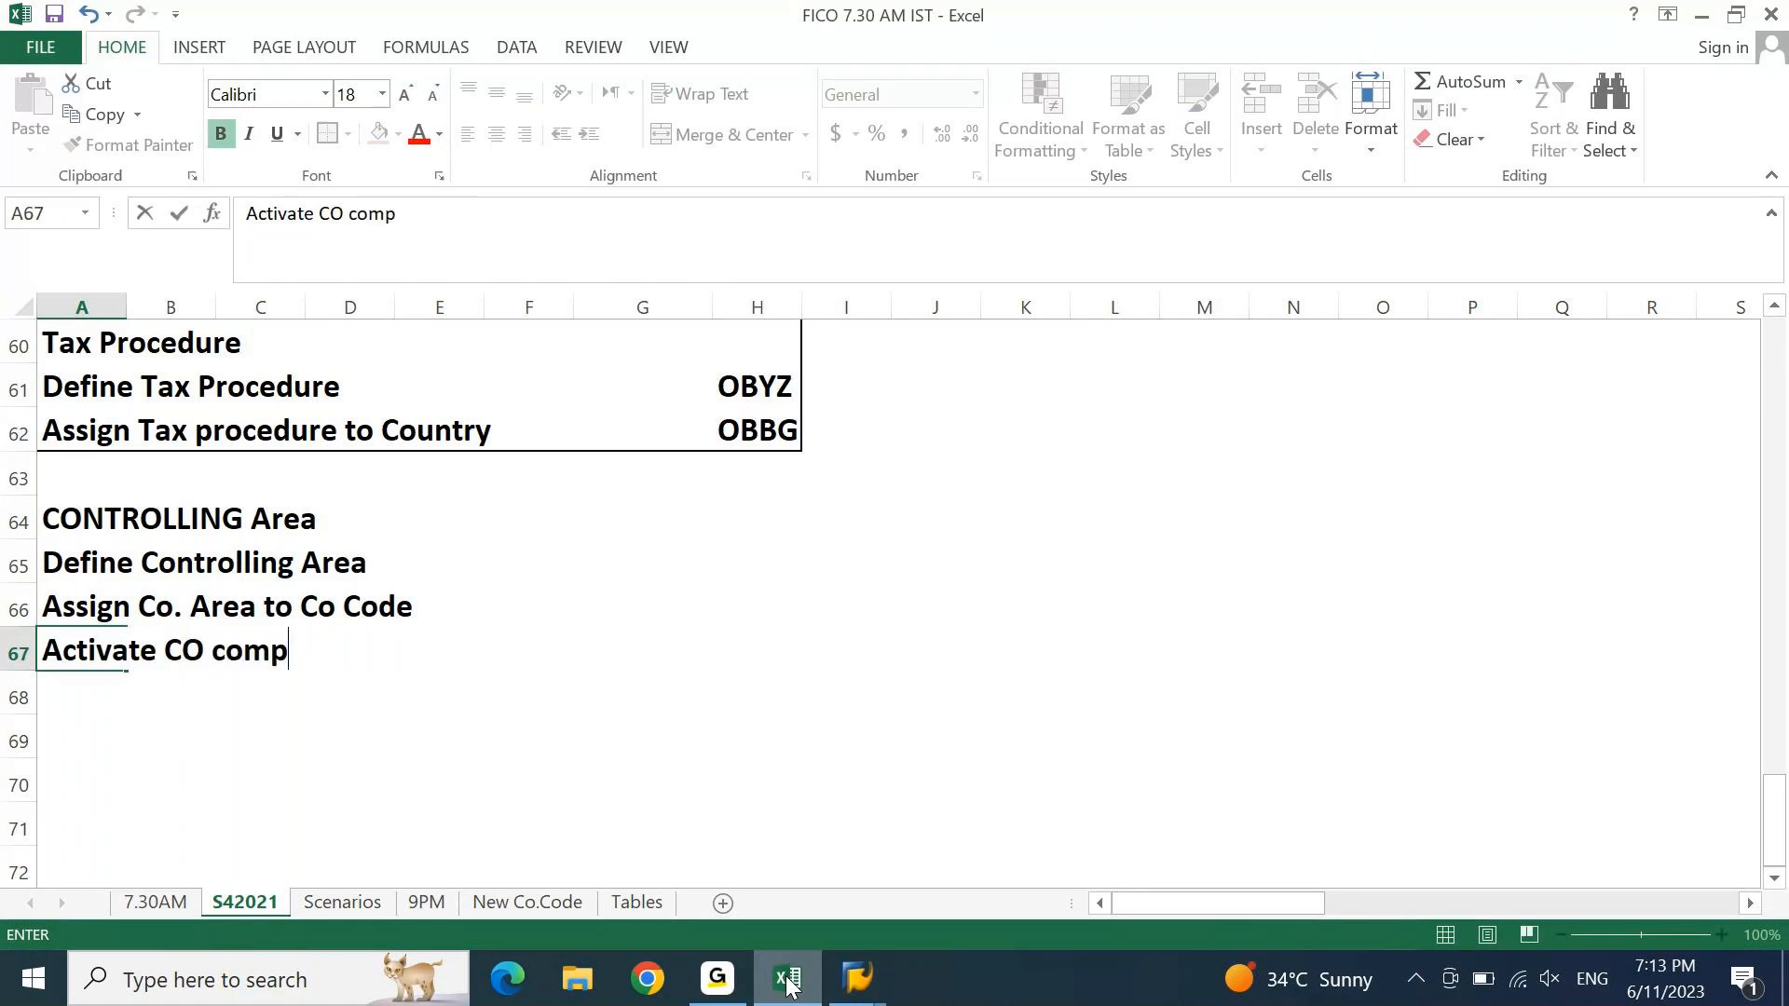
key(BackSpace)
text(onents)
key(Return)
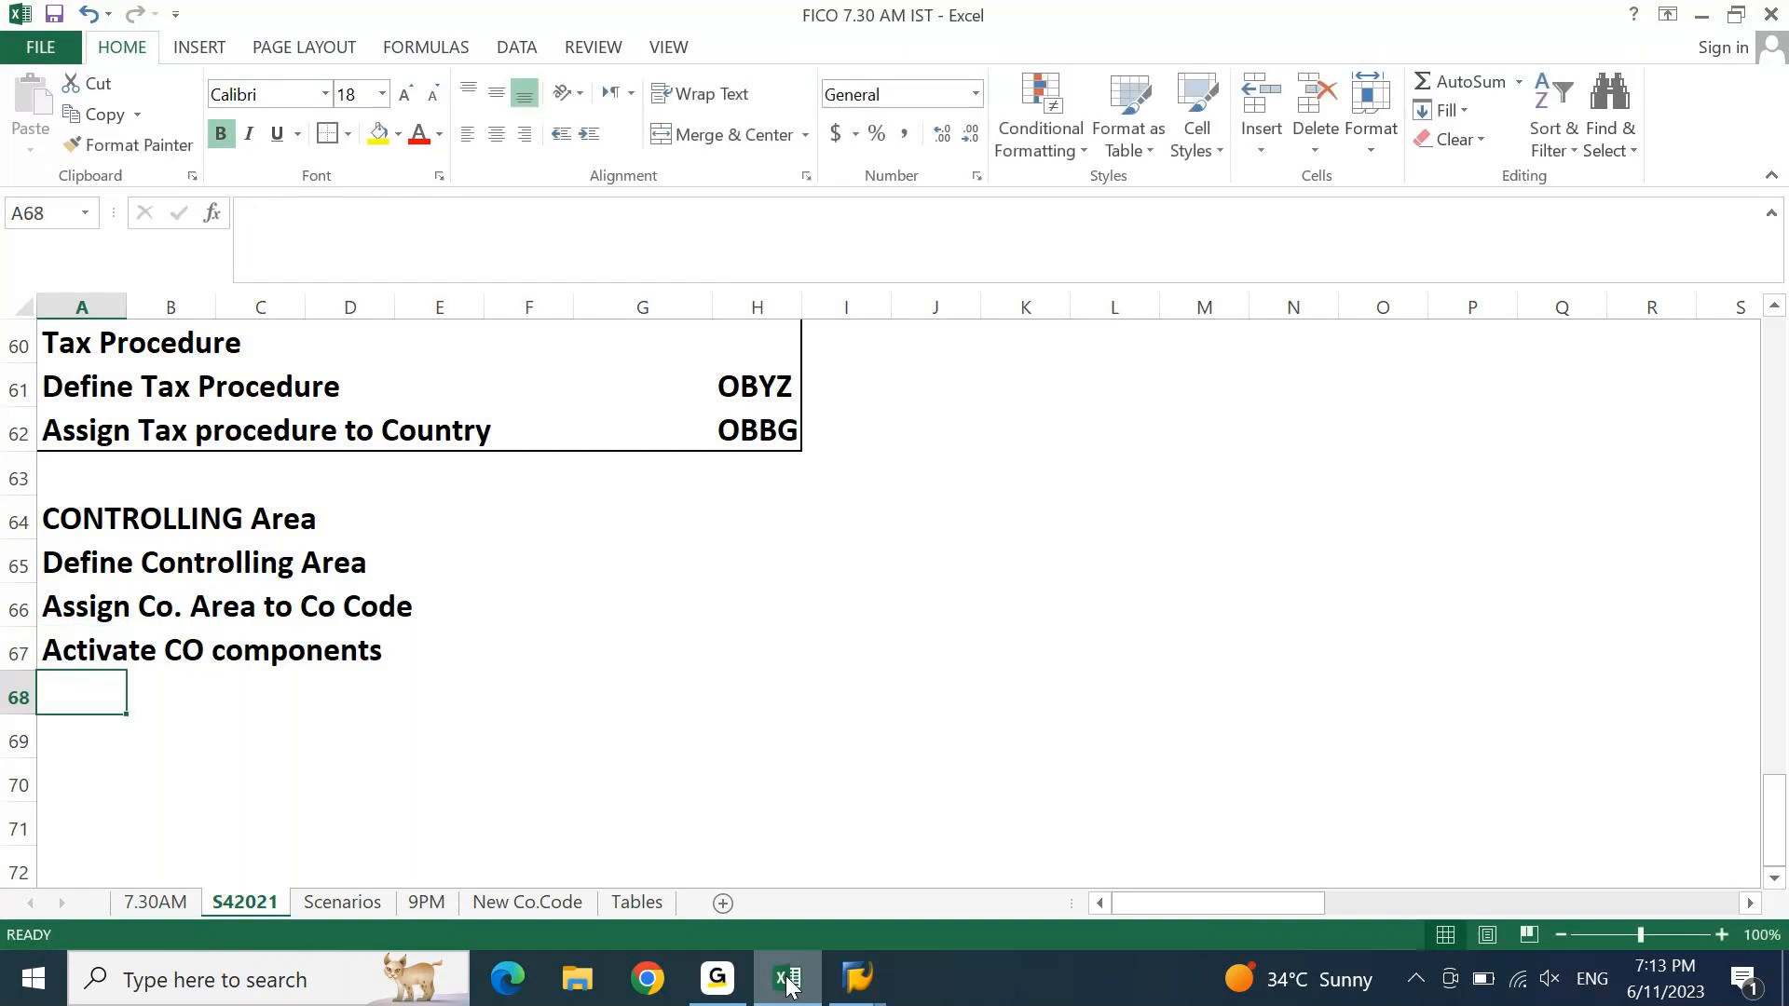
- Put an outside border around the CONTROLLING Area block, cells A64 to H67
mouse_move(718, 978)
drag(103, 520, 775, 650)
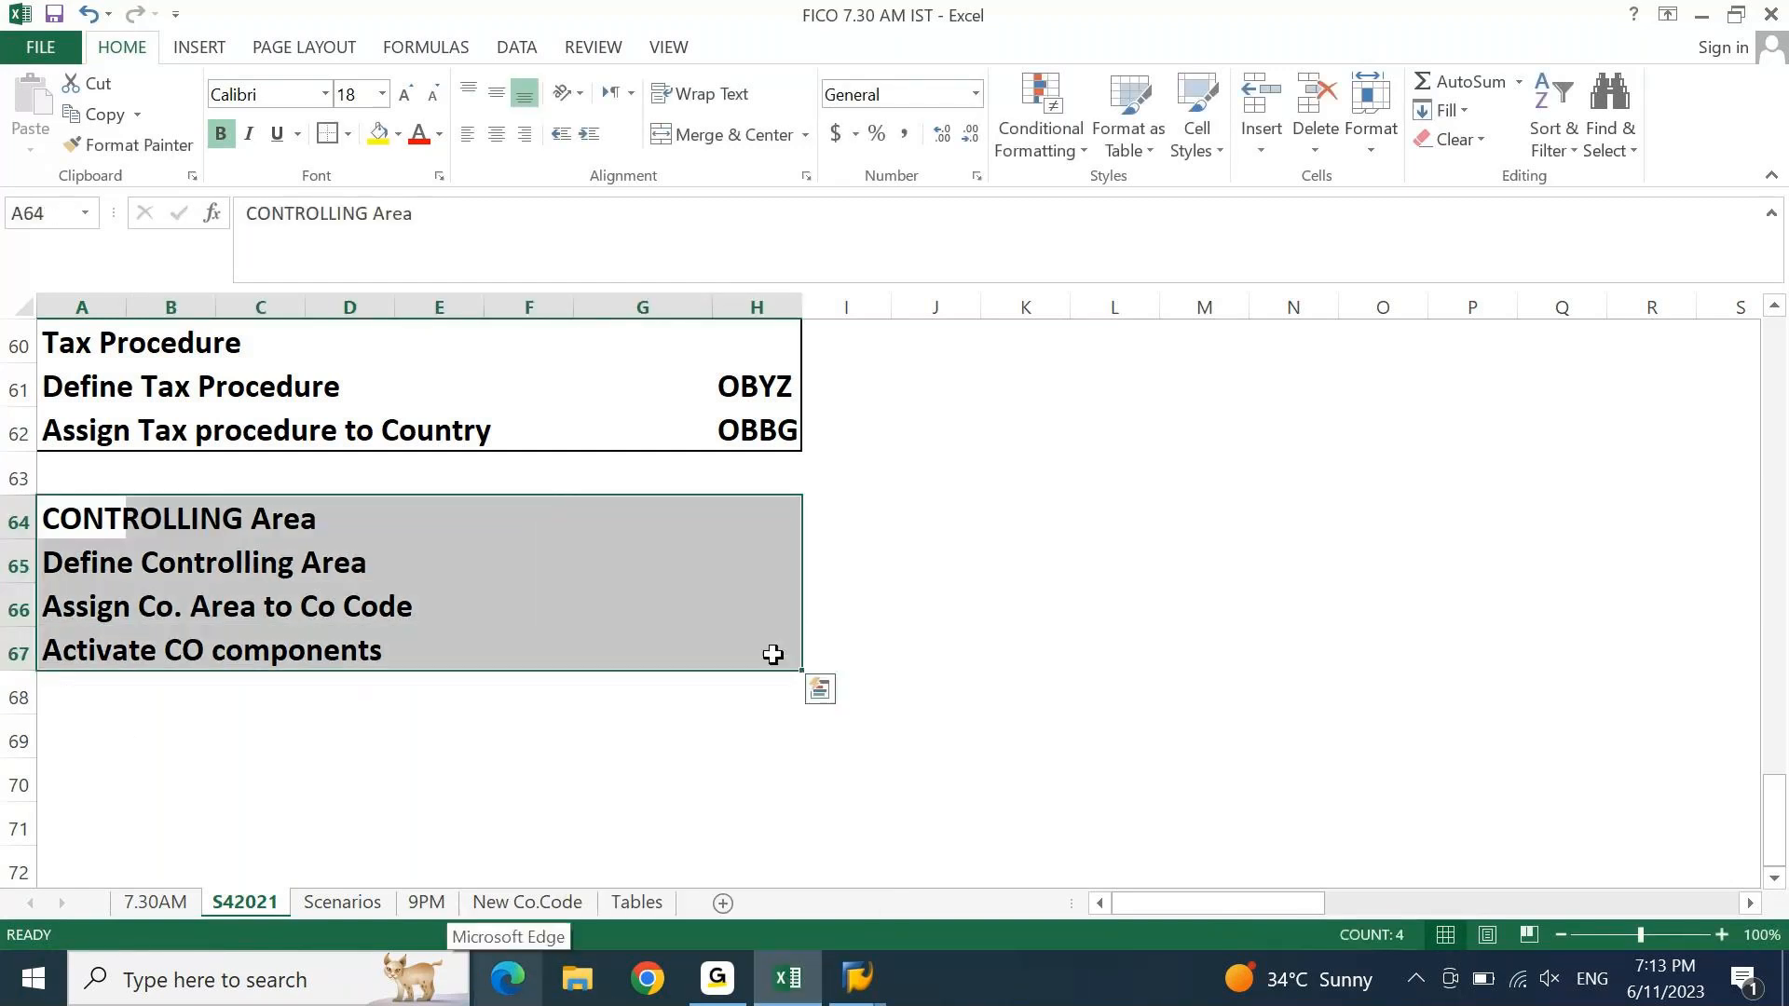
click(326, 134)
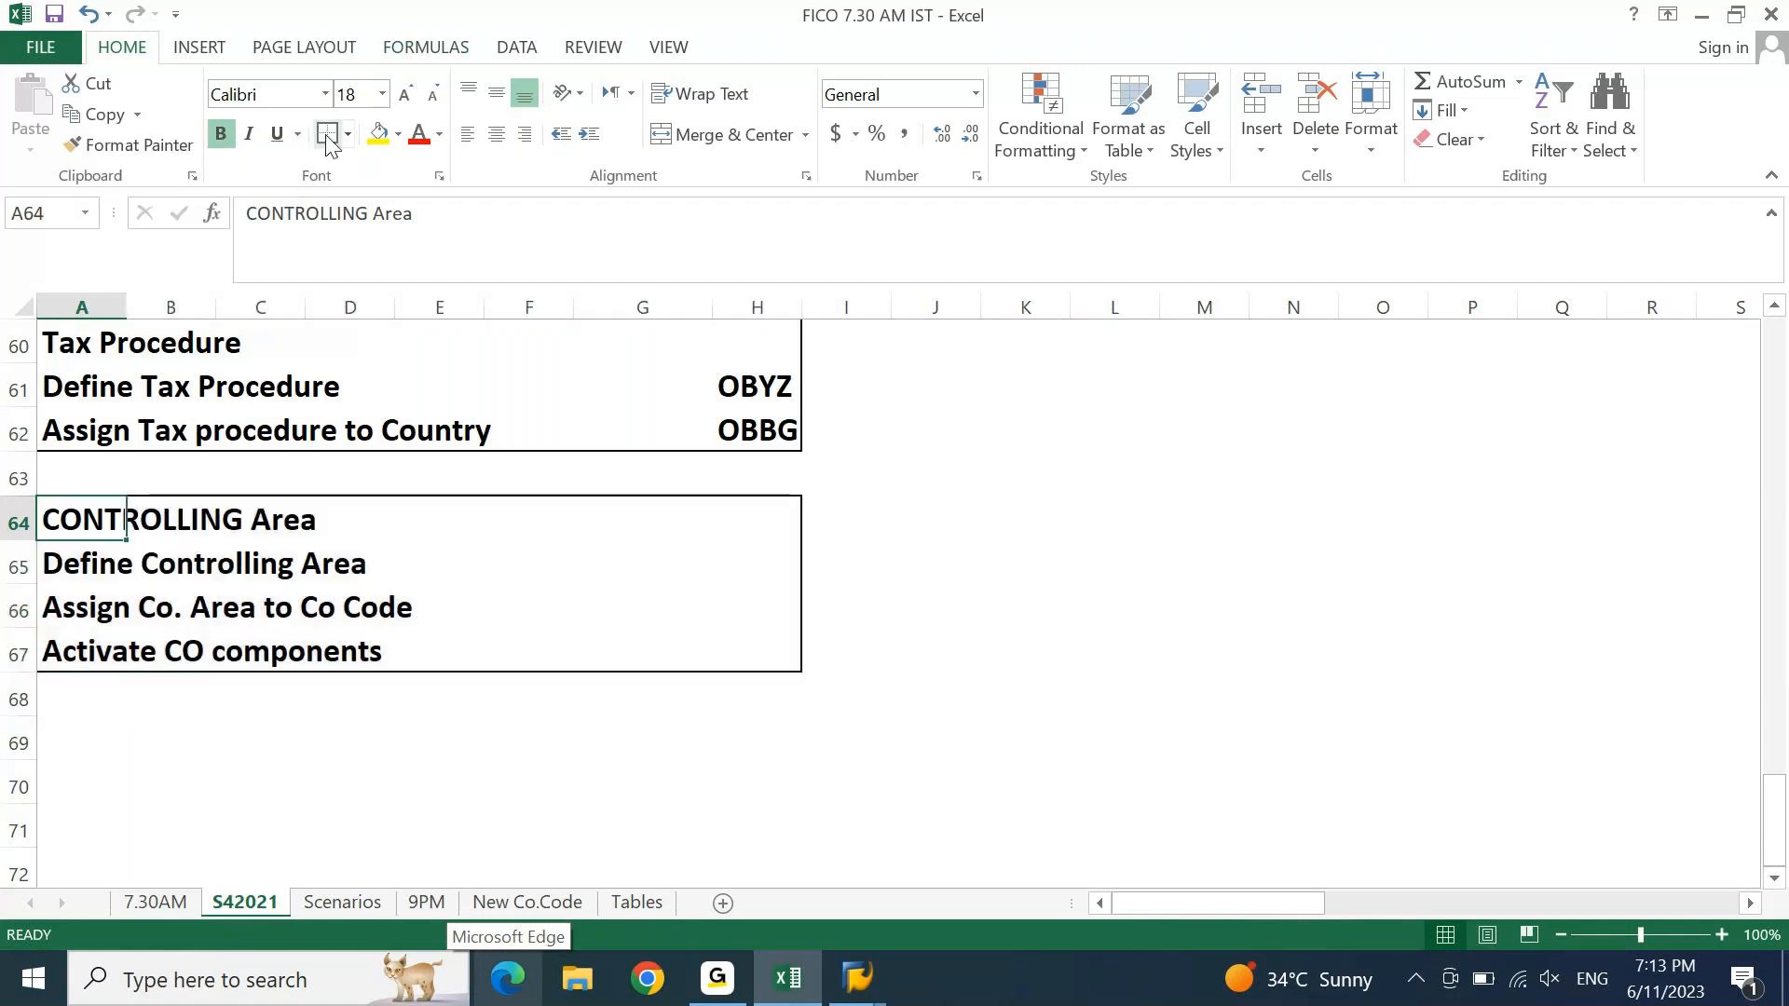
- Enter the transaction code OKKP in H65, H66 and H67 for the three controlling area activities
key(Down)
key(Right)
key(Right)
key(Right)
key(Right)
key(Right)
key(Right)
key(Right)
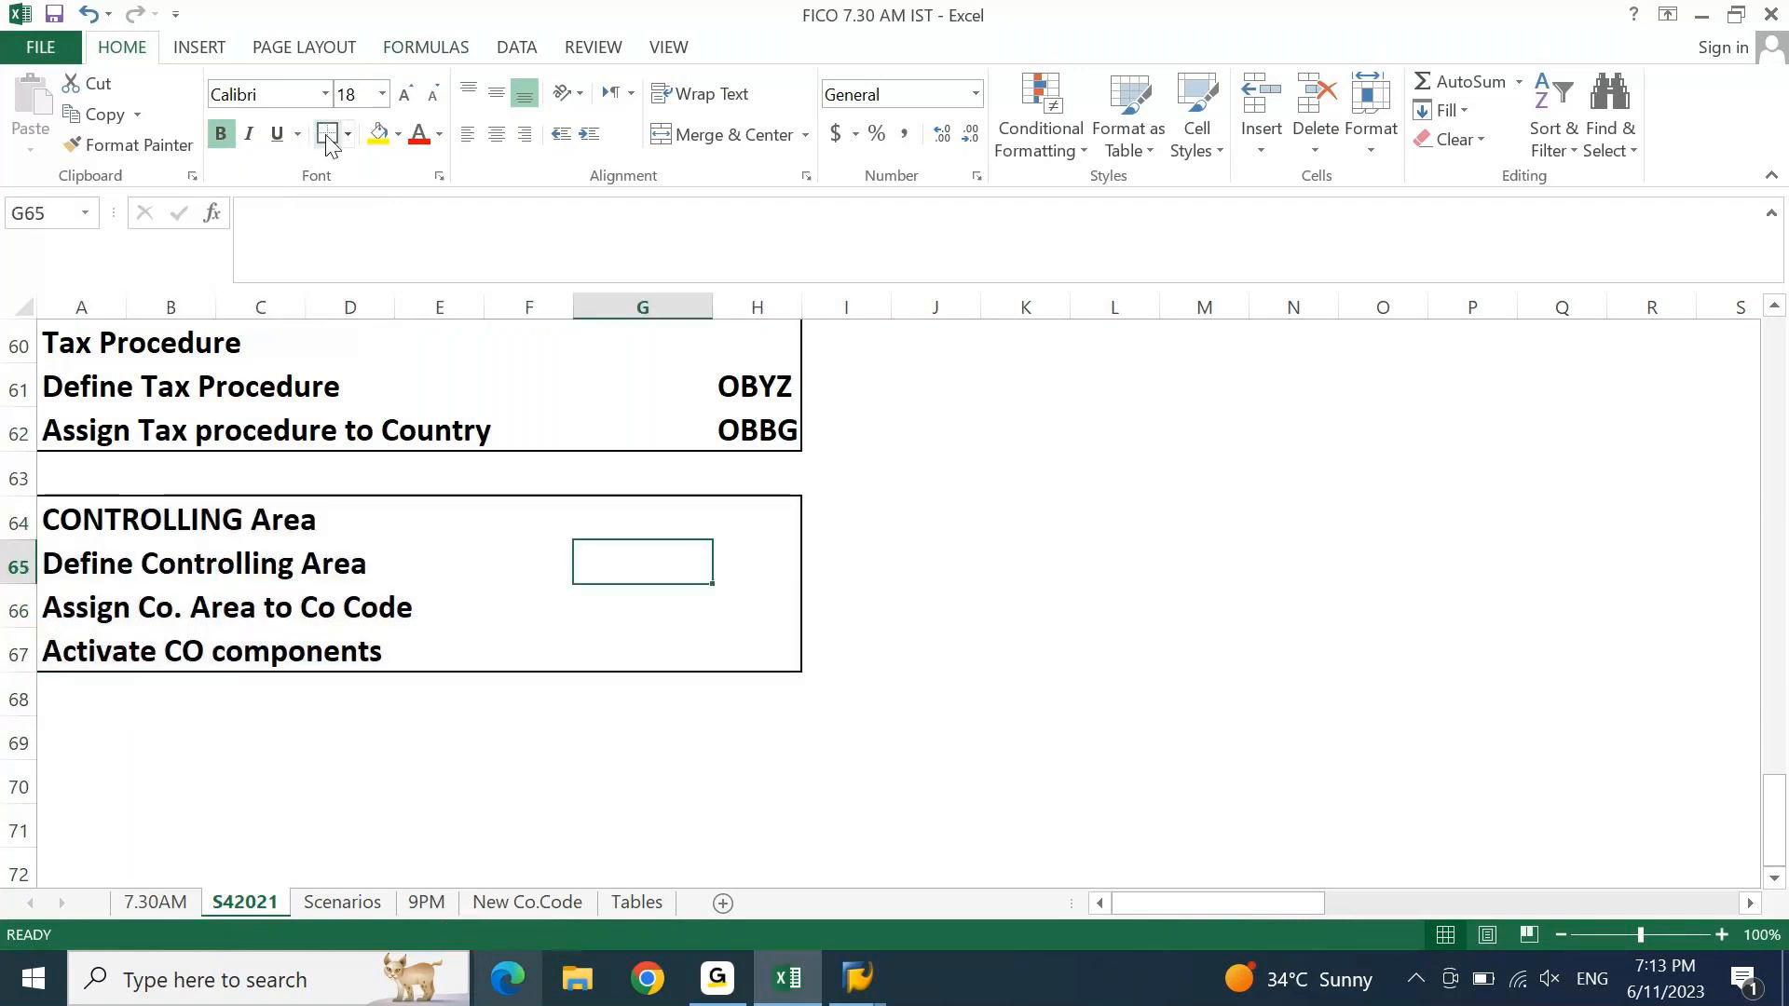
text(OKKP)
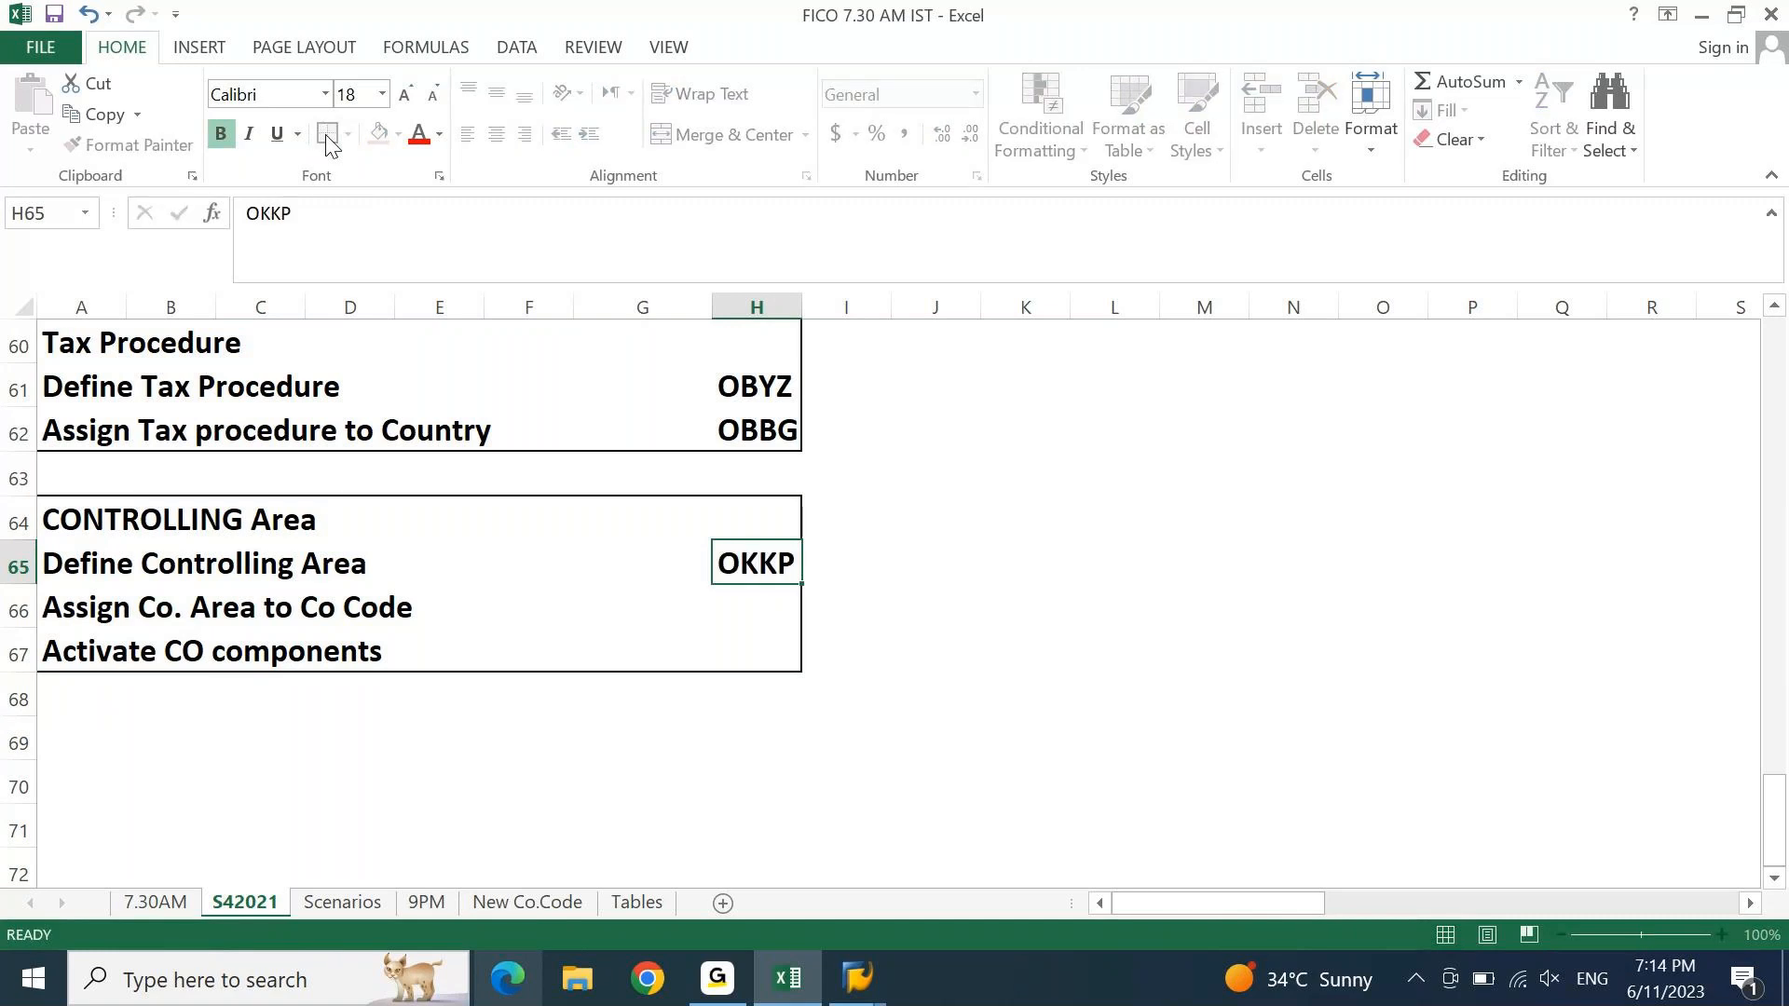
key(Return)
text(OKKP)
key(Return)
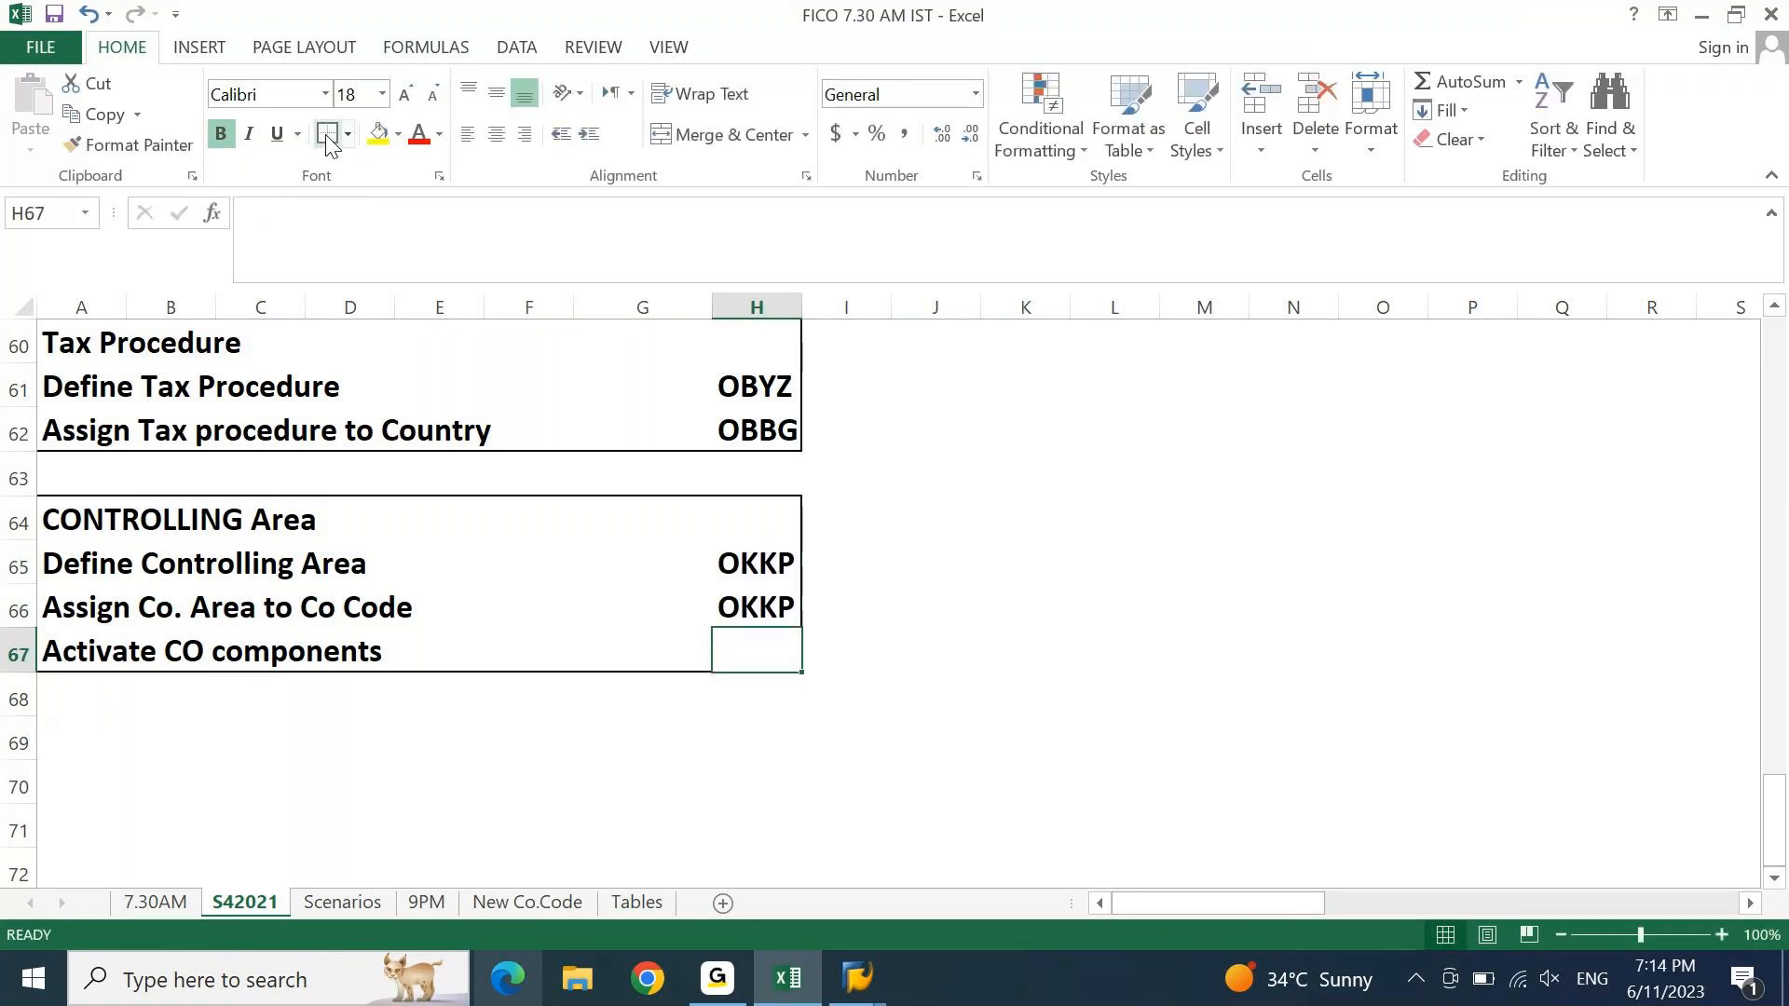
key(ctrl+d)
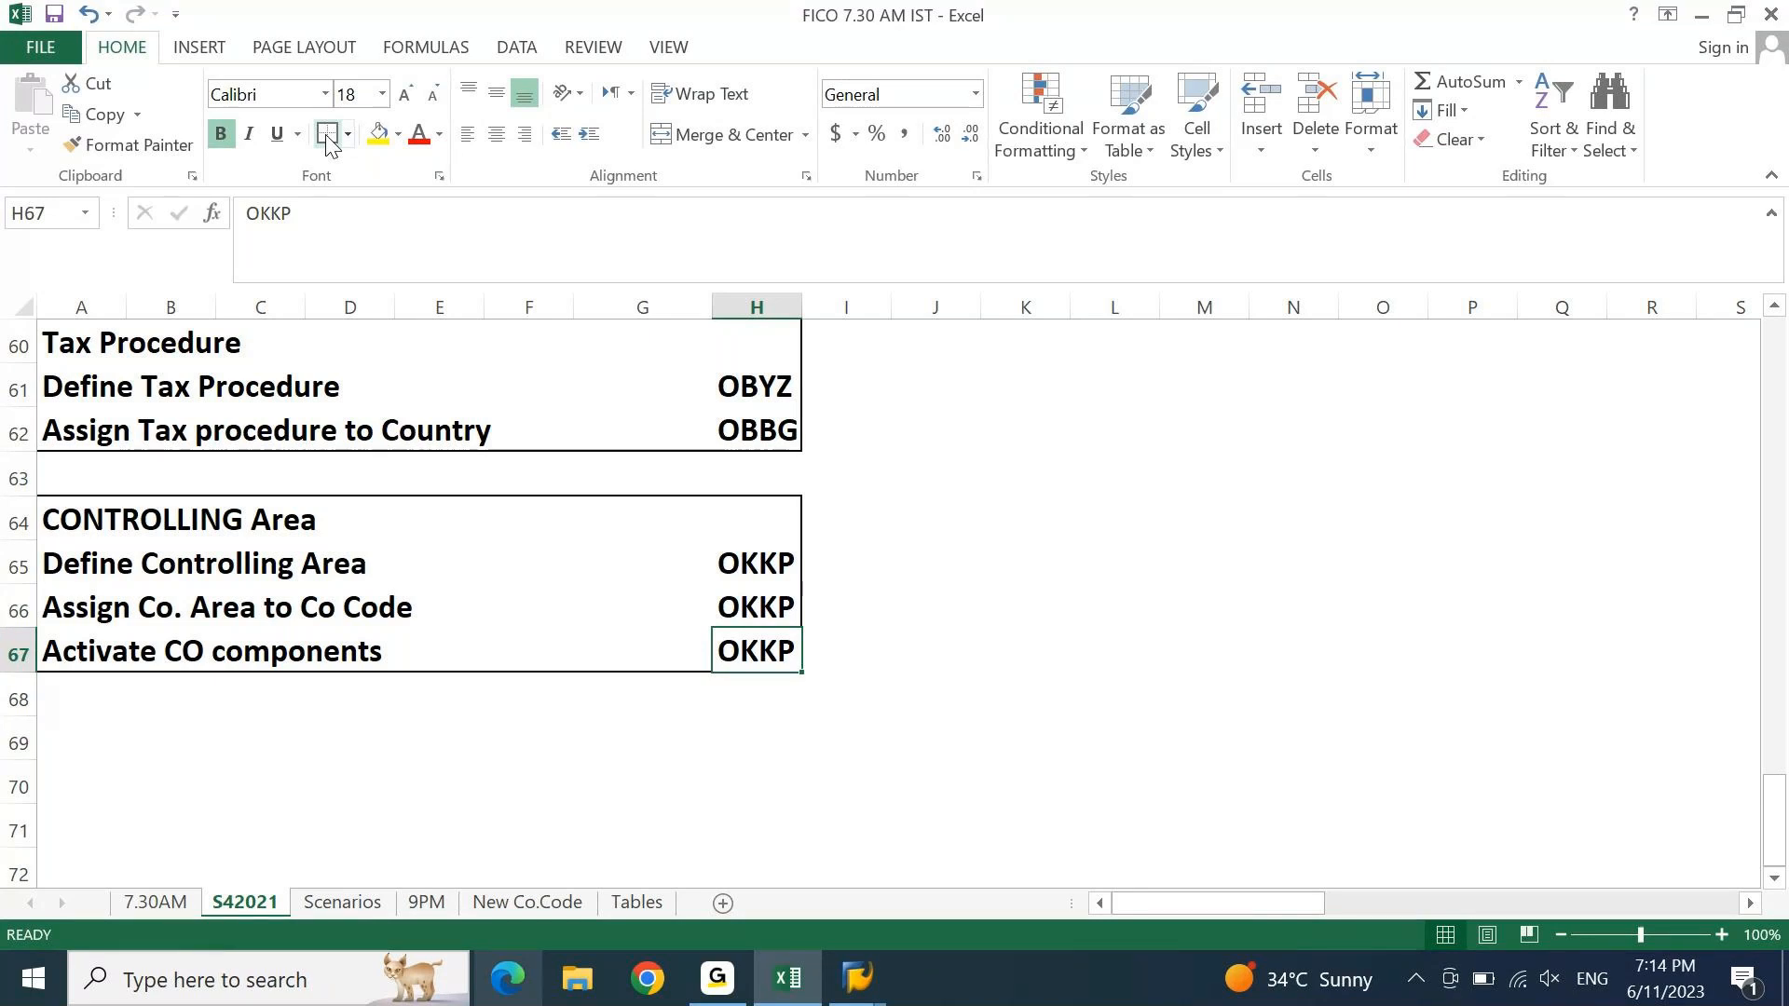
- Copy the code OKKP from cell H65, then switch to SAP Easy Access and run transaction OKKP
click(767, 573)
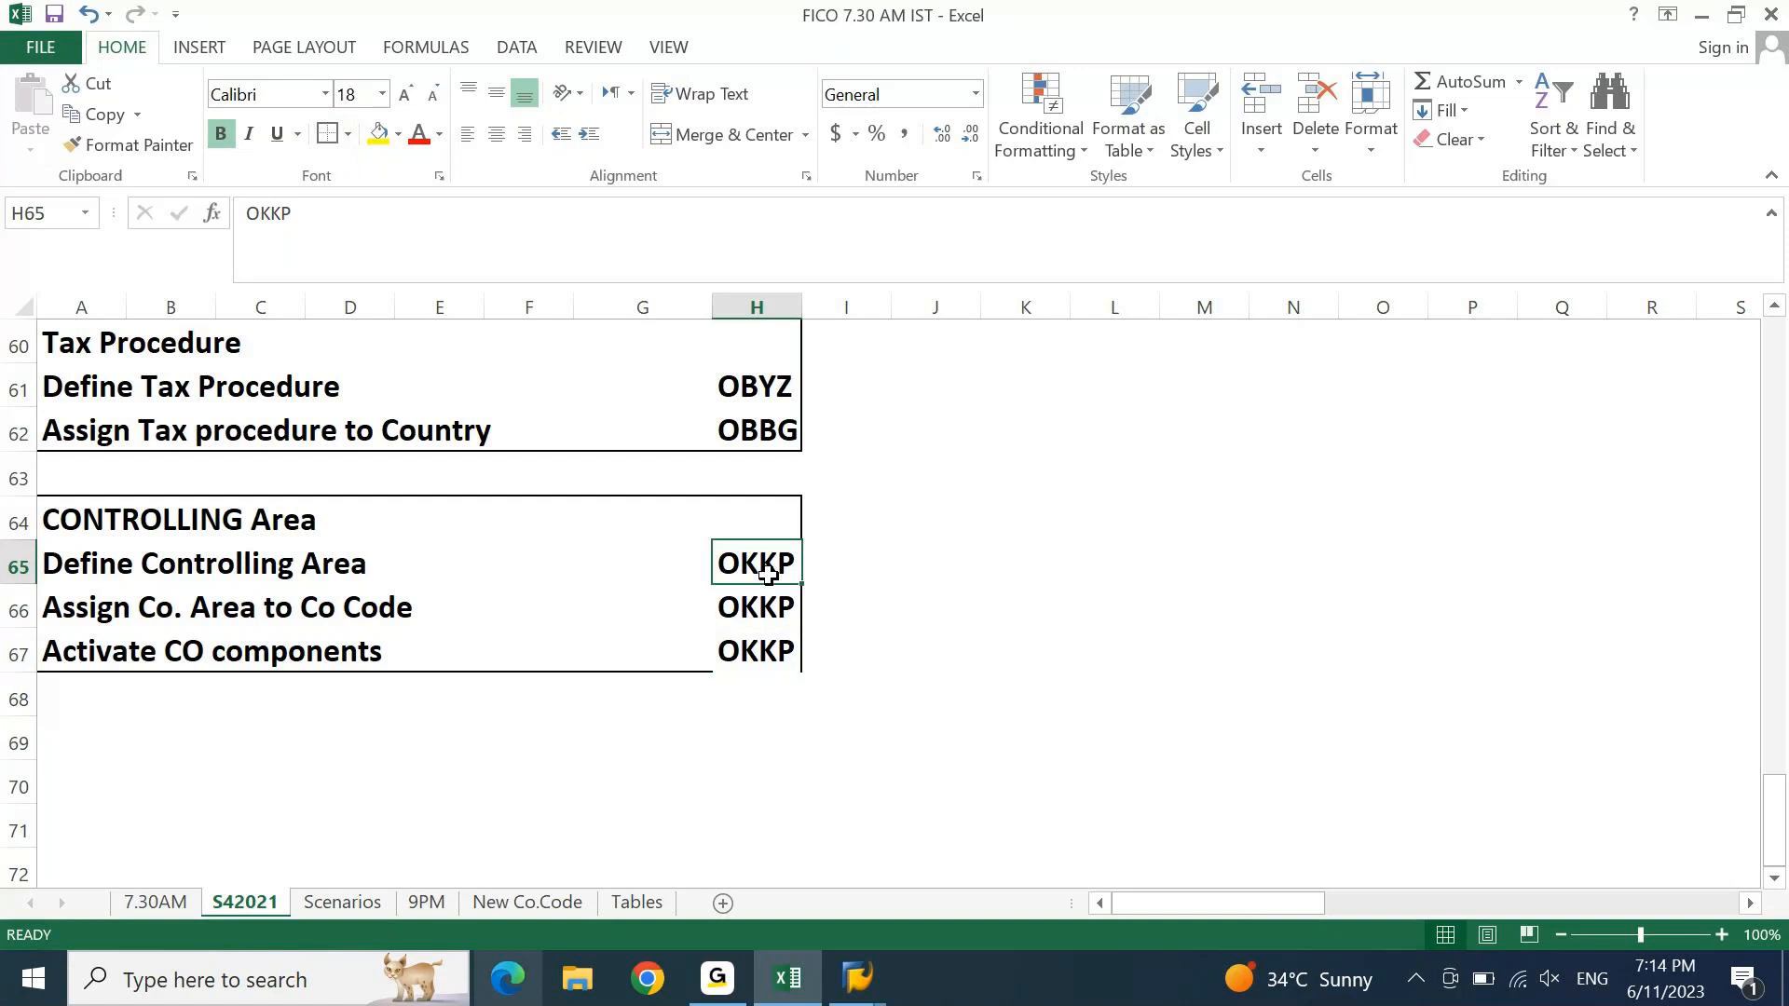
key(ctrl+c)
mouse_move(857, 978)
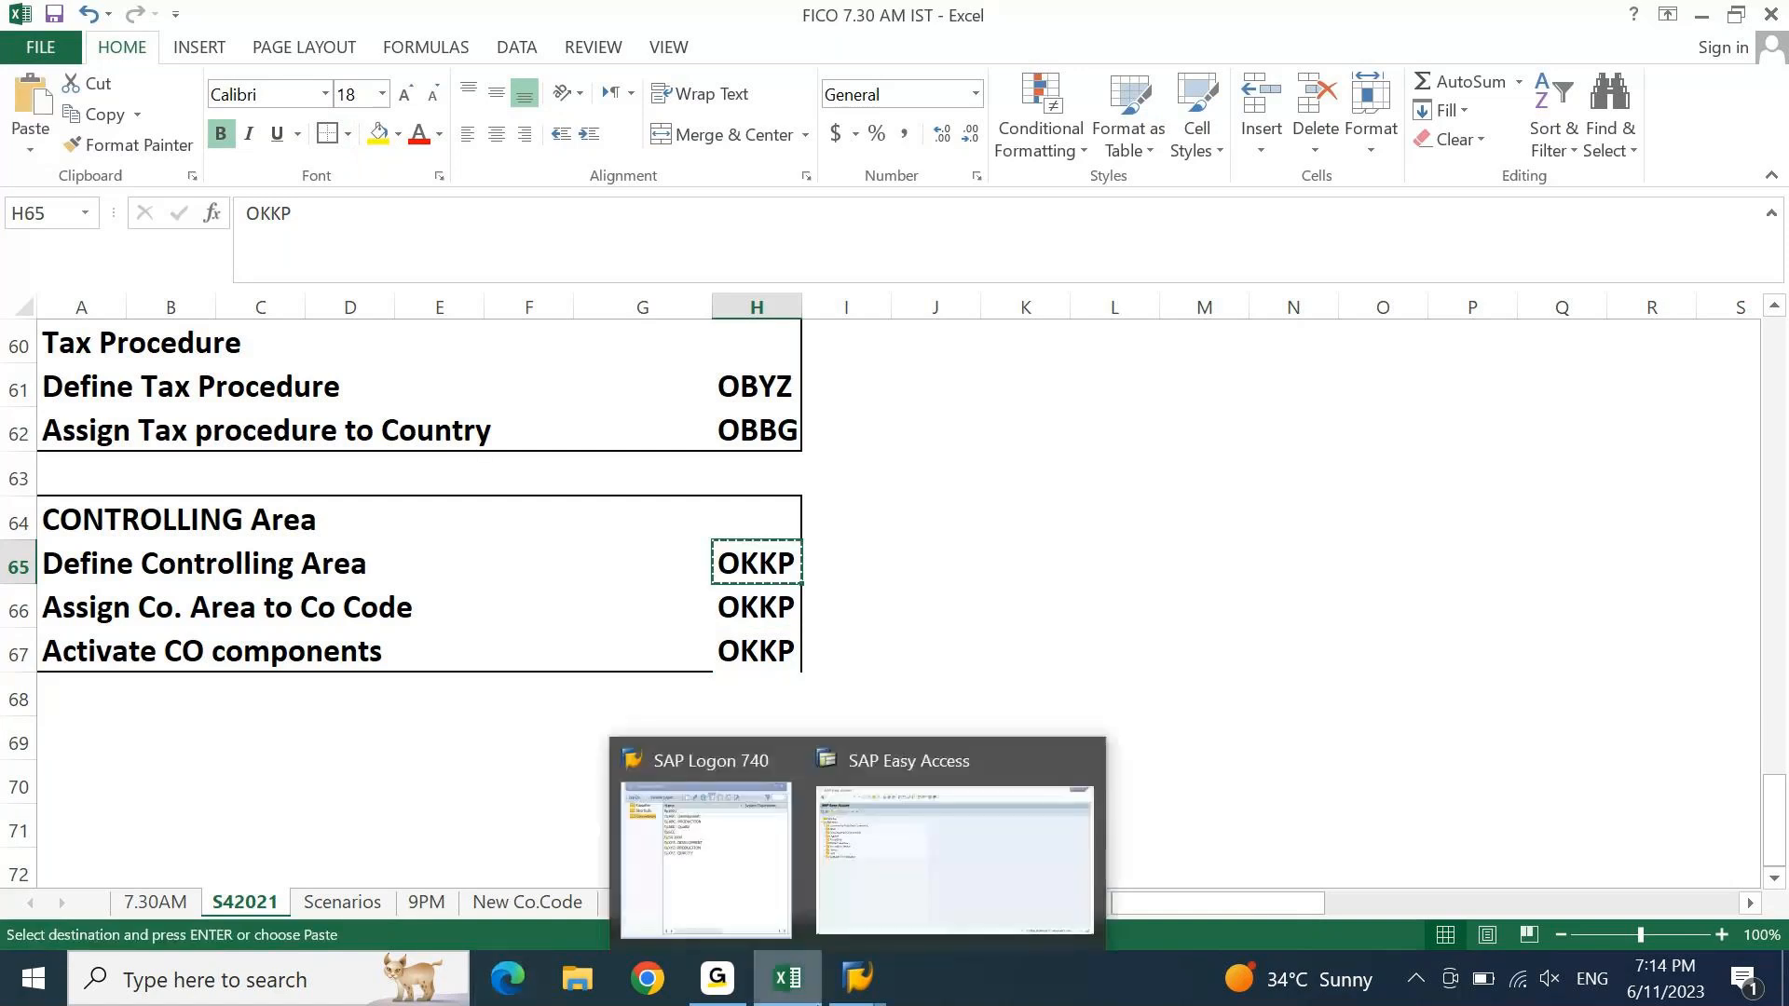
click(955, 847)
text(OKKP)
key(Return)
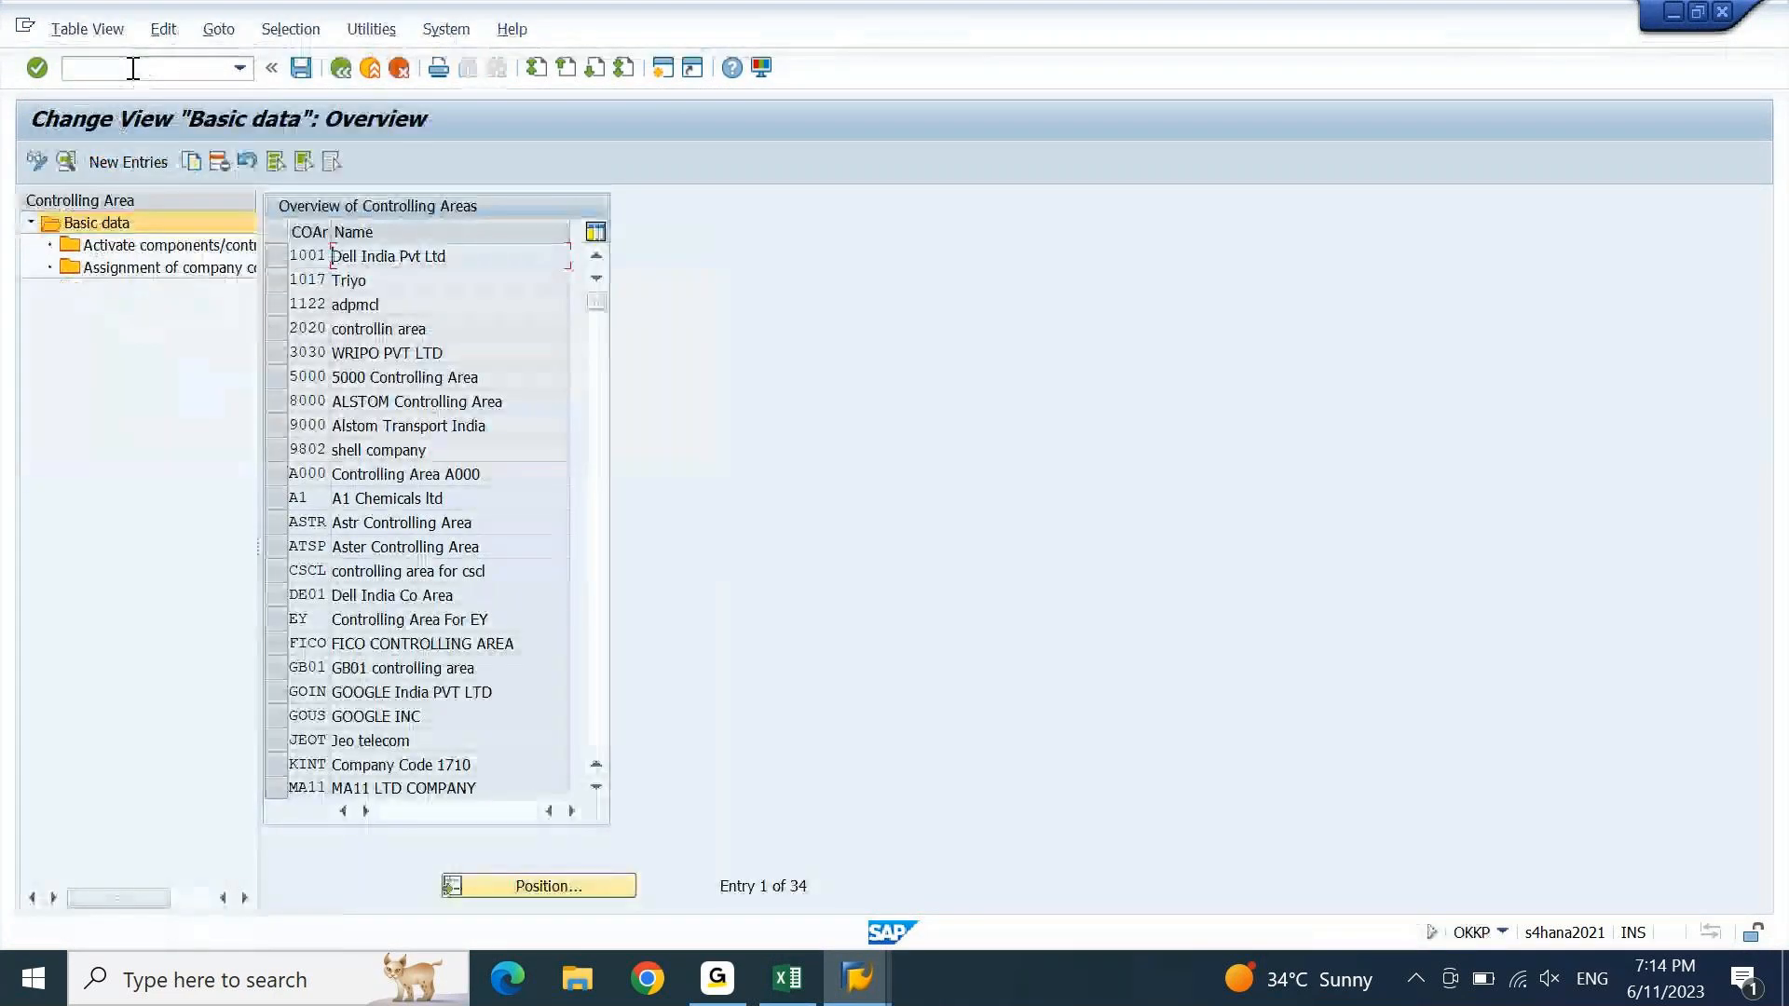
- Start a new controlling area entry SSGR named SAMSUNG CO AREA, with CoCd->CO Area assignment 2 Cross-company-code cost accounting
click(602, 655)
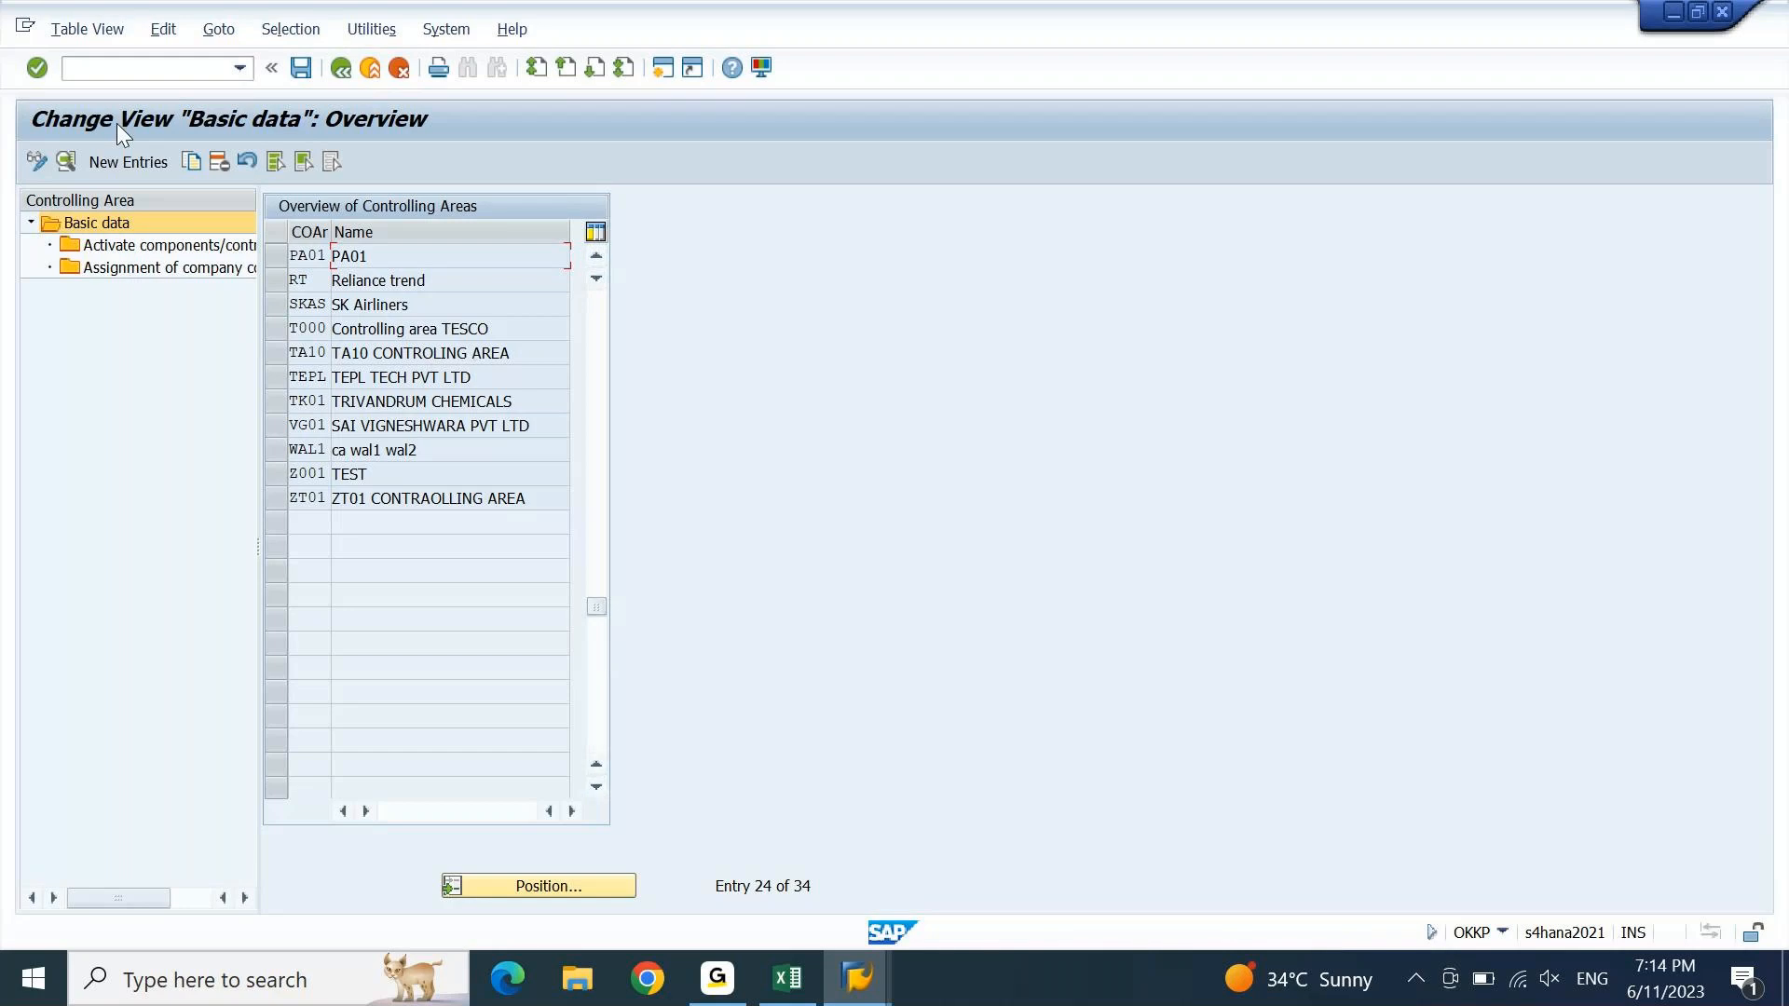
click(120, 159)
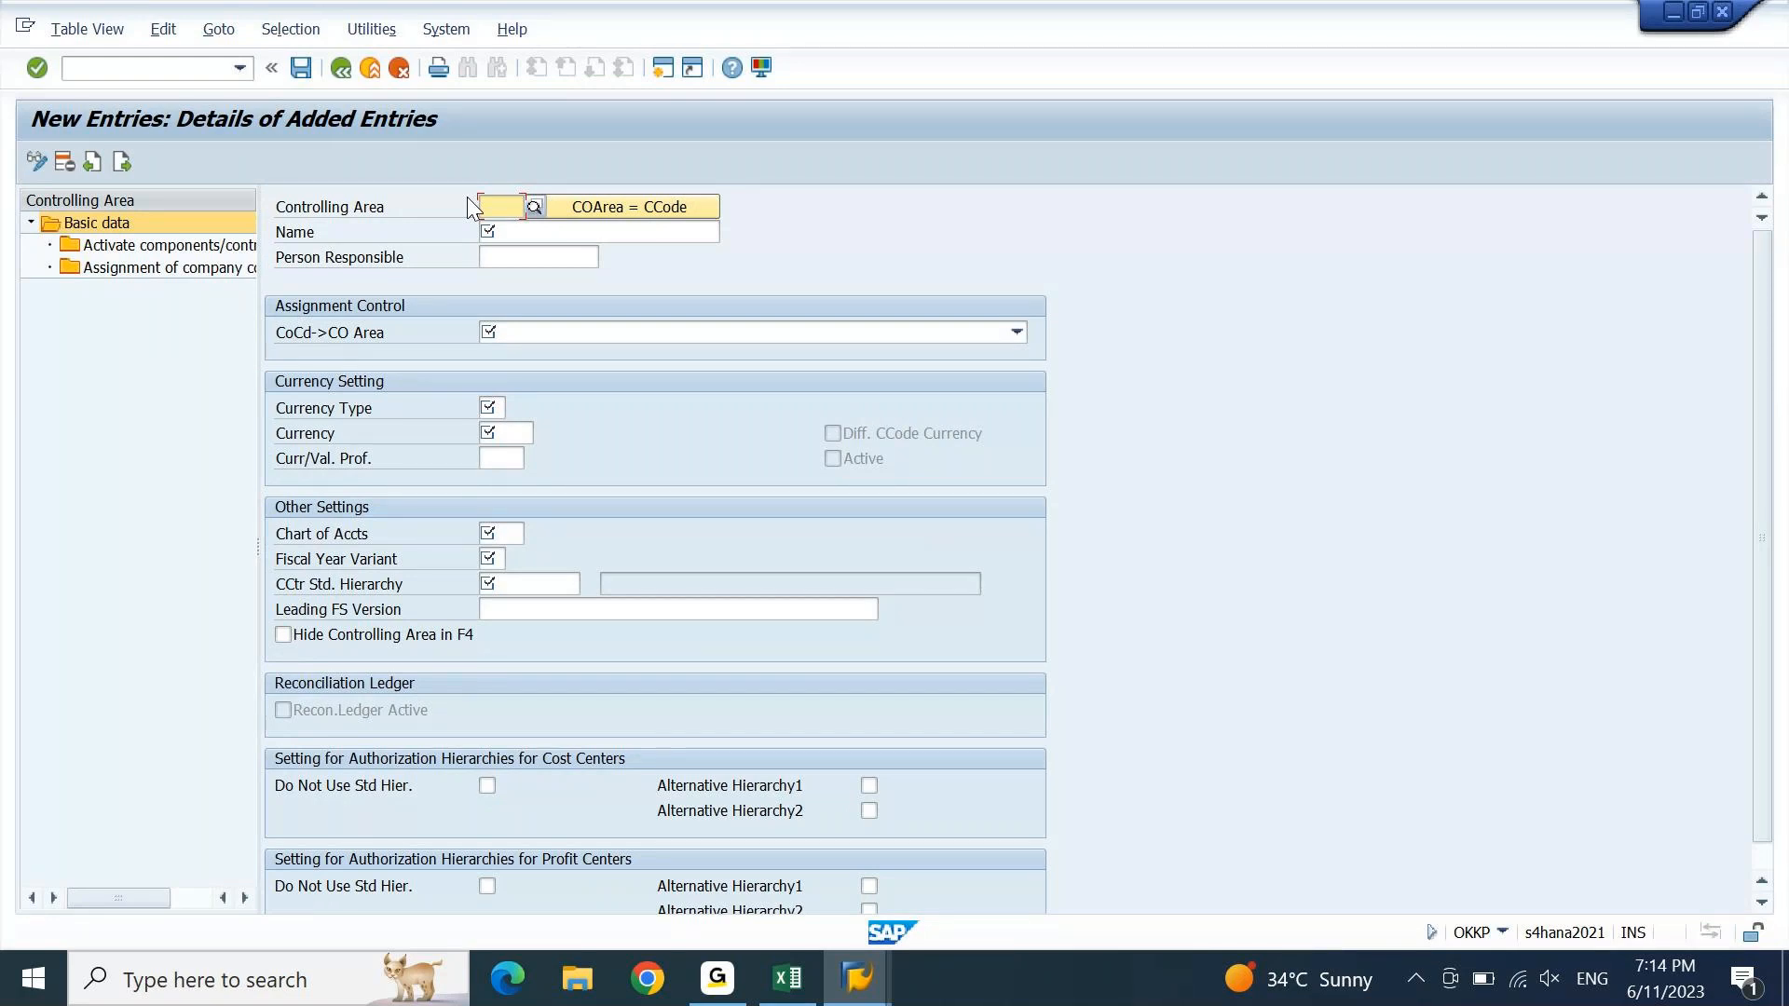
text(SSGR)
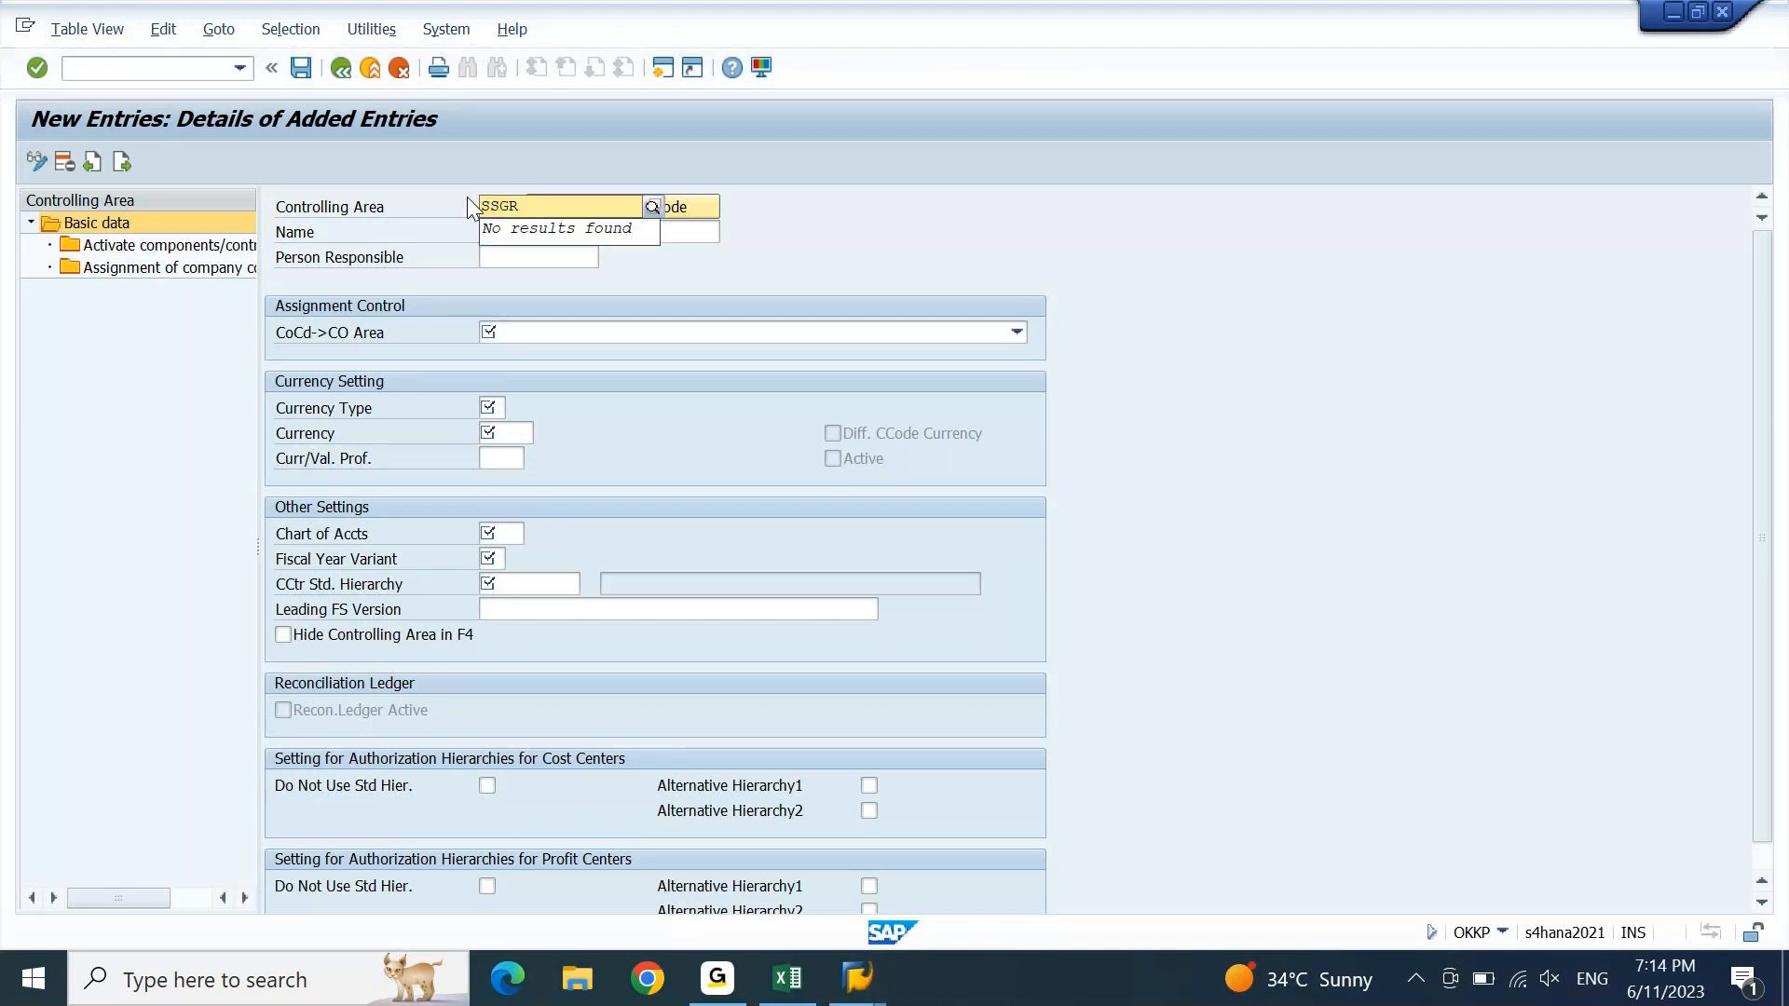
key(Return)
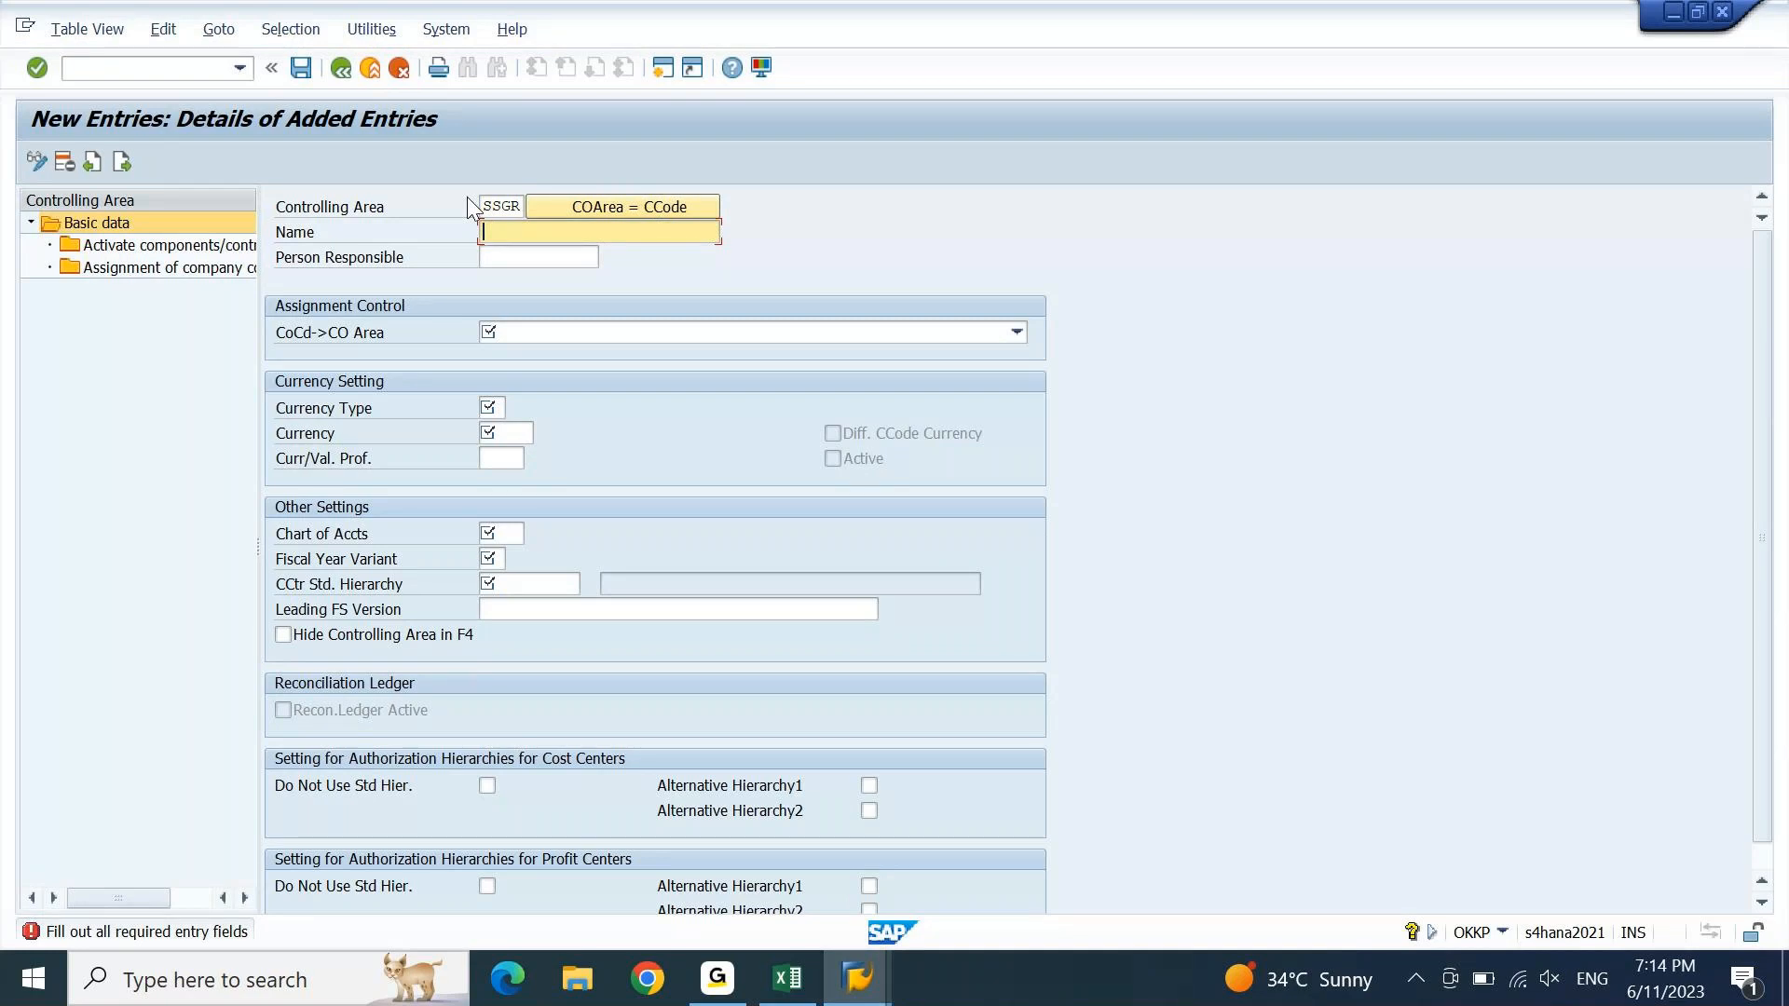
text(SAMSUNG CO AREA)
key(Return)
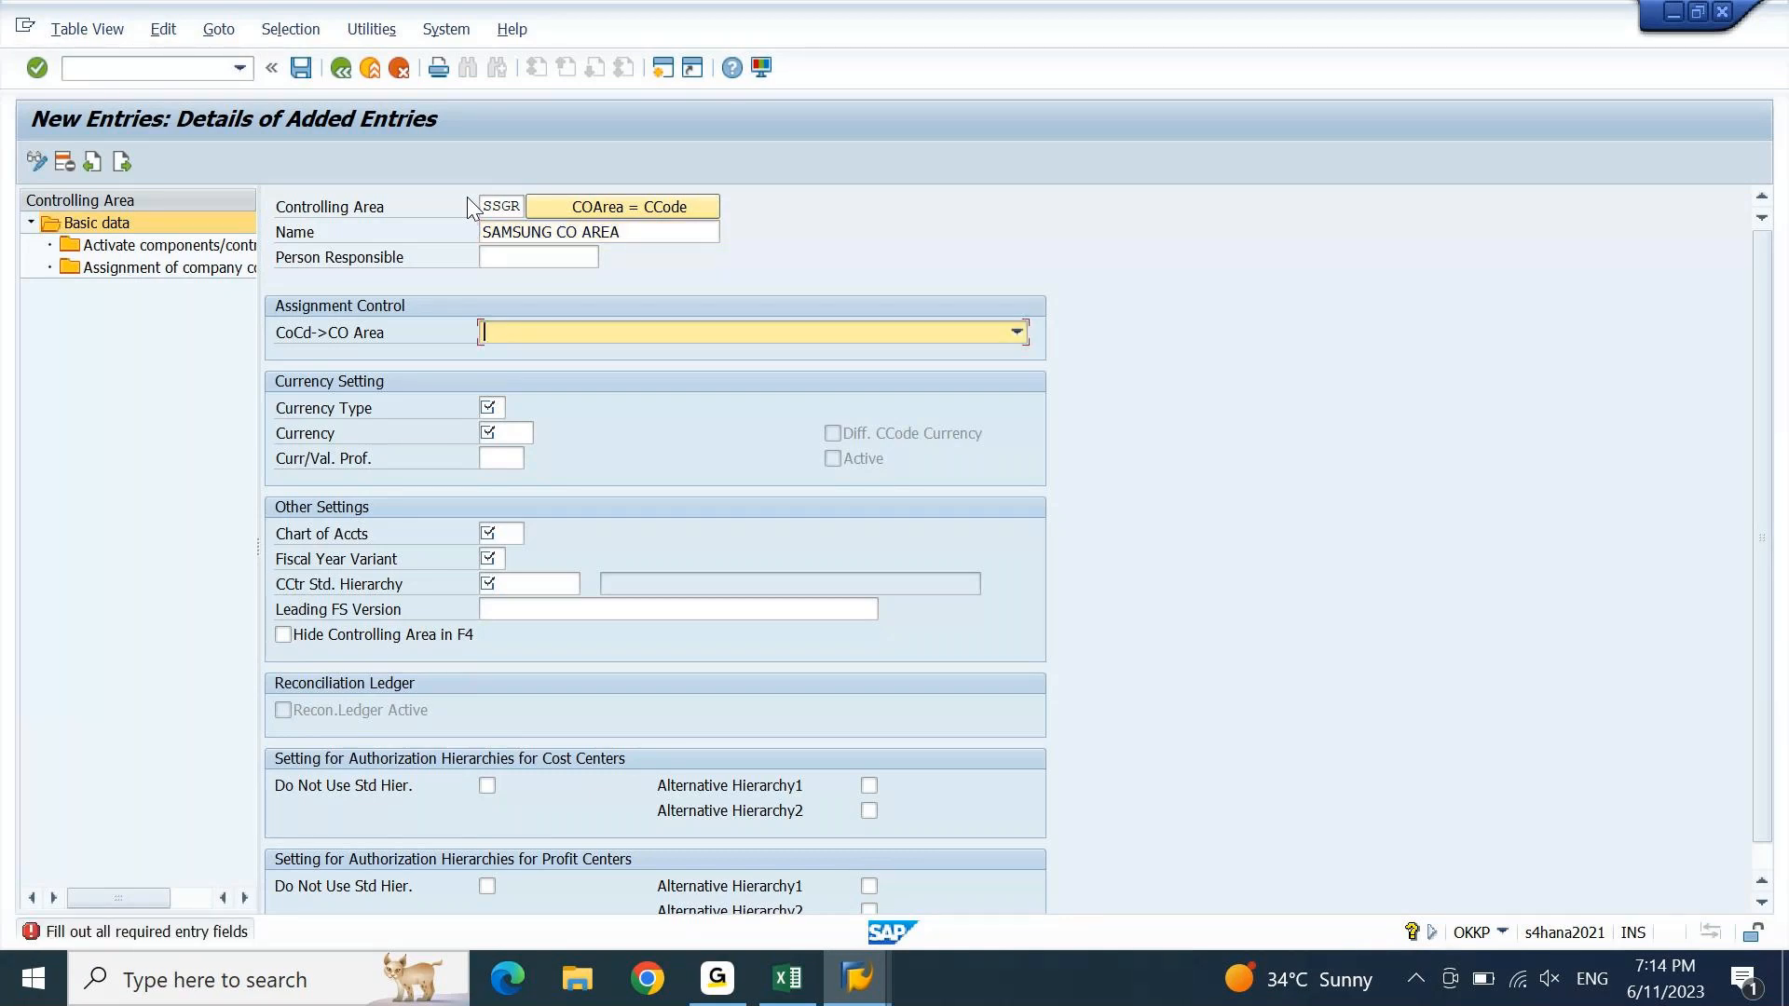
click(1018, 334)
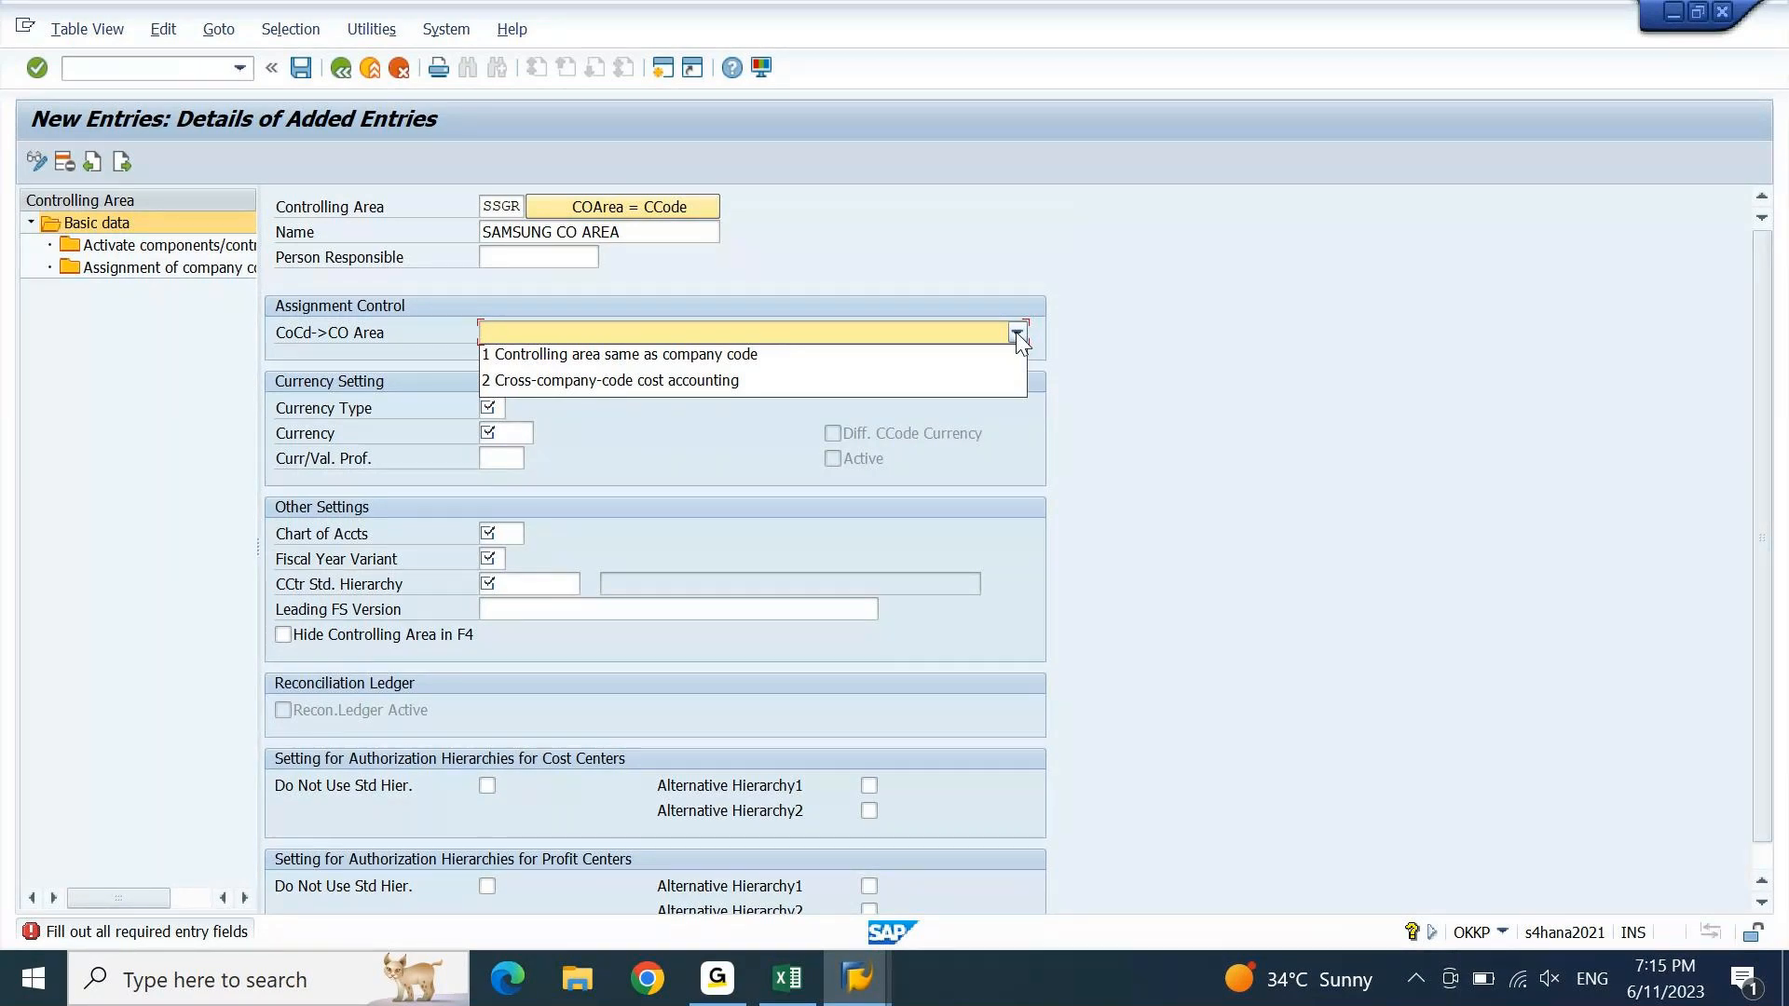
click(856, 380)
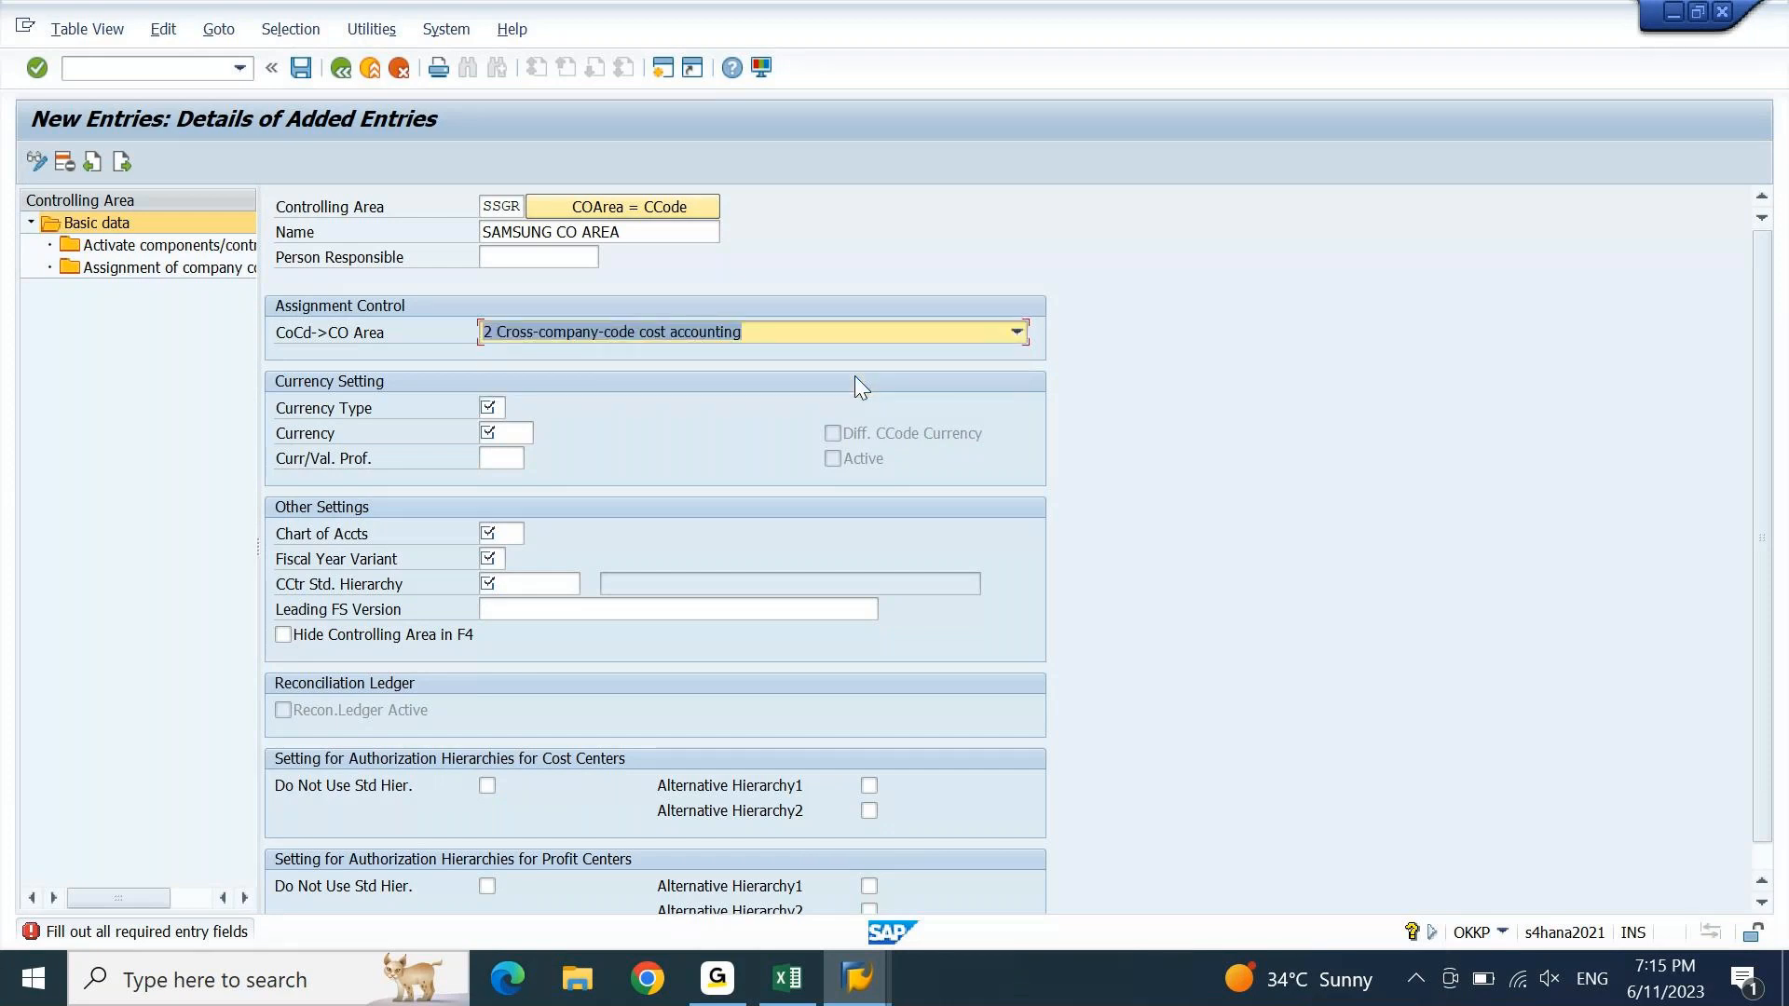
- Set the currency type of controlling area SSGR to 30 Group currency
click(502, 411)
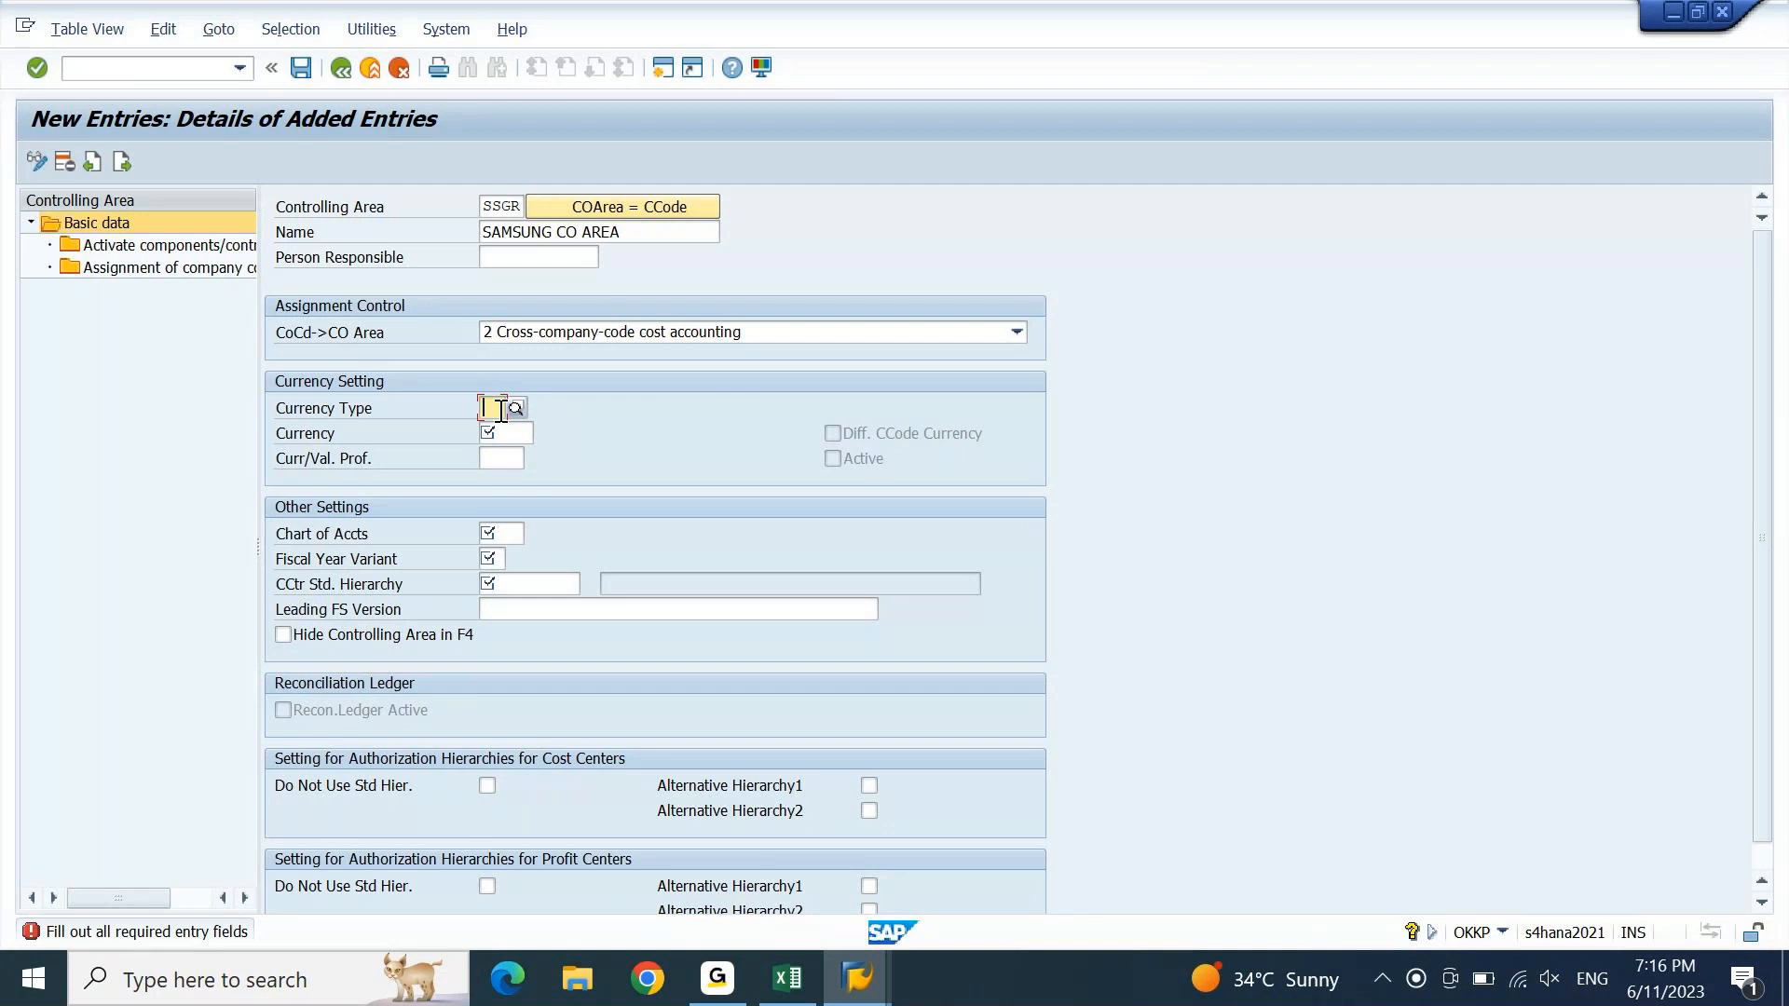
key(F4)
click(501, 410)
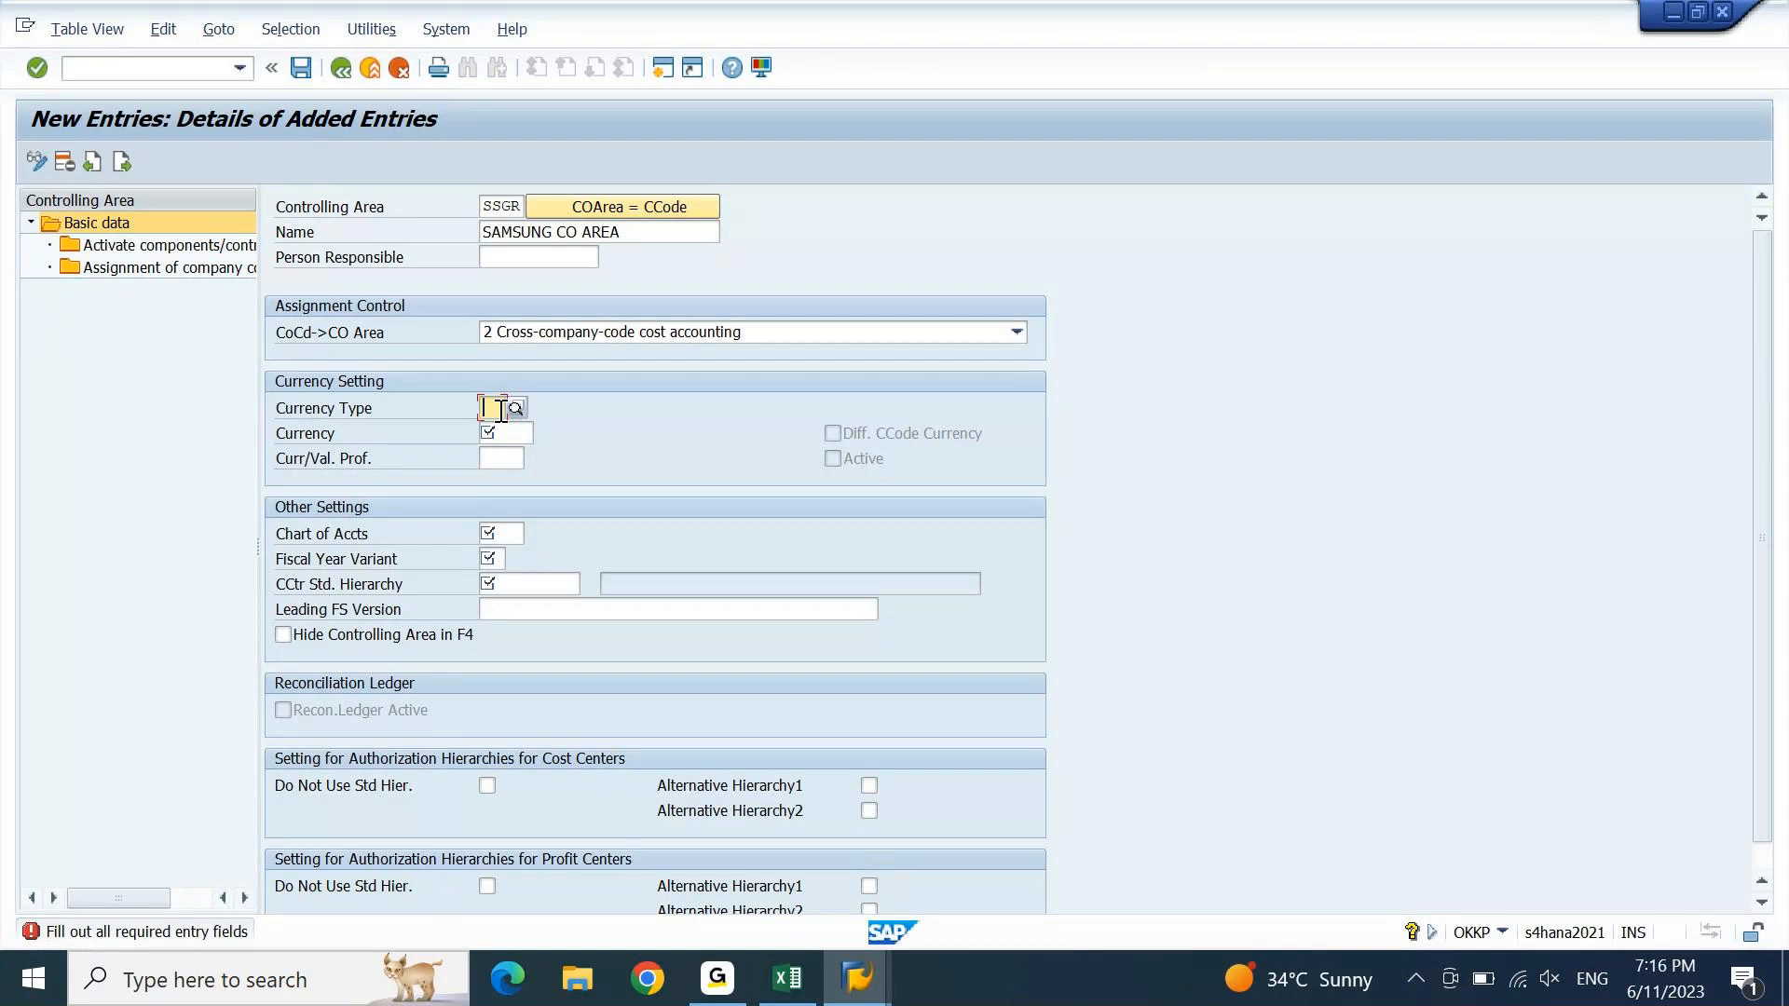
text(30)
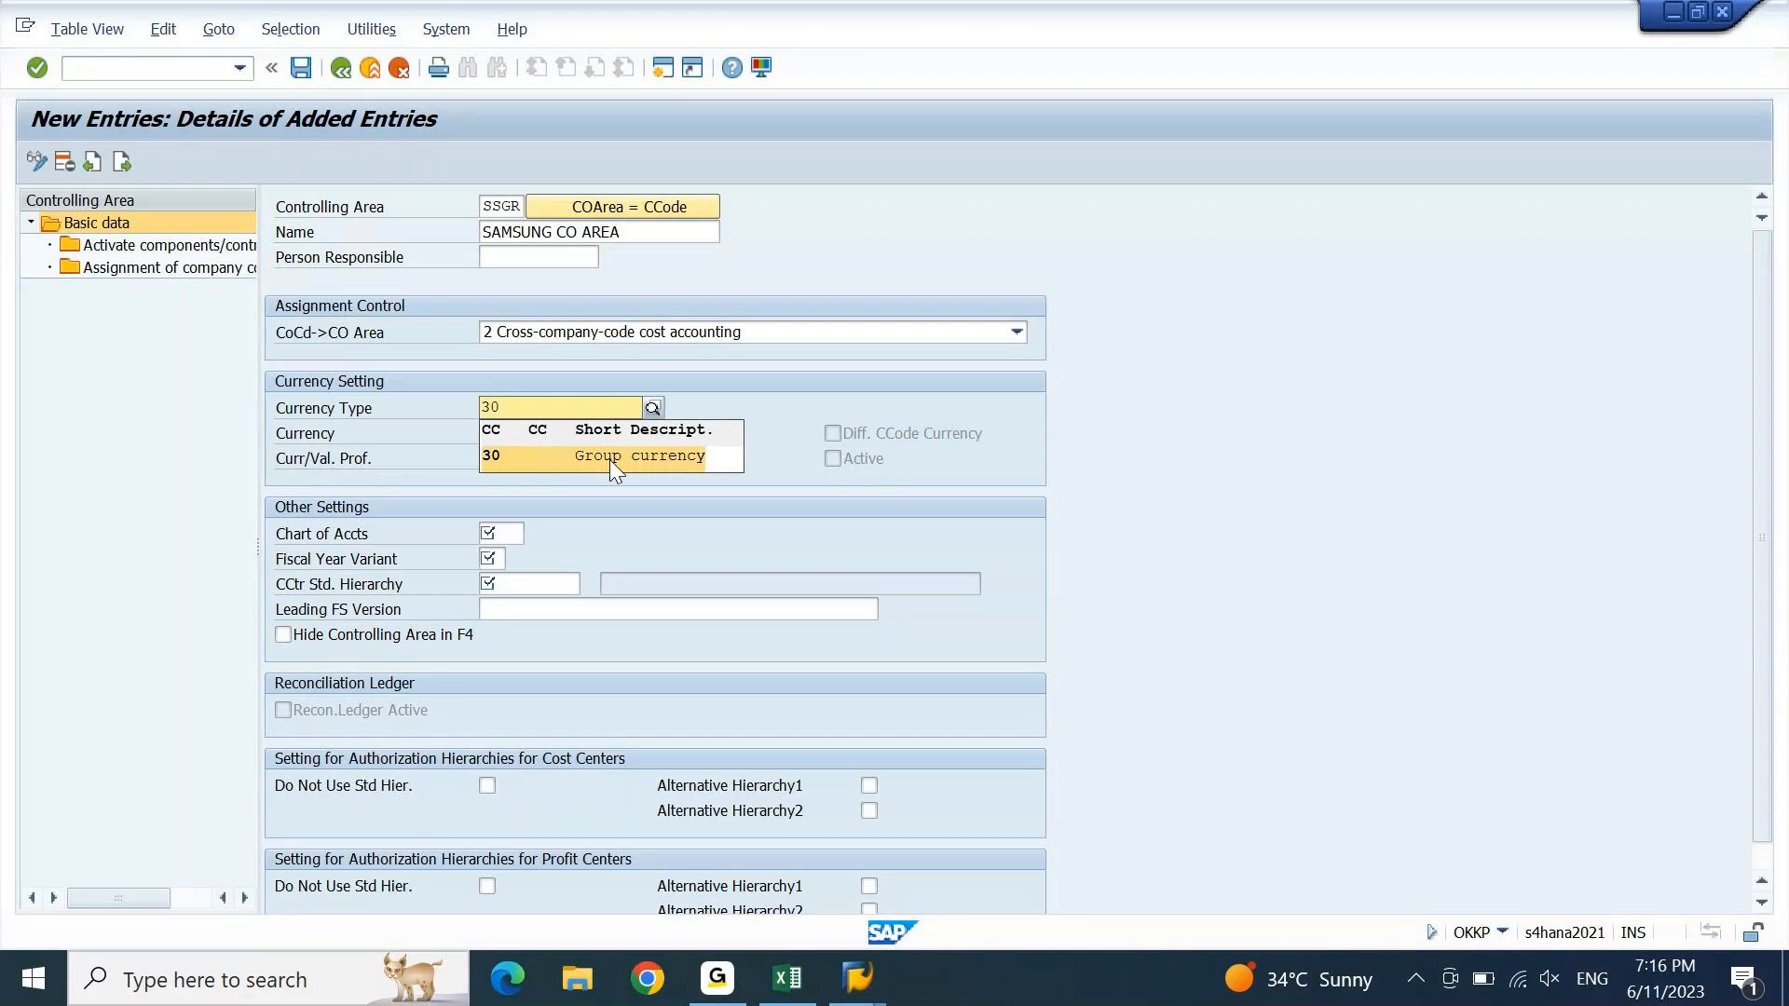
click(613, 456)
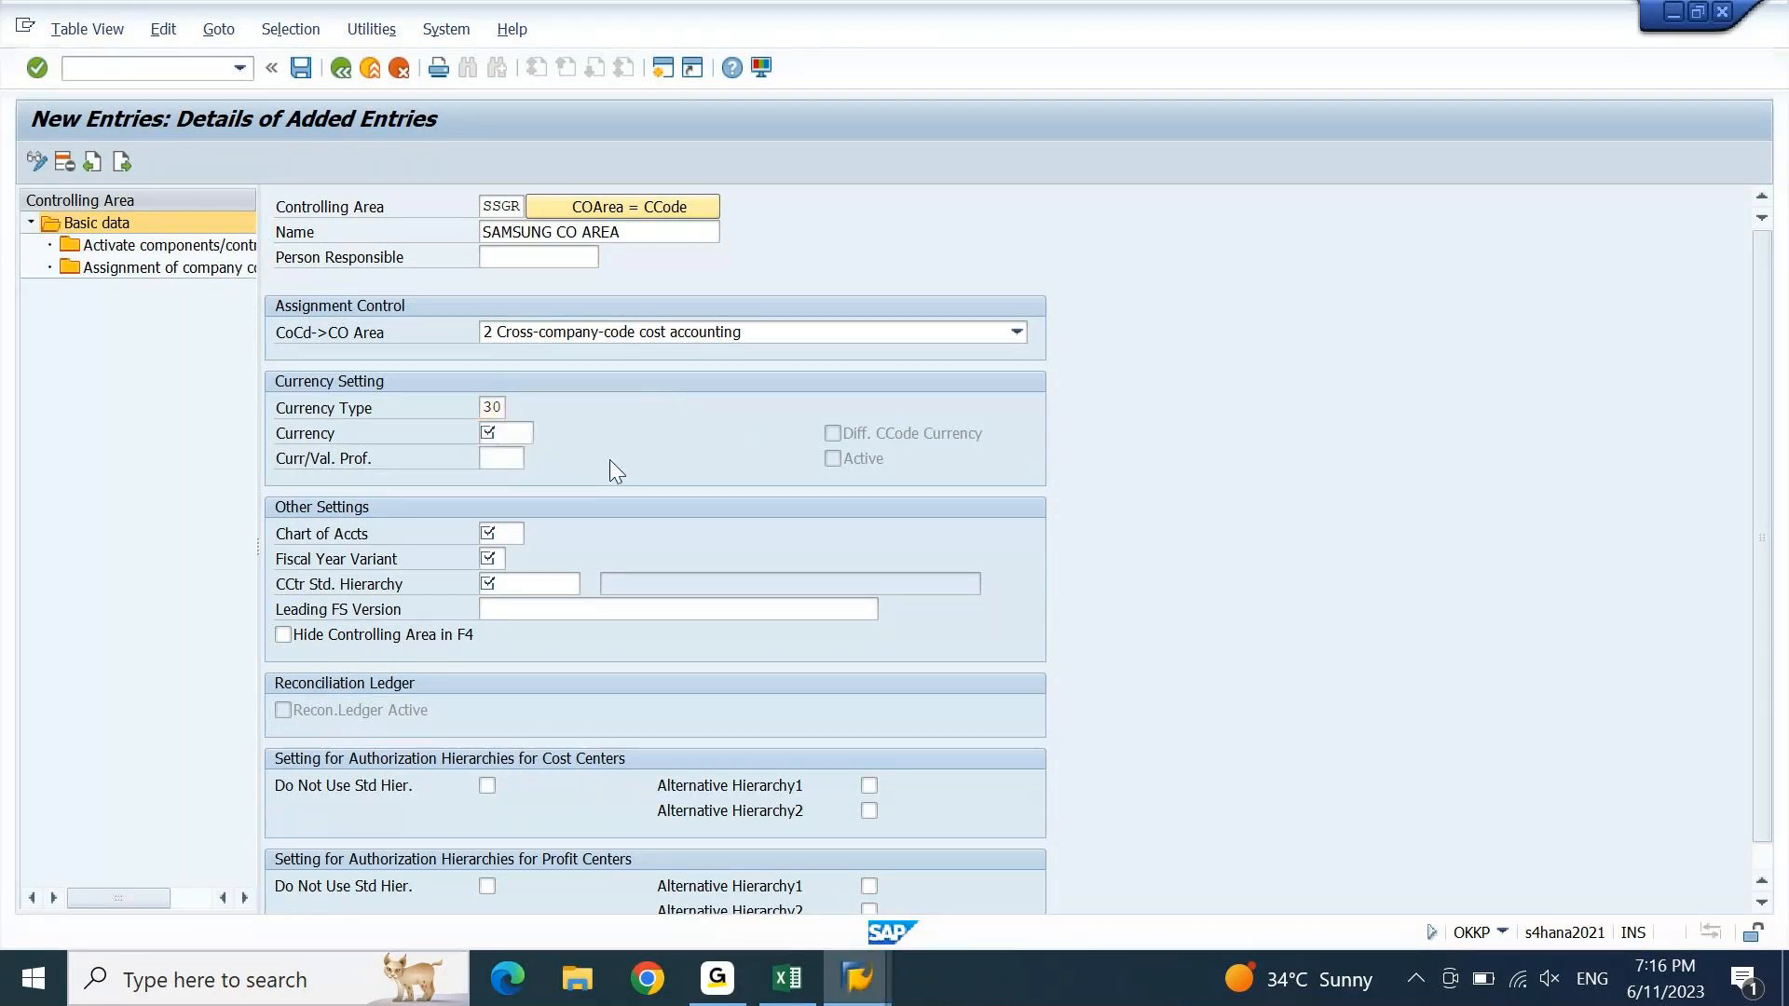
key(Return)
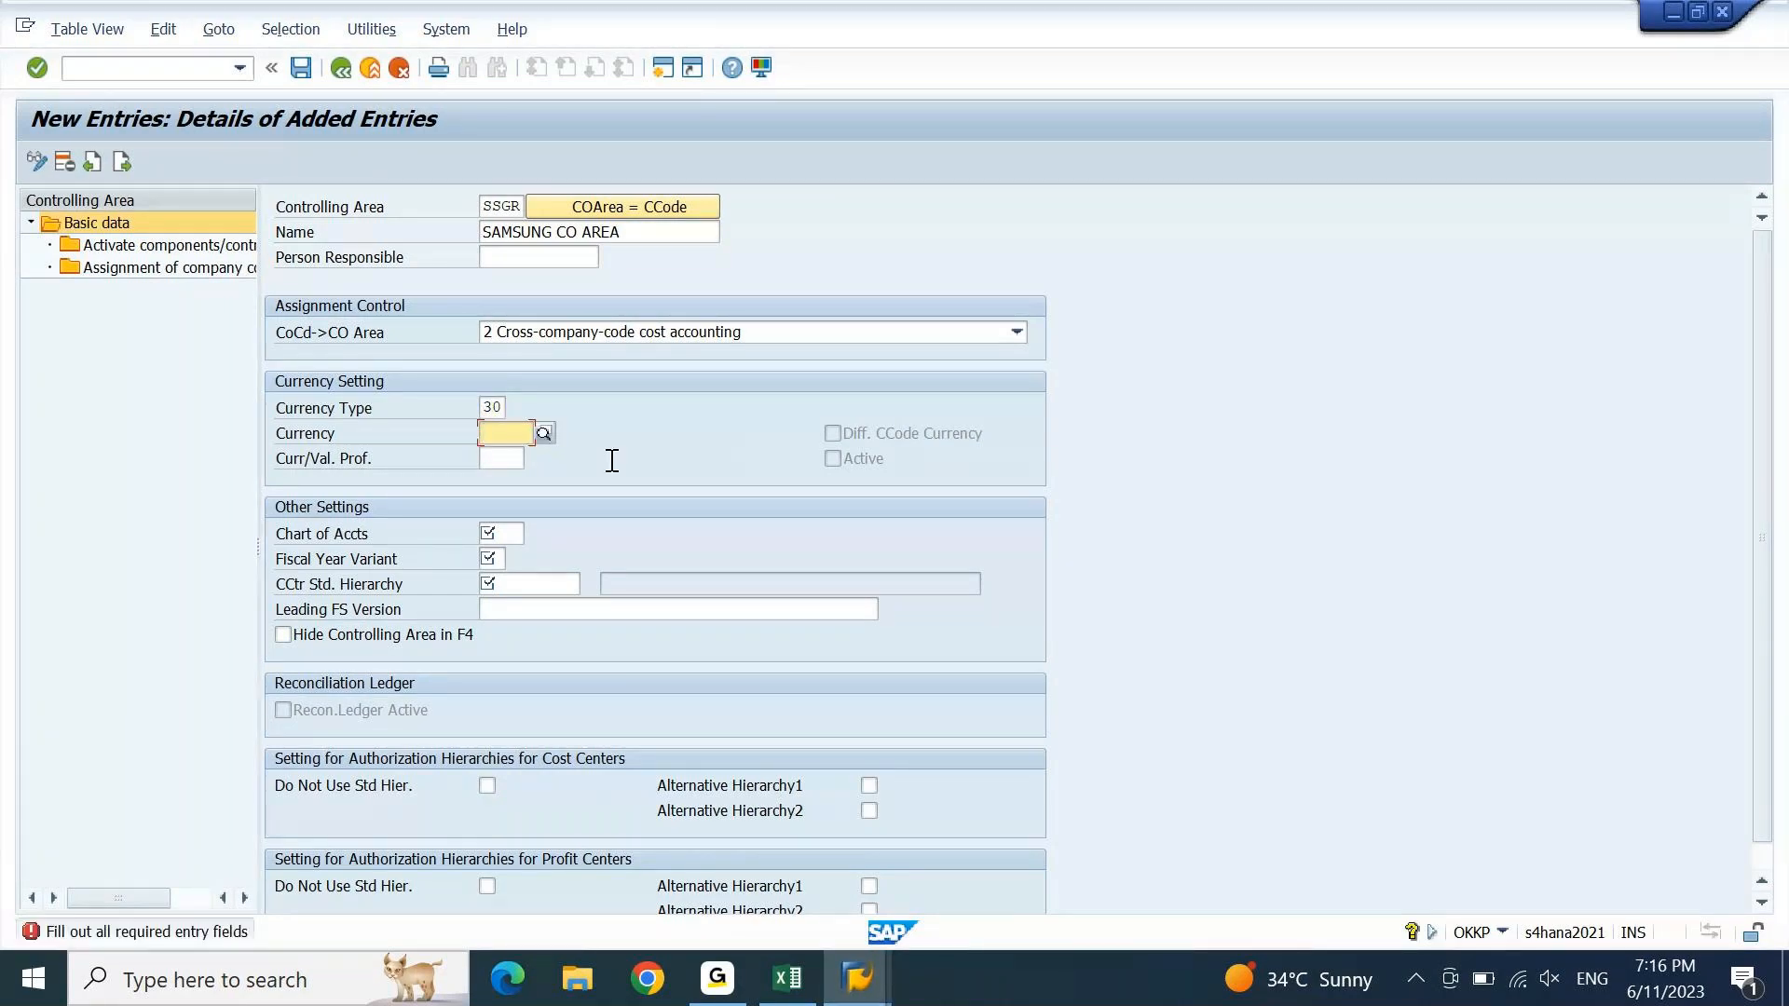
- Set the controlling area currency to USD, United States Dollar
text(USD)
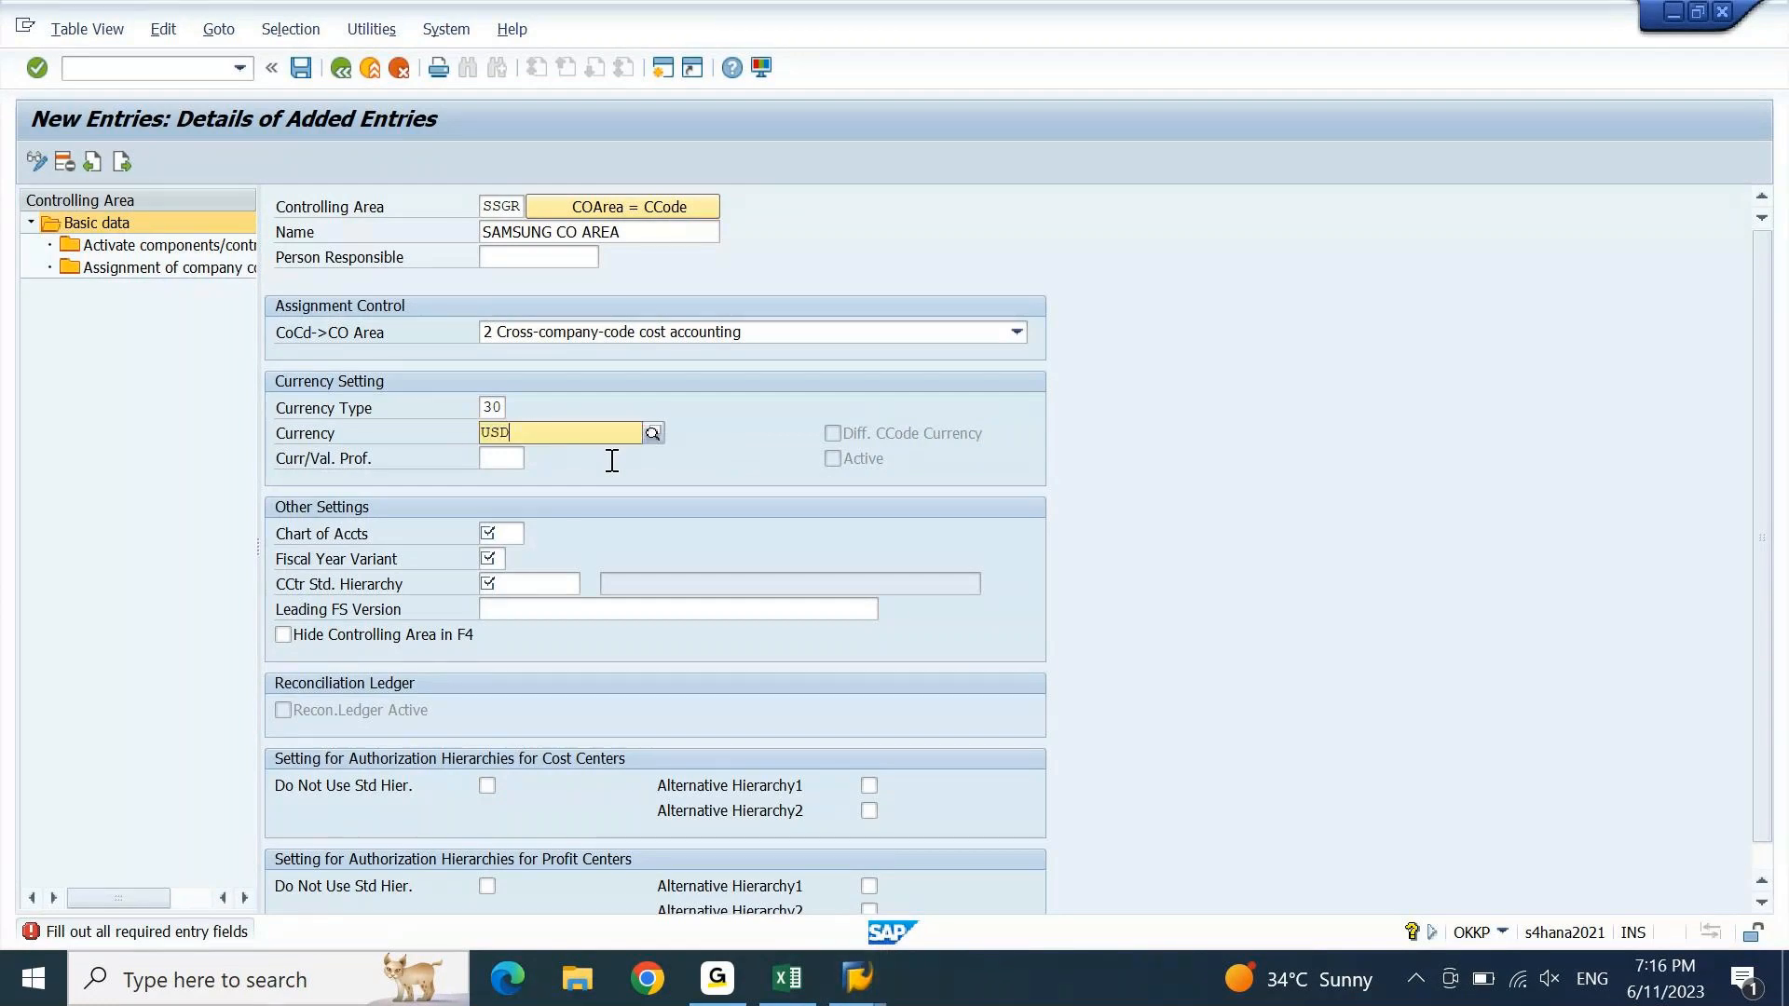
key(Down)
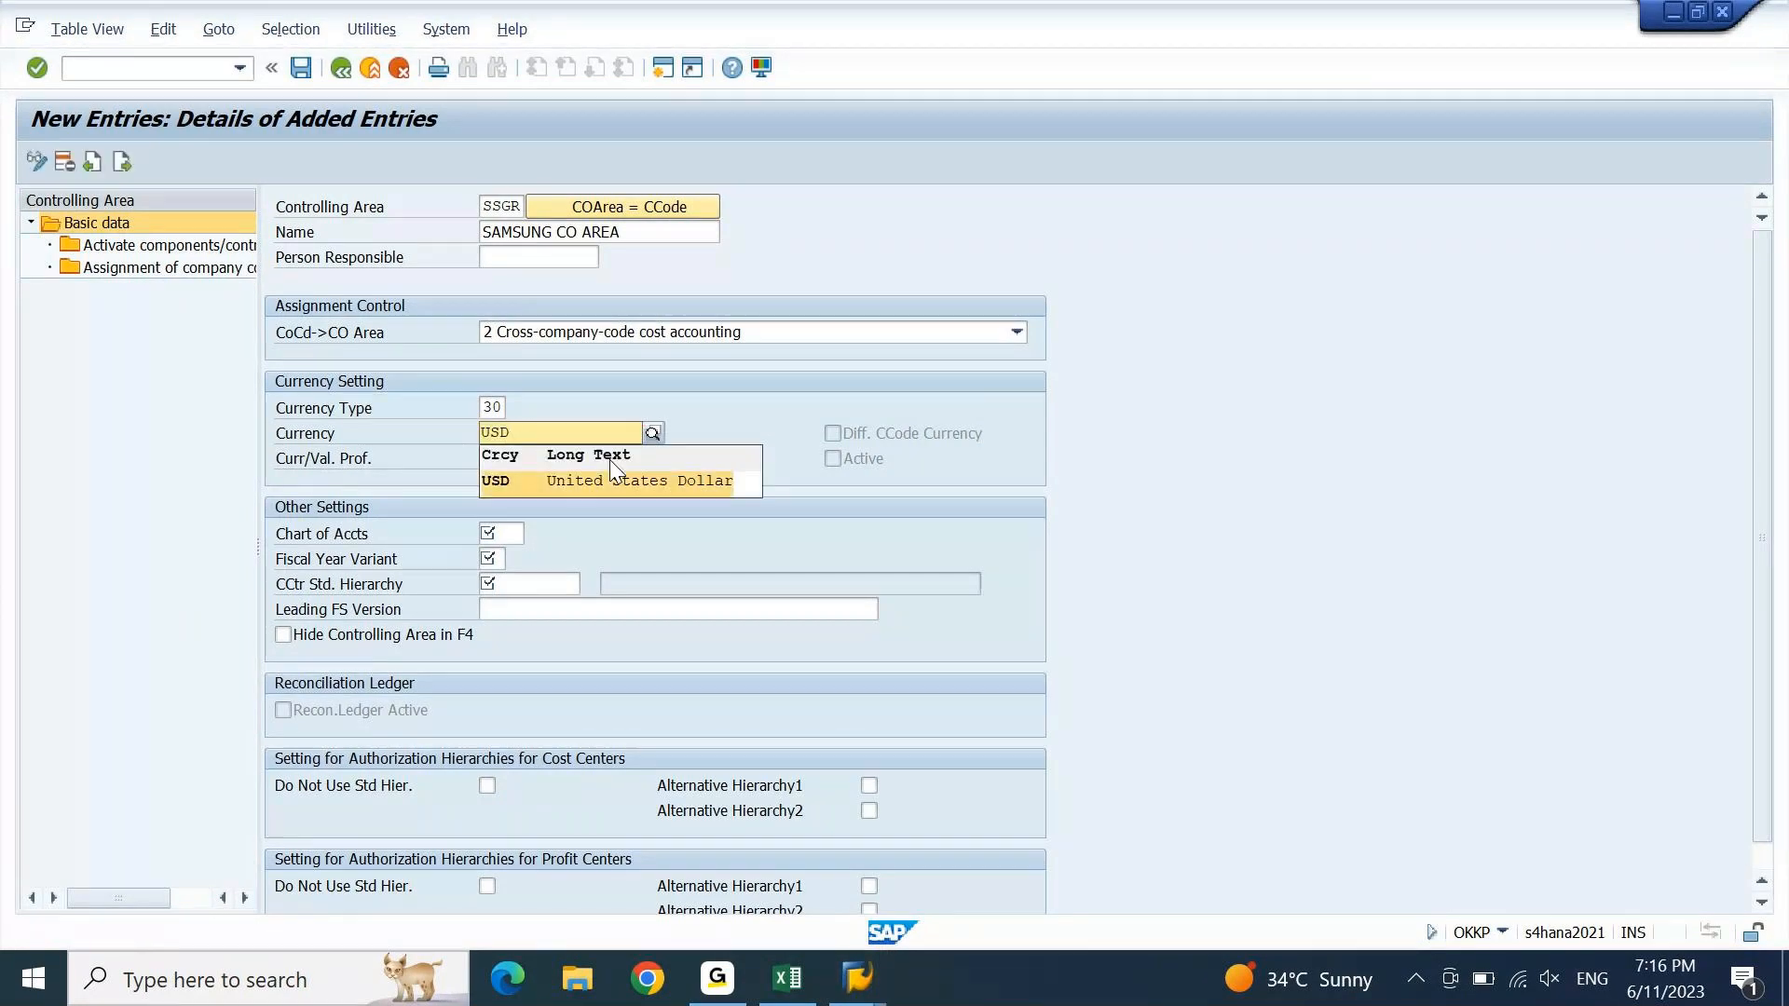
key(Return)
key(Return)
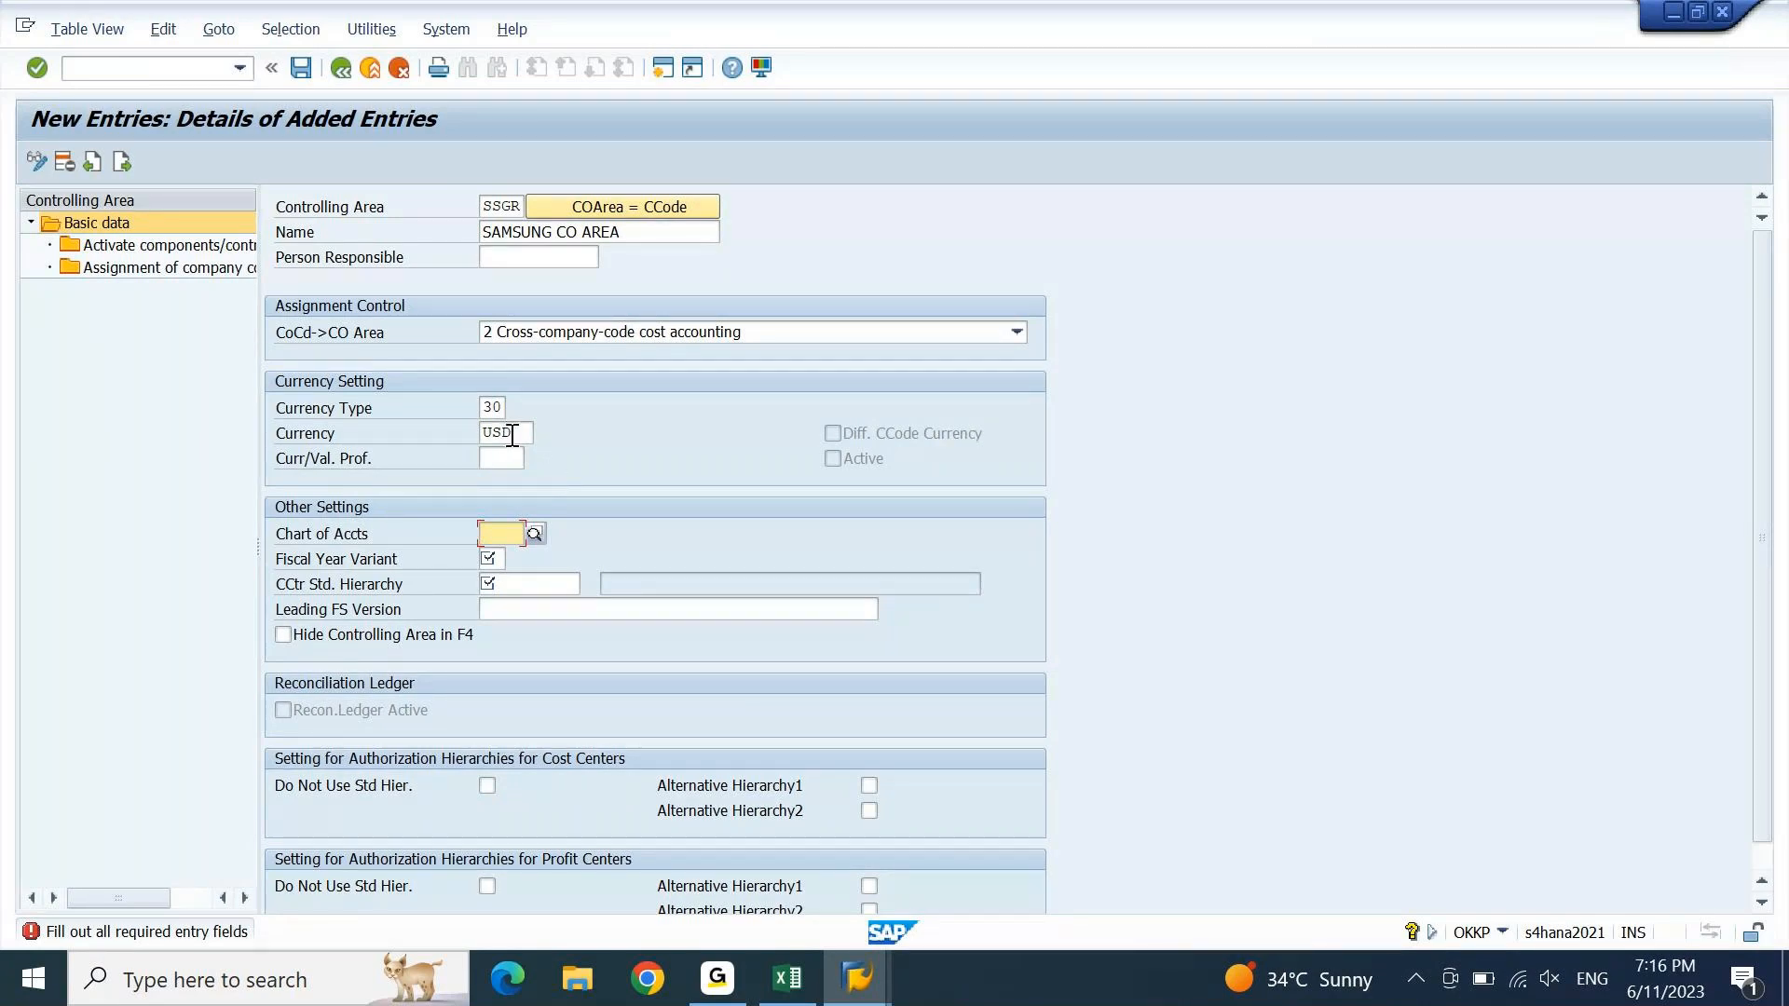
click(514, 435)
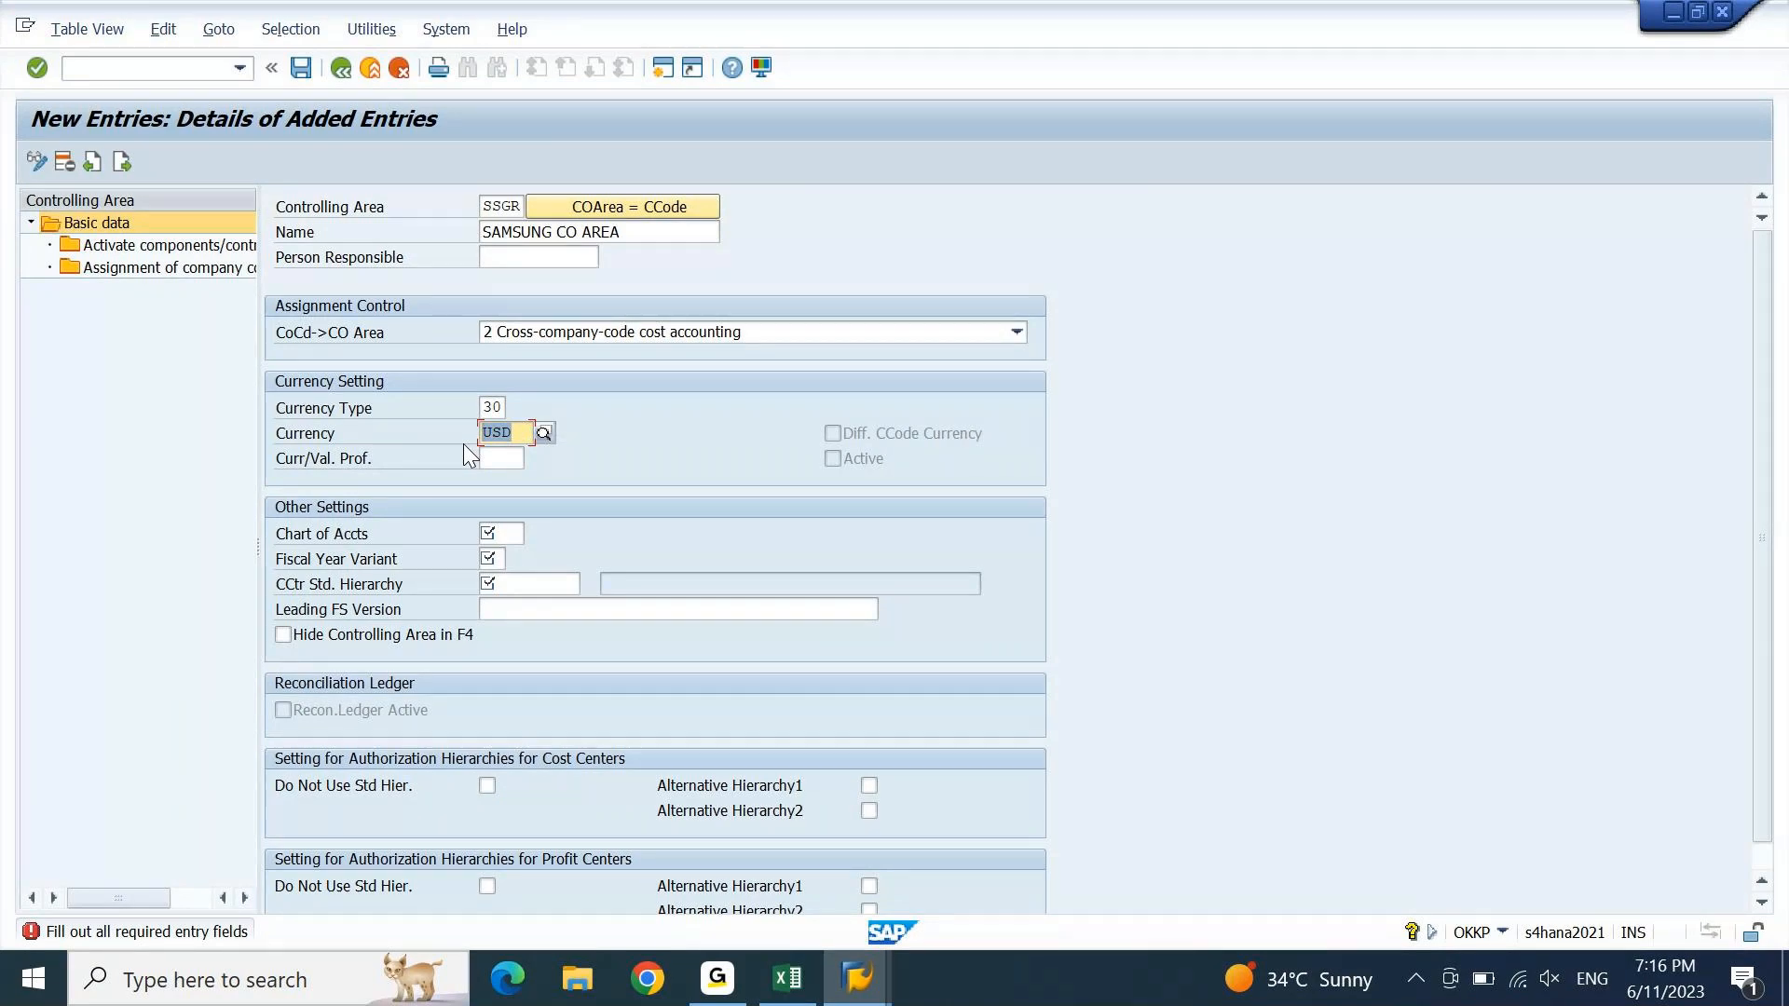
- Run transaction SCC4 in a new session and check which client the session is logged on to
click(662, 72)
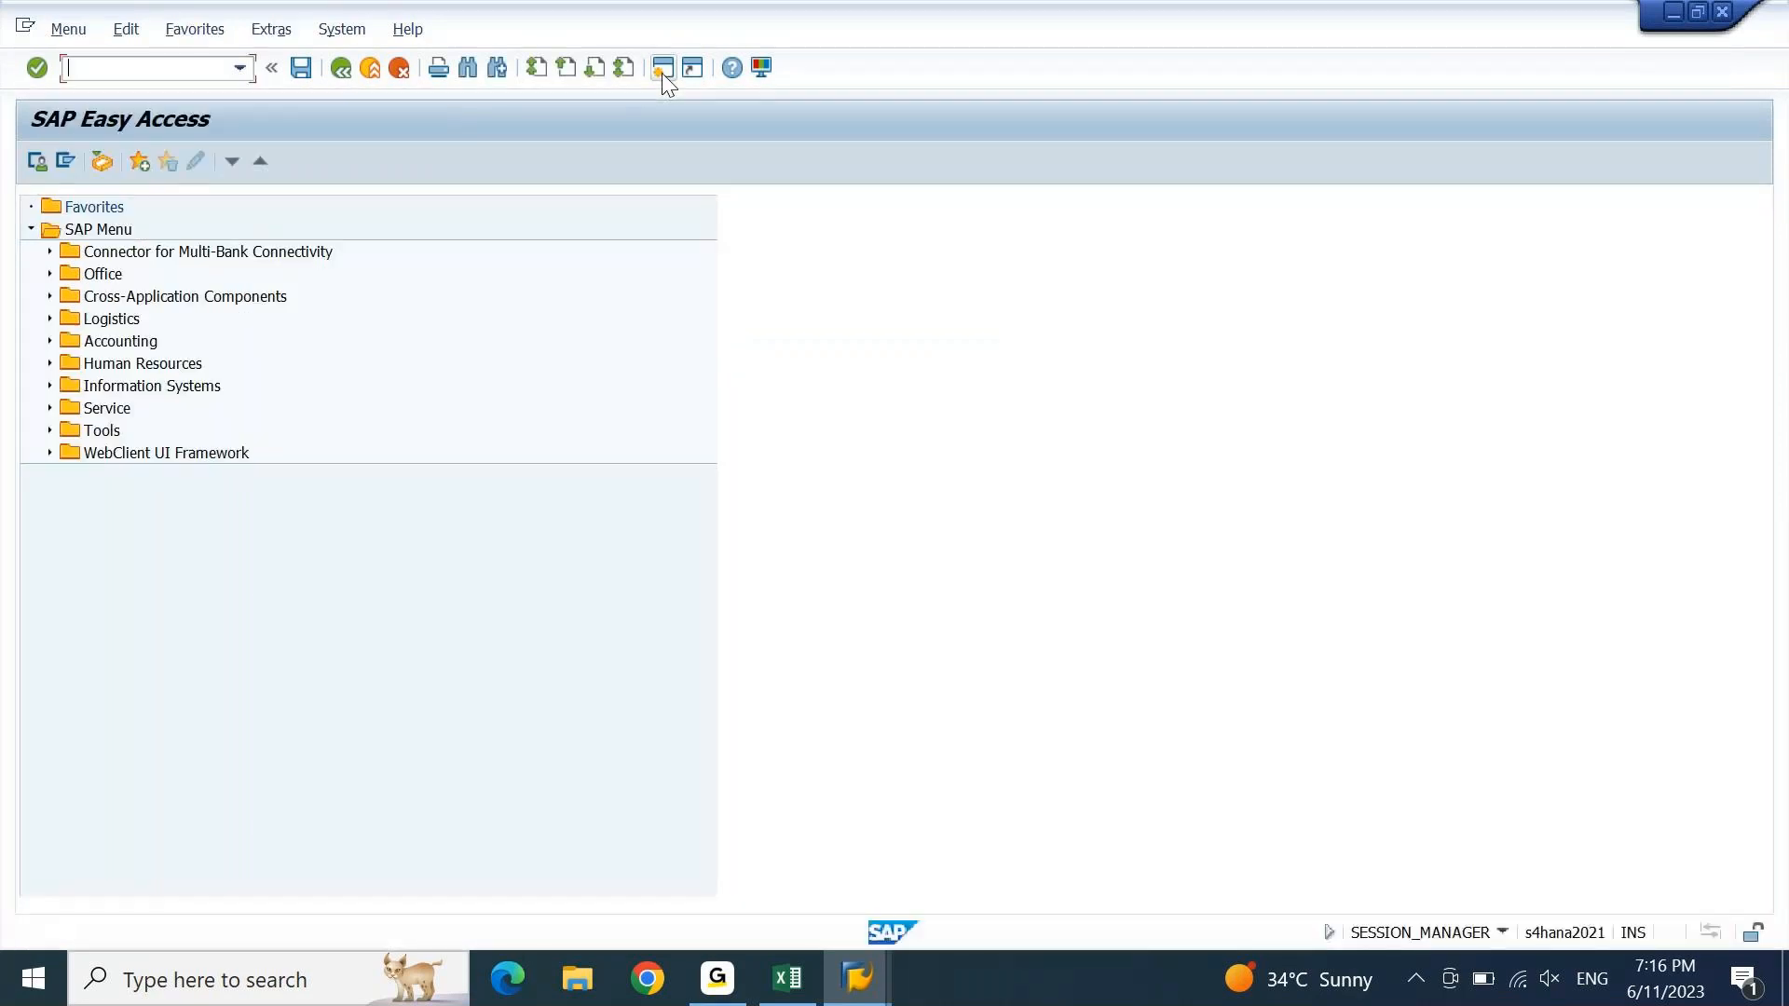
text(SCC4)
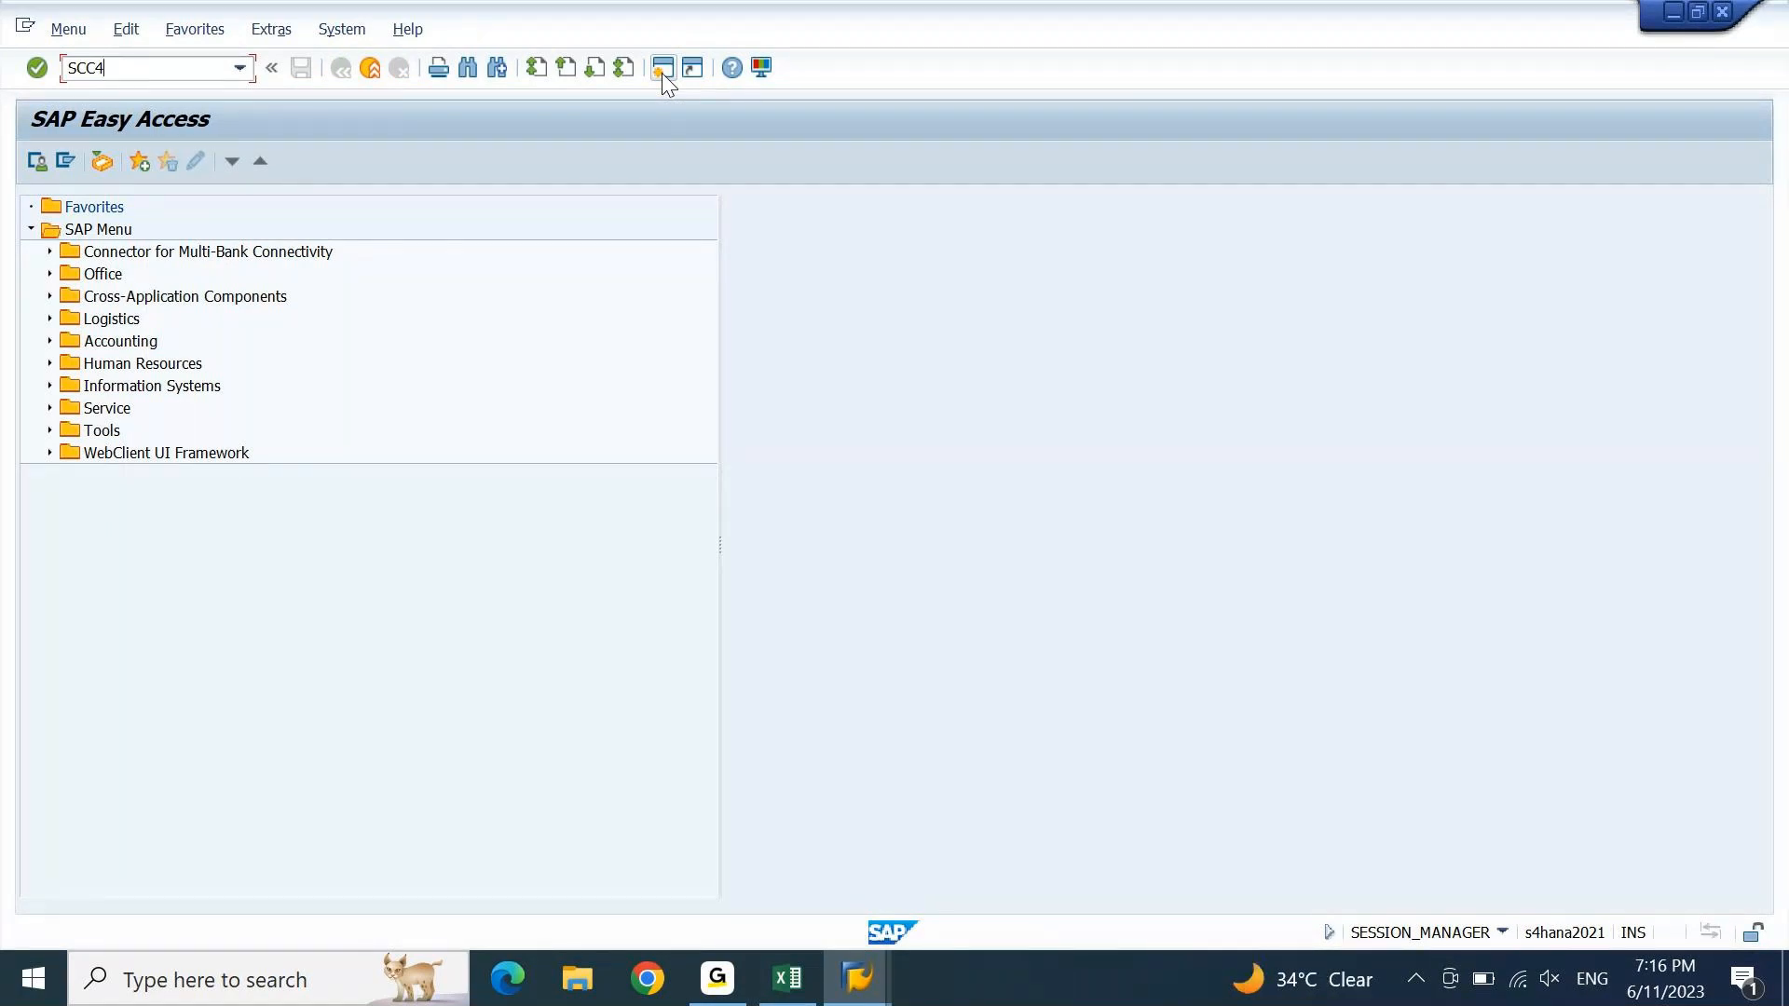
key(Return)
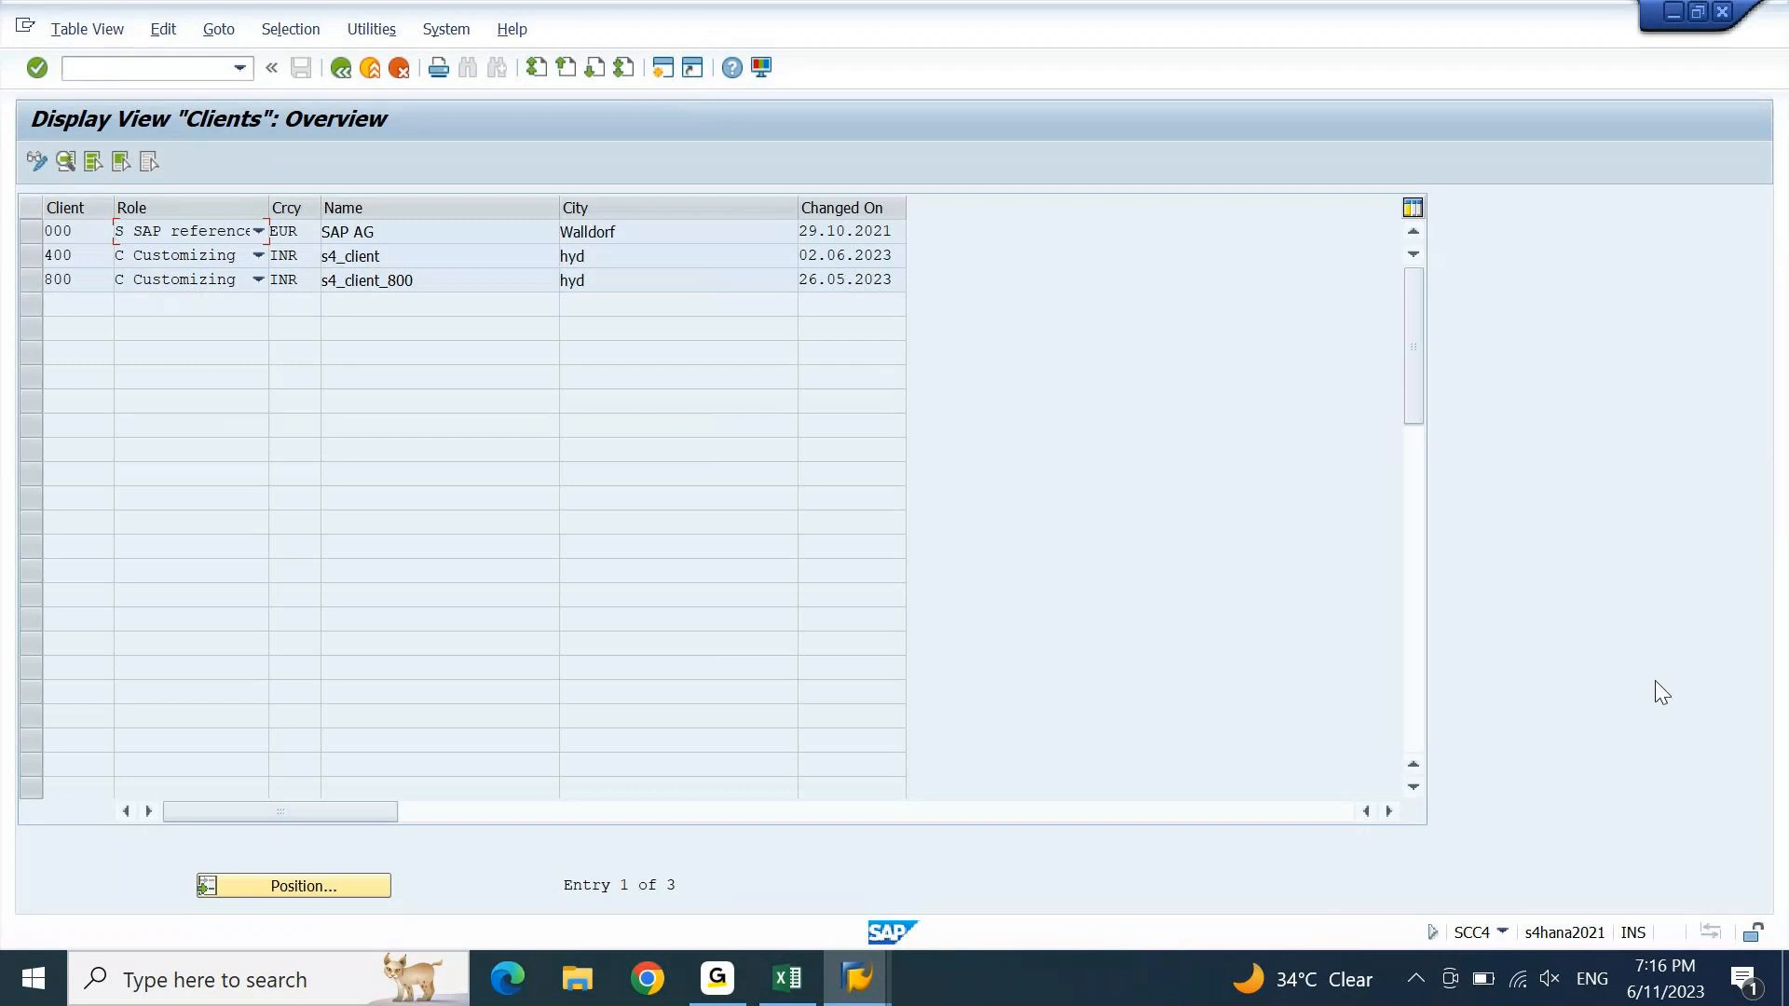
click(1502, 932)
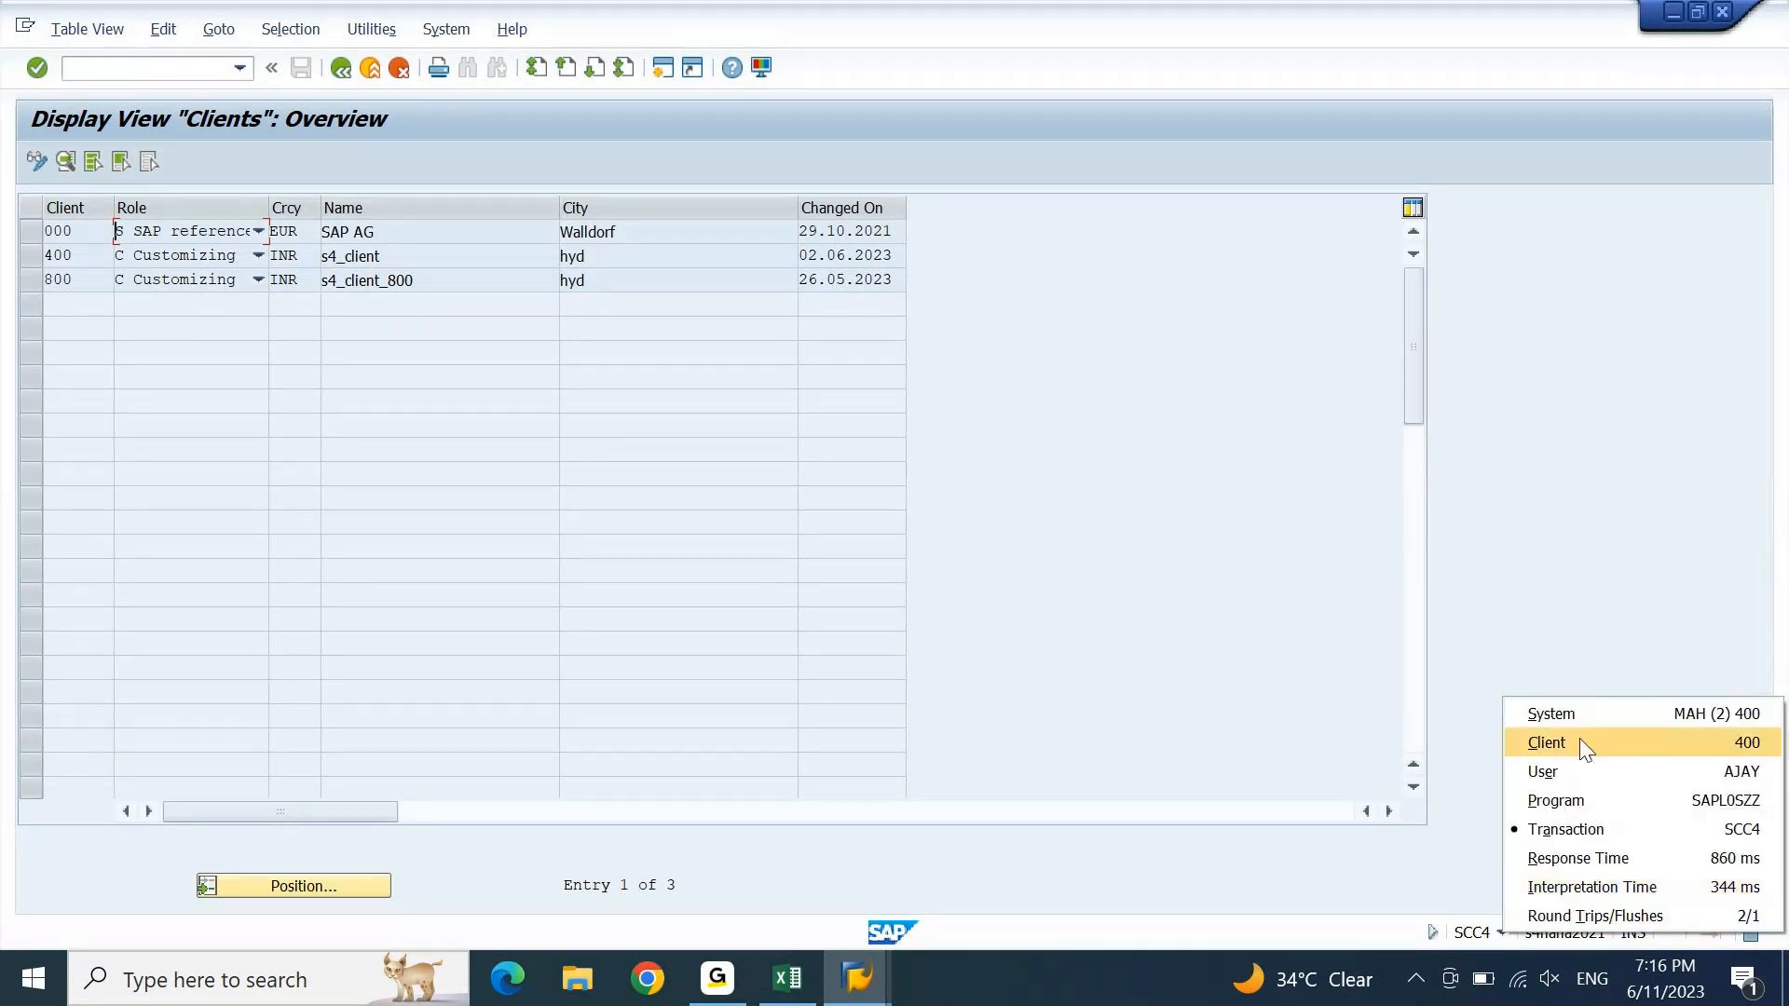
click(1159, 559)
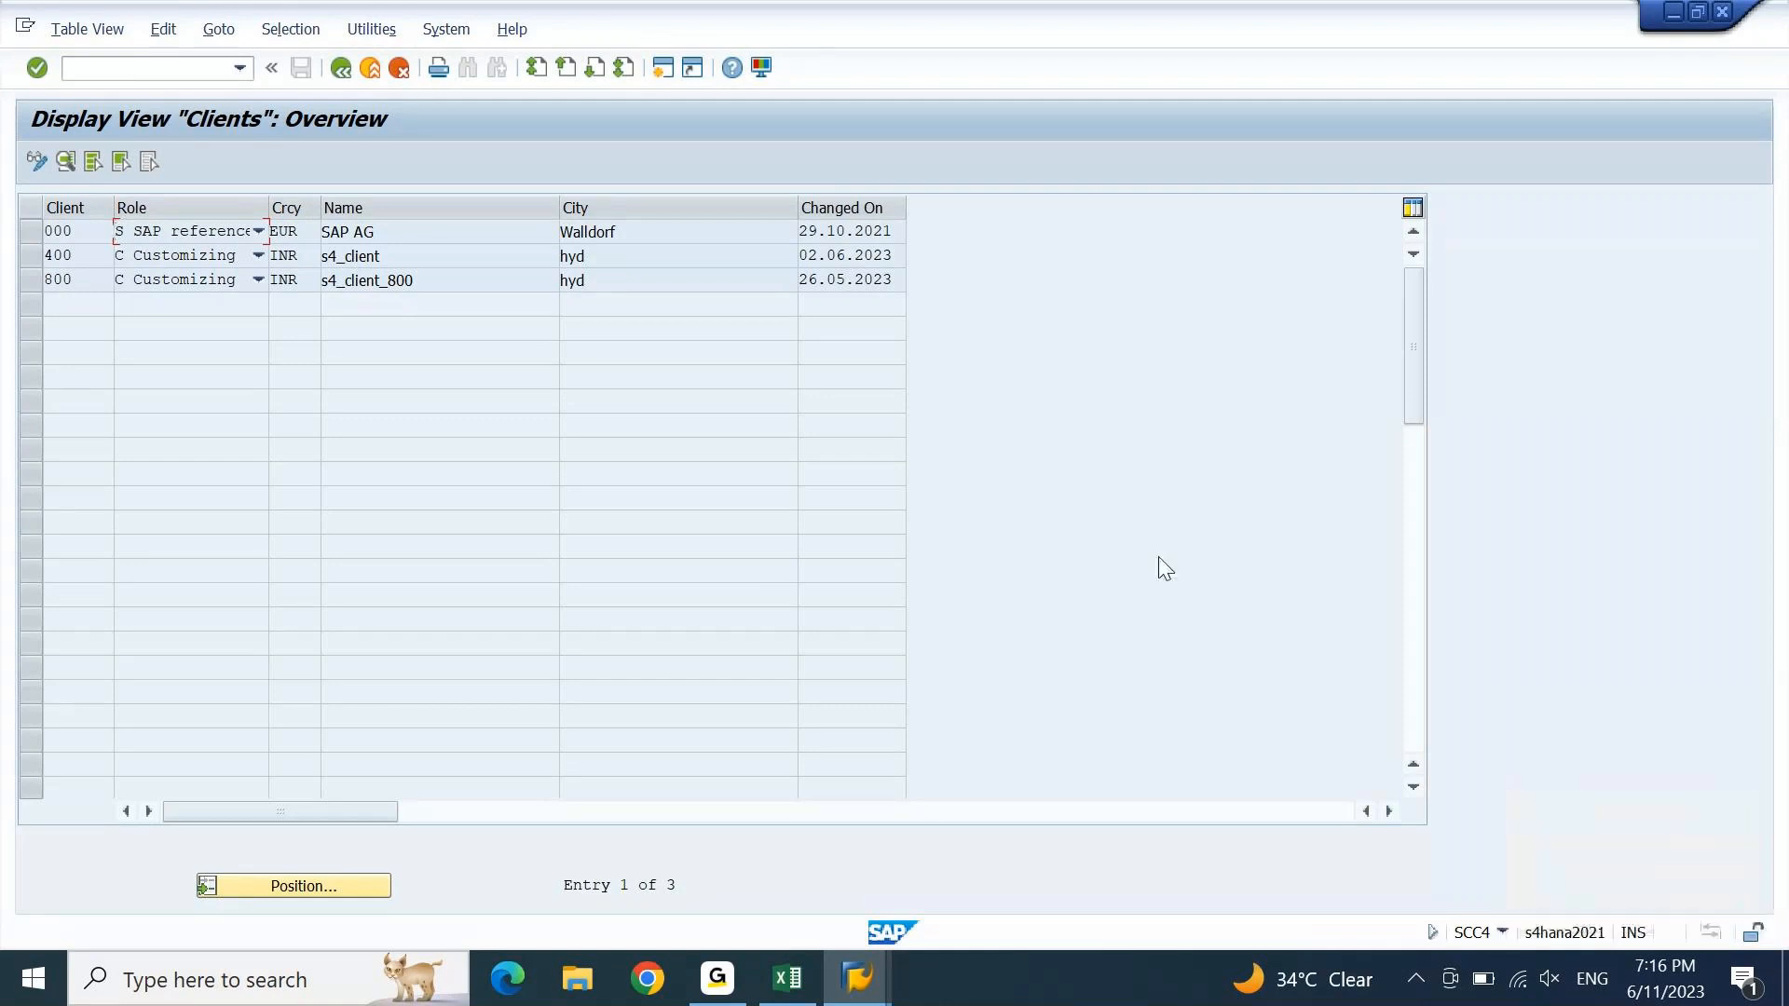
- Examine the row of client 400 and the possible entries for its standard currency in the clients overview
click(38, 258)
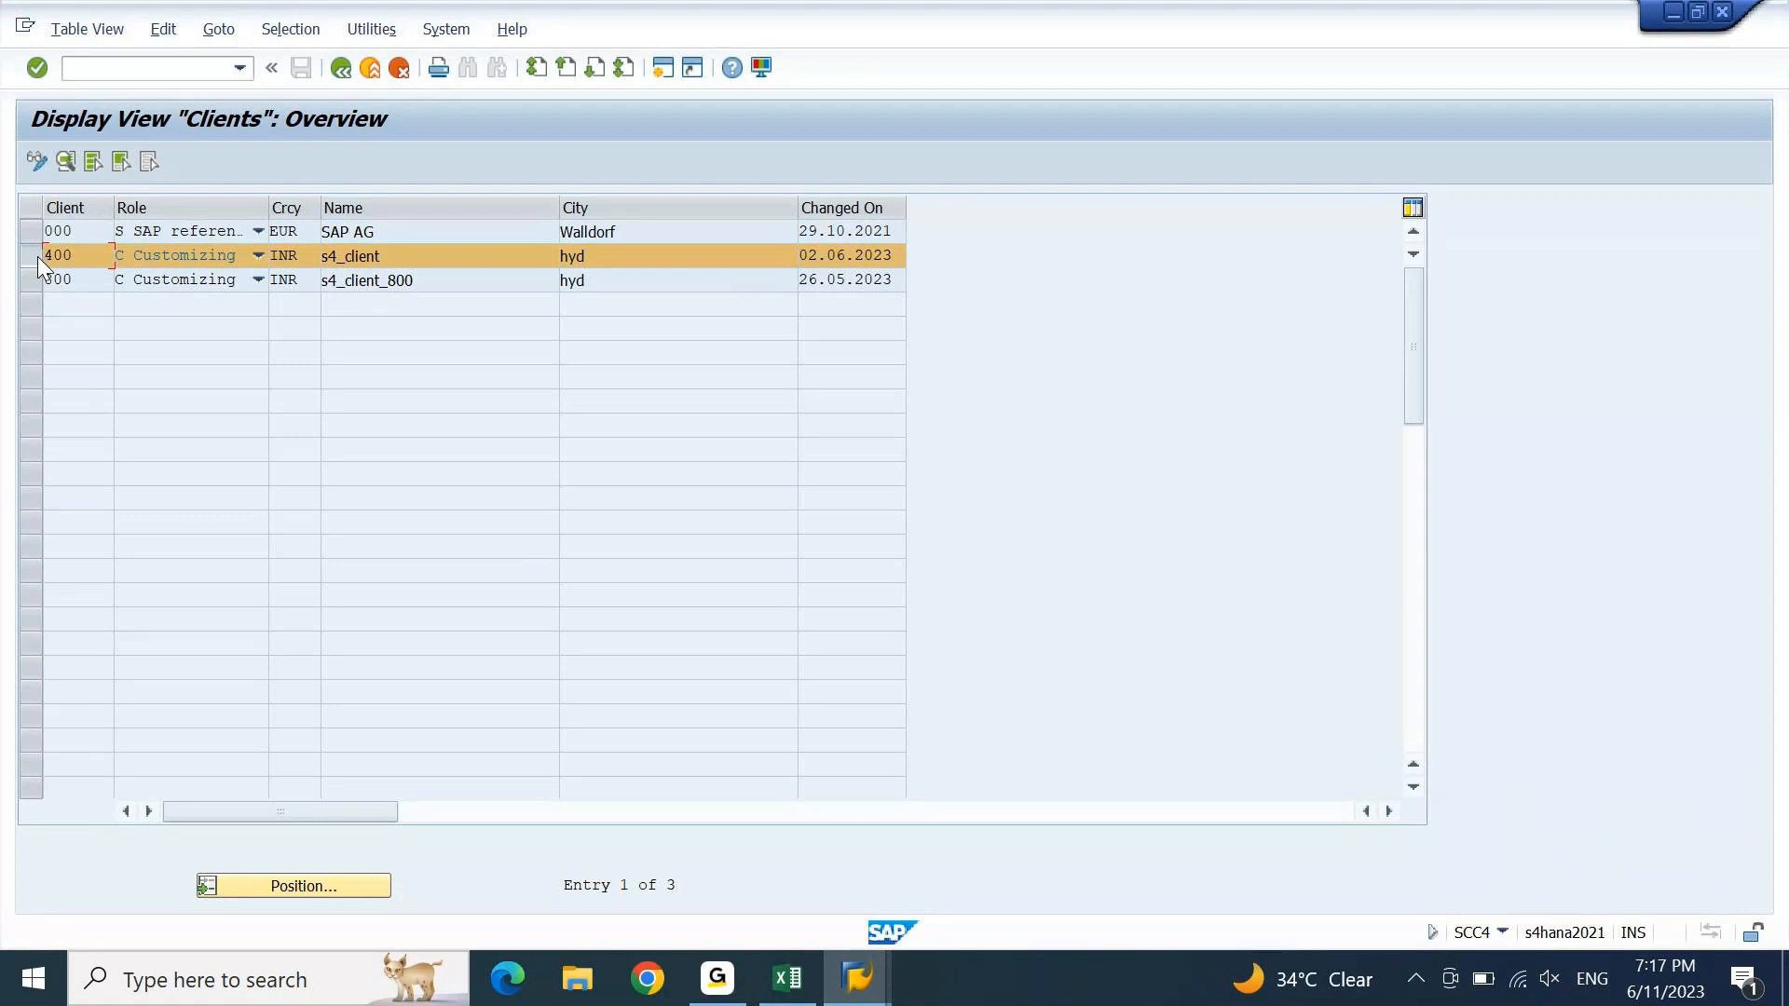
click(31, 261)
click(31, 260)
drag(304, 259, 264, 269)
double_click(322, 251)
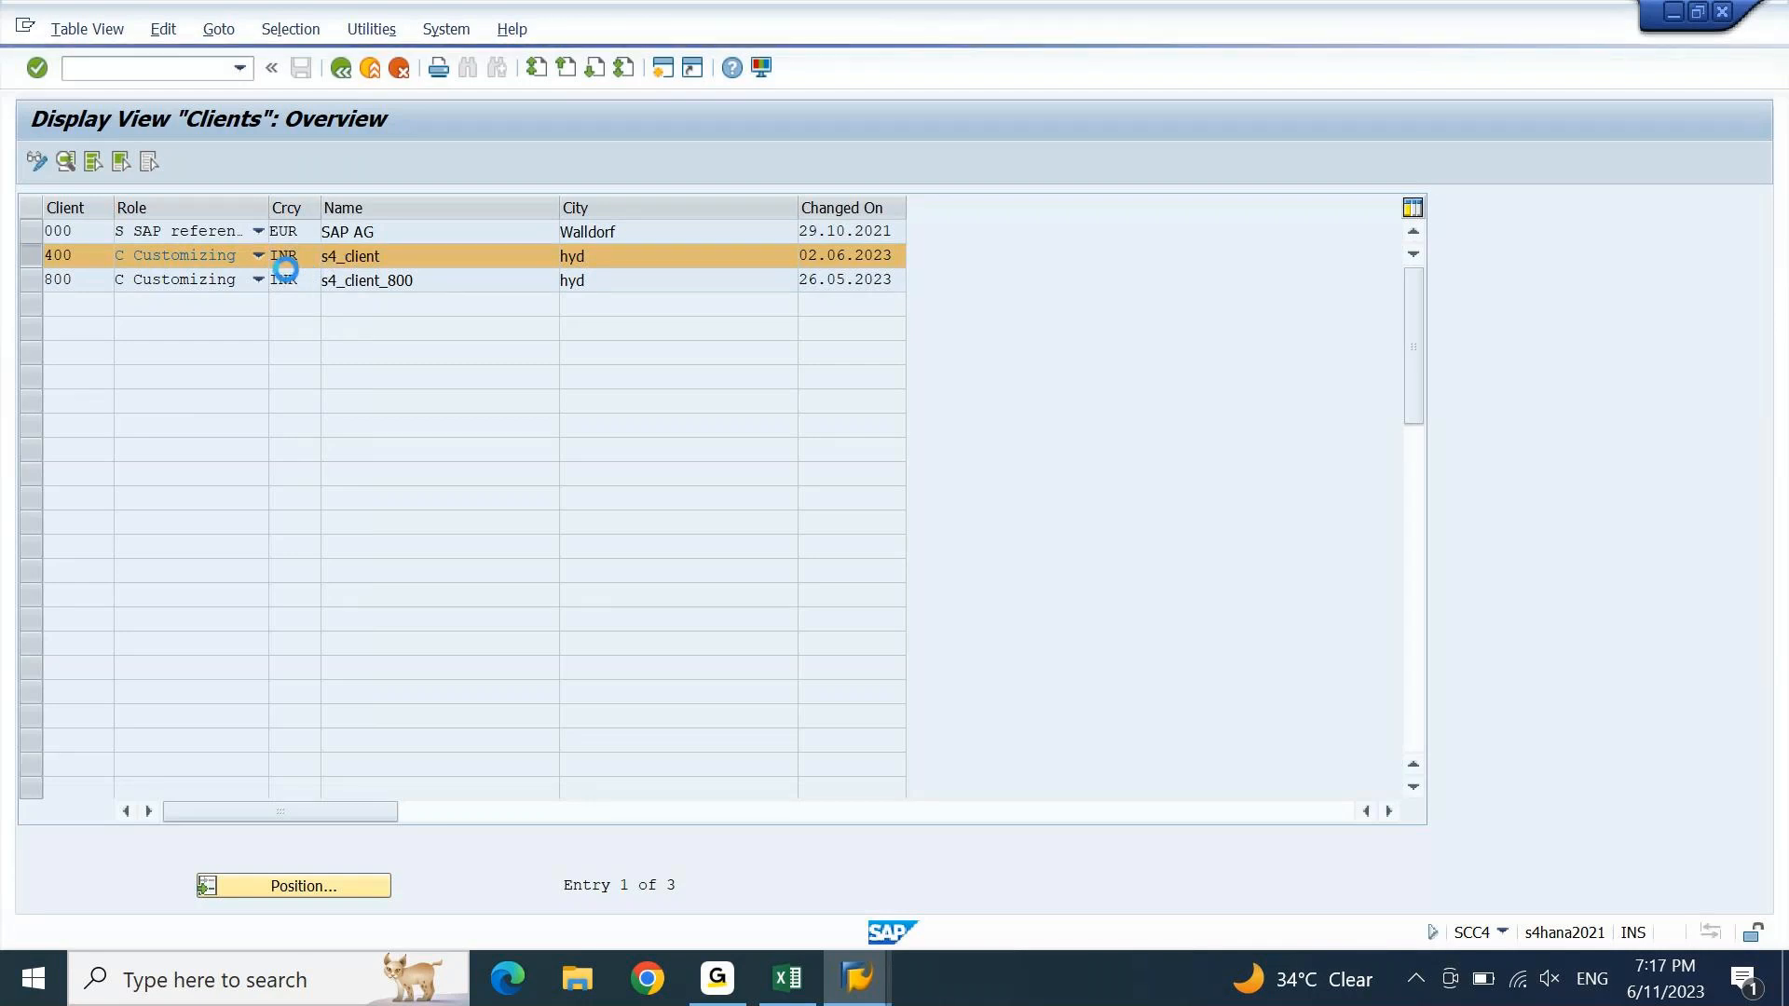
click(1034, 404)
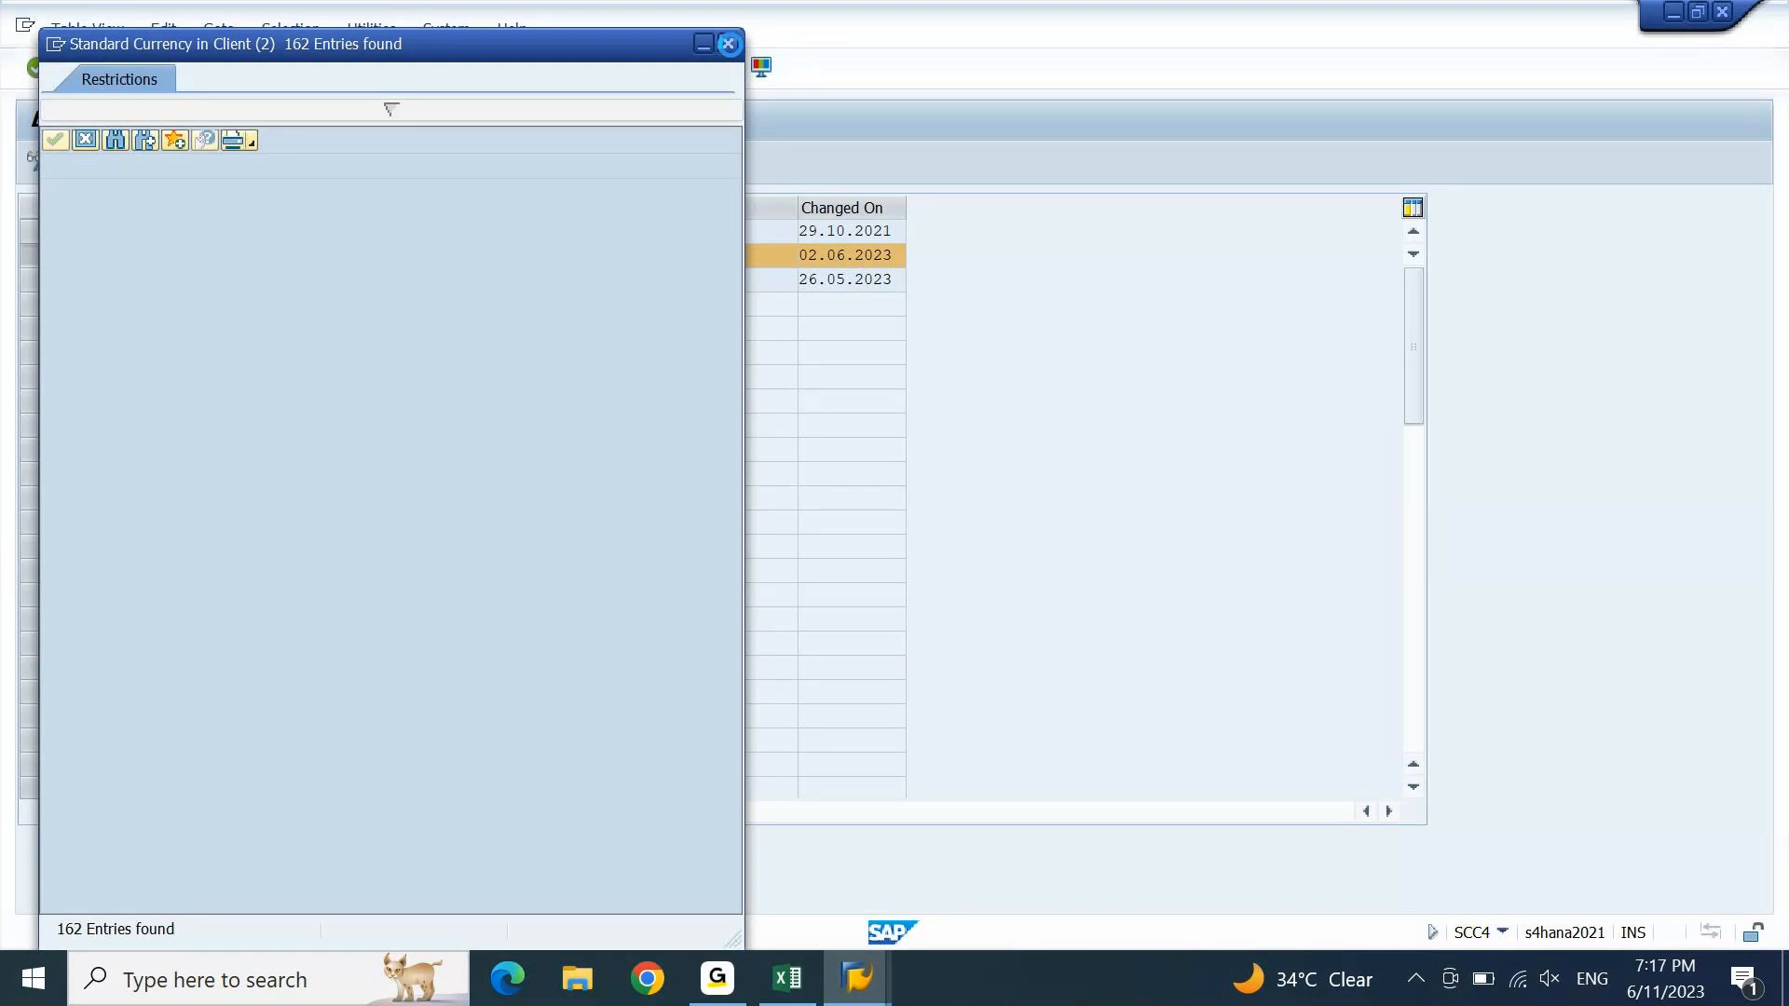
click(729, 44)
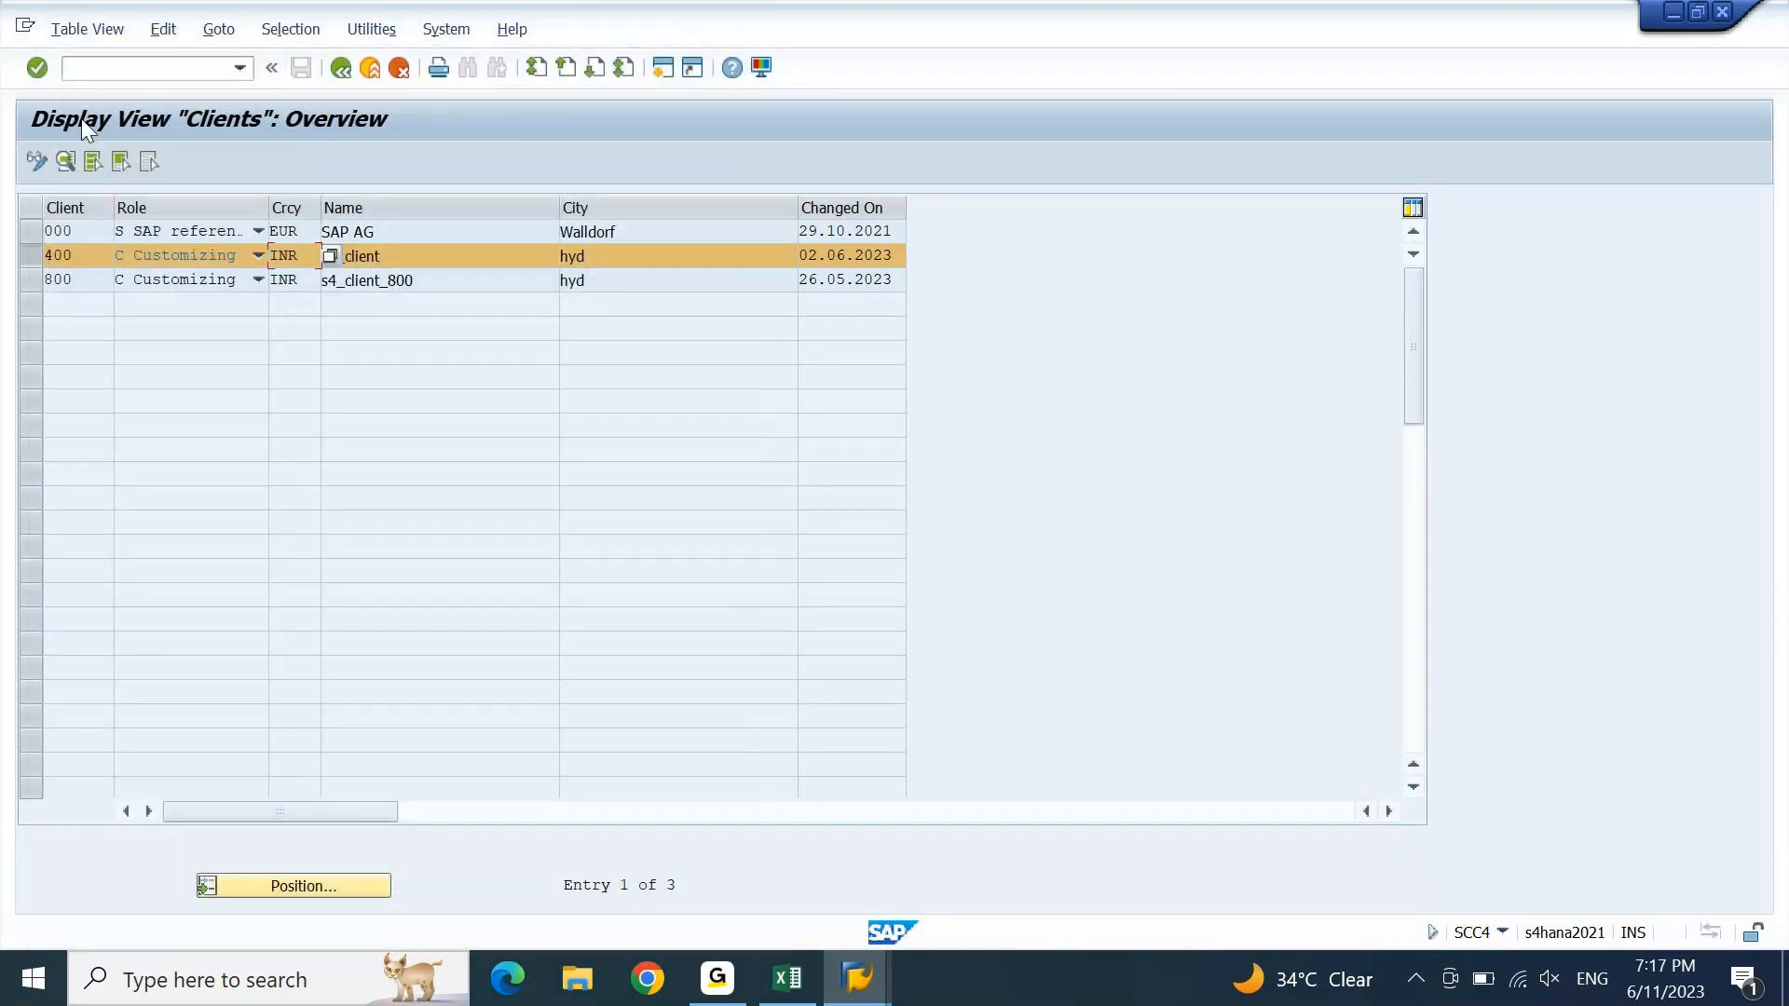
- Switch the clients overview to change mode, set the currency of client 400 to USD and save
click(36, 161)
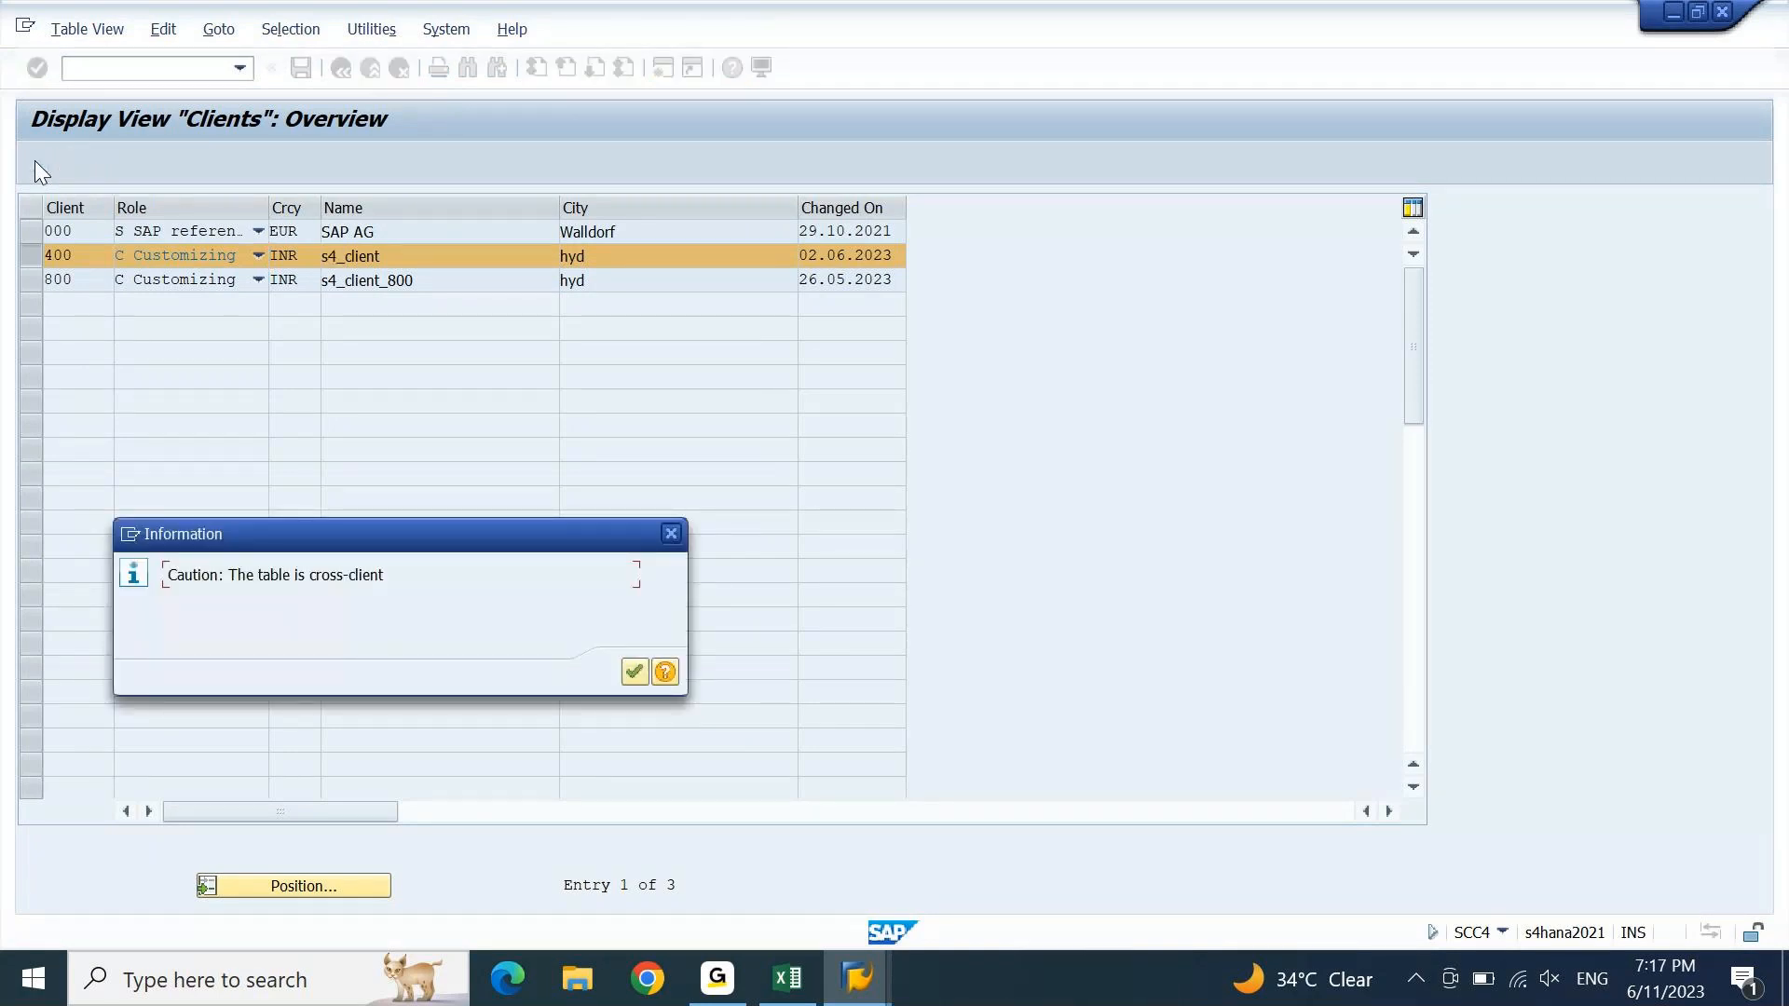
key(Return)
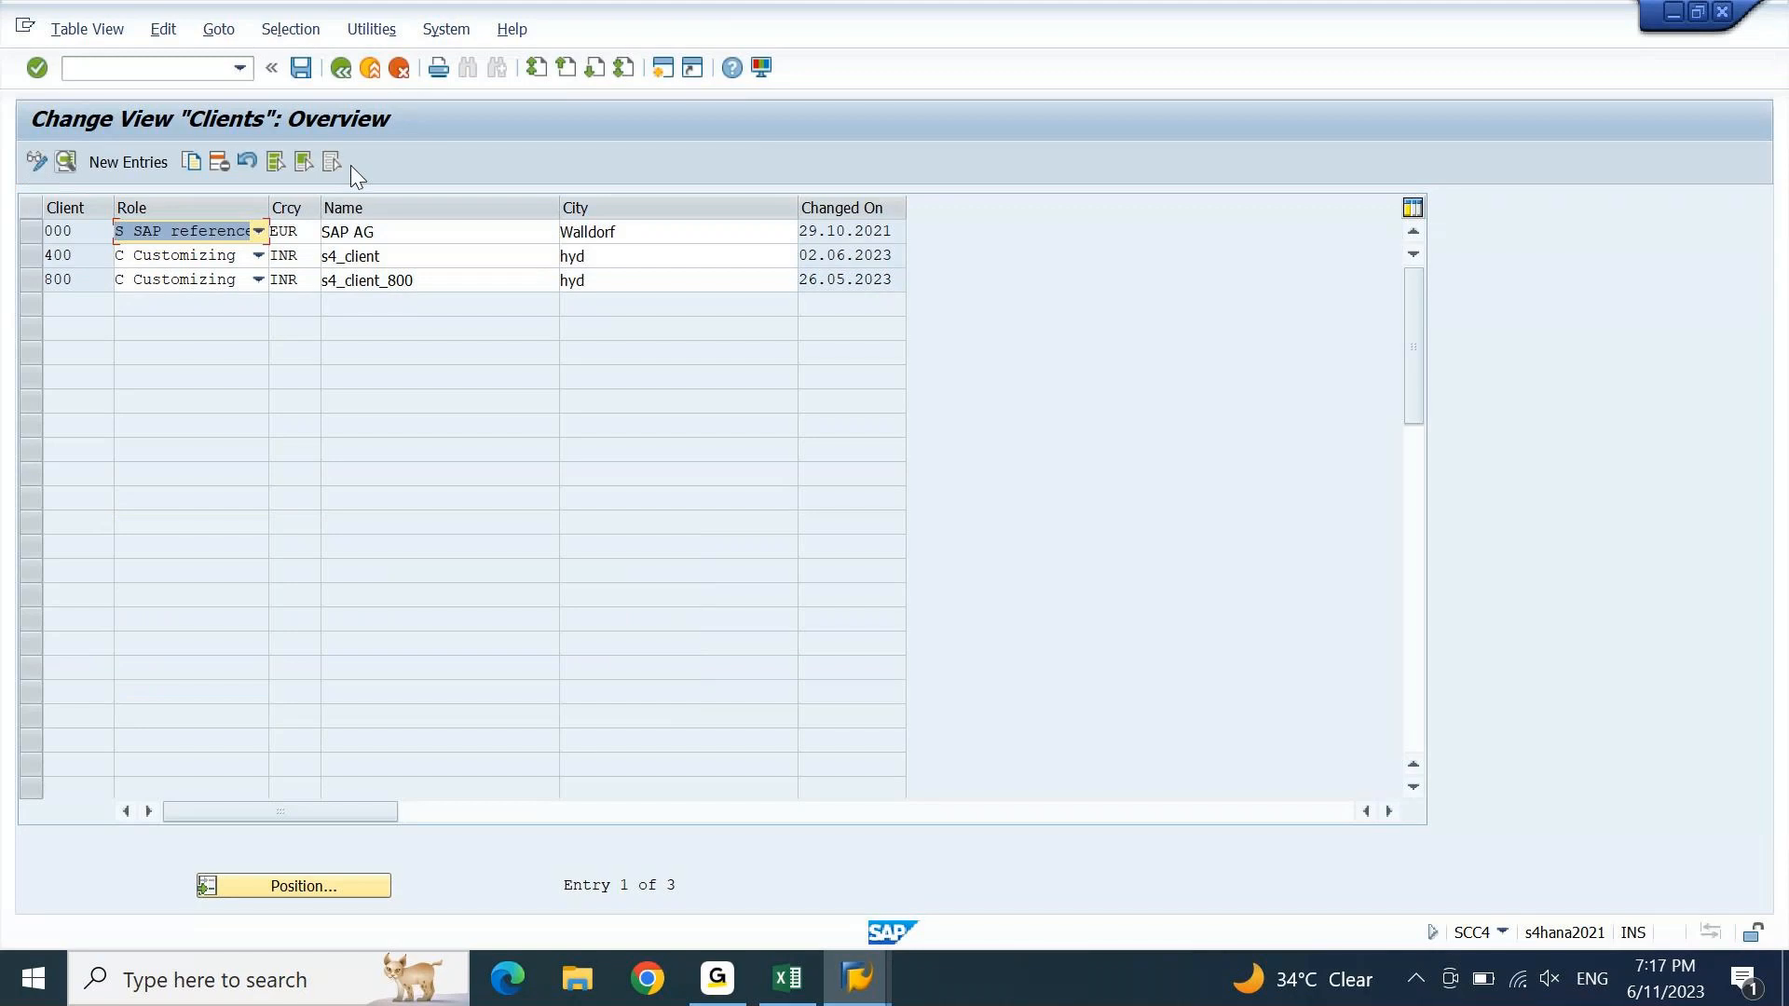
click(312, 255)
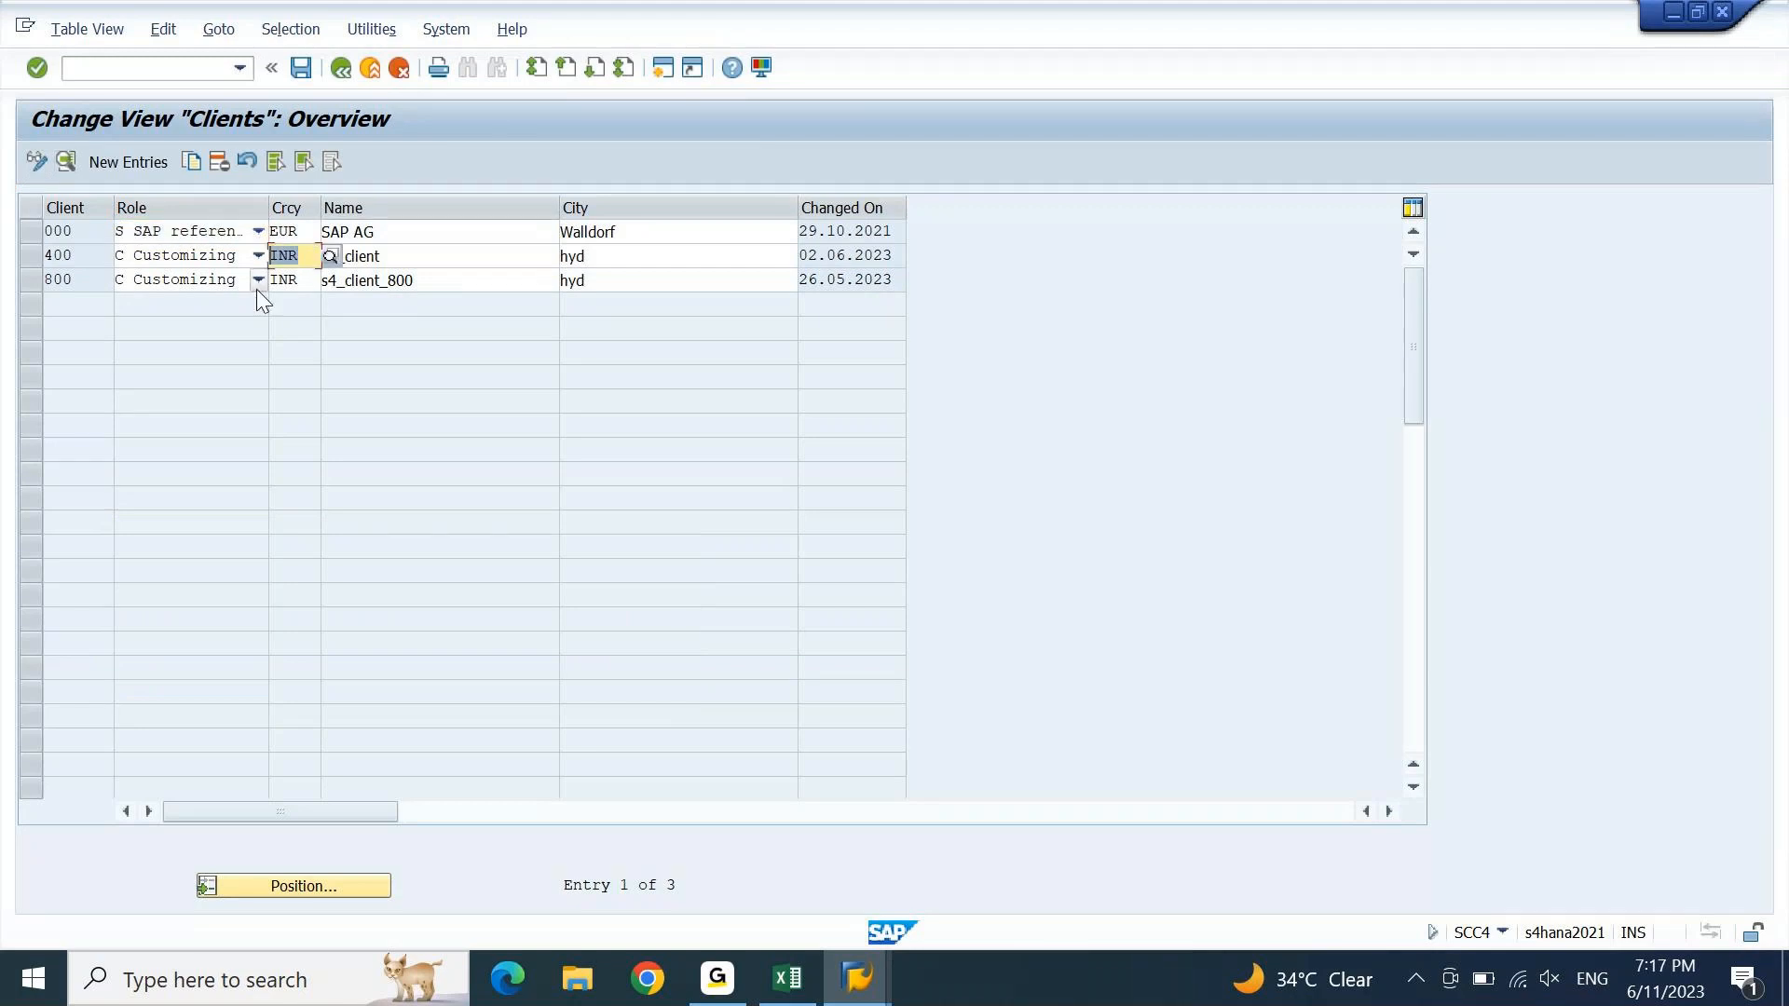
text(USD)
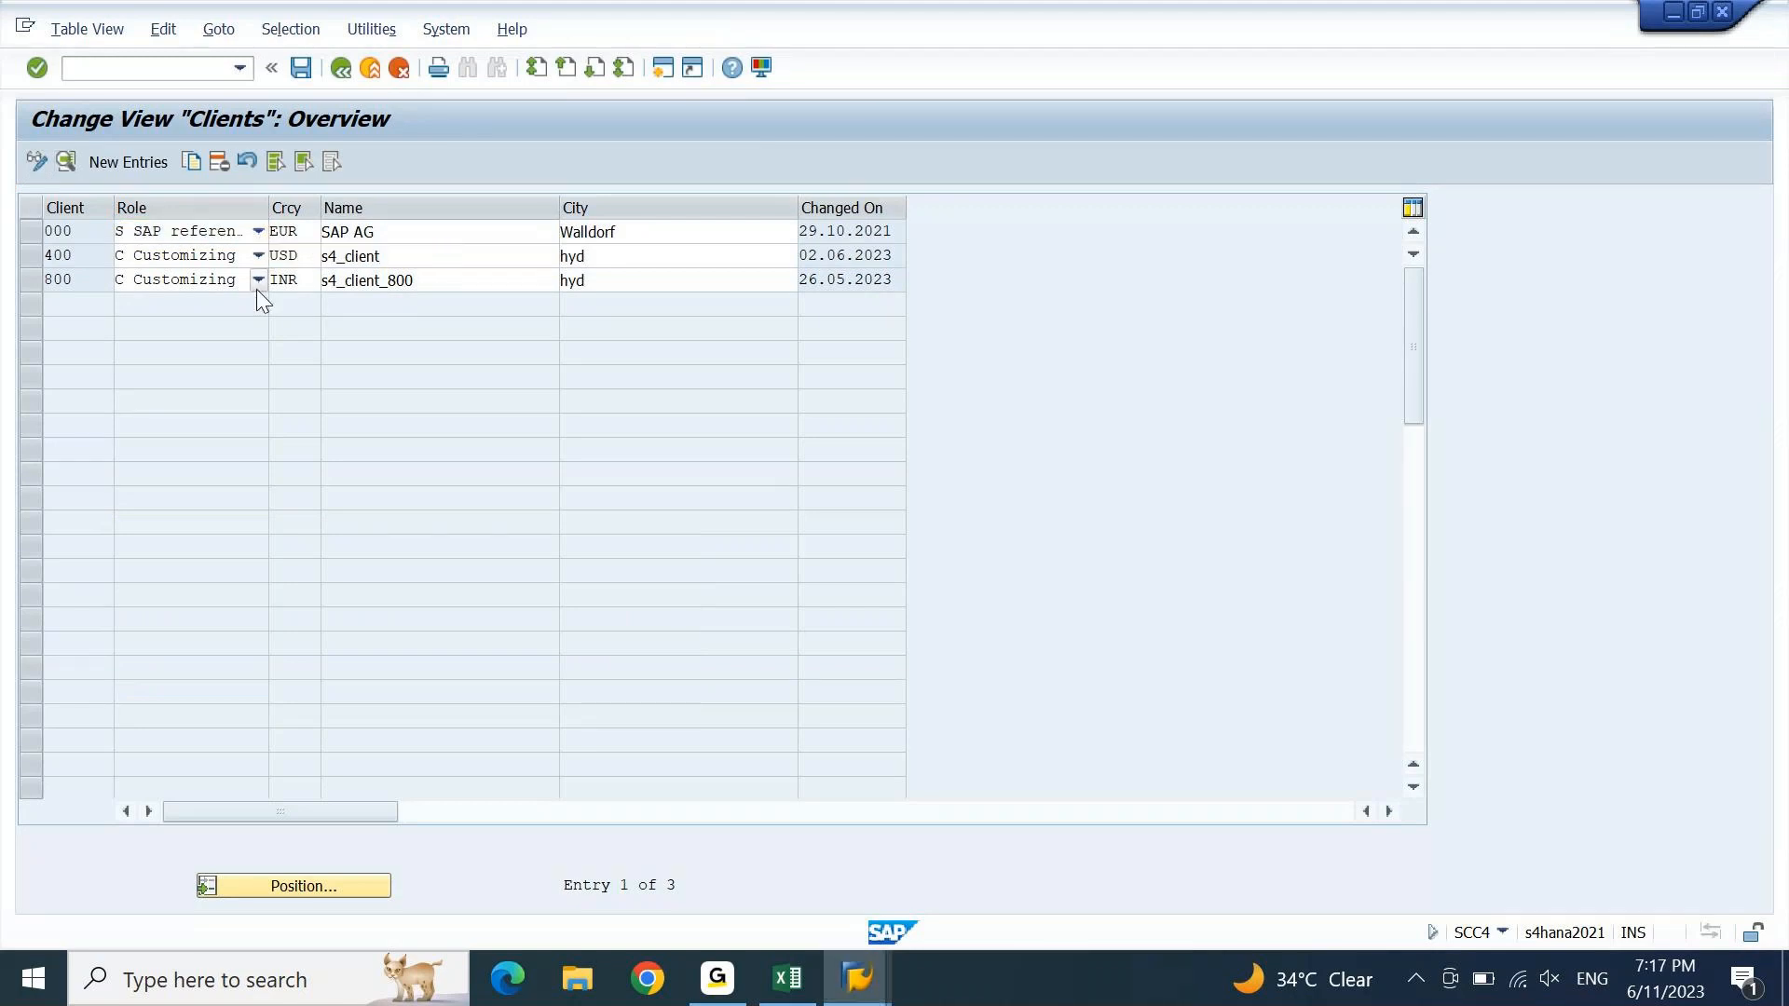
key(Return)
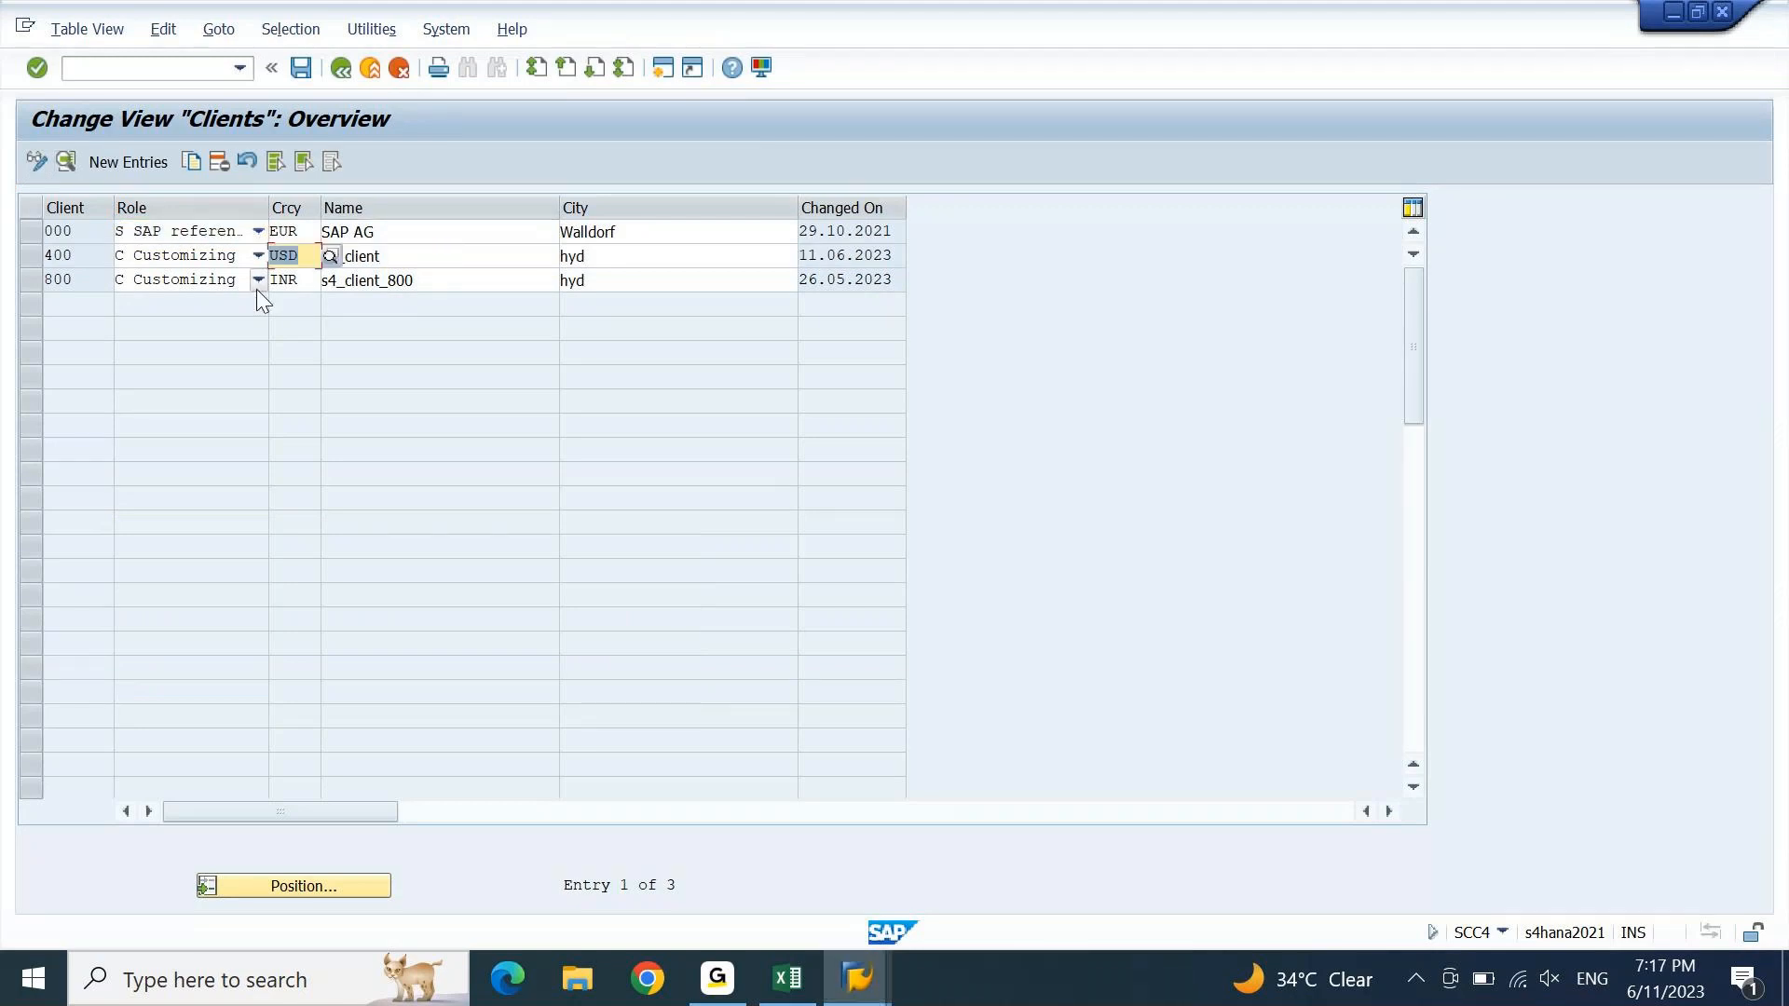
click(307, 70)
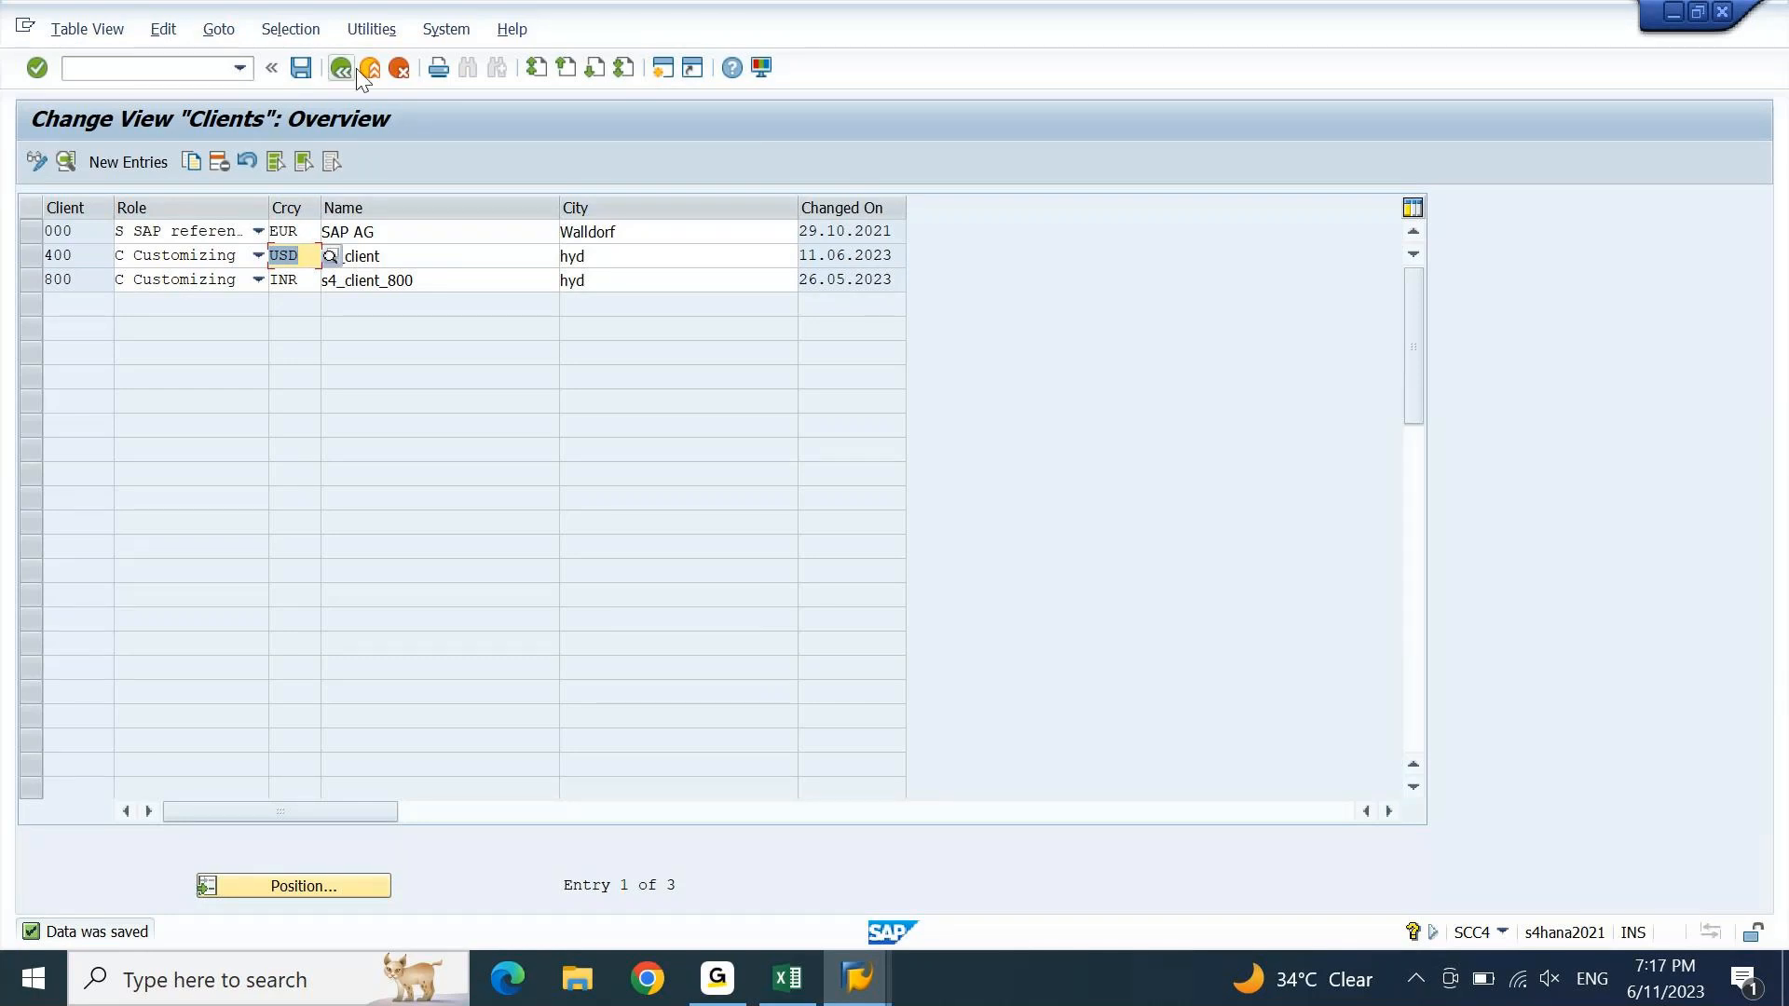
- Leave the clients overview, return to the SSGR controlling area entry in the other session and recheck its currency
click(352, 71)
mouse_move(858, 995)
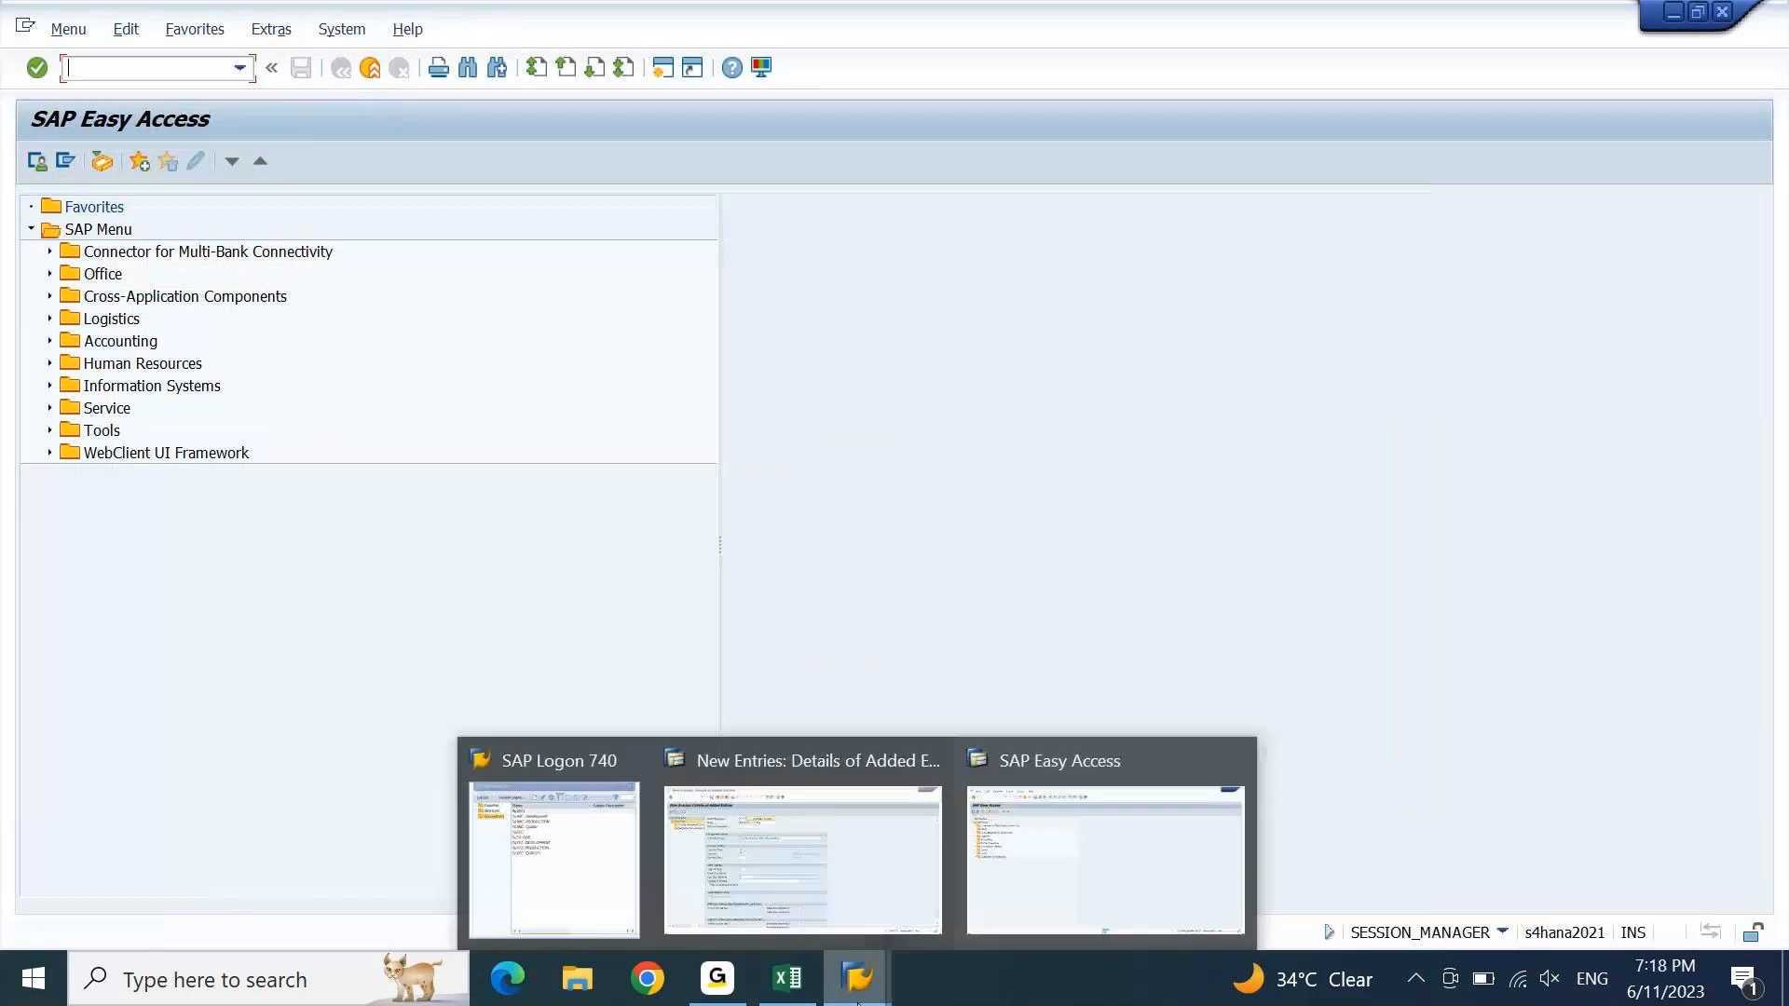
click(804, 893)
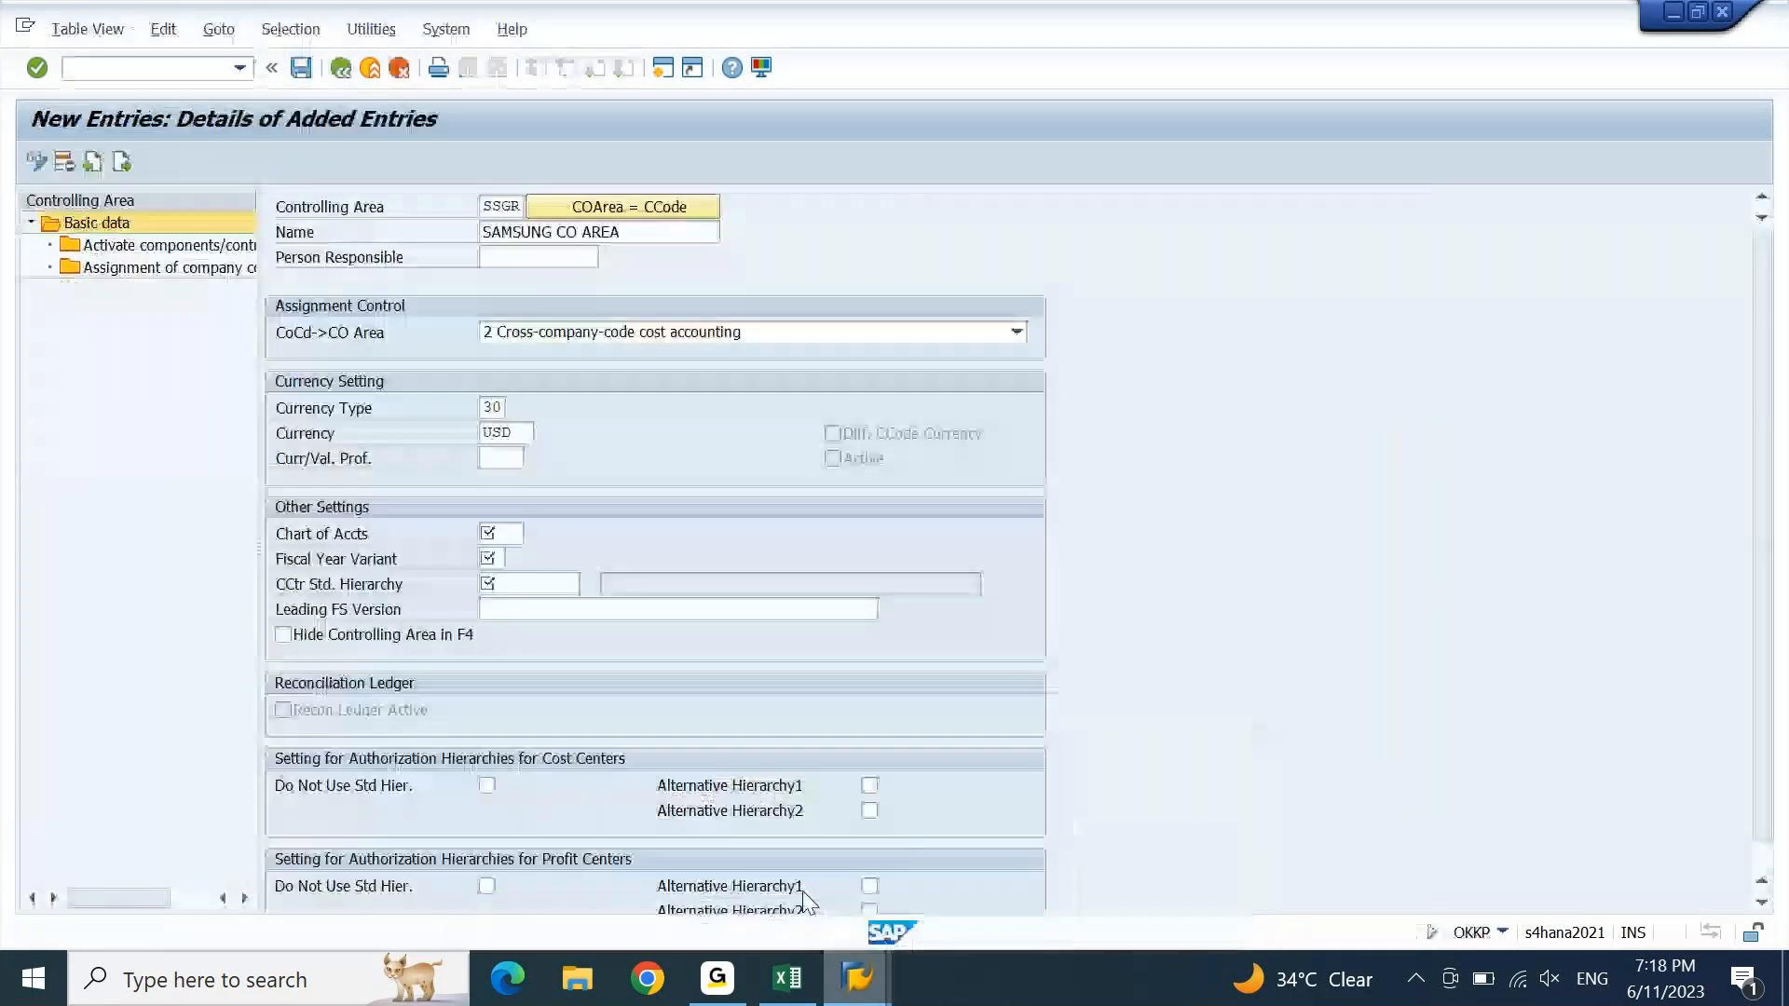
click(515, 580)
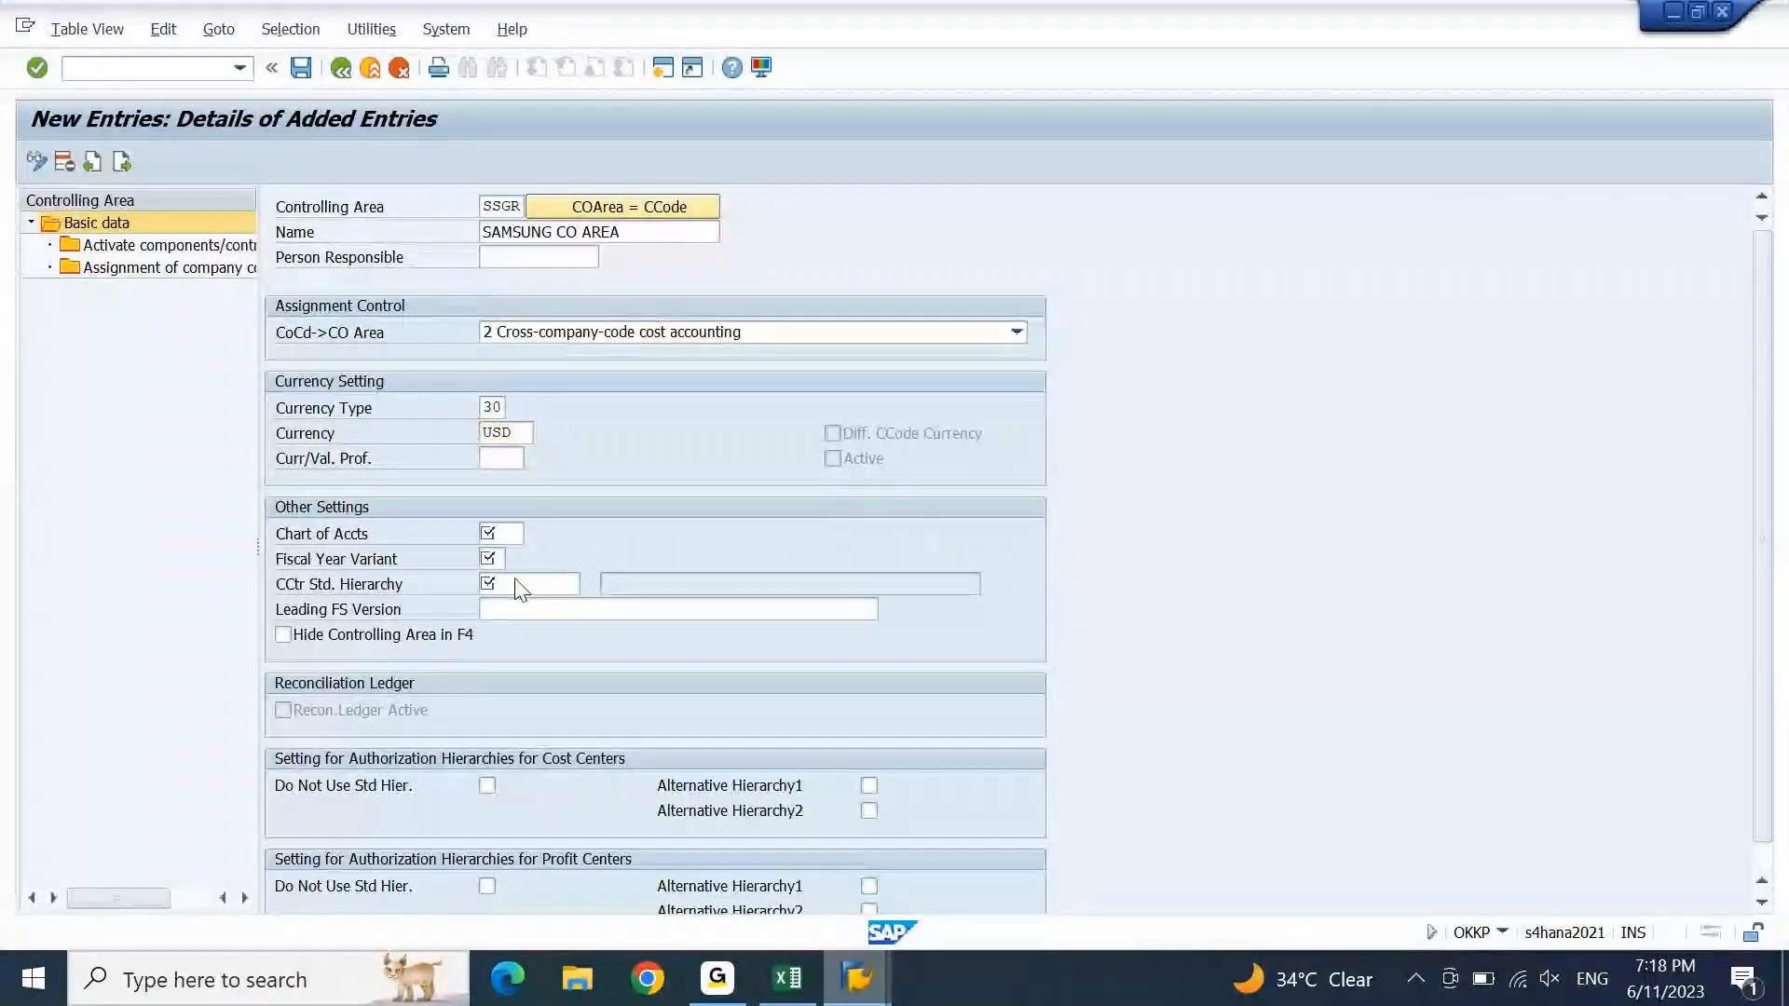
key(Return)
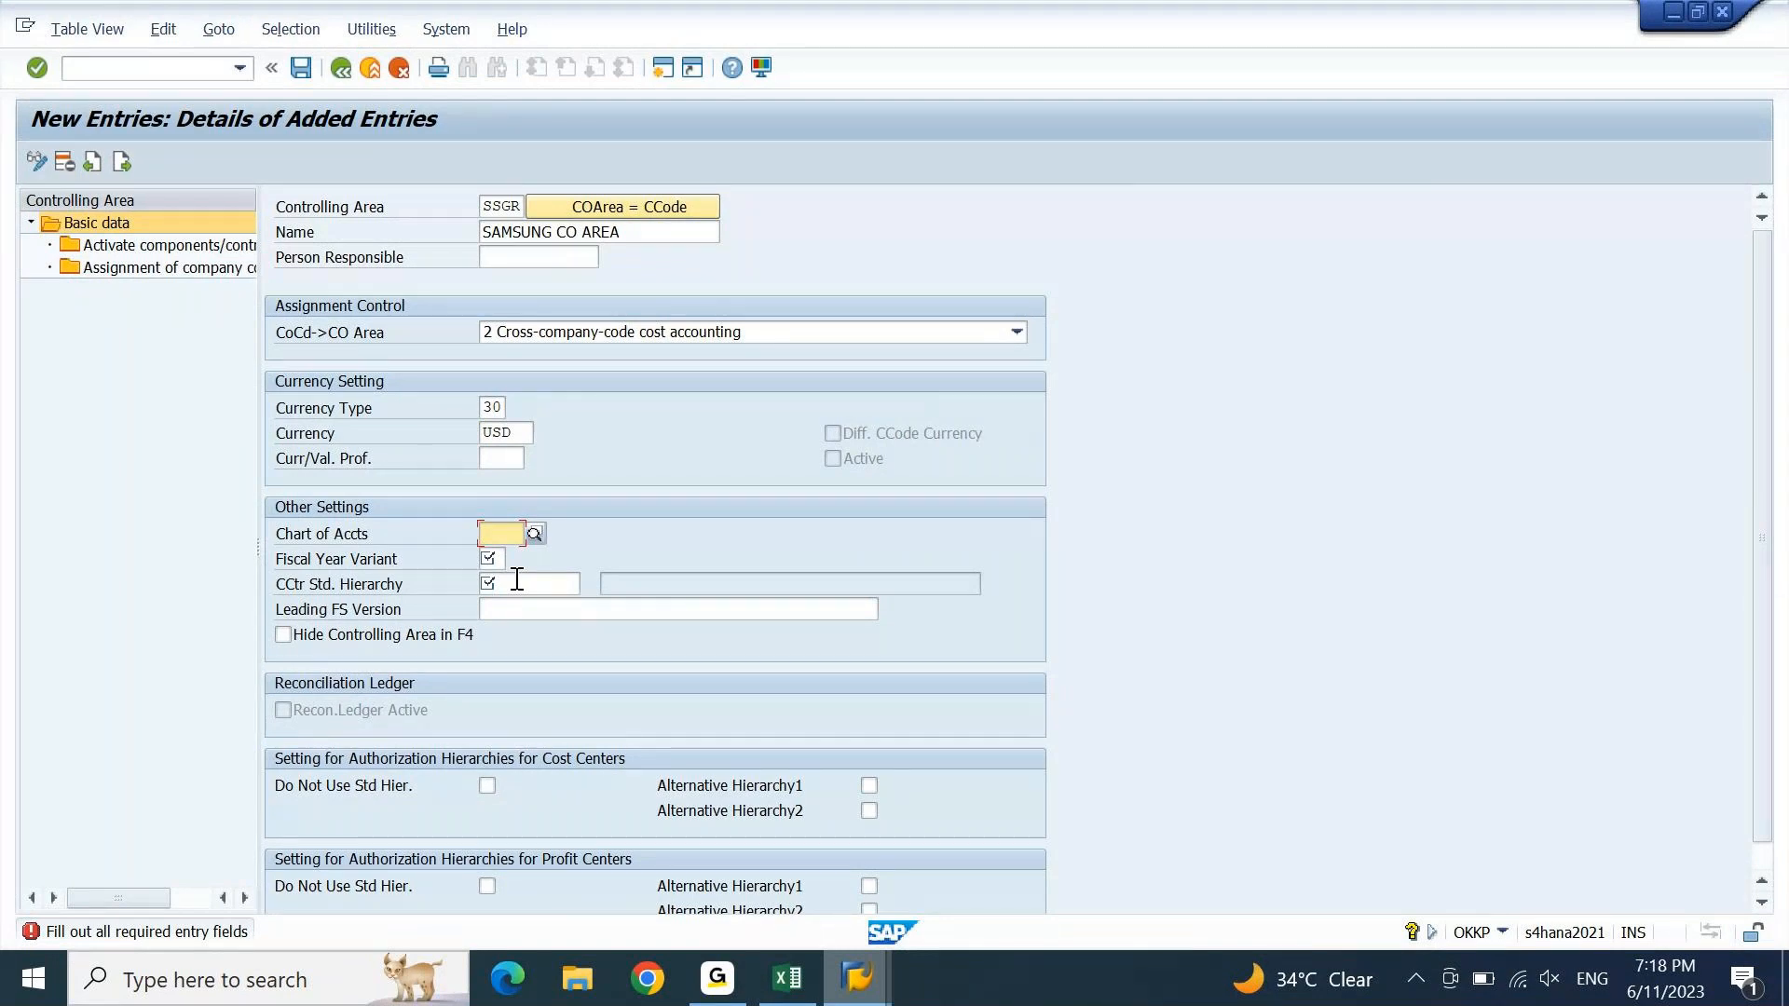
click(514, 435)
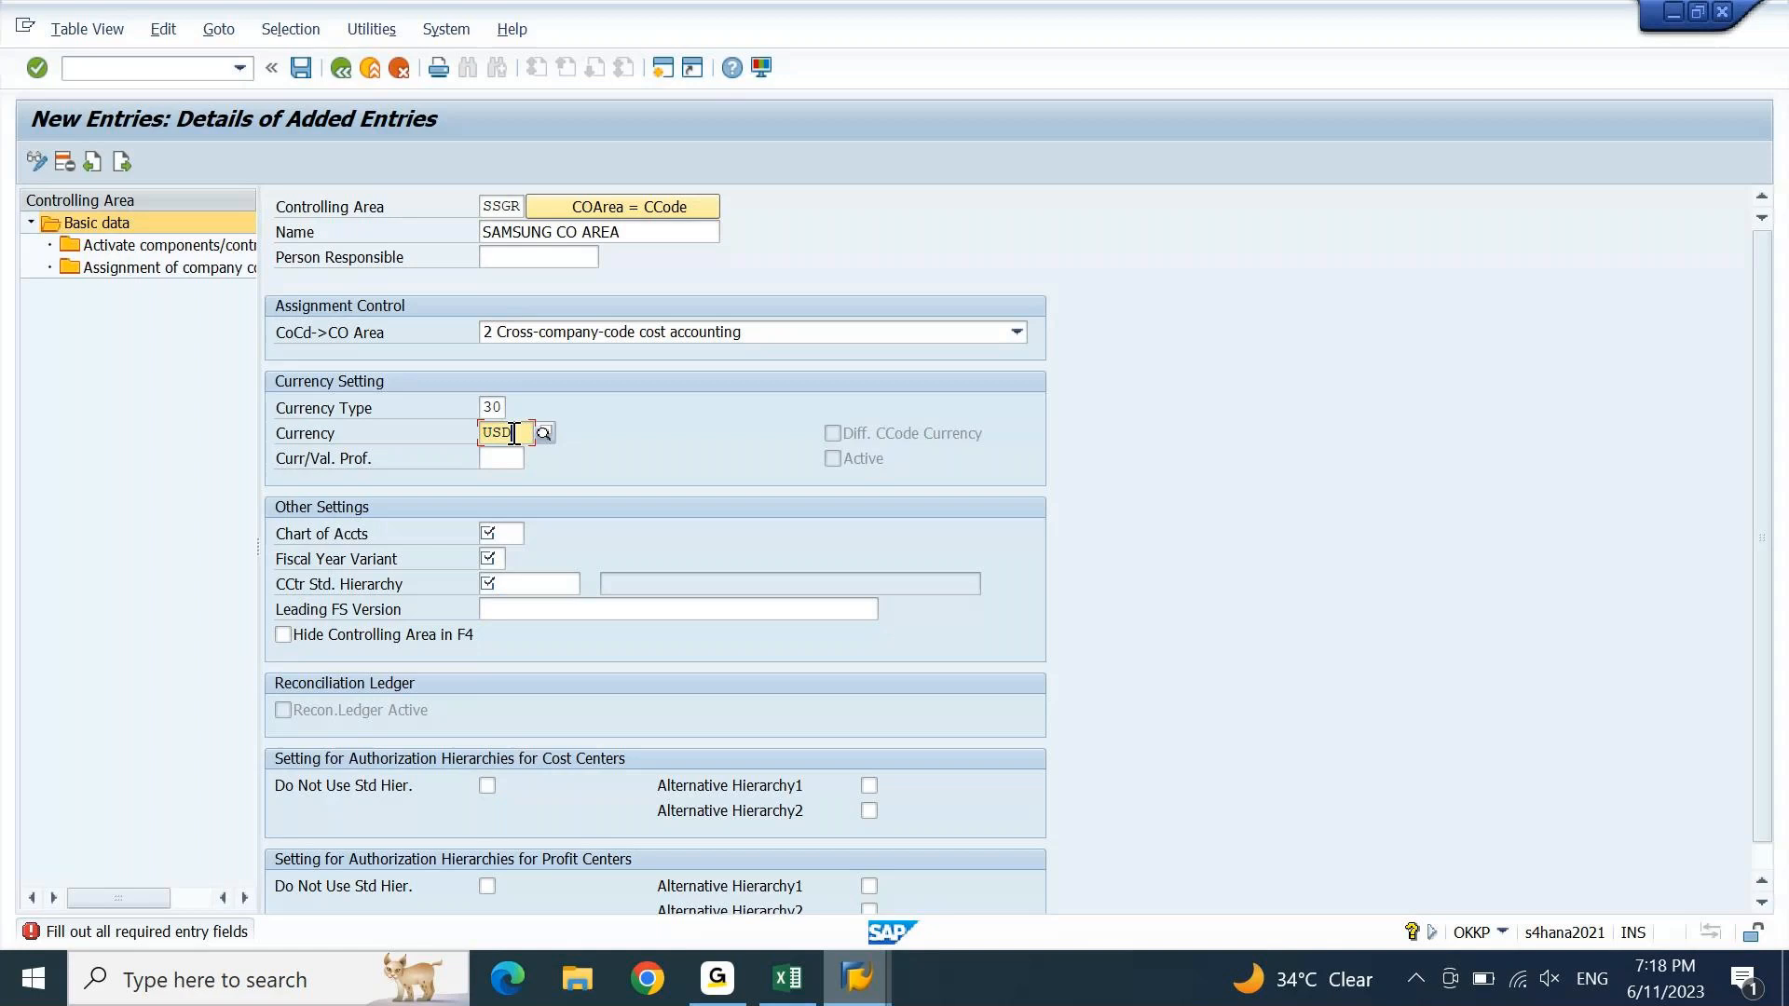
- Set the controlling area's chart of accounts to SSGR and its fiscal year variant to K4
click(505, 534)
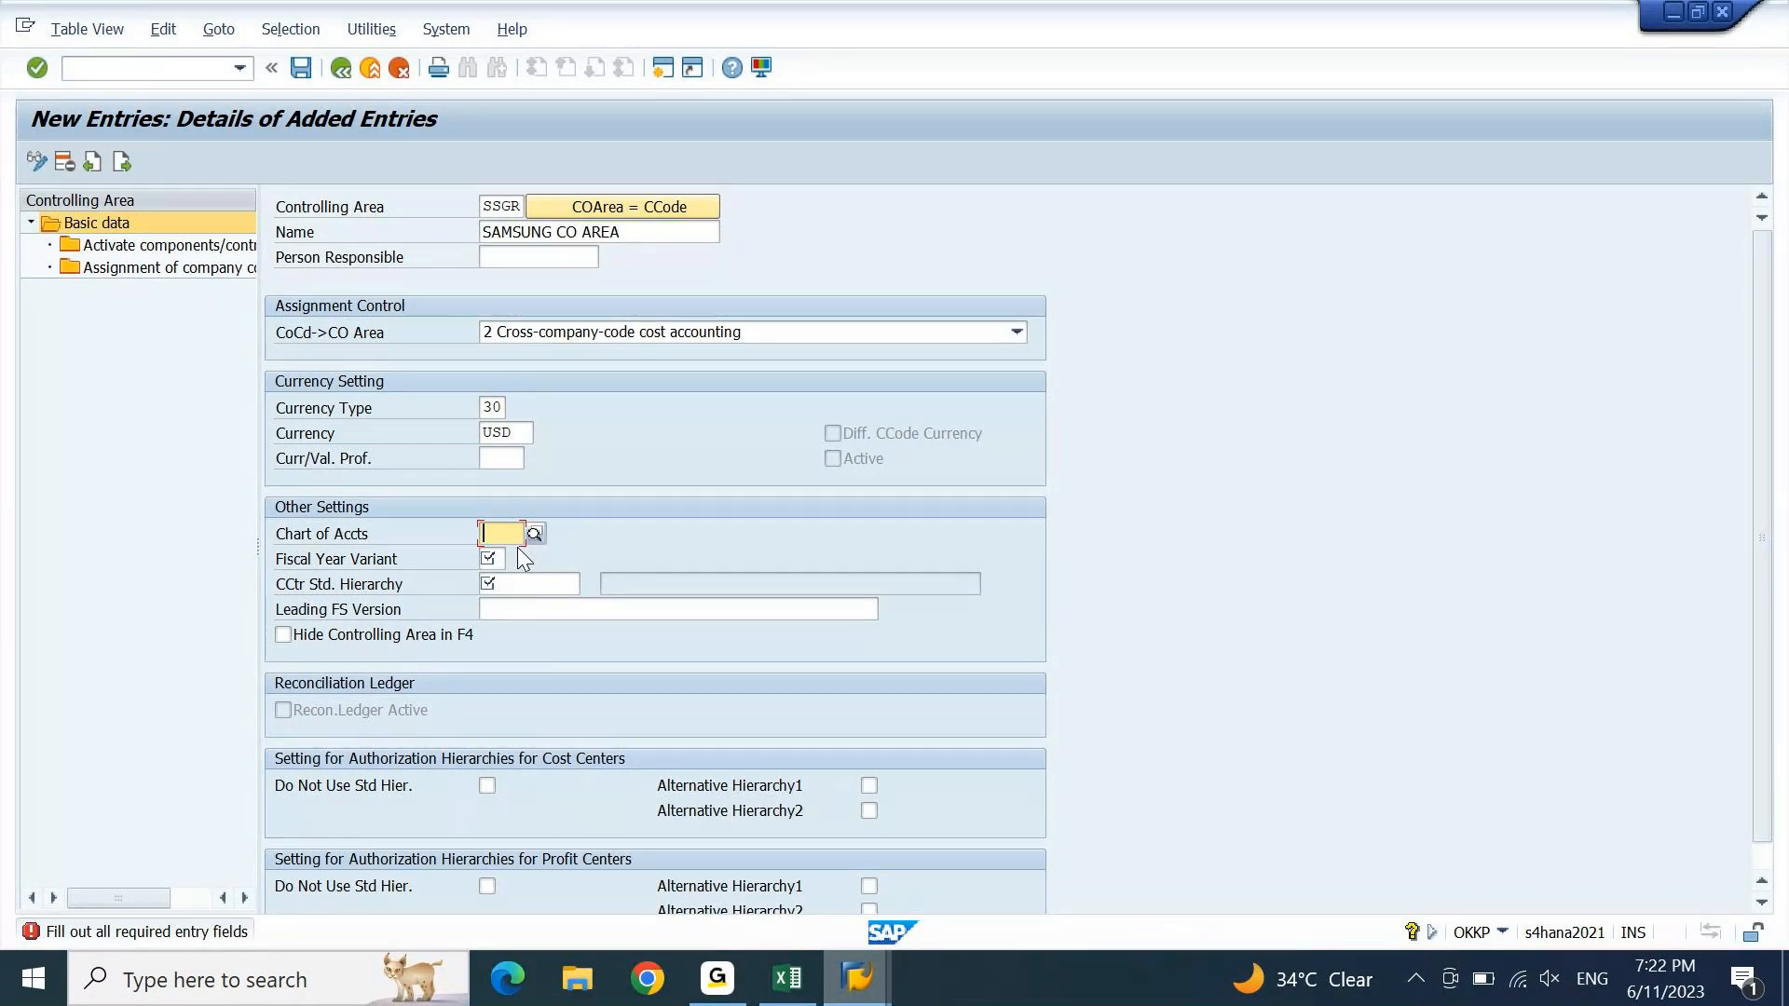
key(F4)
text(SSGR)
key(Return)
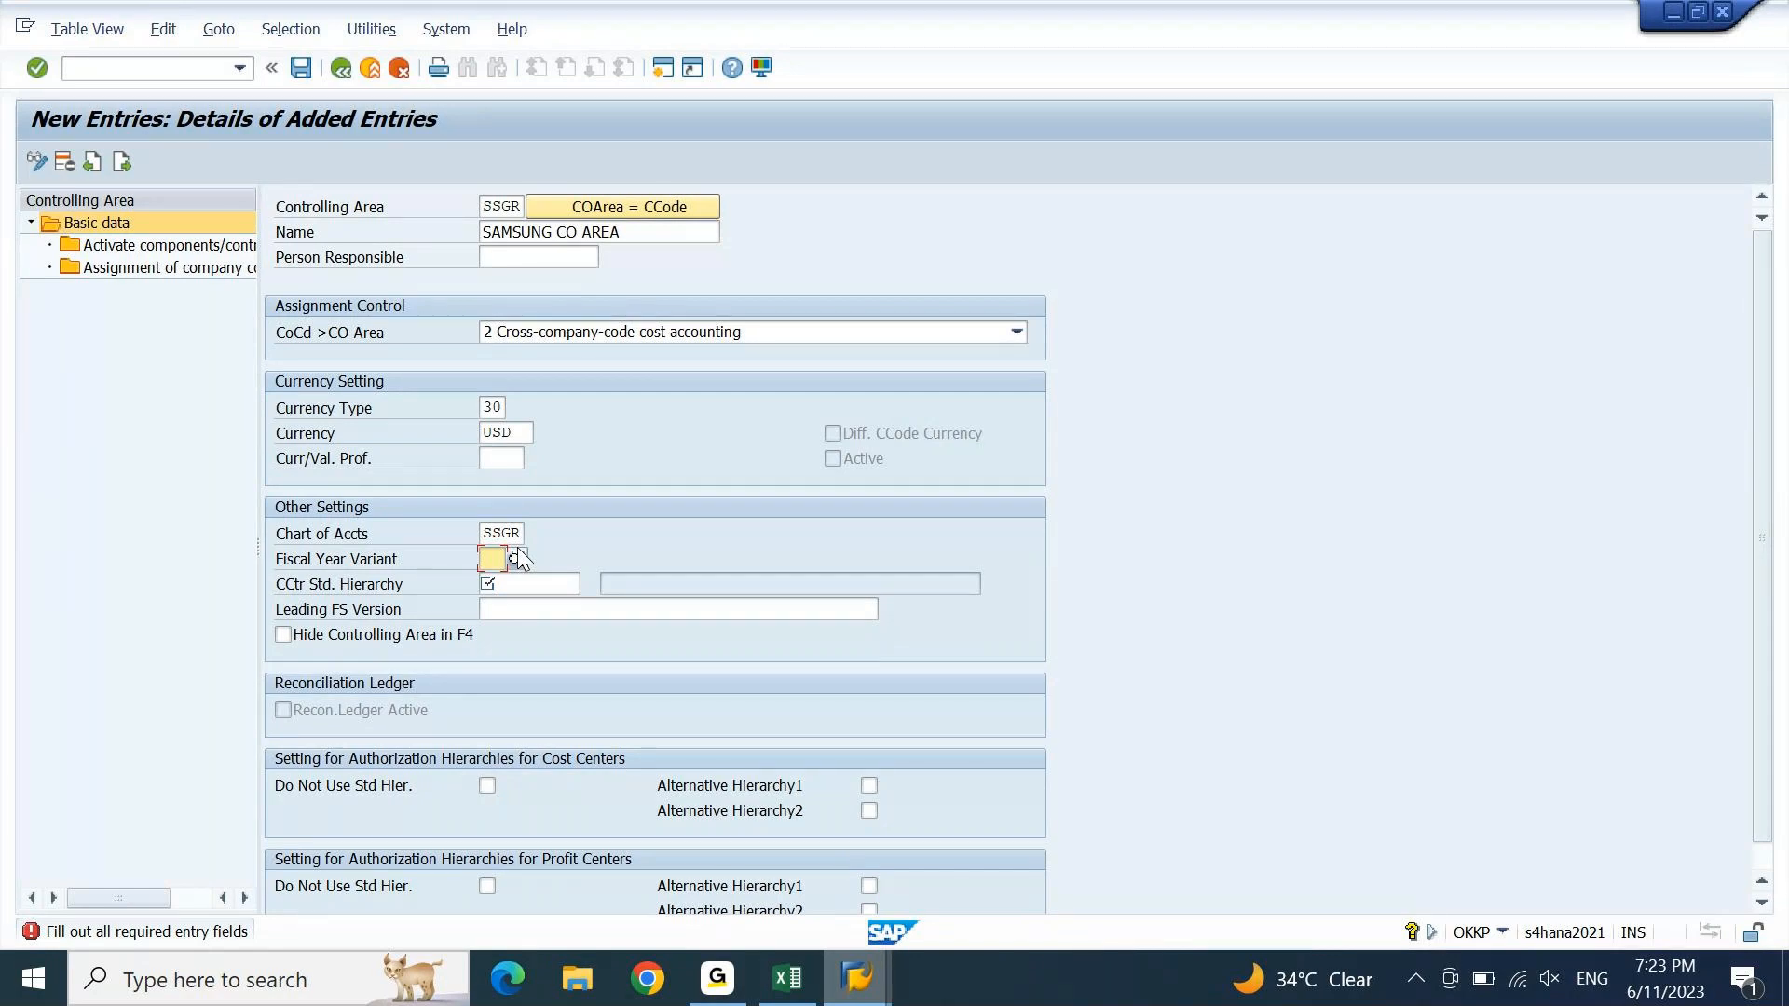
text(K4)
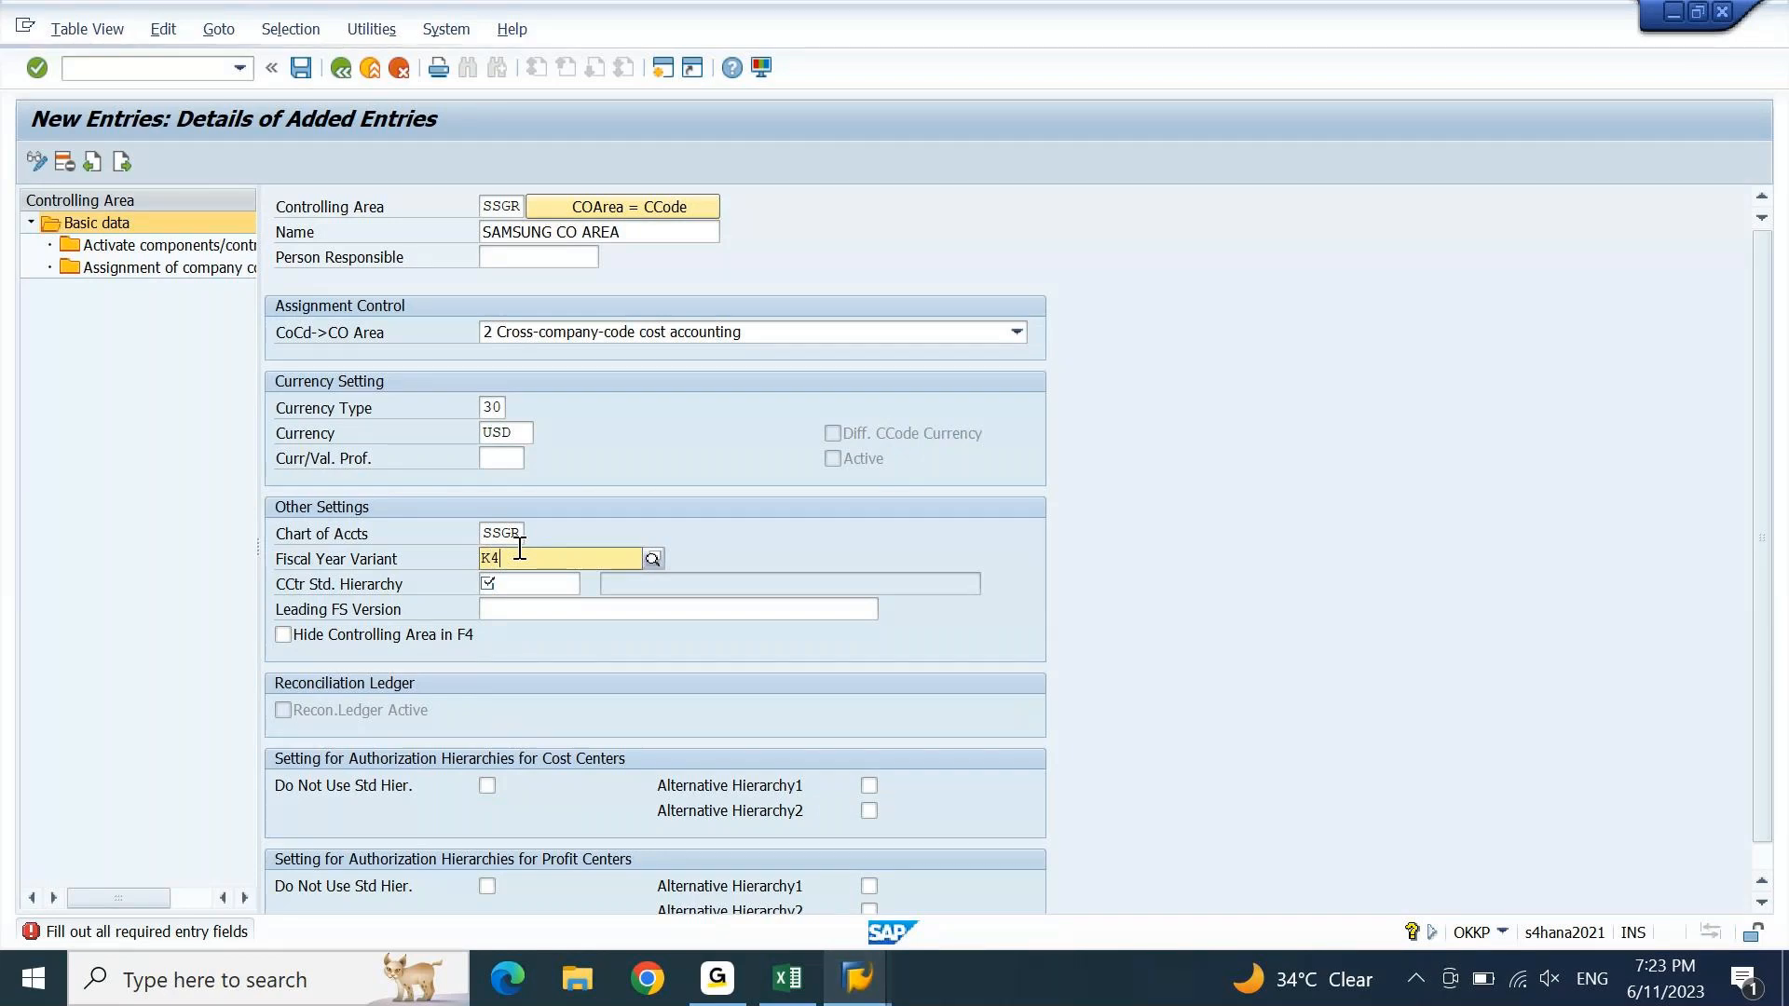
key(Return)
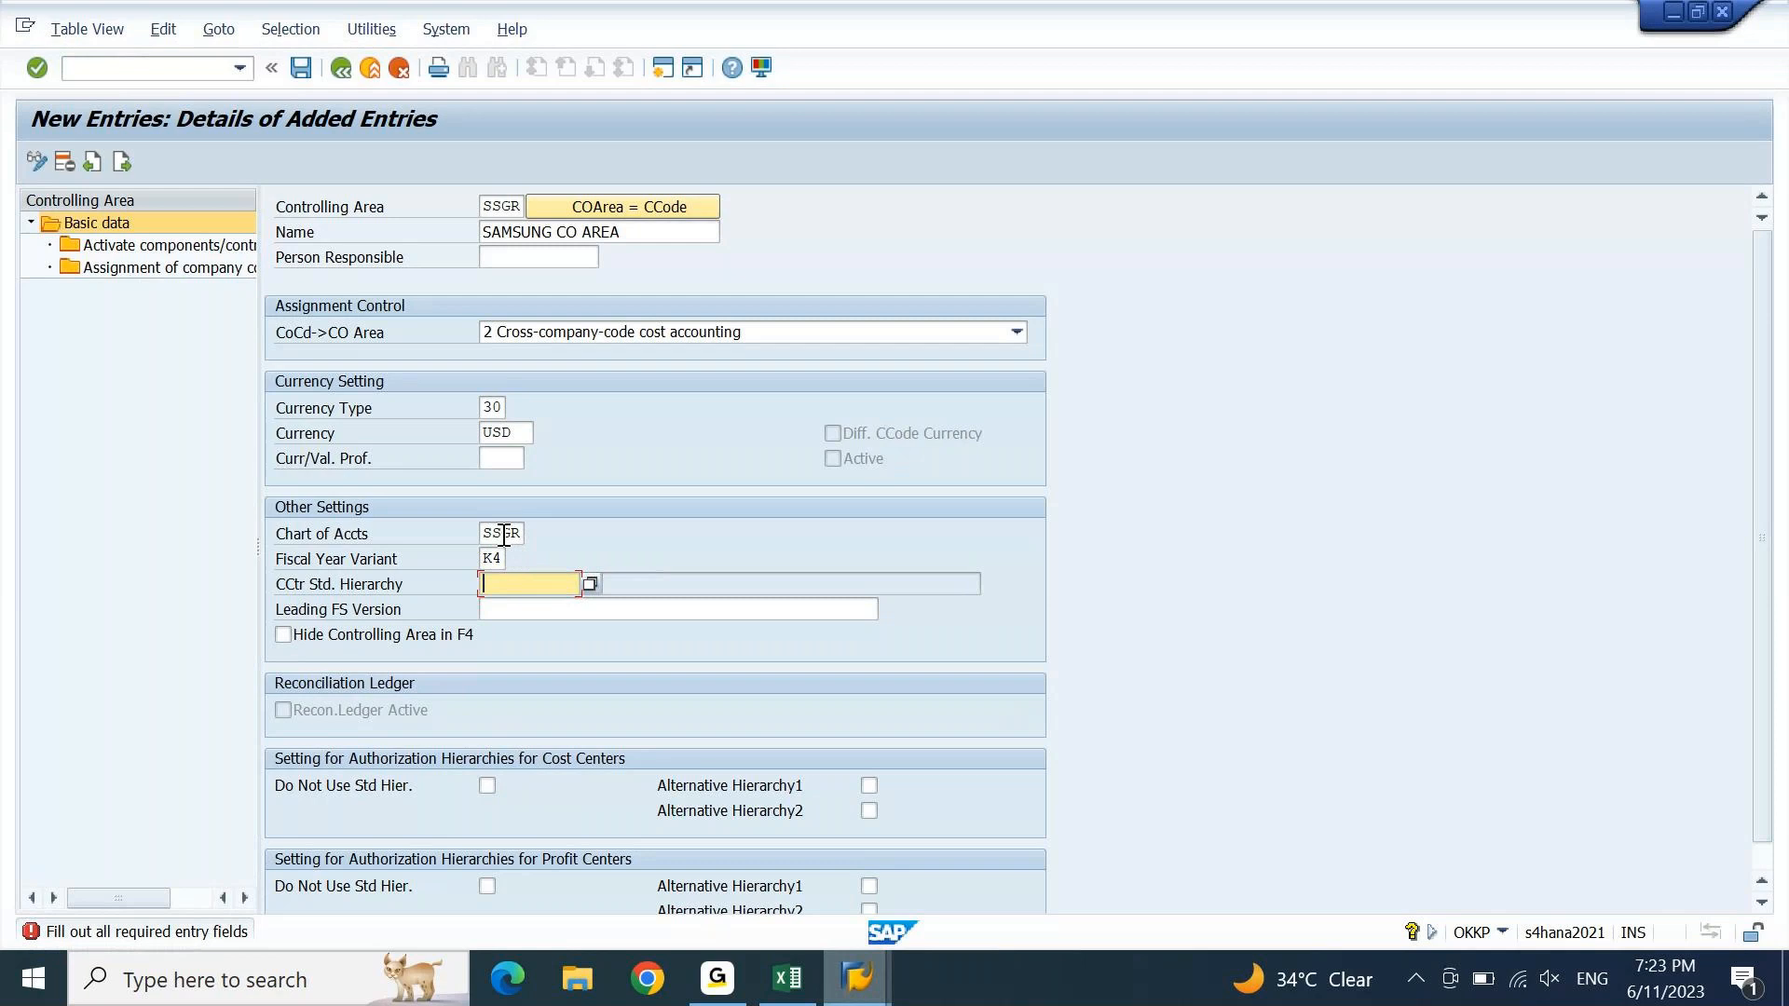
click(503, 534)
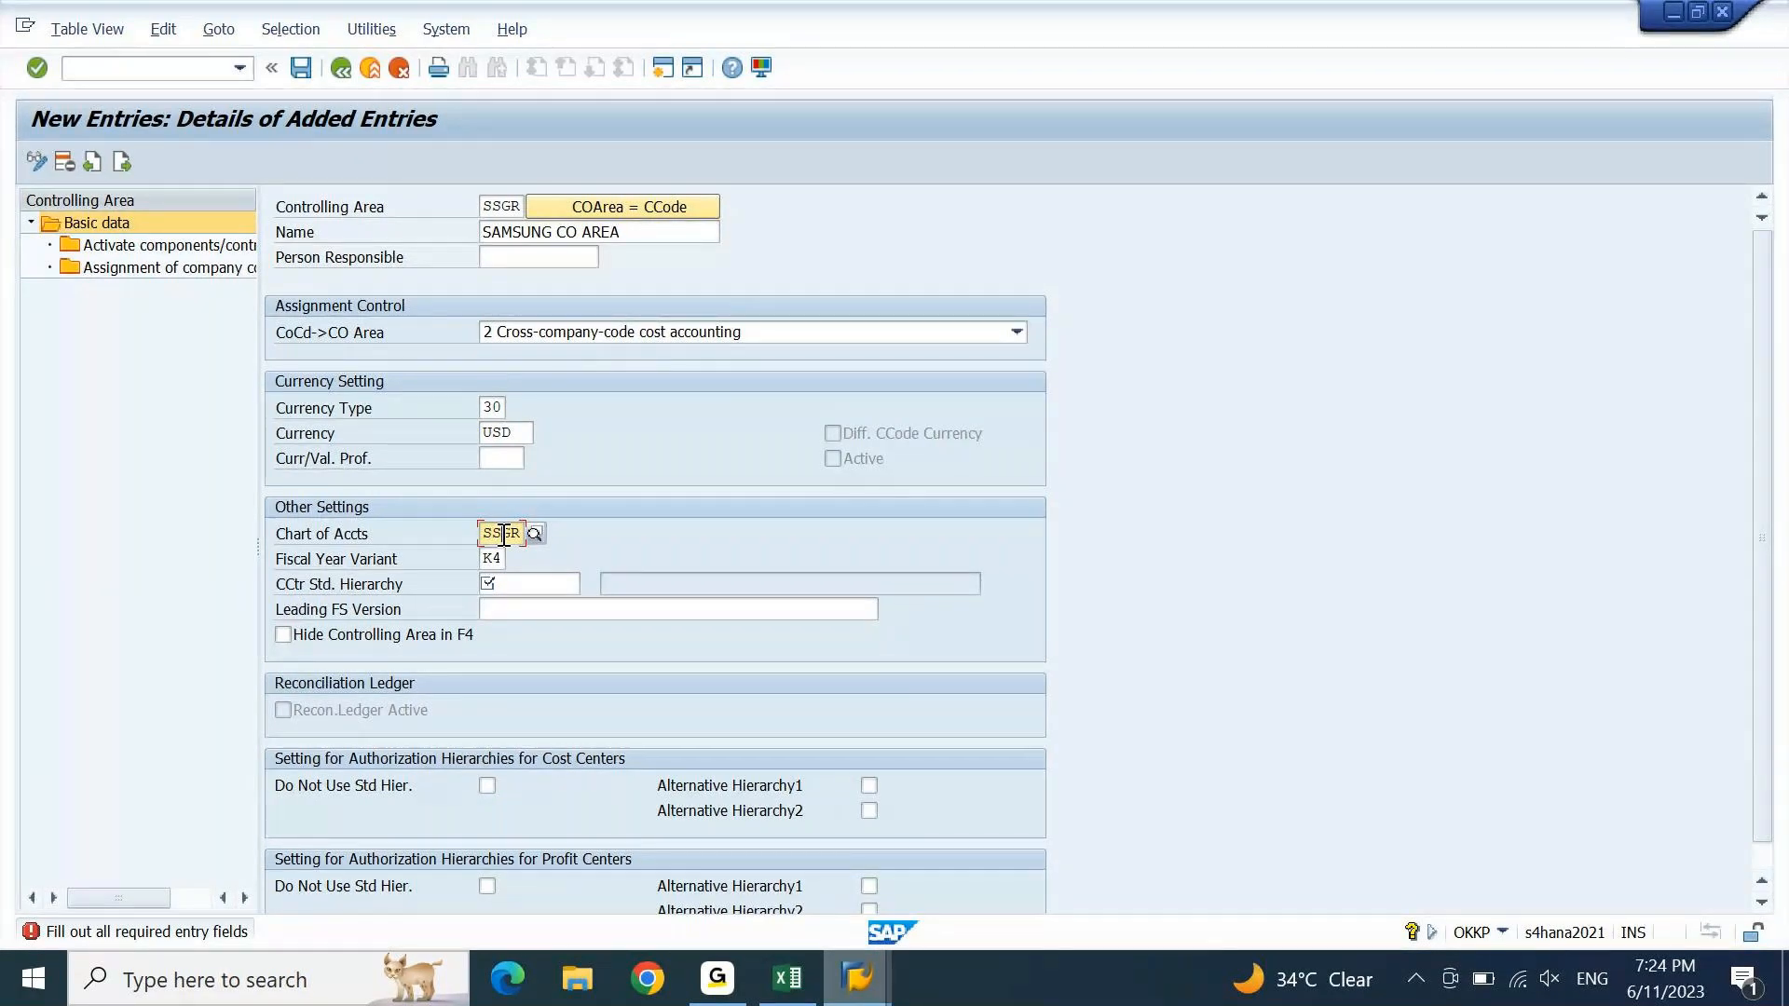
click(512, 591)
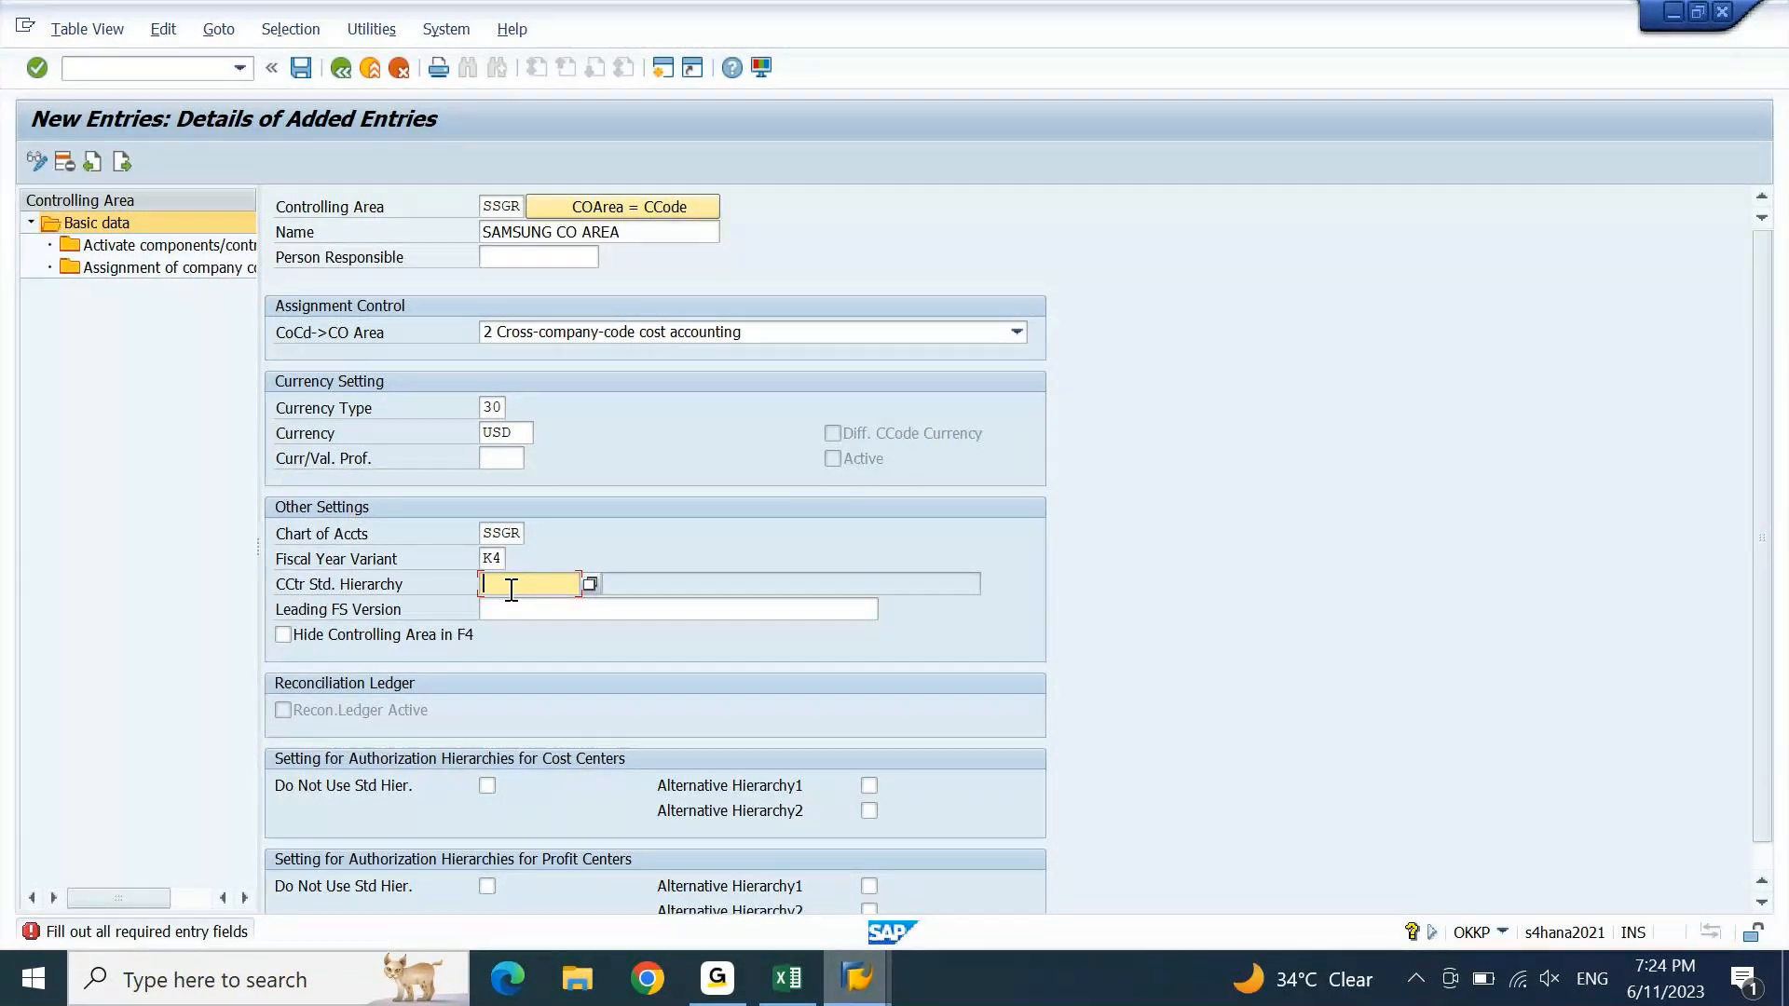
- Set the controlling area's cost center standard hierarchy to SSGR_CC, have it created as a standard hierarchy and save with the proposed customizing request
text(SSGR_CCTR)
key(BackSpace)
key(BackSpace)
key(Return)
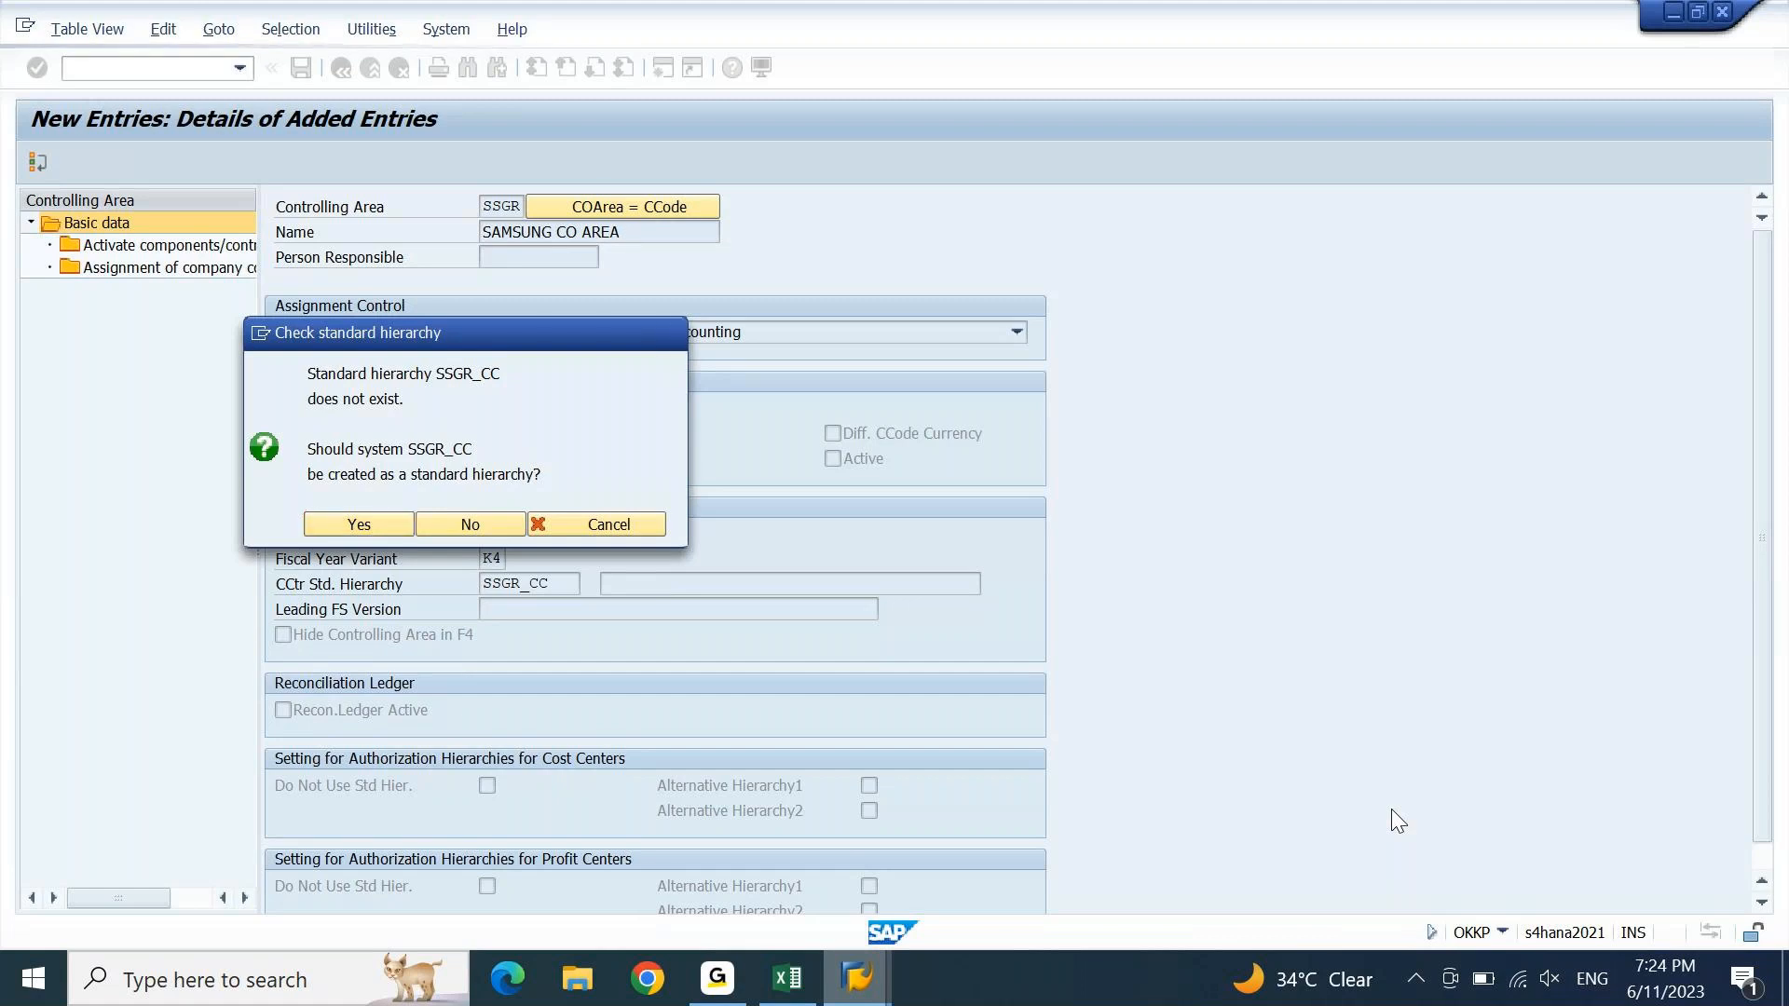
key(Return)
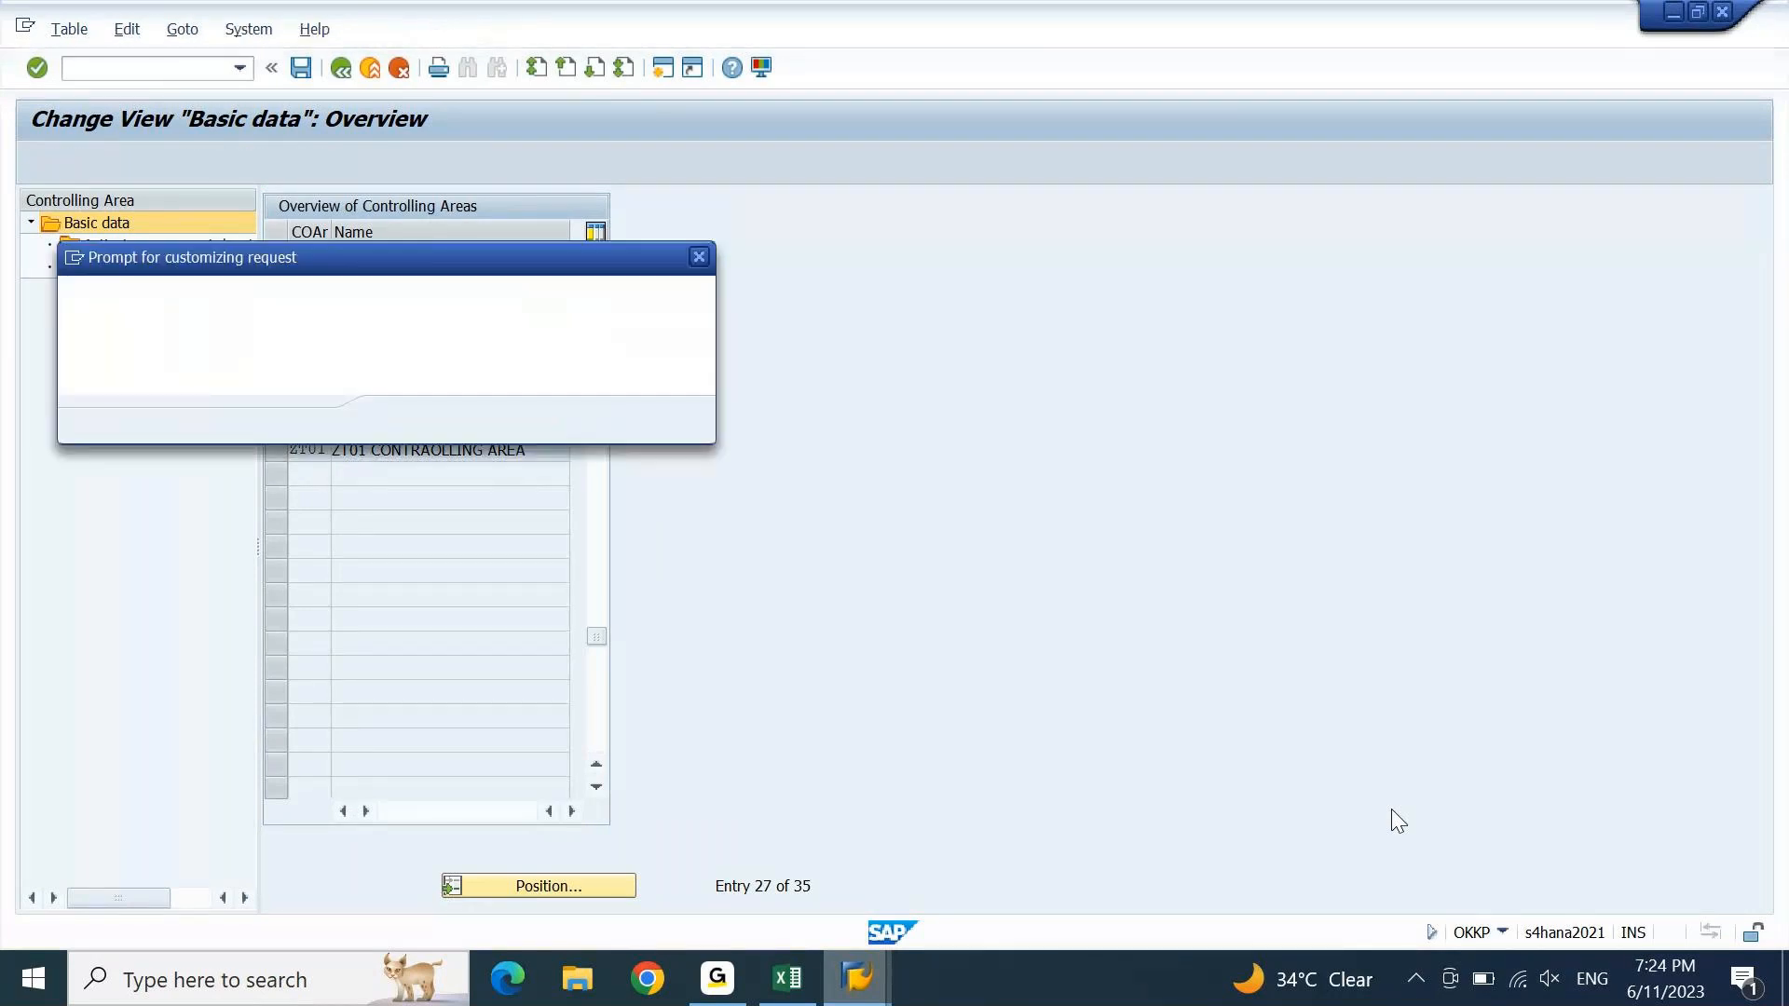
key(Return)
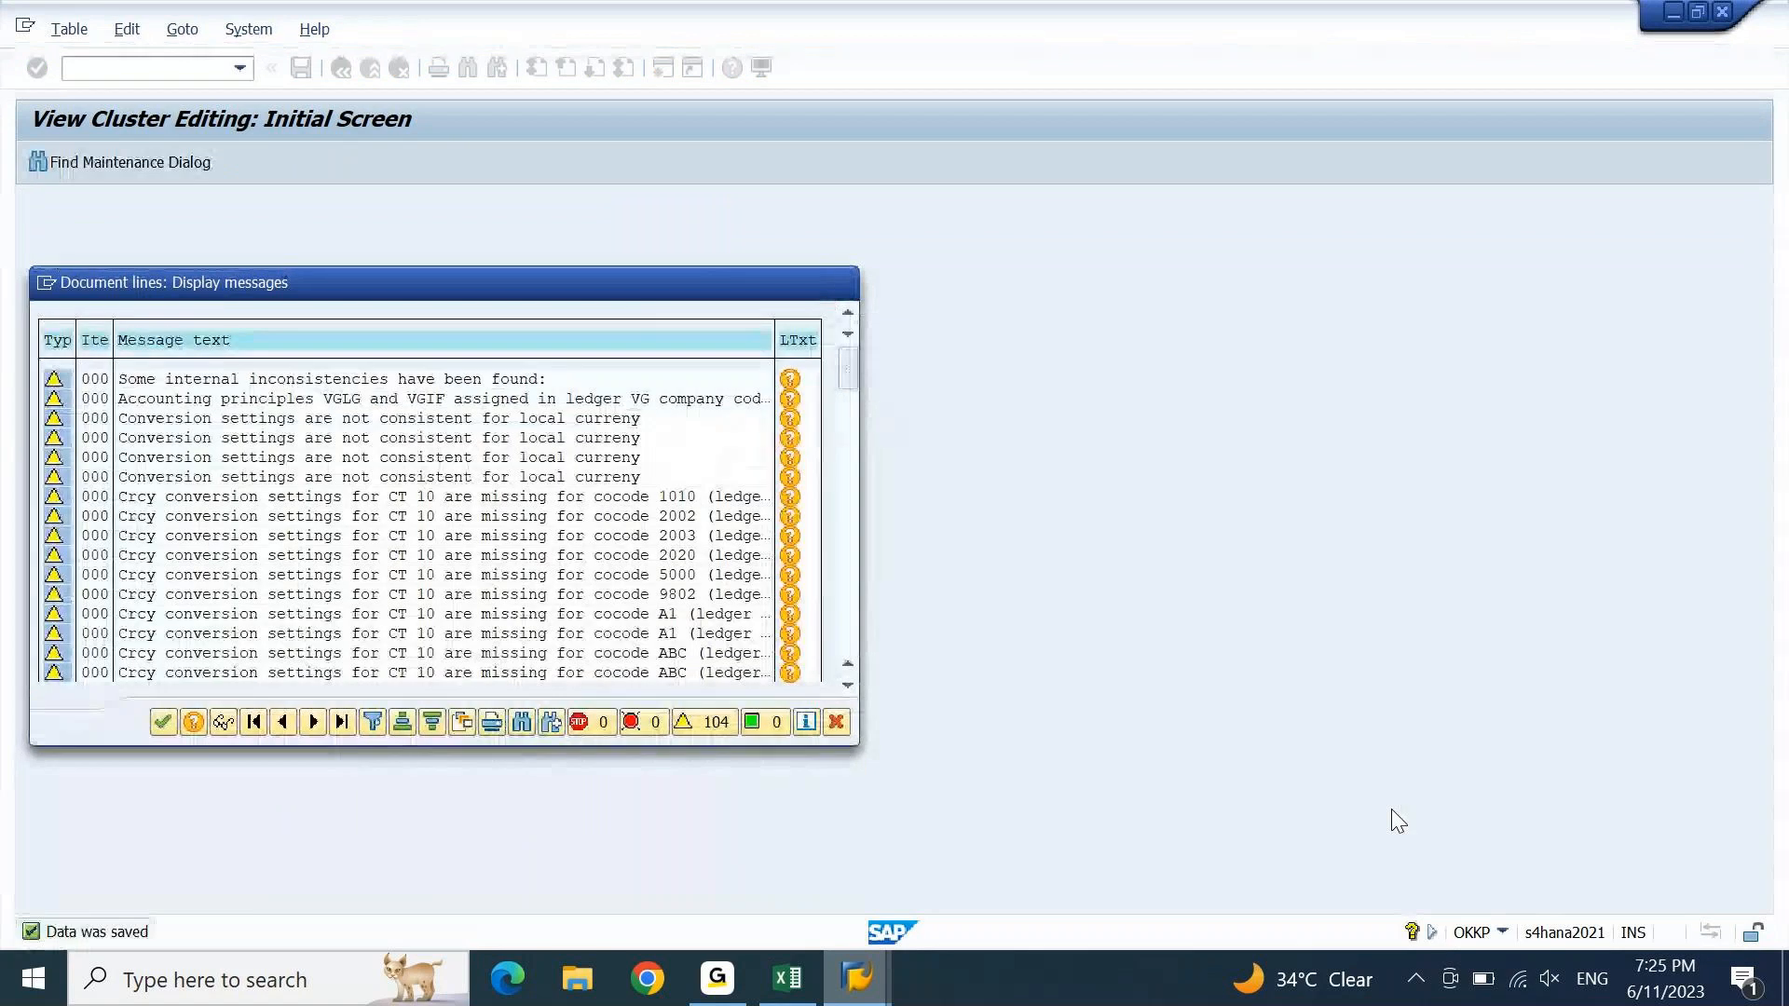
key(Return)
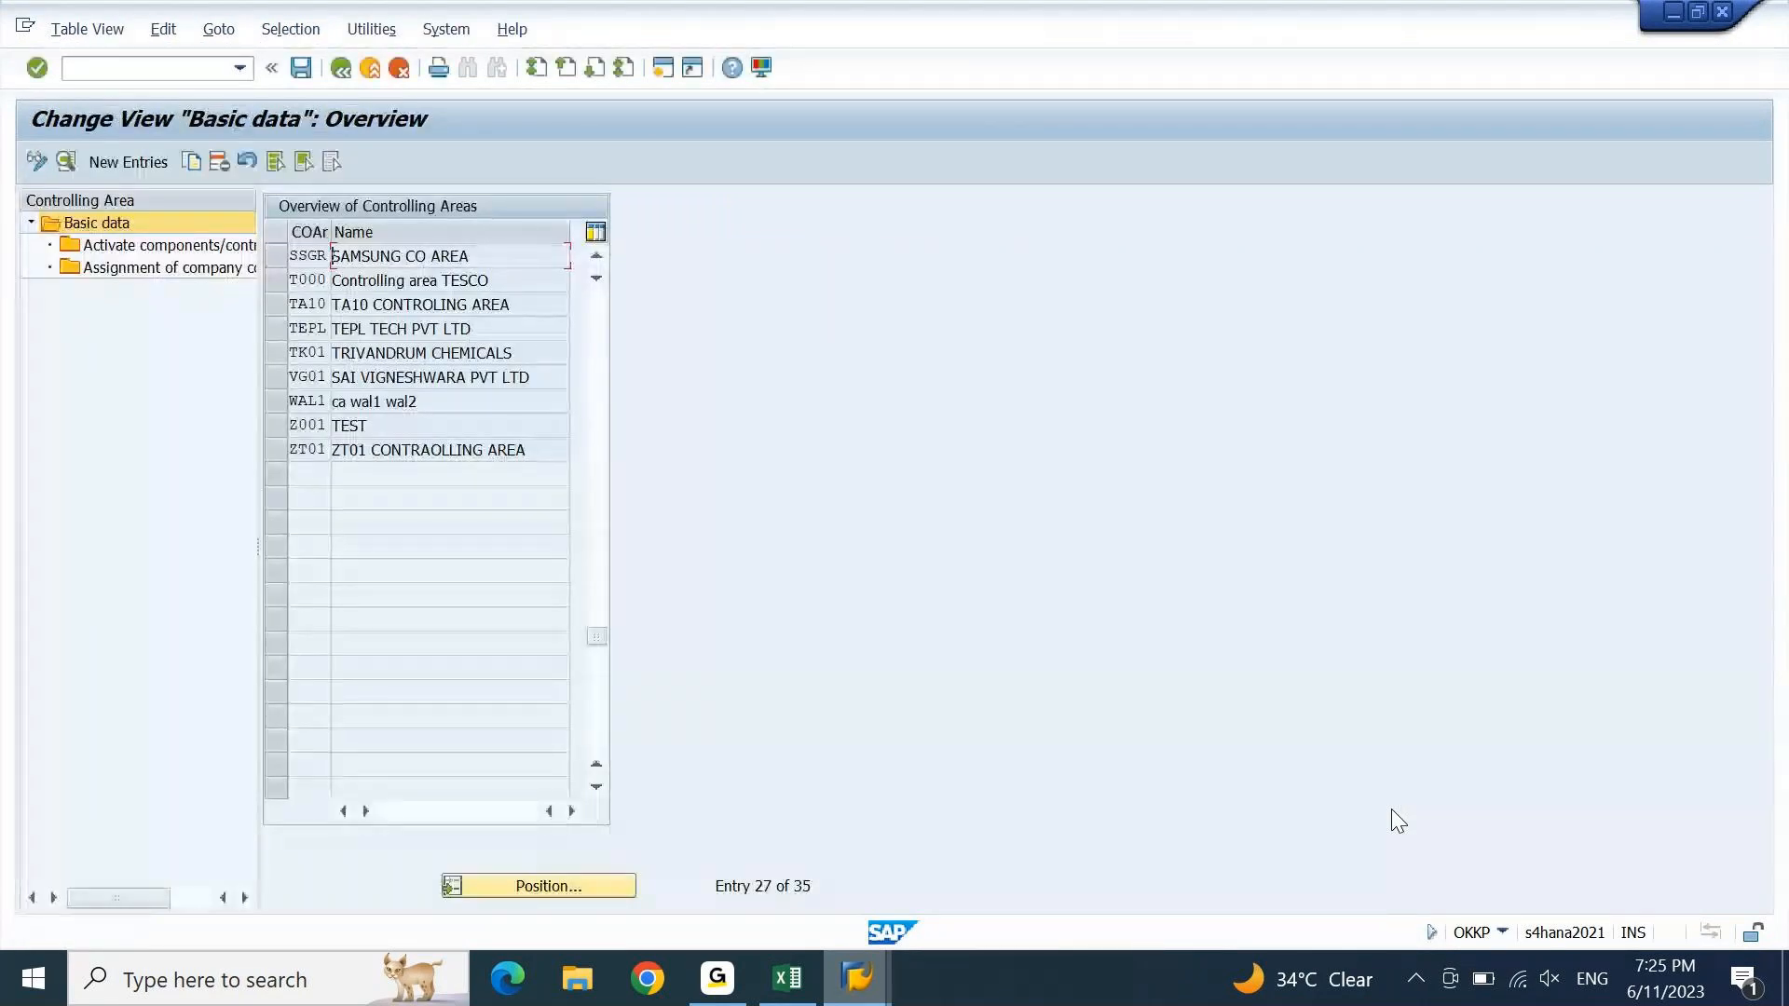
- Open the details of controlling area SSGR and review the controlling area tasks in the Excel checklist
double_click(352, 266)
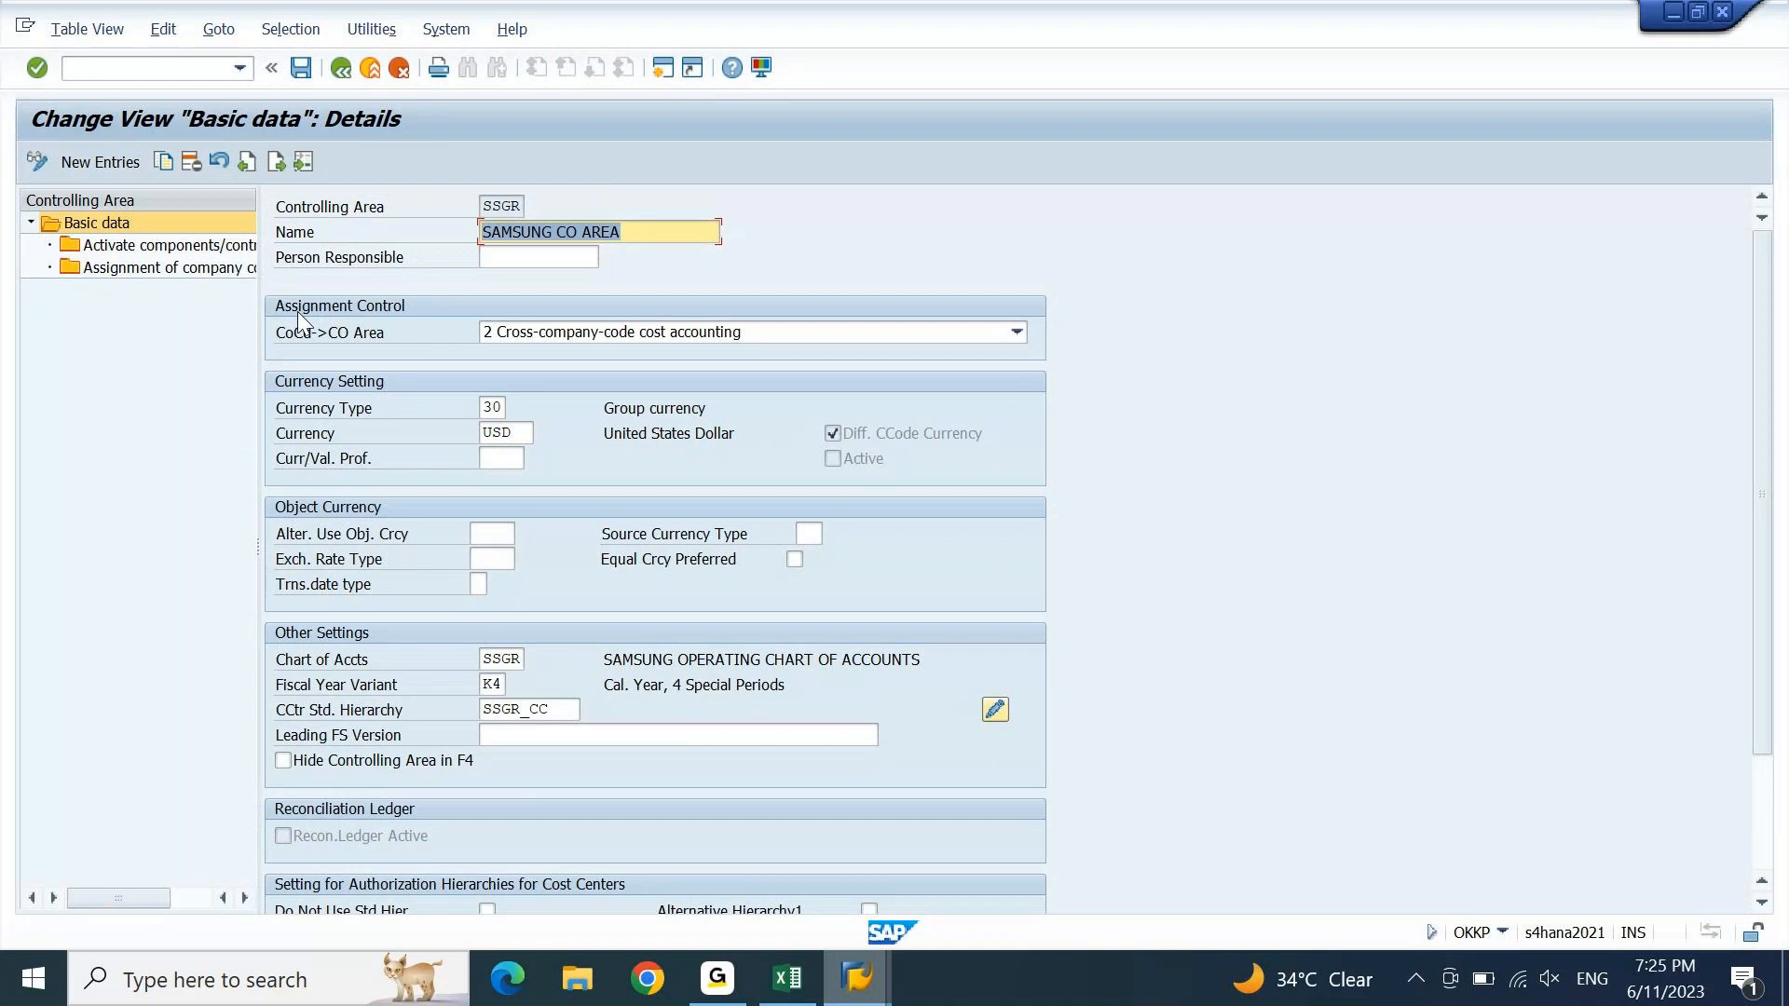
click(788, 981)
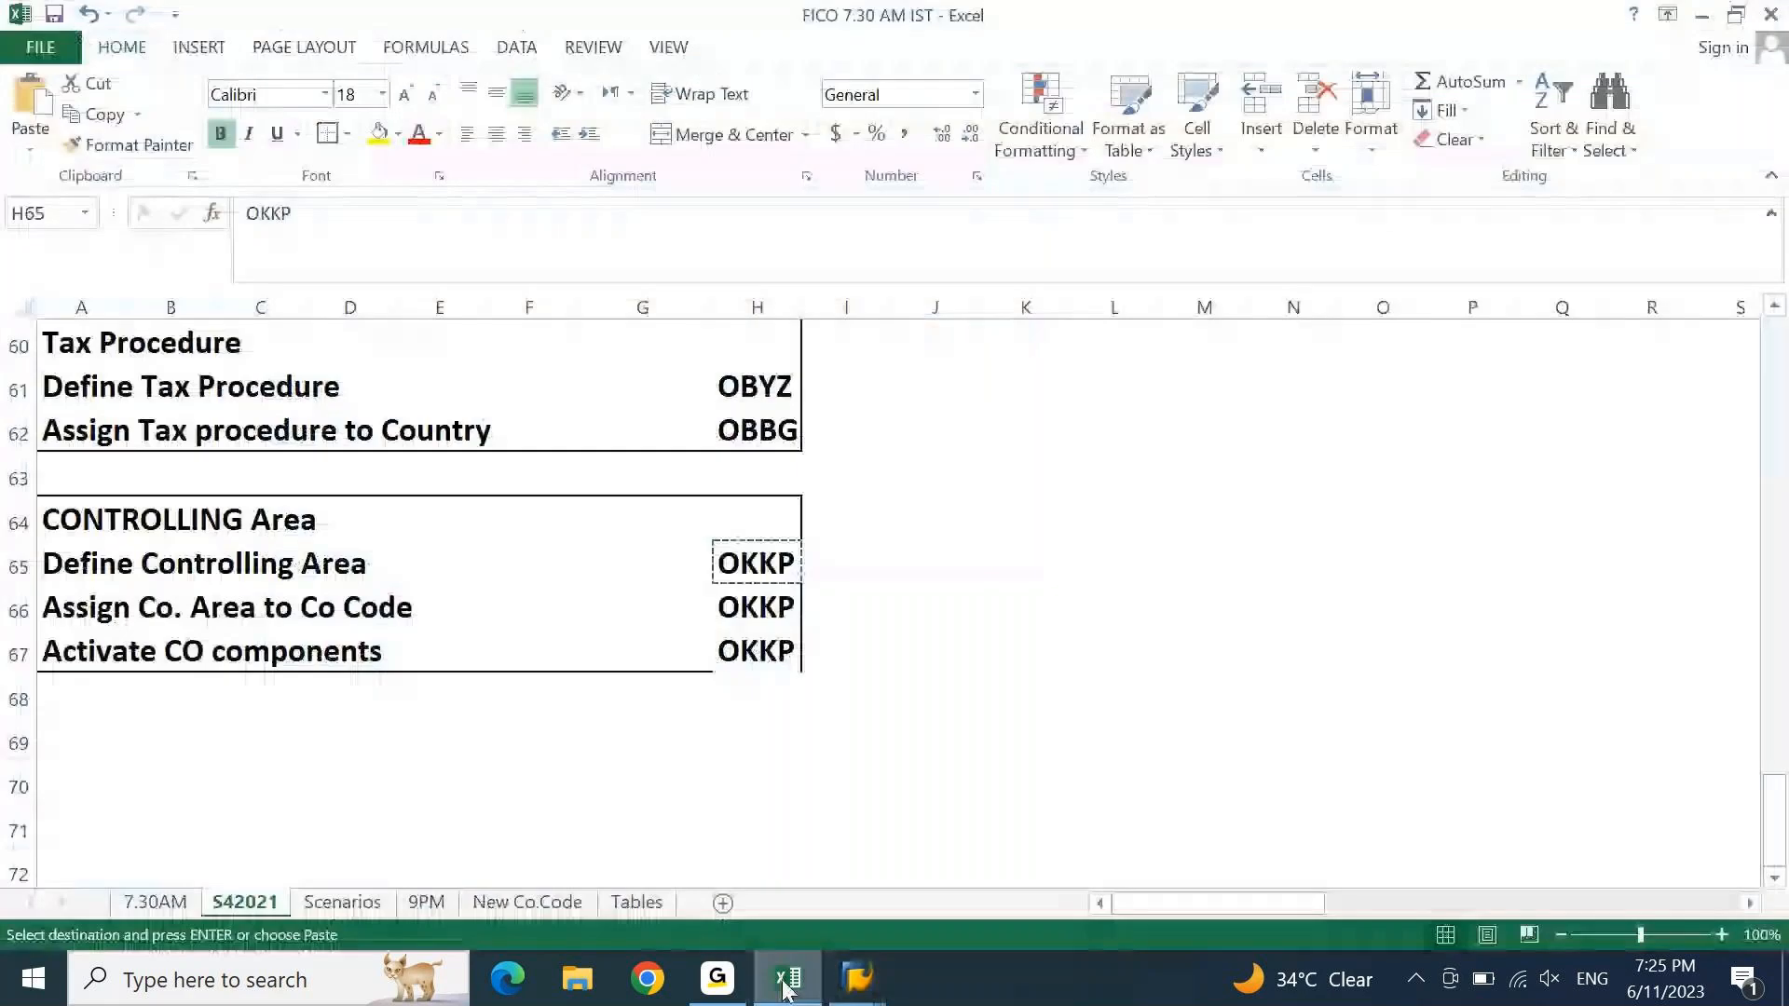
click(267, 569)
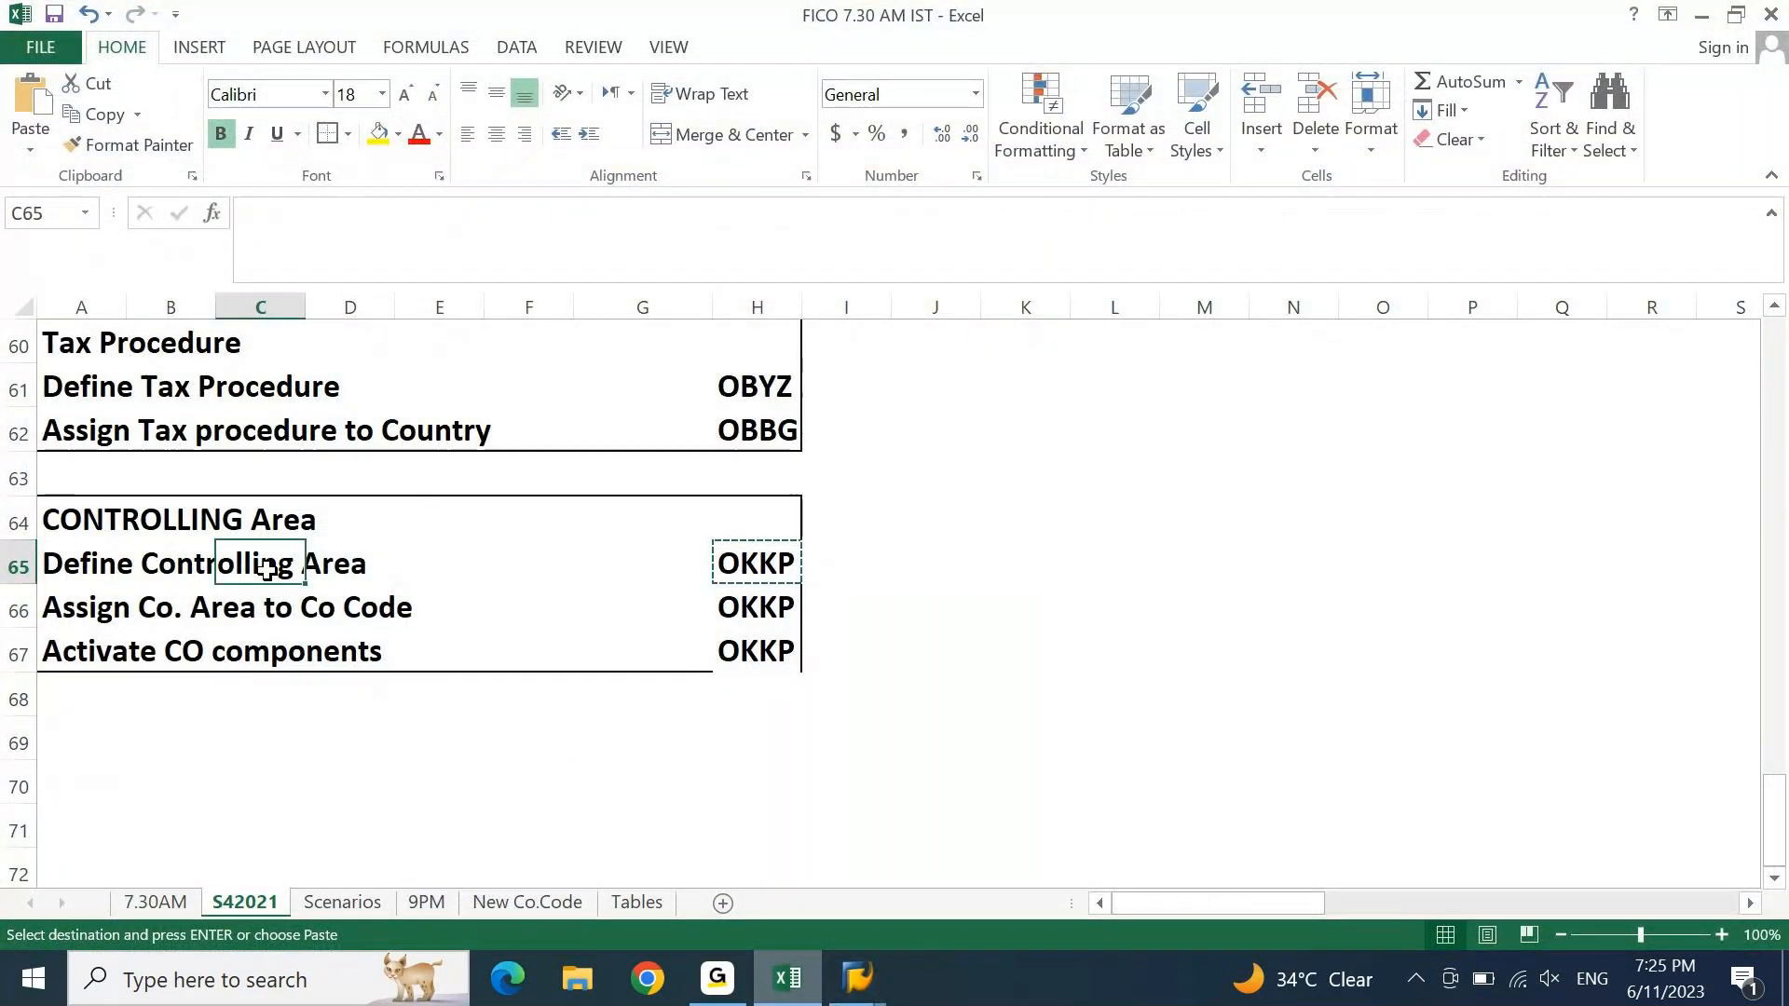
click(146, 598)
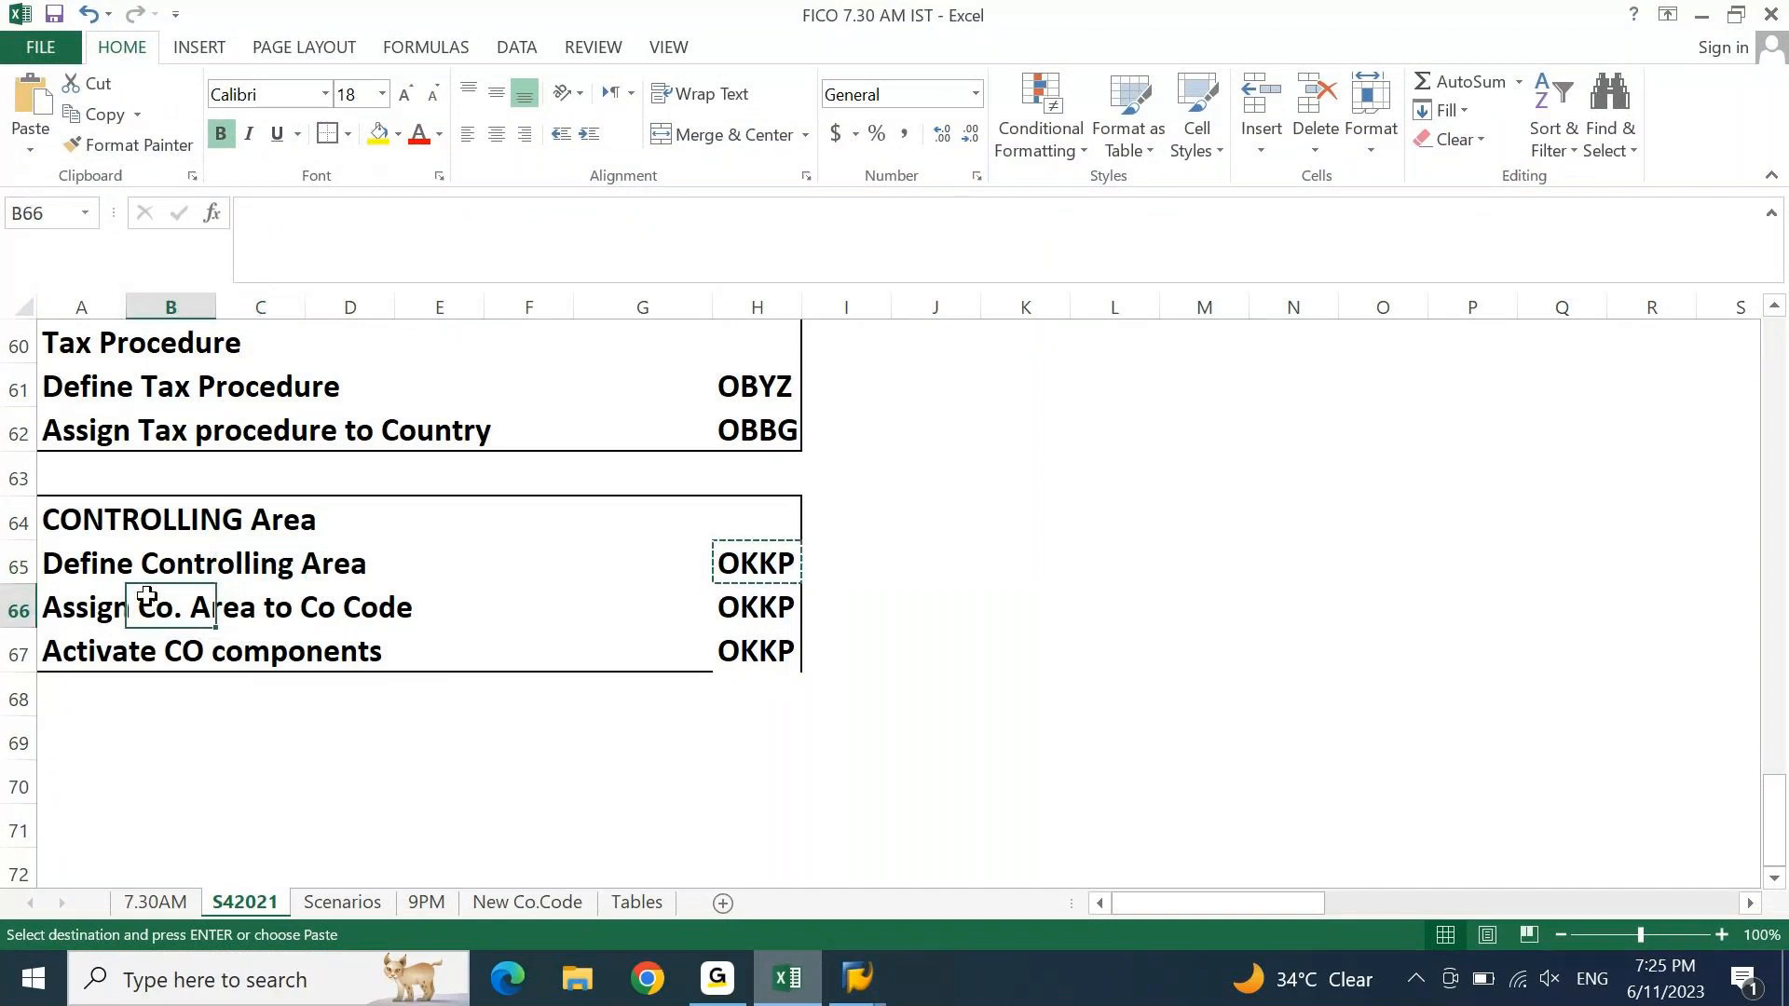
click(788, 983)
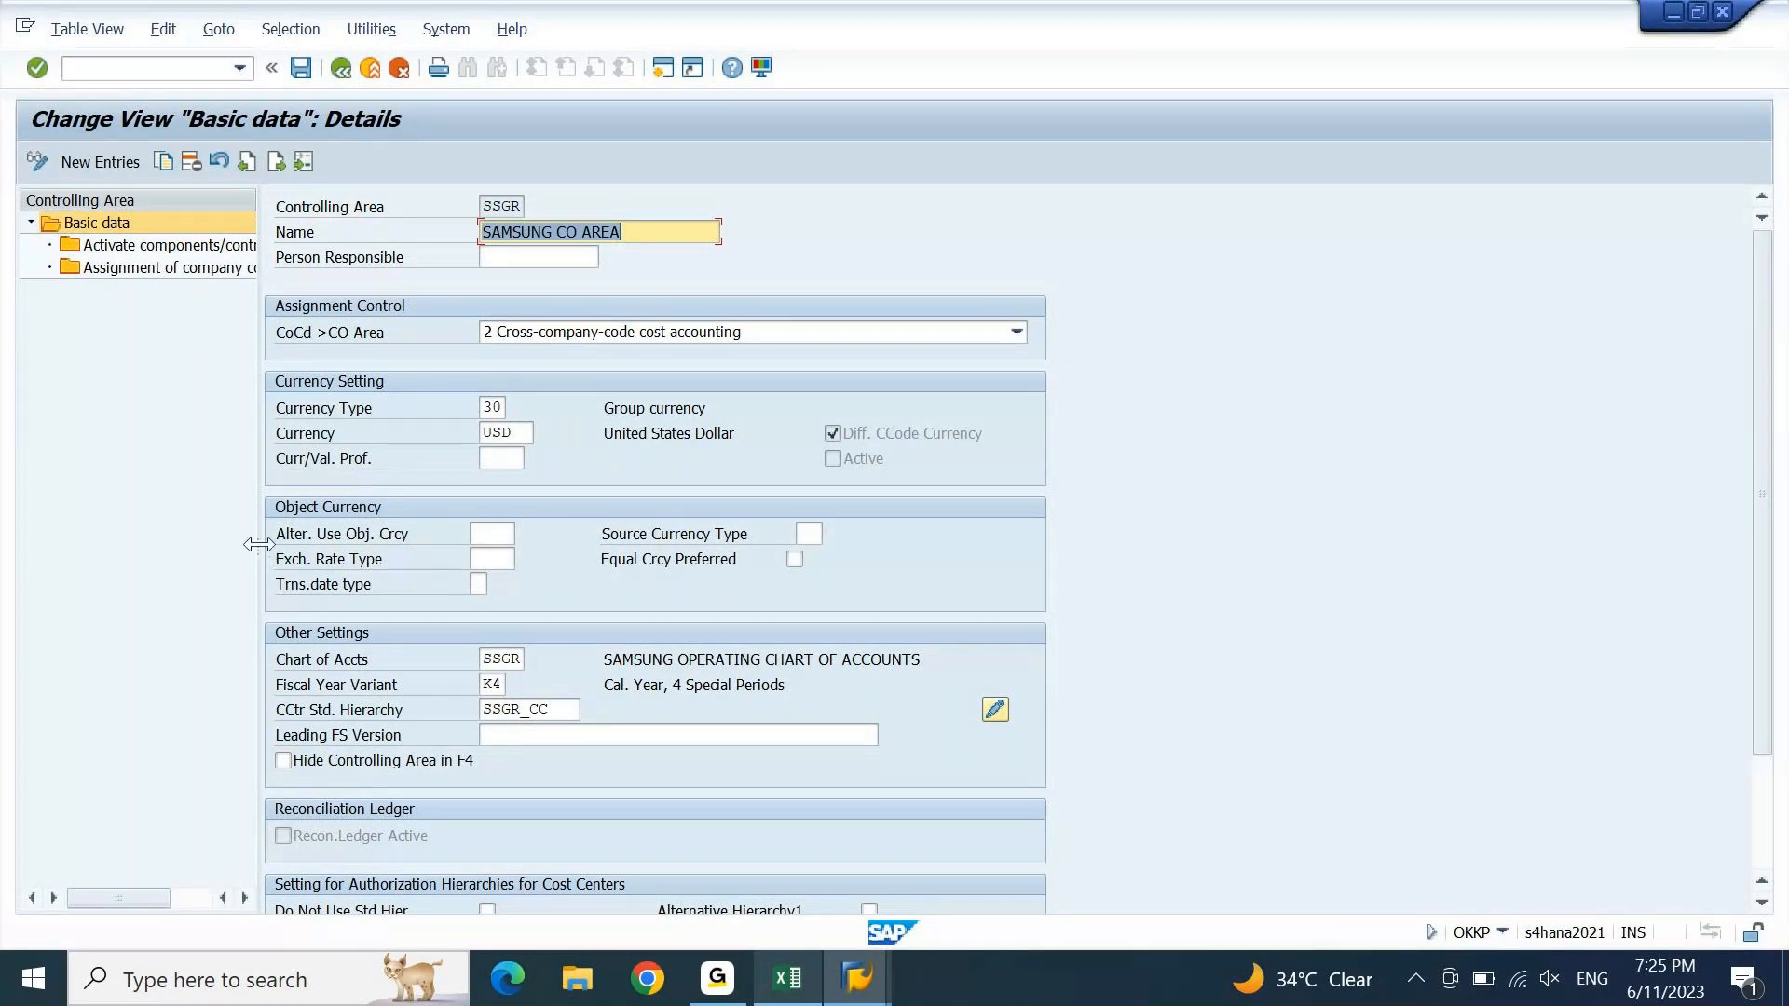
- Add company code SSIN to the company code assignments of controlling area SSGR and save
drag(260, 556, 458, 576)
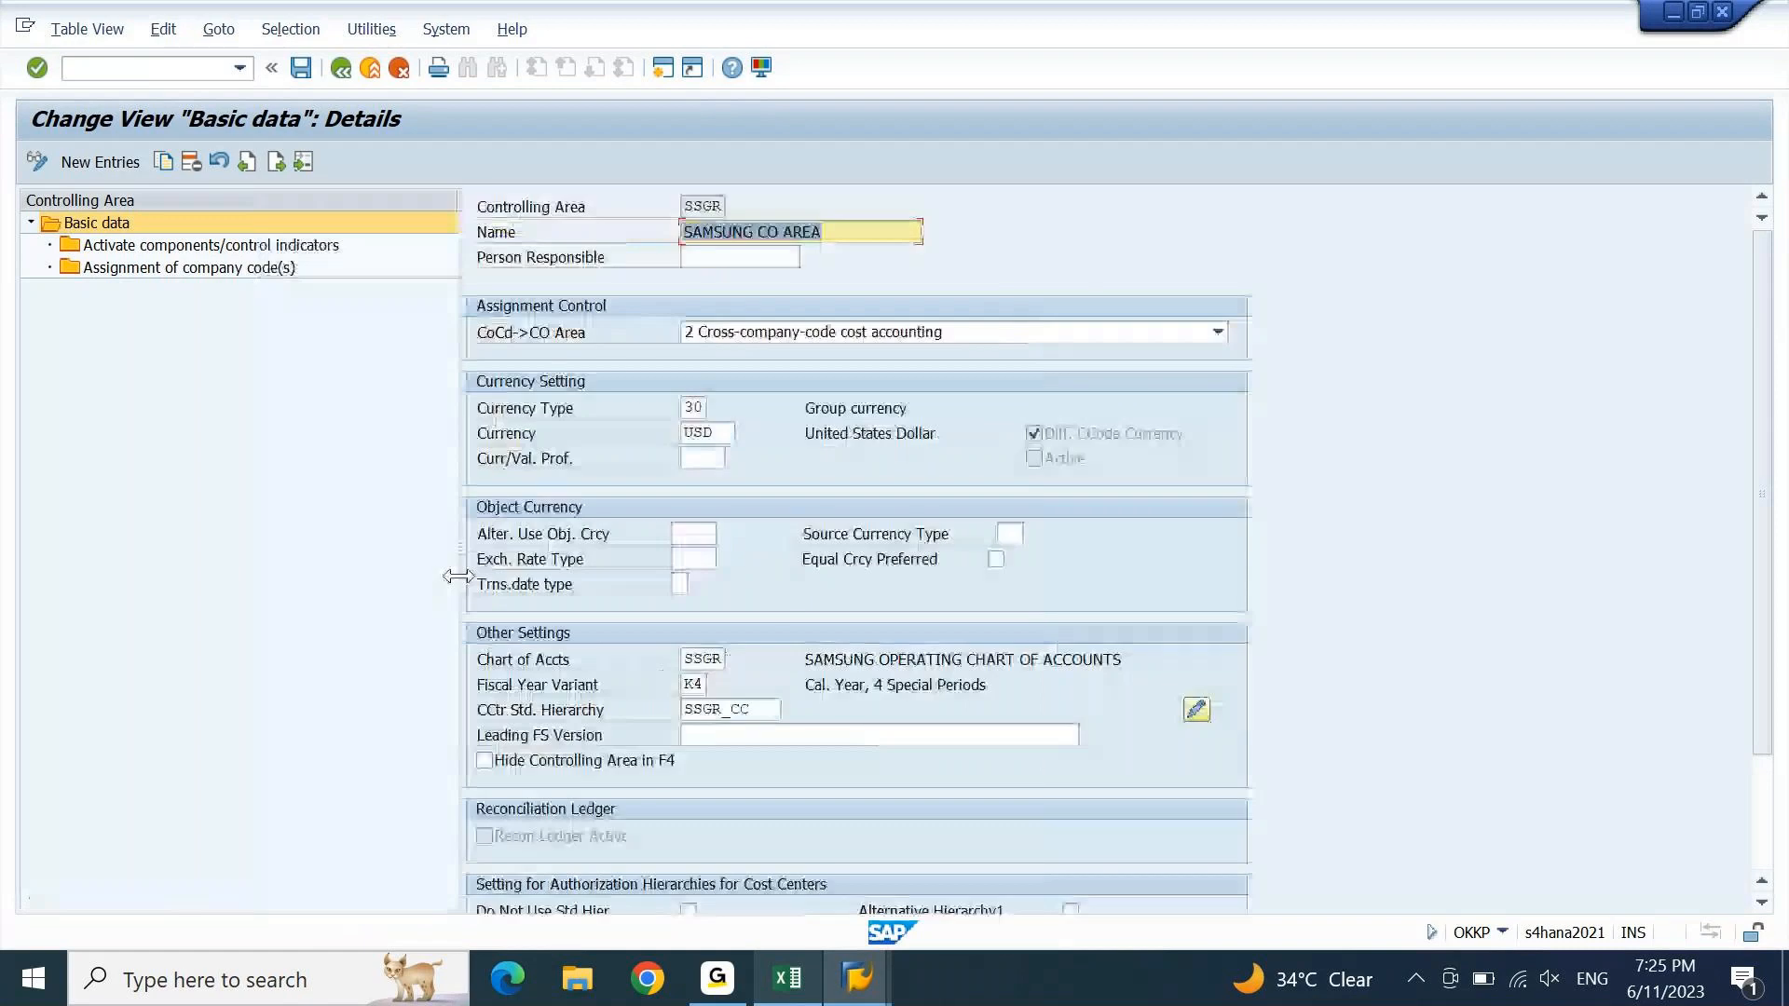
click(121, 271)
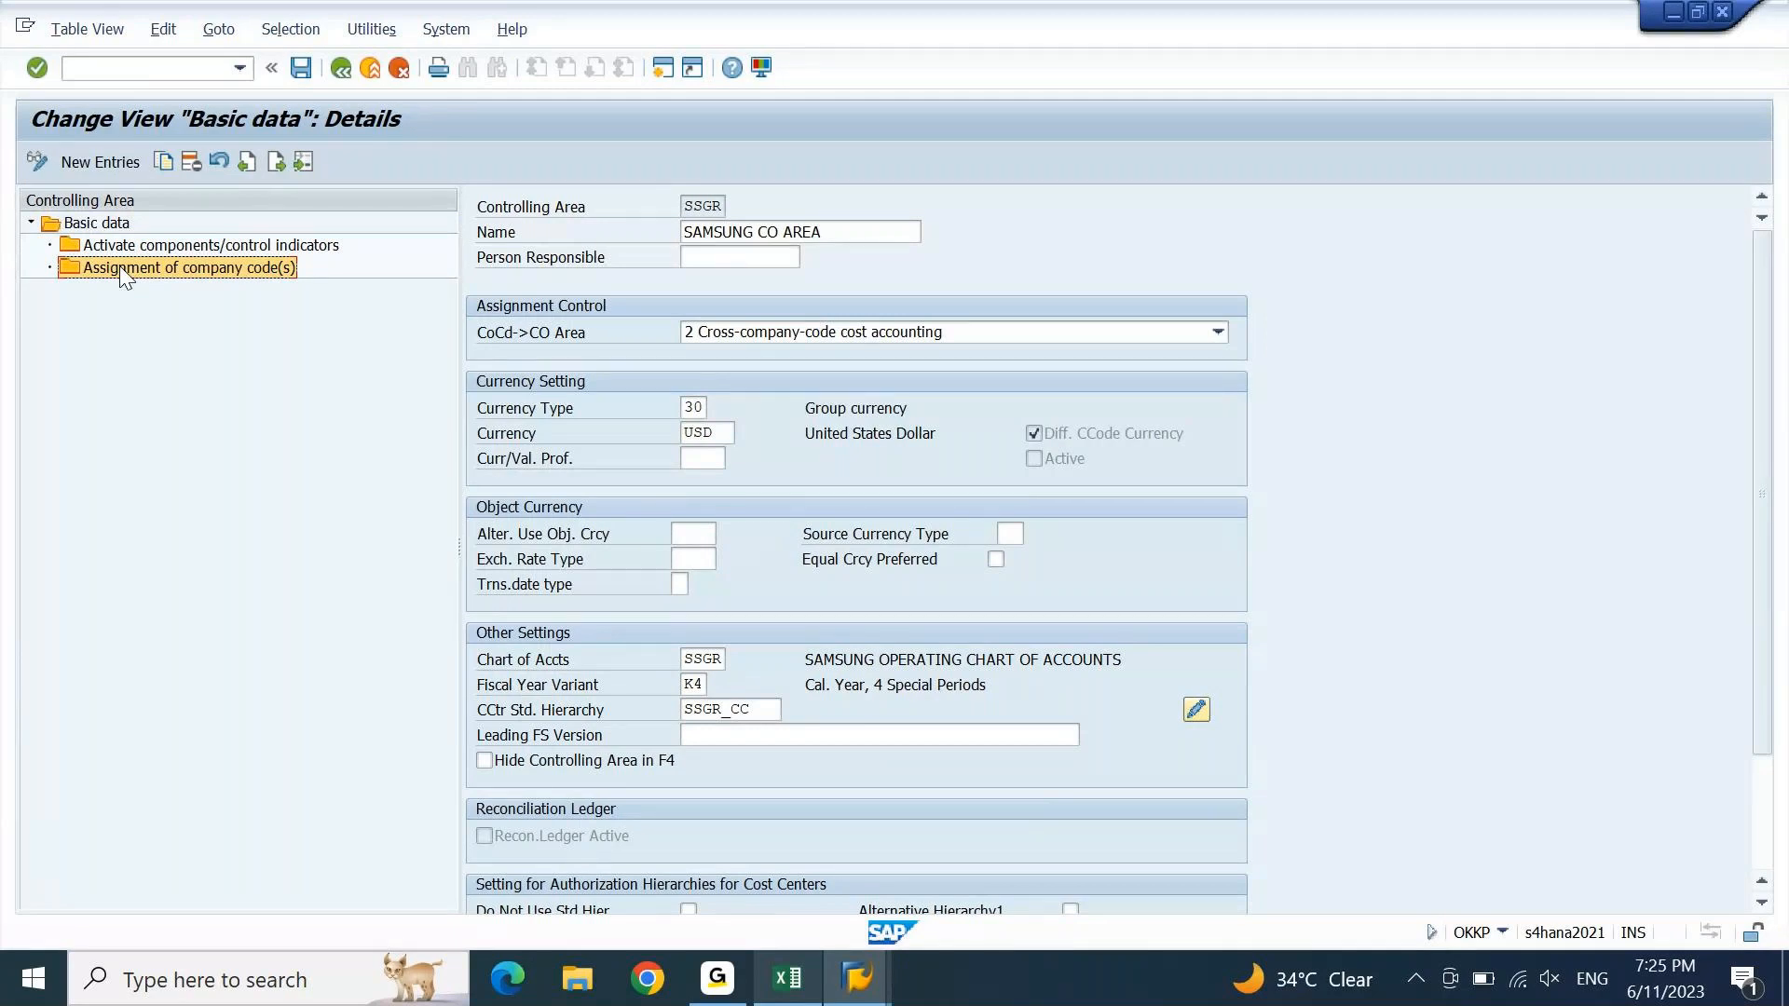
double_click(124, 270)
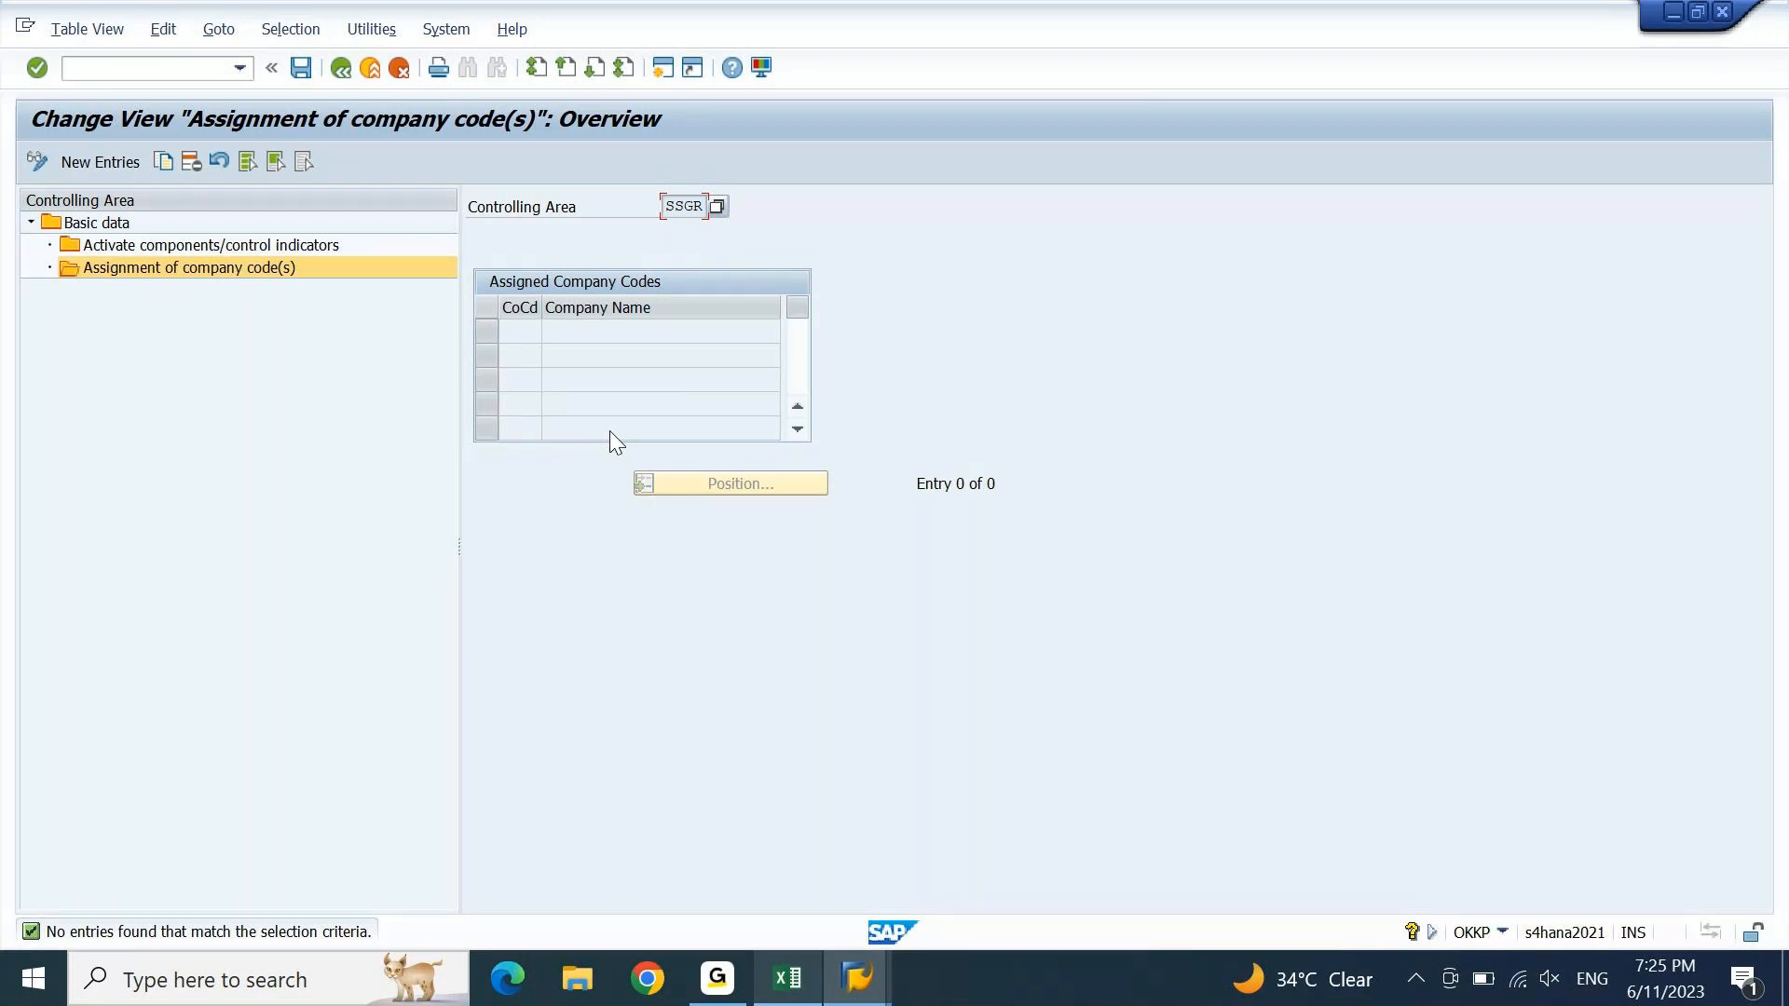
click(93, 164)
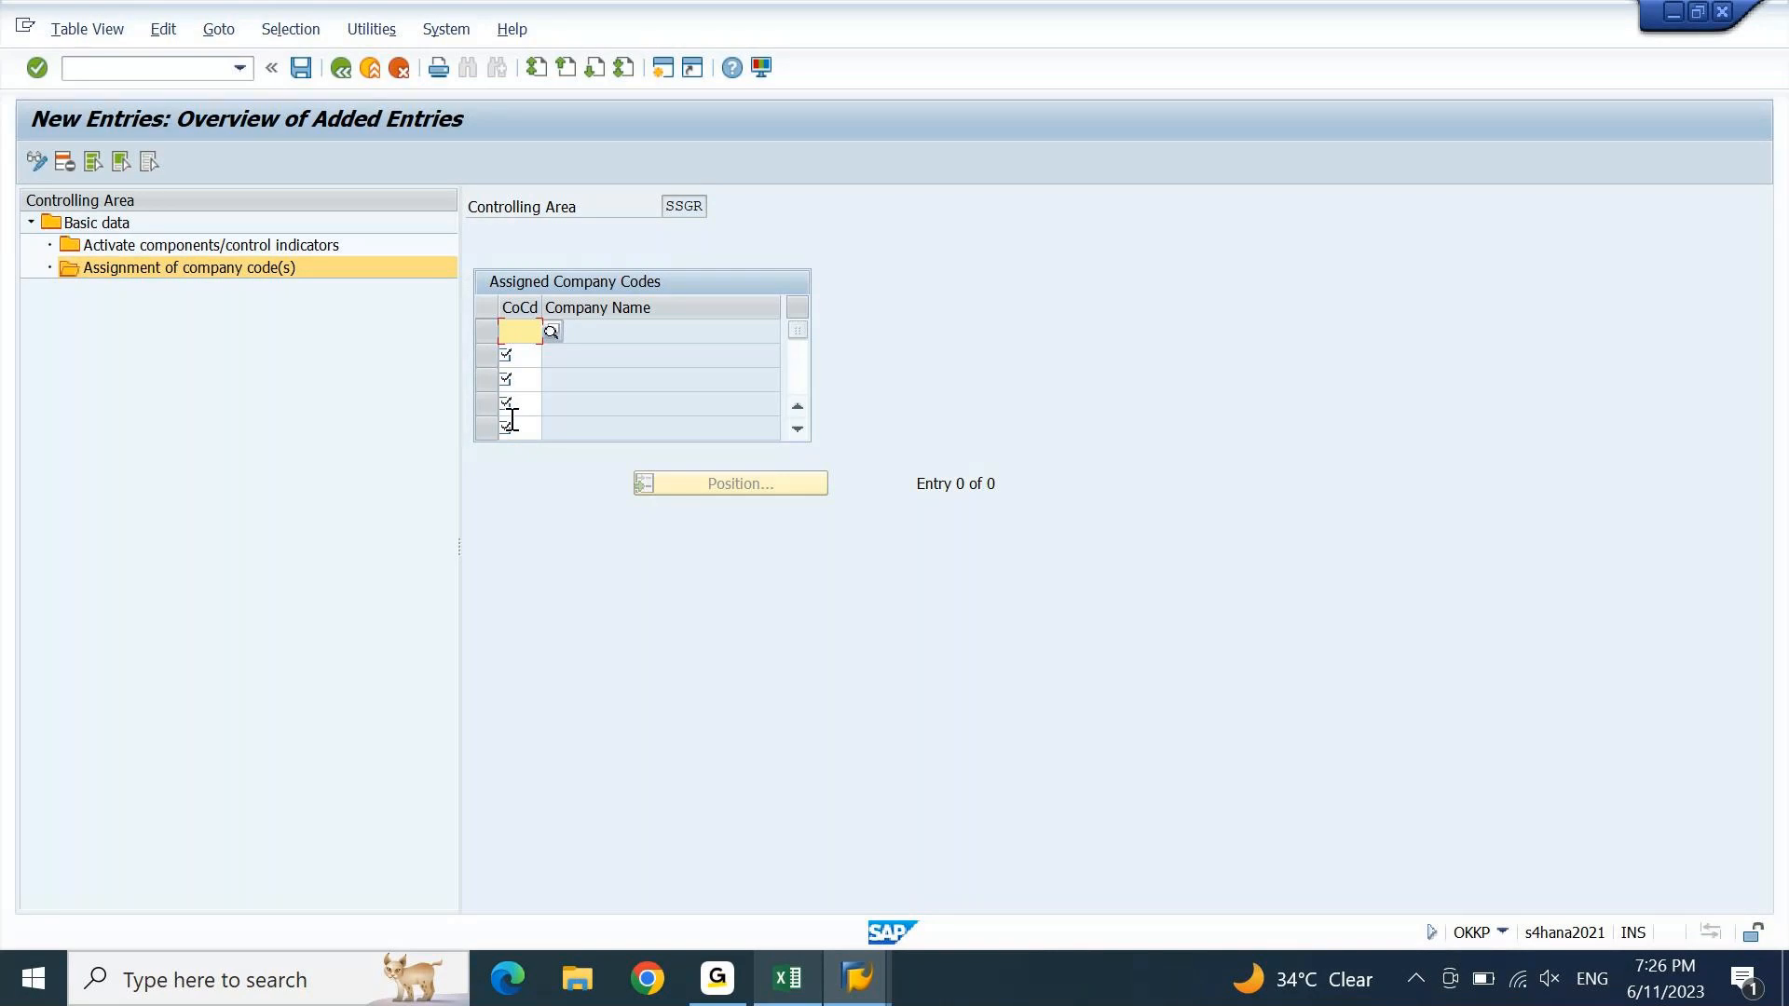
text(SSIN)
key(Return)
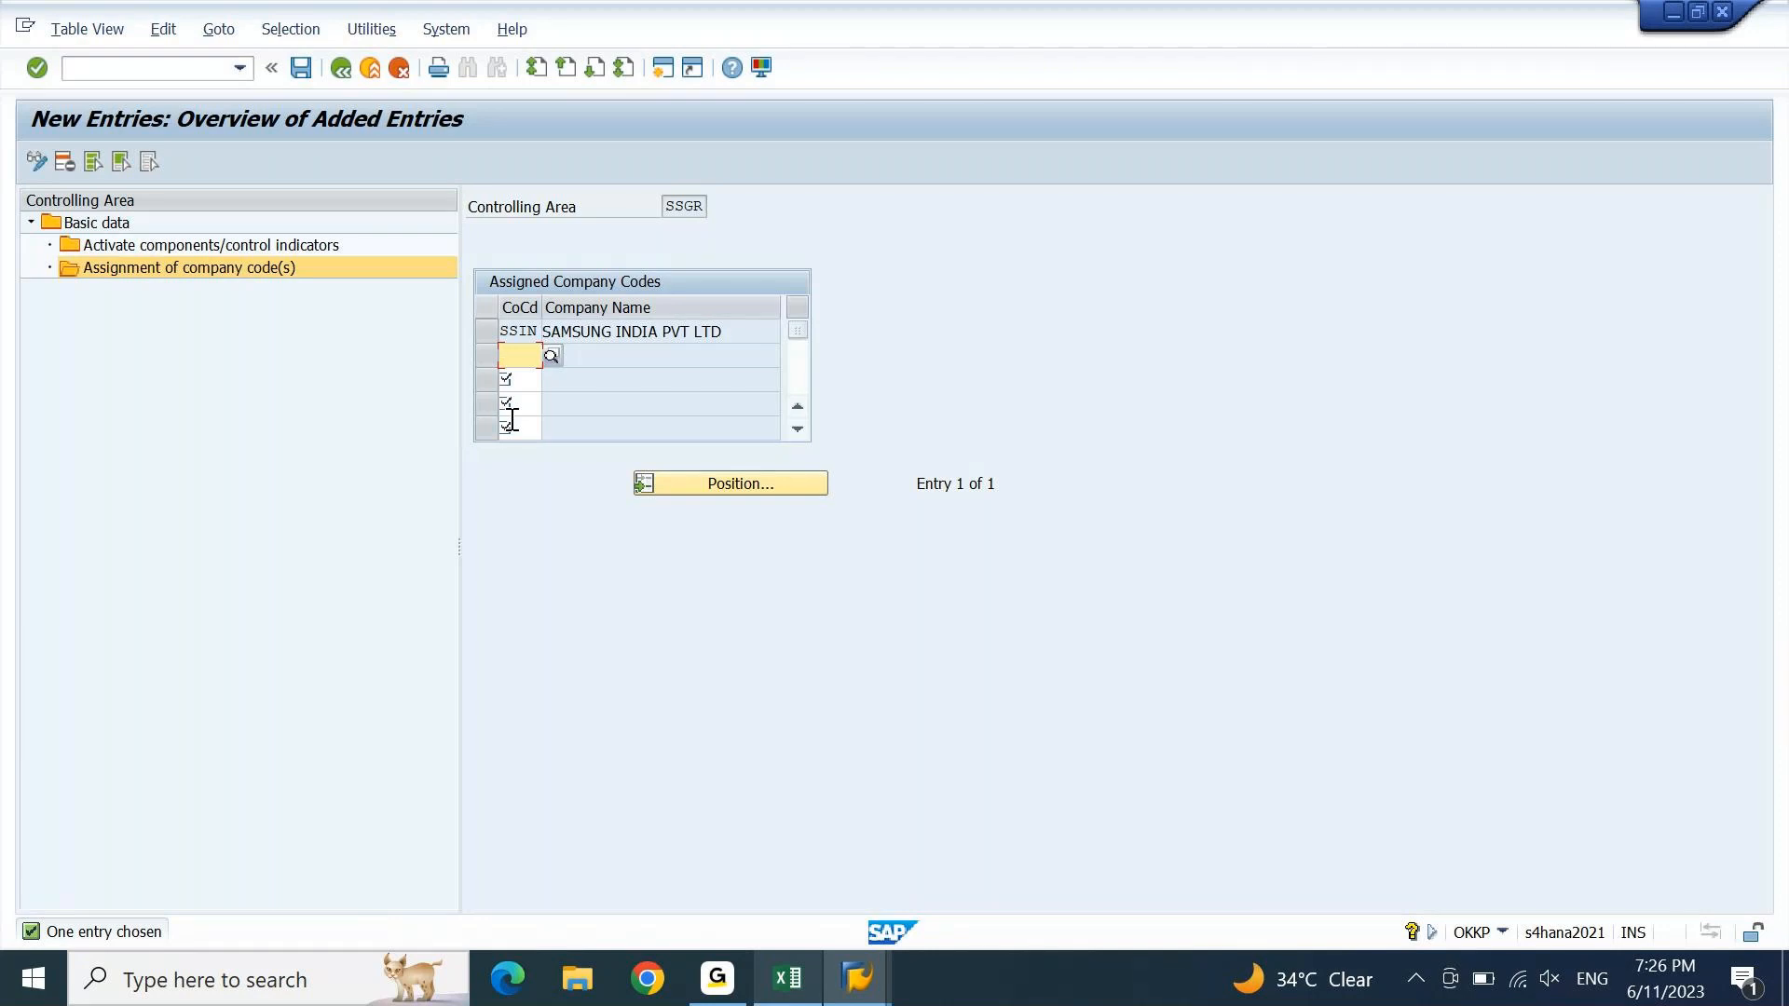
key(ctrl+s)
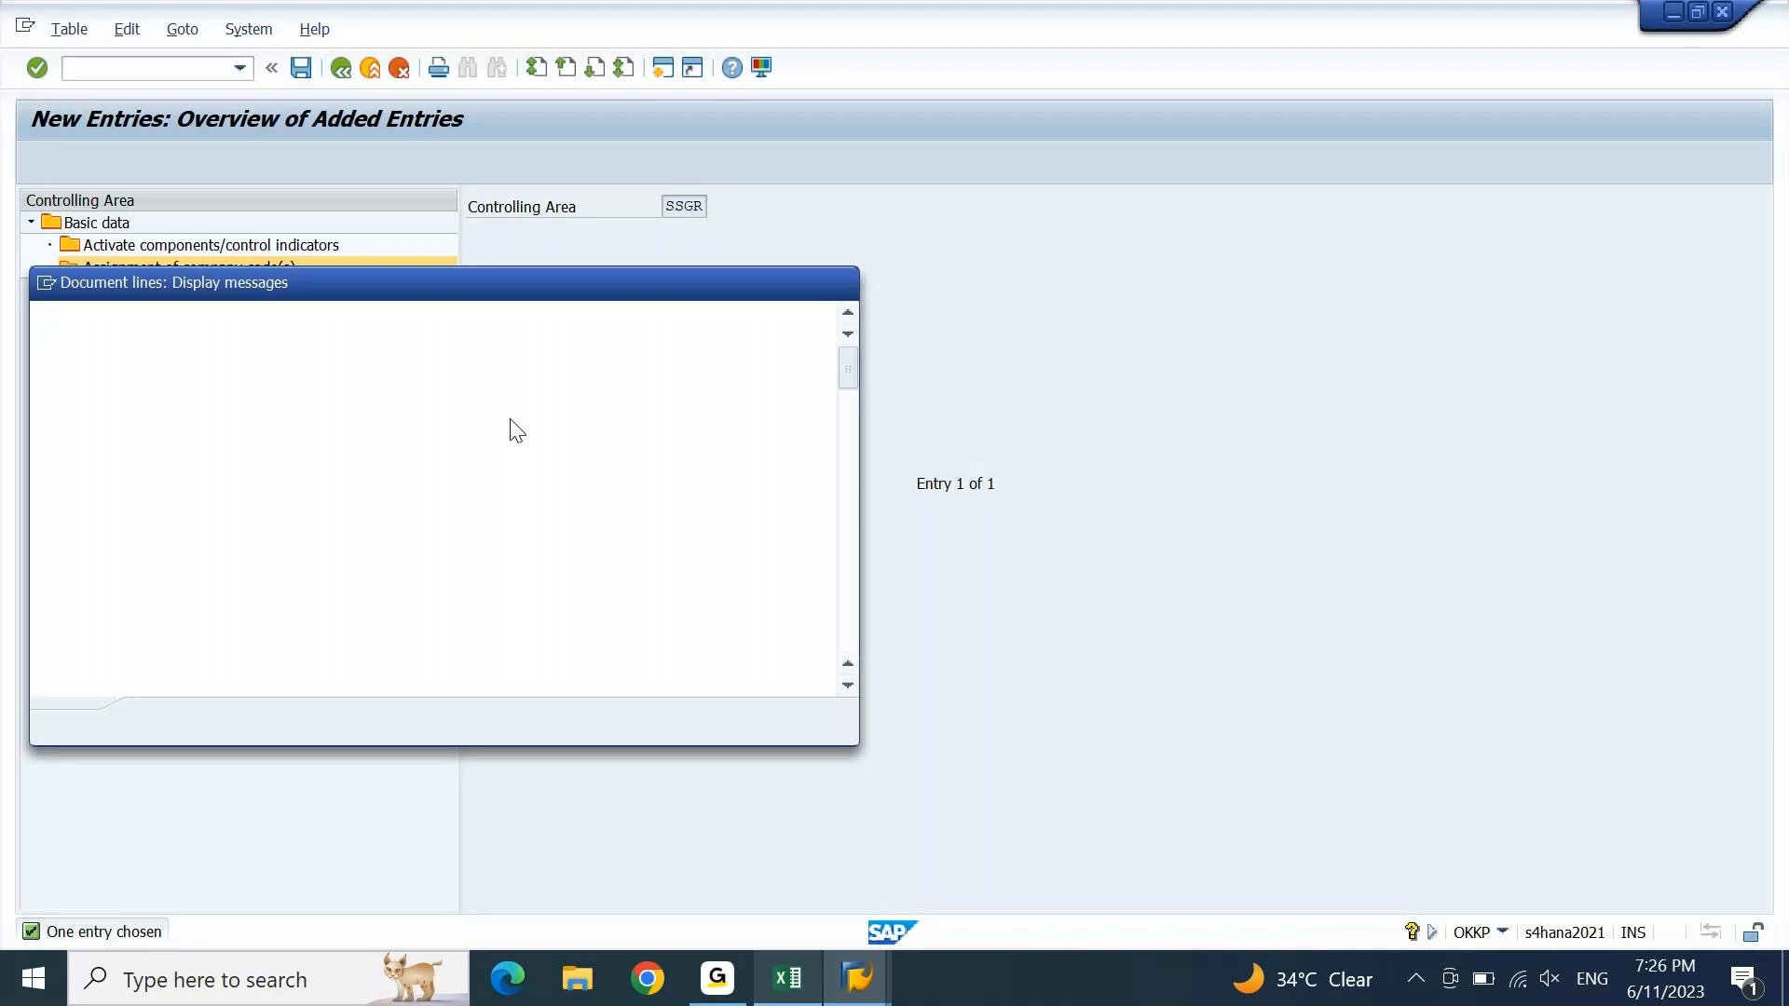
key(Return)
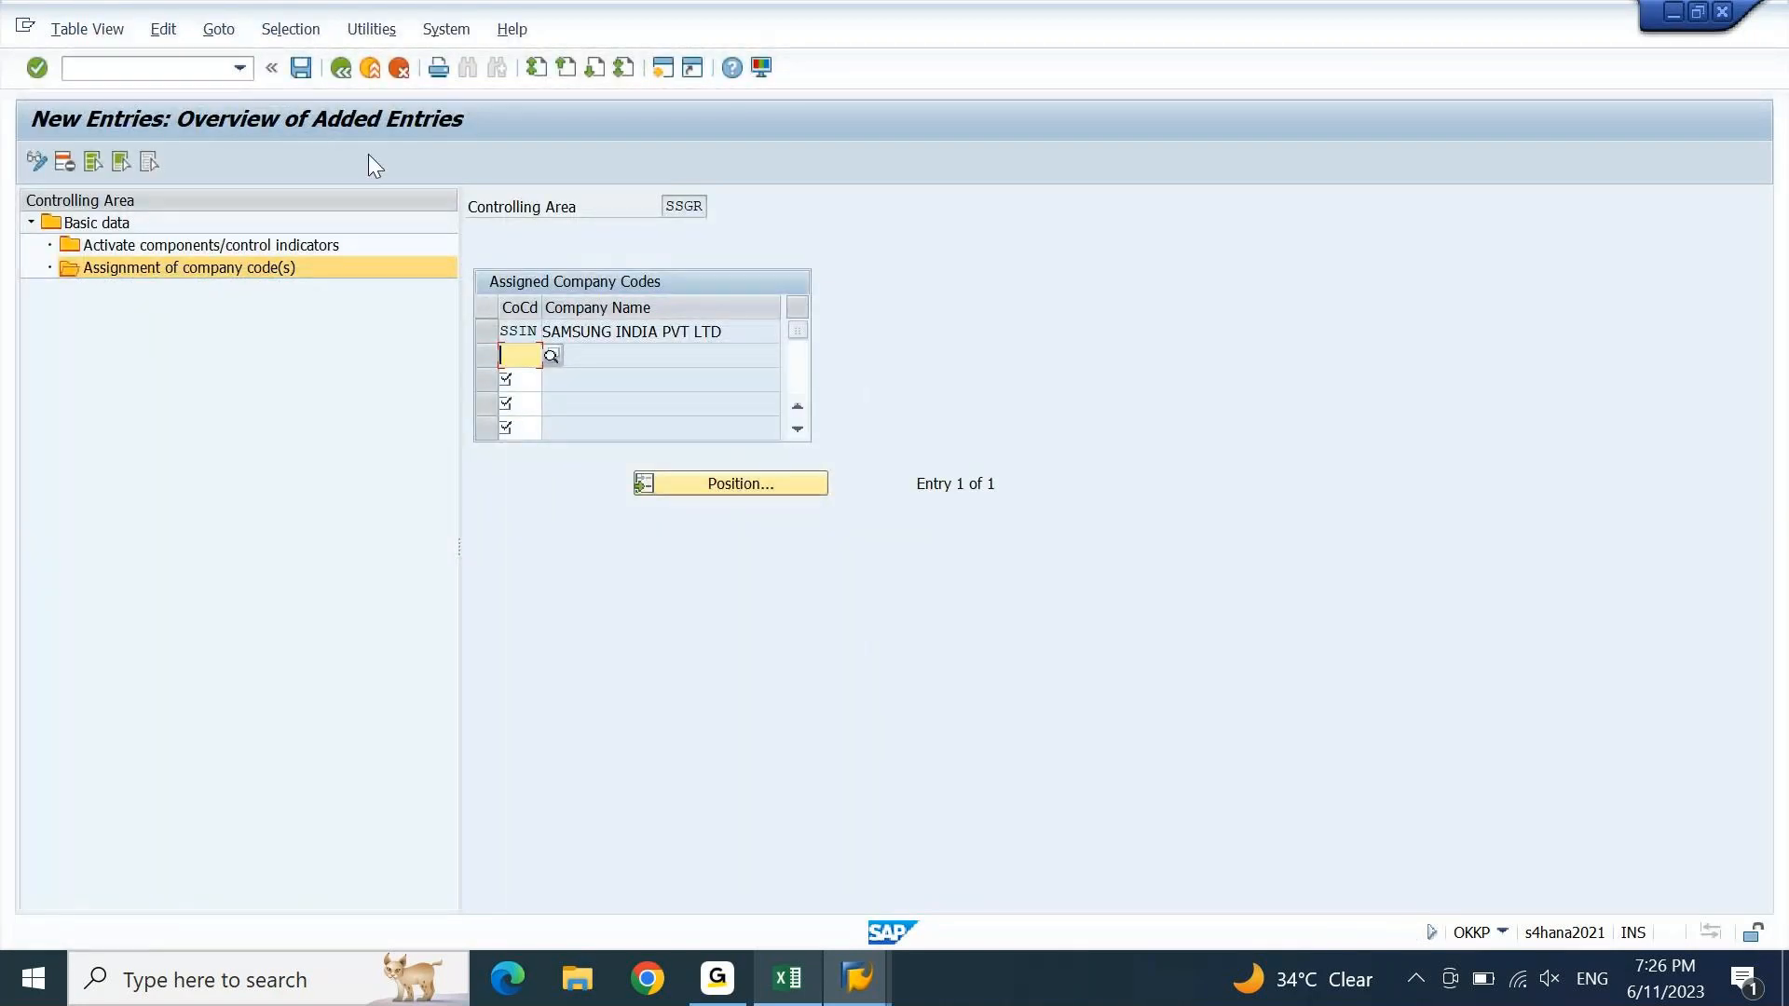
- Add a control indicators entry for controlling area SSGR starting in fiscal year 2023, save it and leave the entry
click(787, 978)
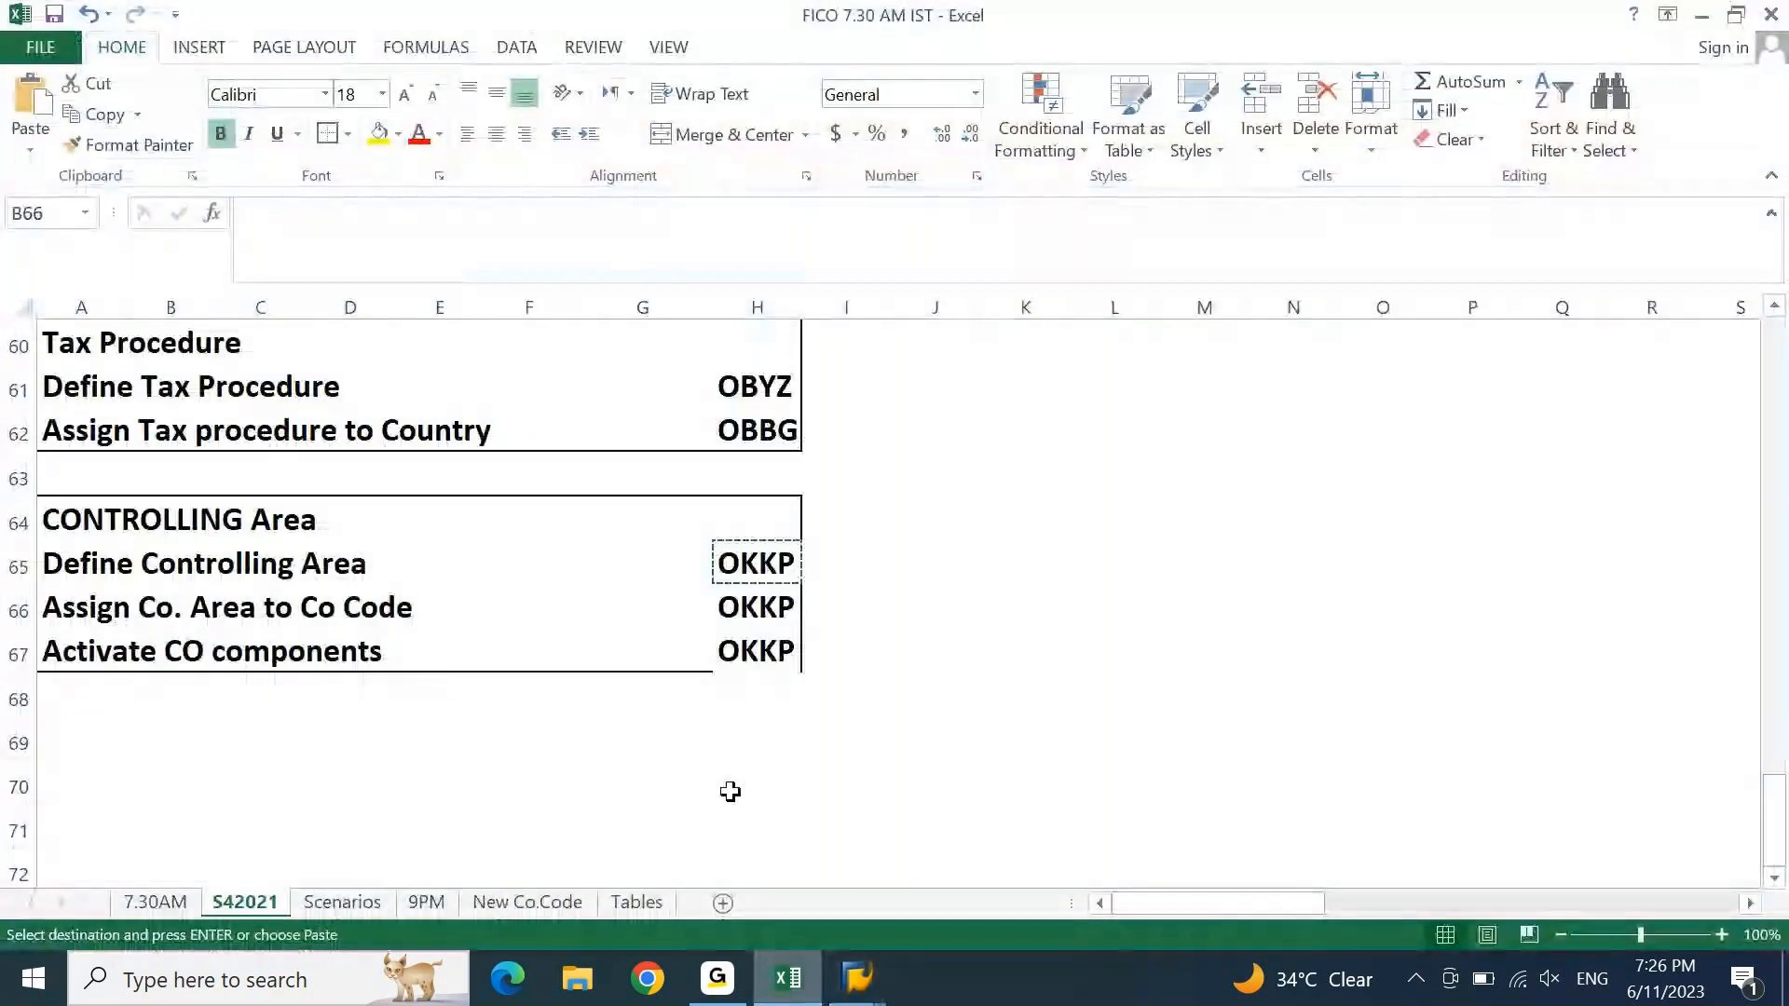
click(788, 977)
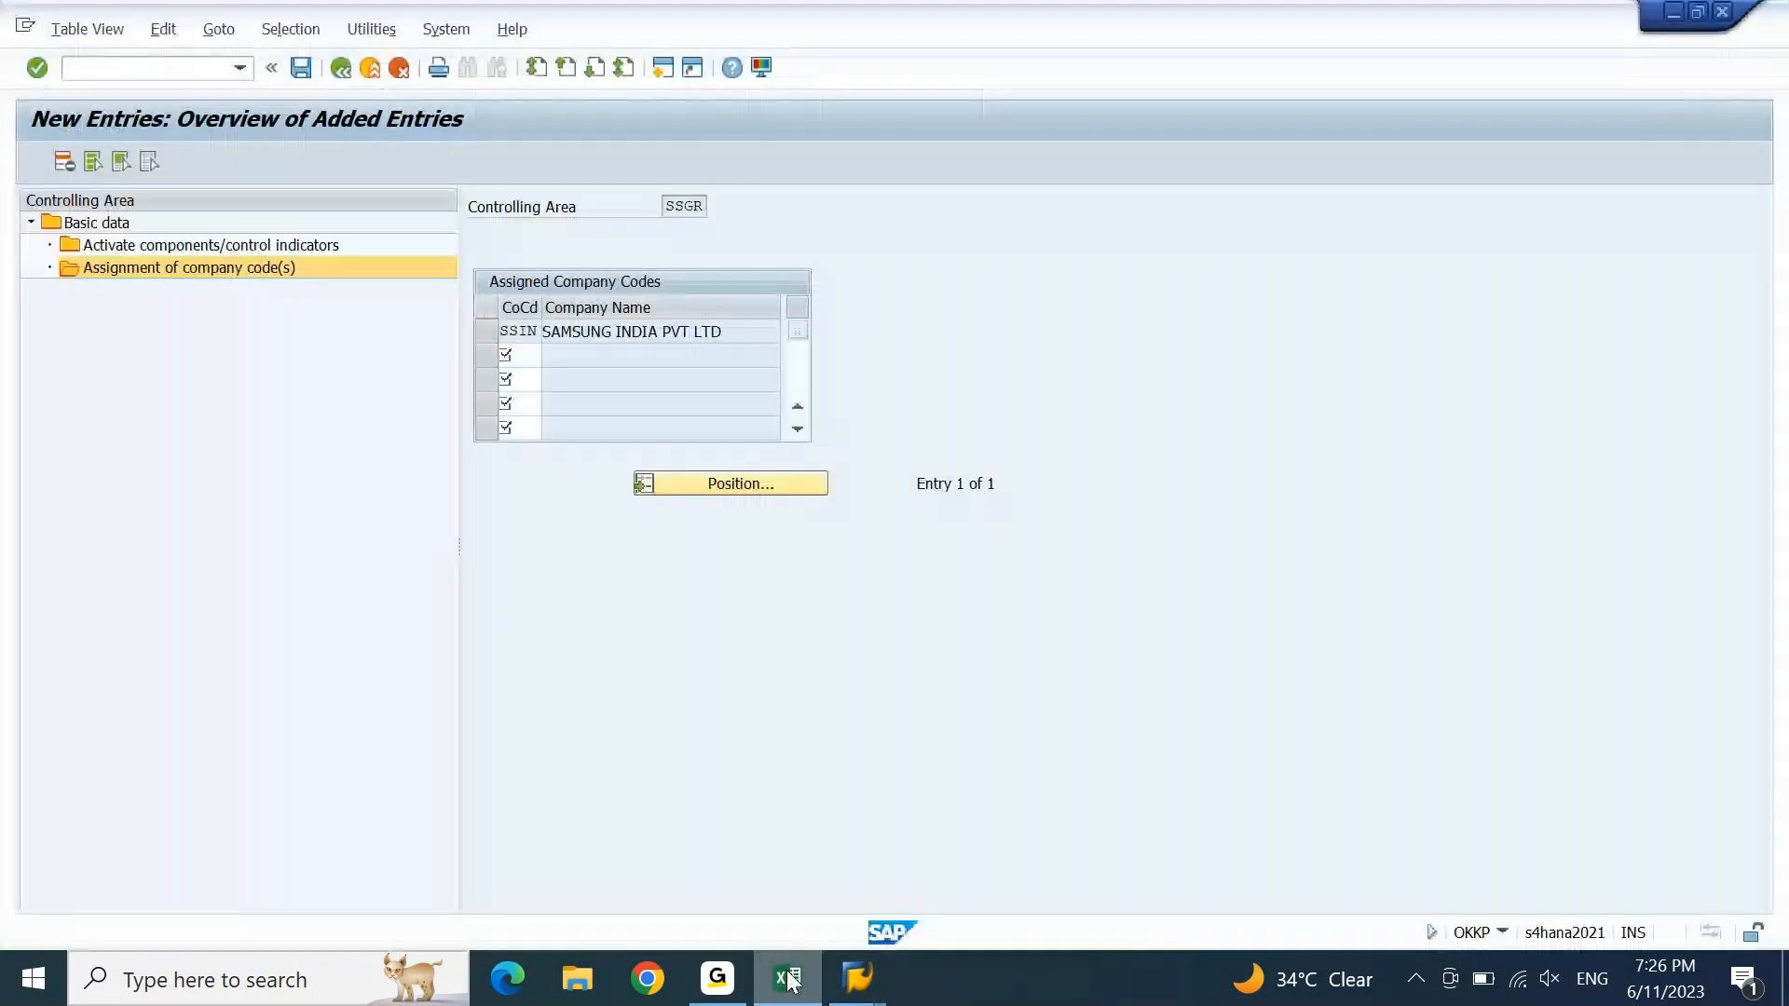
double_click(143, 248)
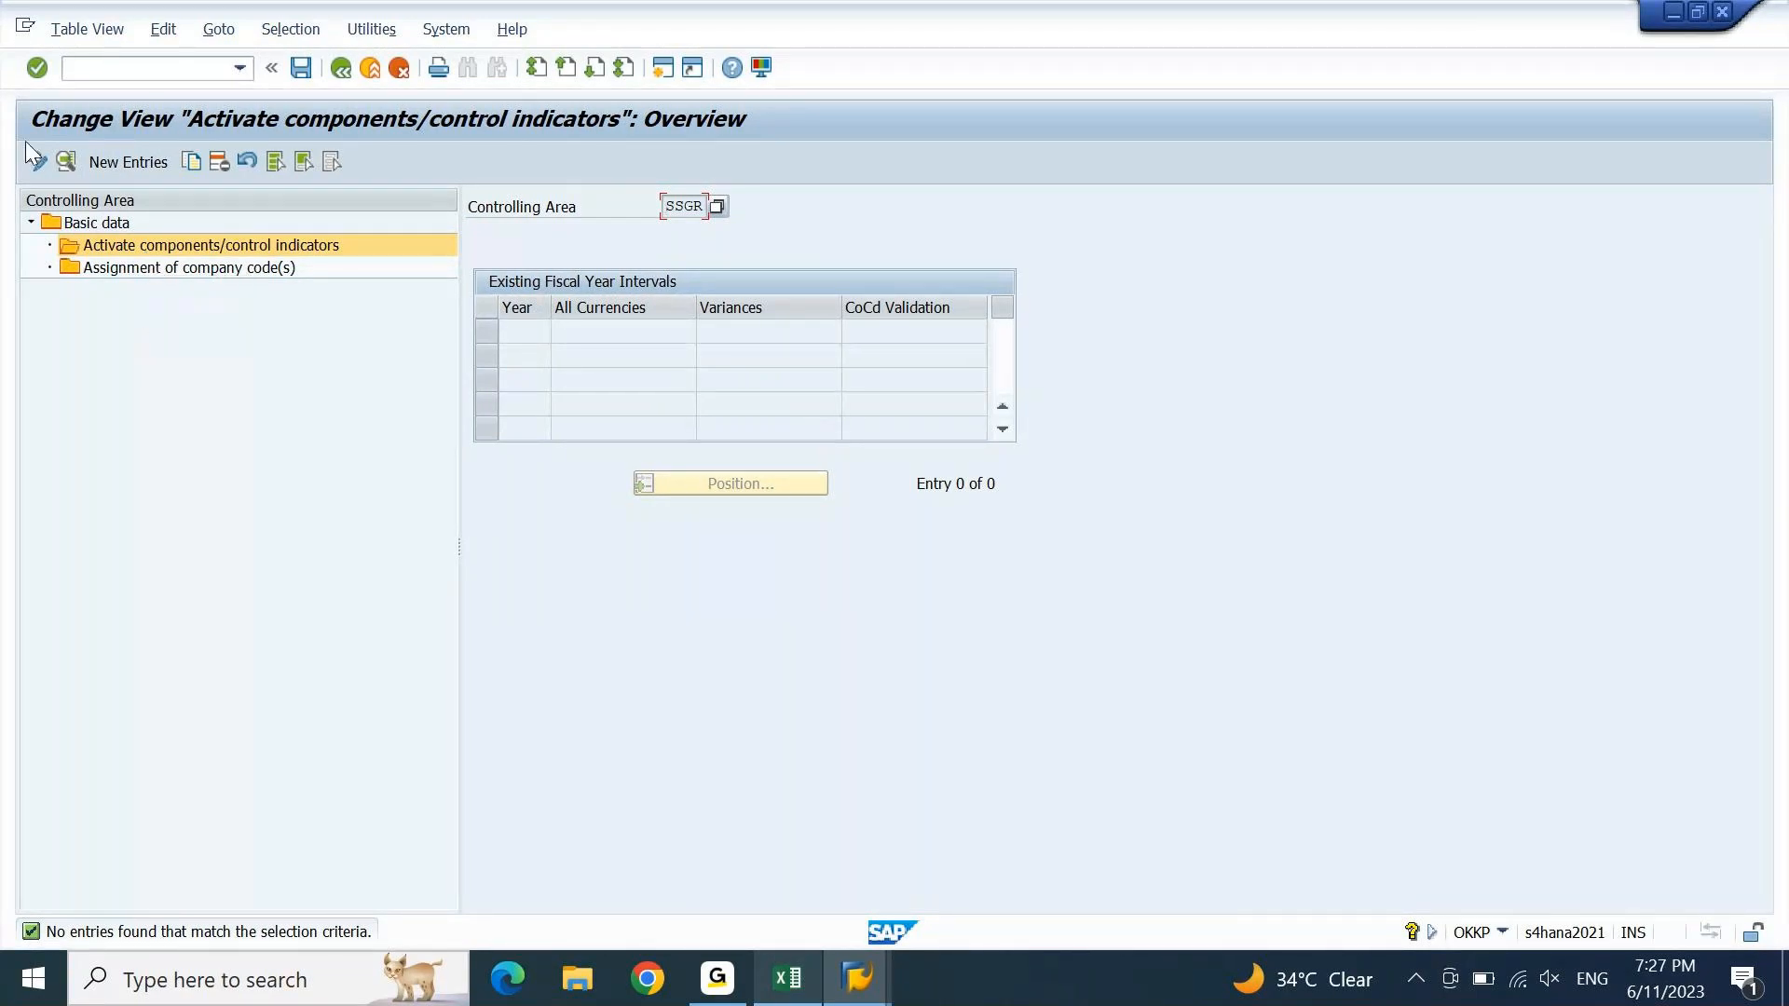
click(136, 163)
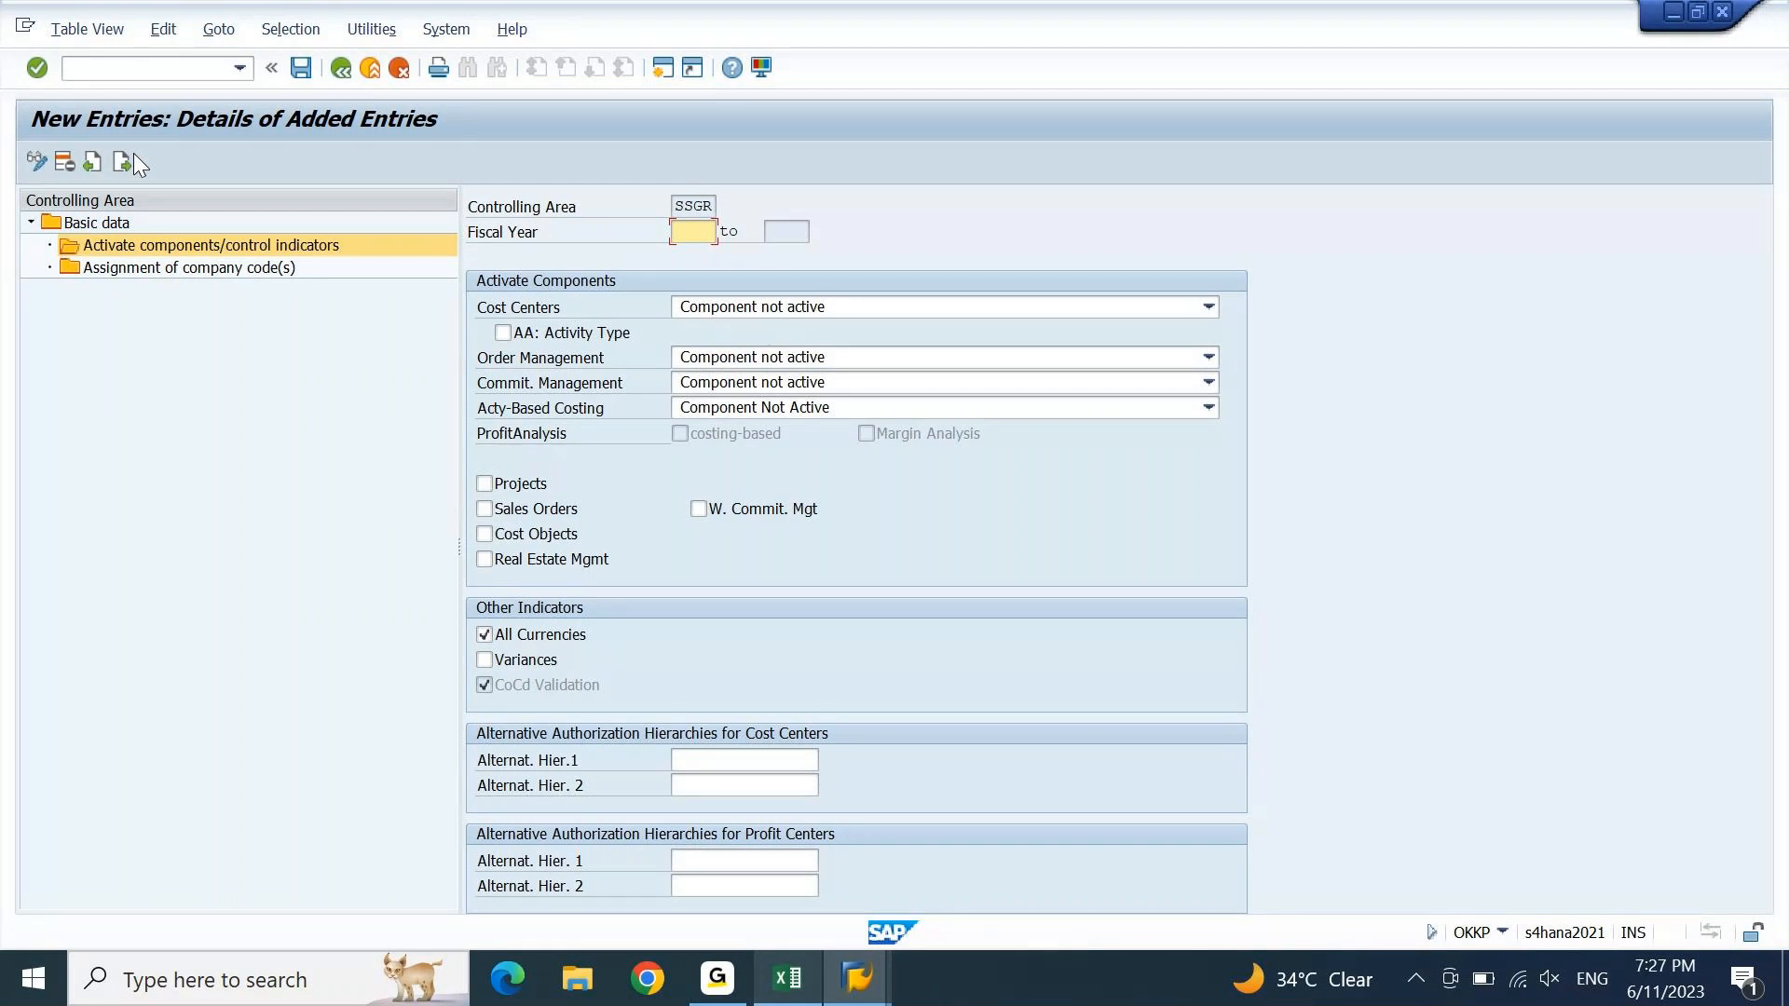
text(2023)
key(Return)
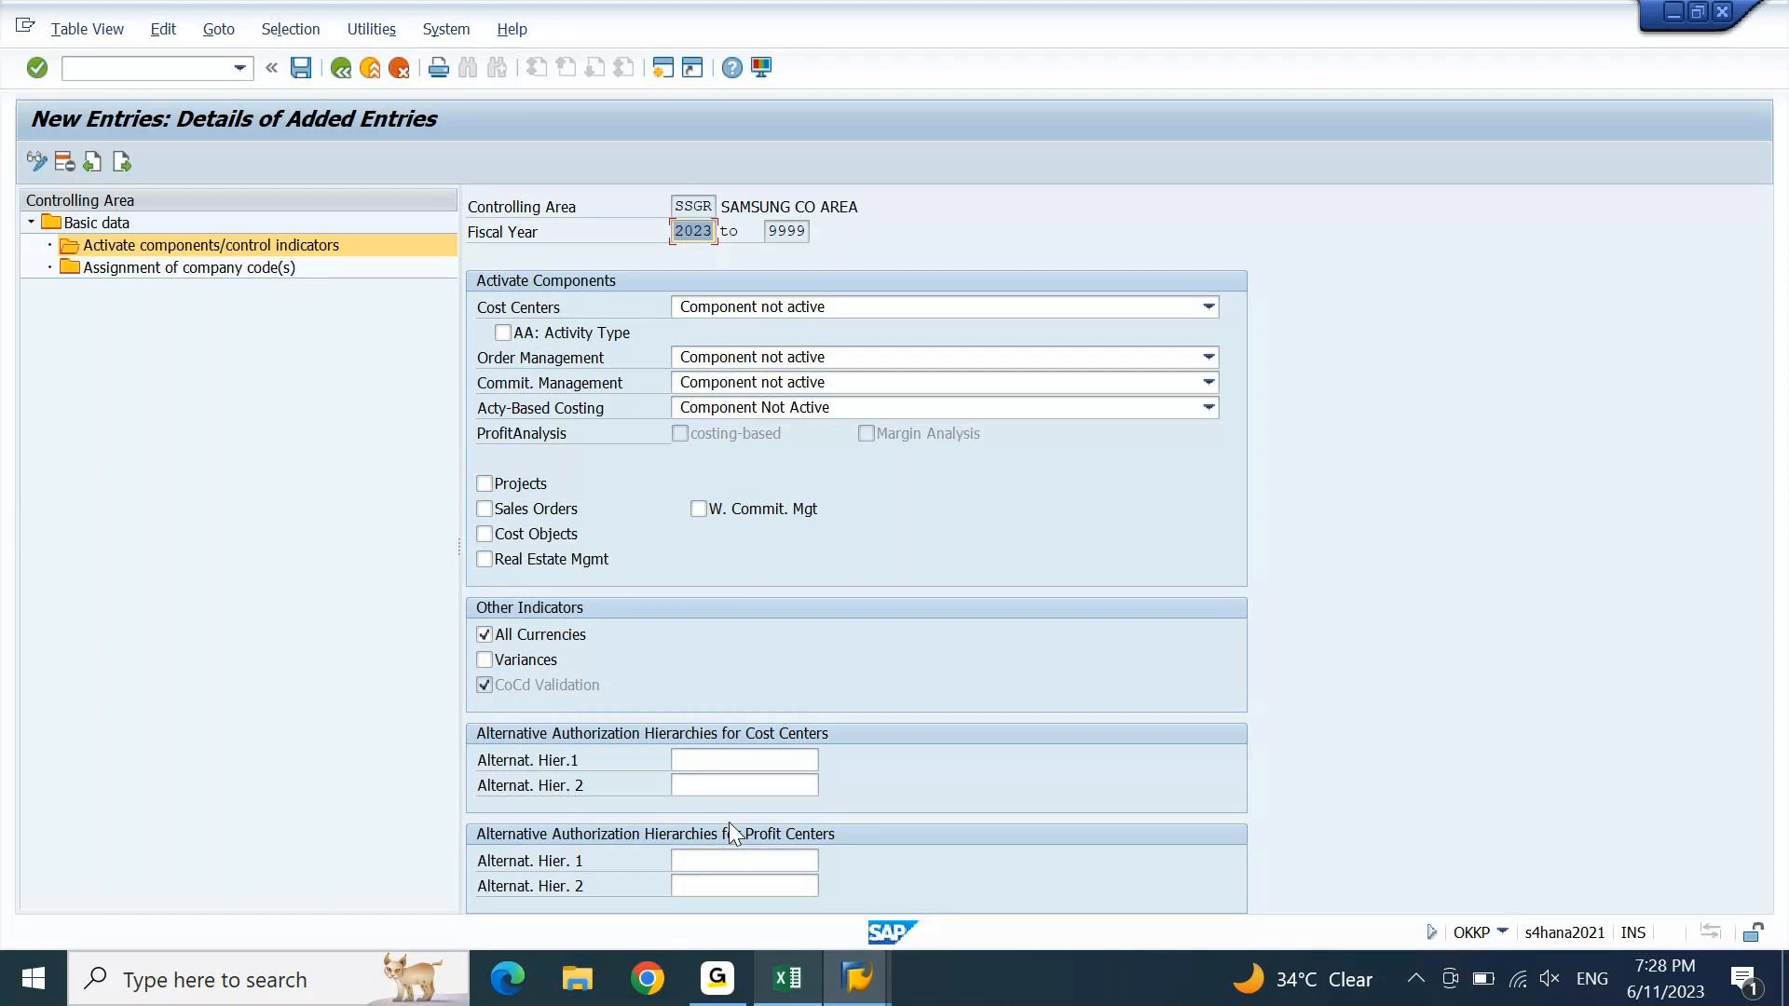
key(ctrl+s)
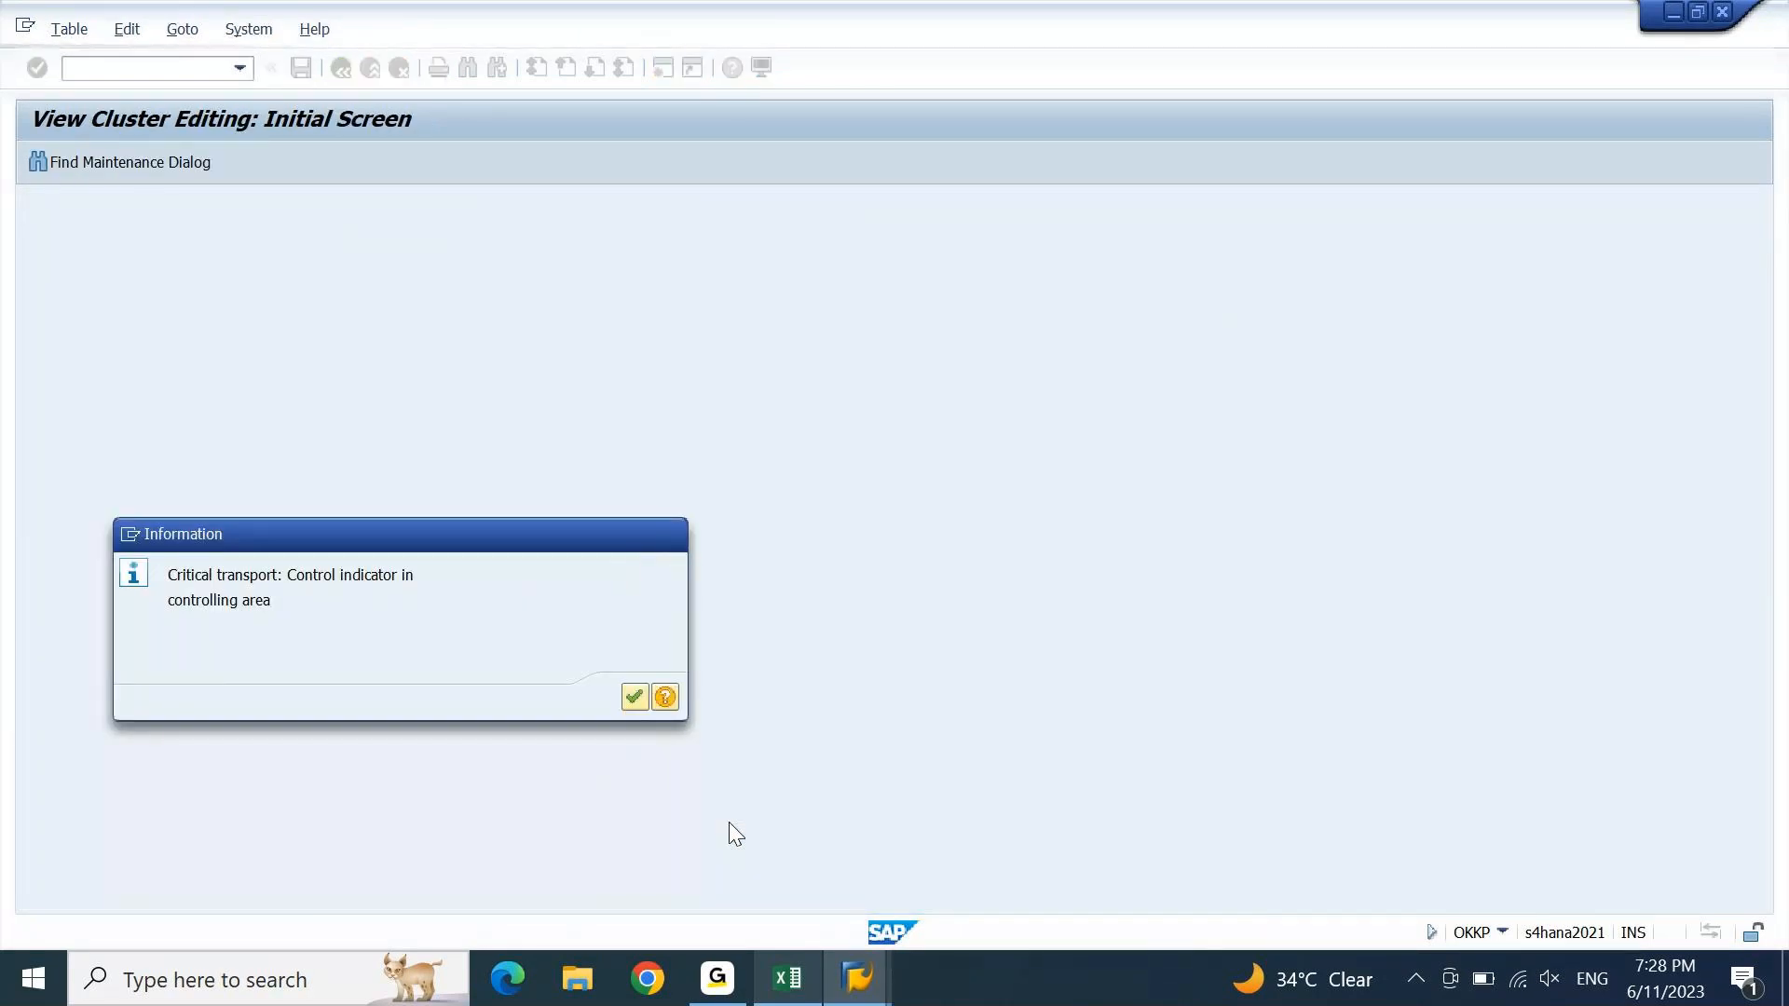
key(Return)
key(Return)
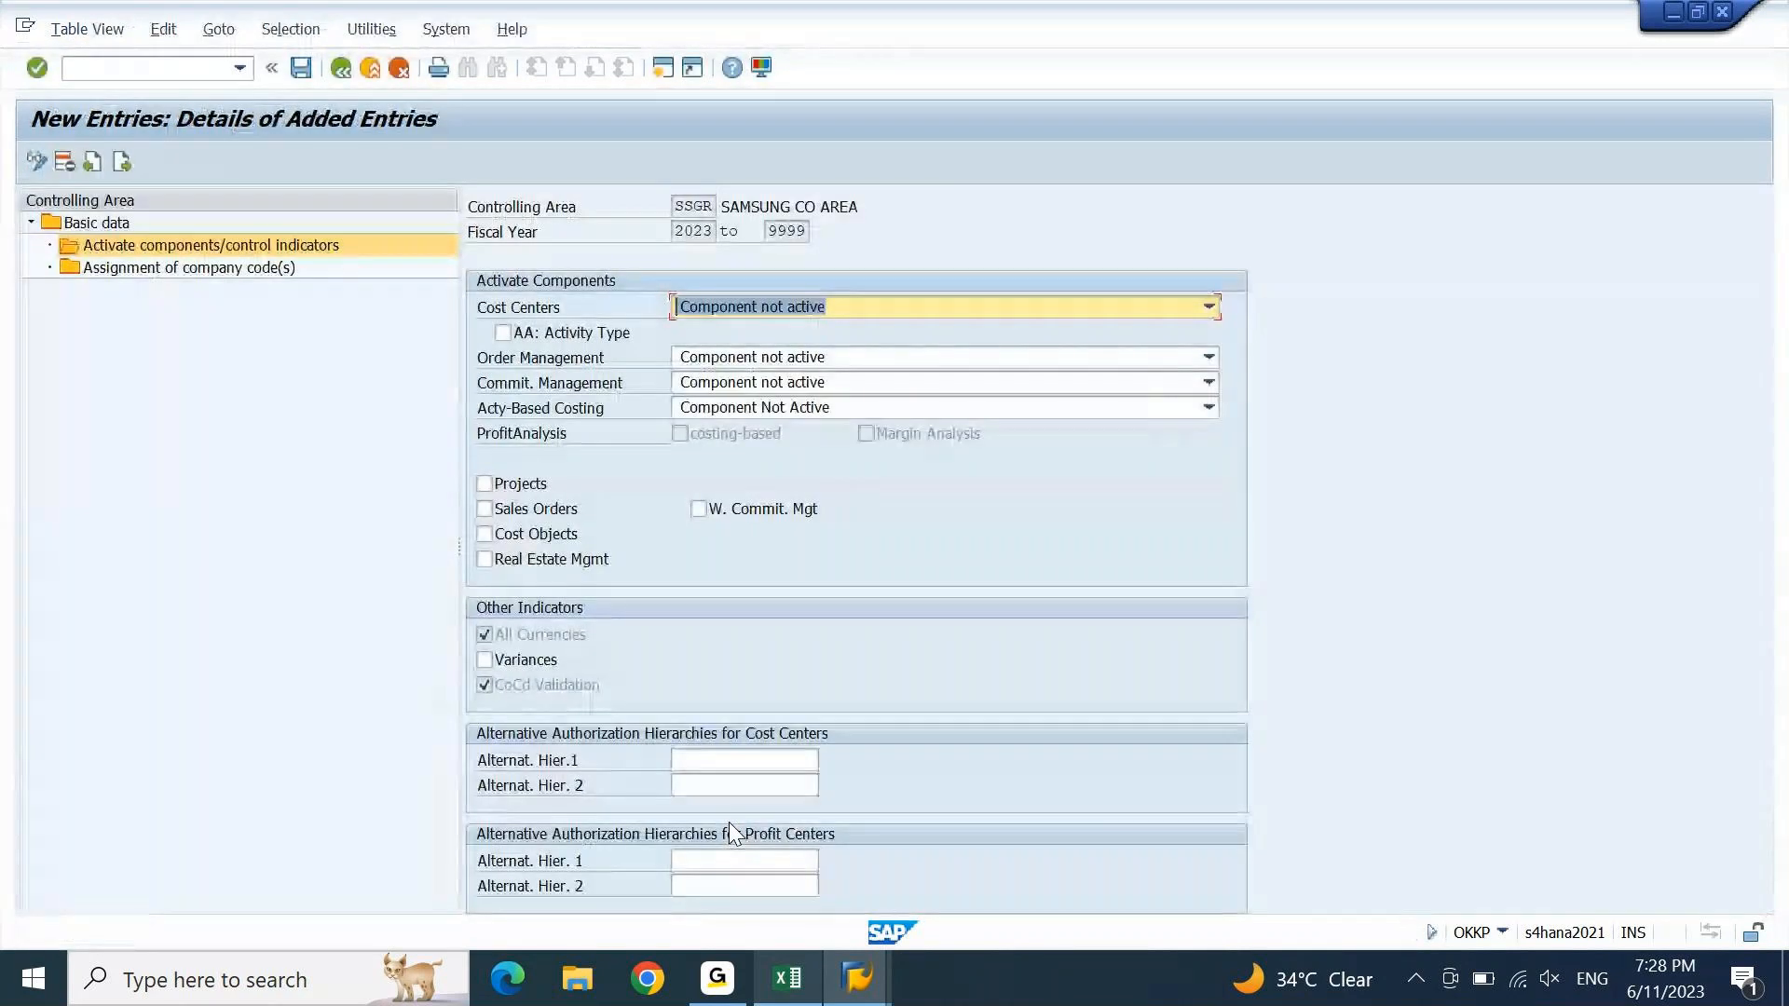
key(F3)
- Switch to the Excel checklist, widen column H slightly and apply a border to the controlling area block A64:H67
click(790, 978)
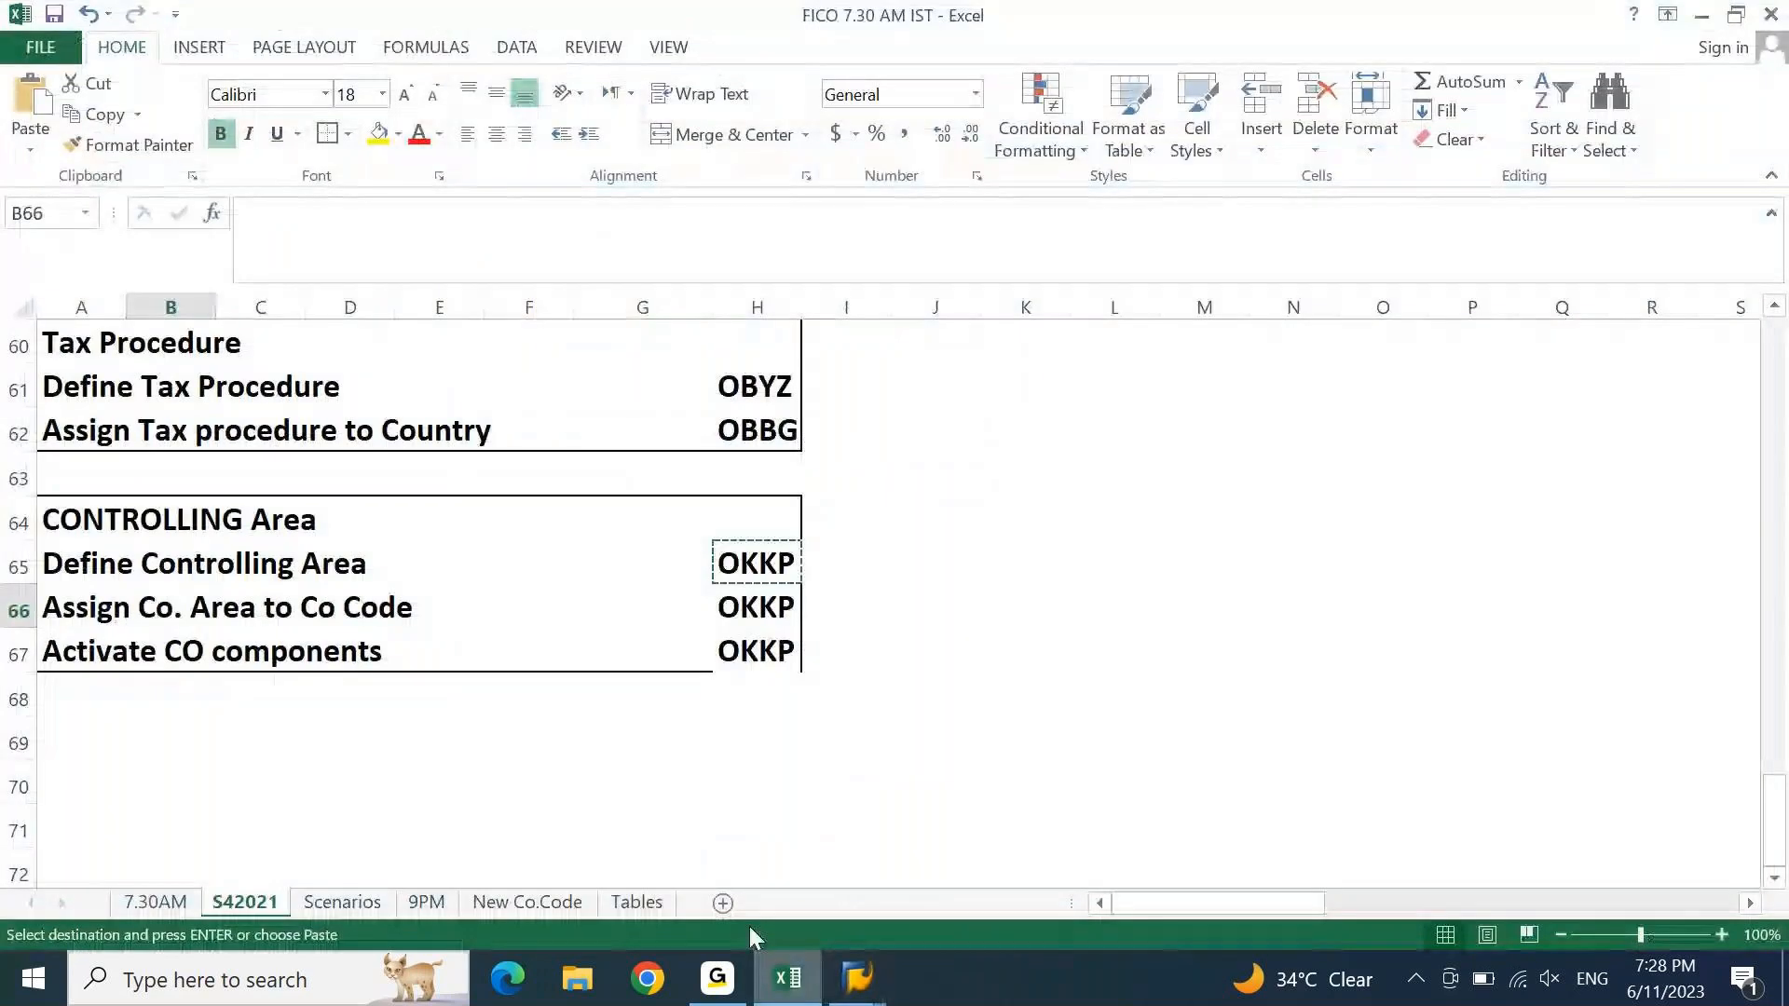
key(Escape)
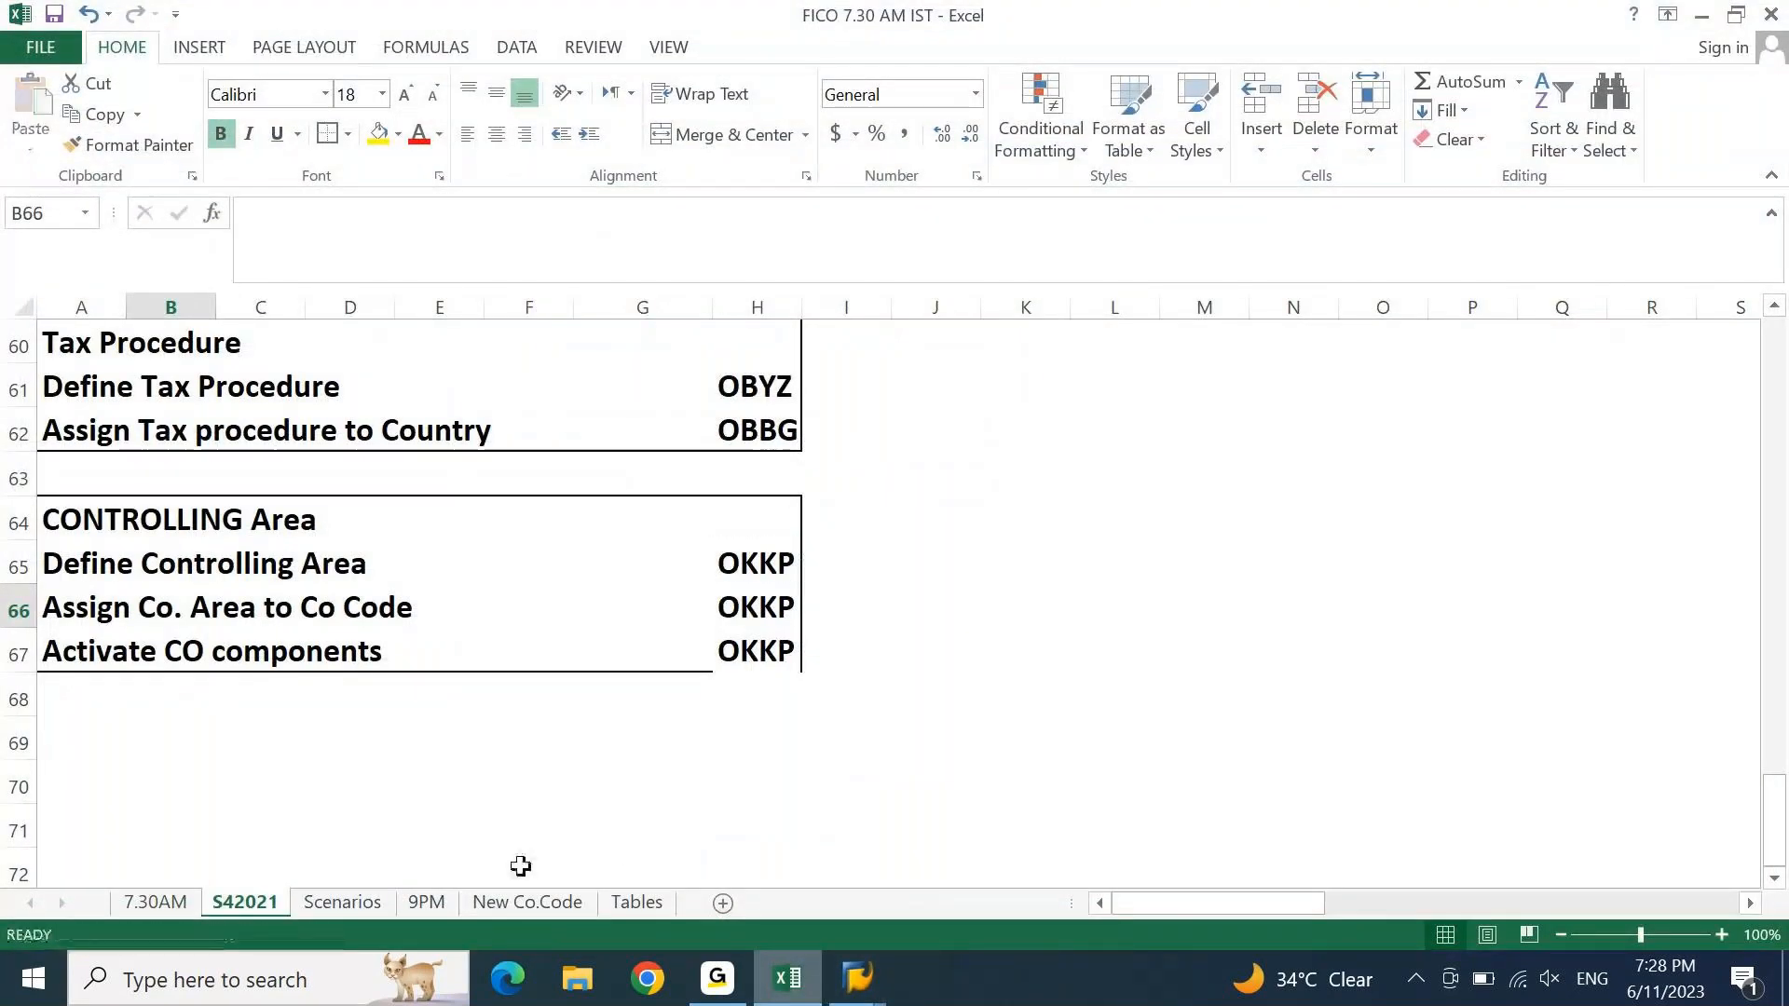
click(462, 822)
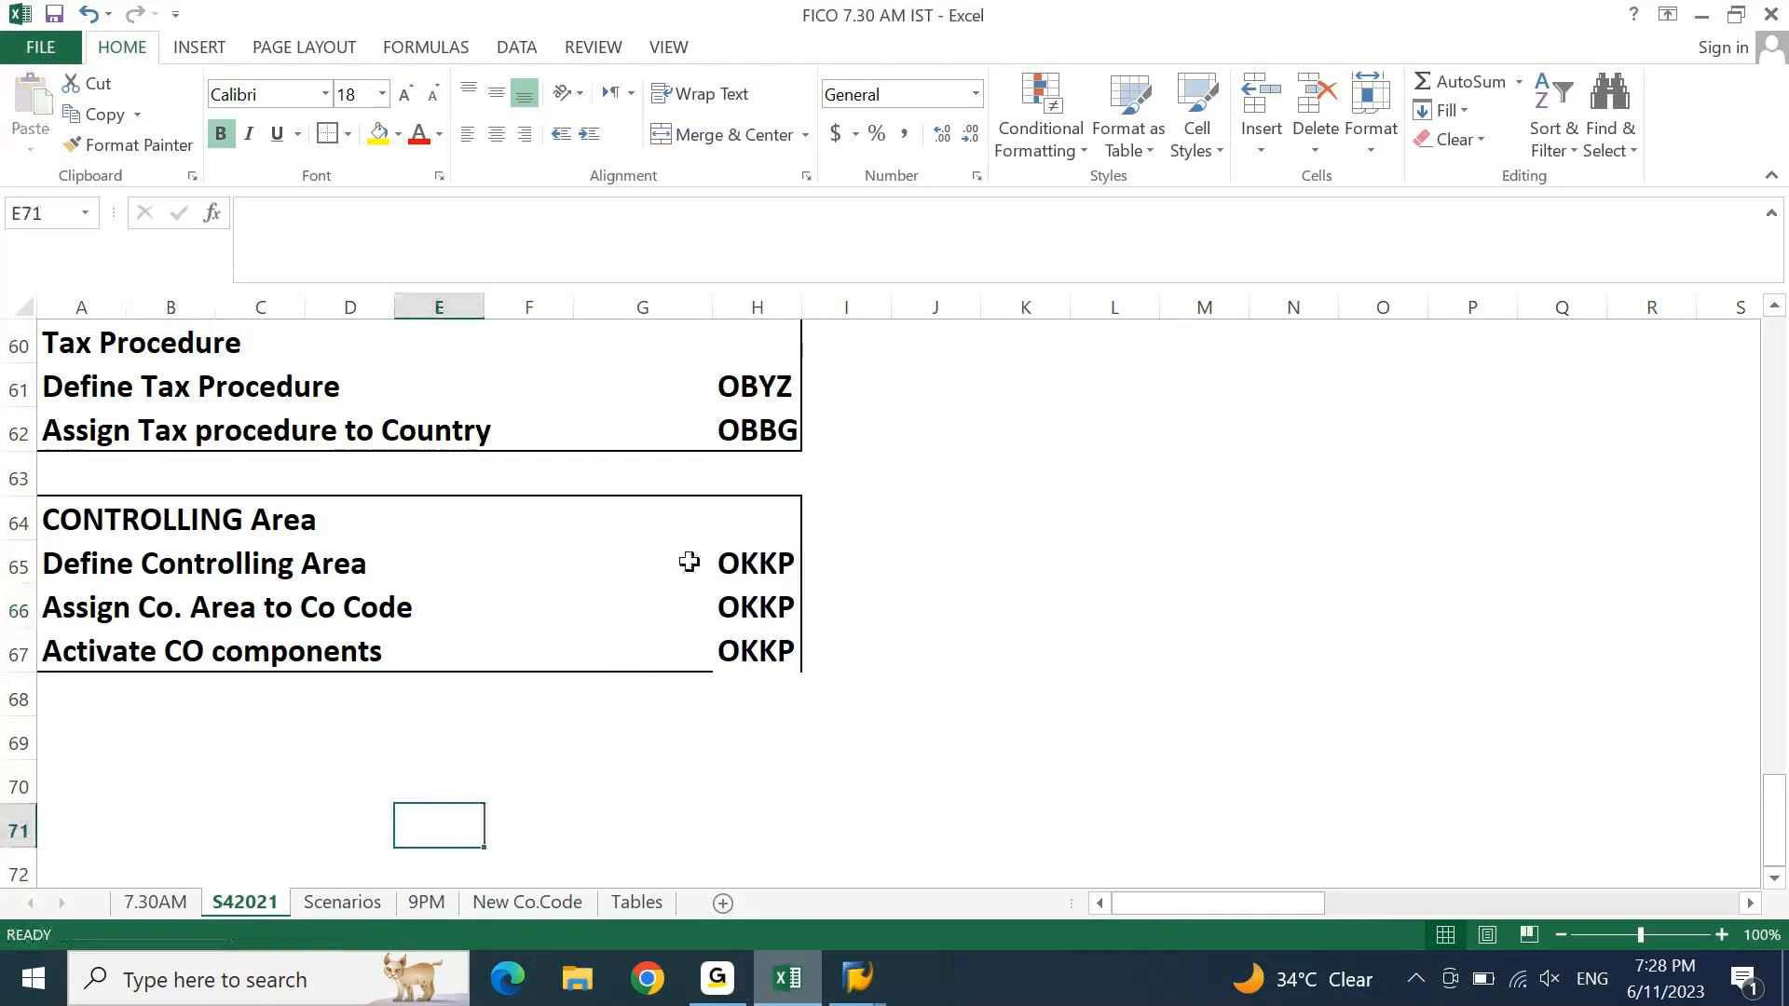
drag(804, 311, 818, 309)
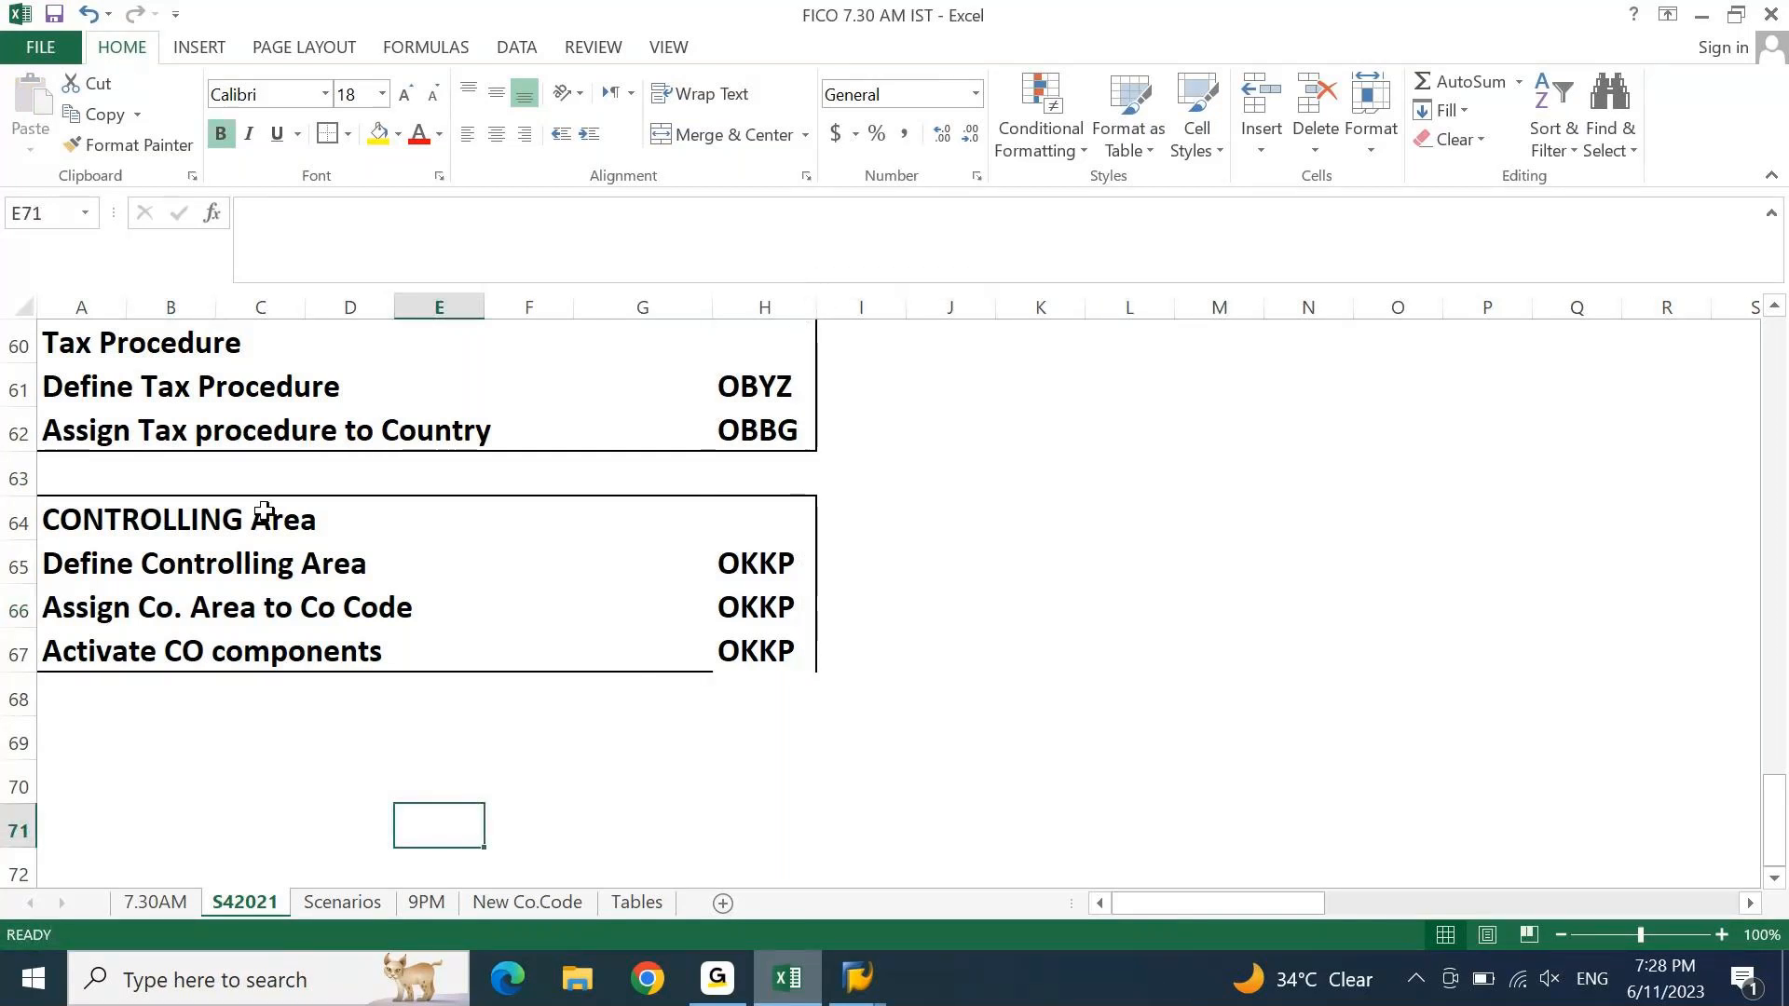
drag(80, 511, 723, 627)
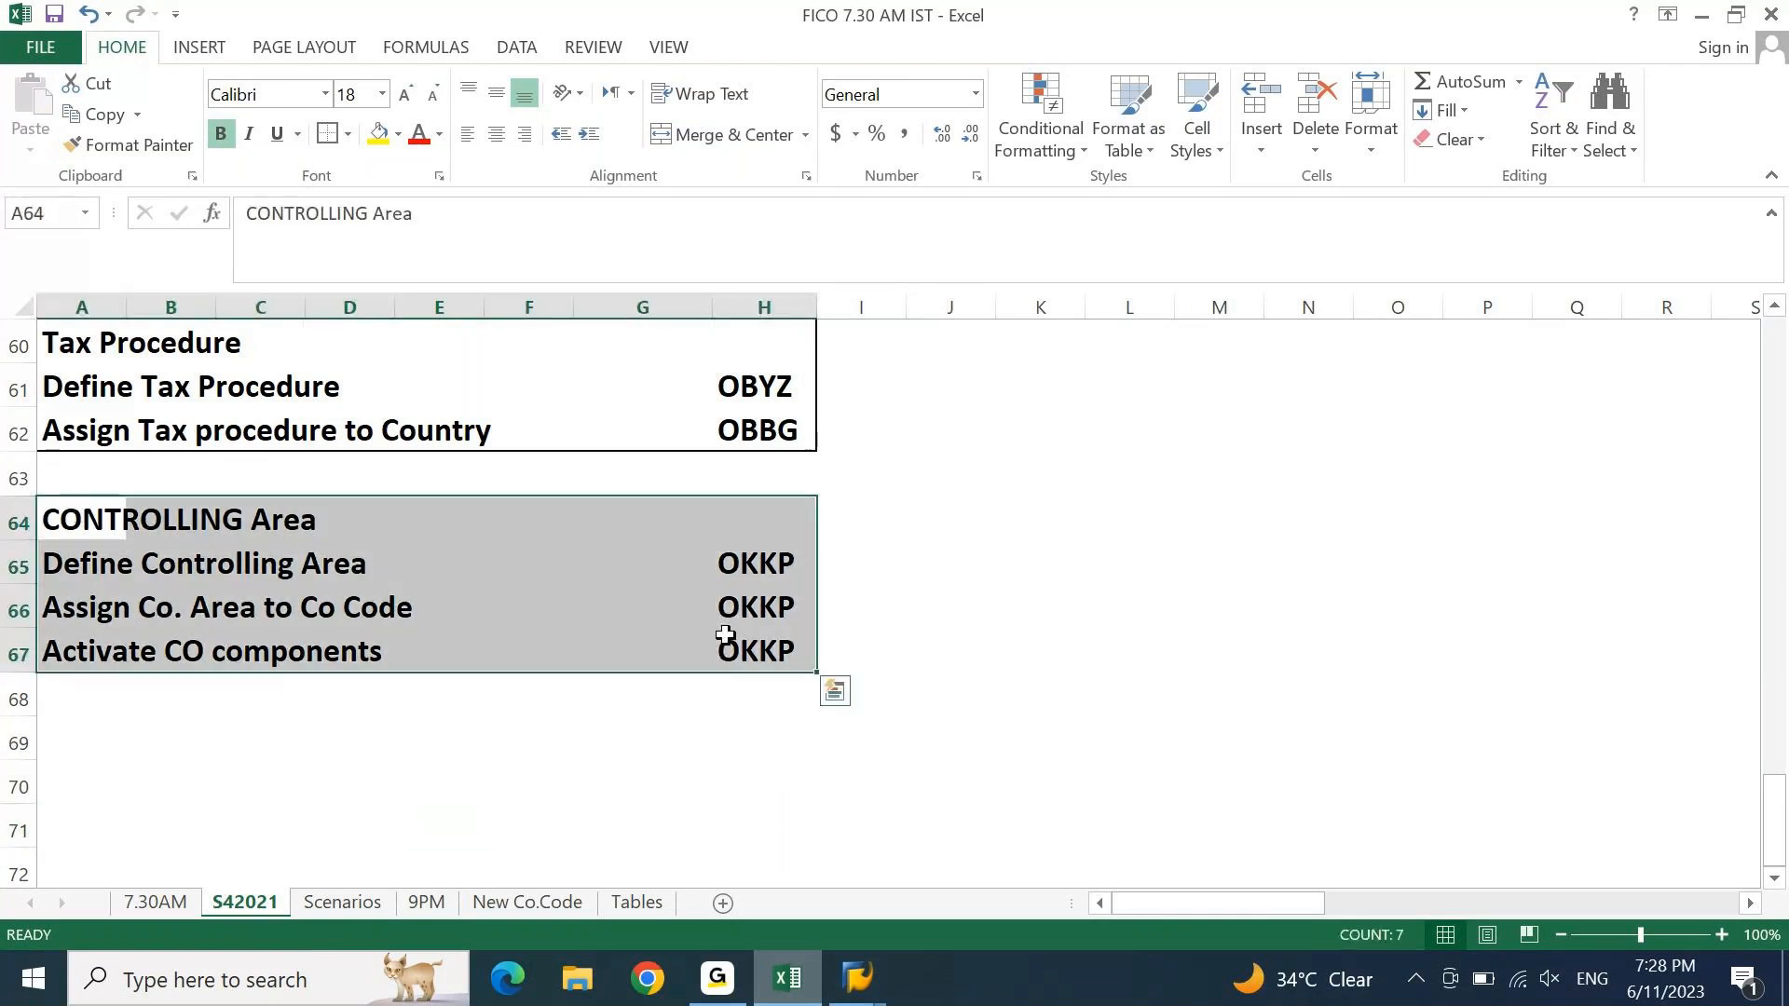
click(326, 135)
click(403, 731)
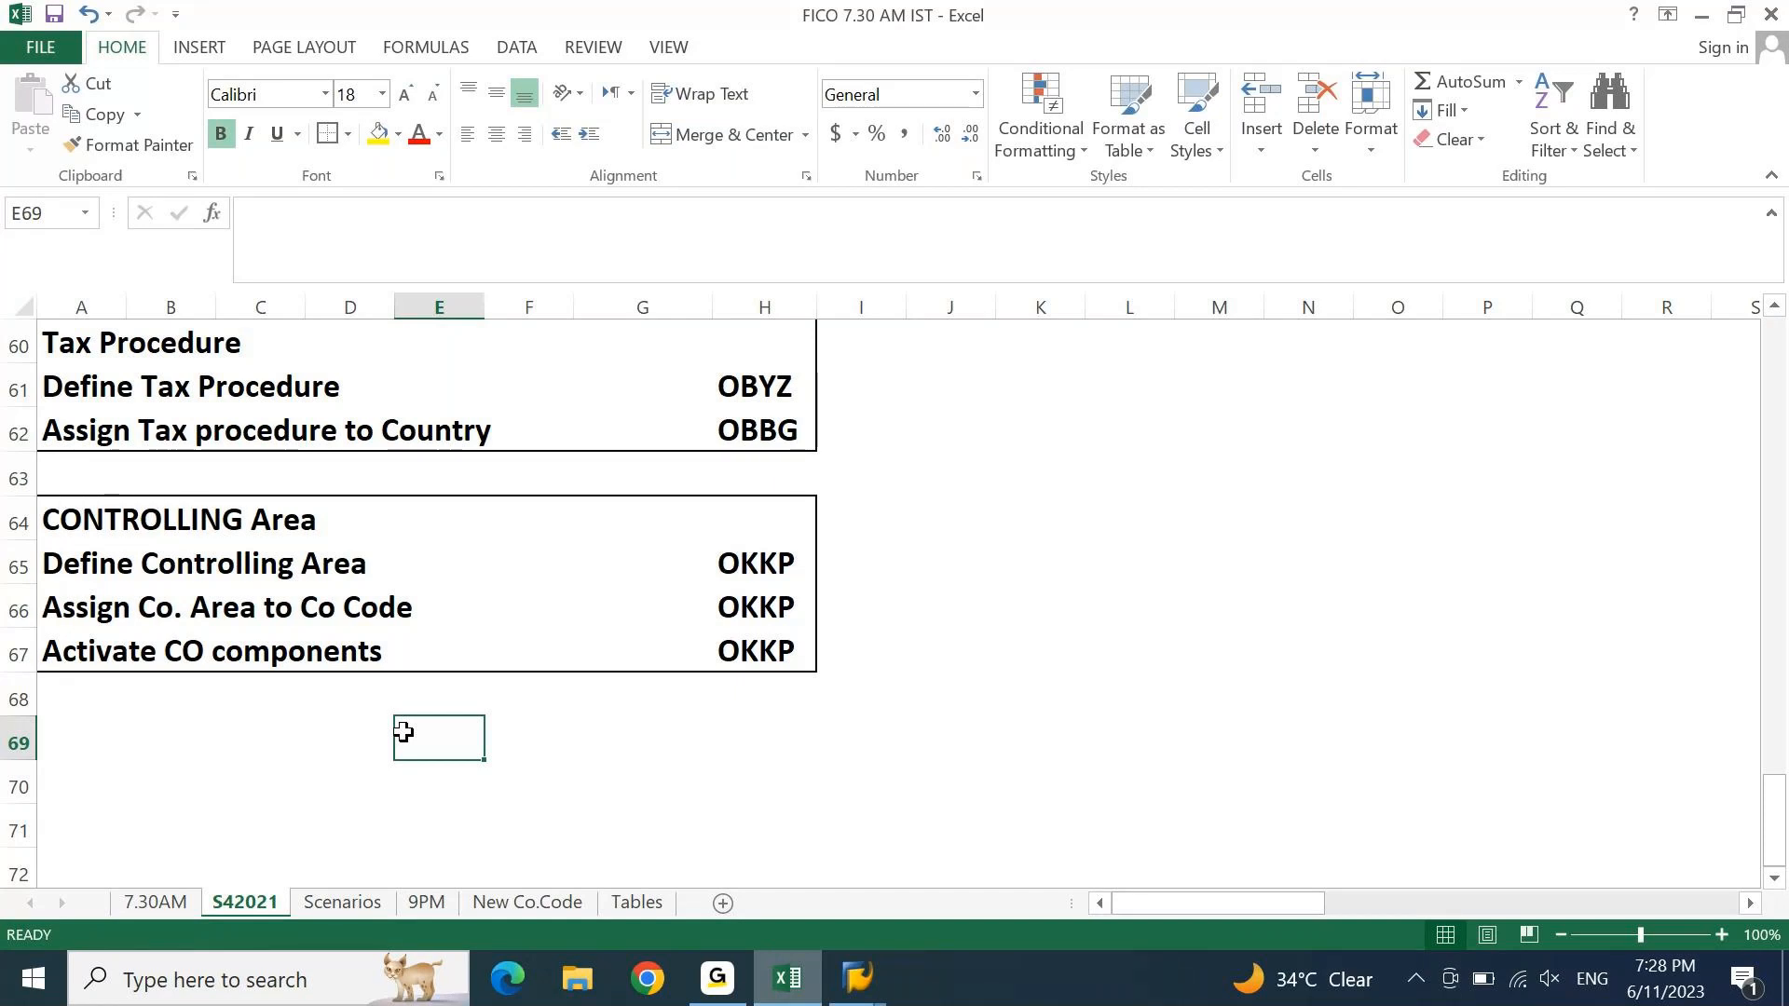
key(ctrl+Left)
key(ctrl+Up)
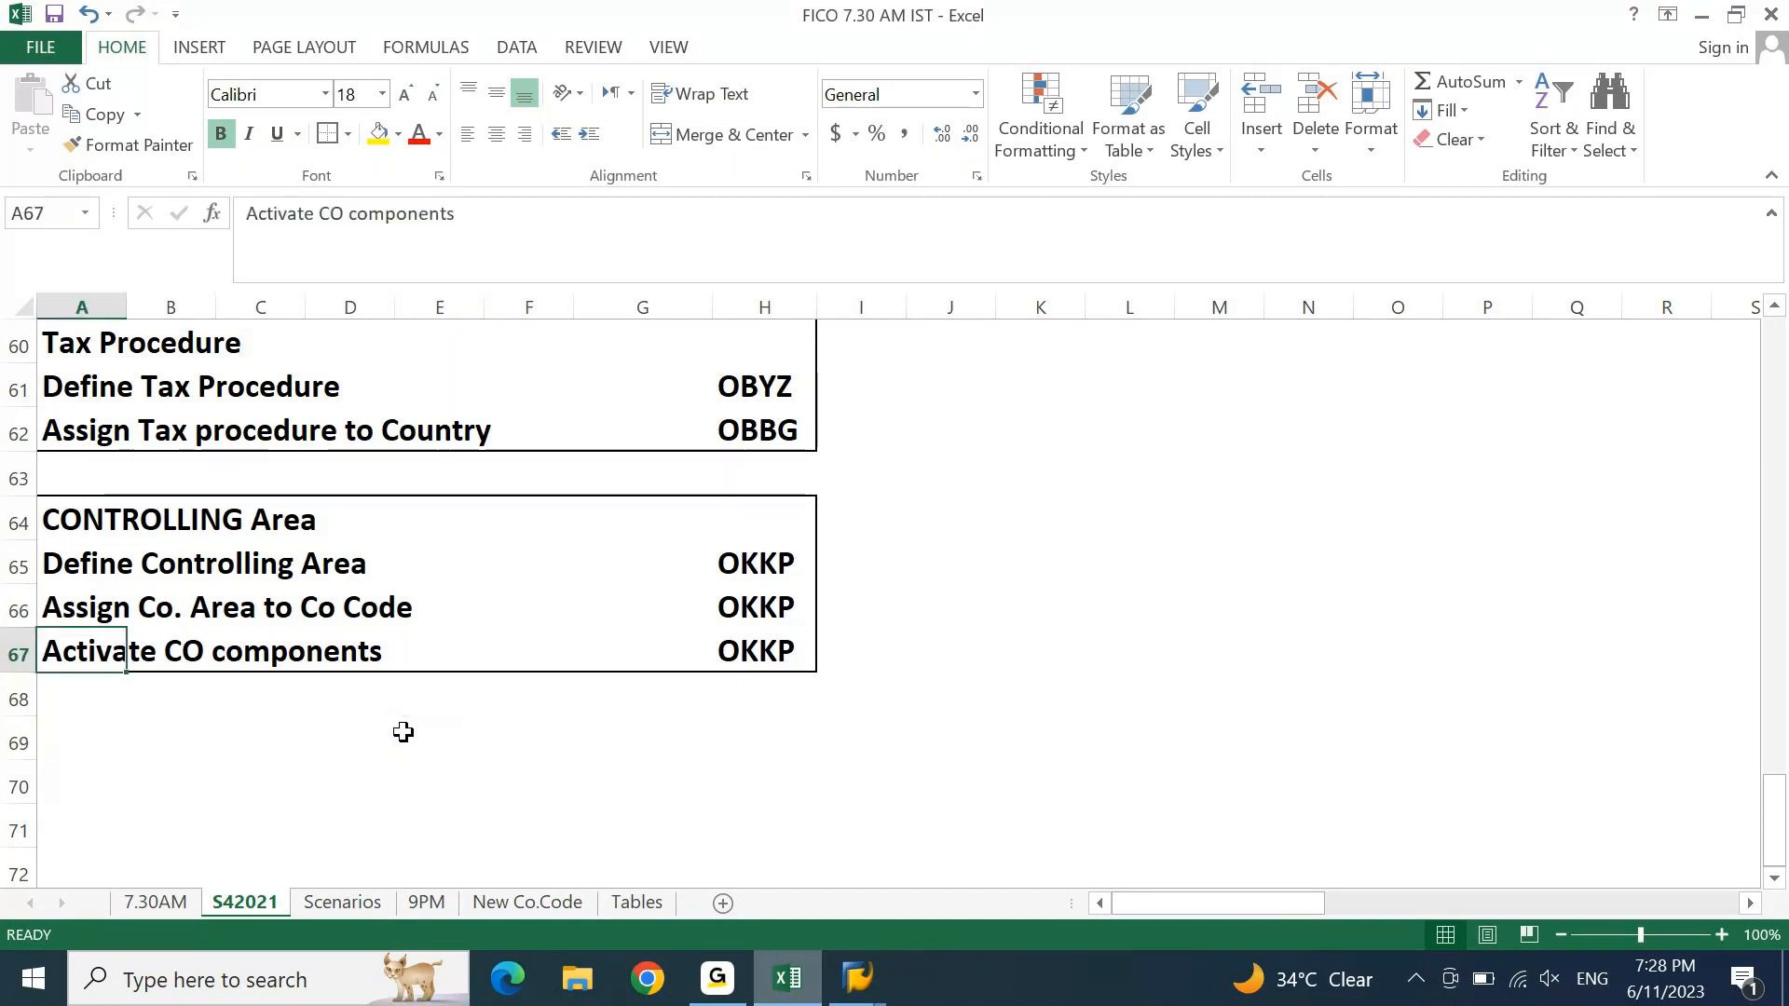
click(717, 978)
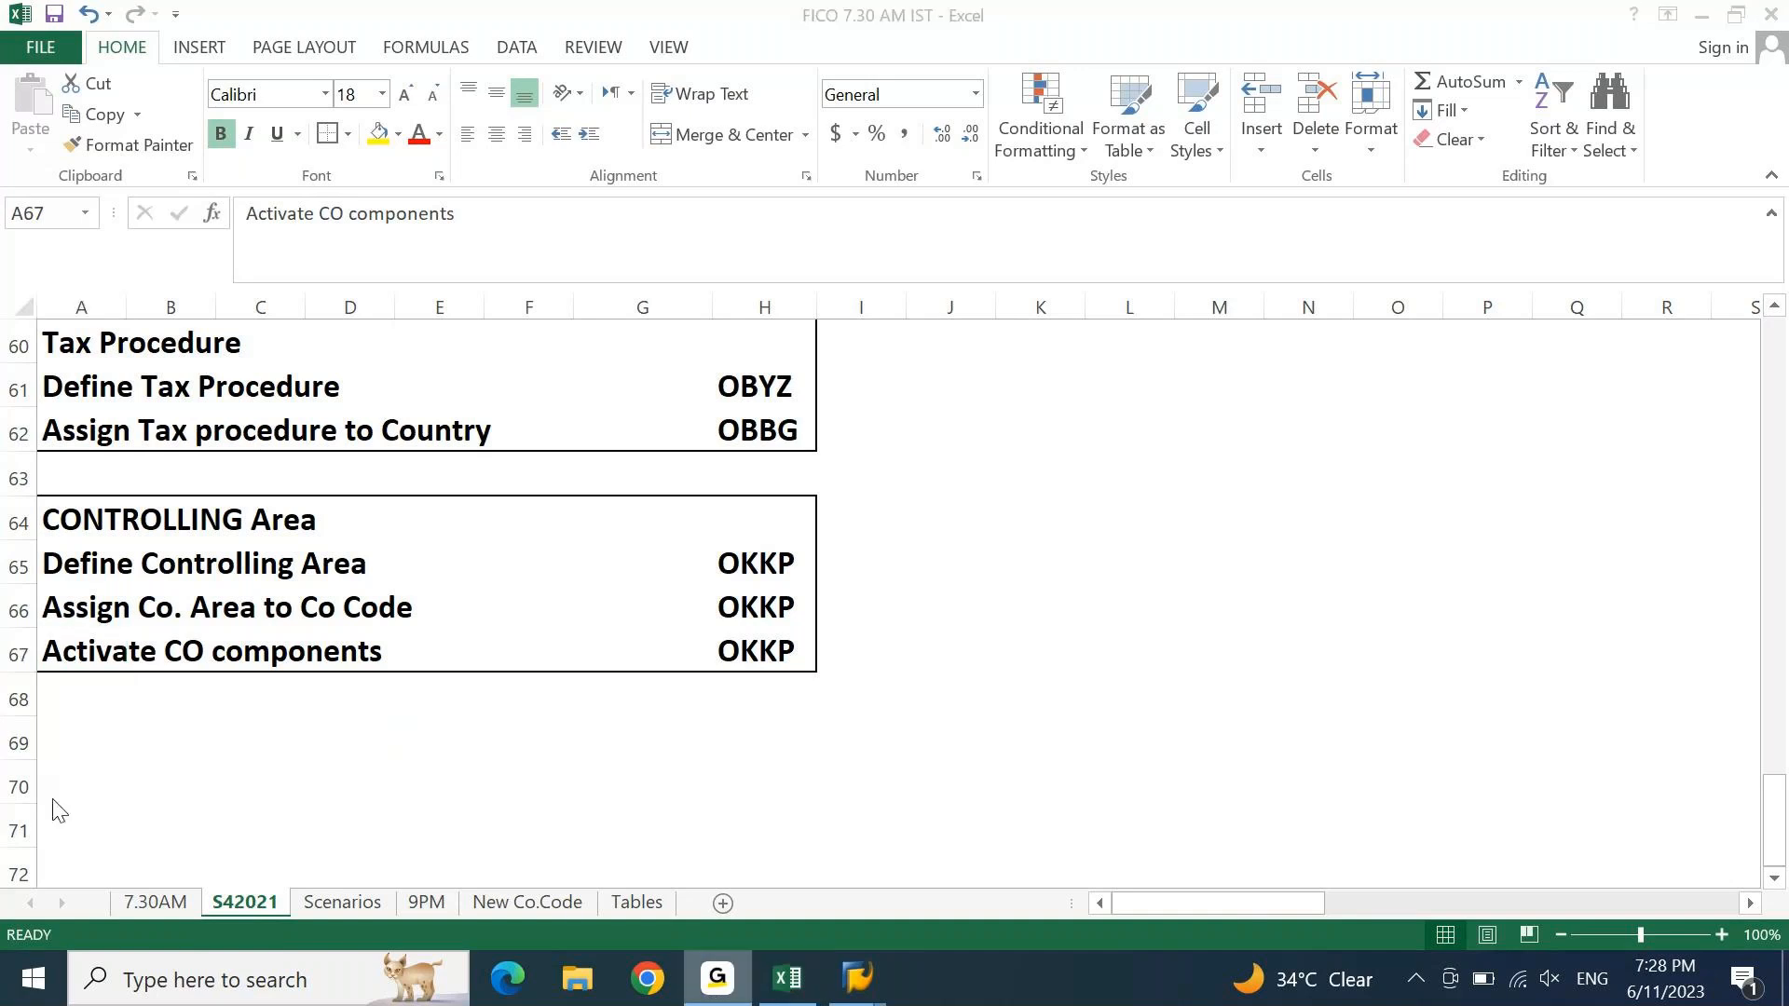